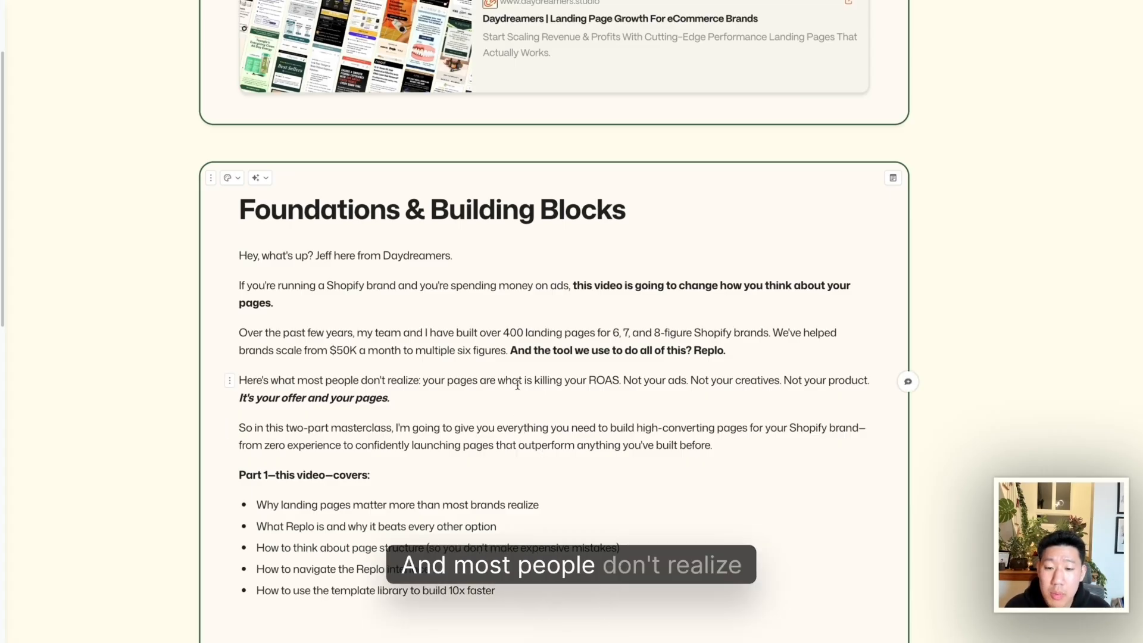
Read through the Foundations & Building Blocks introduction and the list of topics covered in Part 1
scroll(518, 382, down, 1)
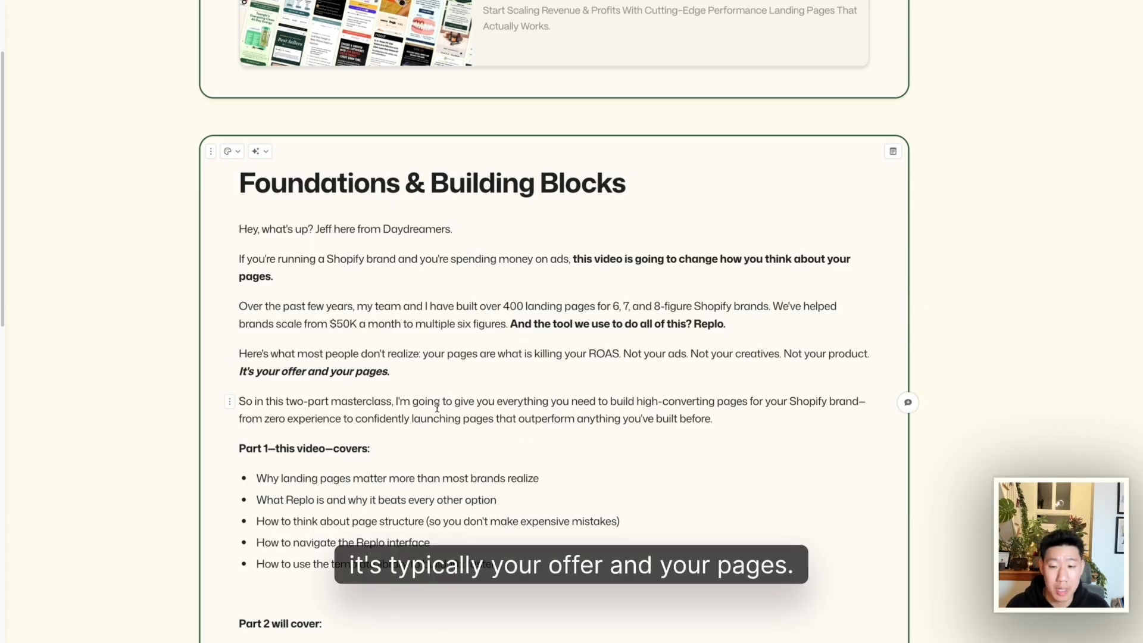
scroll(543, 400, down, 1)
scroll(543, 401, down, 3)
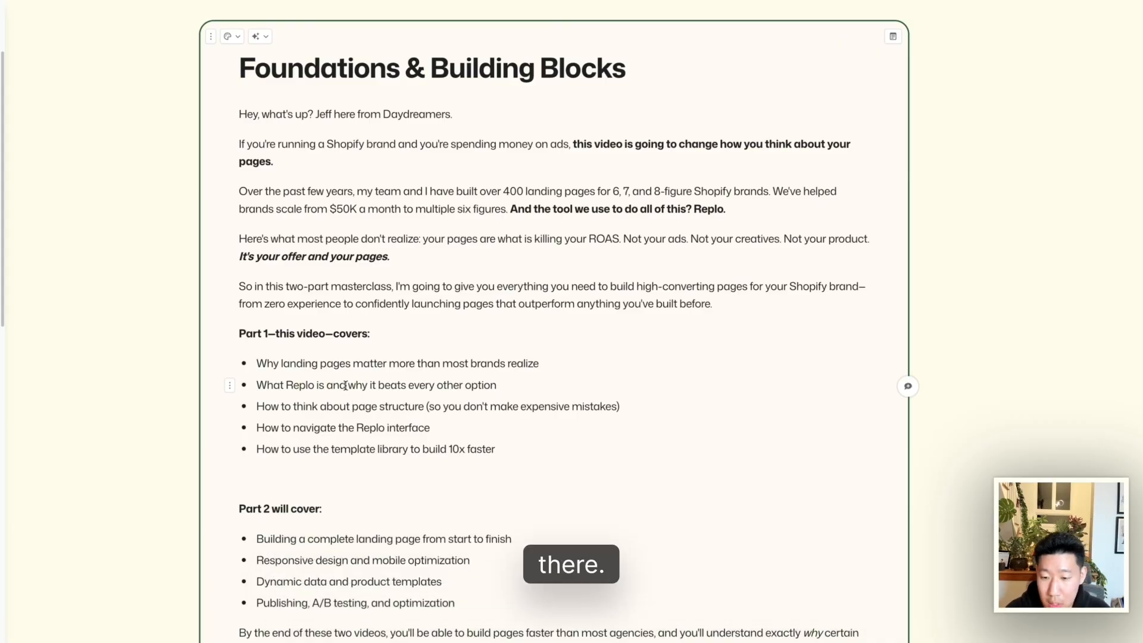
scroll(328, 411, down, 1)
drag(321, 400, 467, 403)
click(468, 400)
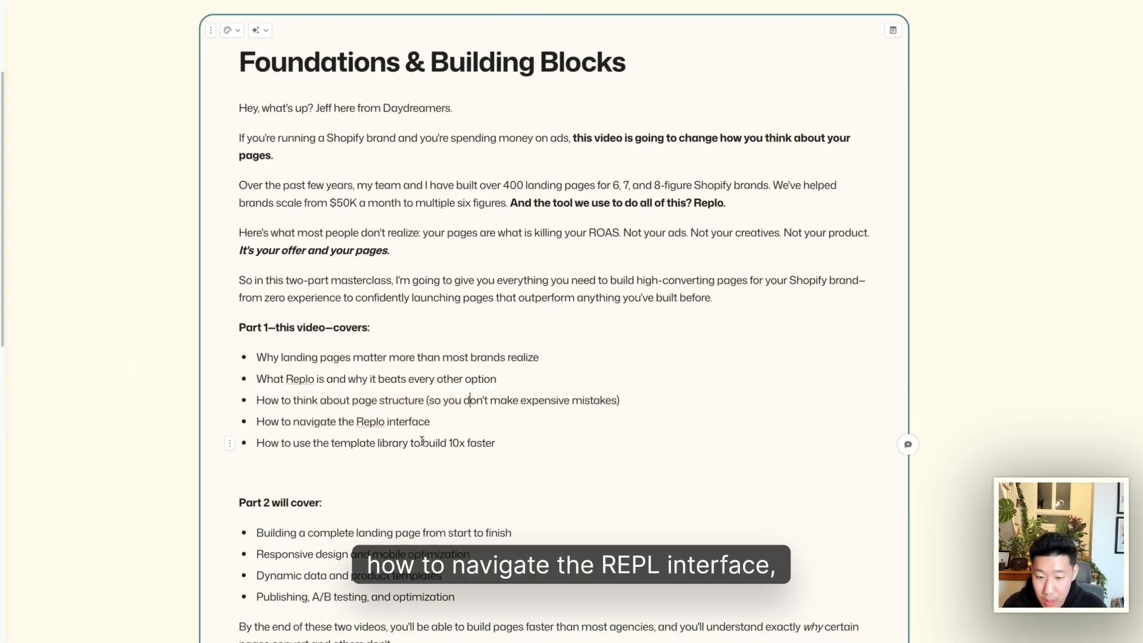
Make the Part 1 bullet "How to navigate the Replo interface" bold
drag(429, 423, 247, 412)
key(ctrl+b)
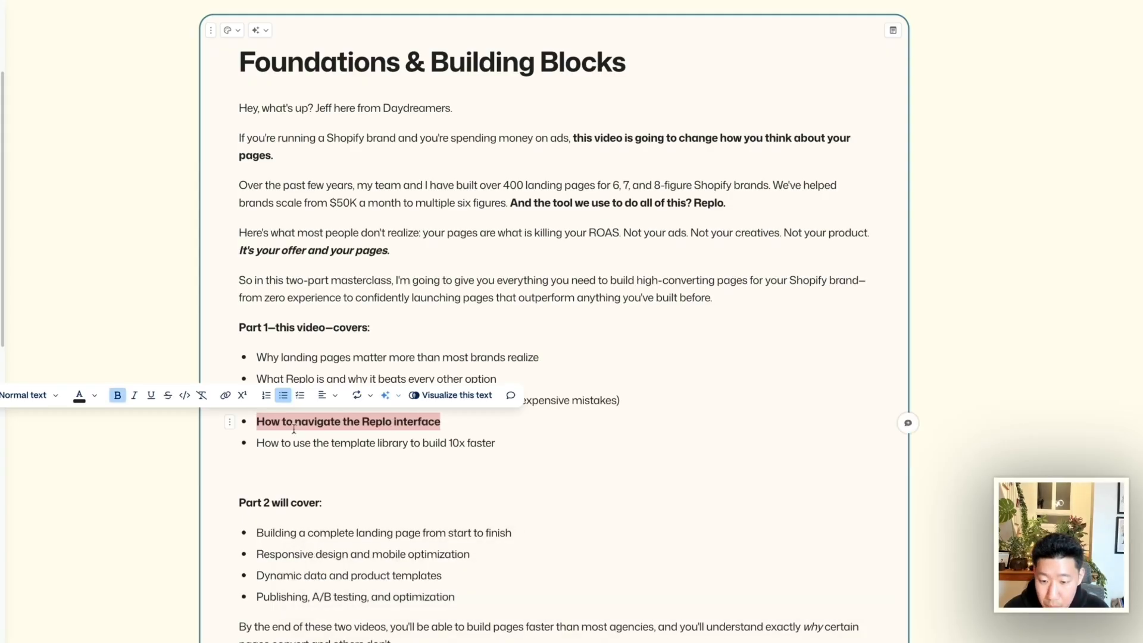
click(300, 443)
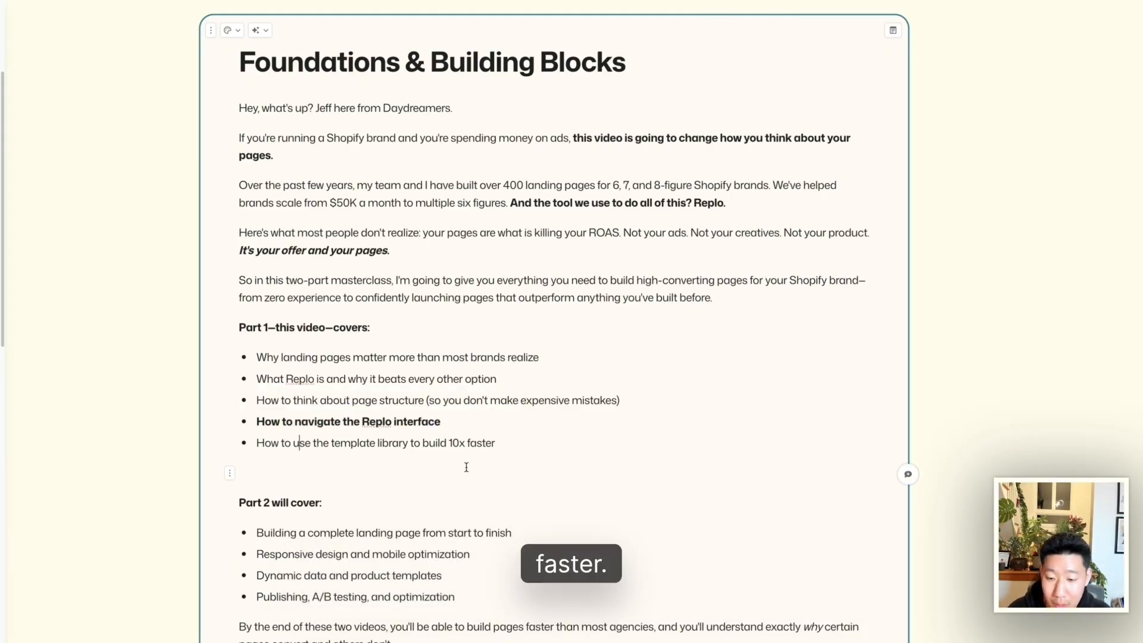
Review the Part 2 topic list and the closing paragraph on what the two videos teach
scroll(464, 469, down, 1)
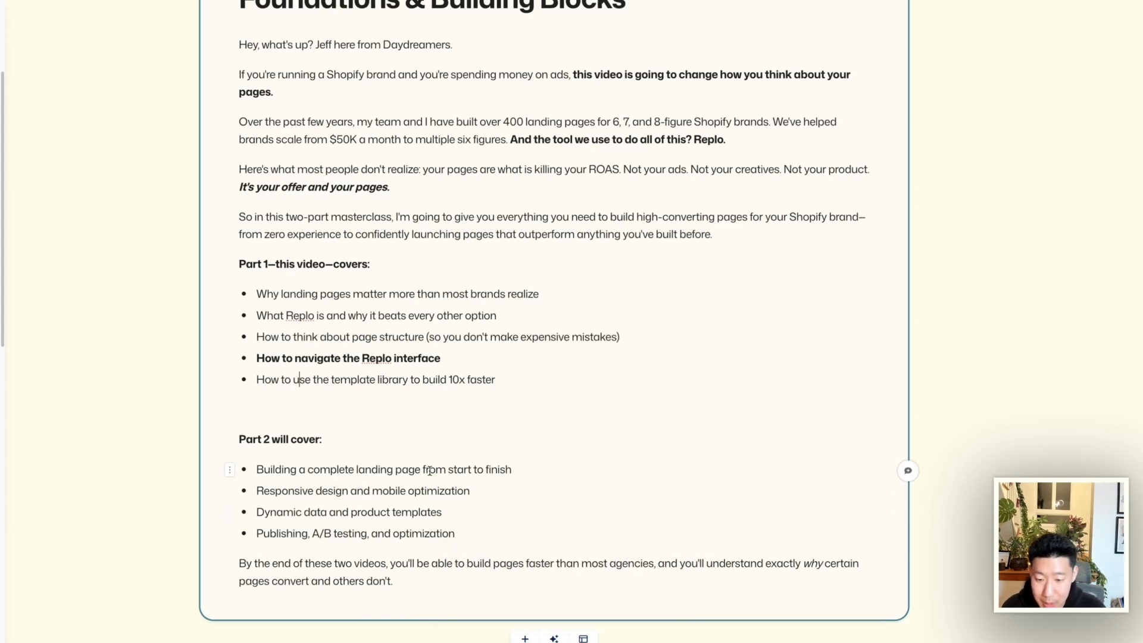
scroll(426, 470, down, 1)
scroll(430, 471, down, 1)
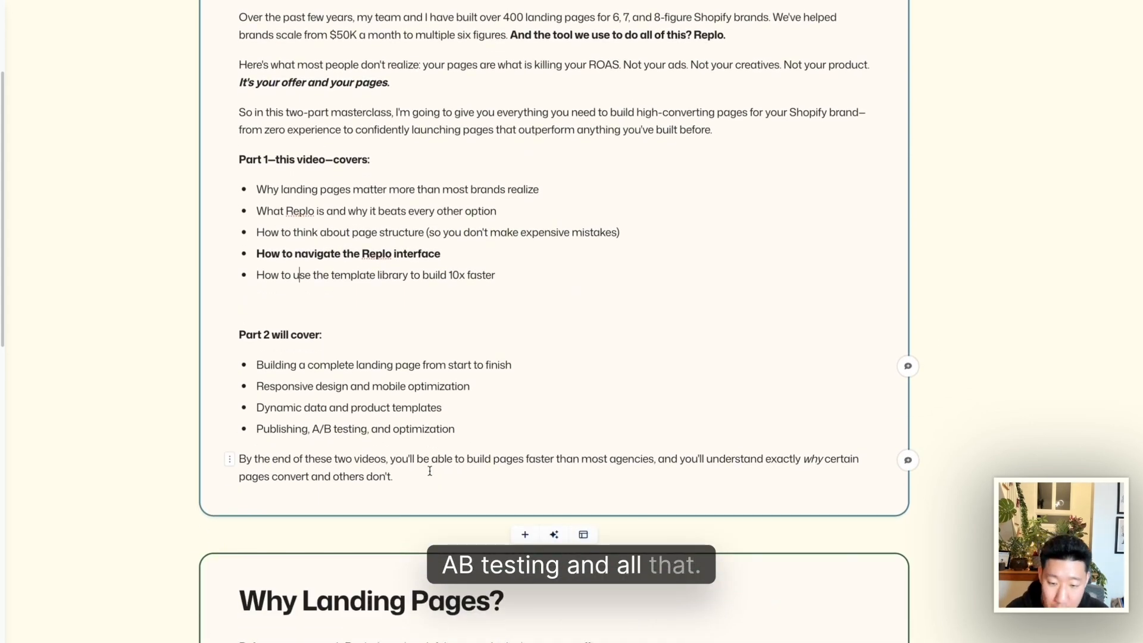
triple_click(415, 471)
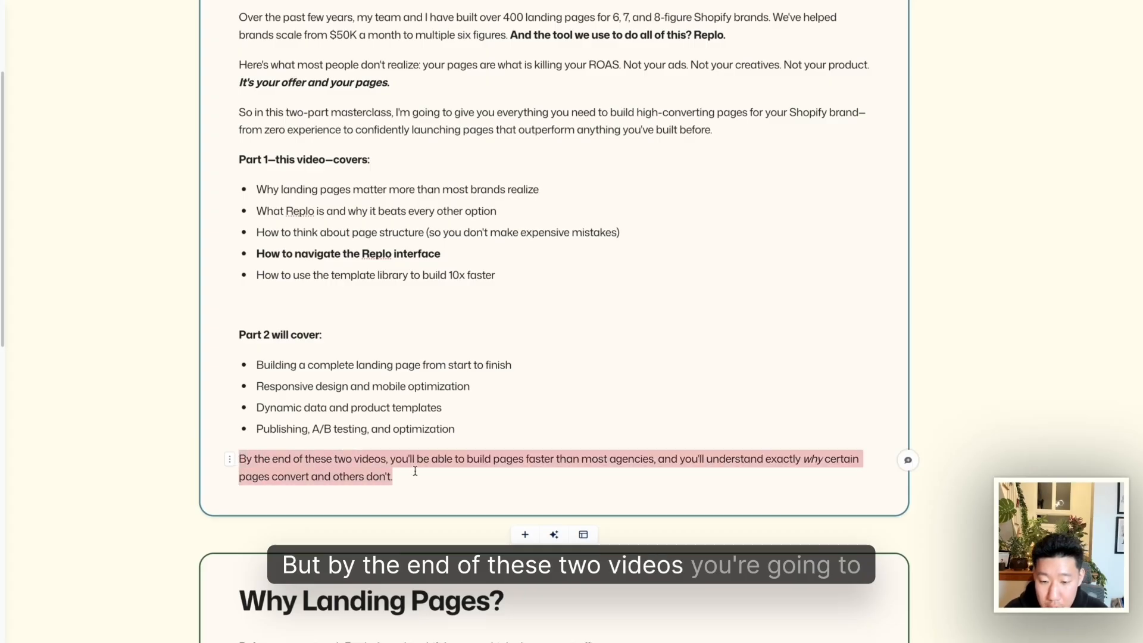
drag(467, 459, 648, 459)
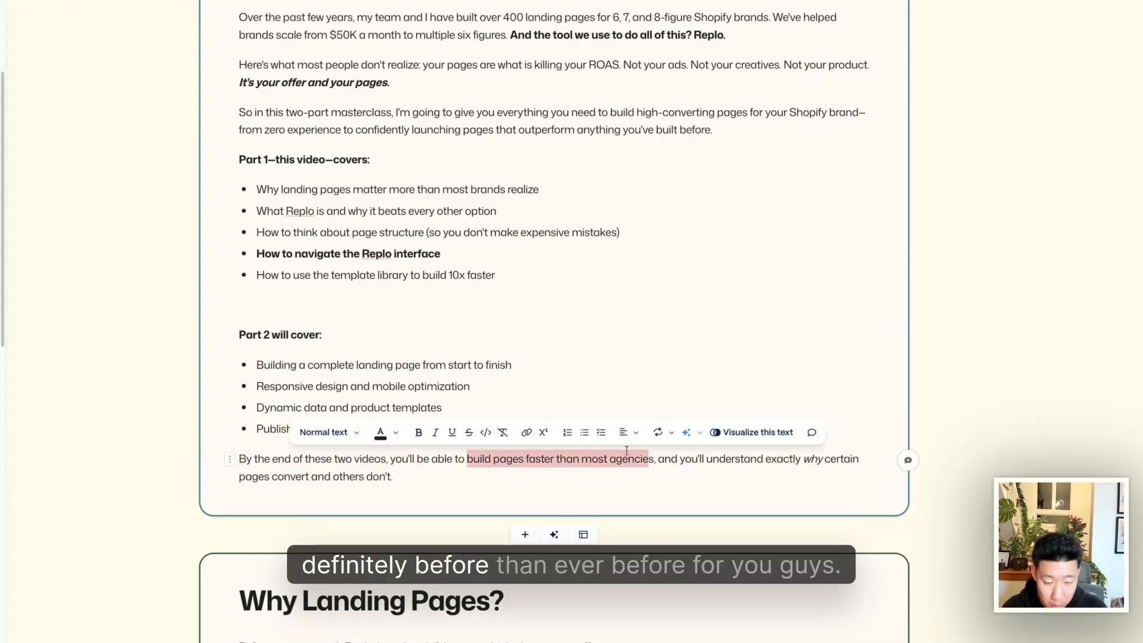
drag(664, 459, 695, 494)
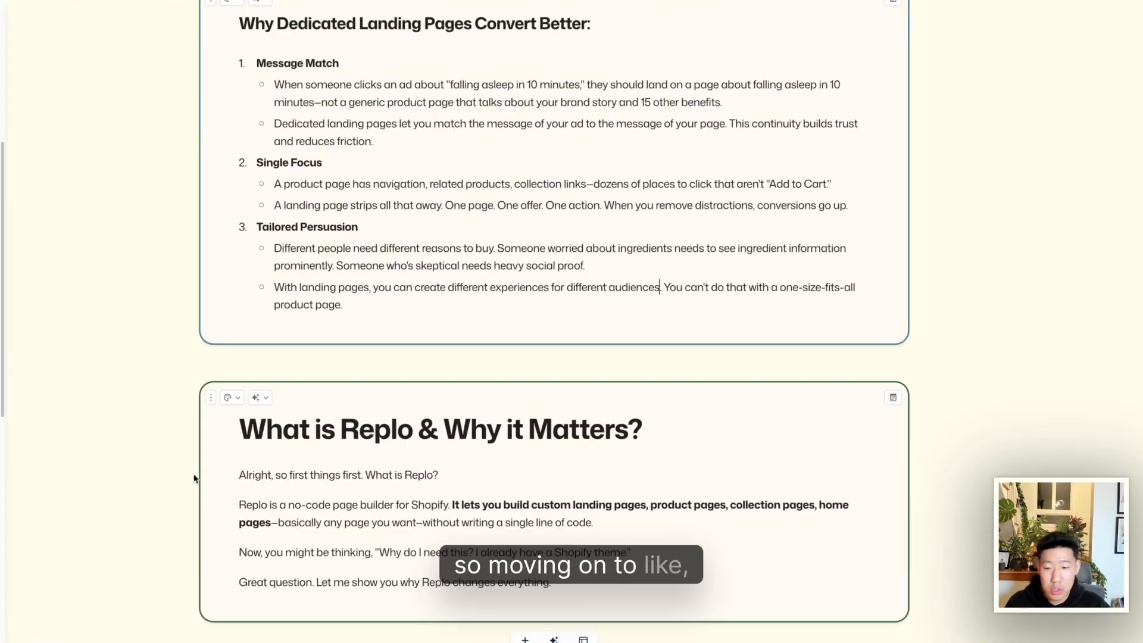
Examine the "What is Replo & Why it Matters?" card for its description of the no-code page builder
scroll(172, 518, down, 1)
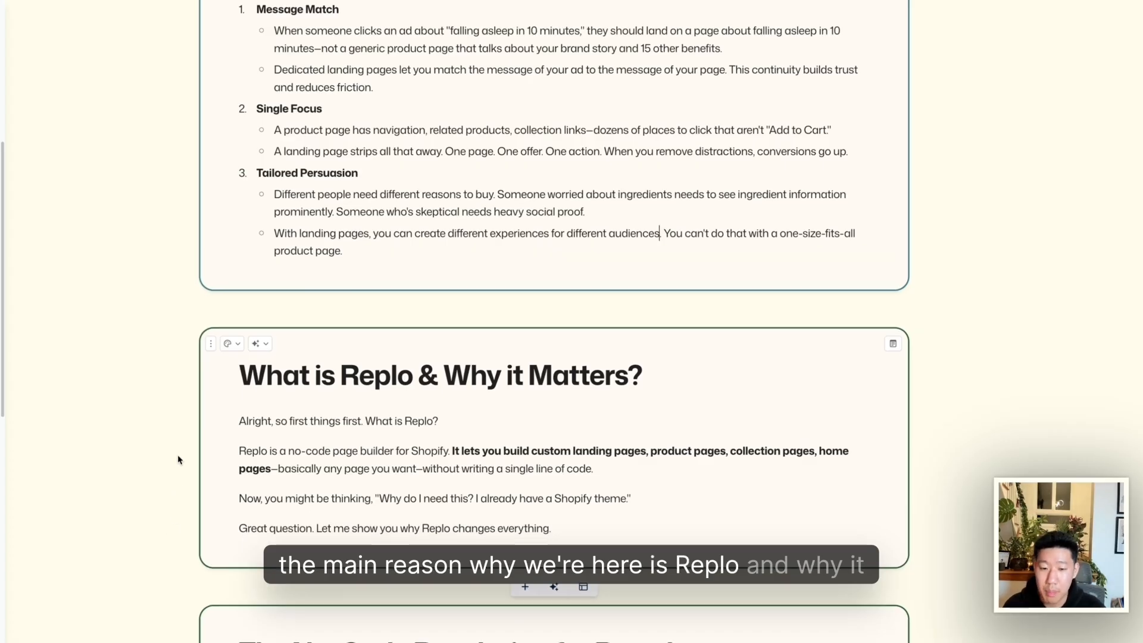
scroll(179, 462, down, 2)
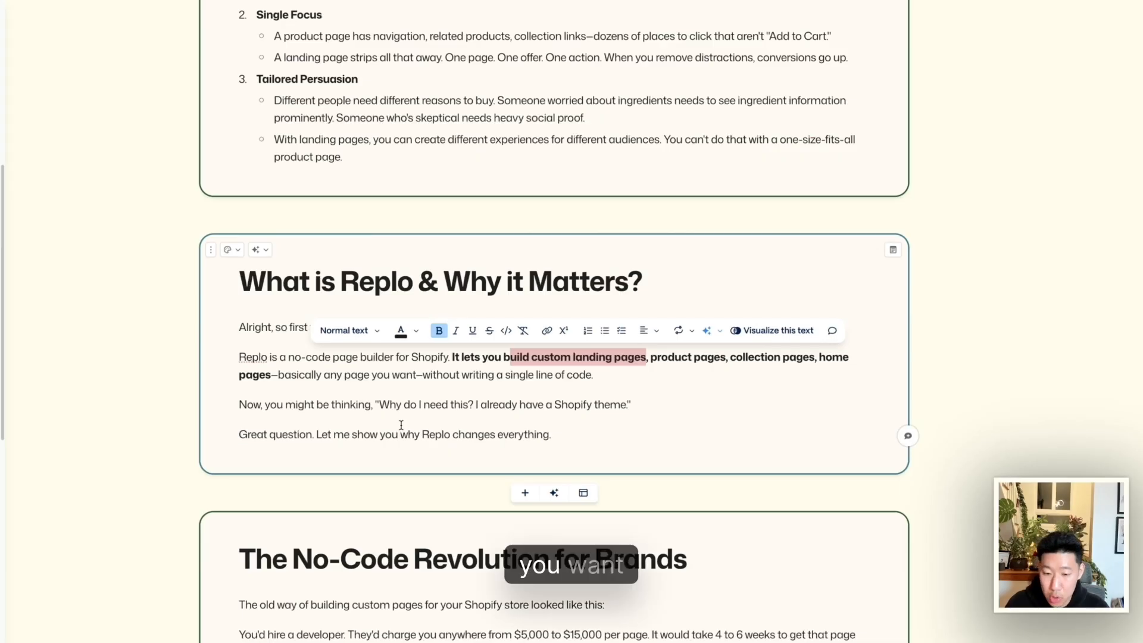
drag(616, 374, 620, 375)
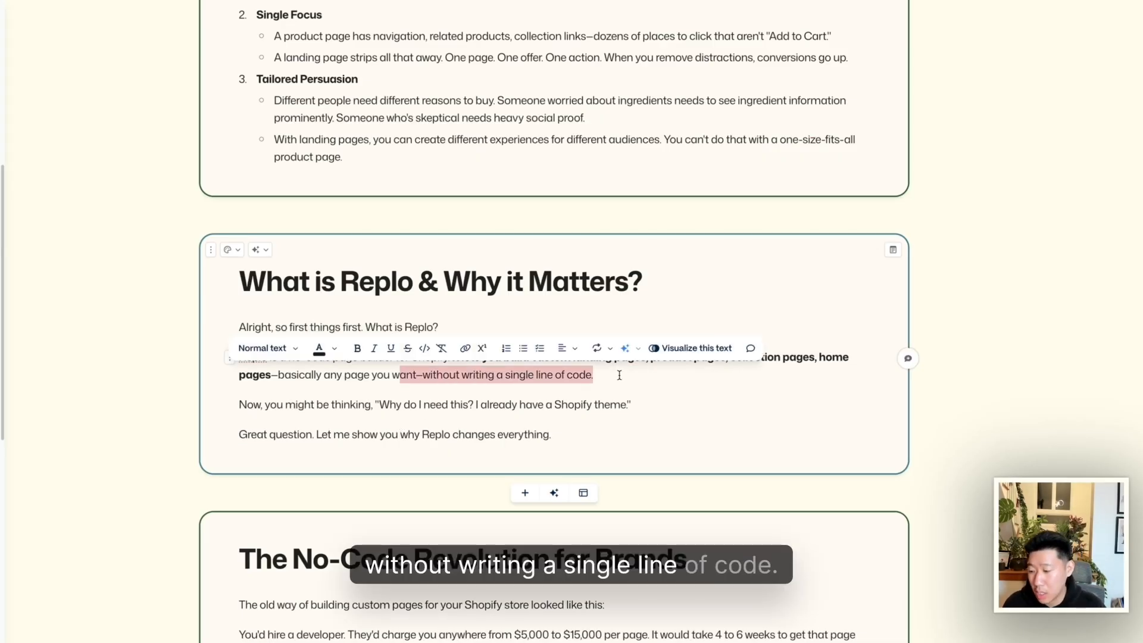
click(620, 375)
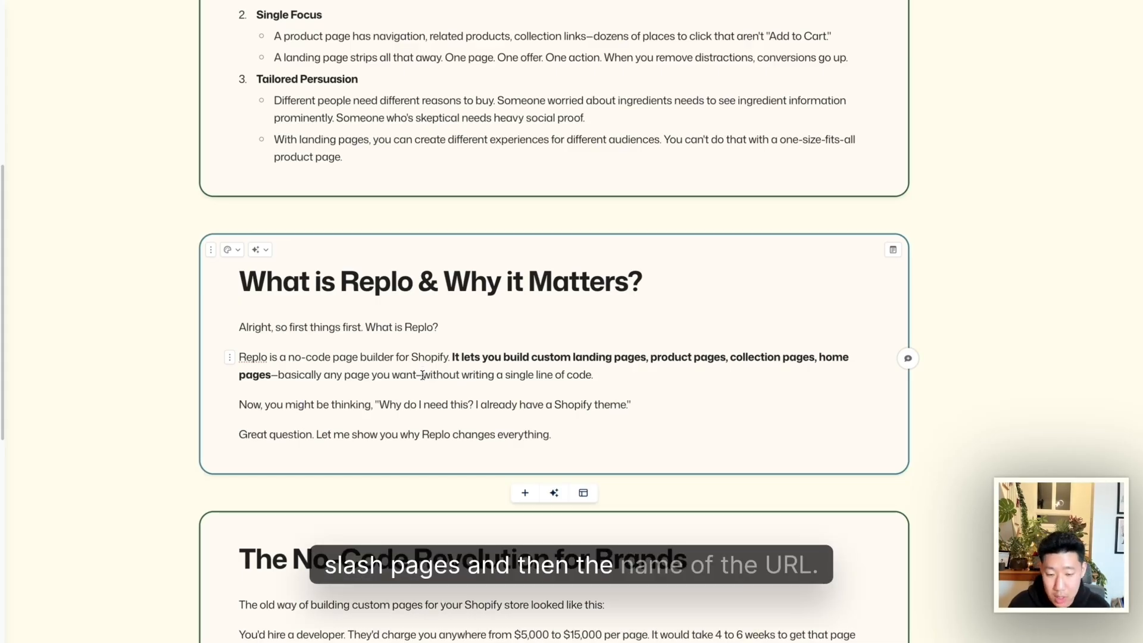
click(422, 375)
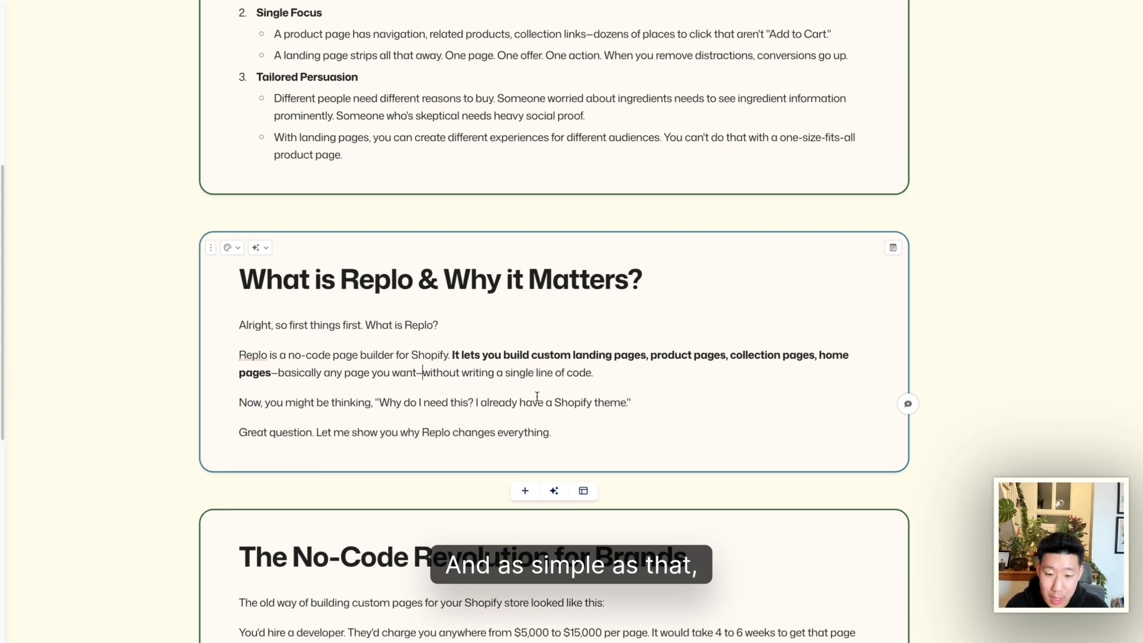
Read how "The No-Code Revolution for Brands" contrasts hiring a developer with building pages in Replo
scroll(537, 396, down, 4)
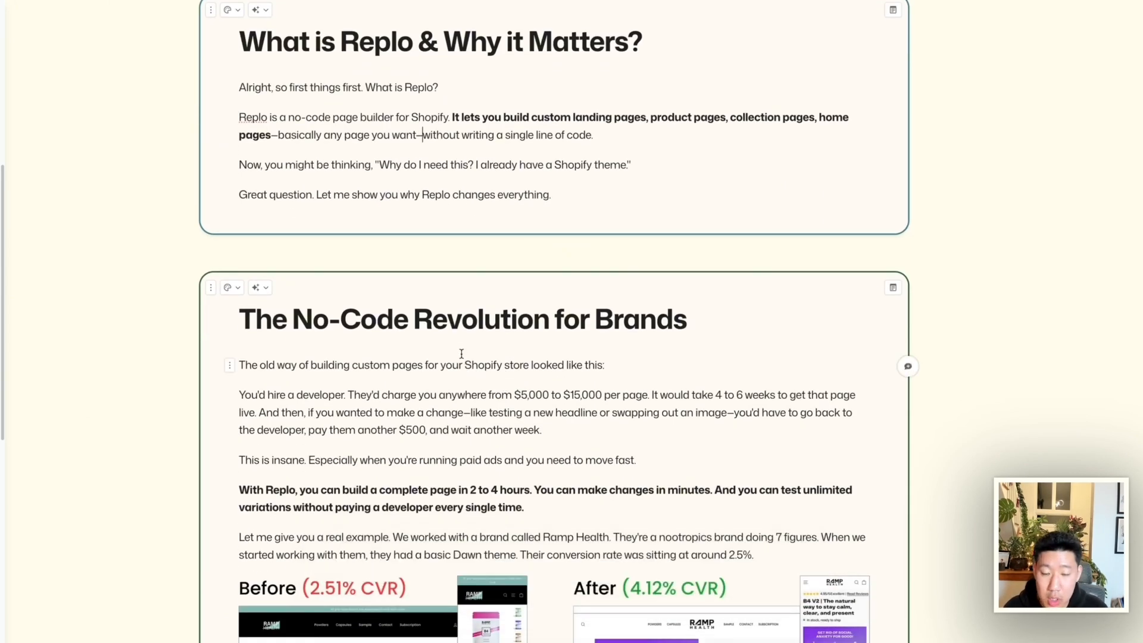
scroll(460, 345, up, 1)
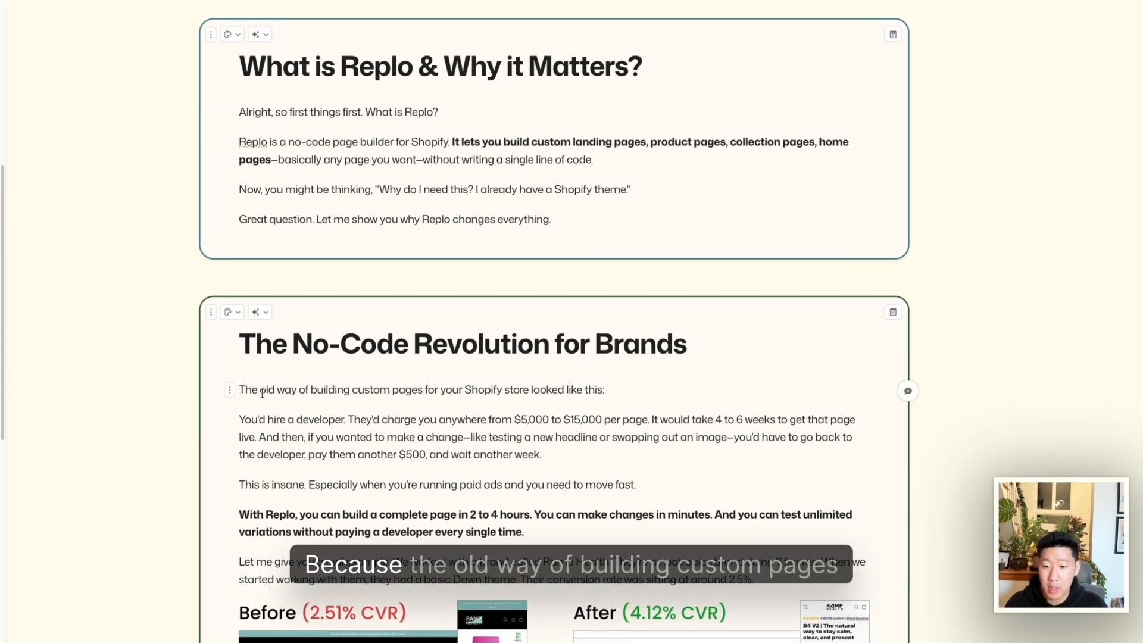
scroll(268, 402, up, 2)
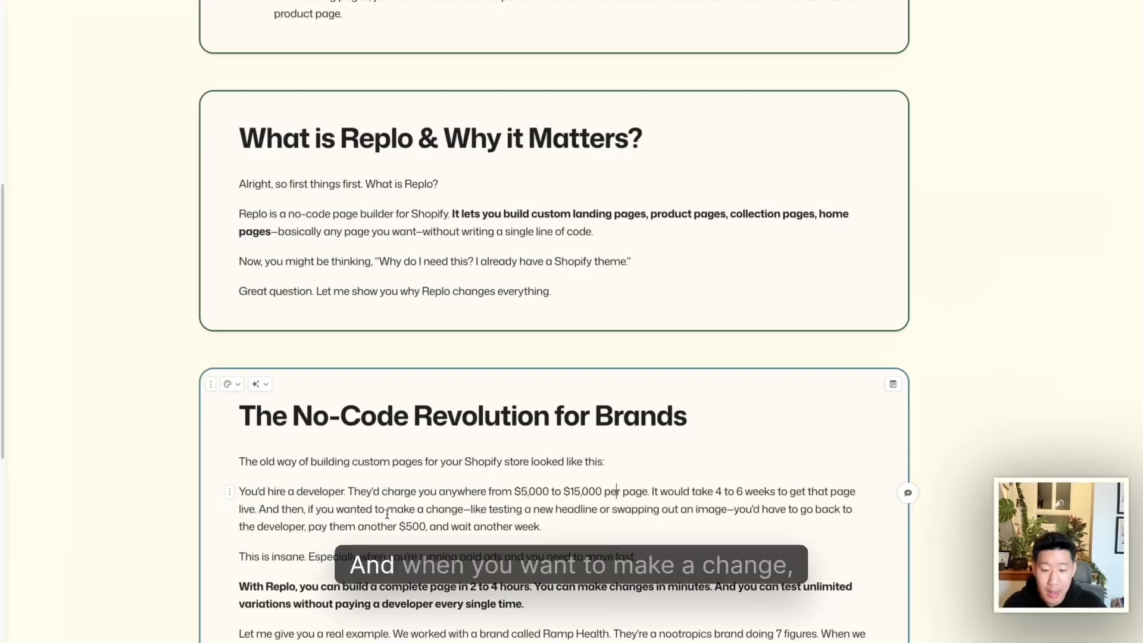
drag(387, 514, 584, 517)
click(472, 538)
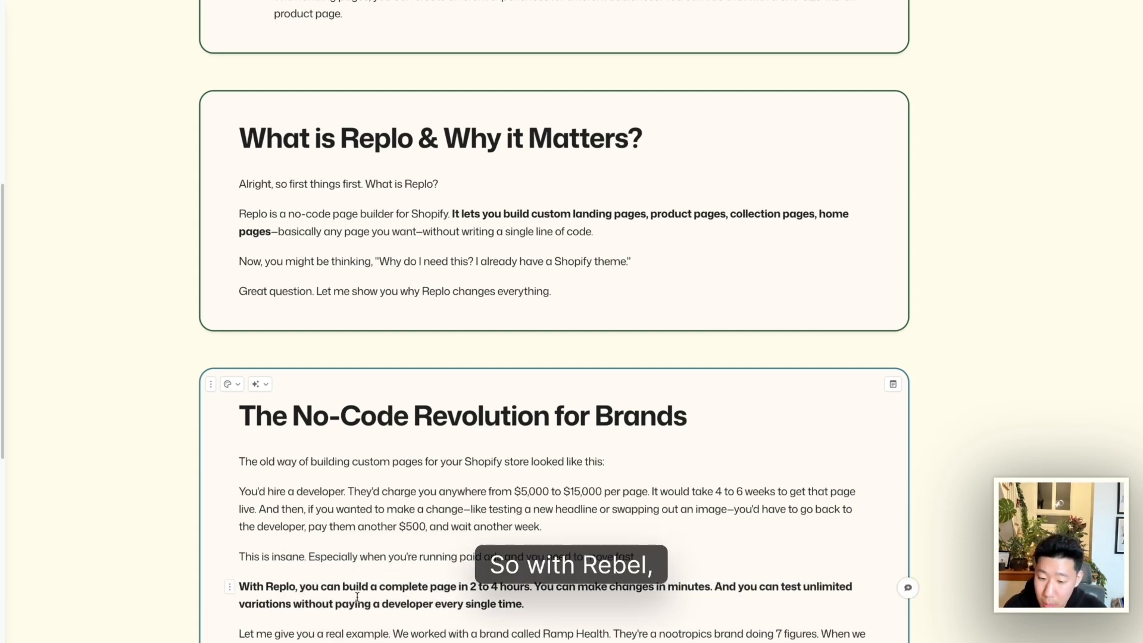
drag(327, 588, 548, 598)
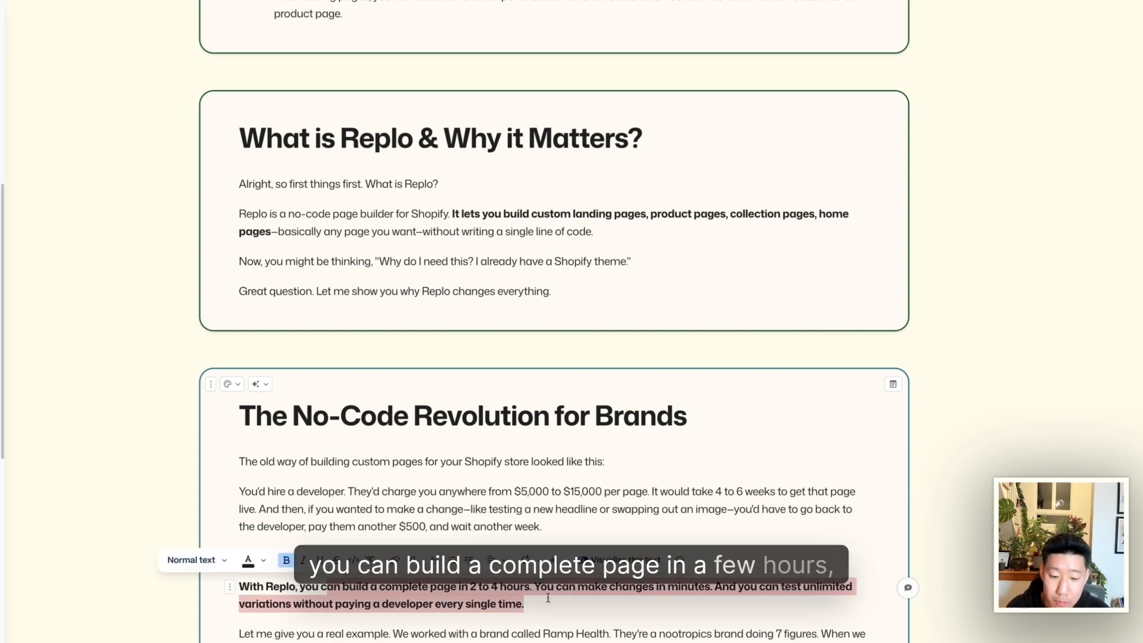
click(548, 597)
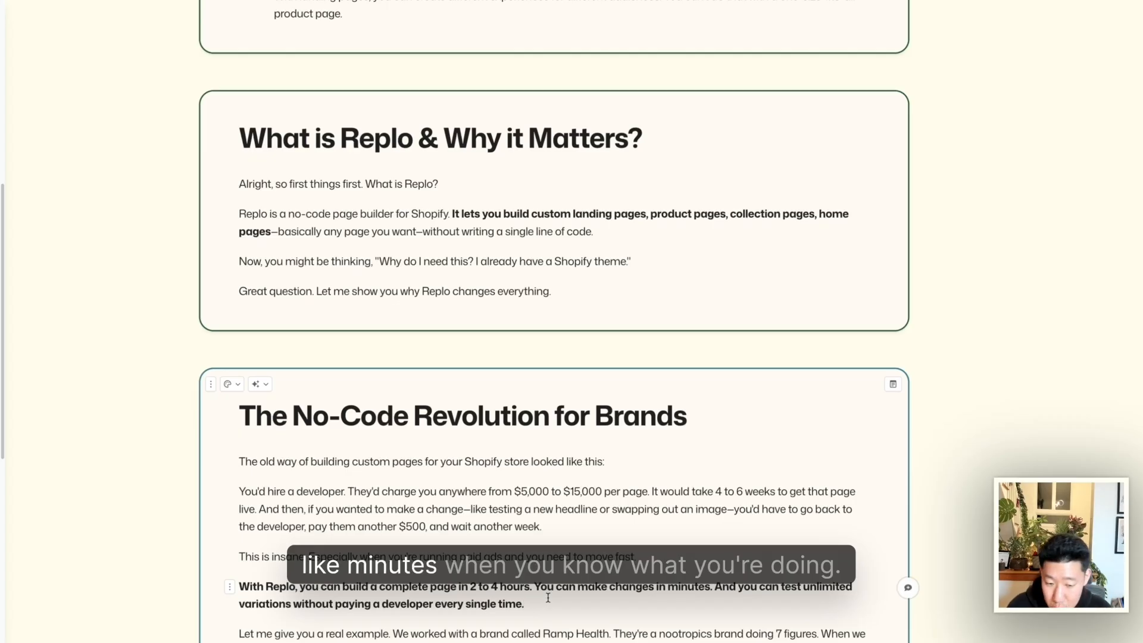
scroll(548, 598, down, 1)
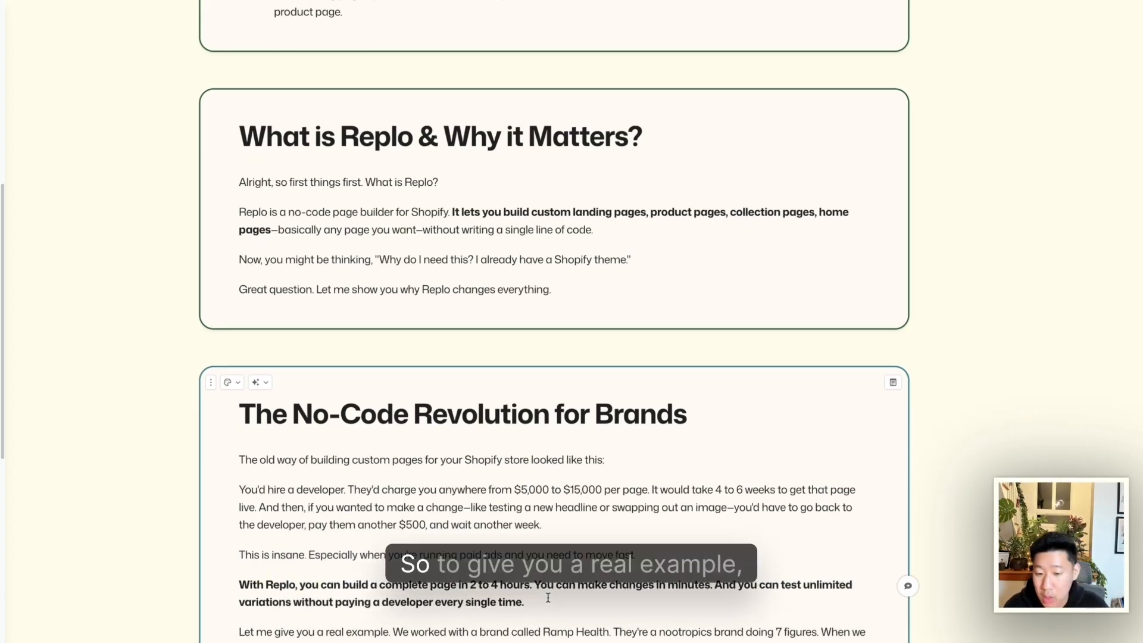
Review the Ramp Health example, including its original Dawn theme and starting conversion rate
scroll(548, 597, down, 2)
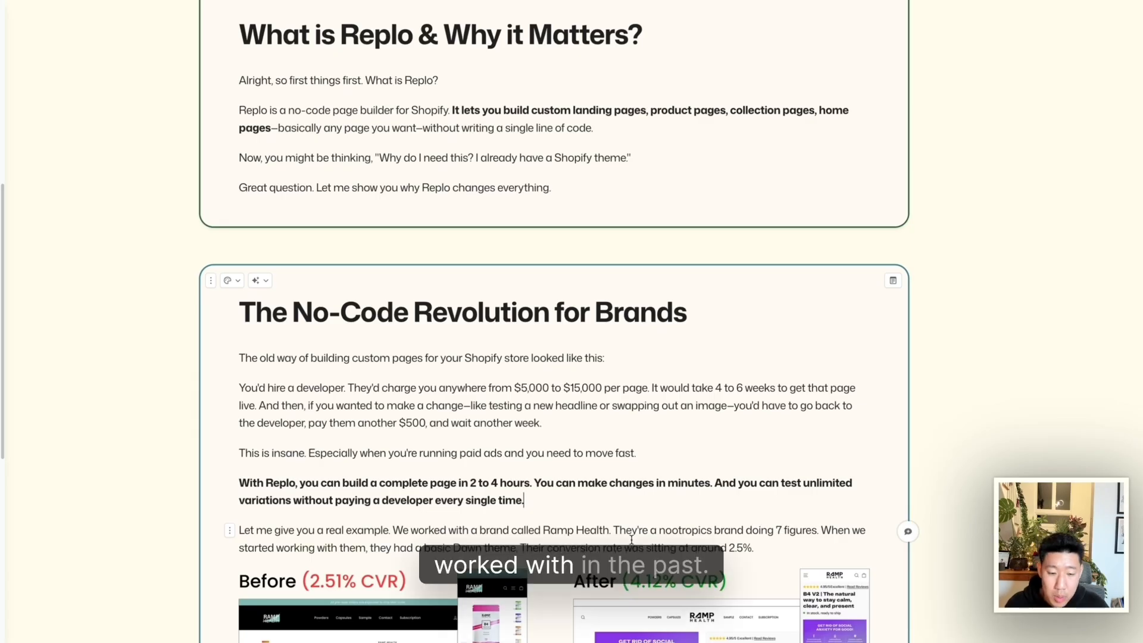
scroll(621, 539, down, 2)
drag(497, 482, 502, 498)
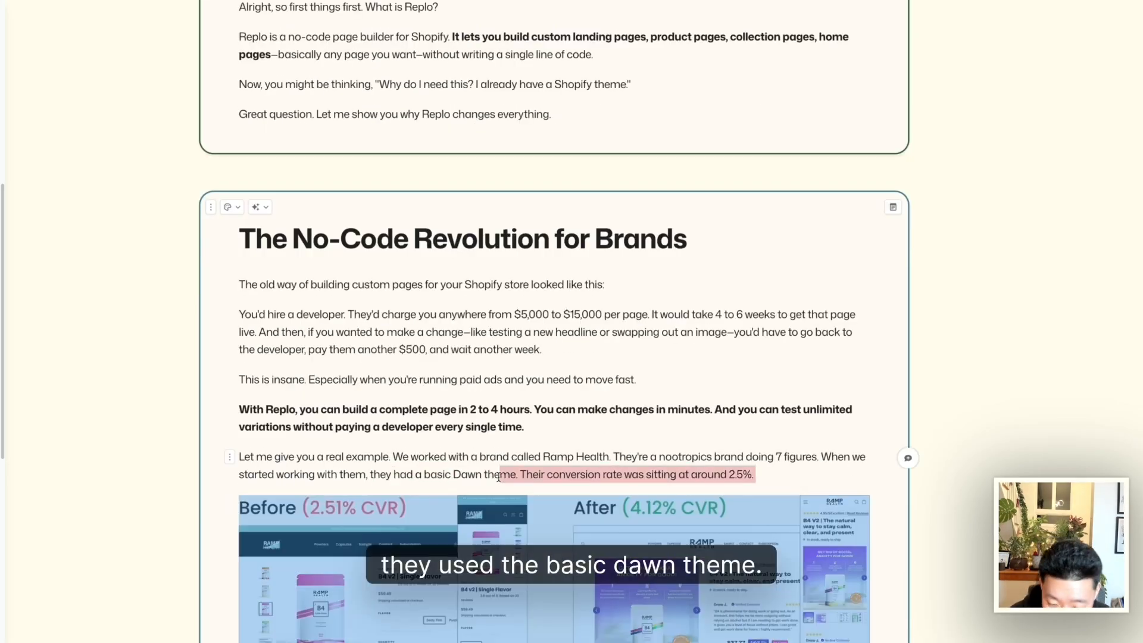
double_click(500, 480)
scroll(441, 478, down, 2)
scroll(441, 479, down, 1)
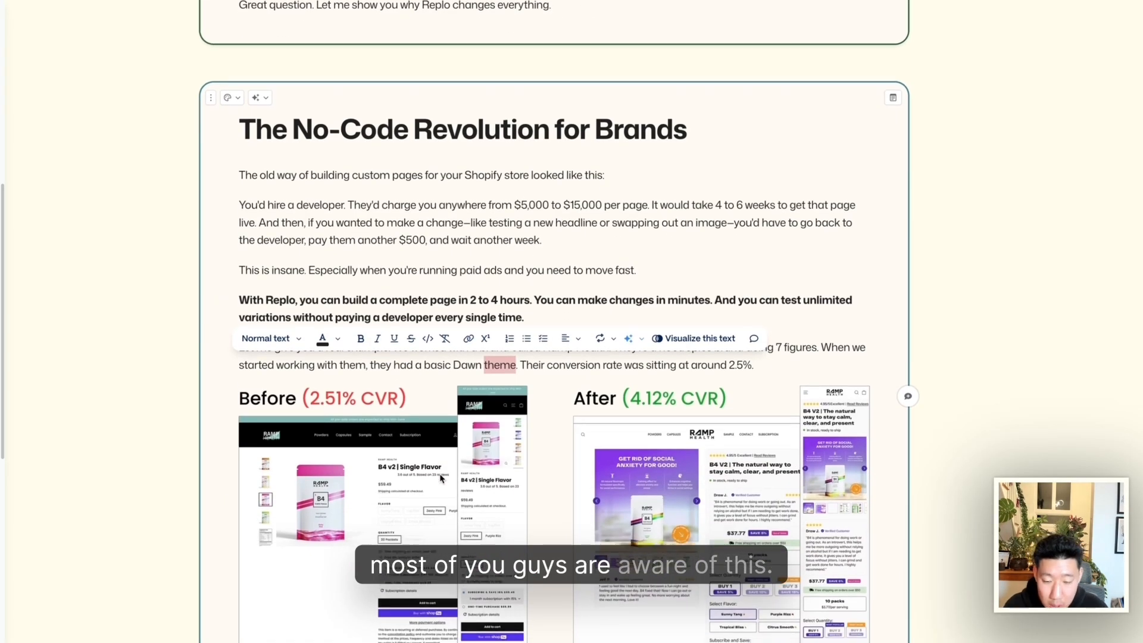
click(533, 314)
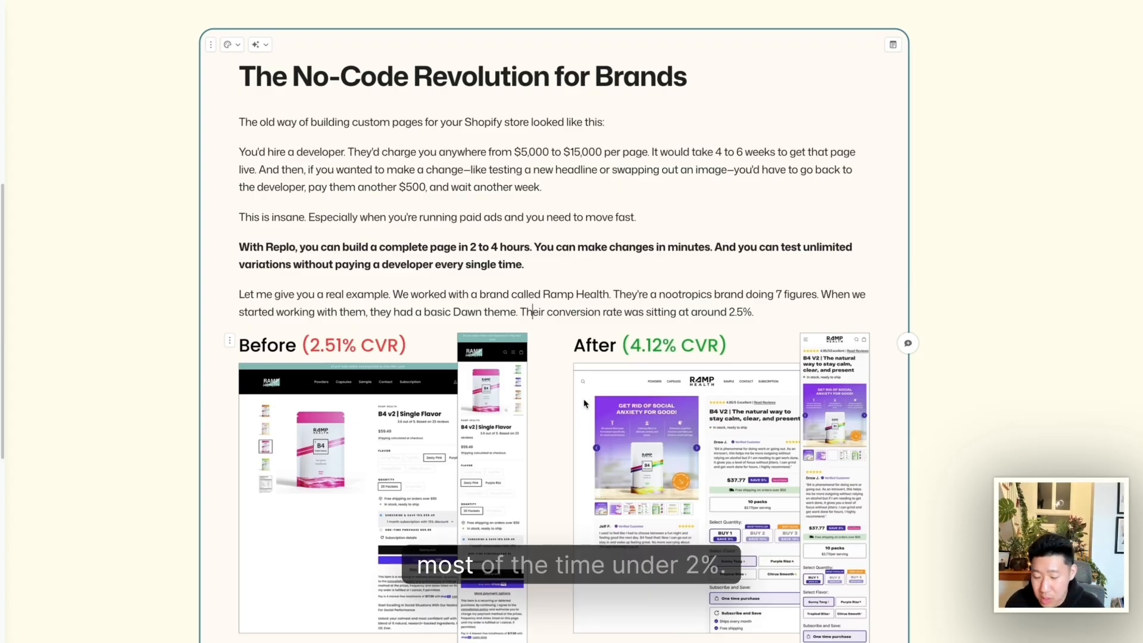
scroll(584, 404, down, 3)
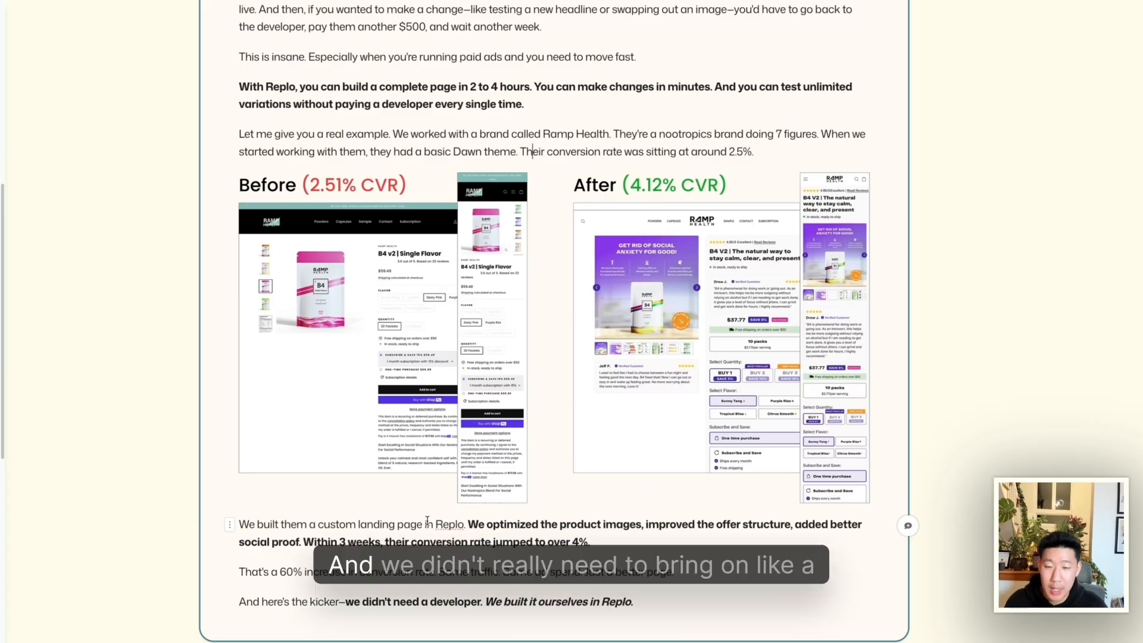
Compare the before and after Ramp Health product pages in the case study image
scroll(428, 521, down, 1)
scroll(570, 213, up, 3)
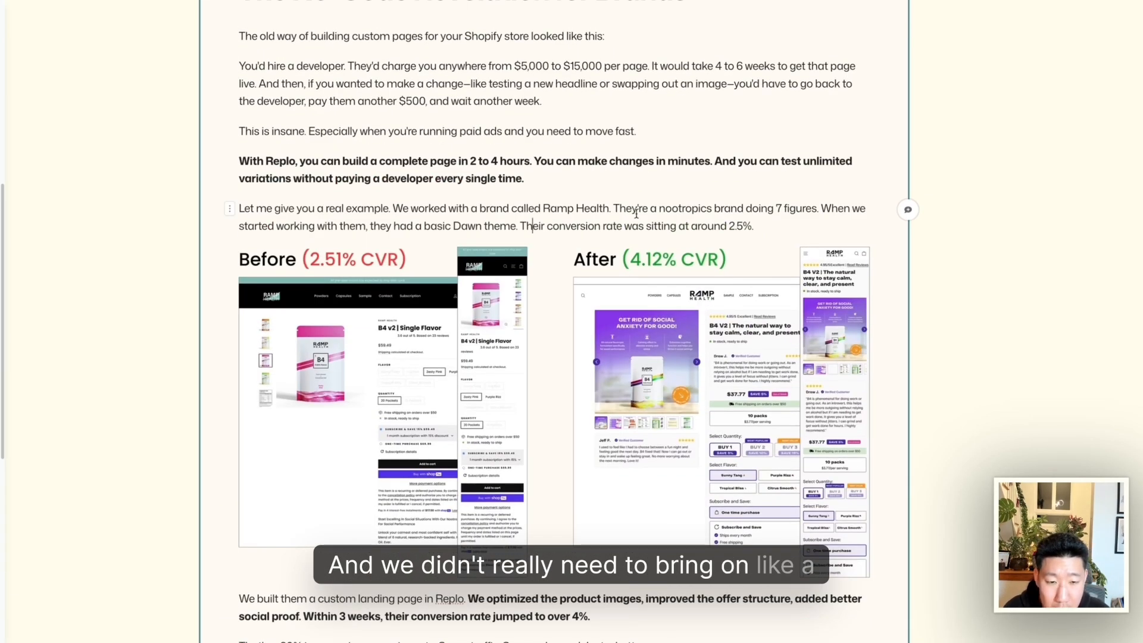
scroll(795, 218, down, 1)
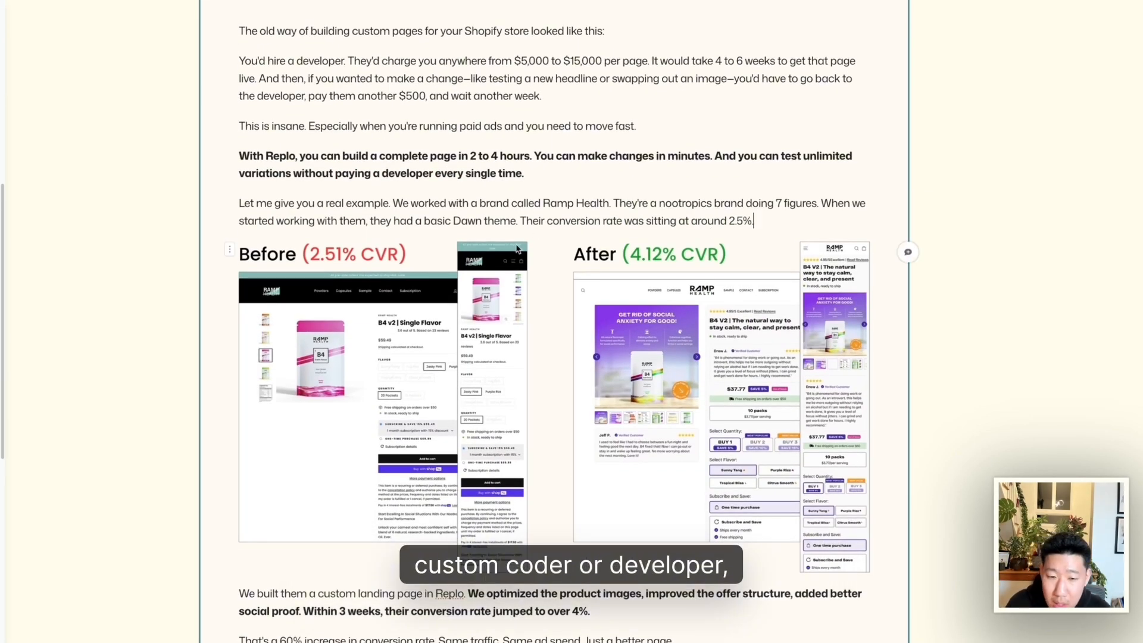
scroll(519, 190, down, 1)
click(838, 348)
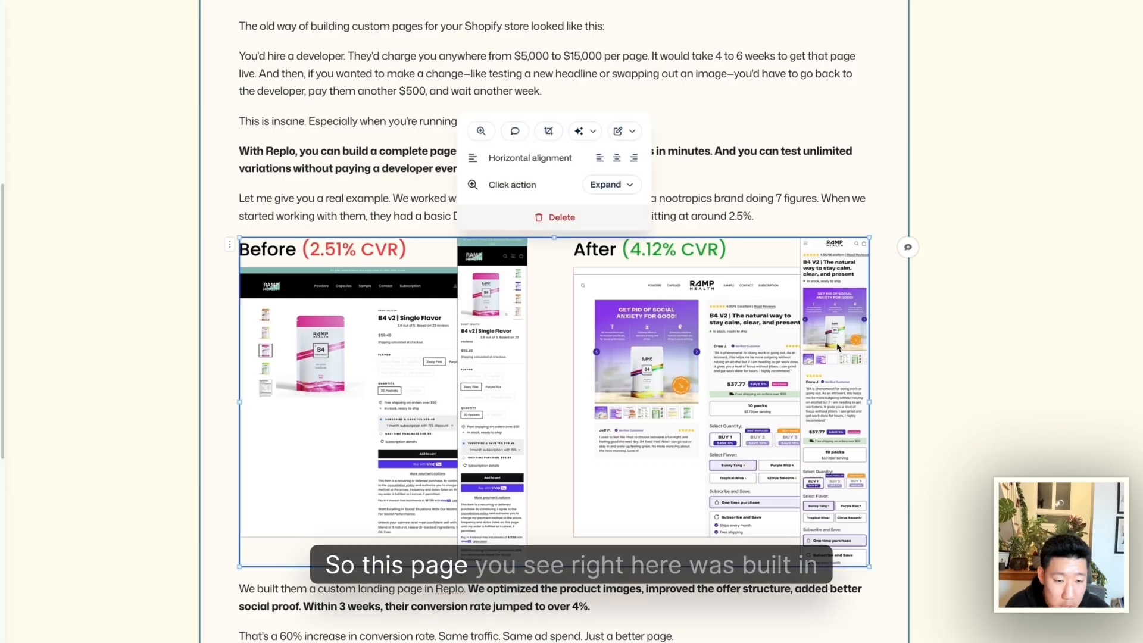
click(986, 384)
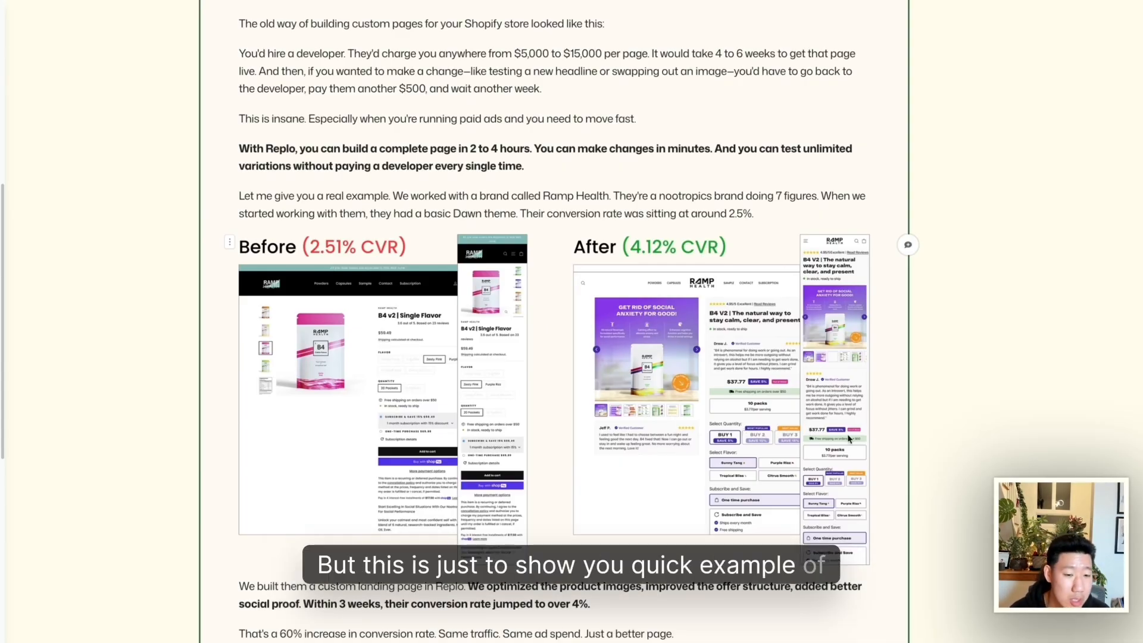
scroll(668, 376, down, 1)
click(415, 362)
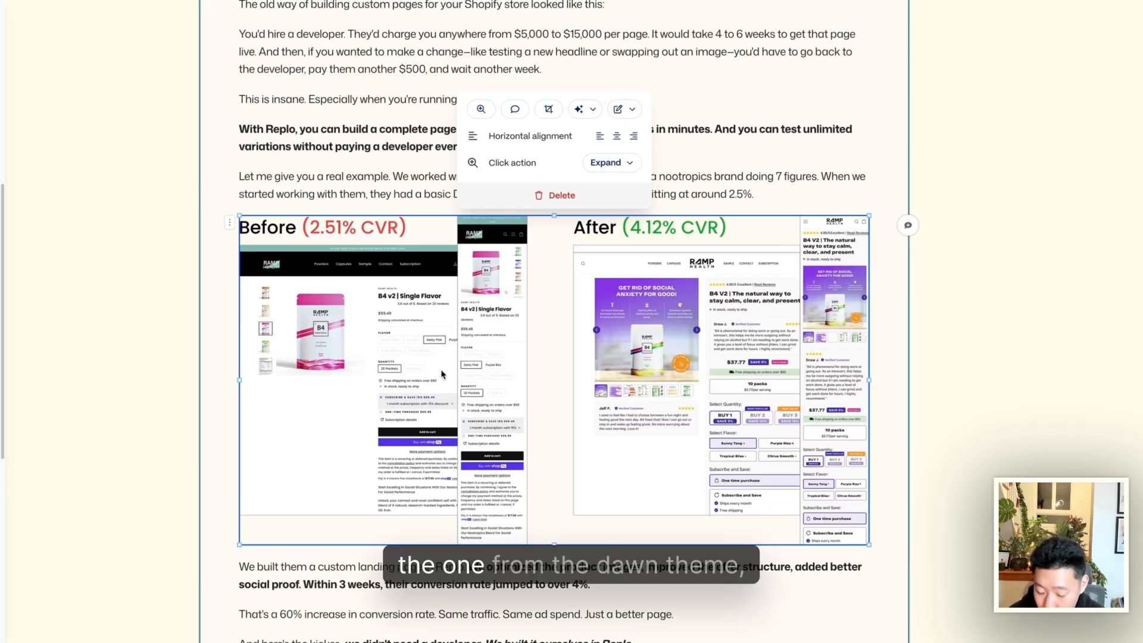
key(Escape)
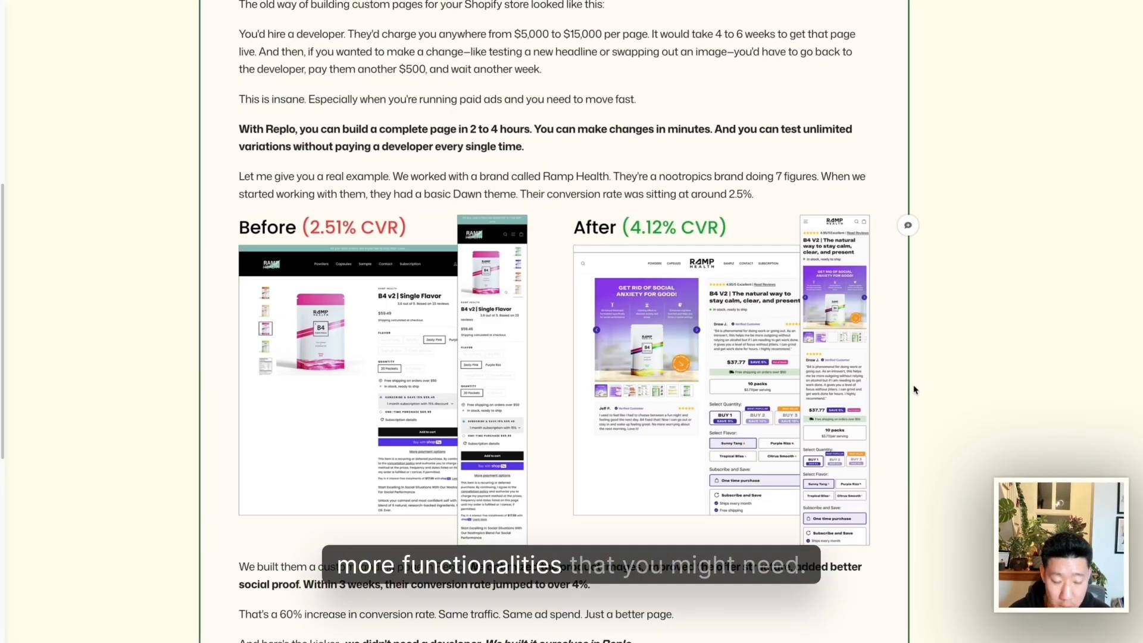
Examine the card with the try.replo.app/daydreamers link and the Replo Landing Page Builder app listing
scroll(914, 389, down, 10)
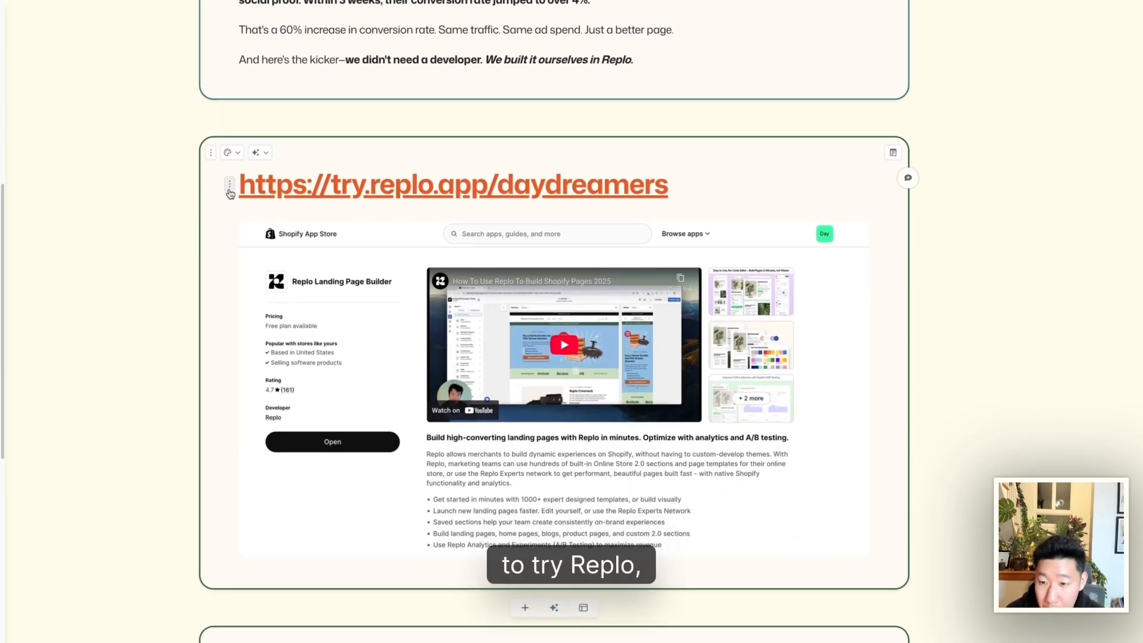
click(238, 185)
click(748, 175)
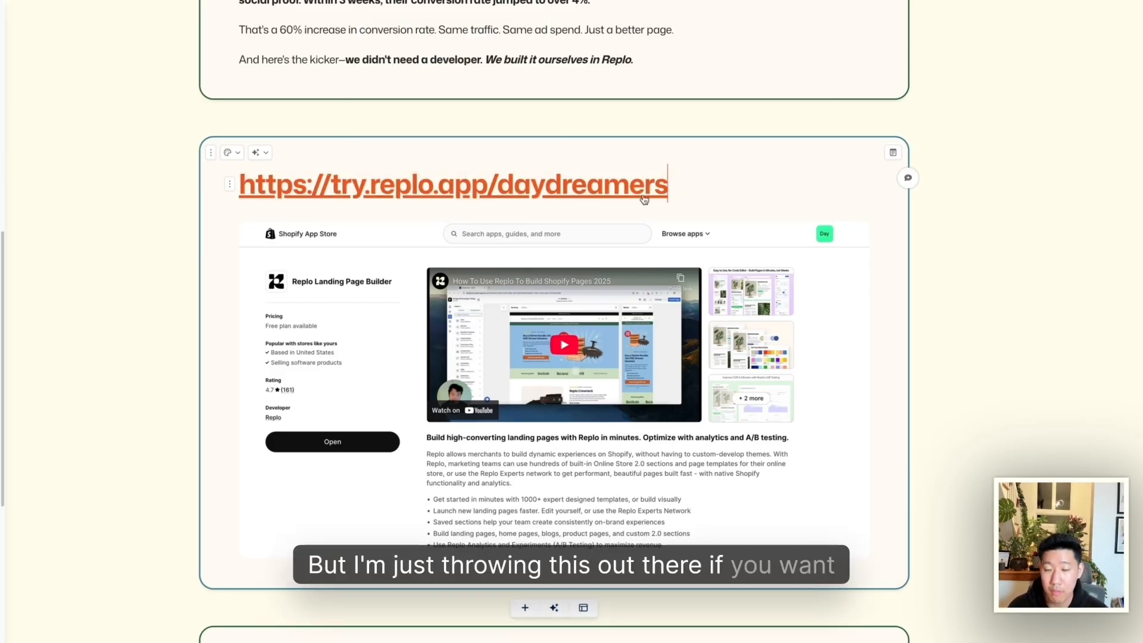
Change Replo's starting monthly price in the "#2: Cost" paragraph to $119
scroll(181, 238, down, 2)
scroll(178, 239, down, 10)
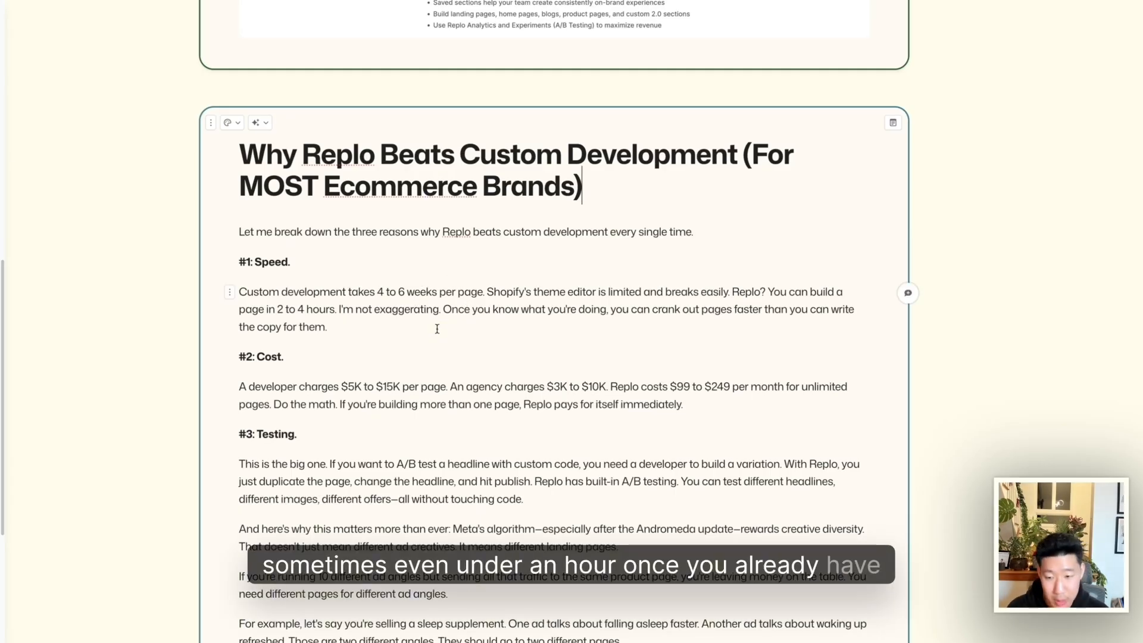
scroll(250, 347, down, 1)
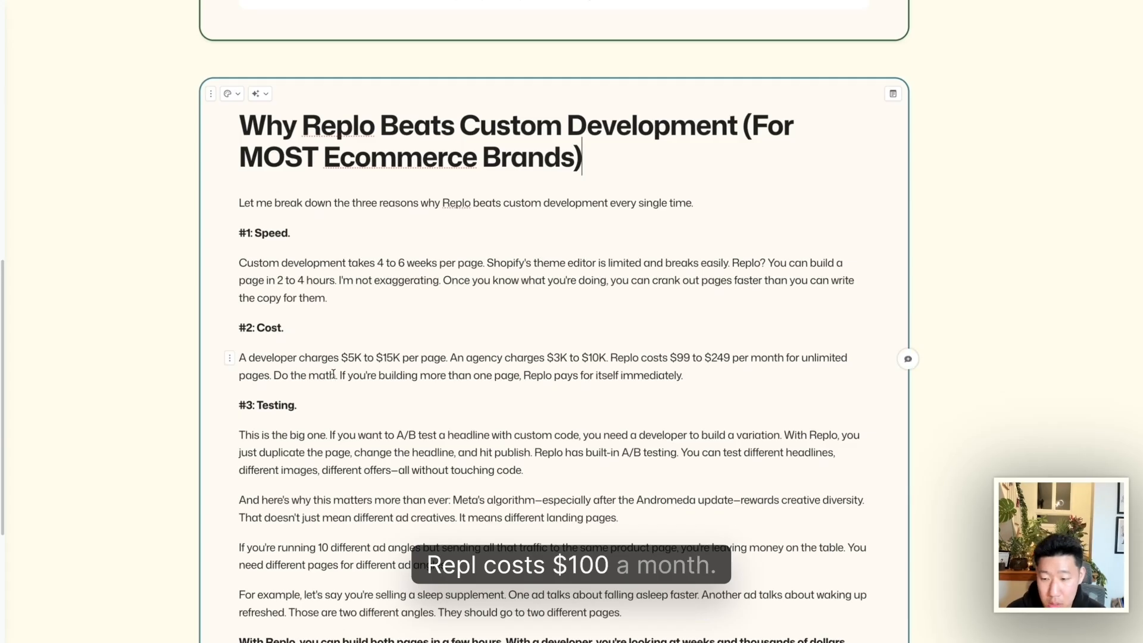
click(683, 357)
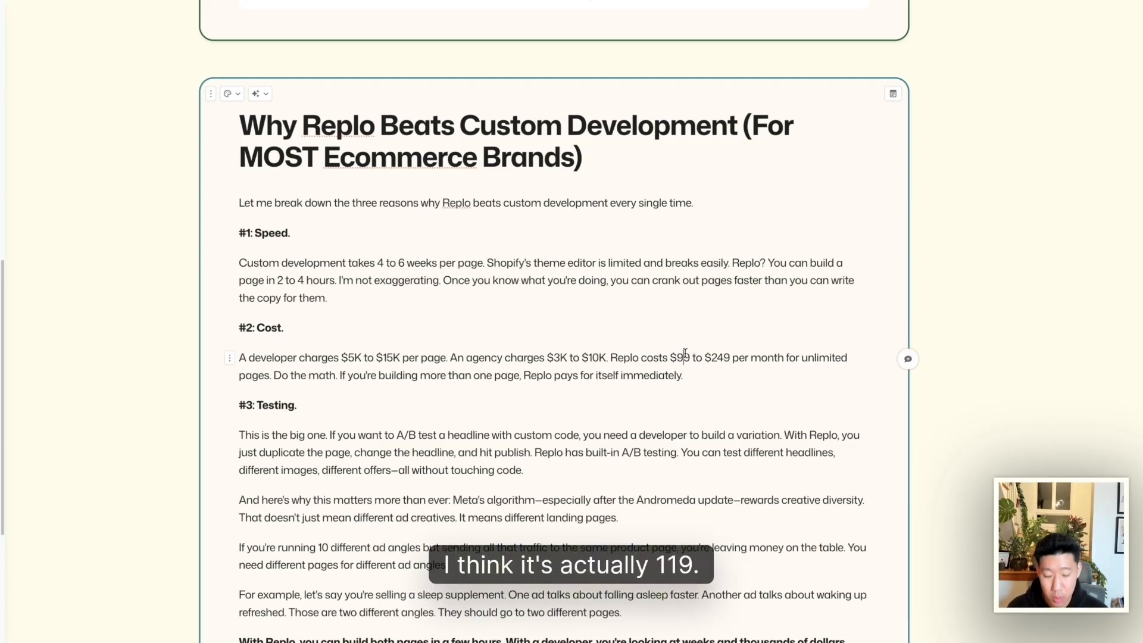
key(BackSpace)
text(19)
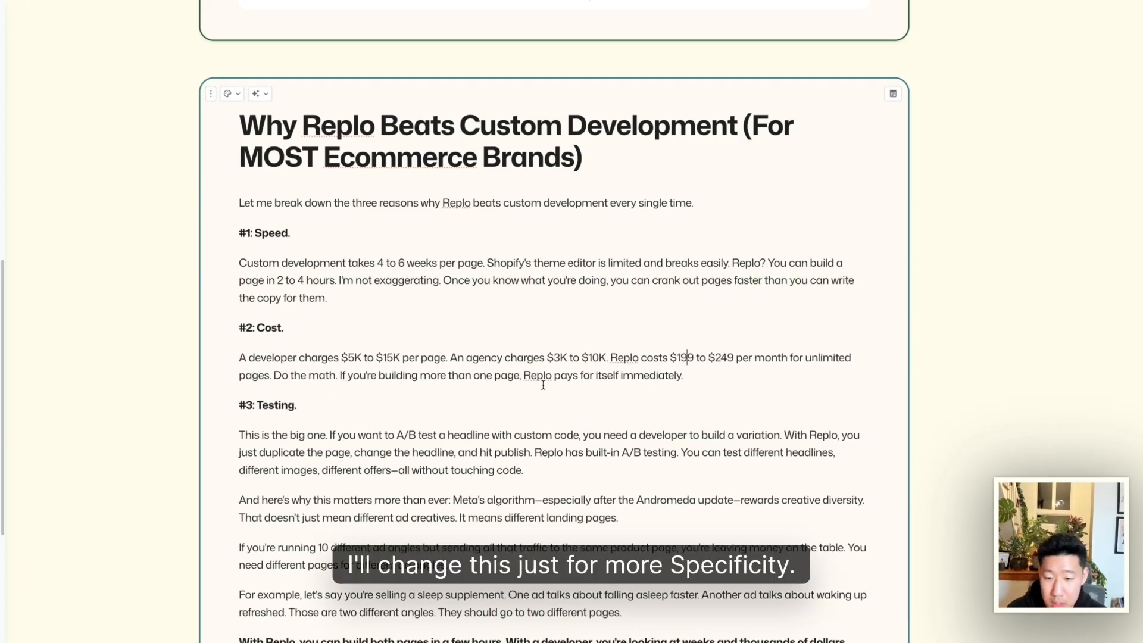
click(414, 397)
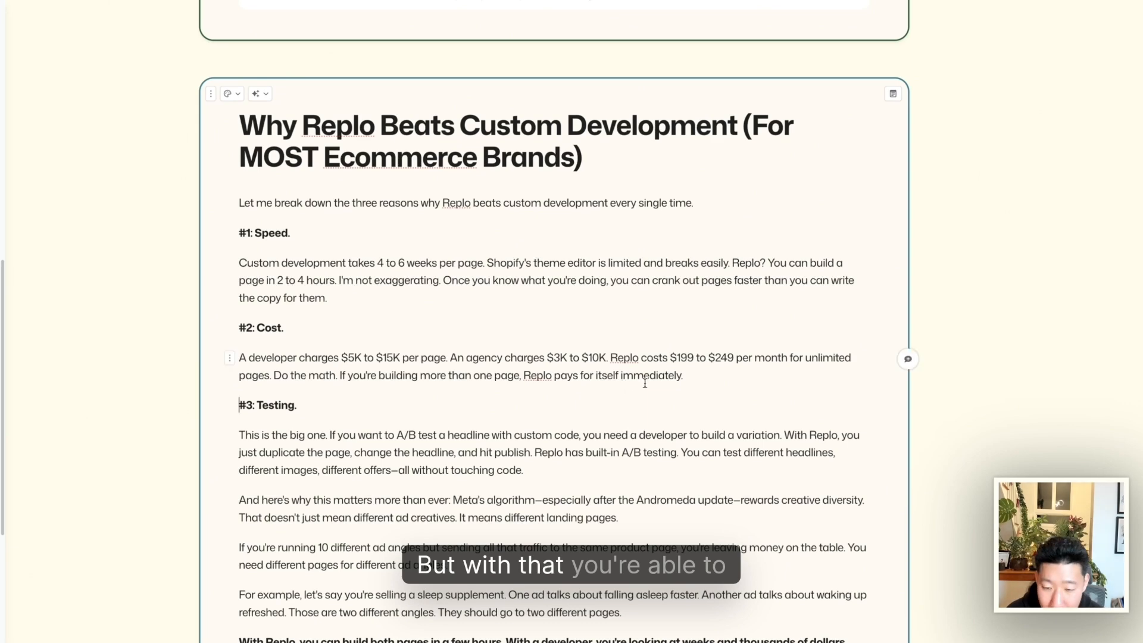
click(686, 357)
key(BackSpace)
text(1)
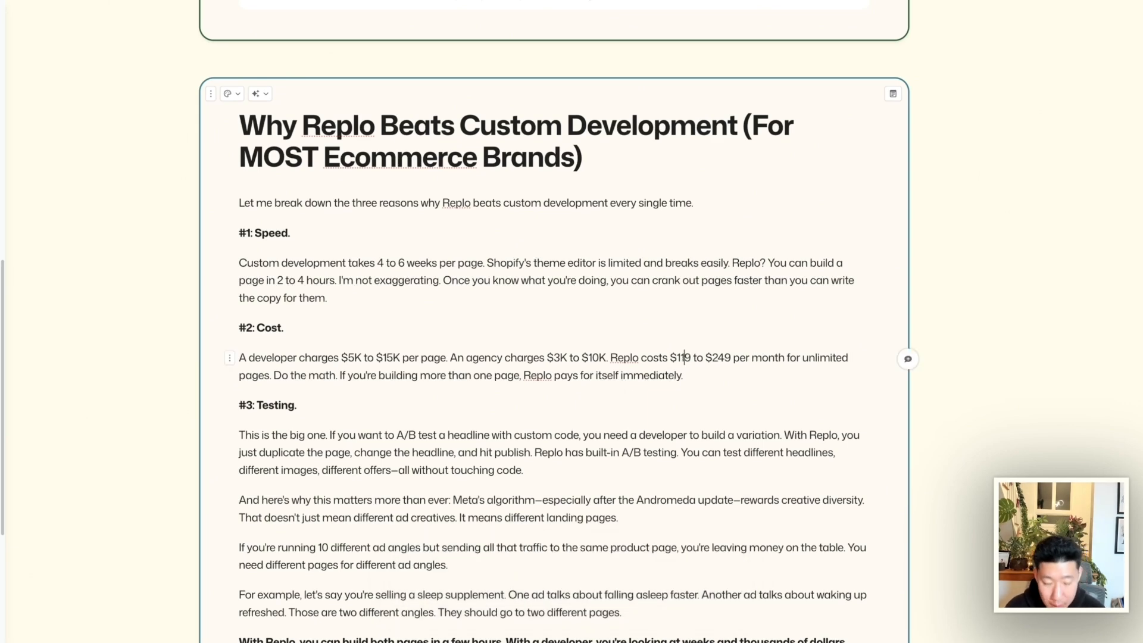
click(710, 378)
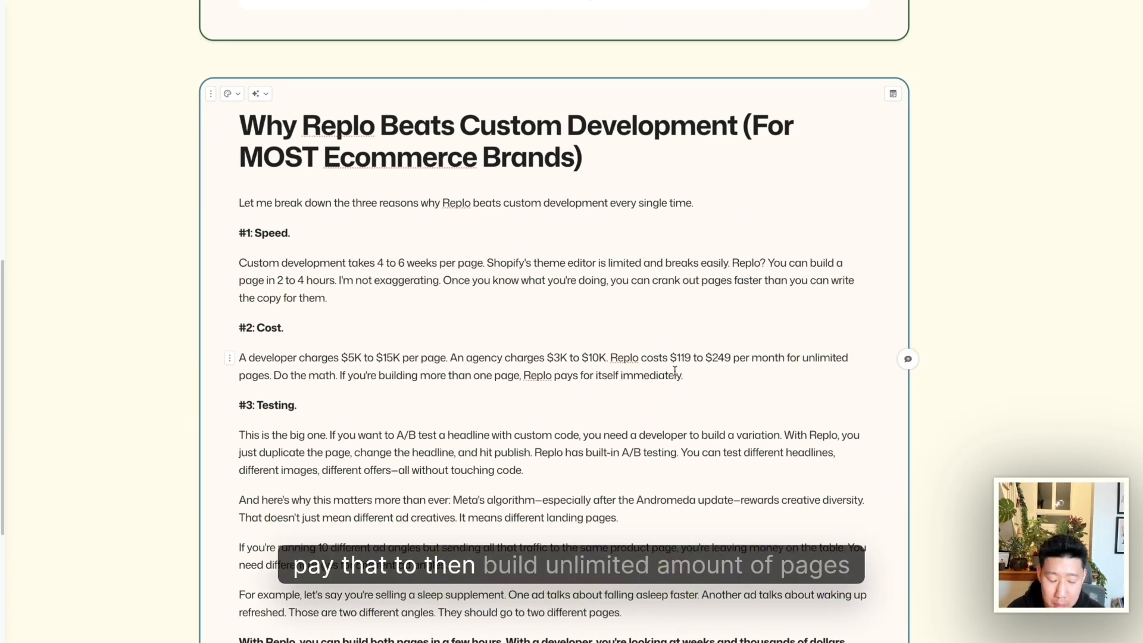
Read the "#3: Testing" argument and the use cases under "When to Use Replo vs. Shopify Theme Editor"
scroll(670, 387, down, 1)
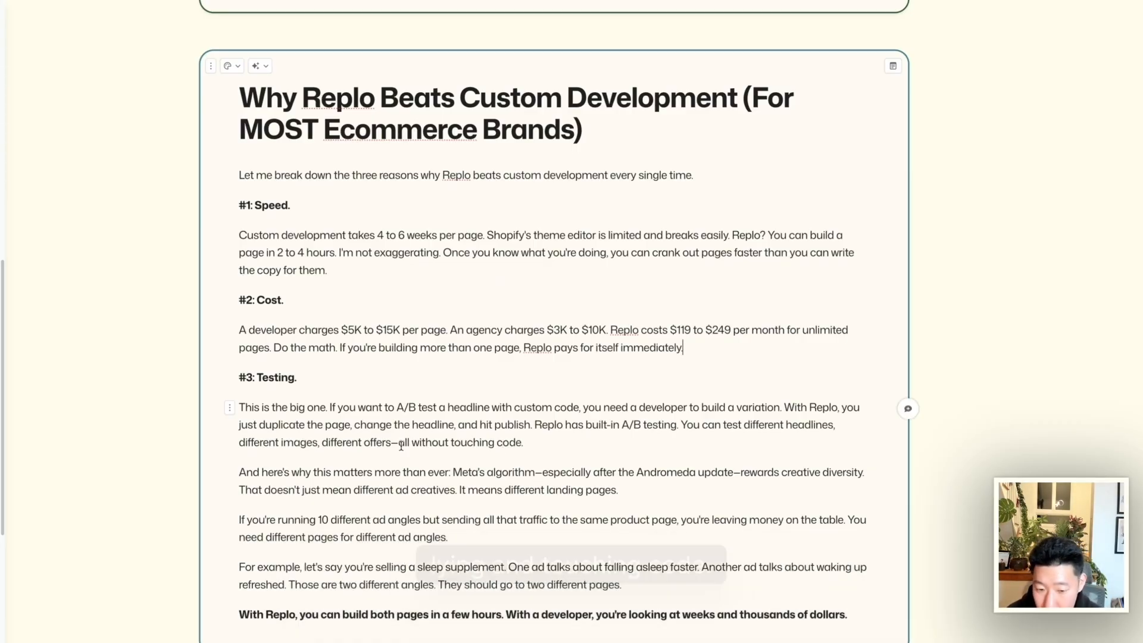
scroll(401, 440, down, 1)
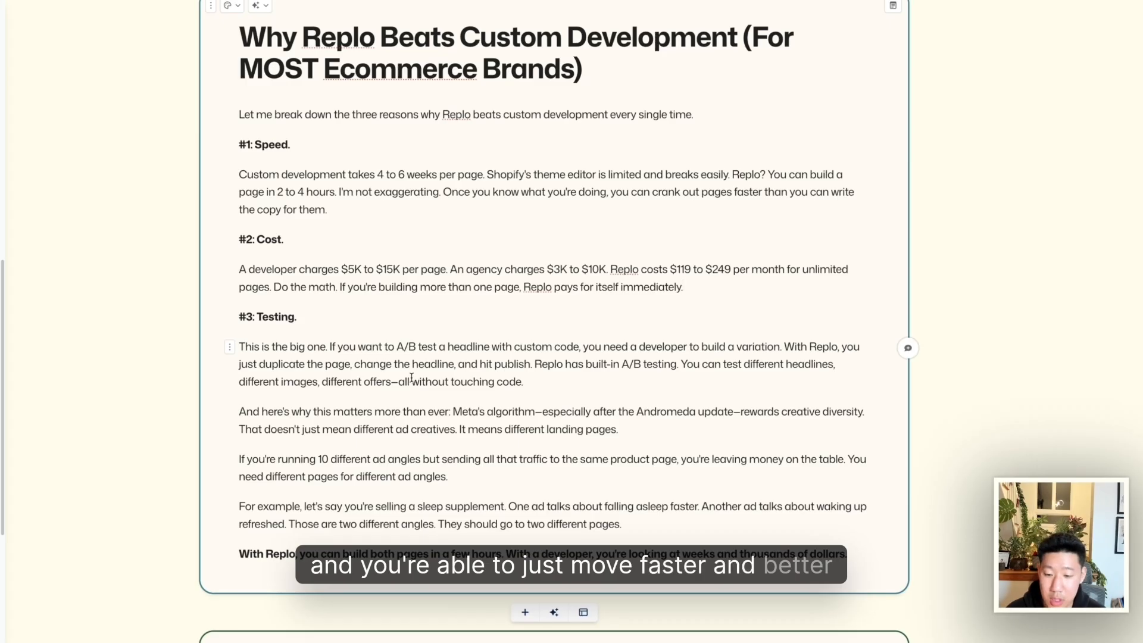
scroll(411, 378, down, 7)
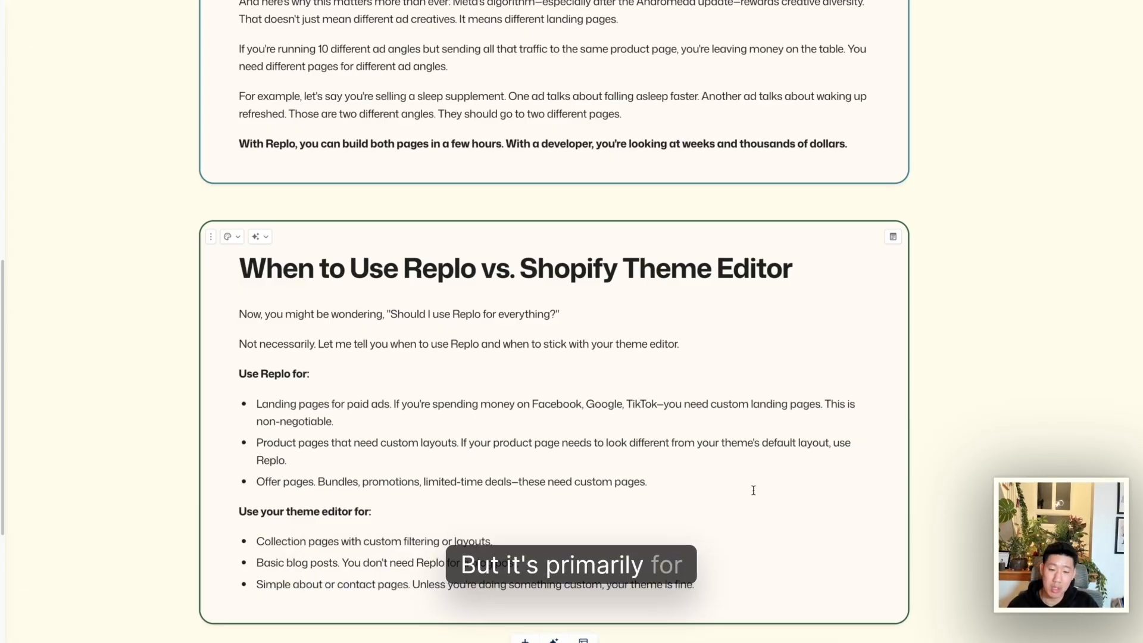
click(682, 474)
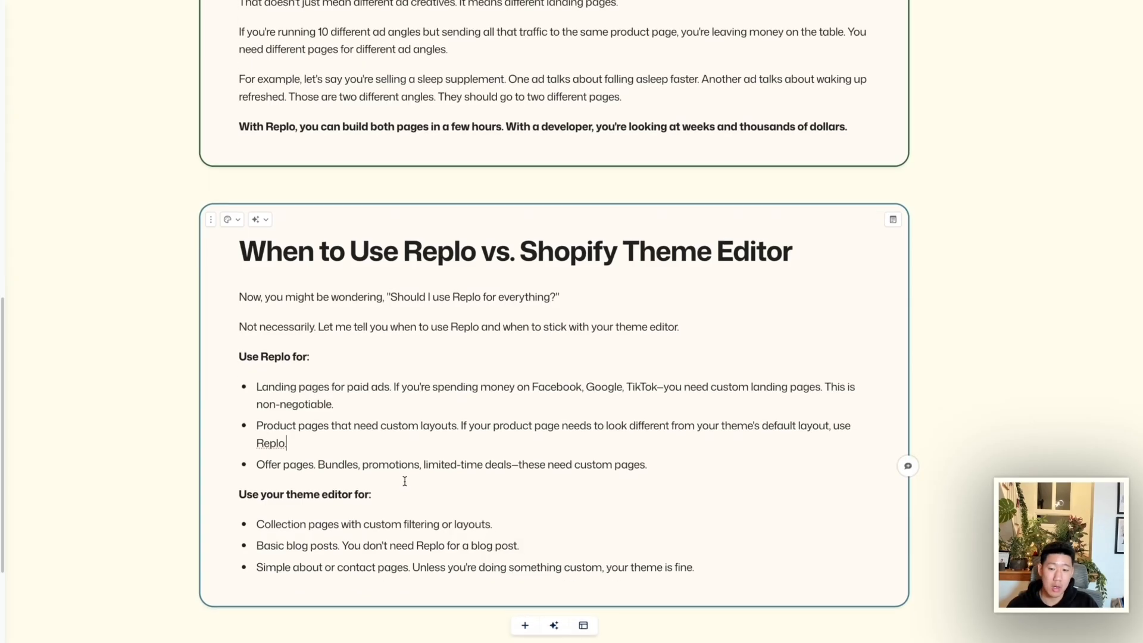
Review the "Installation & Set Up" card, including the try.replo.app/daydreamers link and the Shopify App Store search instruction
scroll(435, 453, down, 6)
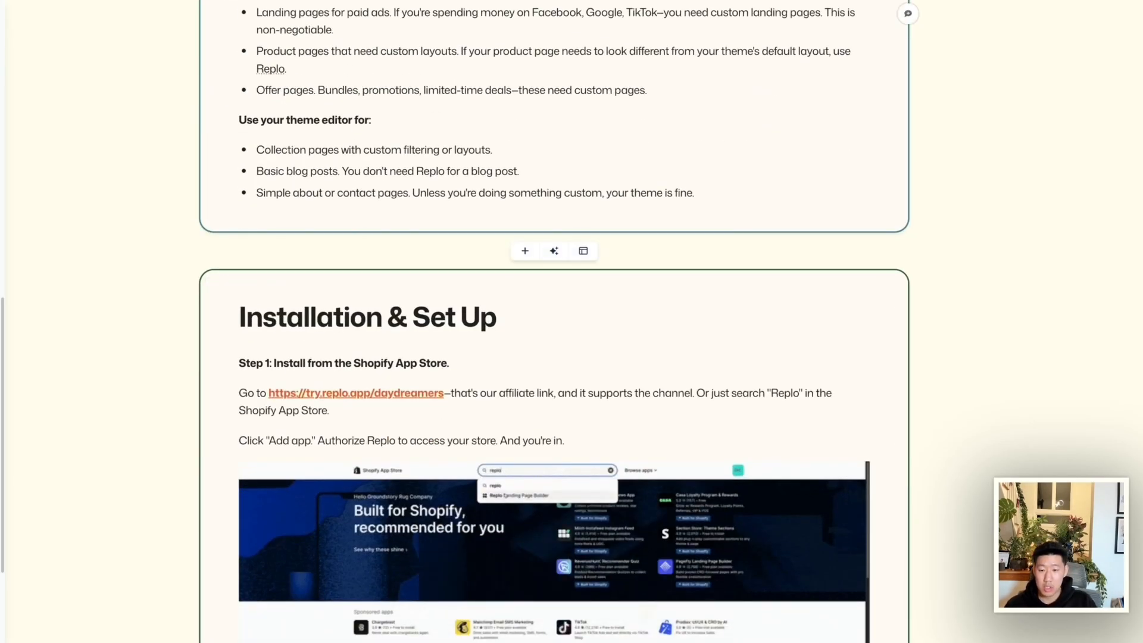
scroll(441, 423, down, 3)
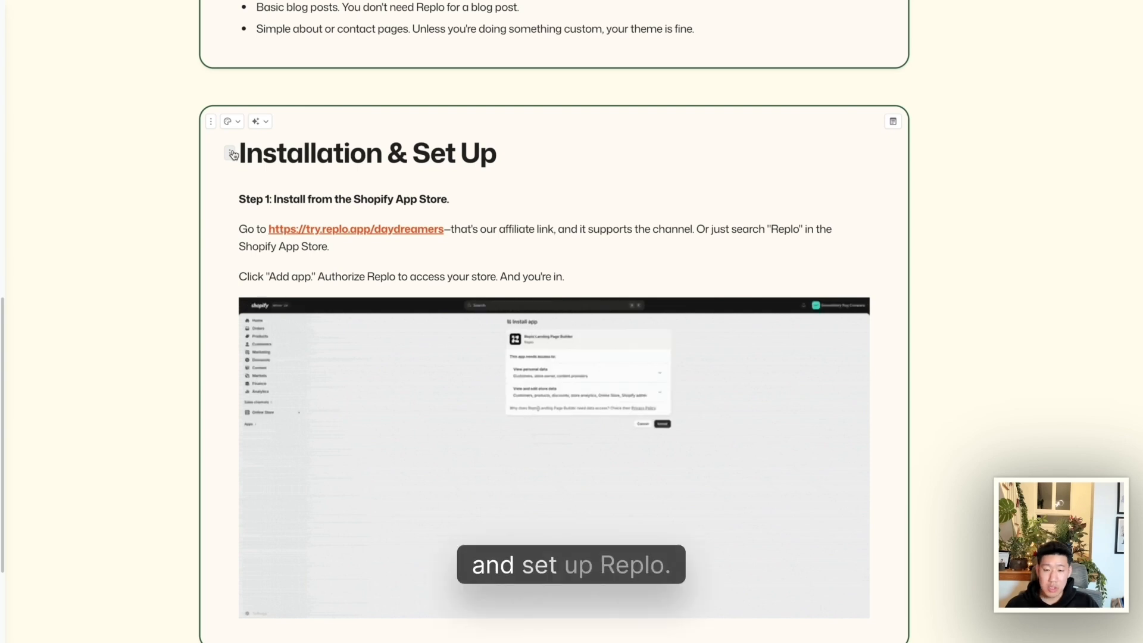
click(371, 230)
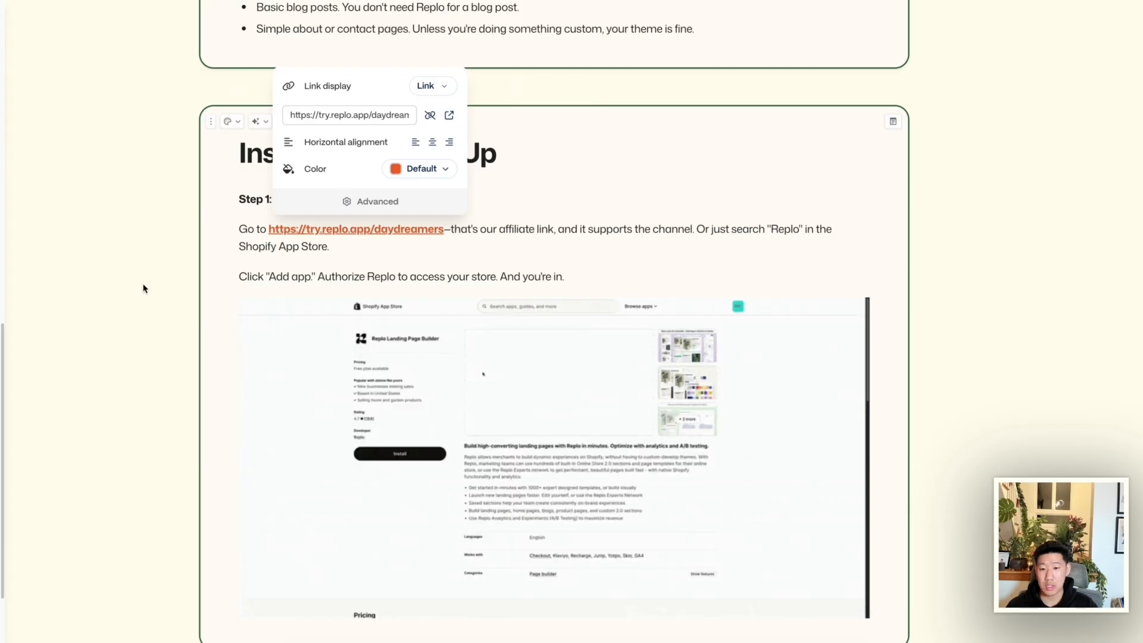
click(579, 248)
drag(694, 230, 792, 231)
click(792, 231)
scroll(703, 389, down, 1)
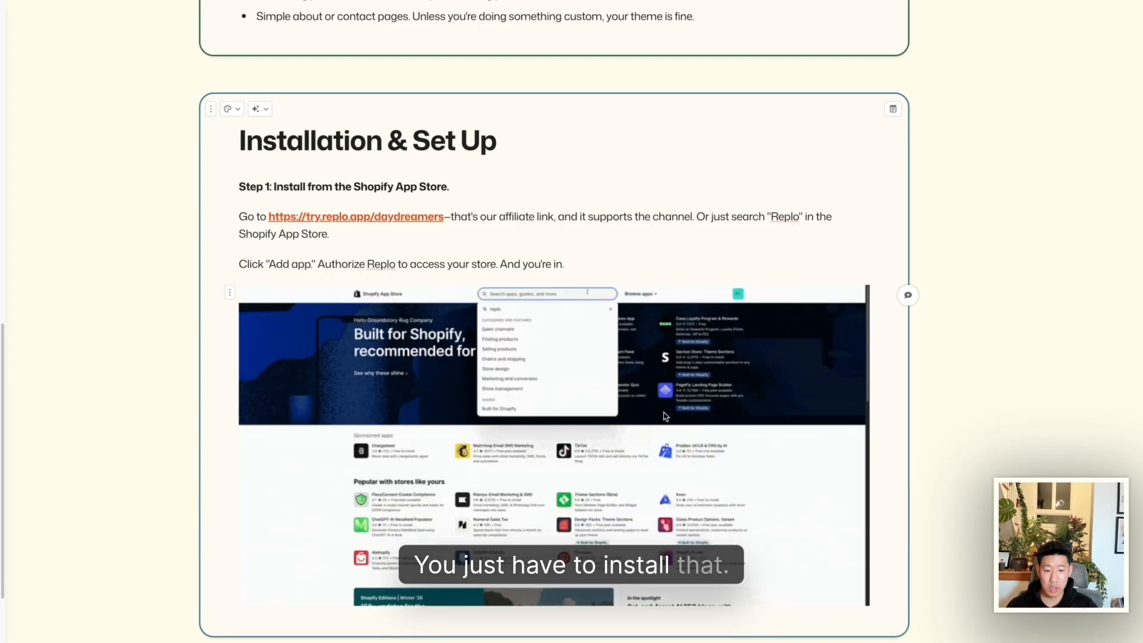
Read the free trial terms in the "Replo Plans" card, following the lines on building, previewing, testing and publishing pages
scroll(271, 513, down, 5)
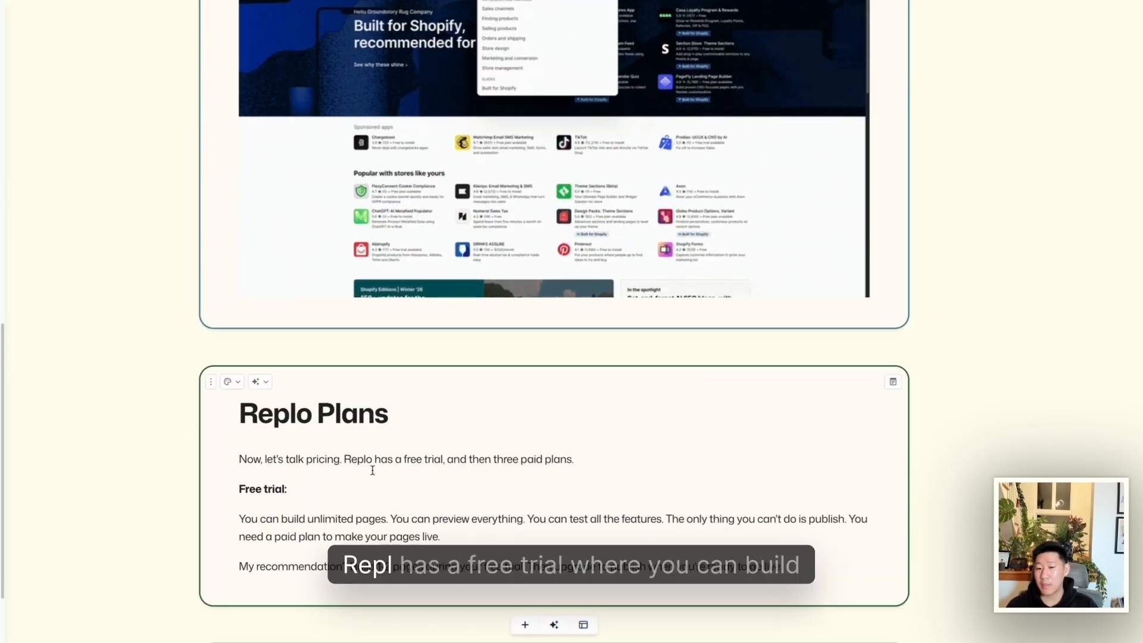
drag(366, 465, 434, 462)
click(434, 462)
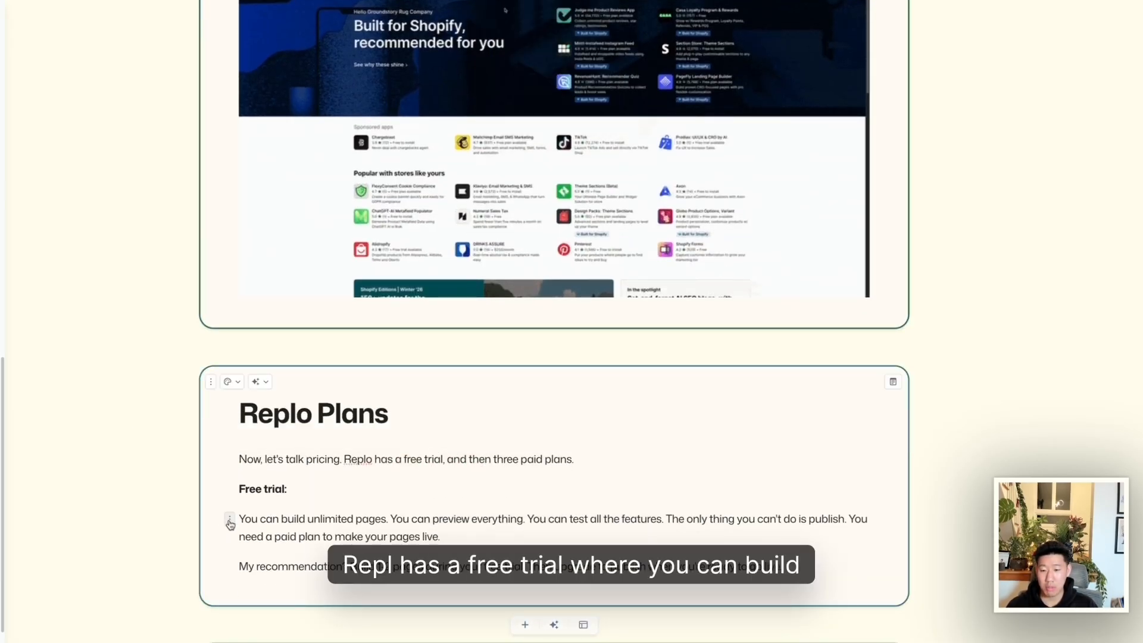
drag(381, 519, 544, 522)
click(686, 534)
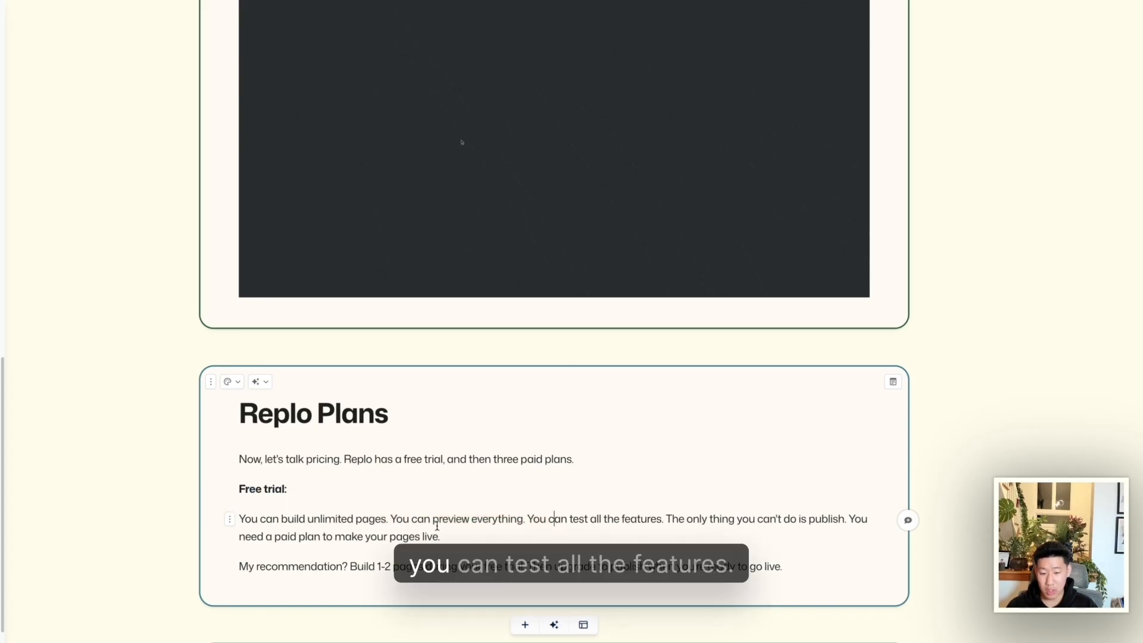
drag(666, 530, 598, 521)
click(692, 521)
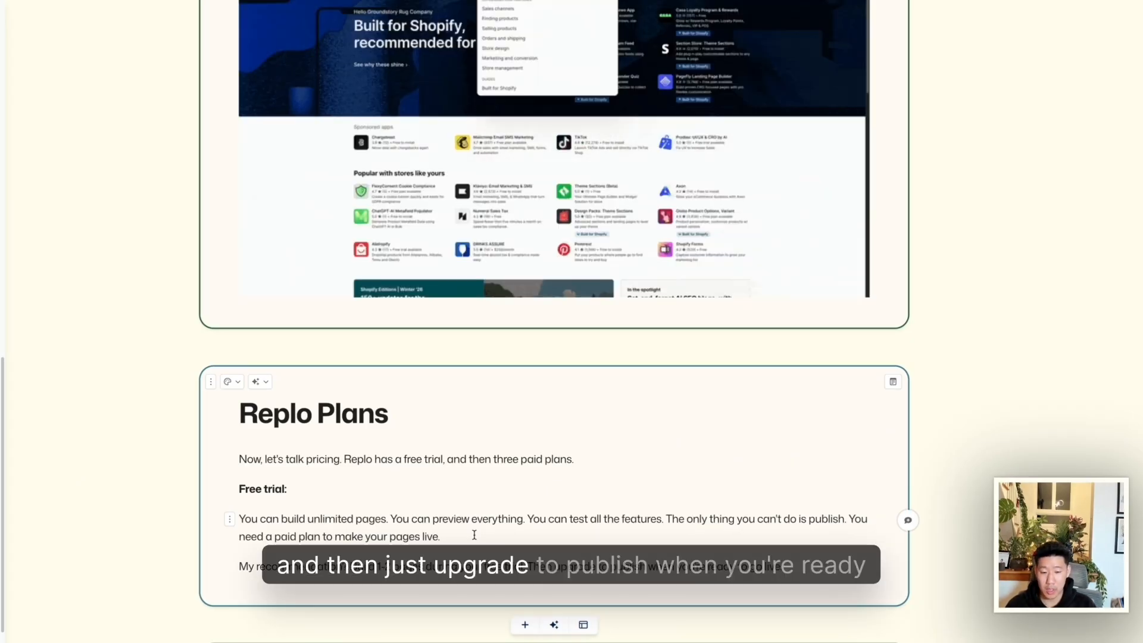
Study the page structure hierarchy and the "Visualizing This..." example, continuing to the "Replo Interface Overview" card
scroll(475, 534, down, 9)
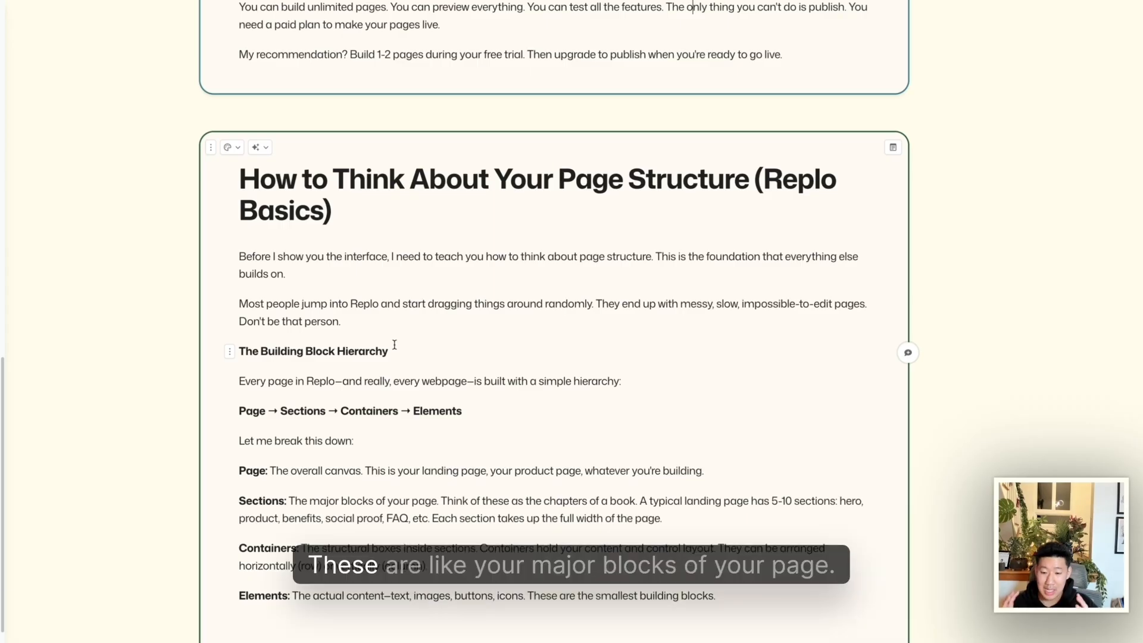
scroll(513, 395, down, 1)
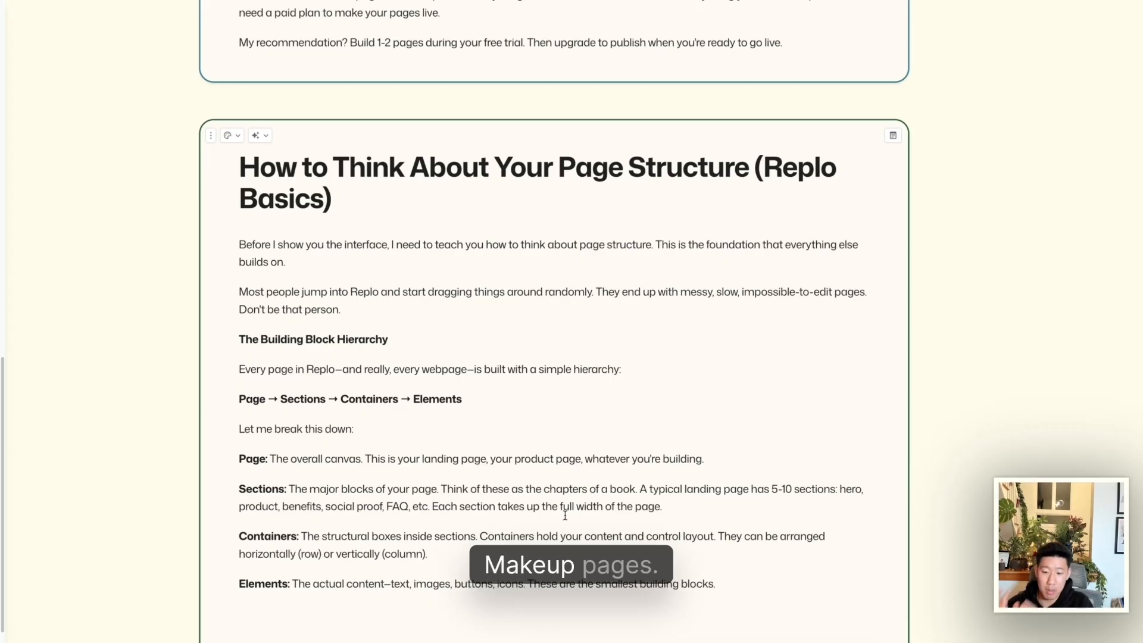
scroll(579, 428, down, 8)
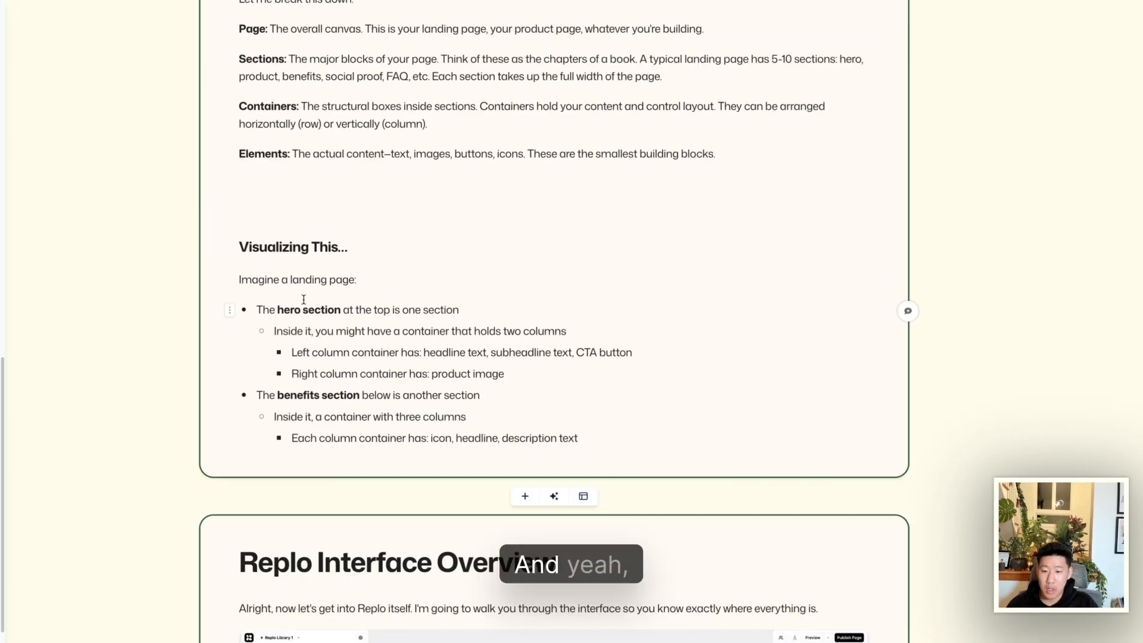
scroll(583, 442, down, 2)
scroll(583, 442, down, 4)
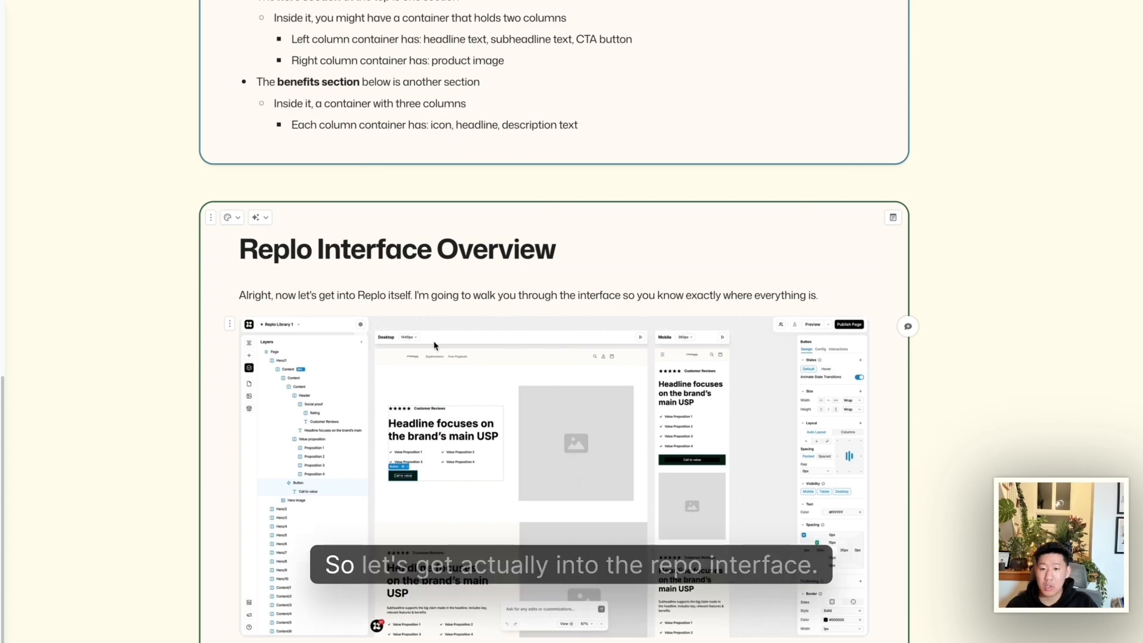
scroll(433, 341, down, 1)
scroll(449, 316, down, 2)
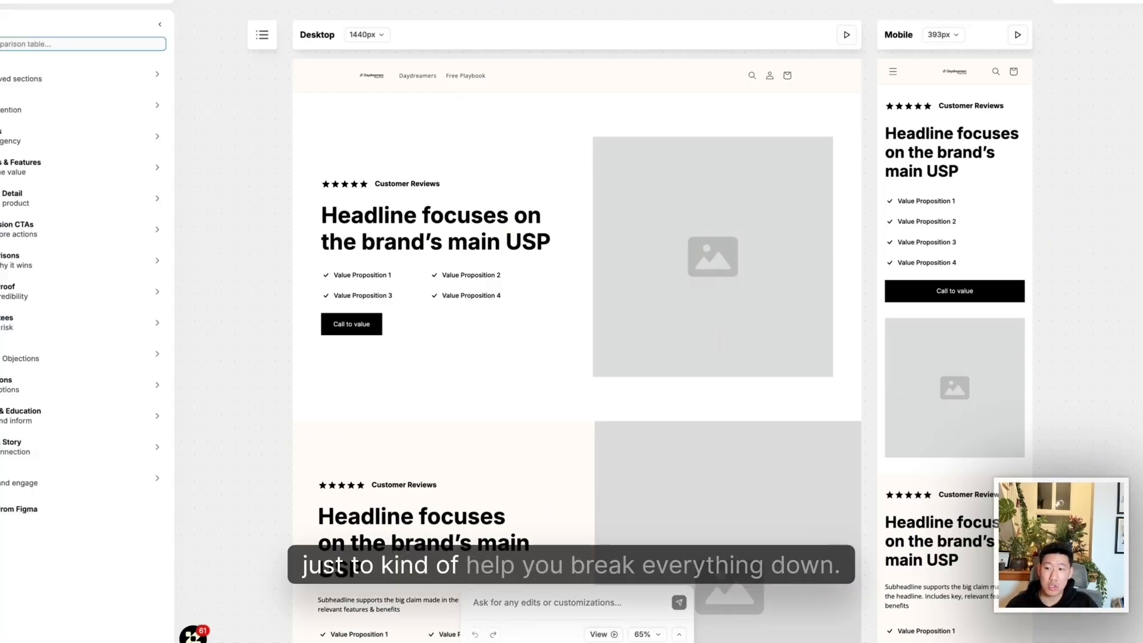
Select the first hero section on the desktop canvas in the Replo editor
click(645, 201)
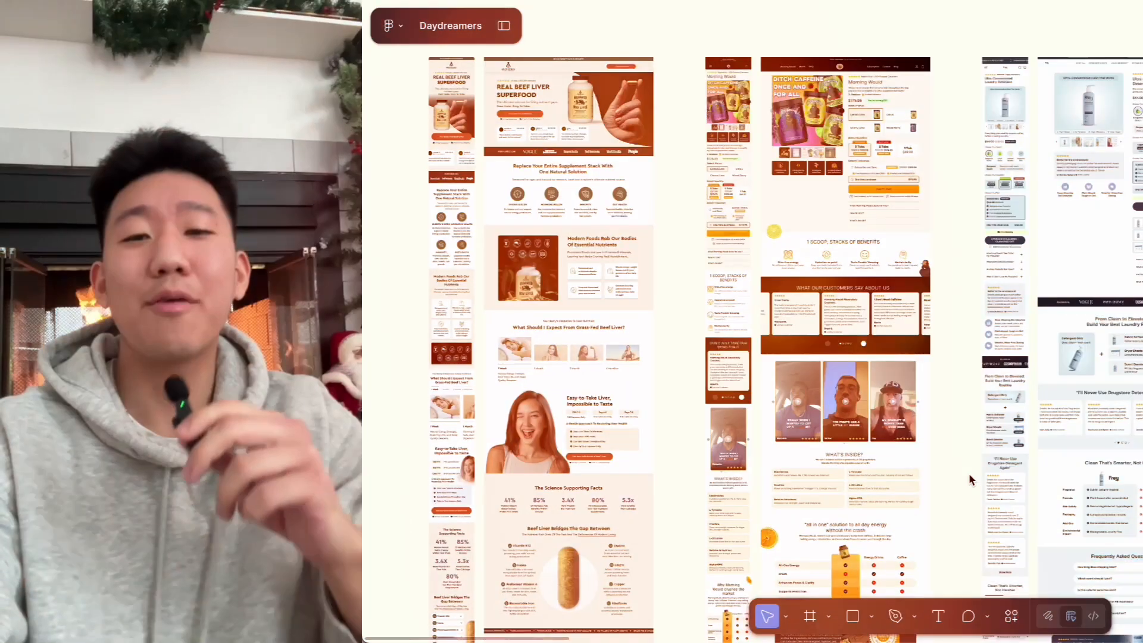
Browse the row of desktop and mobile landing page designs on the Daydreamers board in Figma
scroll(969, 473, right, 15)
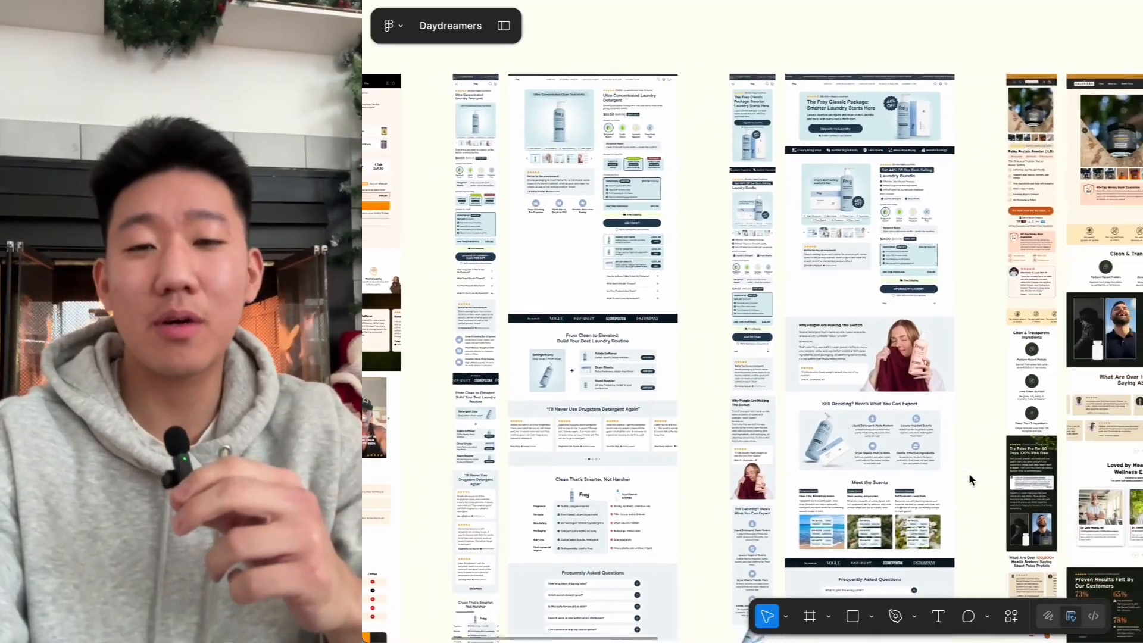
scroll(969, 472, right, 15)
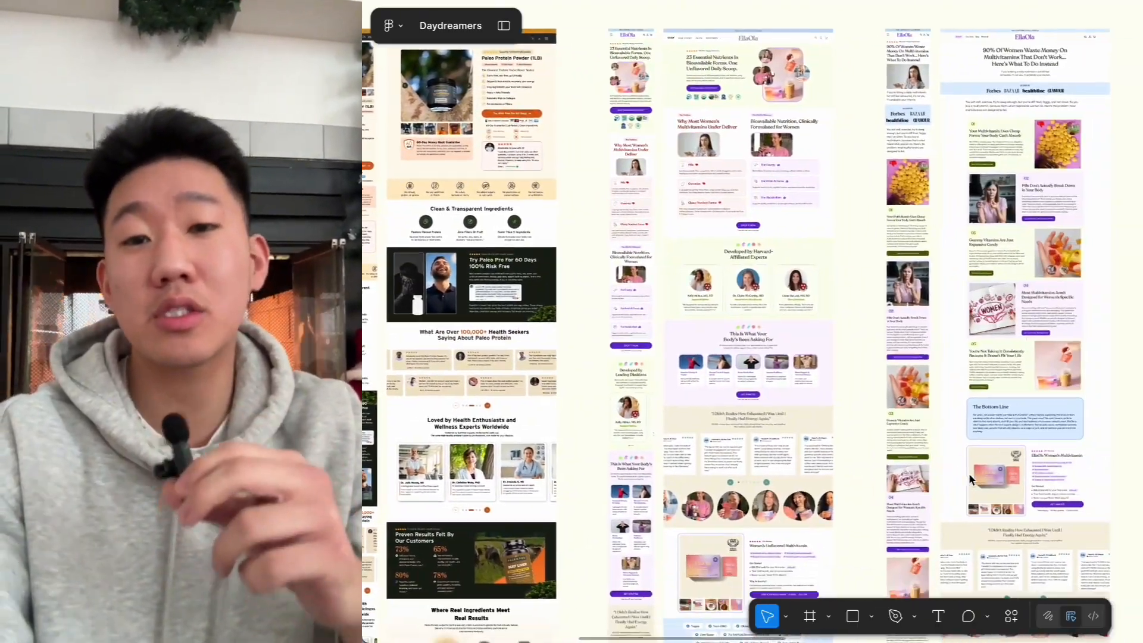
scroll(969, 472, right, 15)
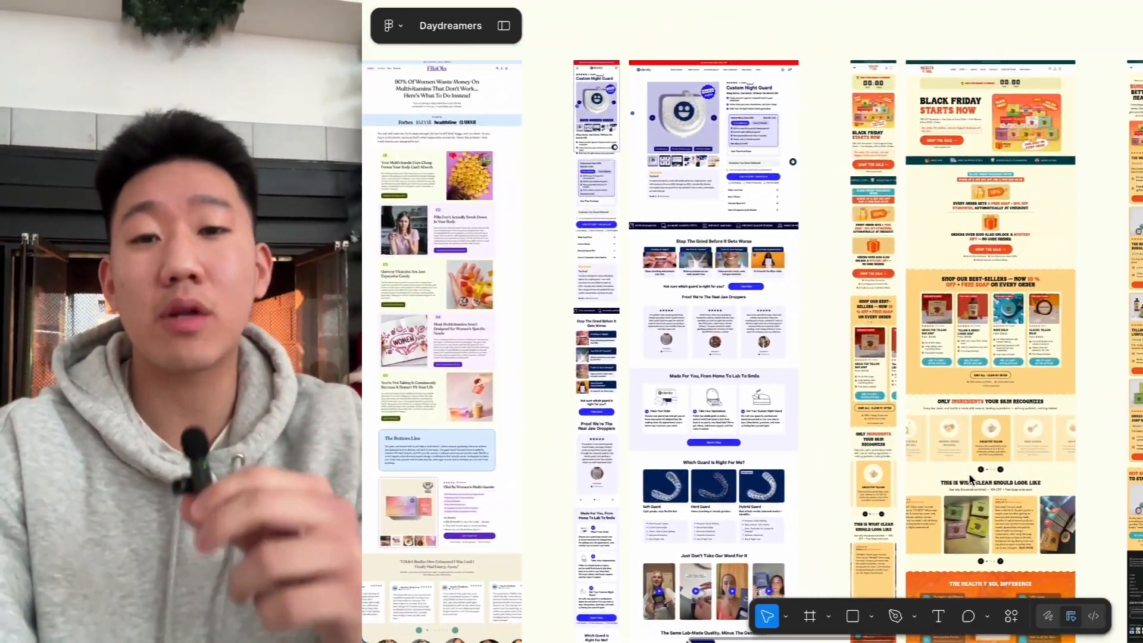
scroll(971, 478, right, 15)
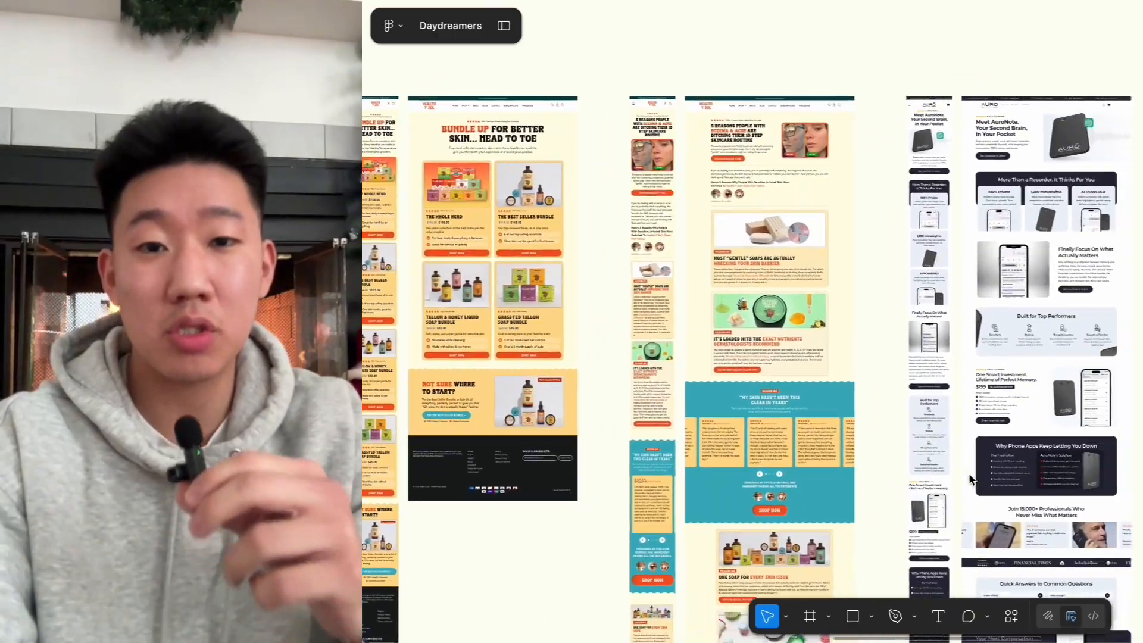
scroll(972, 479, right, 15)
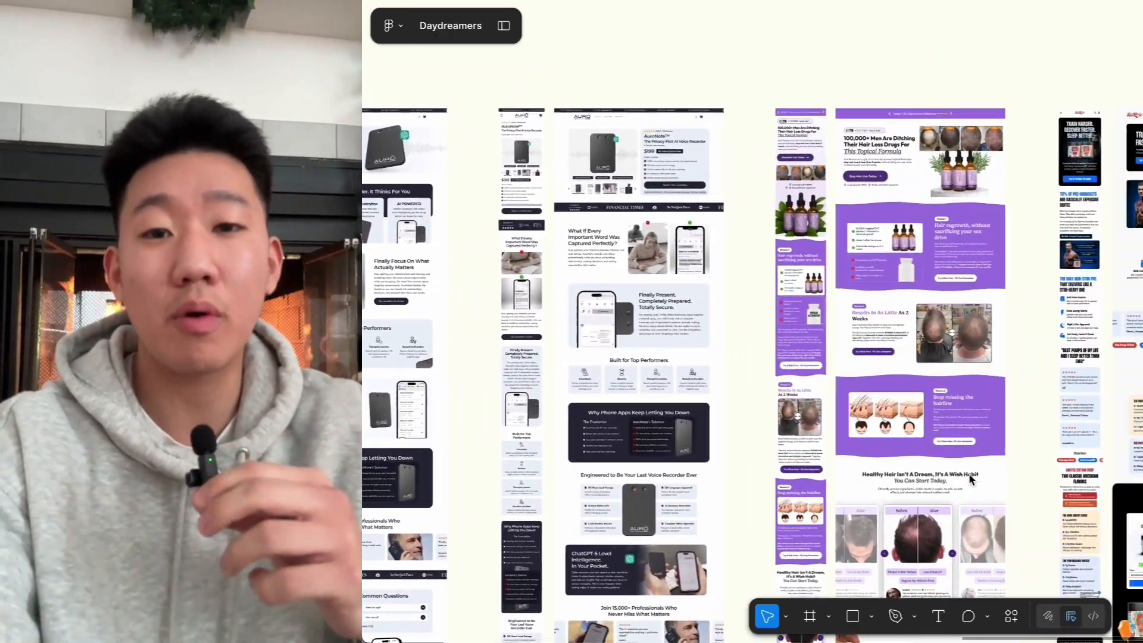
scroll(971, 478, right, 15)
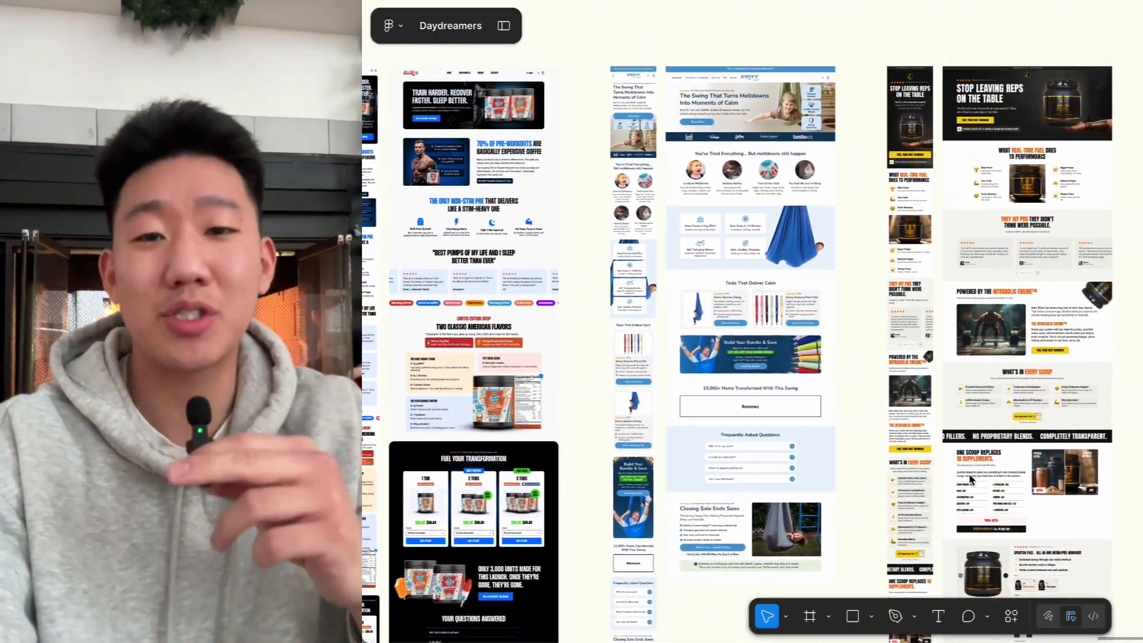
scroll(971, 478, right, 8)
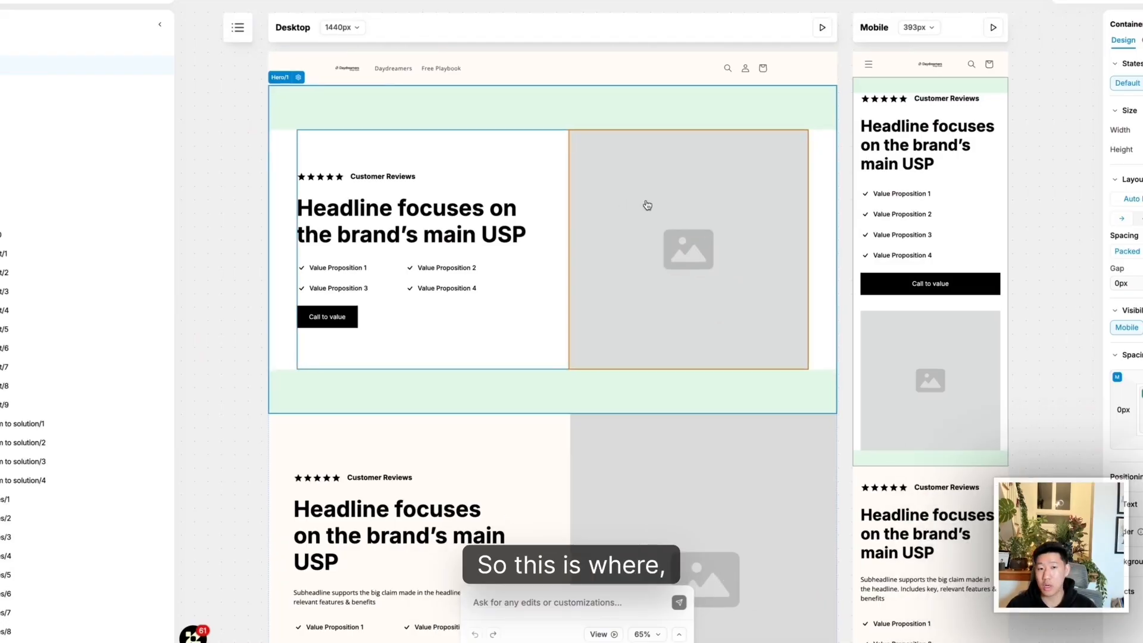
Expand the Hero/1 section and its nested content layers in the Replo editor to inspect the section's structure
scroll(647, 205, up, 2)
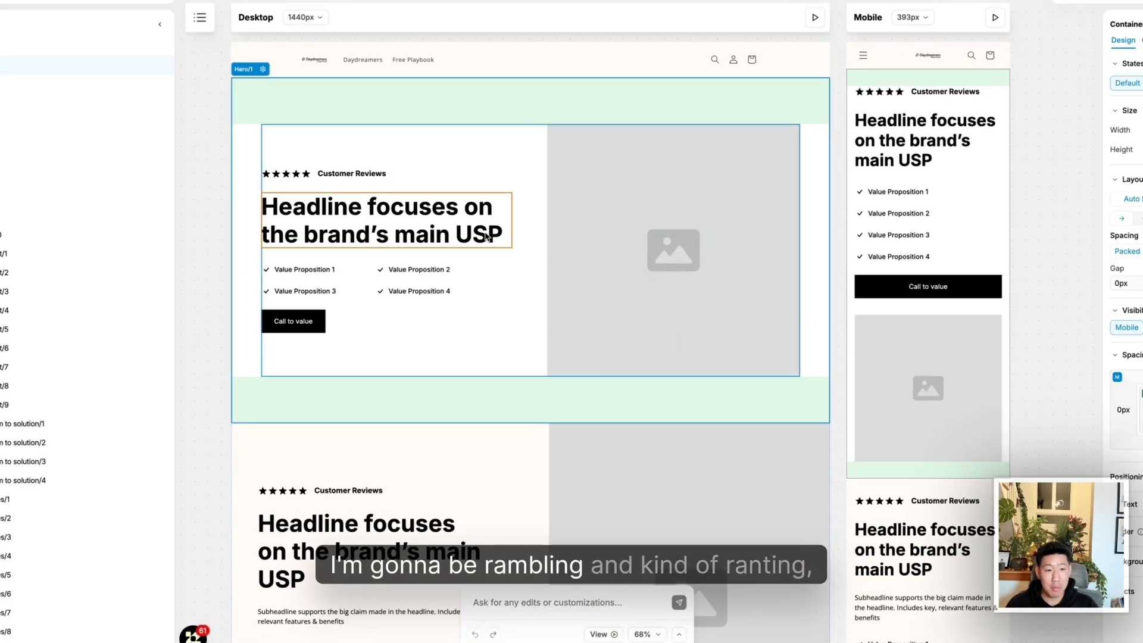
scroll(486, 237, down, 2)
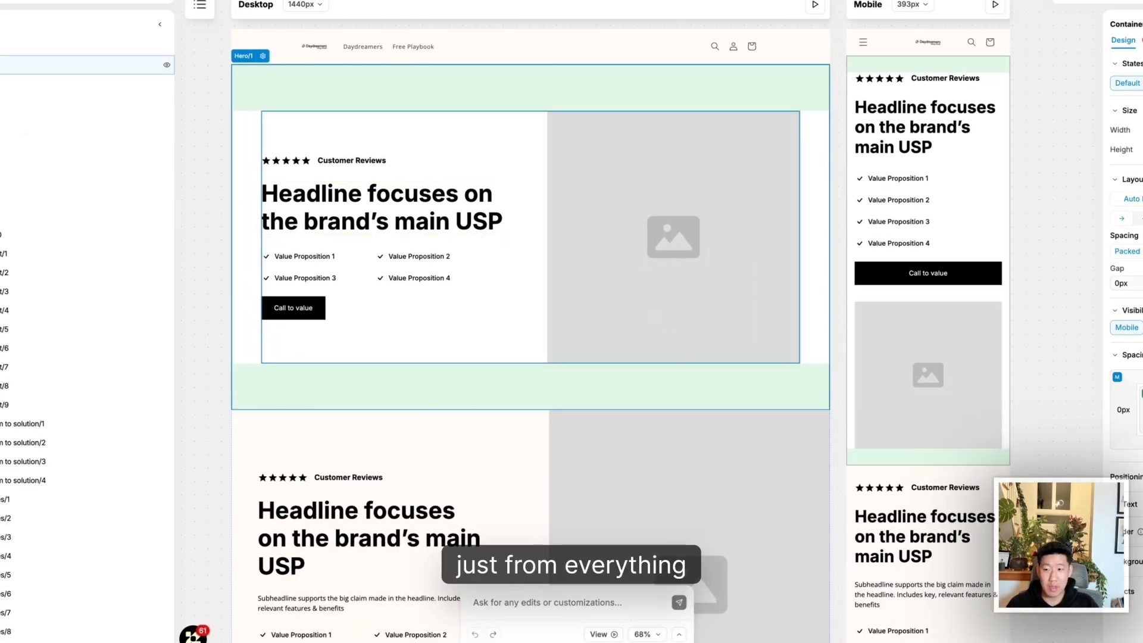
click(1, 65)
click(1, 84)
click(1, 103)
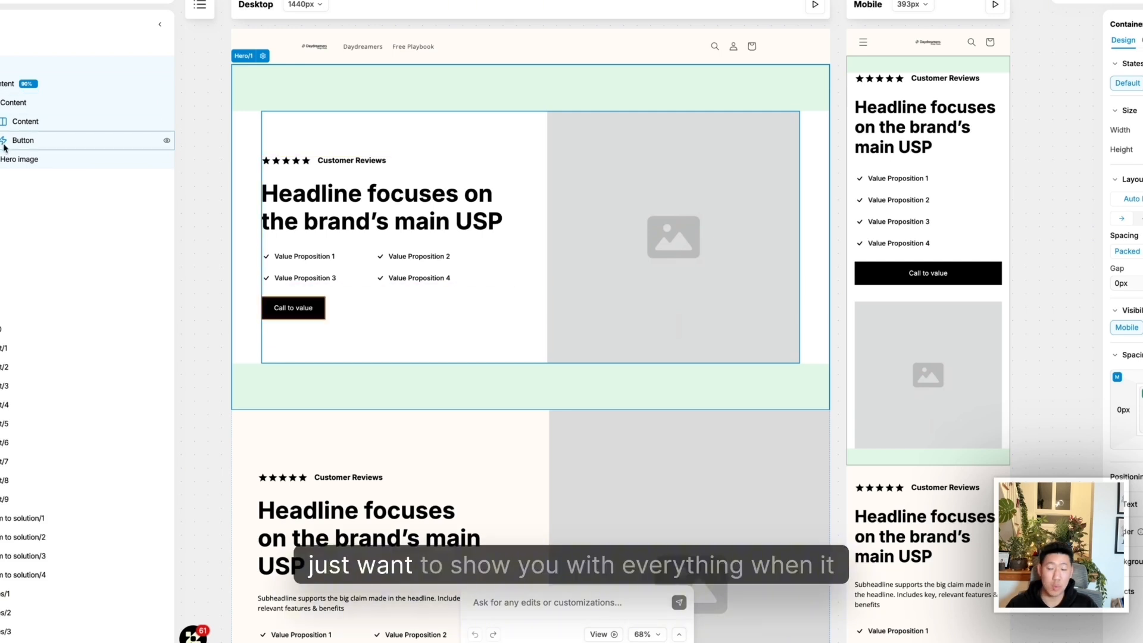
Expand the hero's inner Content layer to inspect its header and value proposition layers
click(1, 120)
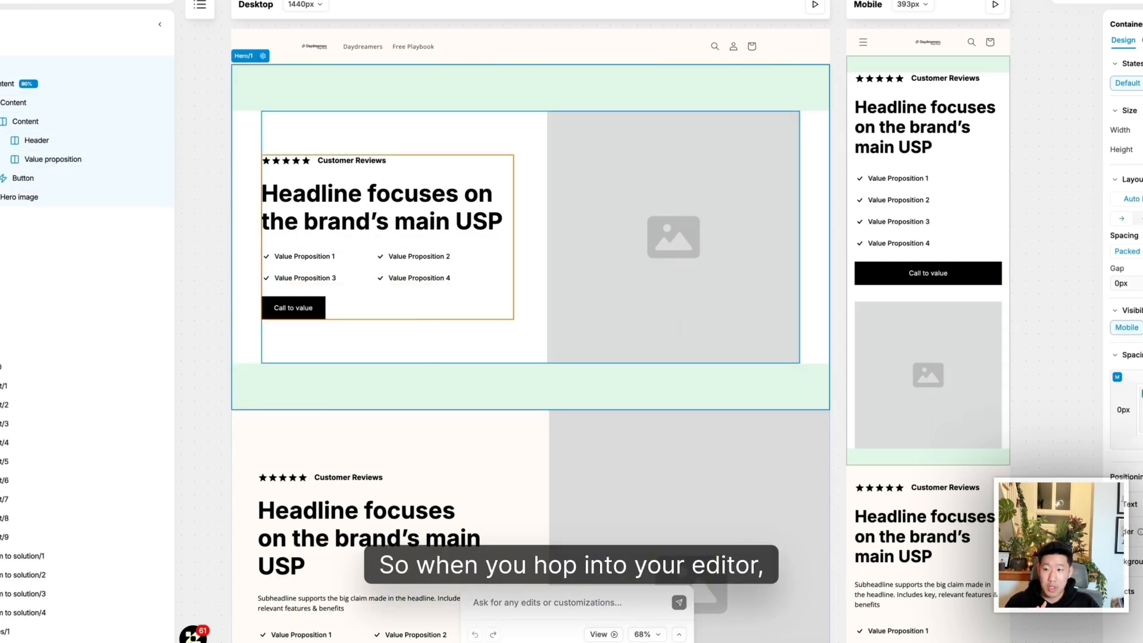
Create a new blank page and select its empty container in the desktop preview
click(1, 24)
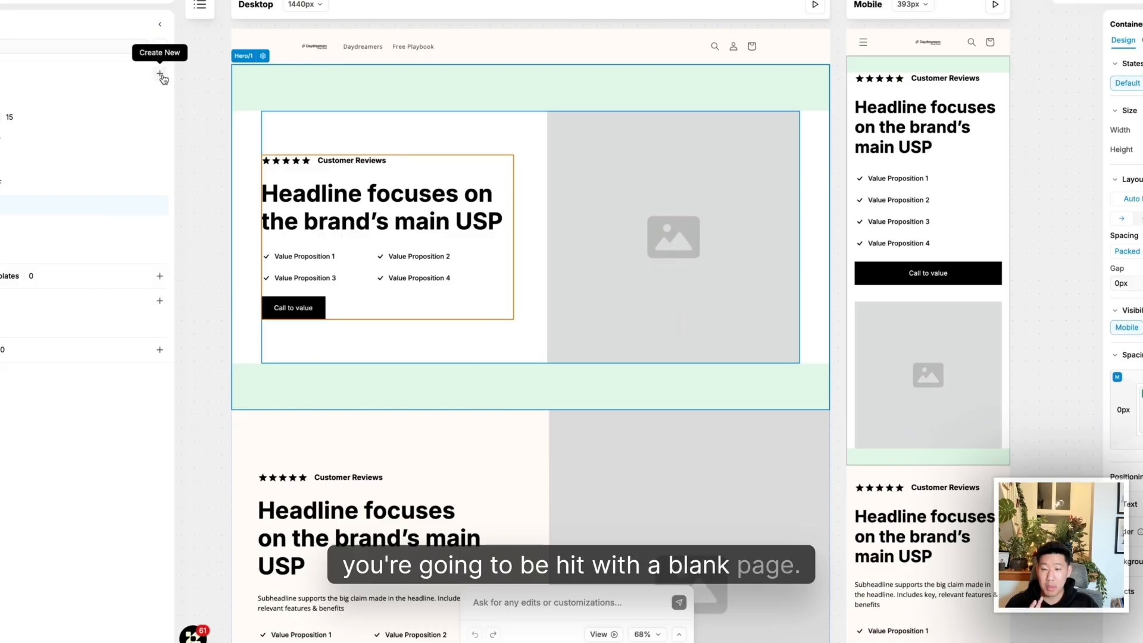
click(156, 75)
click(184, 98)
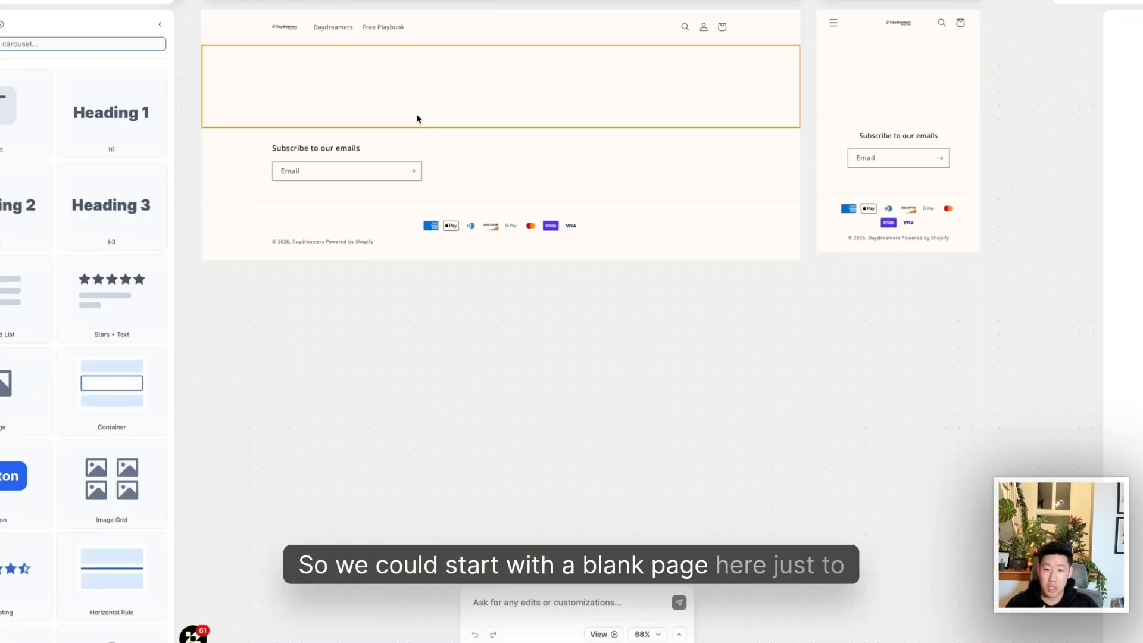
click(391, 111)
scroll(470, 179, up, 2)
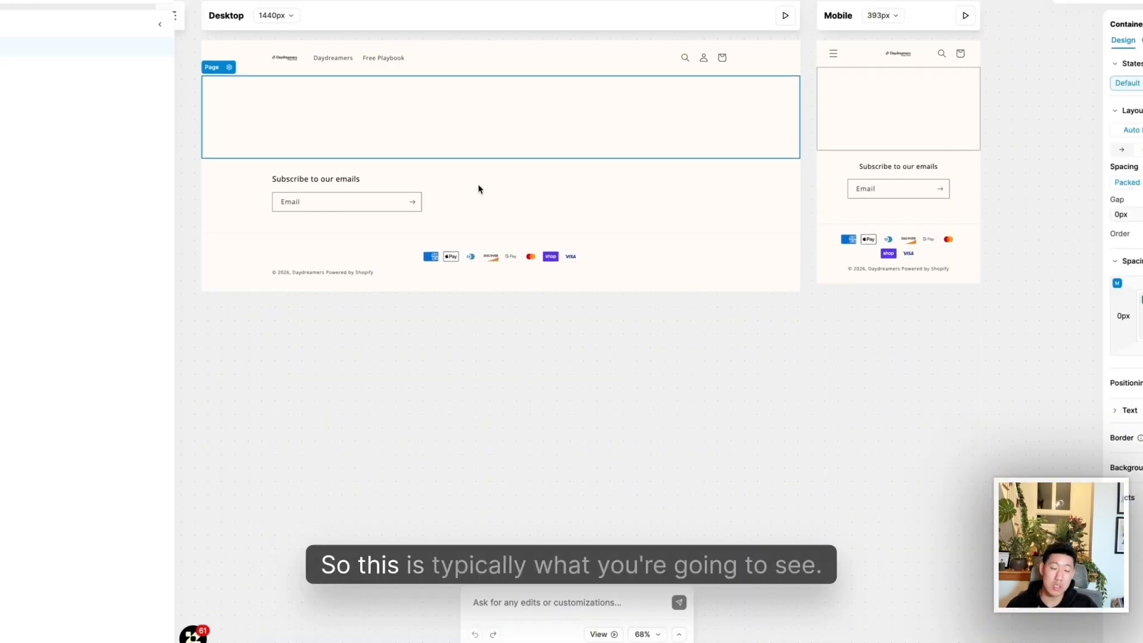
Show the Tablet device on the canvas alongside Desktop and Mobile
scroll(577, 179, up, 1)
scroll(663, 213, down, 3)
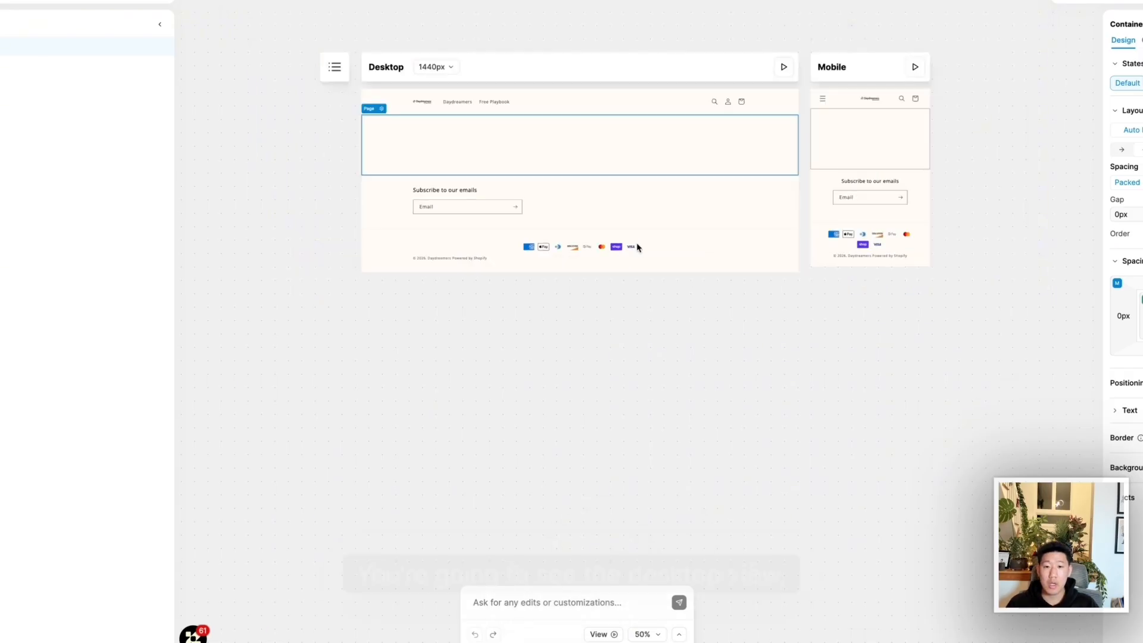
scroll(368, 57, up, 1)
scroll(860, 61, right, 1)
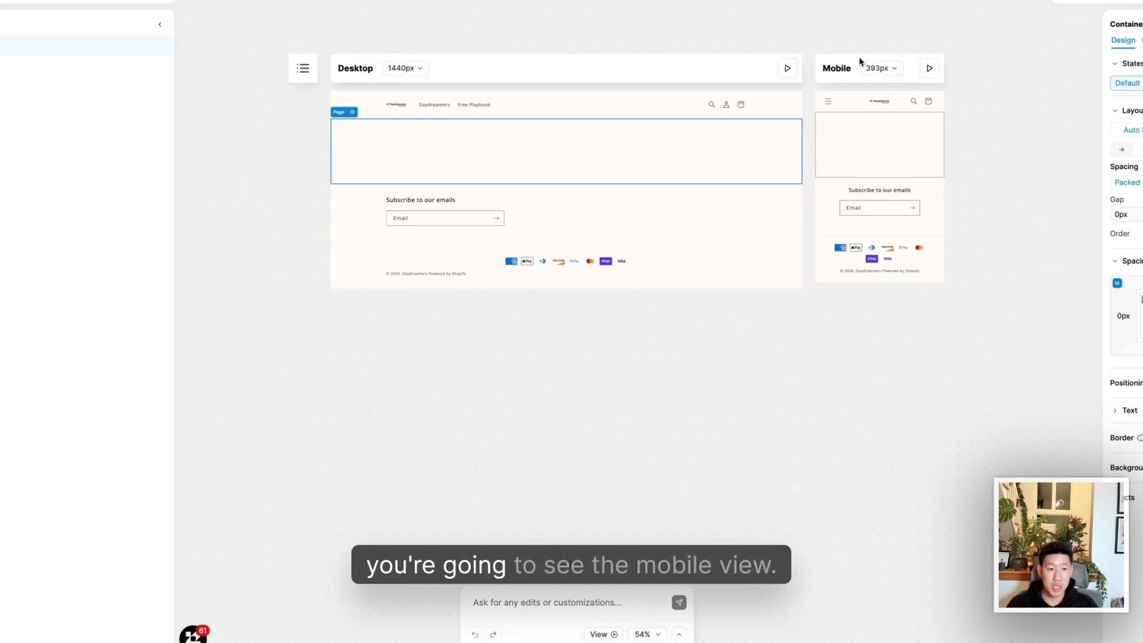
click(302, 68)
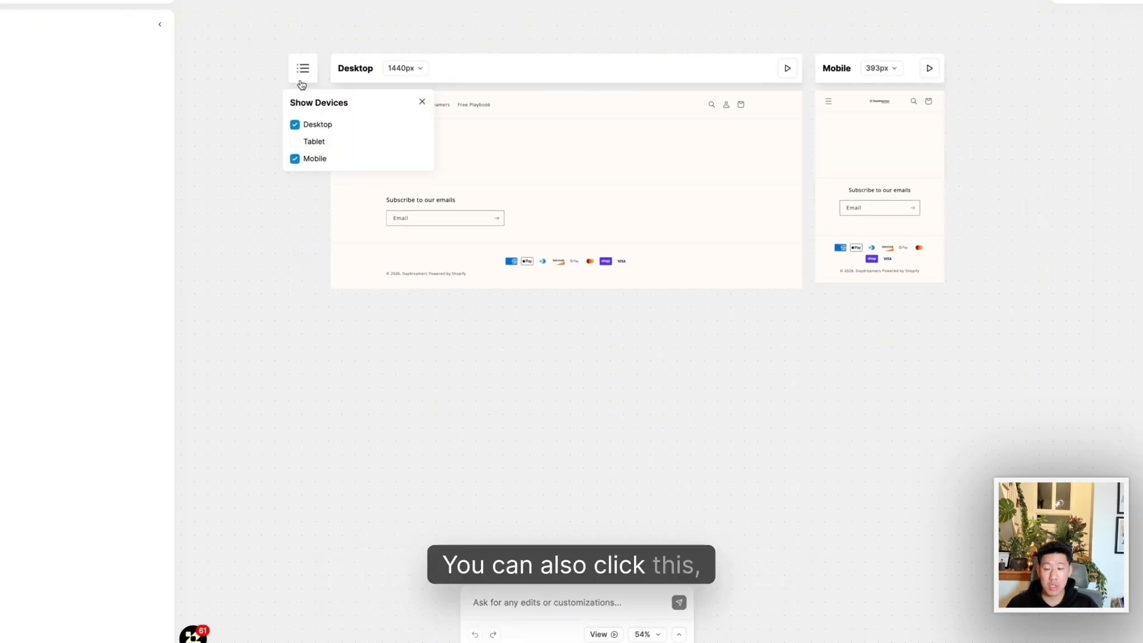
click(301, 70)
scroll(300, 71, up, 5)
click(319, 82)
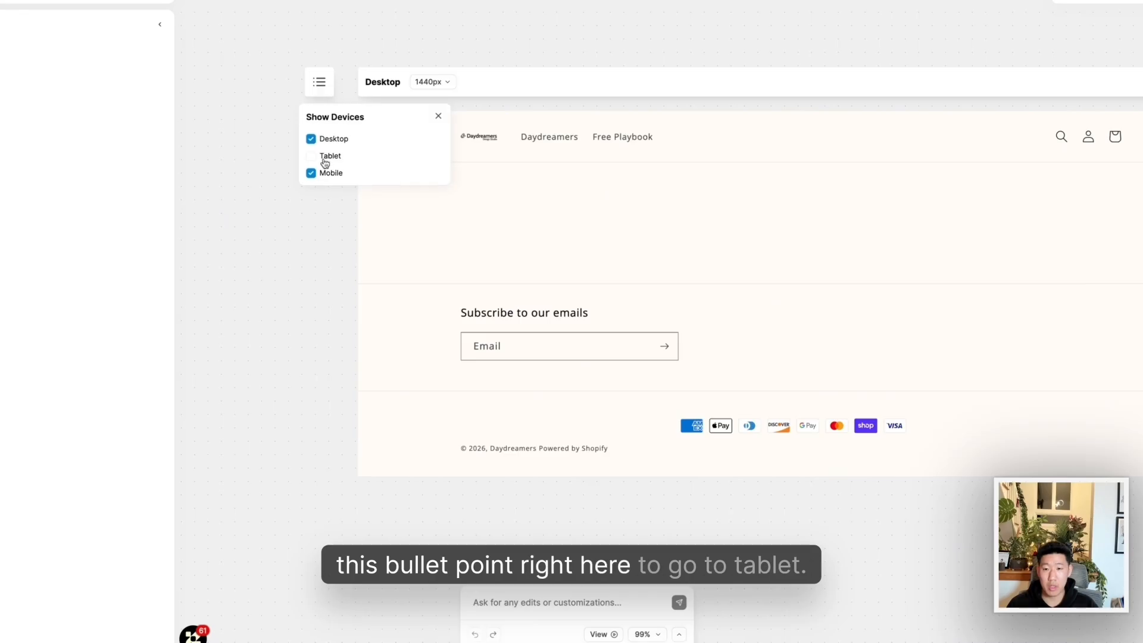
click(427, 52)
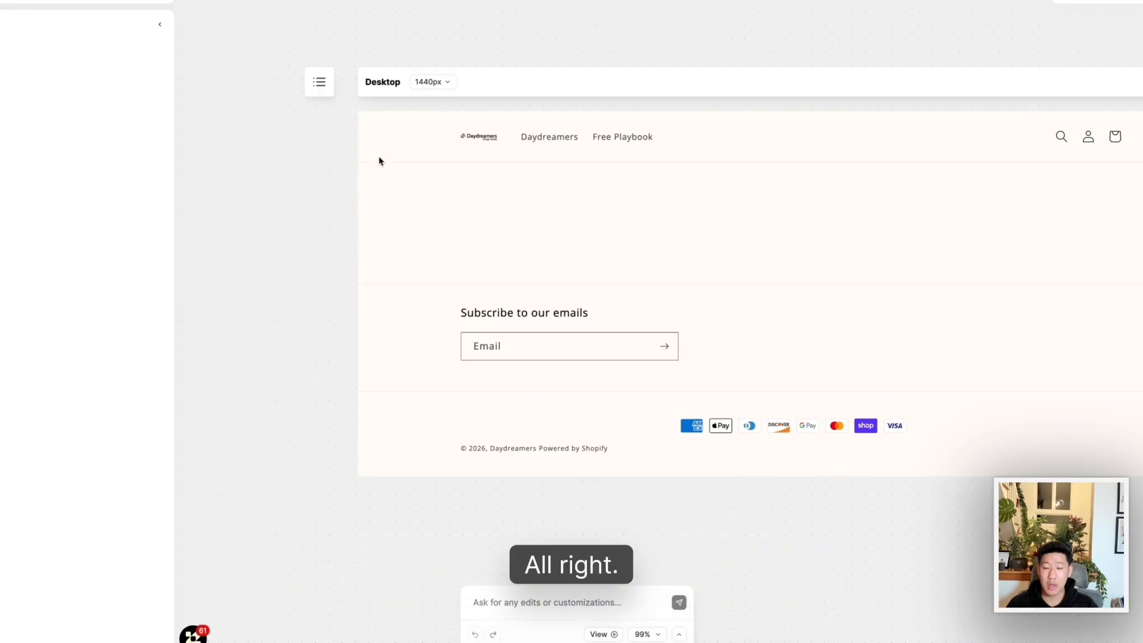
Survey the blank page's desktop and tablet previews by shifting and zooming across the canvas
scroll(378, 156, right, 1)
scroll(485, 233, right, 1)
scroll(485, 233, down, 1)
scroll(485, 233, right, 3)
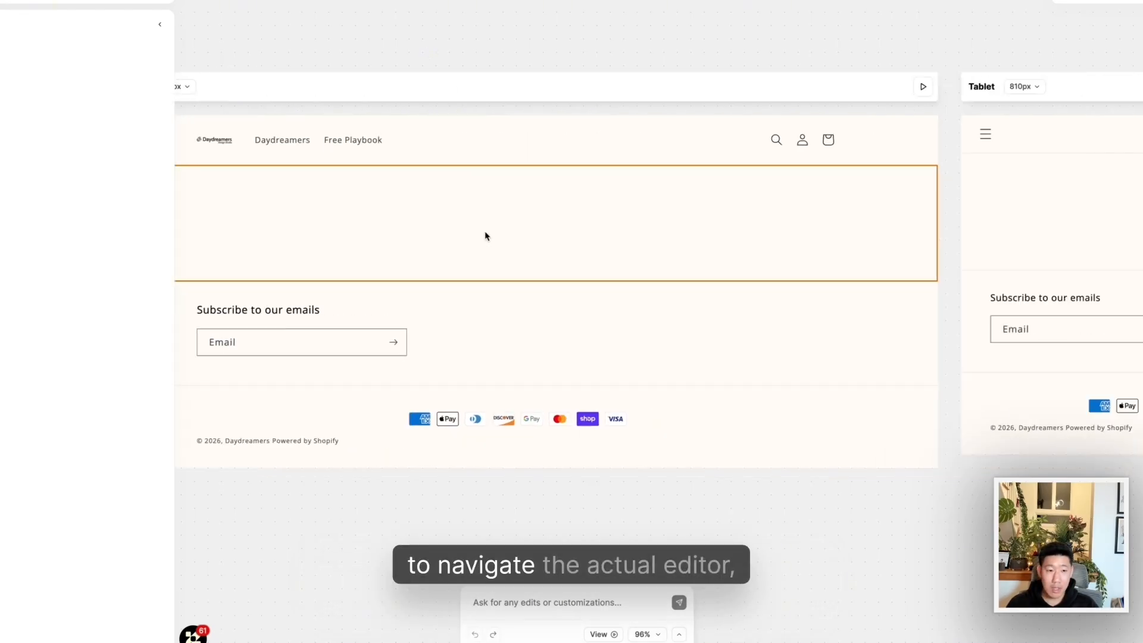
scroll(485, 233, down, 2)
scroll(507, 248, down, 5)
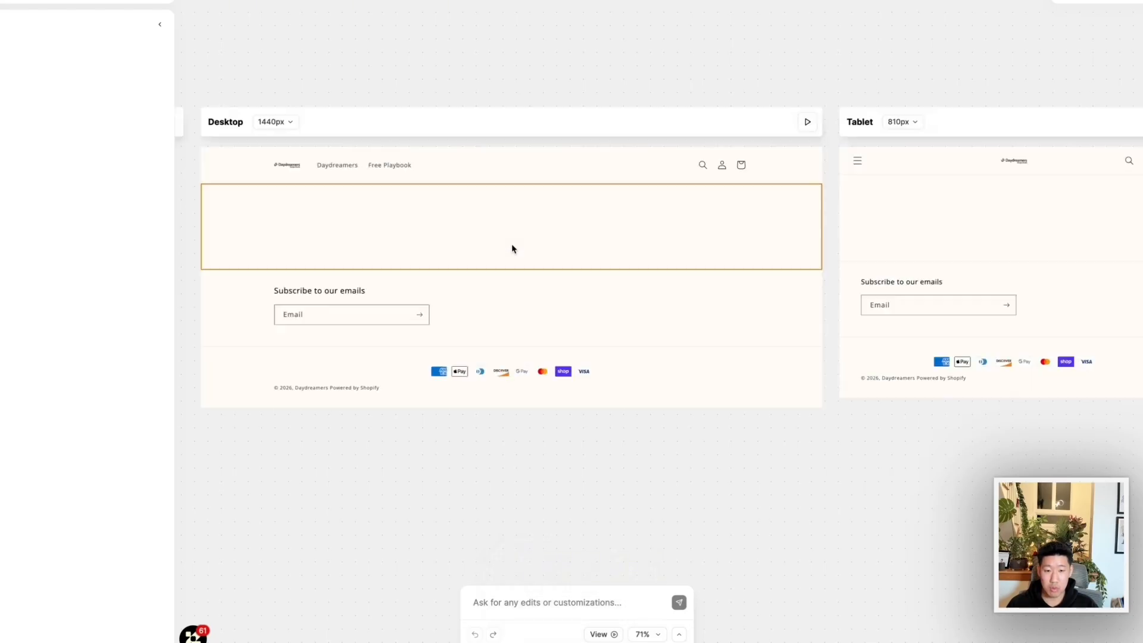
scroll(513, 249, up, 3)
scroll(526, 250, left, 5)
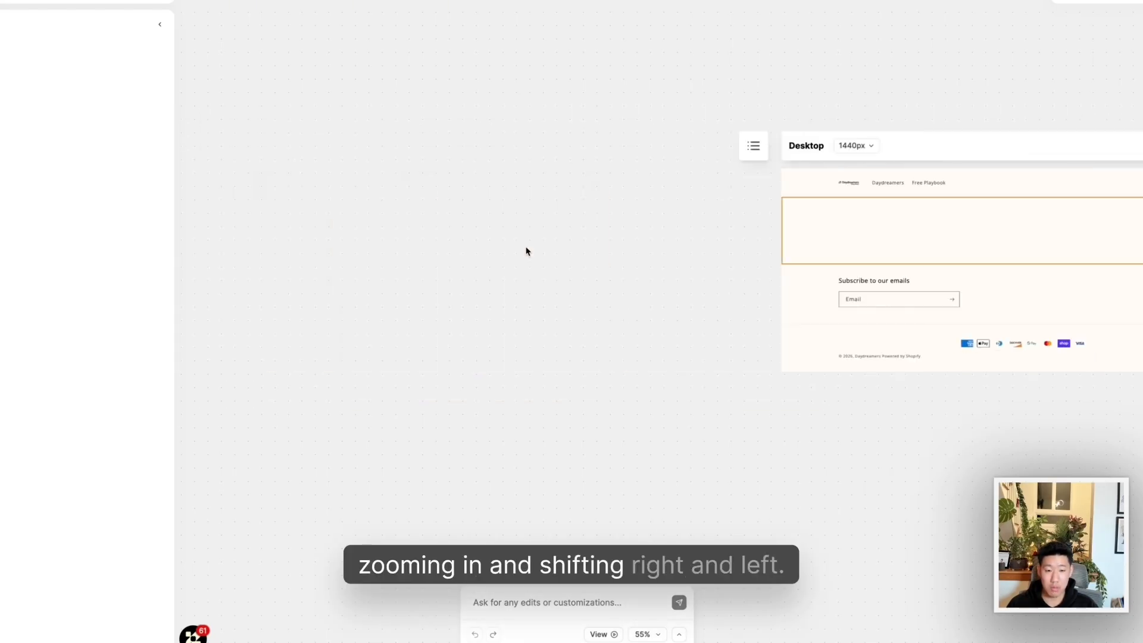
scroll(527, 251, right, 4)
scroll(526, 250, up, 1)
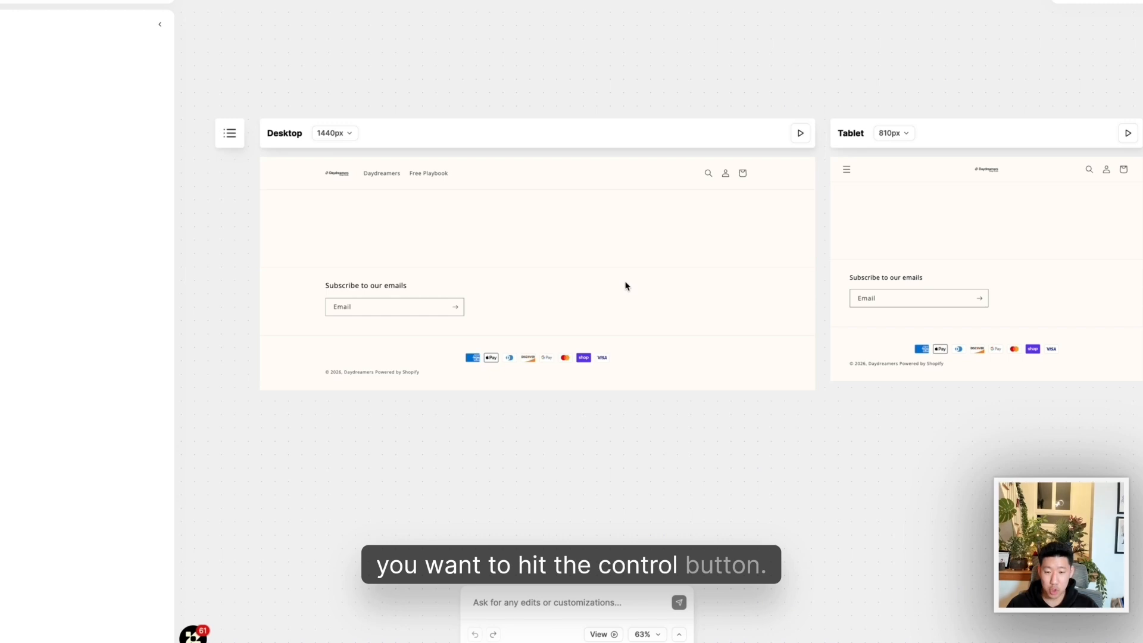
Practise zooming the canvas far in and out around the desktop preview
scroll(552, 307, up, 1)
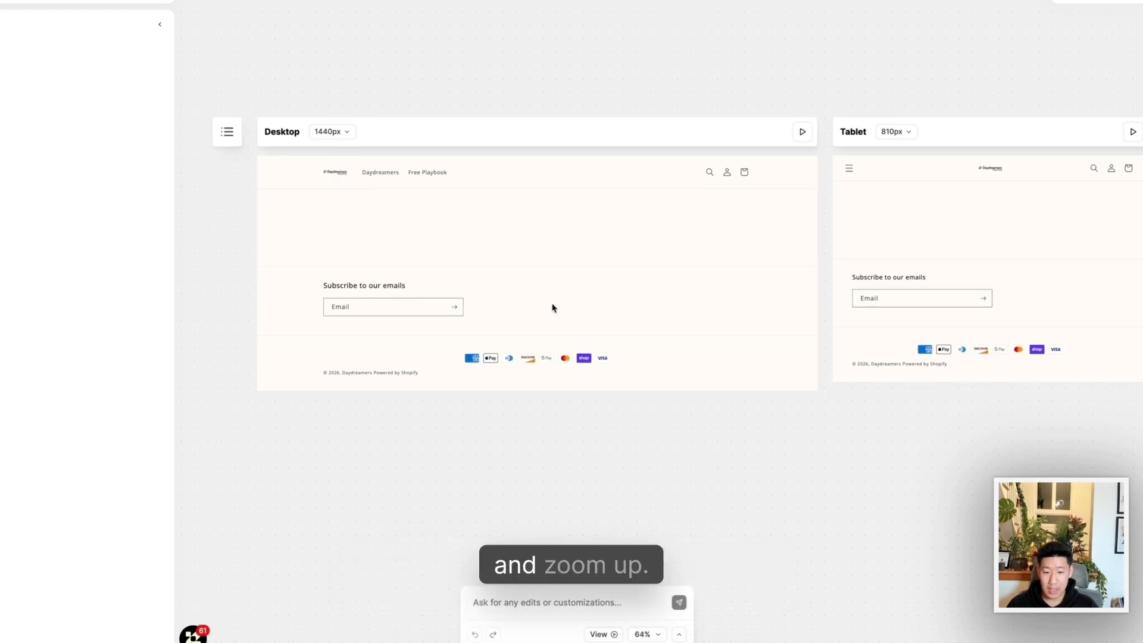
scroll(552, 307, up, 1)
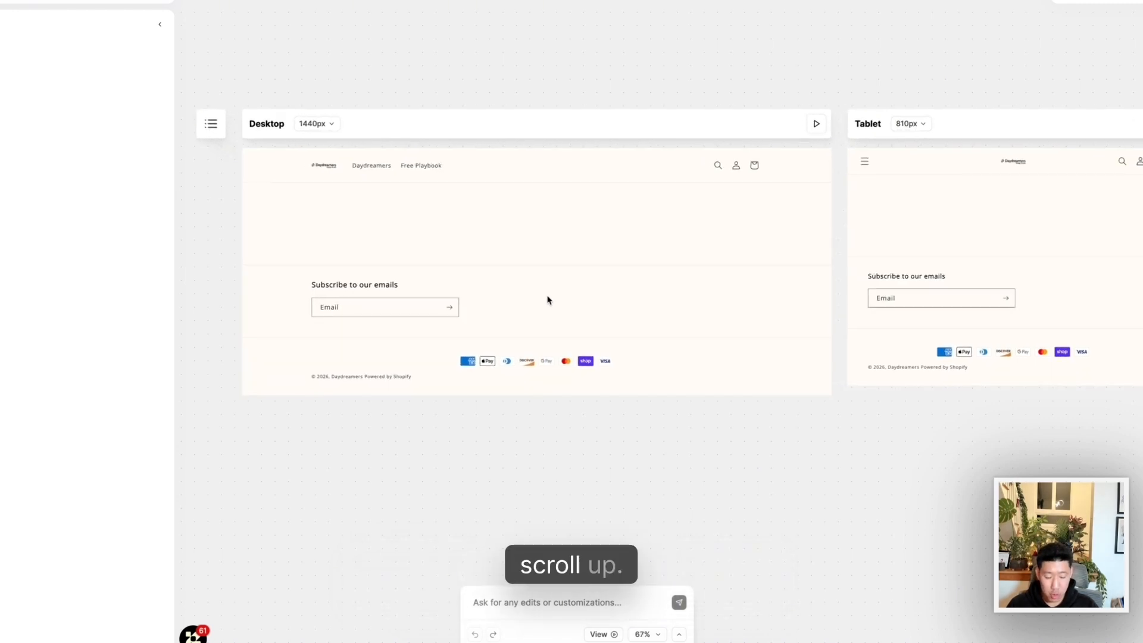
scroll(548, 299, up, 5)
scroll(548, 300, up, 5)
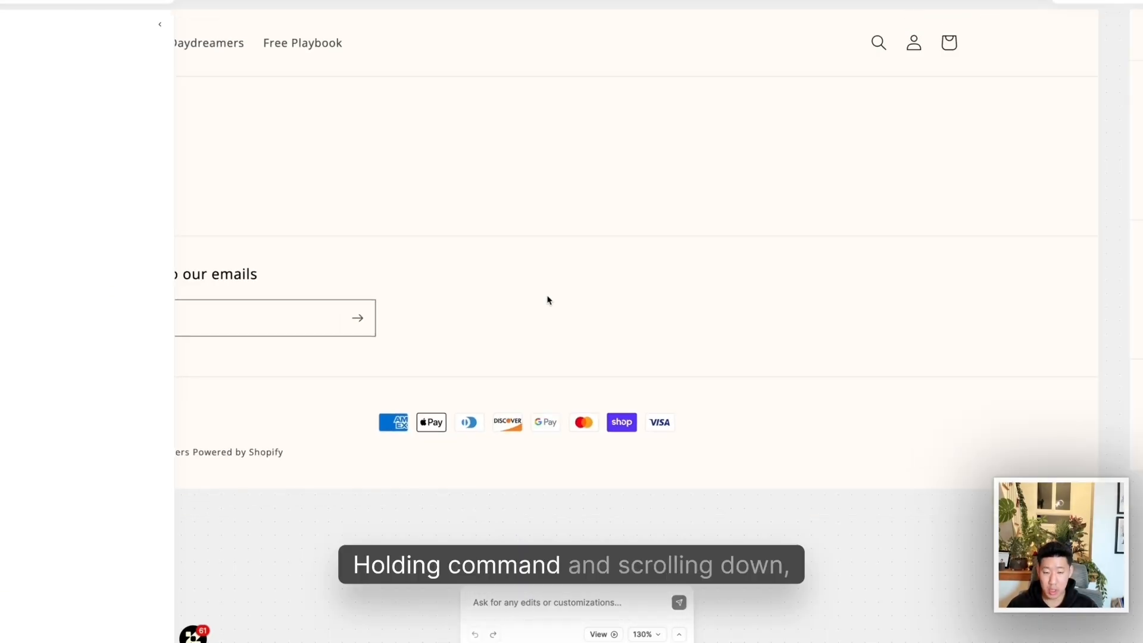
scroll(549, 299, down, 8)
scroll(549, 300, down, 10)
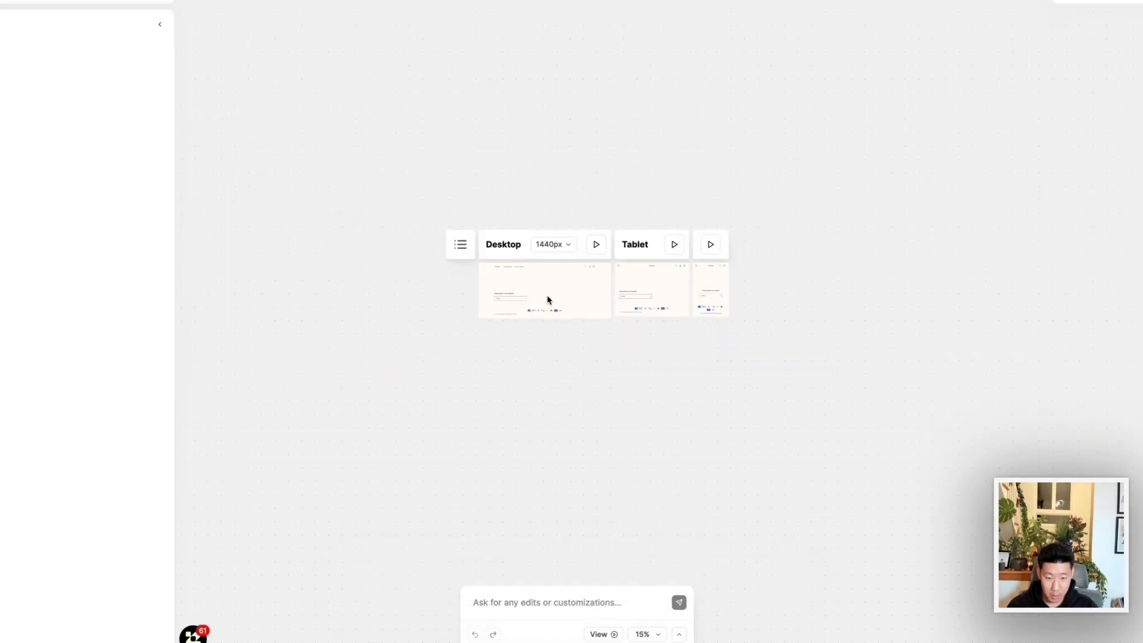
scroll(549, 300, up, 10)
scroll(548, 299, down, 3)
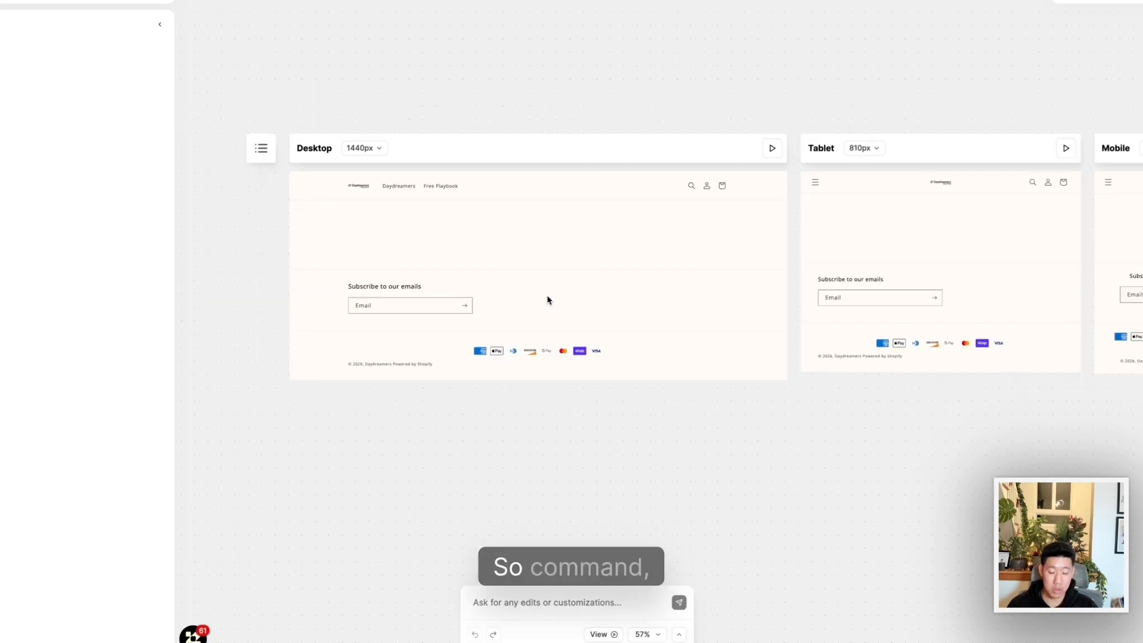
scroll(549, 300, up, 10)
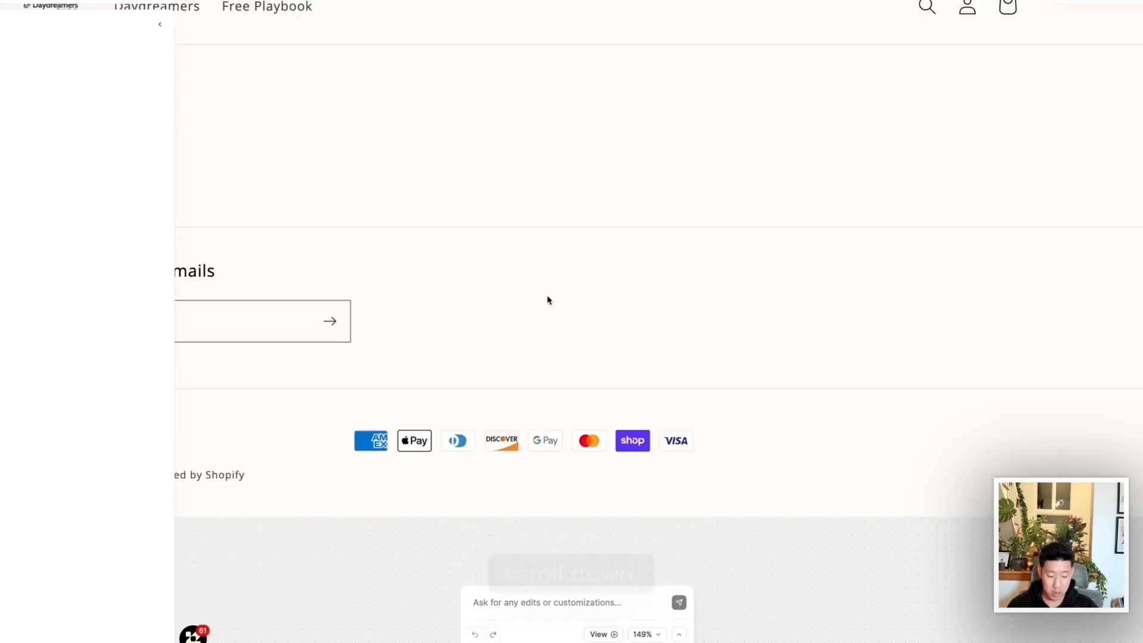
scroll(549, 299, down, 10)
scroll(540, 293, up, 4)
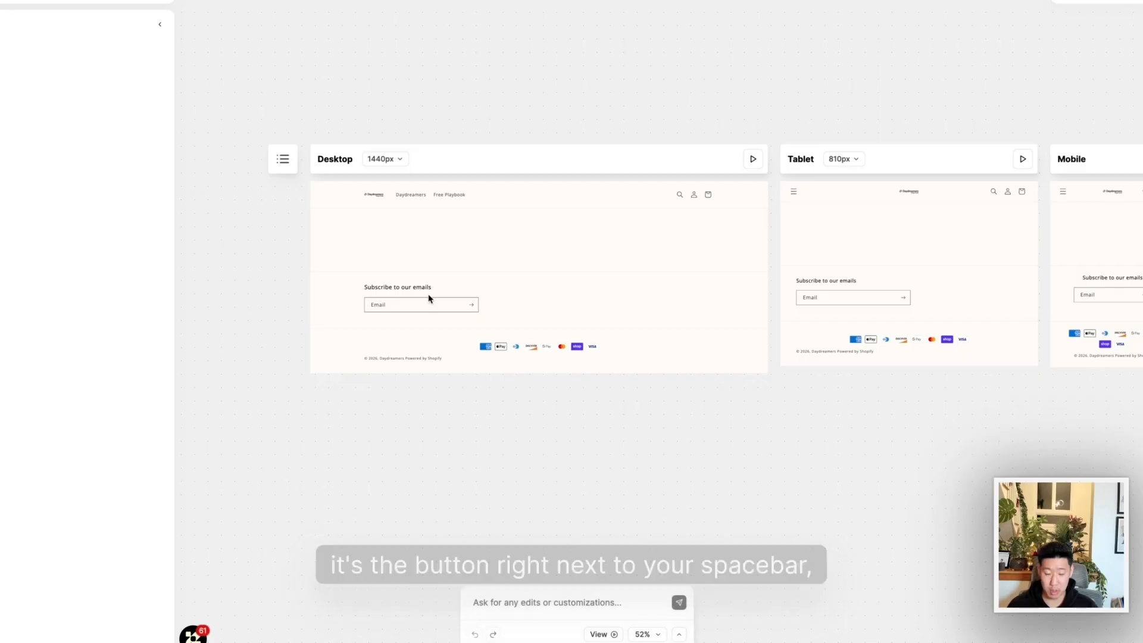
Select the page container in the desktop preview and practise shifting the canvas sideways between the device previews
click(397, 265)
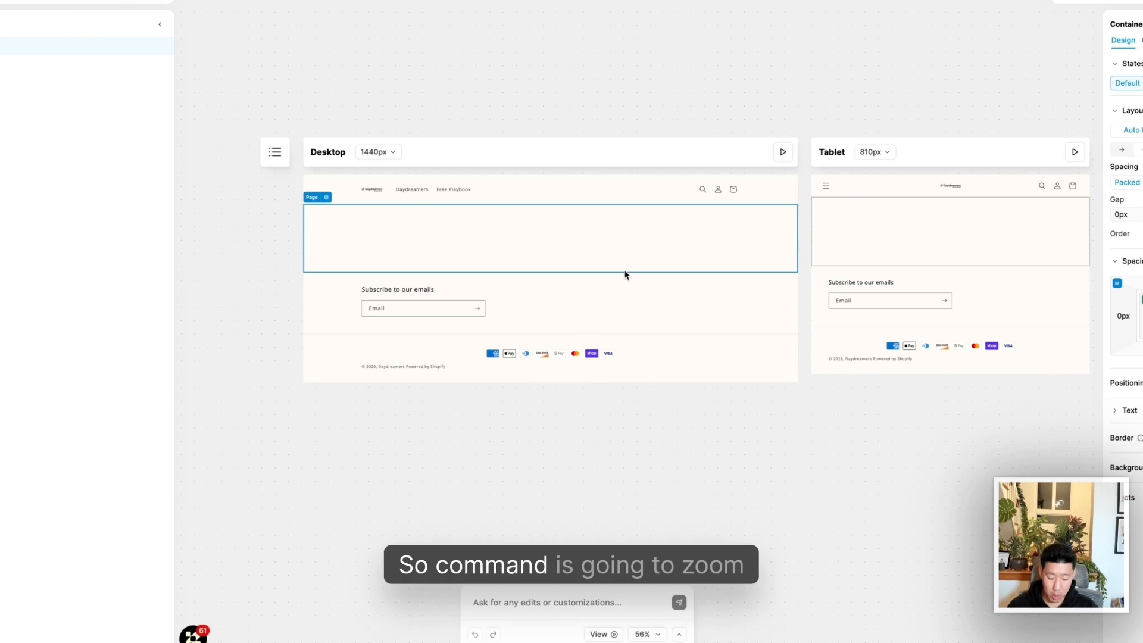
scroll(614, 273, up, 3)
scroll(615, 272, down, 5)
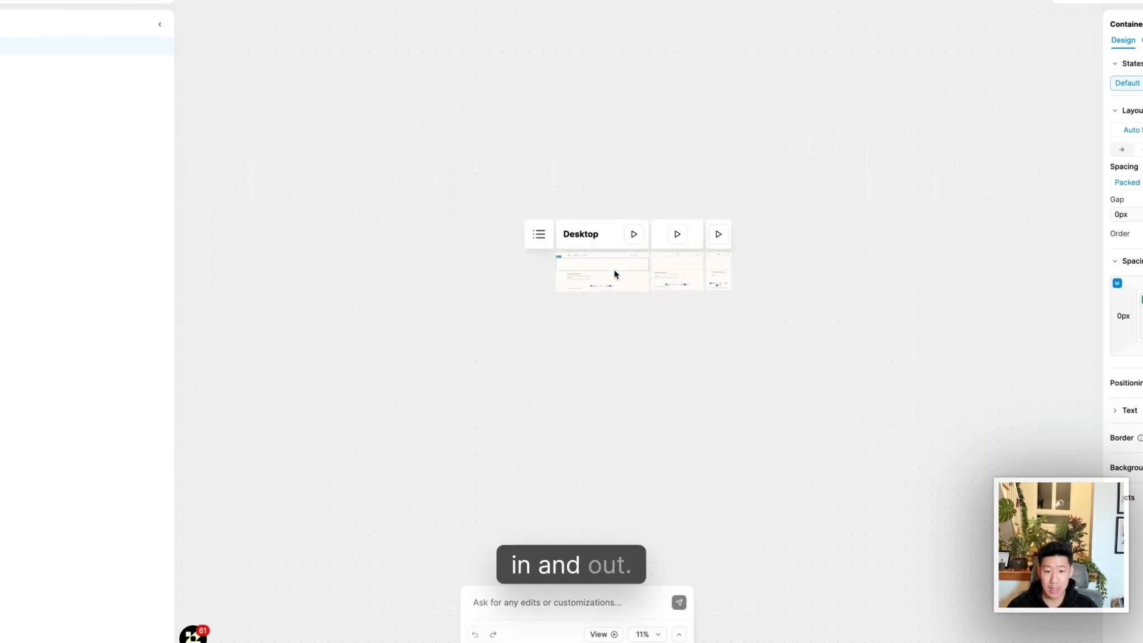
scroll(615, 273, up, 3)
scroll(540, 260, left, 5)
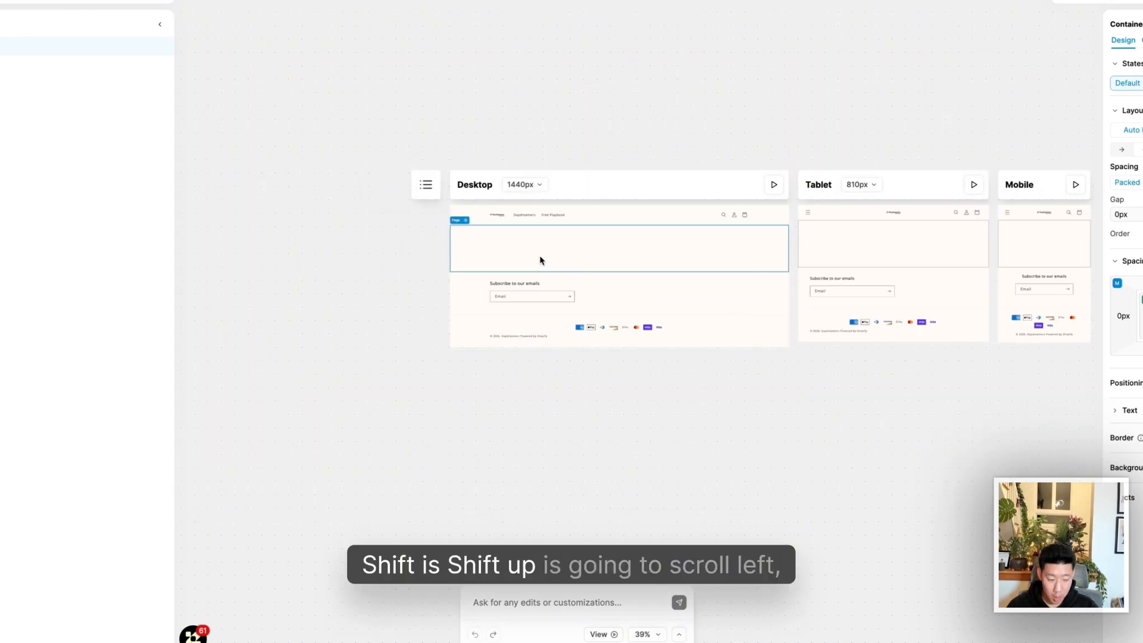
scroll(540, 260, left, 4)
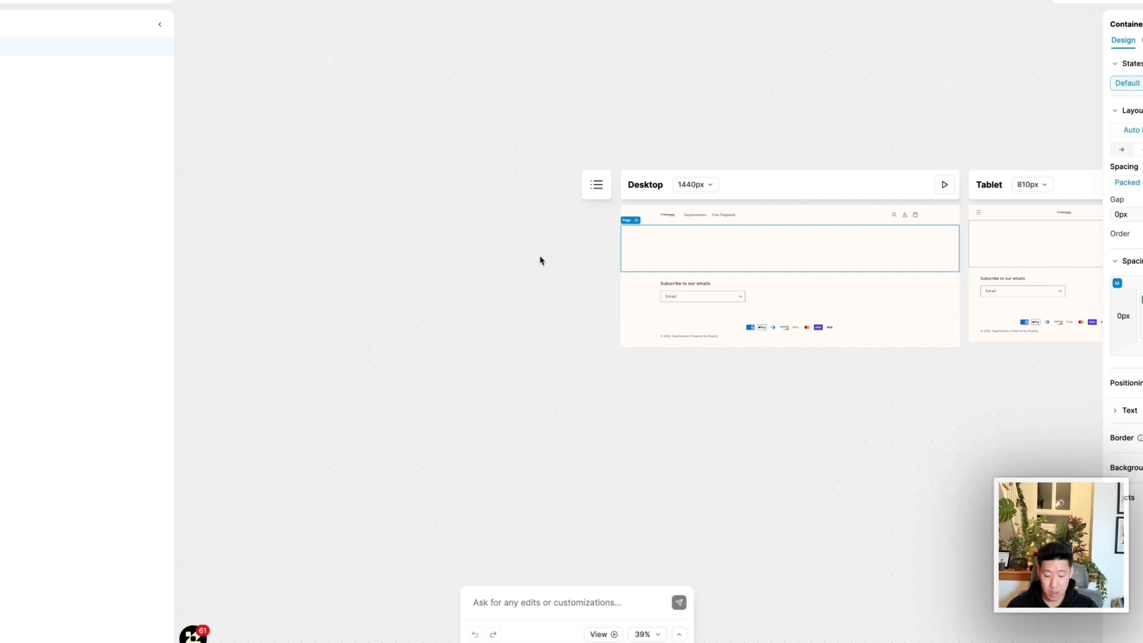
scroll(540, 261, right, 10)
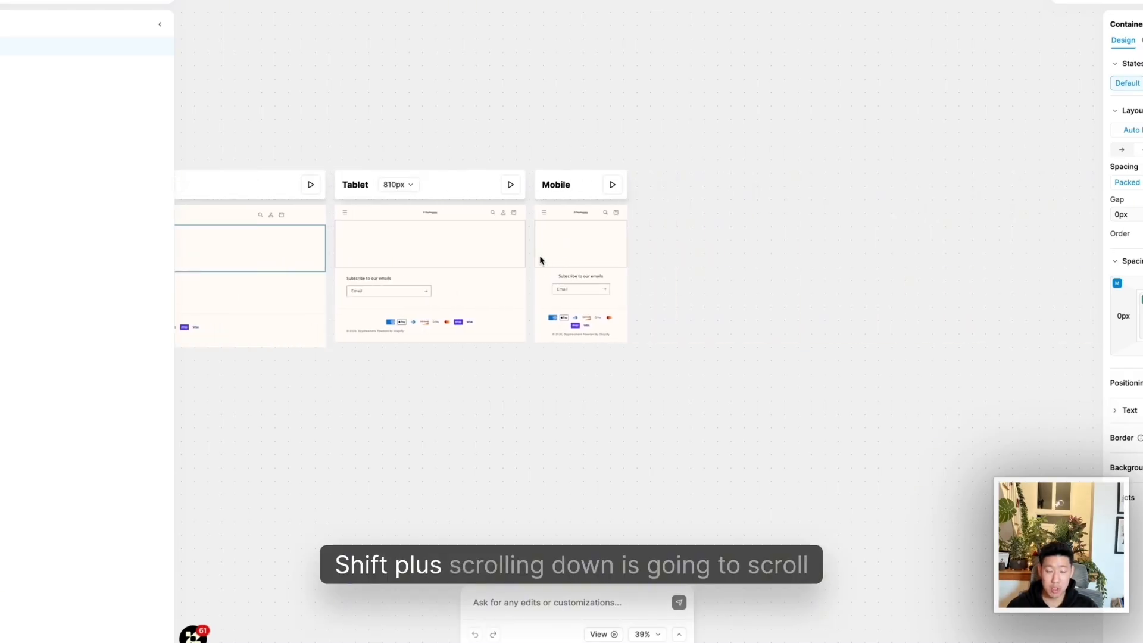
scroll(540, 260, right, 3)
scroll(540, 260, left, 9)
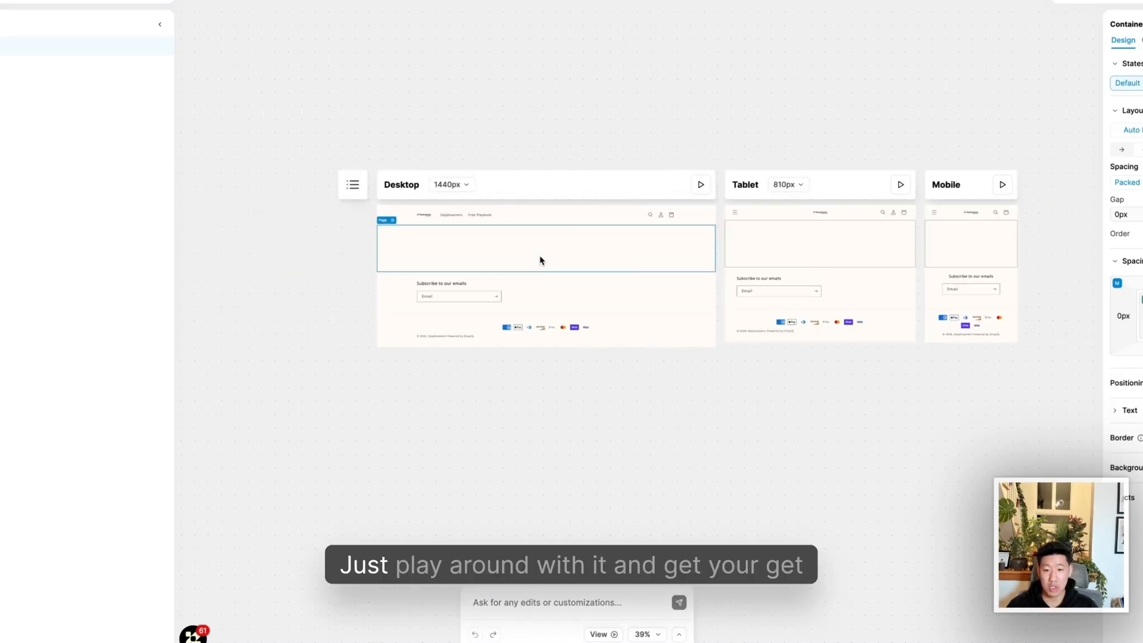
Practise combining zooming and sideways panning, finishing with the Desktop, Tablet and Mobile previews all in view
scroll(540, 260, up, 5)
scroll(540, 261, down, 10)
scroll(541, 260, right, 4)
scroll(540, 260, left, 9)
scroll(603, 265, right, 4)
scroll(604, 266, up, 6)
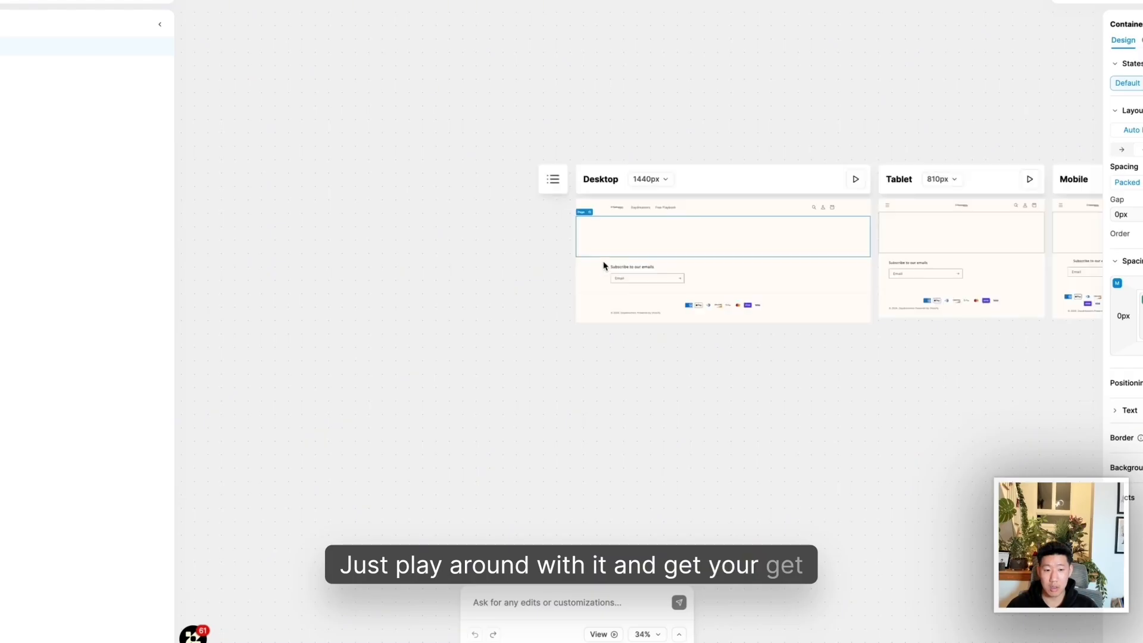
scroll(603, 266, up, 4)
scroll(604, 266, down, 6)
scroll(579, 266, up, 2)
scroll(577, 265, down, 3)
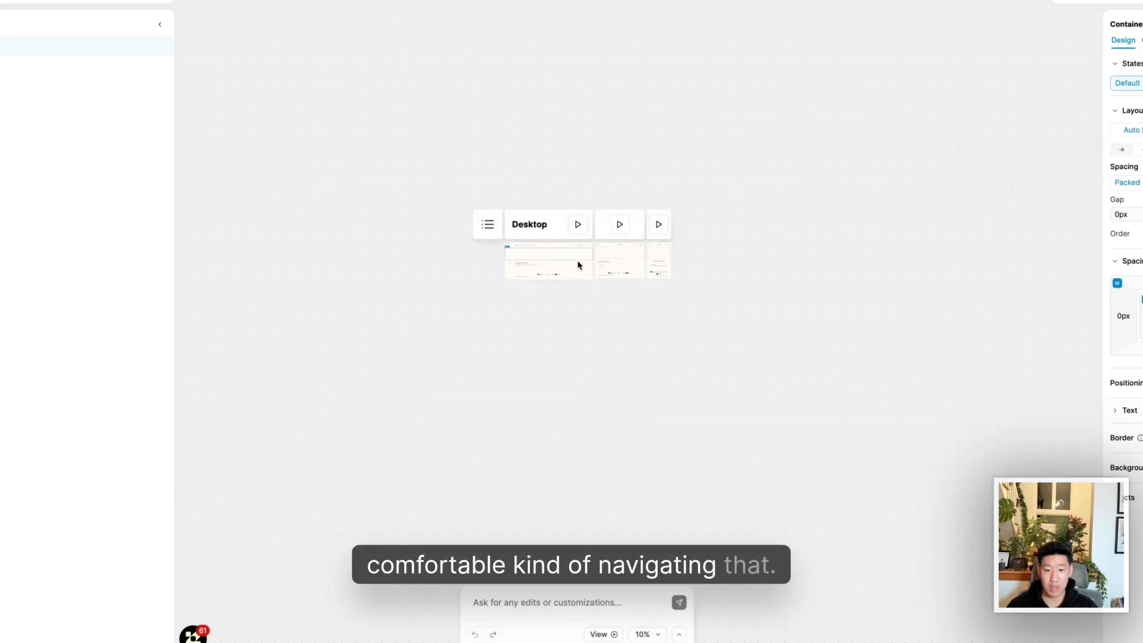
scroll(577, 266, up, 5)
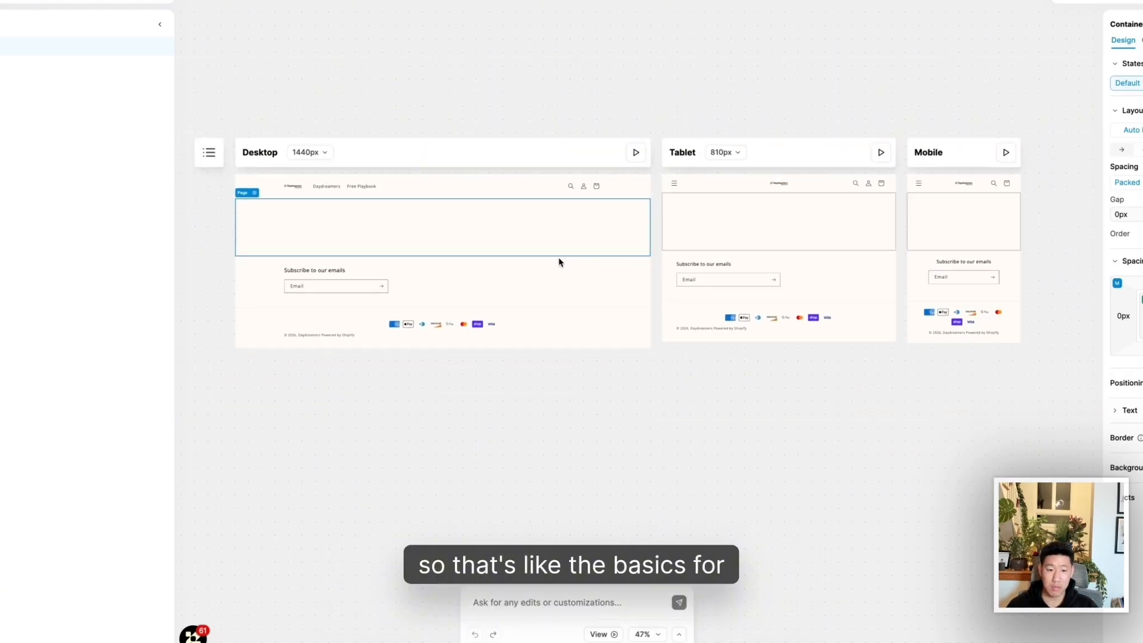
scroll(537, 260, down, 3)
scroll(536, 260, up, 2)
scroll(536, 261, down, 1)
scroll(577, 276, left, 1)
scroll(577, 276, right, 1)
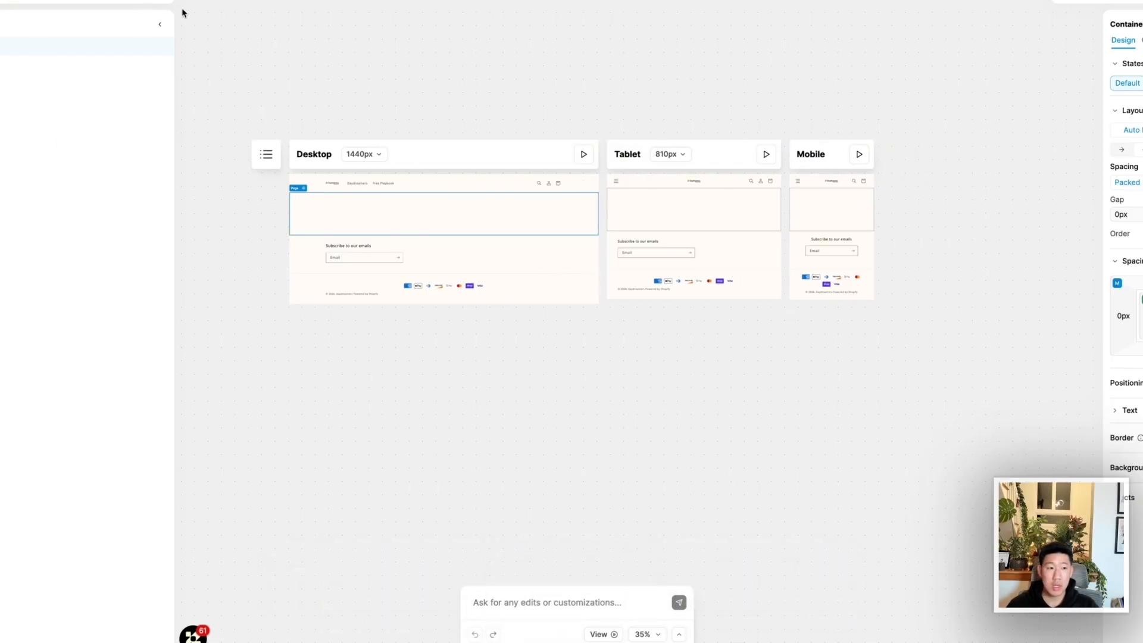
Enter a title ending in "University Example" for the blank page in its settings
click(0, 83)
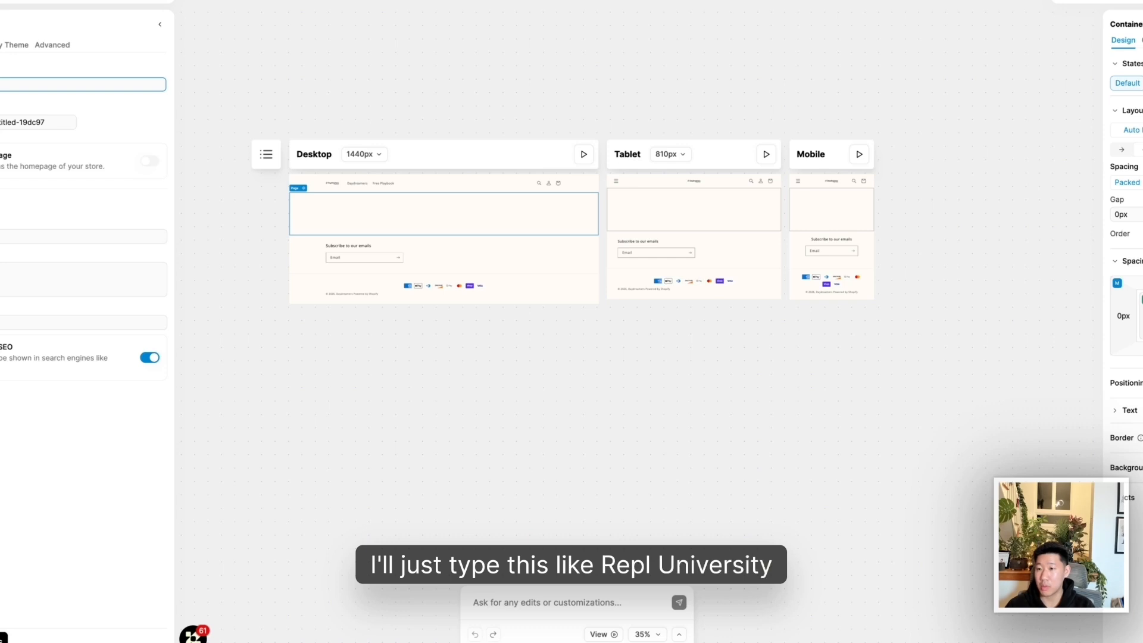
text(y Example)
click(131, 59)
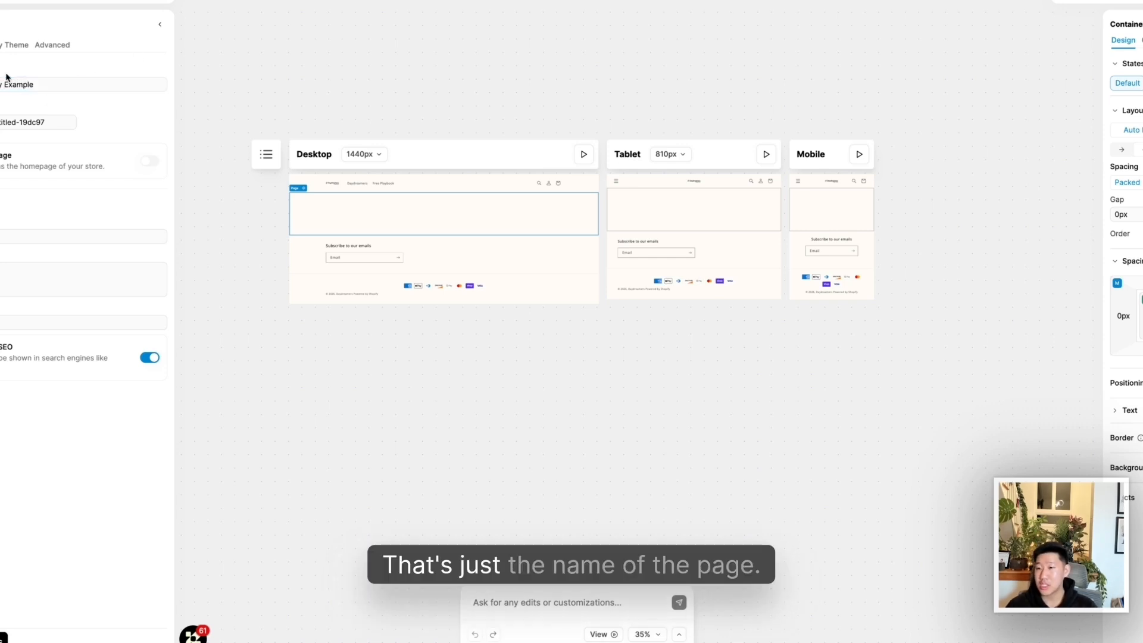
click(2, 639)
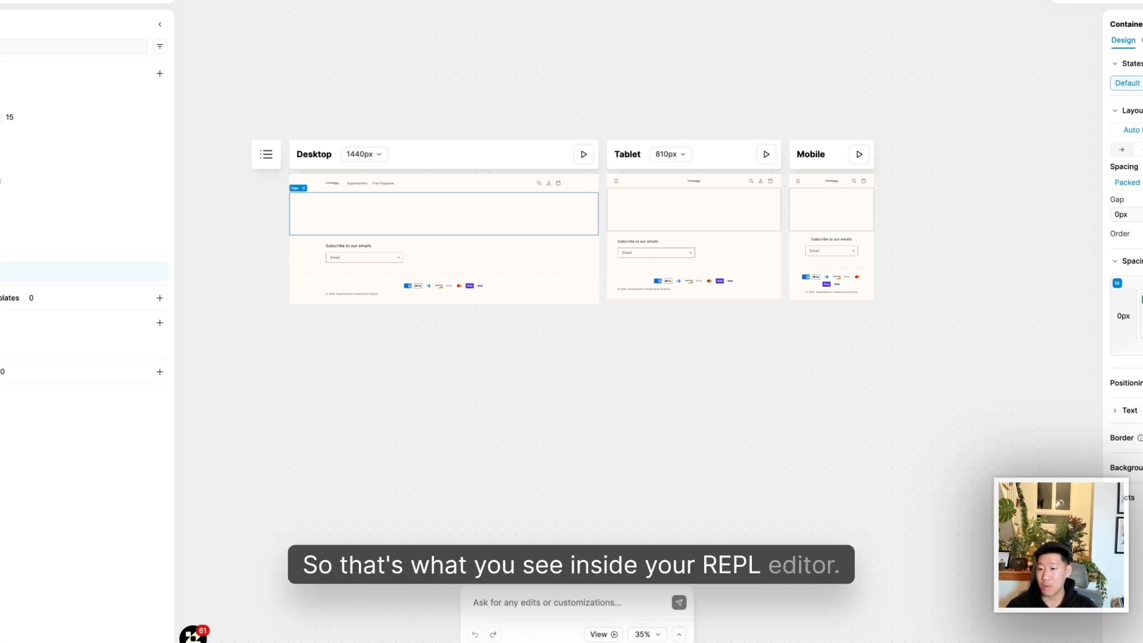
Title the blank page "Replo University" in its settings and save them
click(159, 74)
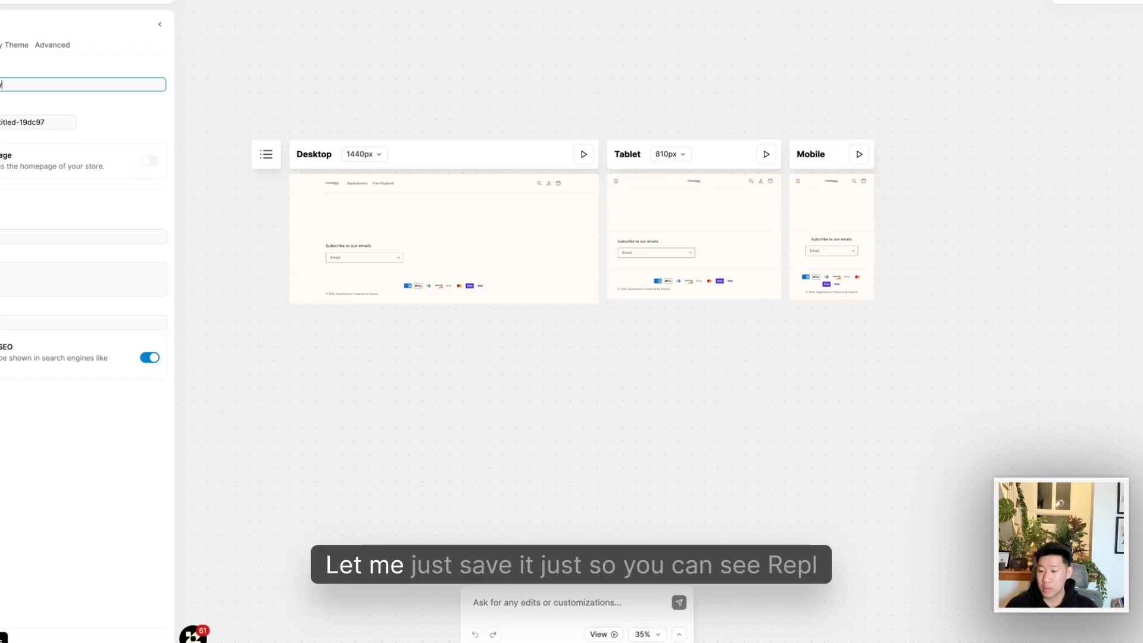
click(2, 638)
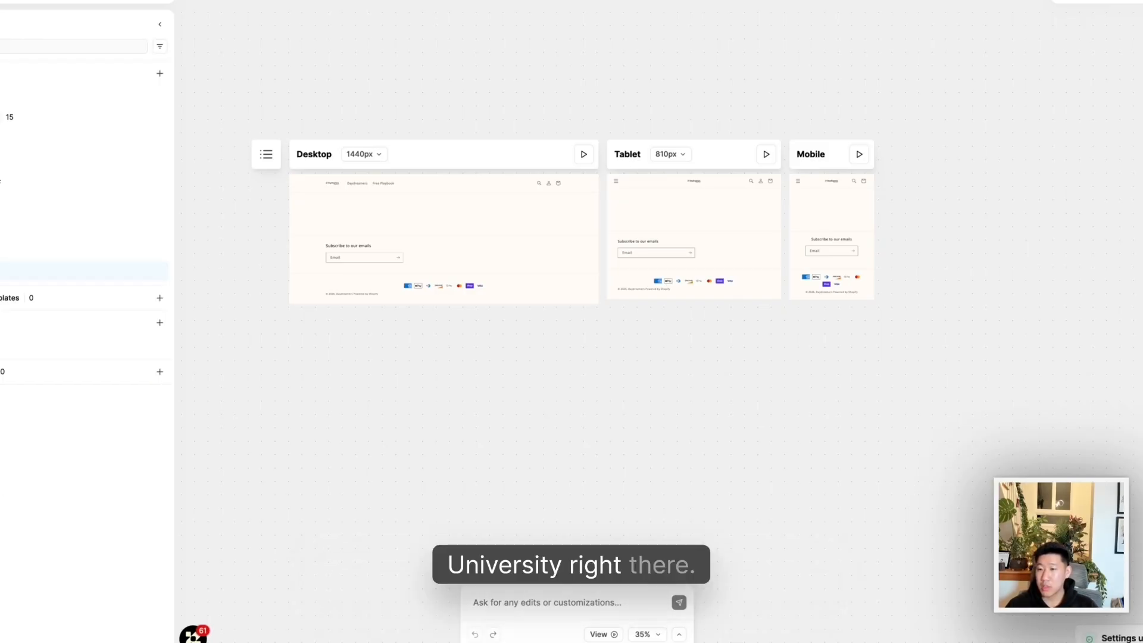
Enter "replouniversity" as the page's URL path in its settings
click(138, 14)
click(91, 81)
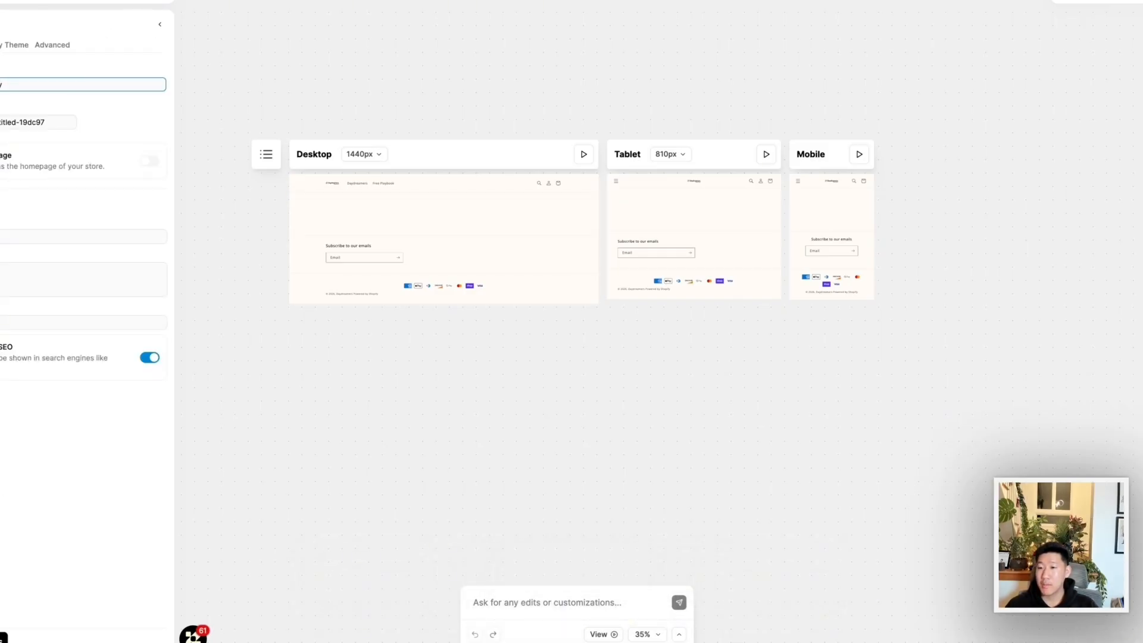
triple_click(47, 123)
key(BackSpace)
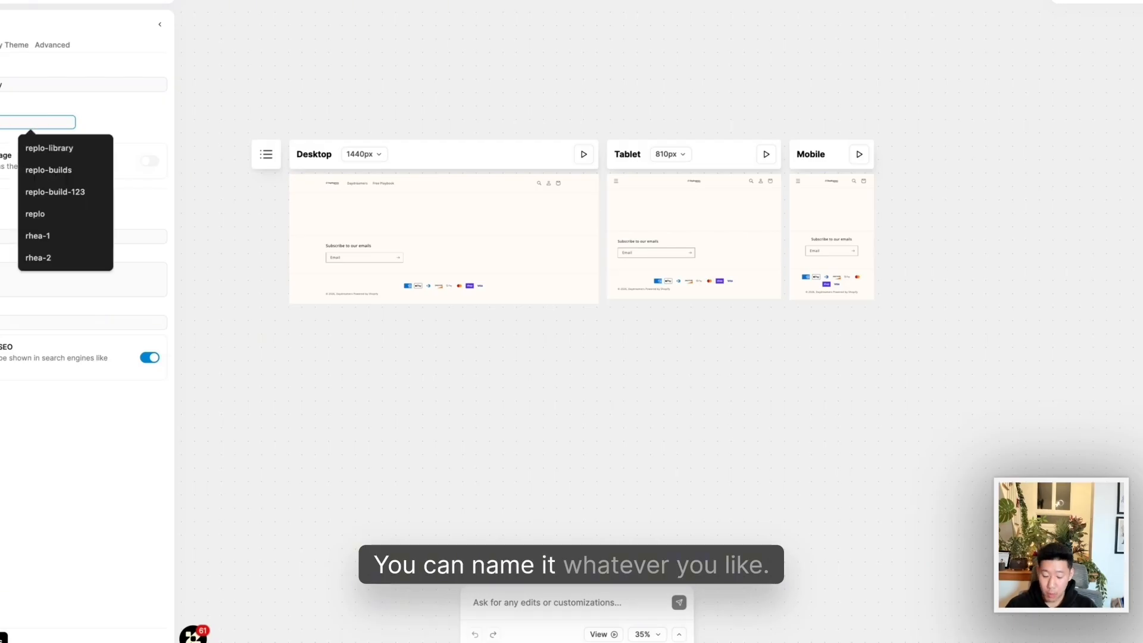
text(replou)
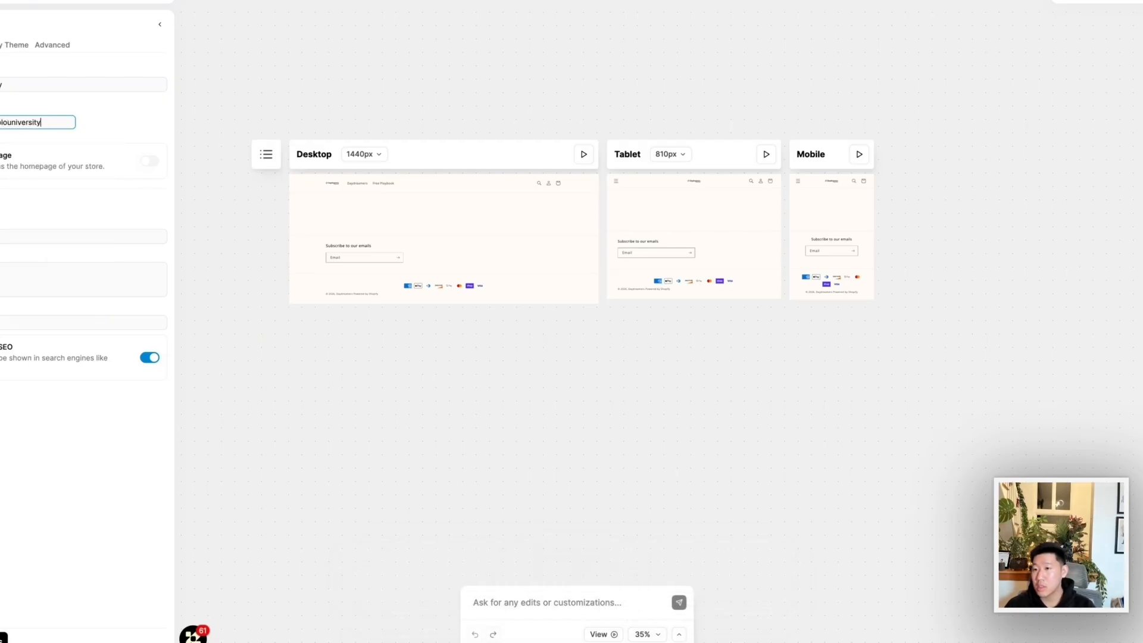
key(Return)
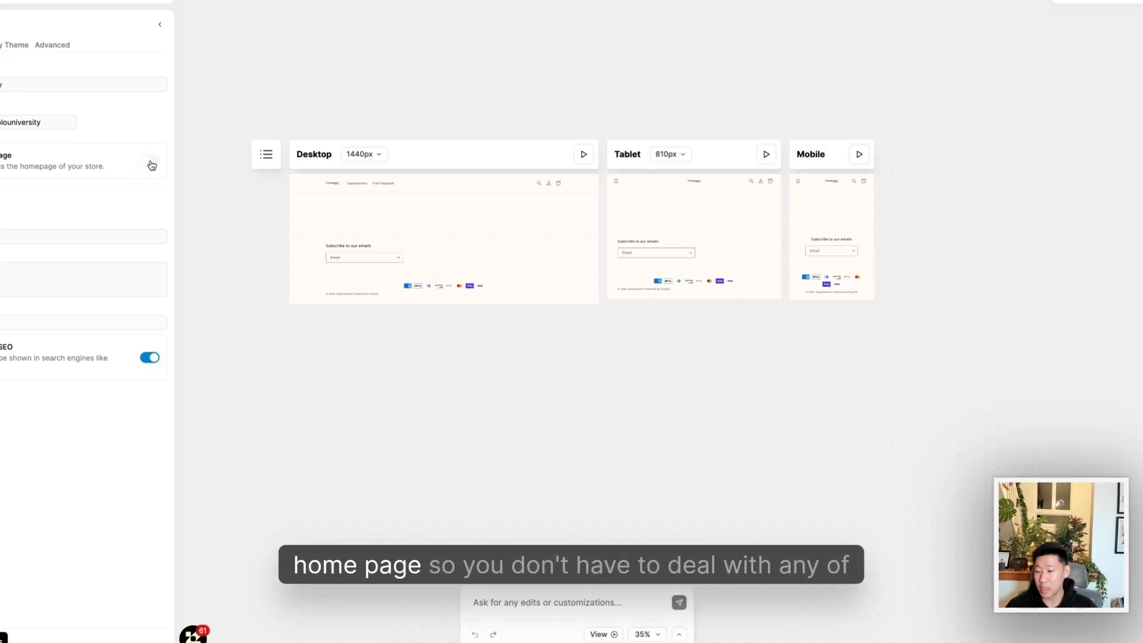
Examine the SEO title and description fields in the page's settings
scroll(234, 164, up, 1)
scroll(298, 223, right, 1)
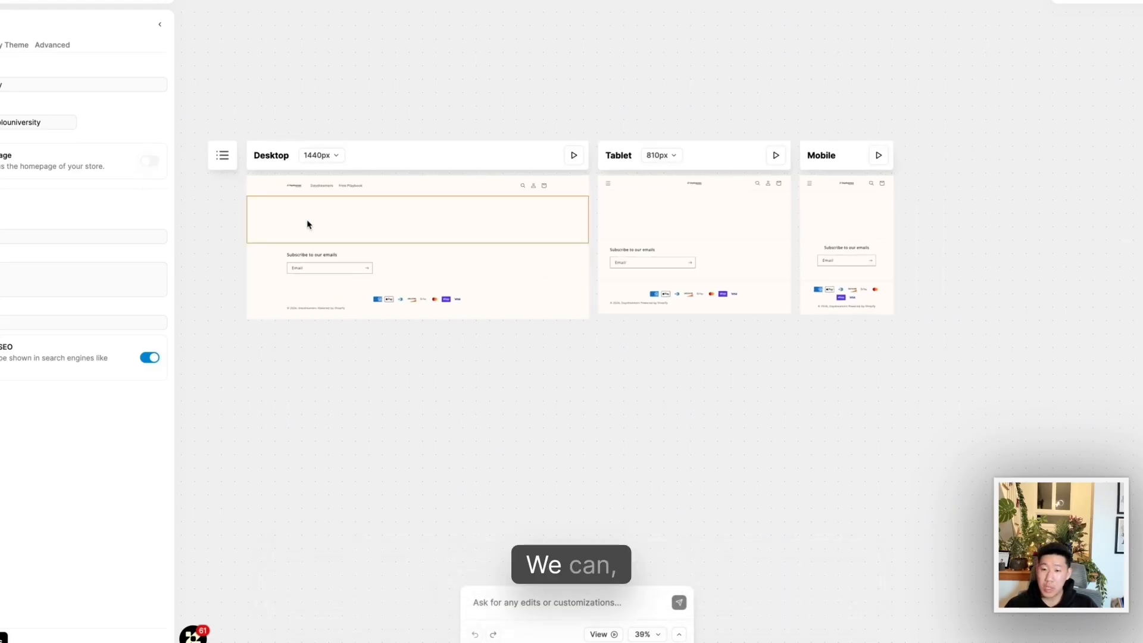
scroll(337, 221, up, 1)
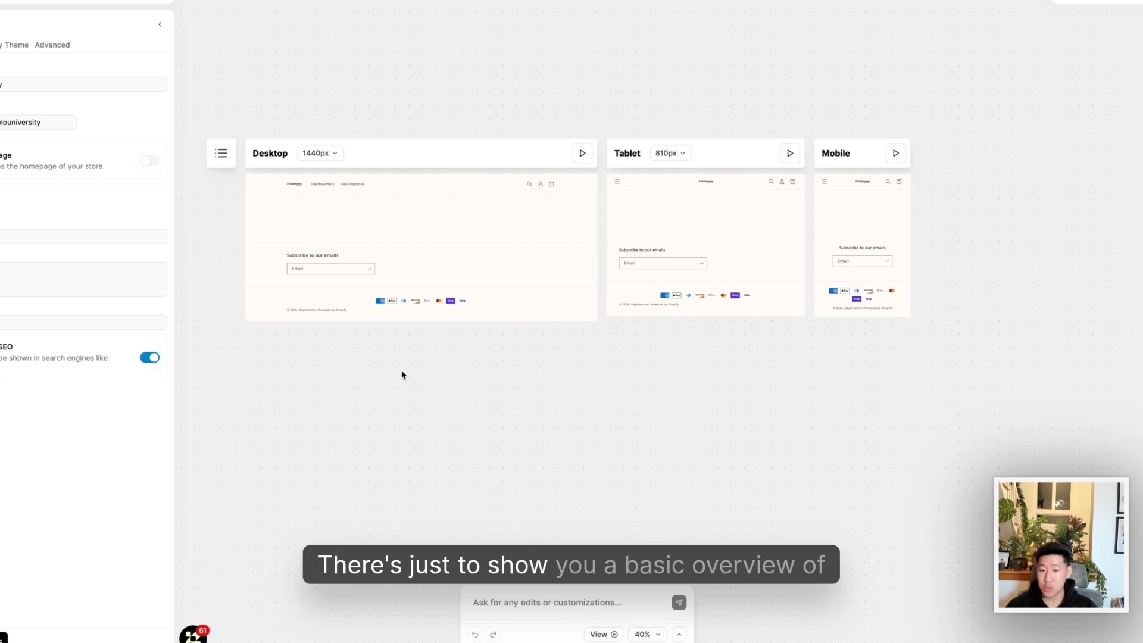
scroll(358, 262, up, 5)
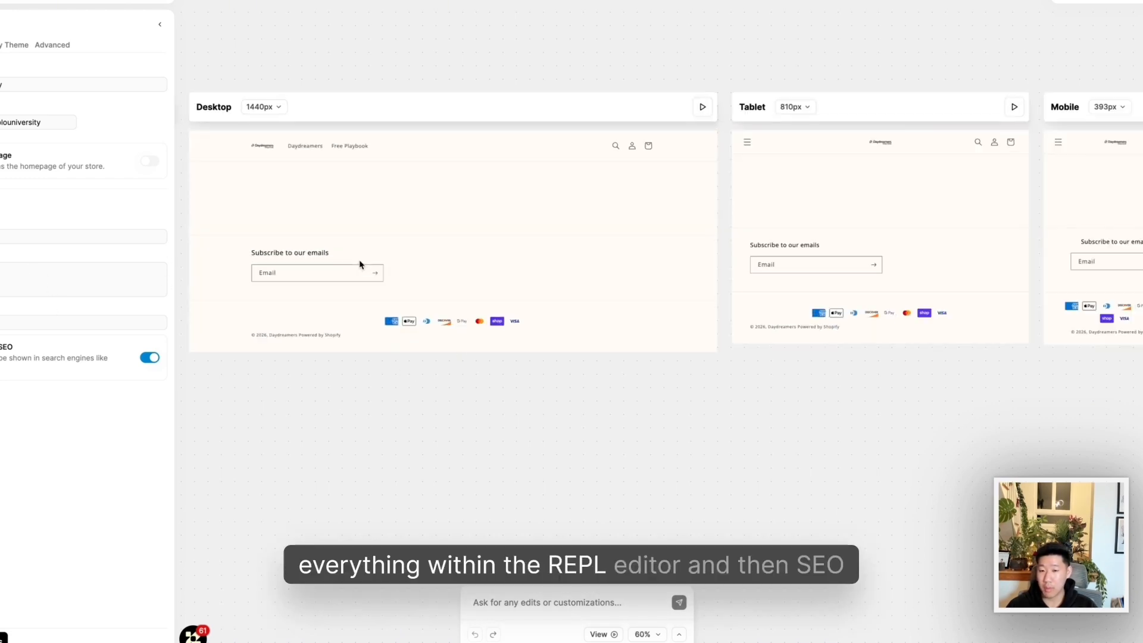
click(8, 236)
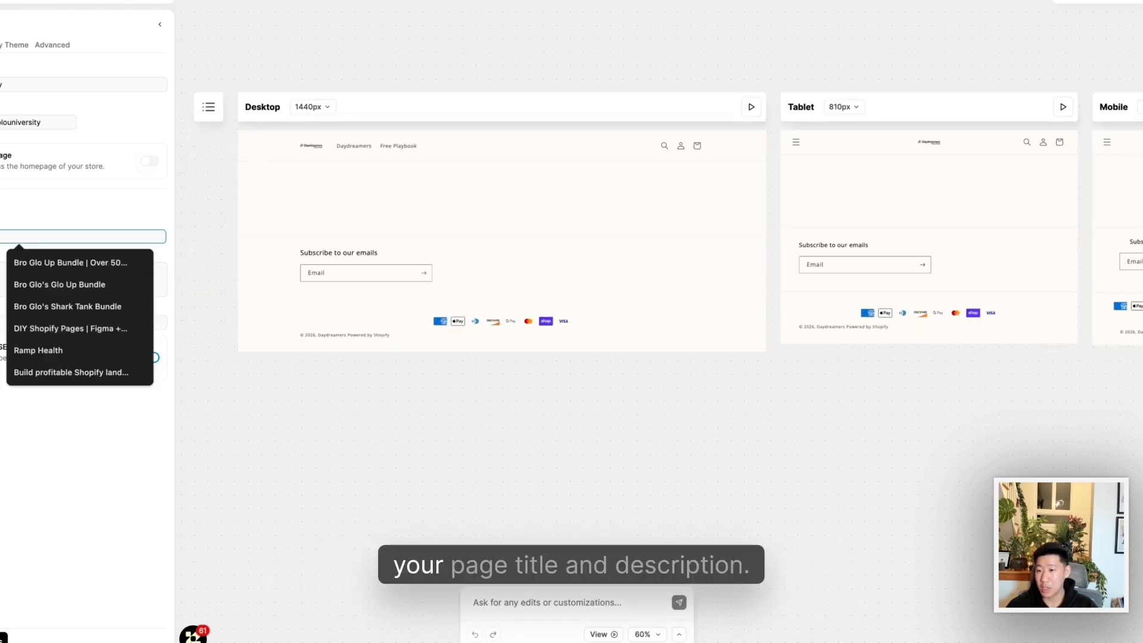
click(9, 279)
click(33, 240)
click(37, 217)
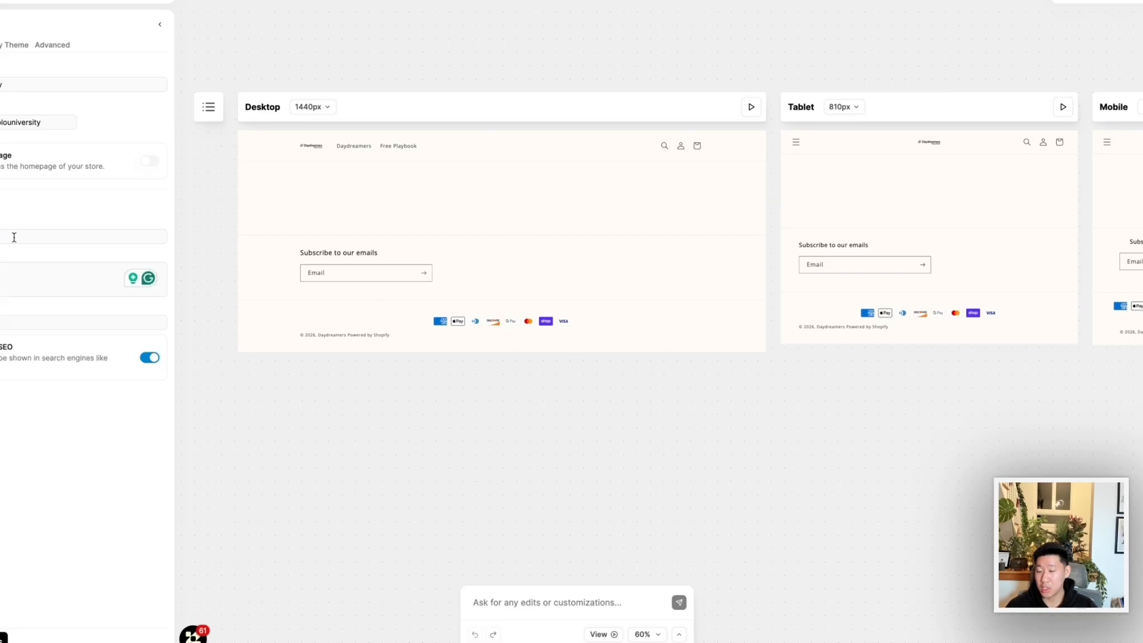
click(15, 238)
click(55, 201)
click(3, 236)
click(9, 278)
click(12, 237)
click(29, 214)
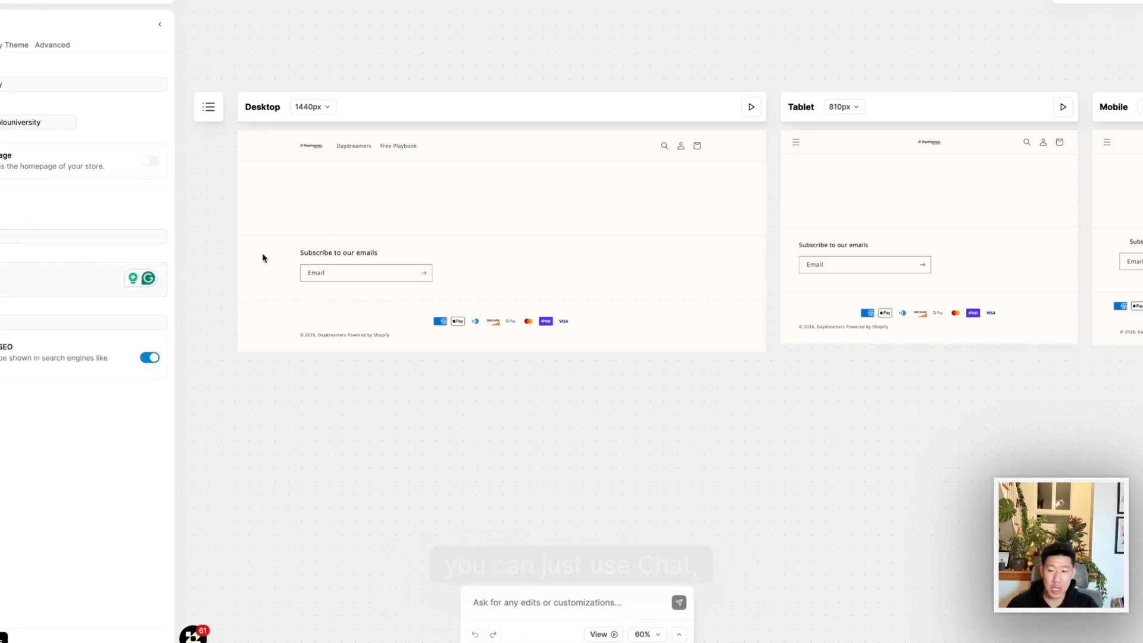
click(85, 236)
click(77, 213)
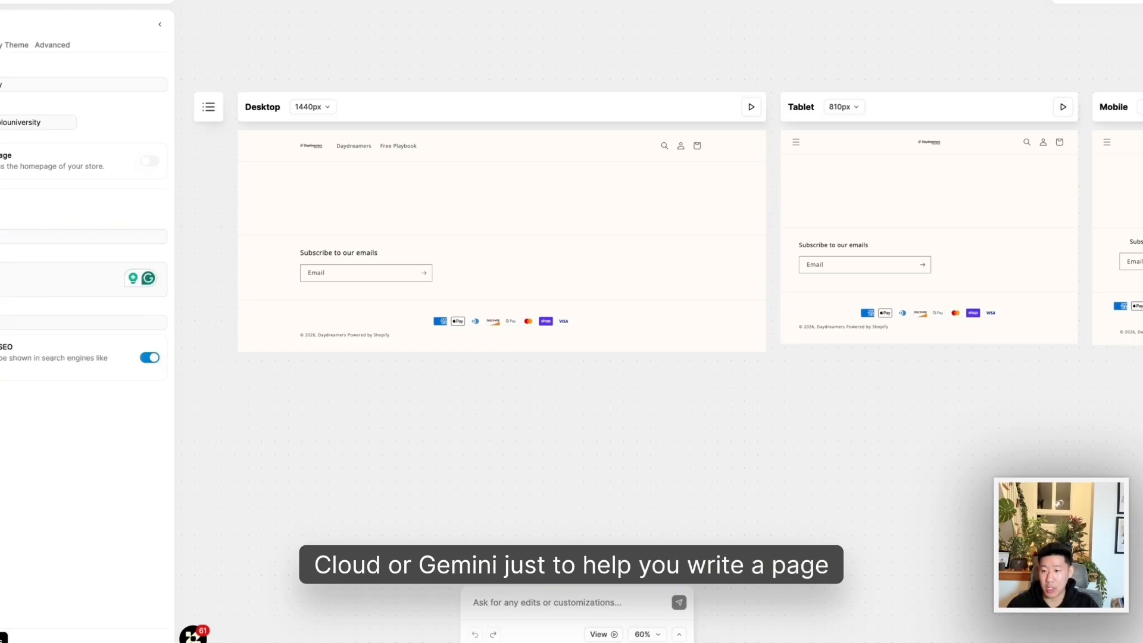
click(76, 279)
click(215, 173)
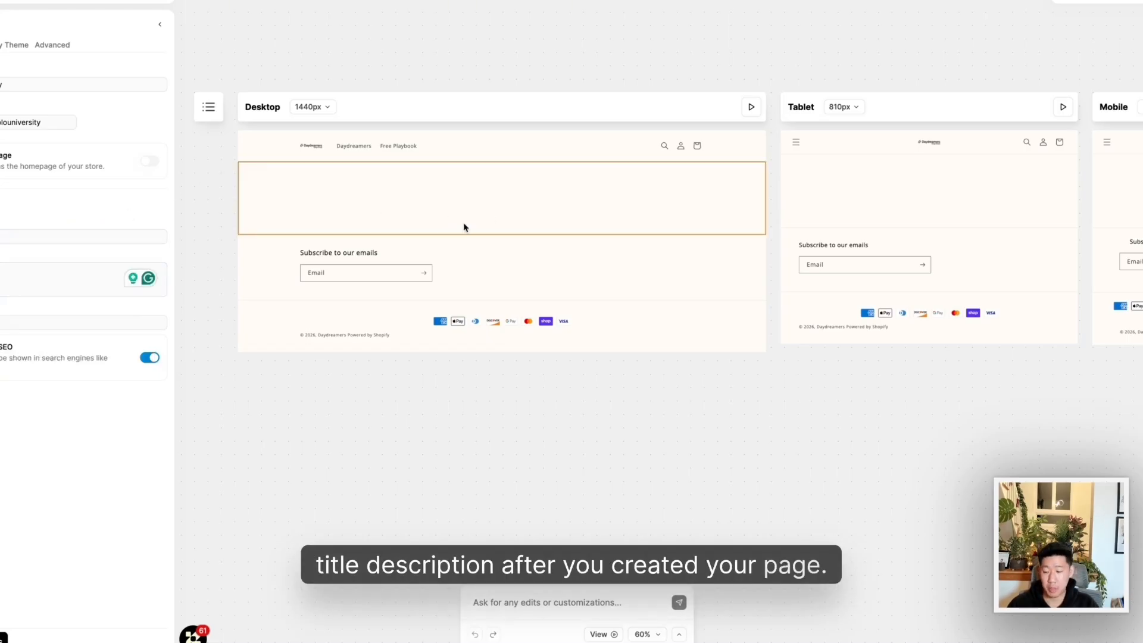
Go through the announcement bar and header/footer display options in the page's Shopify theme settings
click(17, 44)
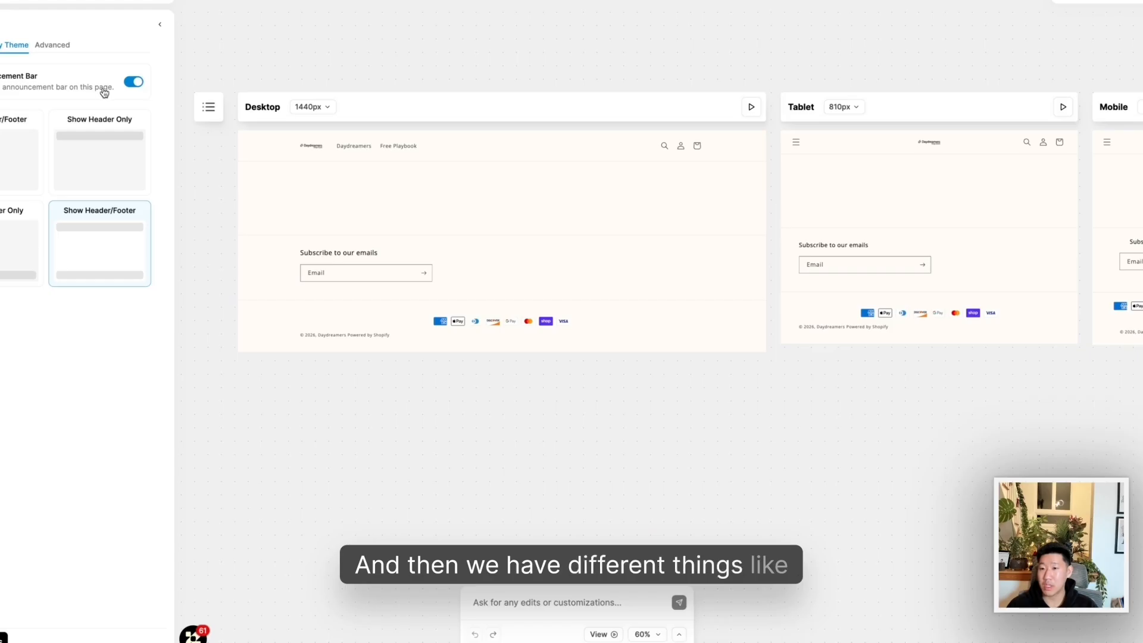
click(134, 83)
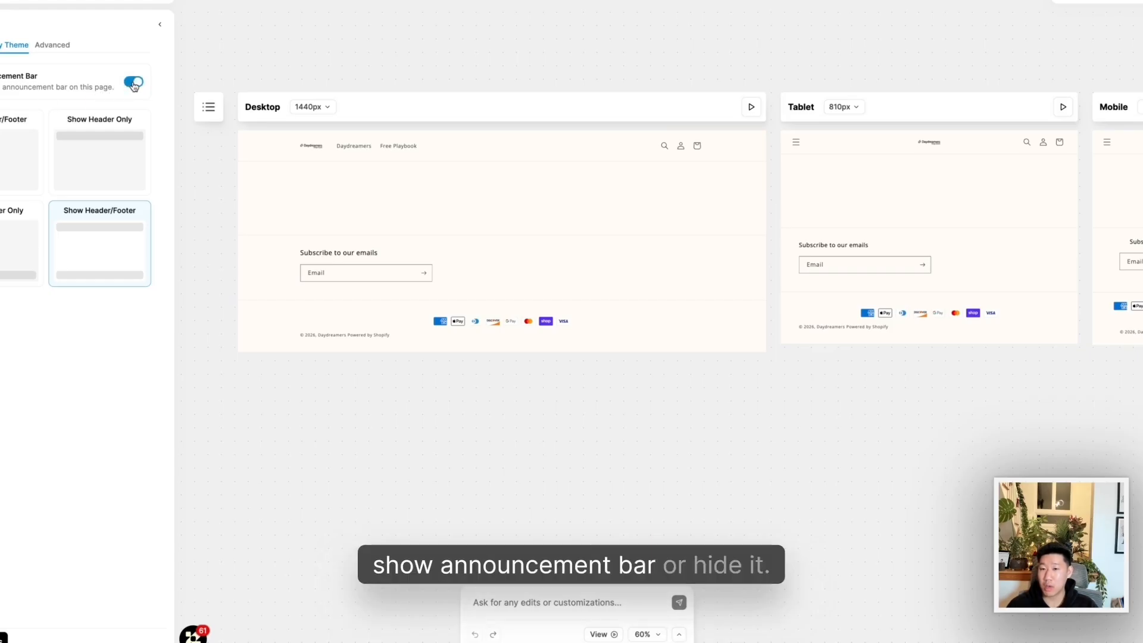
click(5, 155)
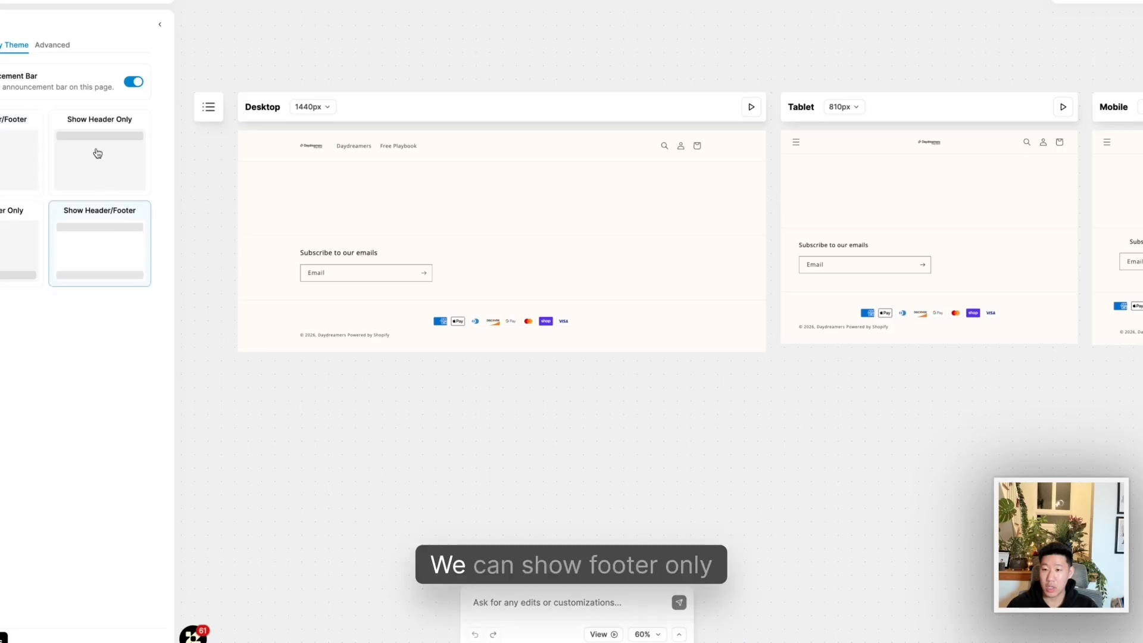
click(115, 150)
click(108, 217)
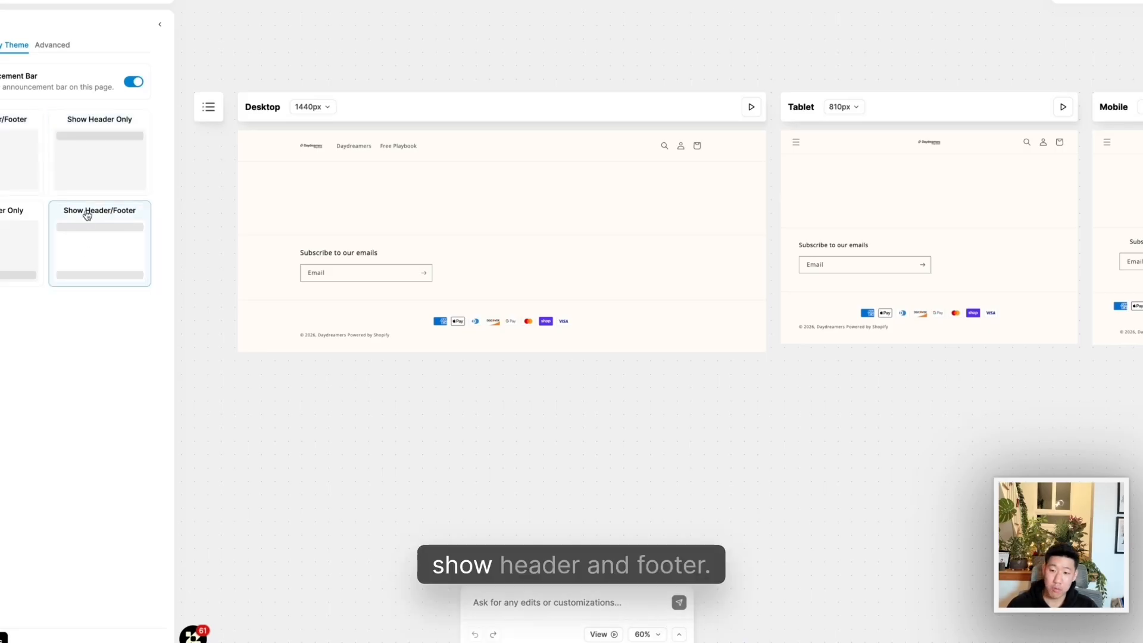
click(305, 225)
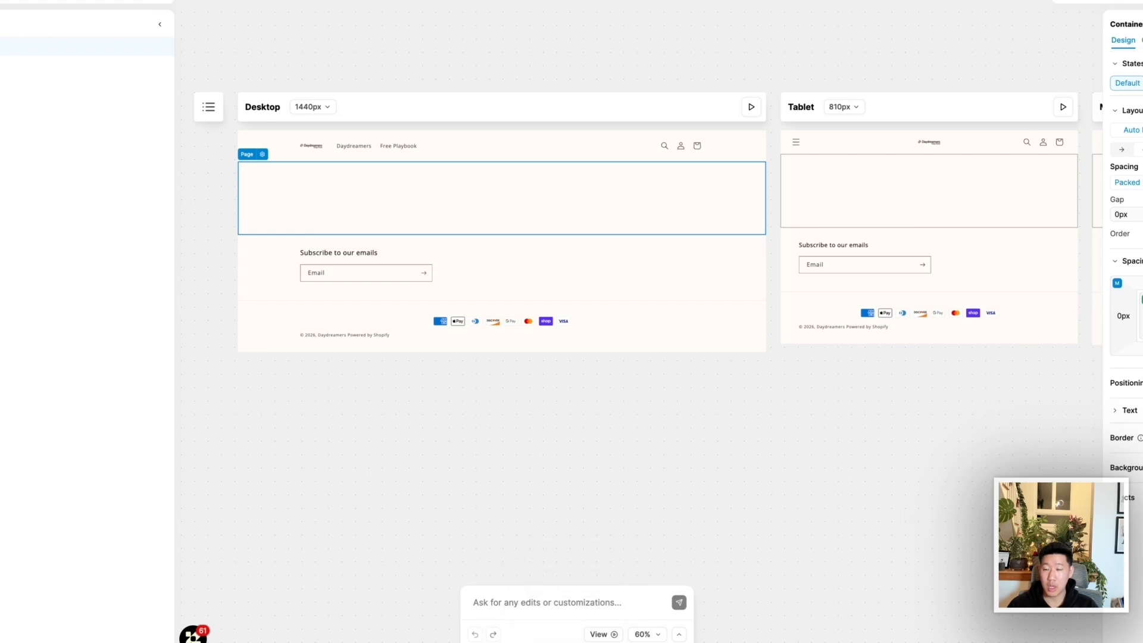
Try hiding both header and footer in the page's theme settings, restore Show Header/Footer and view the advanced settings
click(164, 1)
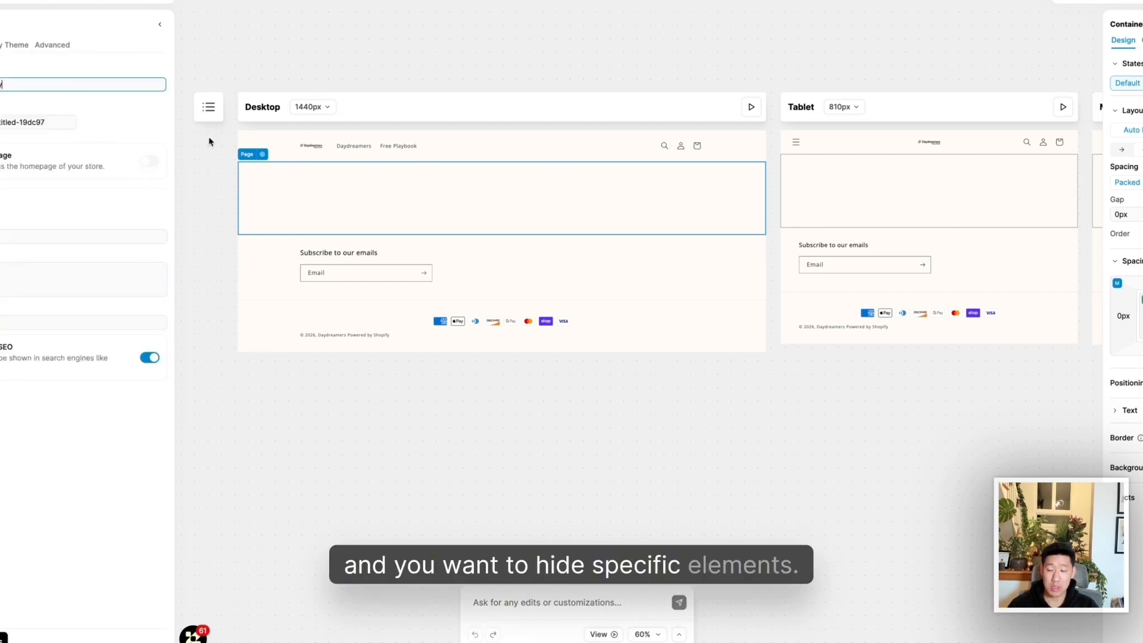
click(12, 45)
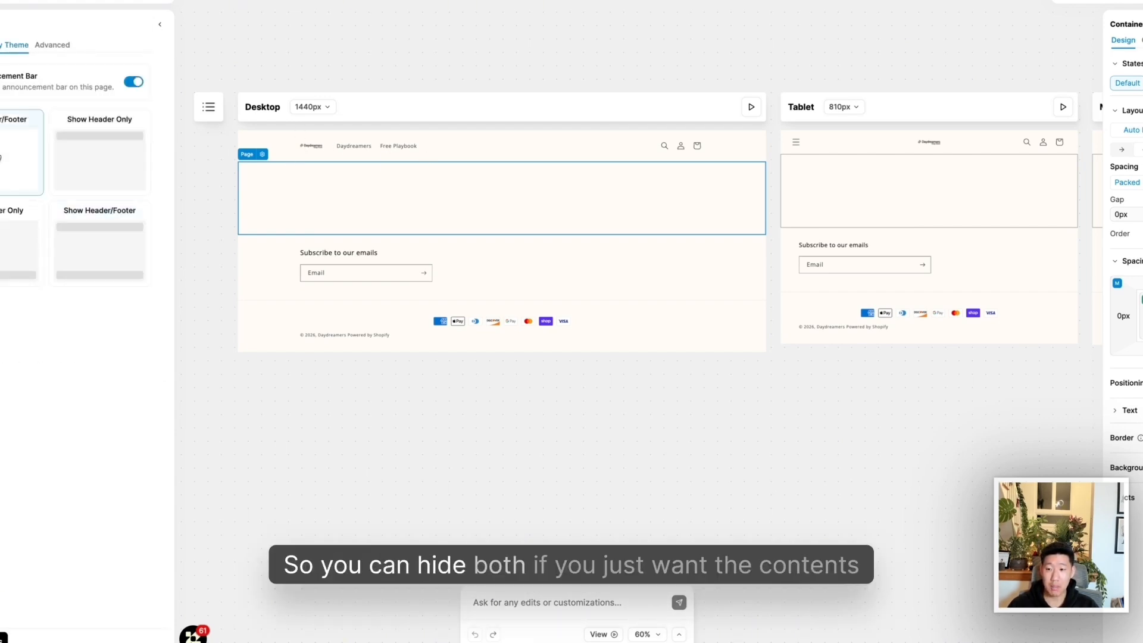
click(116, 222)
click(52, 45)
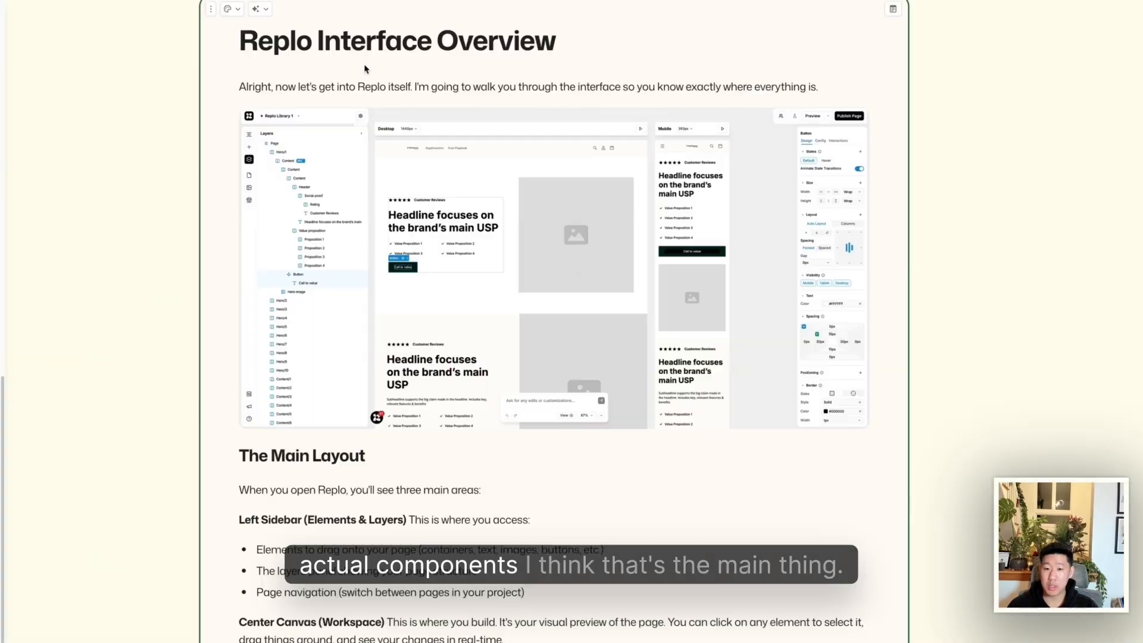
Switch to the Replo Interface Overview document and read its section on the main layout
scroll(434, 221, down, 2)
scroll(433, 218, down, 5)
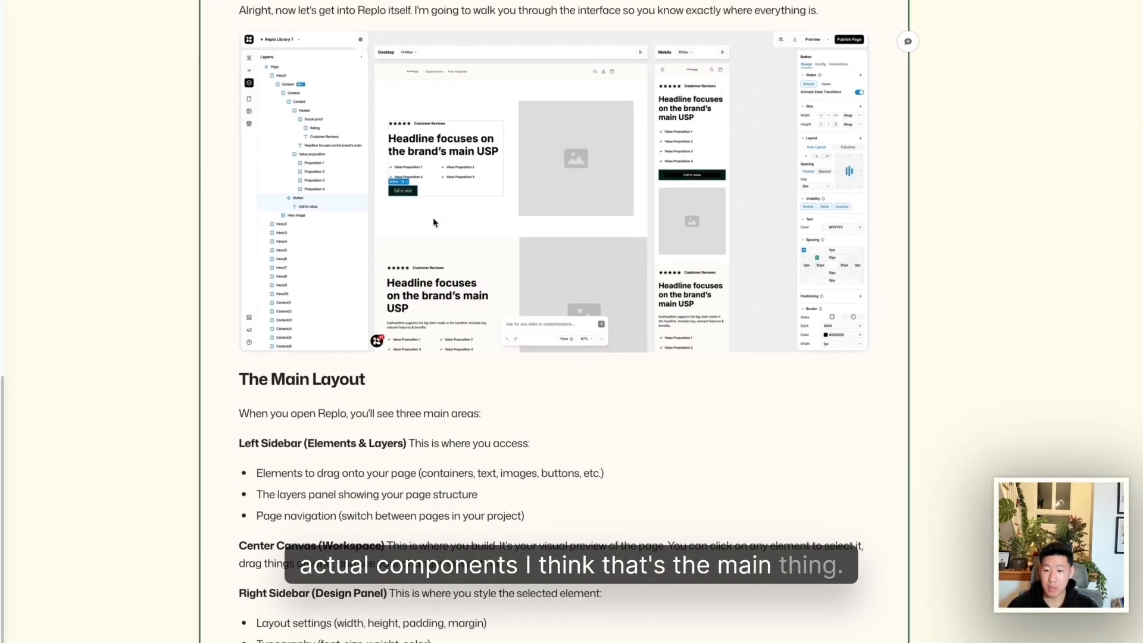
click(255, 336)
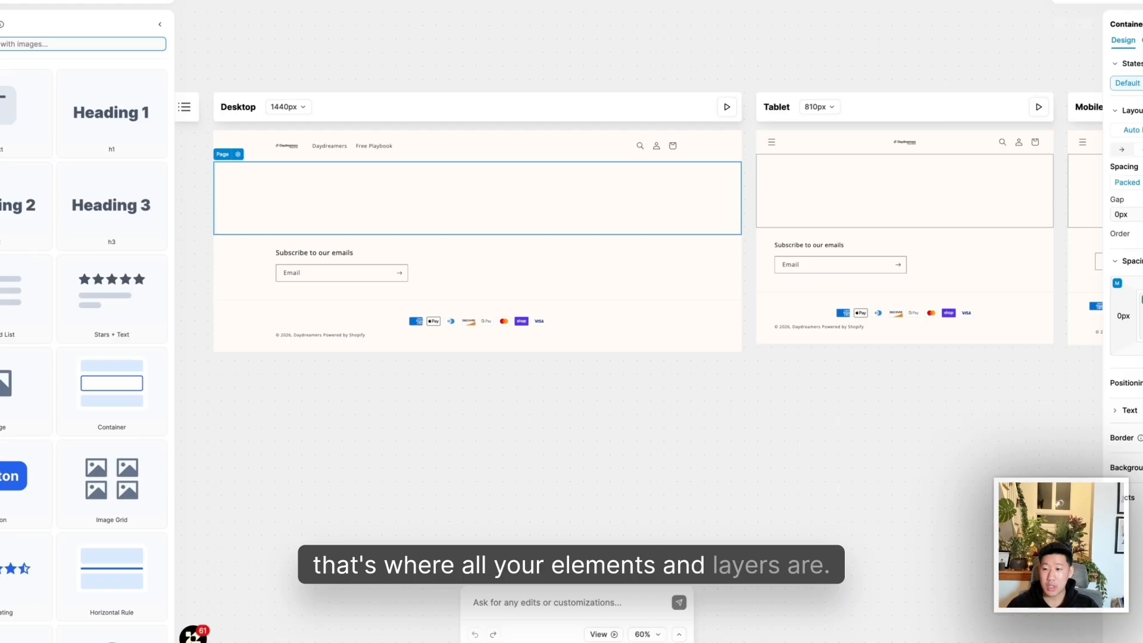
Browse the prebuilt section categories in the Replo editor and look through the Benefits & Features sections
click(2, 71)
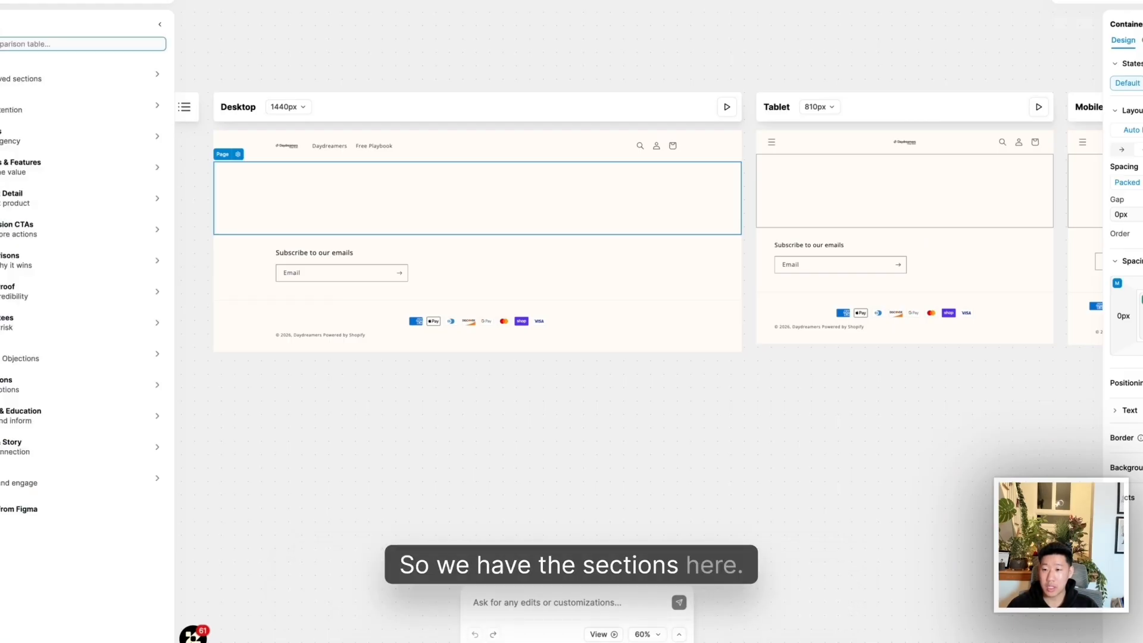
mouse_move(20, 110)
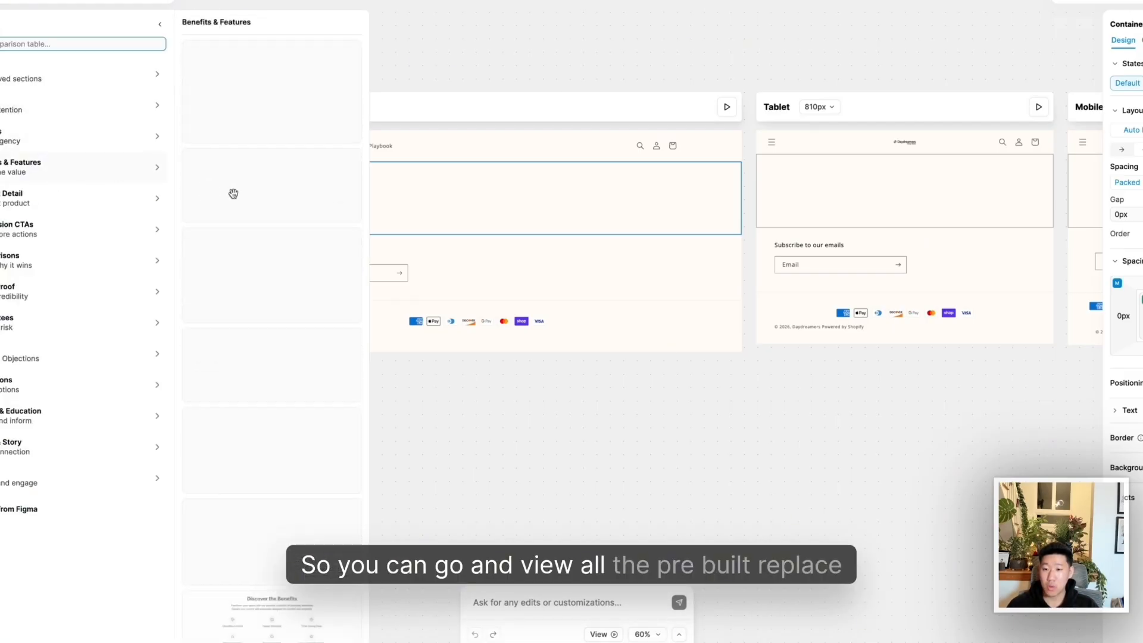
scroll(306, 405, down, 5)
scroll(305, 406, up, 3)
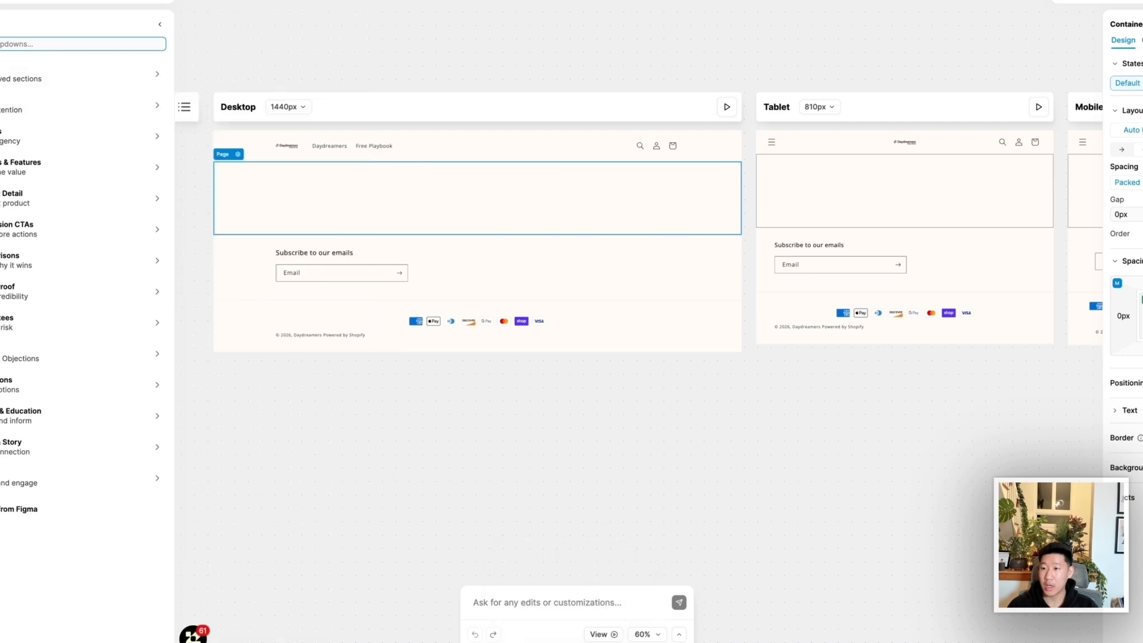
Look through the component library, from headings, images and containers to the product components
click(1, 77)
scroll(98, 224, down, 3)
scroll(90, 229, up, 2)
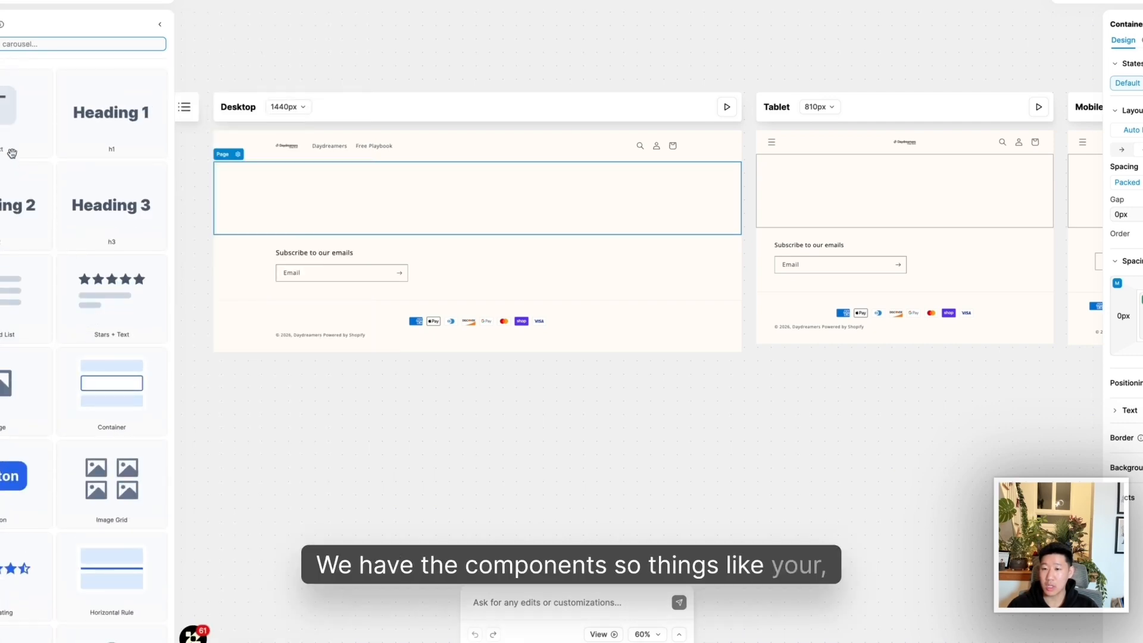
scroll(84, 232, down, 8)
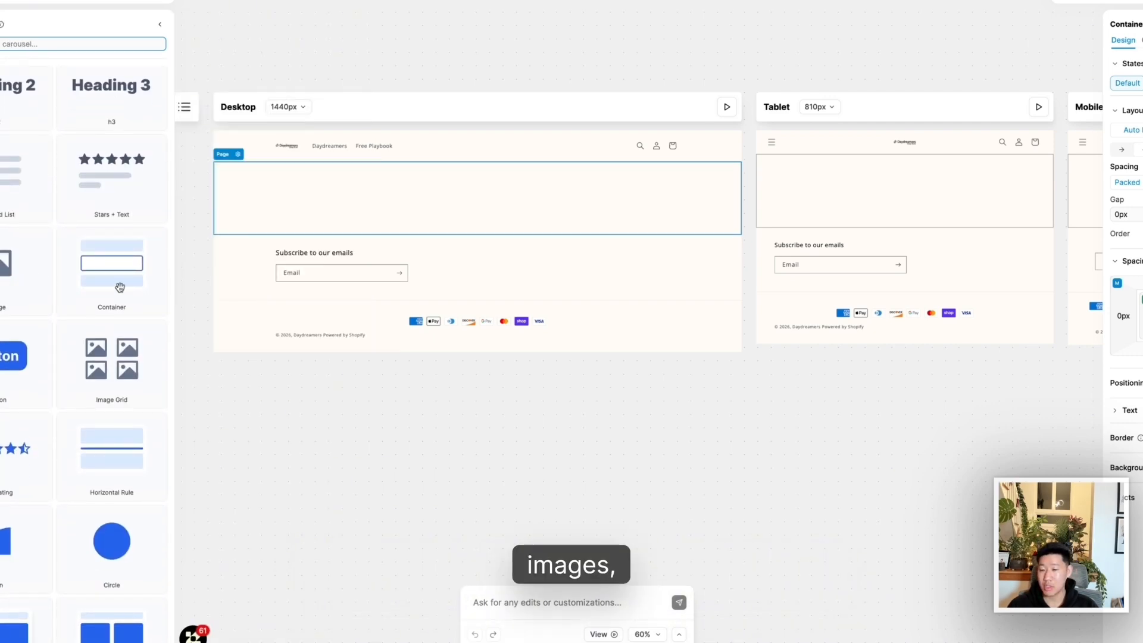
scroll(52, 288, down, 15)
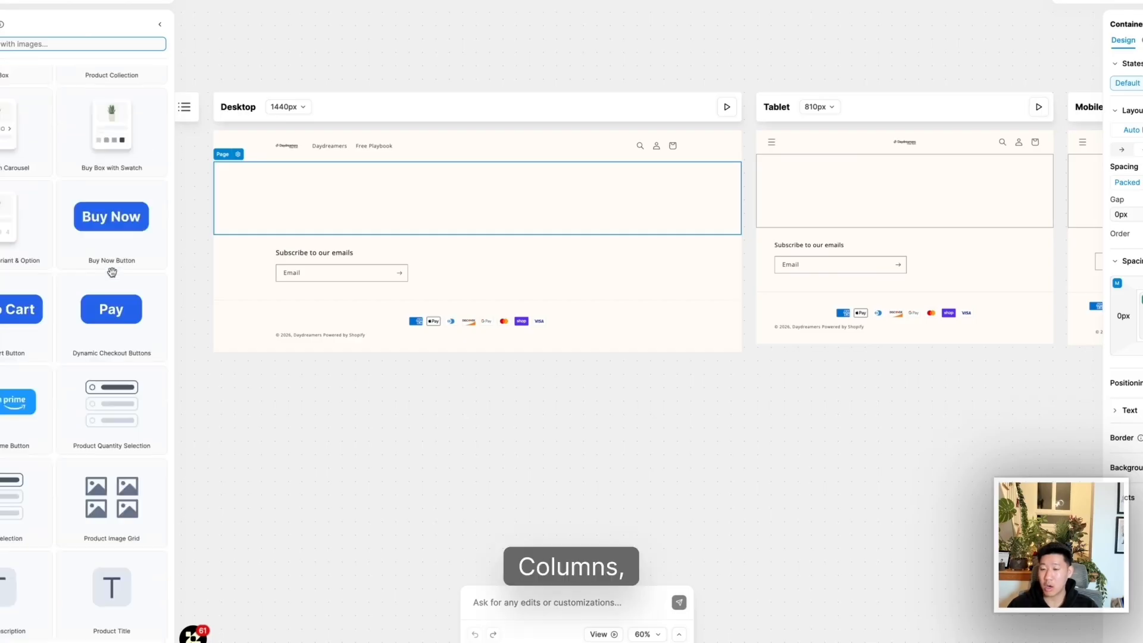
scroll(74, 319, up, 15)
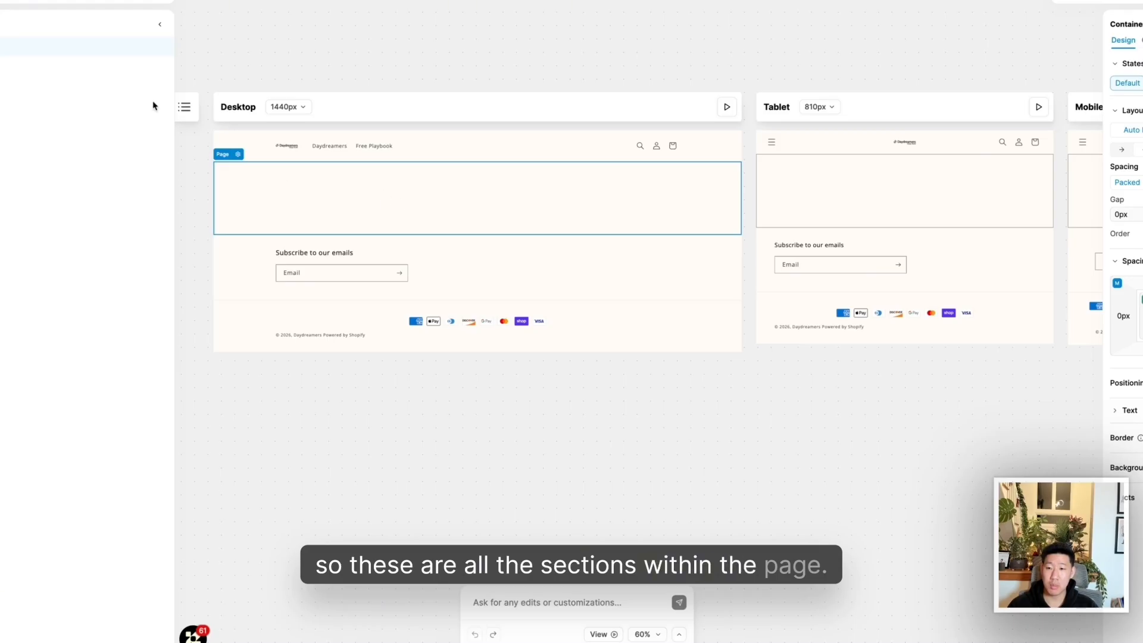
View the project's page list and its saved text styles and colours
click(1, 72)
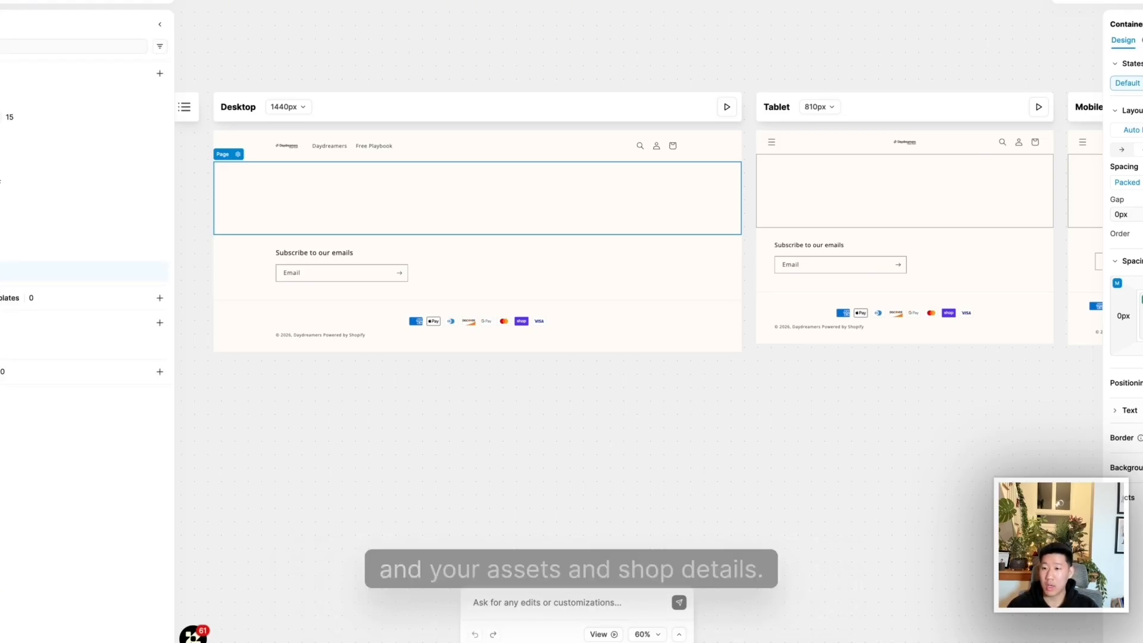
click(1, 102)
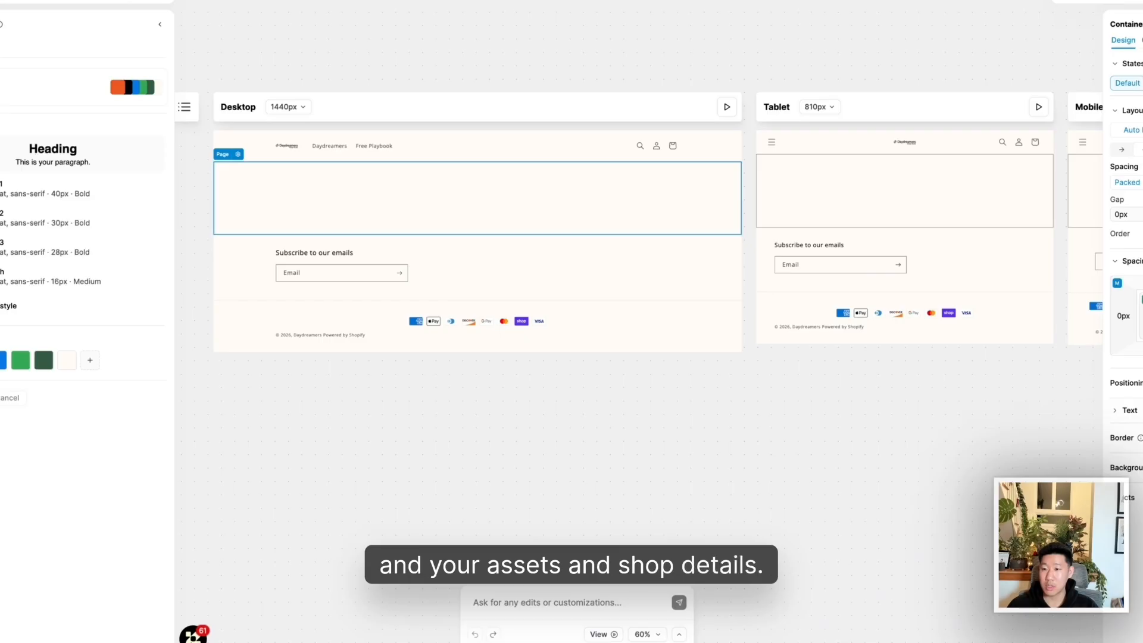
click(1, 72)
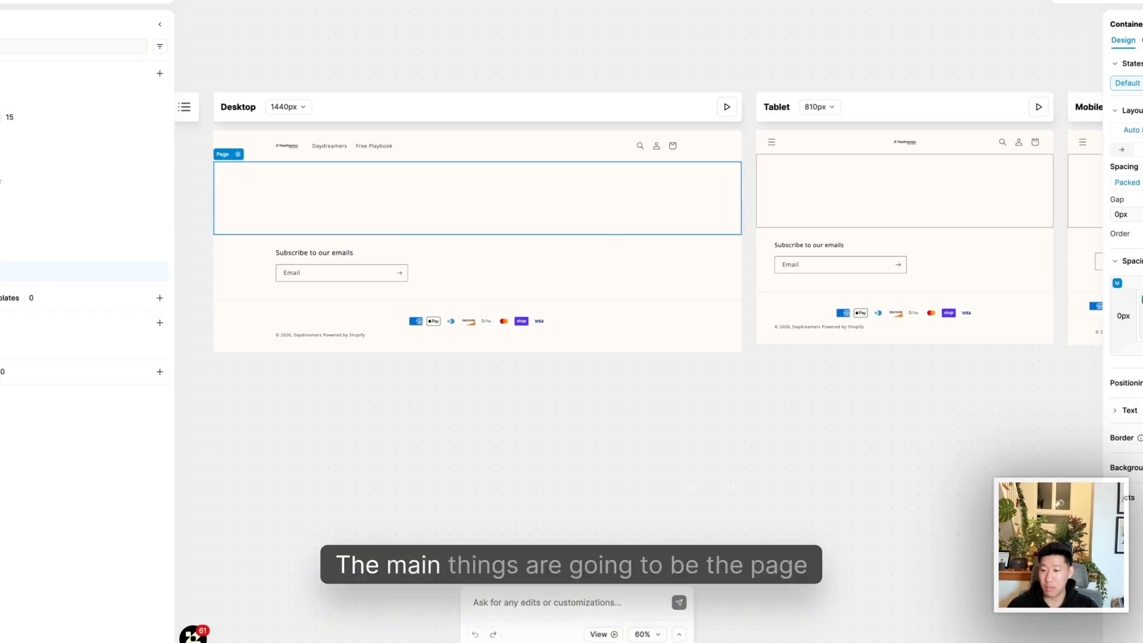
click(2, 72)
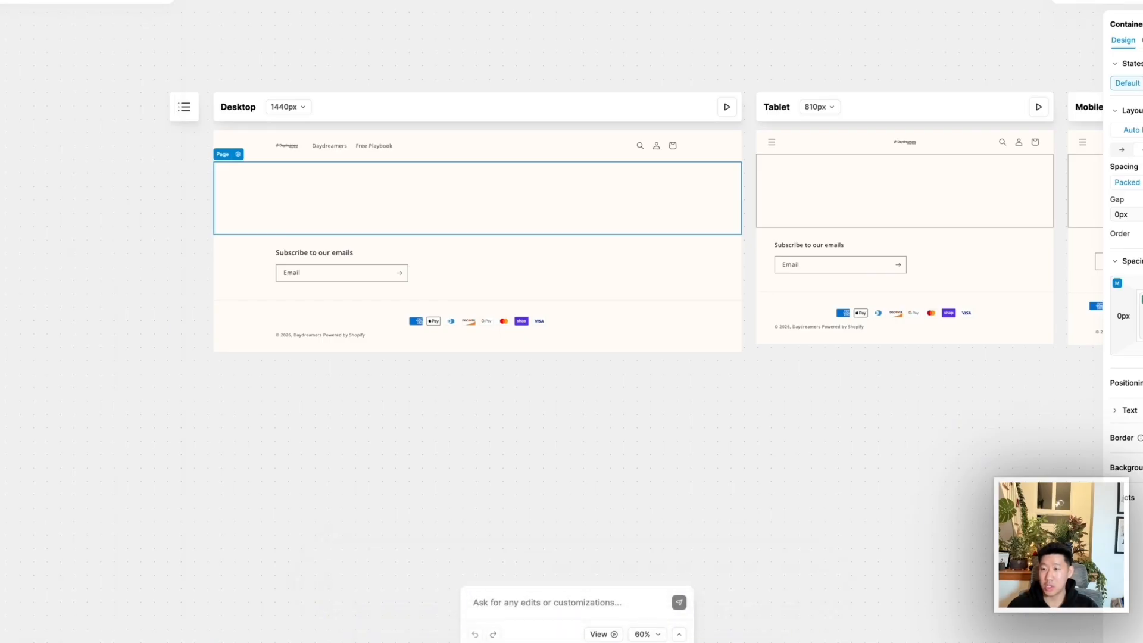
Show the component library once more and return to the page's layer structure
click(1, 47)
click(1, 24)
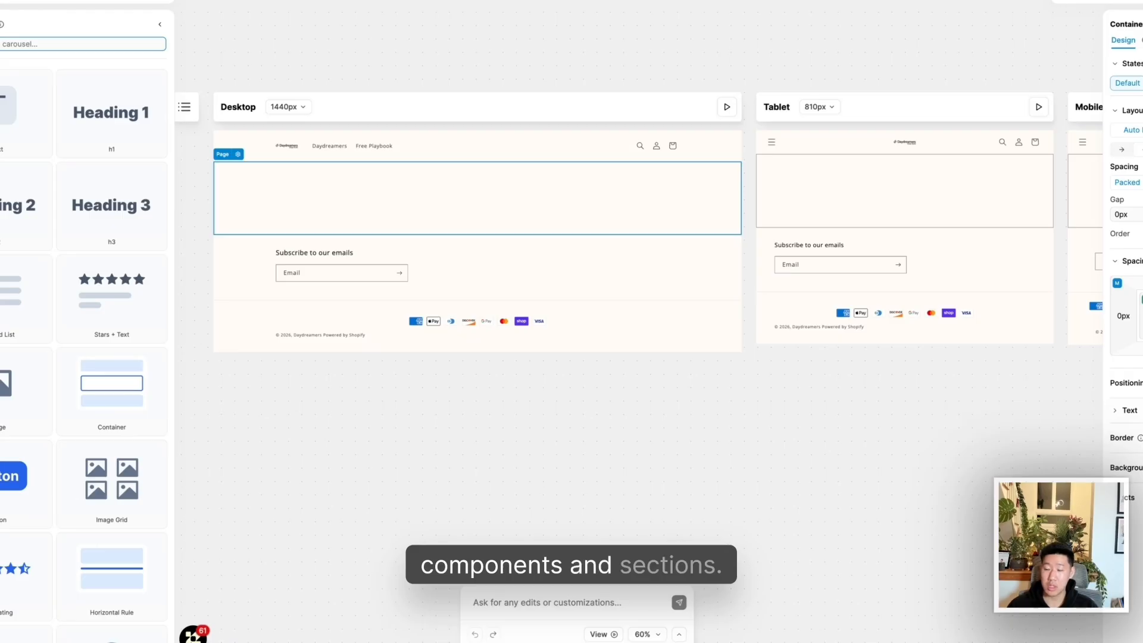
click(262, 42)
click(267, 194)
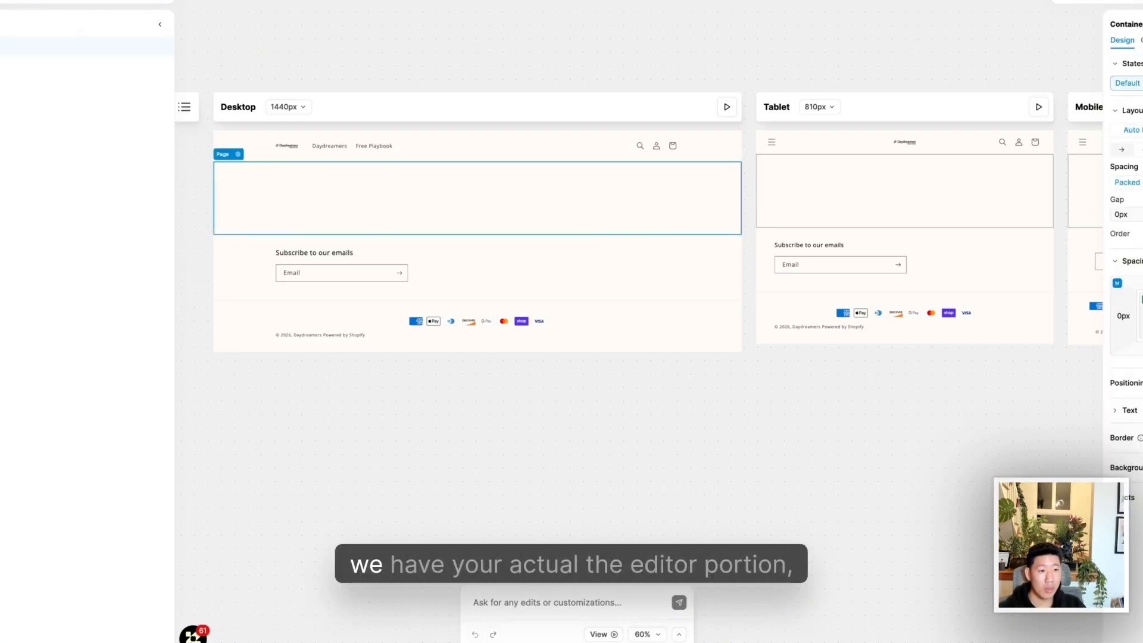
View the page's device layouts across the canvas and expand the text options in its design settings
scroll(1120, 36, right, 1)
scroll(1028, 163, right, 2)
scroll(1129, 41, left, 1)
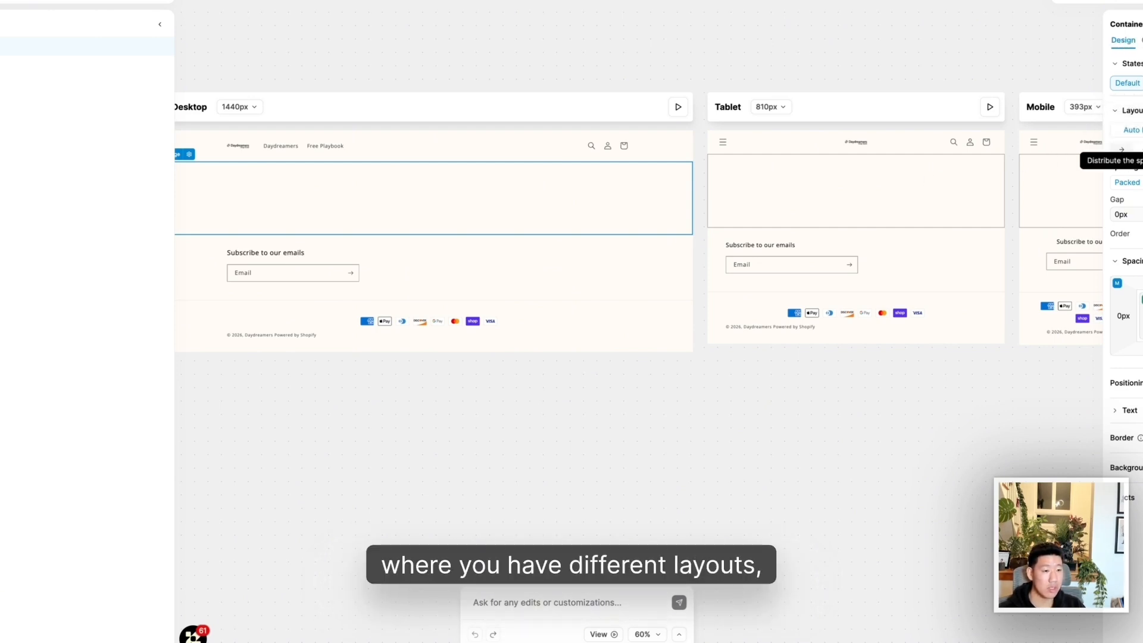
click(1117, 413)
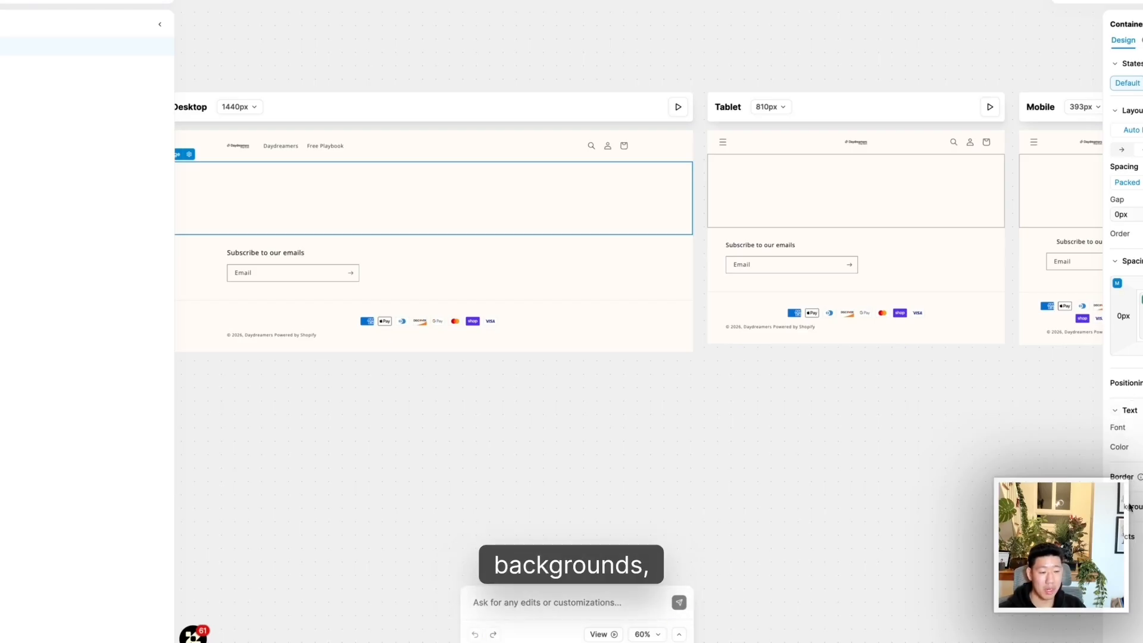
scroll(366, 116, left, 2)
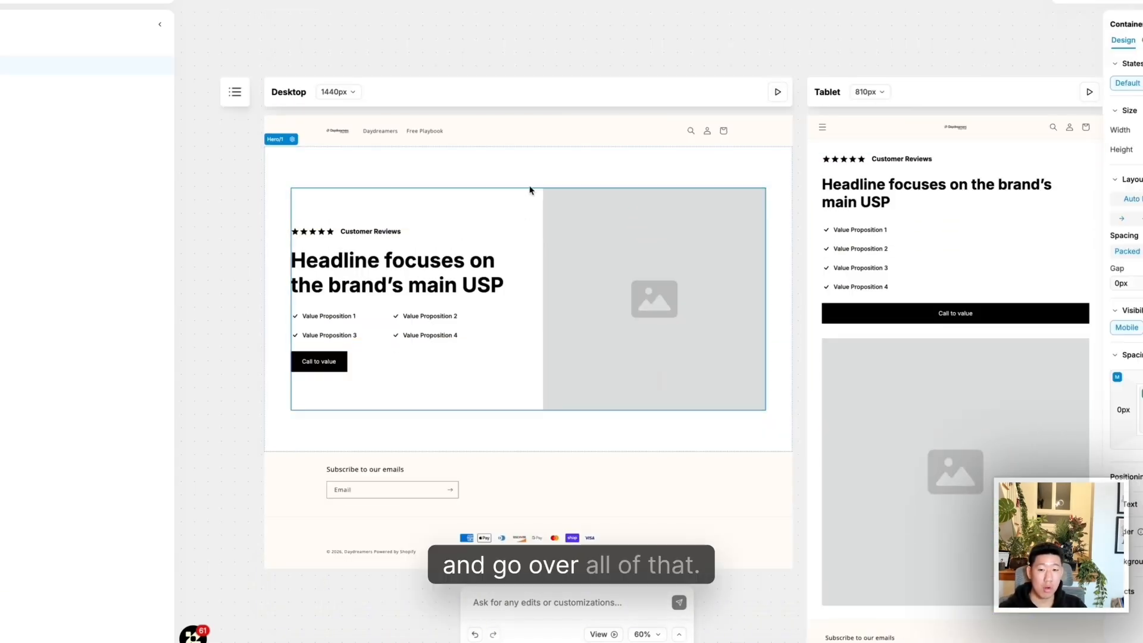
Select the Hero/1 section, then switch to the course notes and go over the hierarchy of page, sections, containers and elements
click(1, 65)
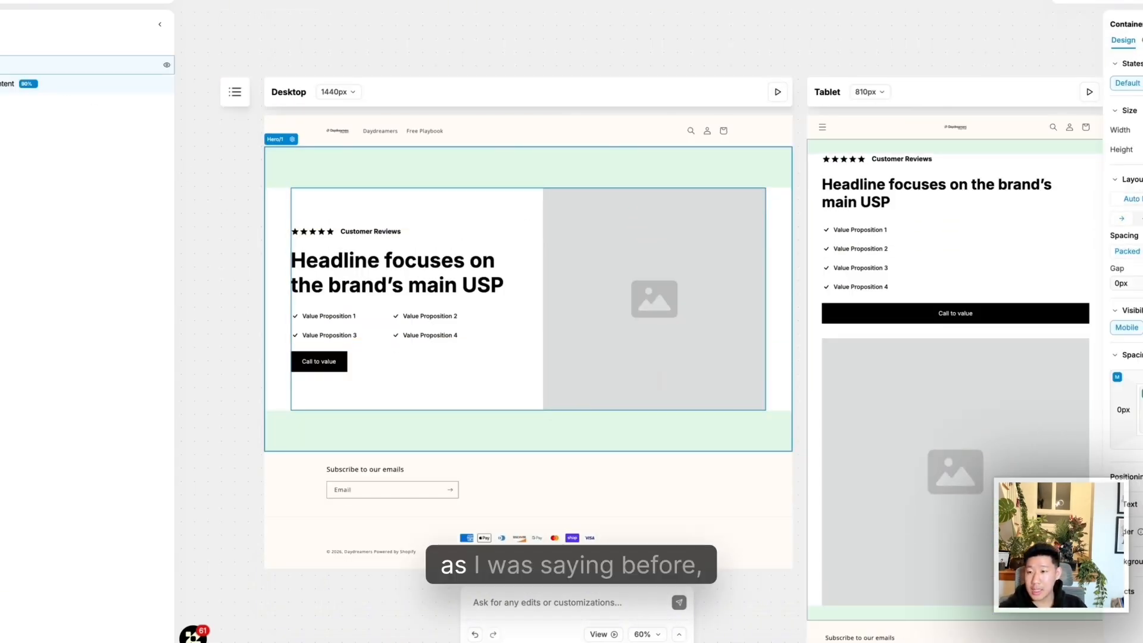
click(233, 166)
click(90, 108)
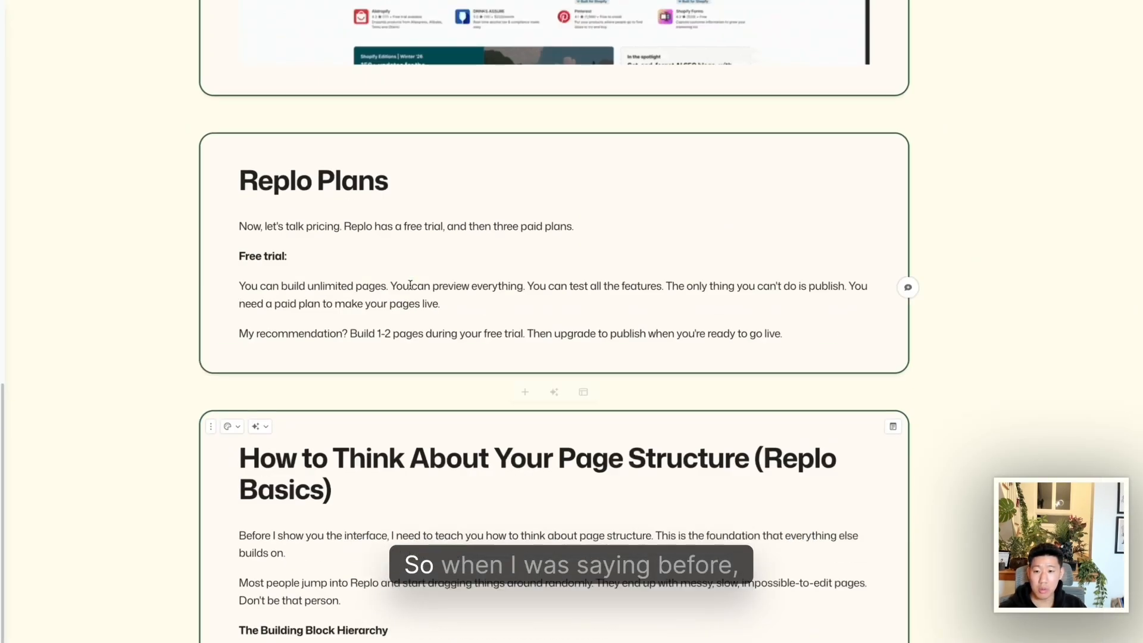
scroll(410, 286, down, 6)
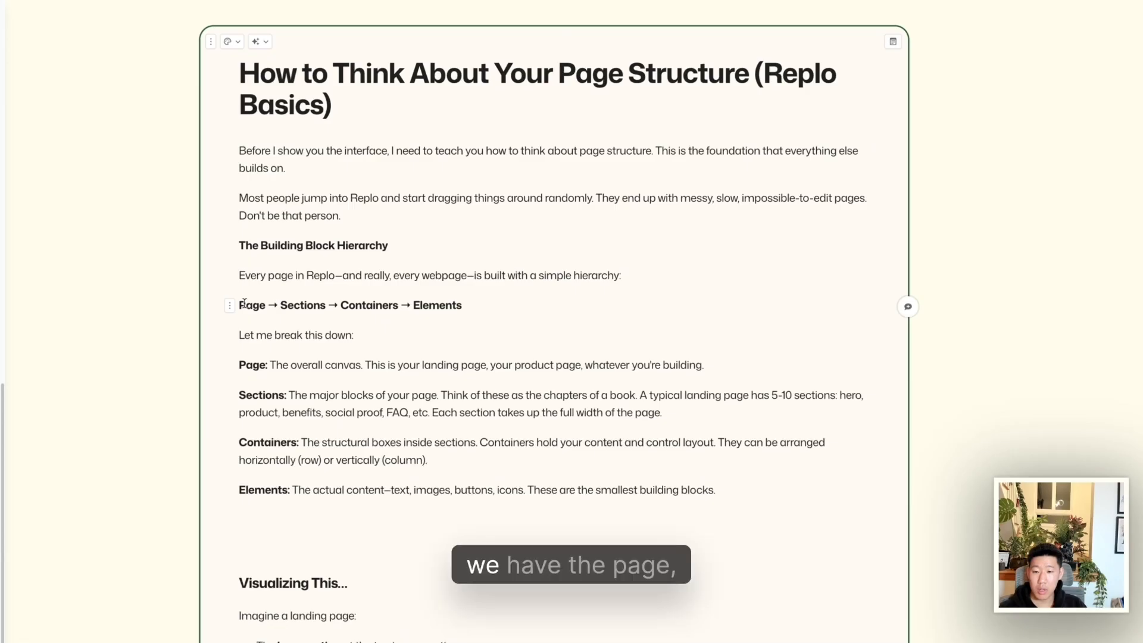
double_click(251, 305)
double_click(301, 304)
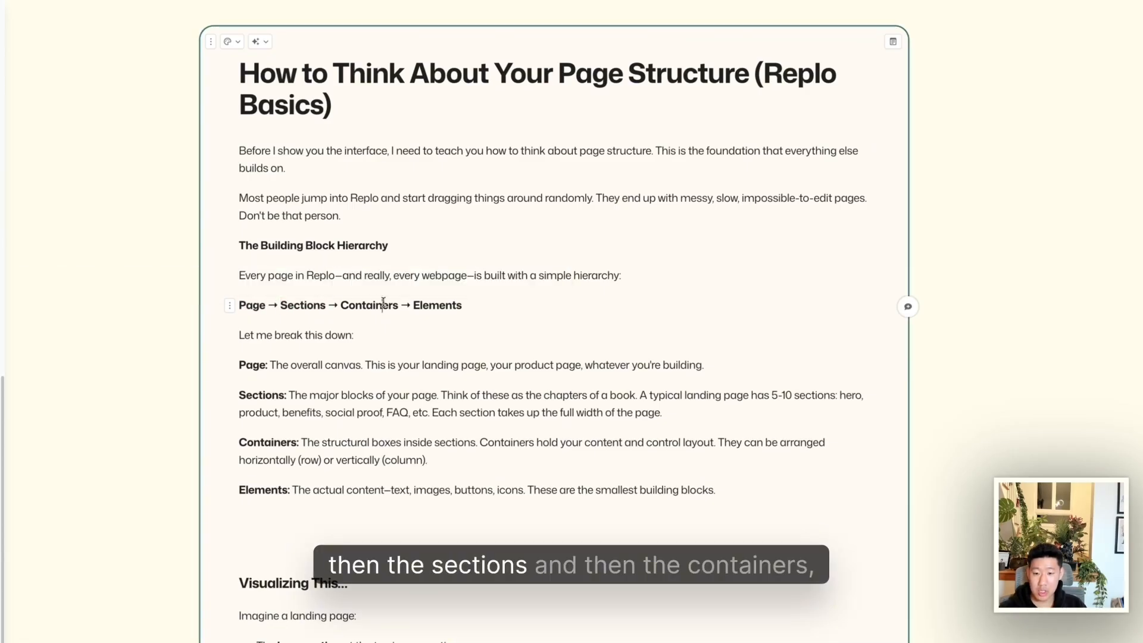
double_click(364, 310)
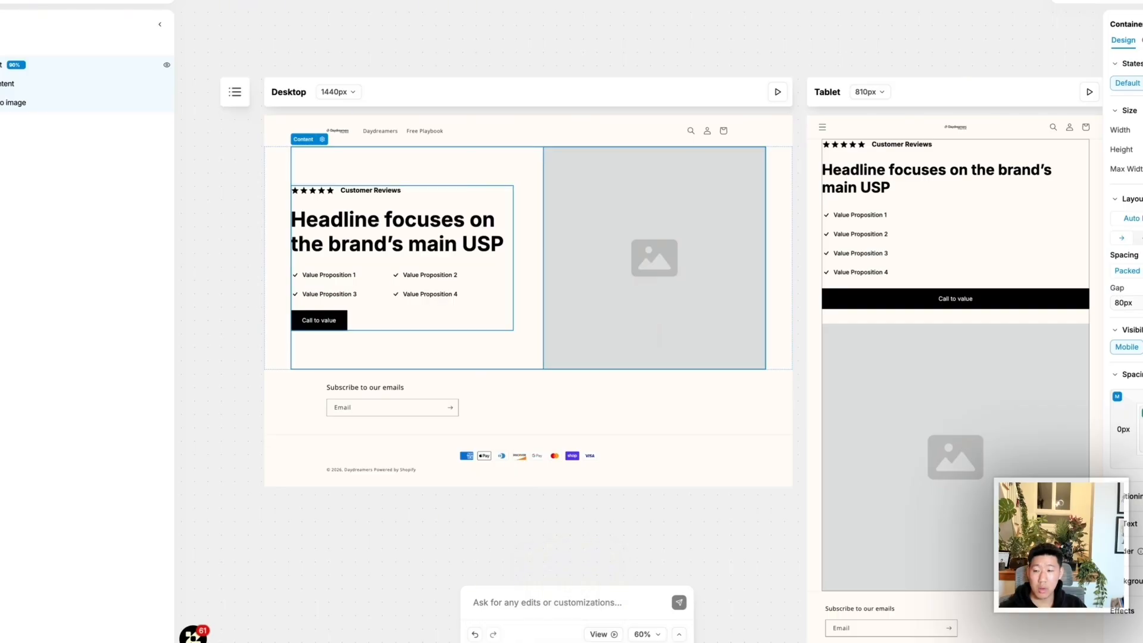
Undo the move of the Content container out of the Hero/1 section and select that container
key(super+z)
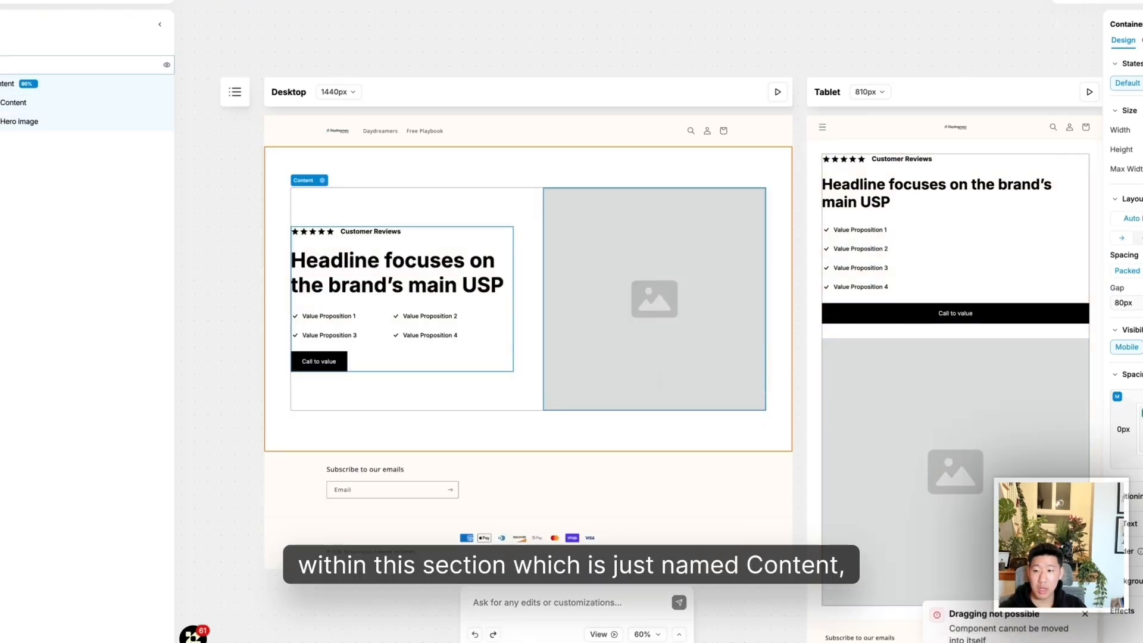
click(24, 65)
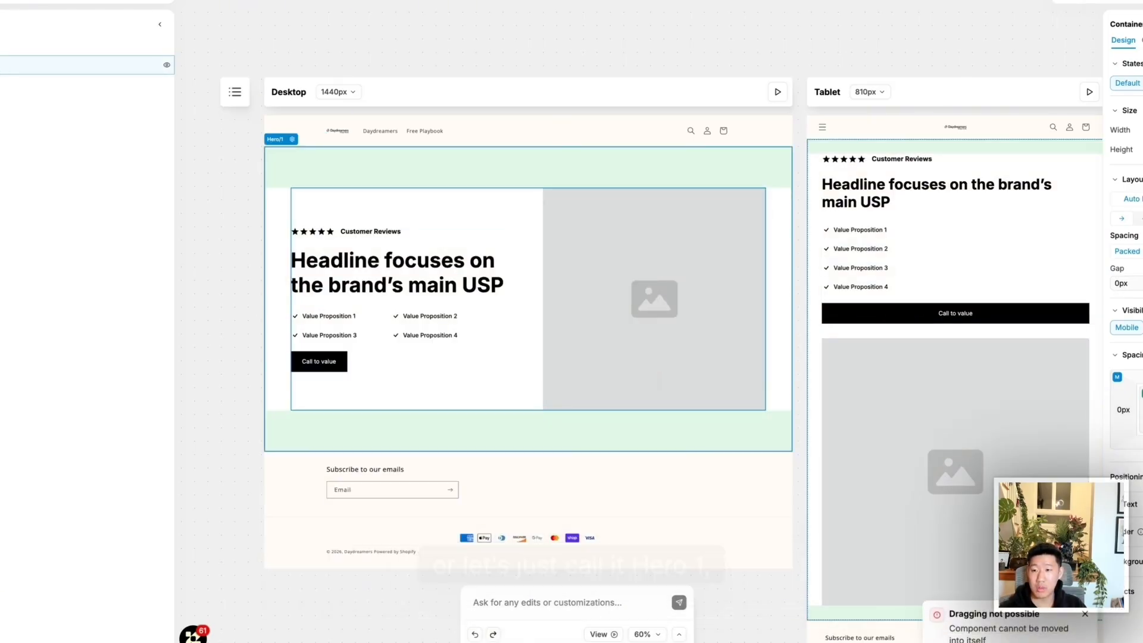
click(7, 84)
click(2, 86)
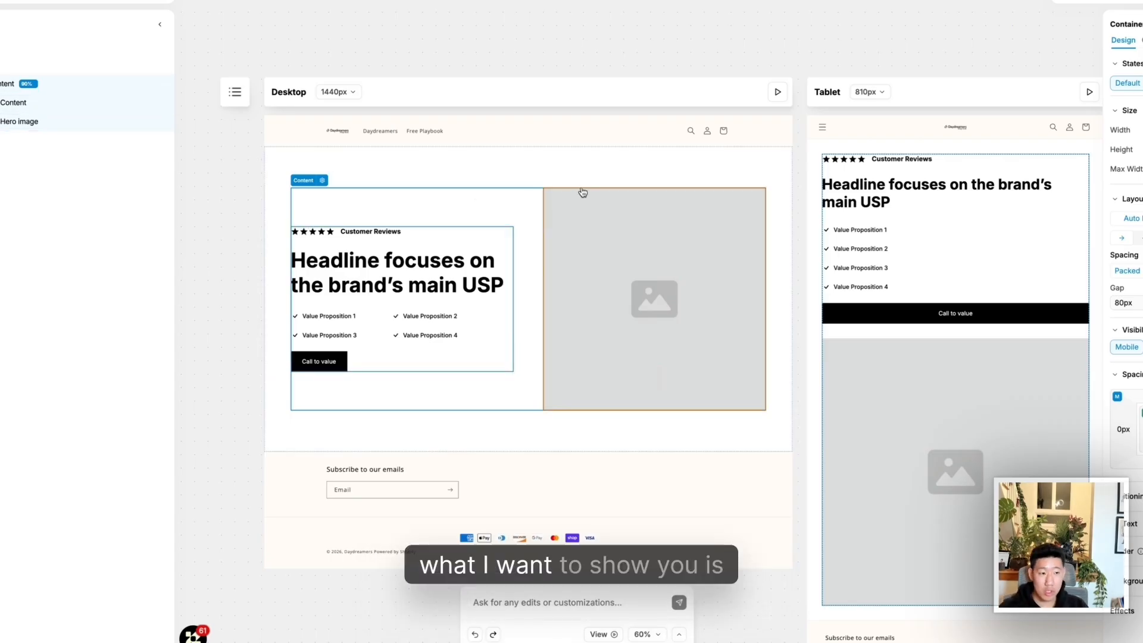
Examine the hero's structure by selecting the section, its outer Content container, the hero image and the inner Content container in turn
ctrl+scroll(385, 211, up, 3)
click(463, 186)
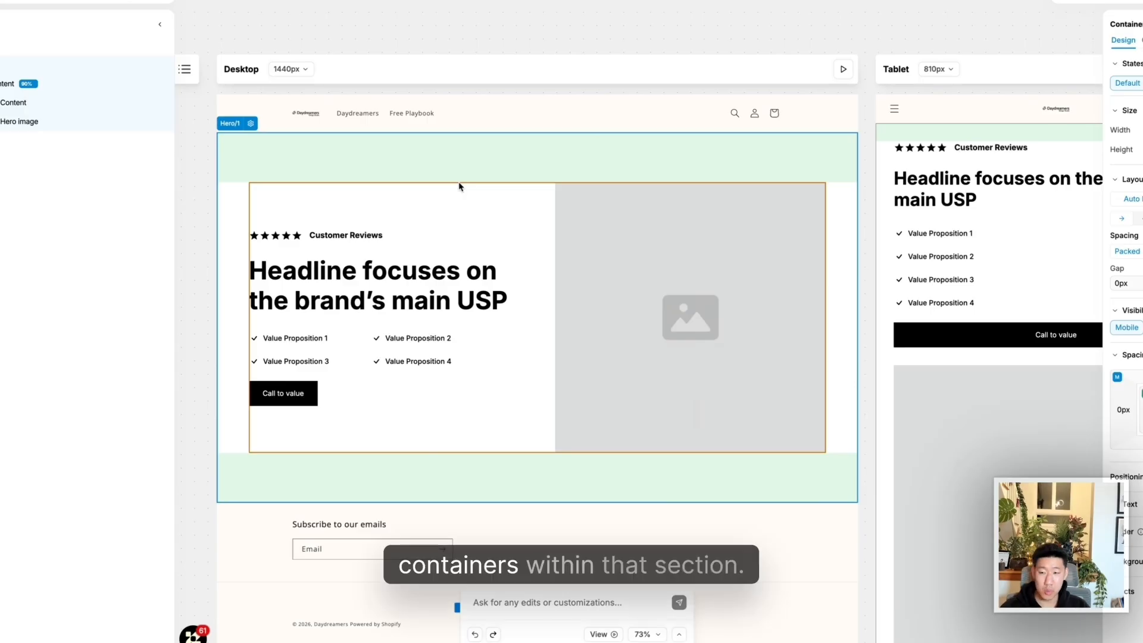
click(41, 102)
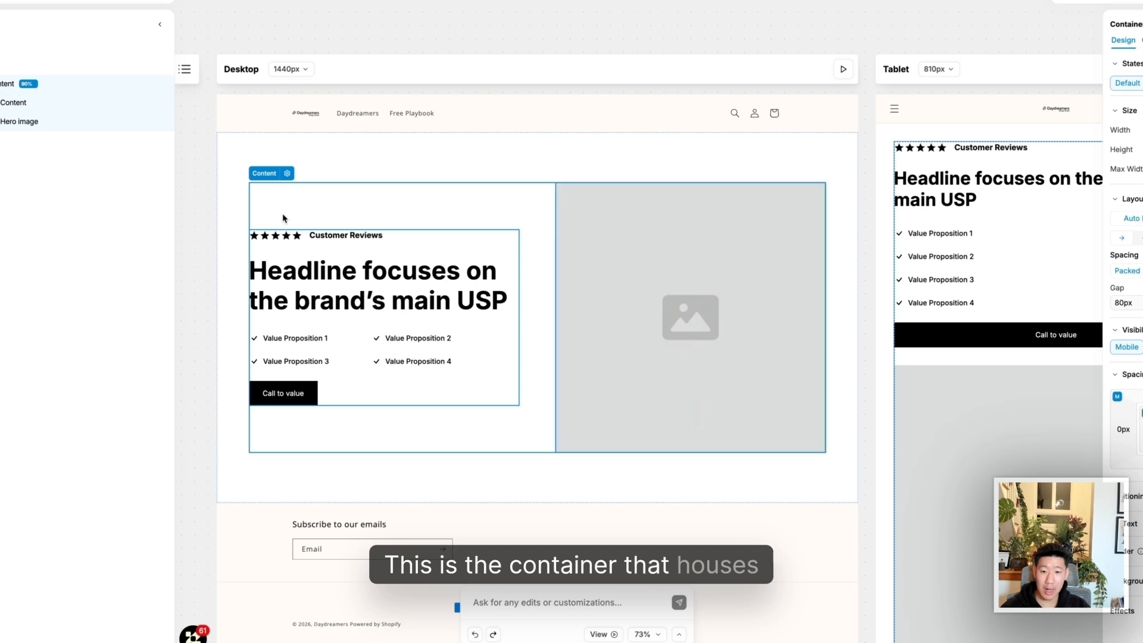
click(741, 254)
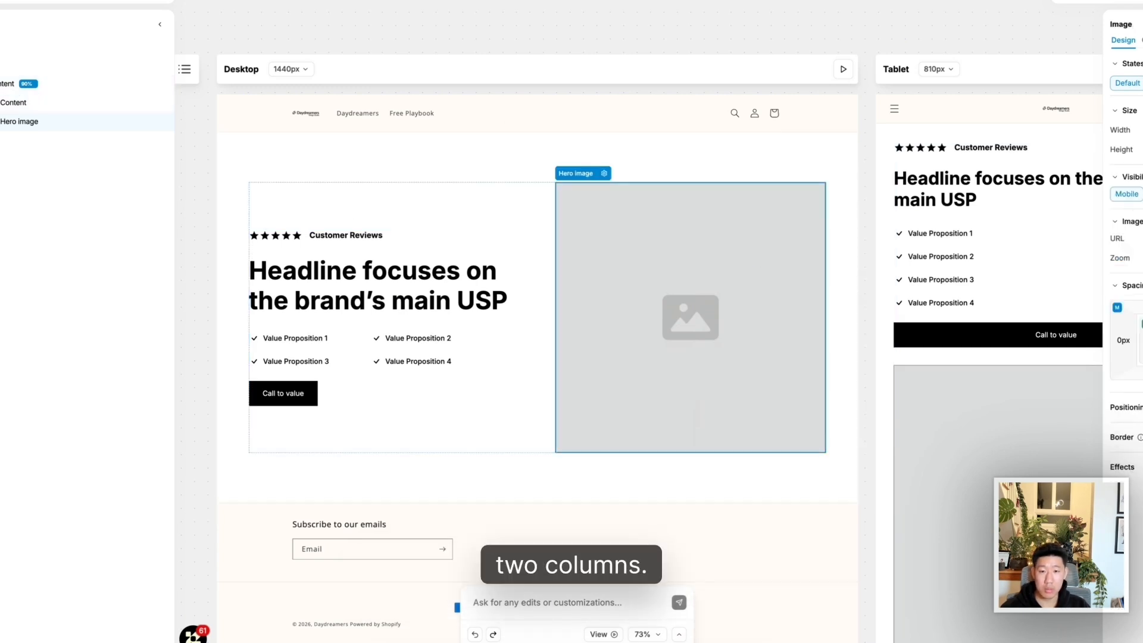
click(466, 229)
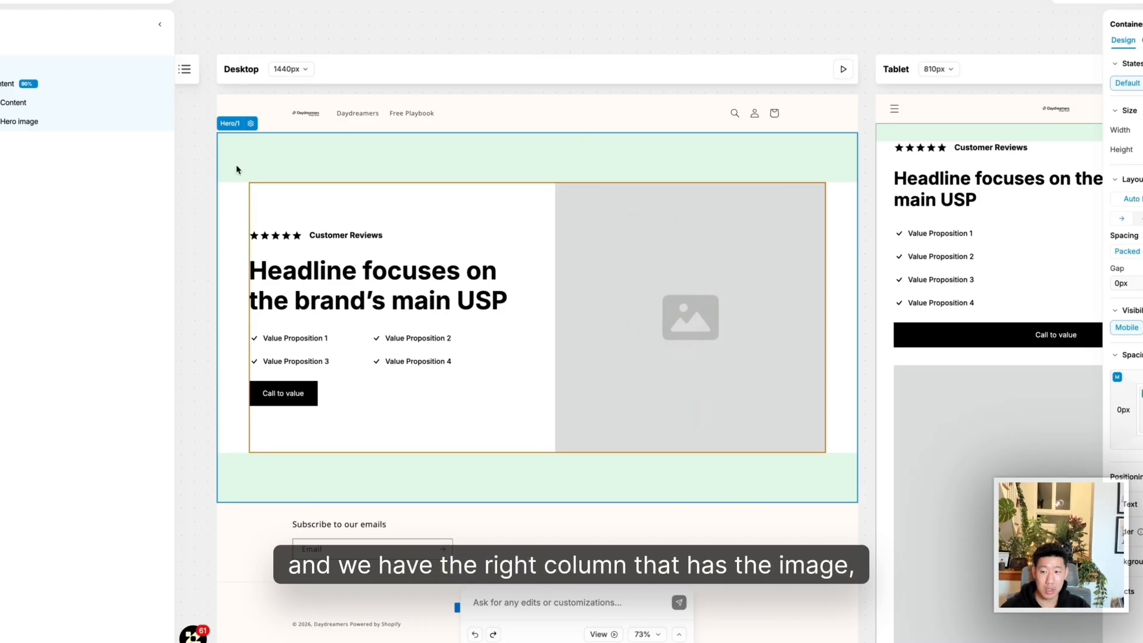
click(24, 102)
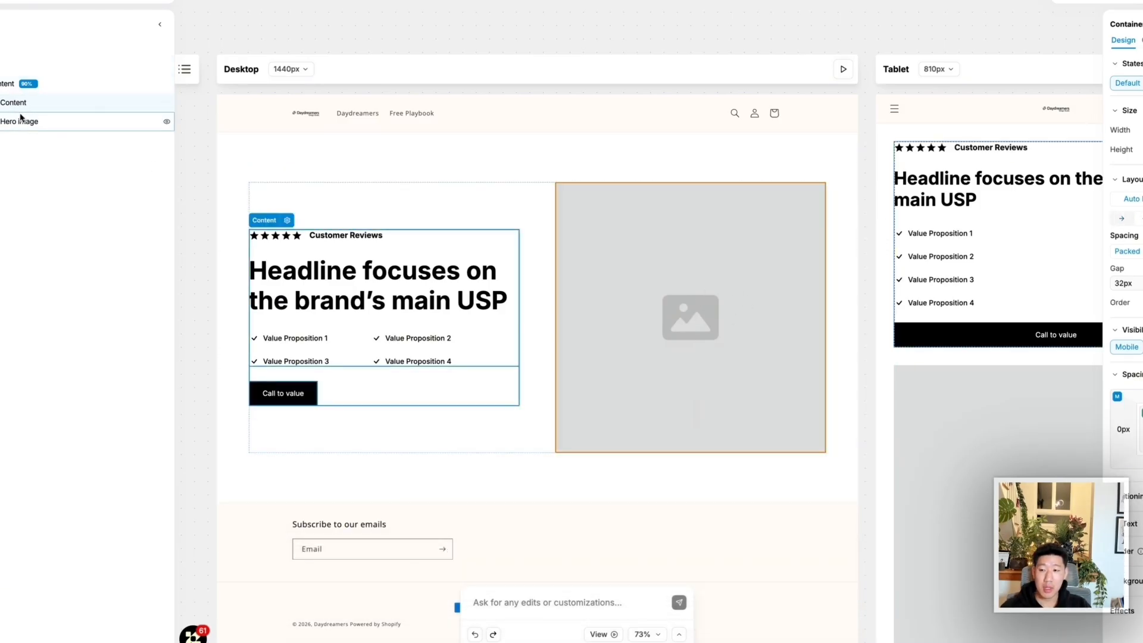
click(3, 84)
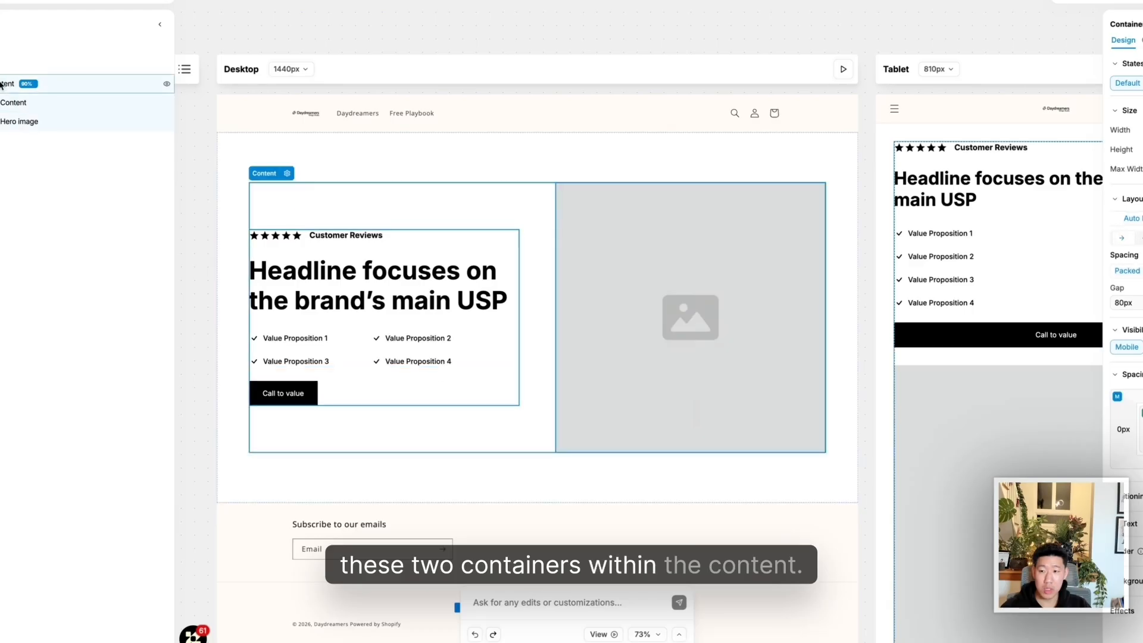
Move the outer Content container out of the Hero/1 section to the page level, and check its inner Content container
drag(2, 84, 1, 59)
click(1, 65)
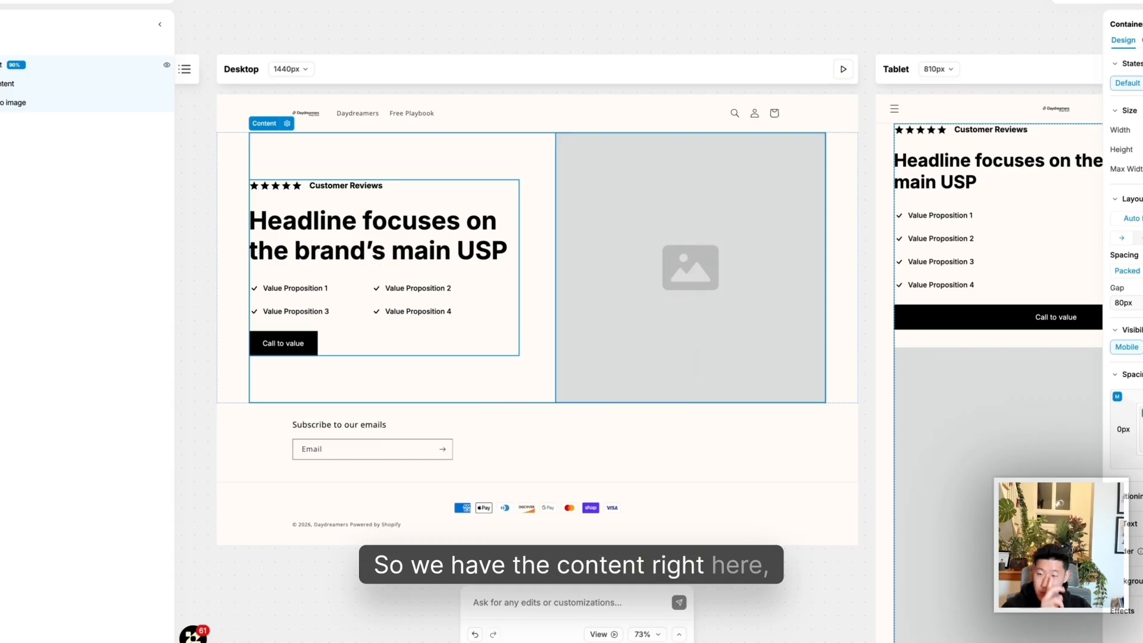
click(2, 83)
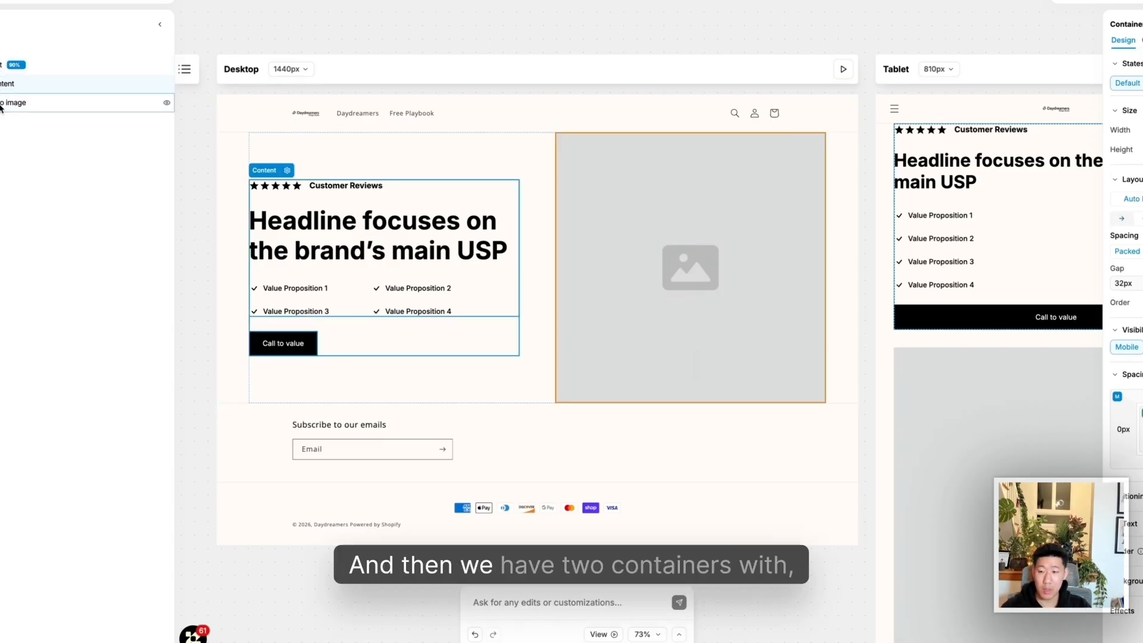
click(1, 65)
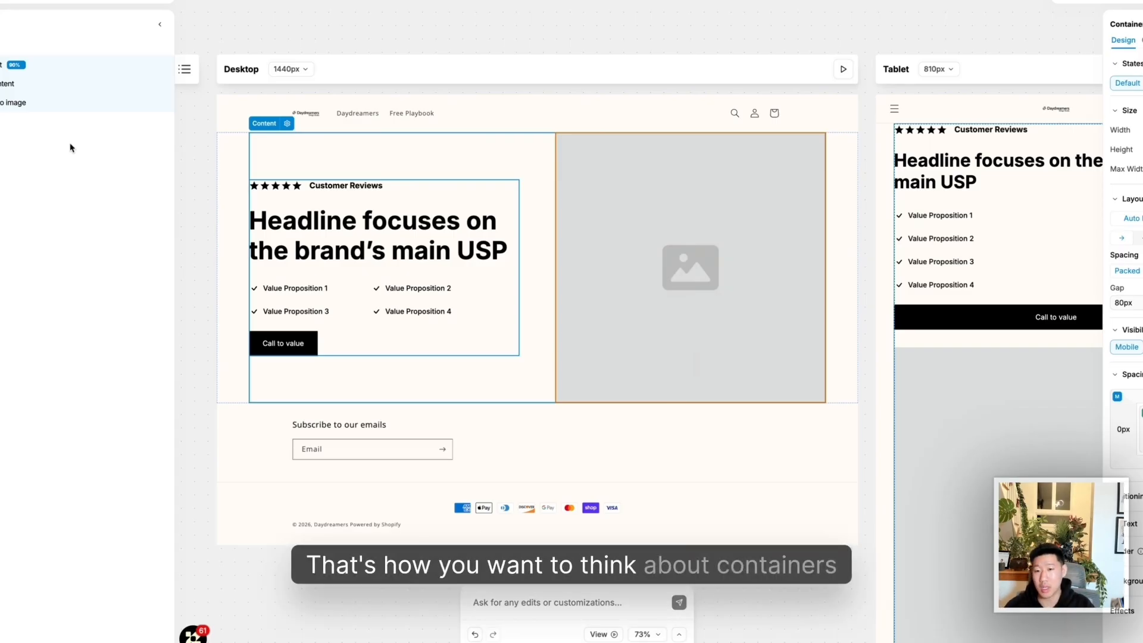
Switch the outer Content container that holds the text and hero image to a grid layout
click(511, 251)
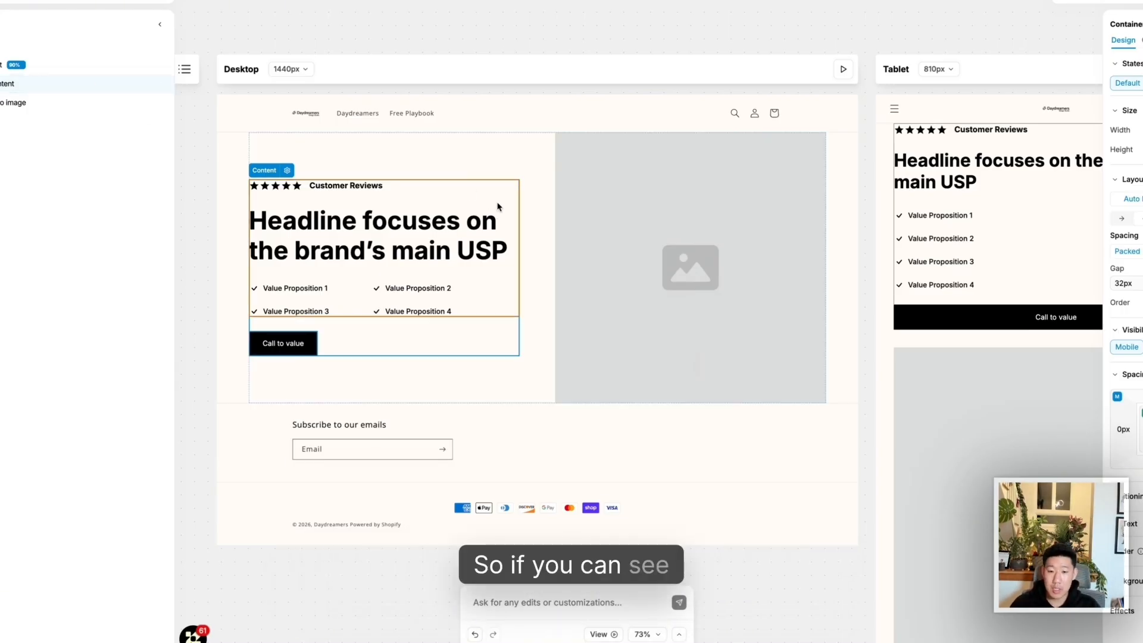
click(477, 165)
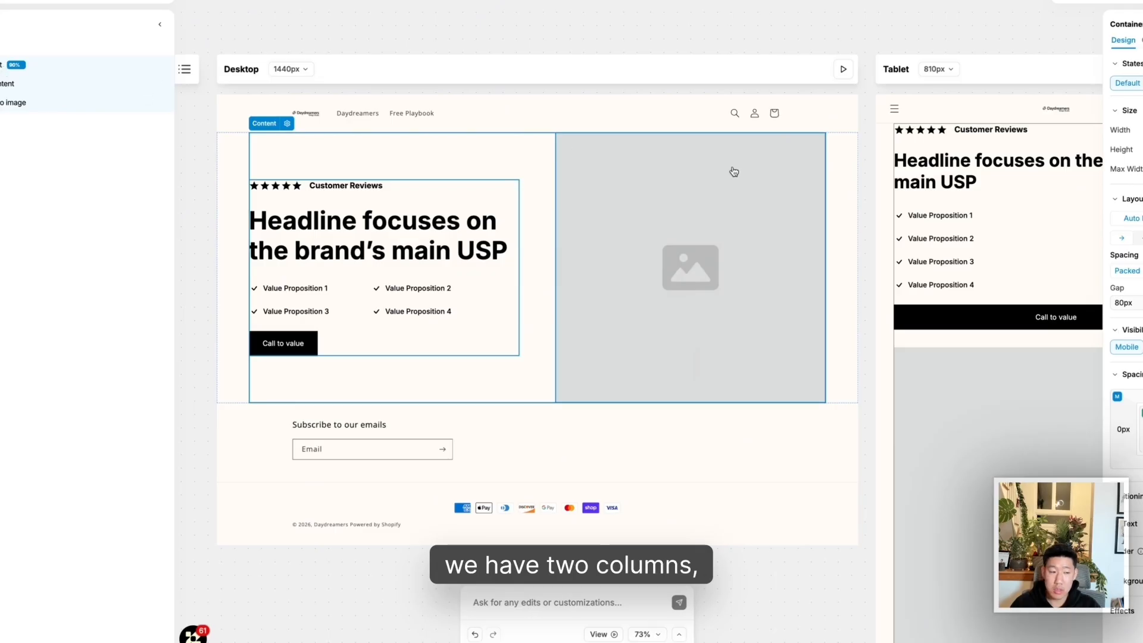
click(1142, 218)
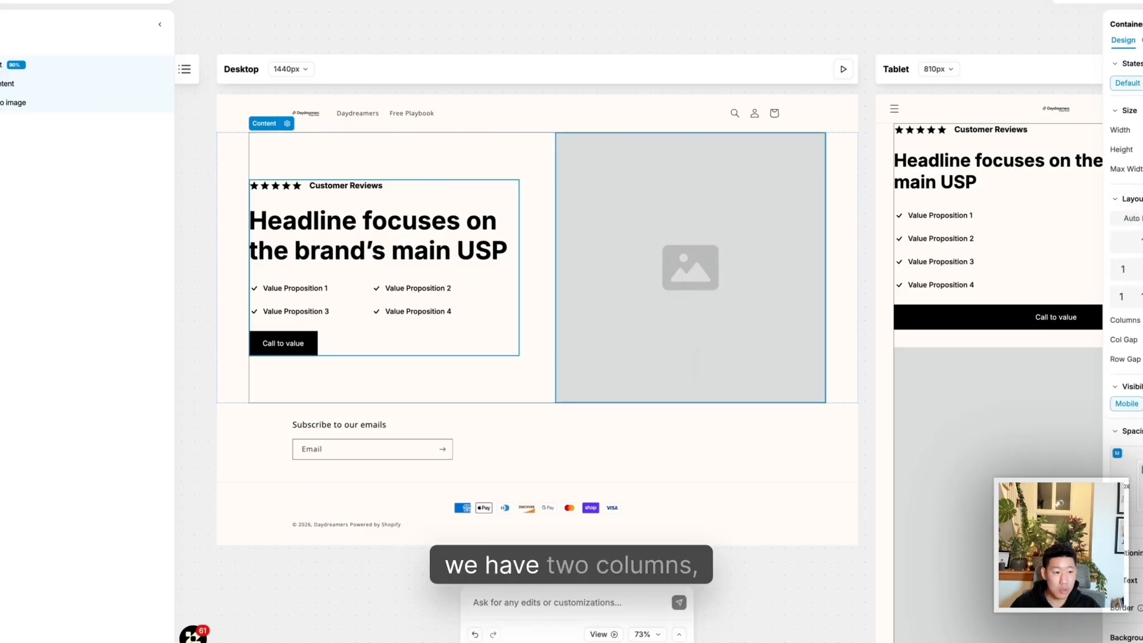
click(683, 226)
click(311, 171)
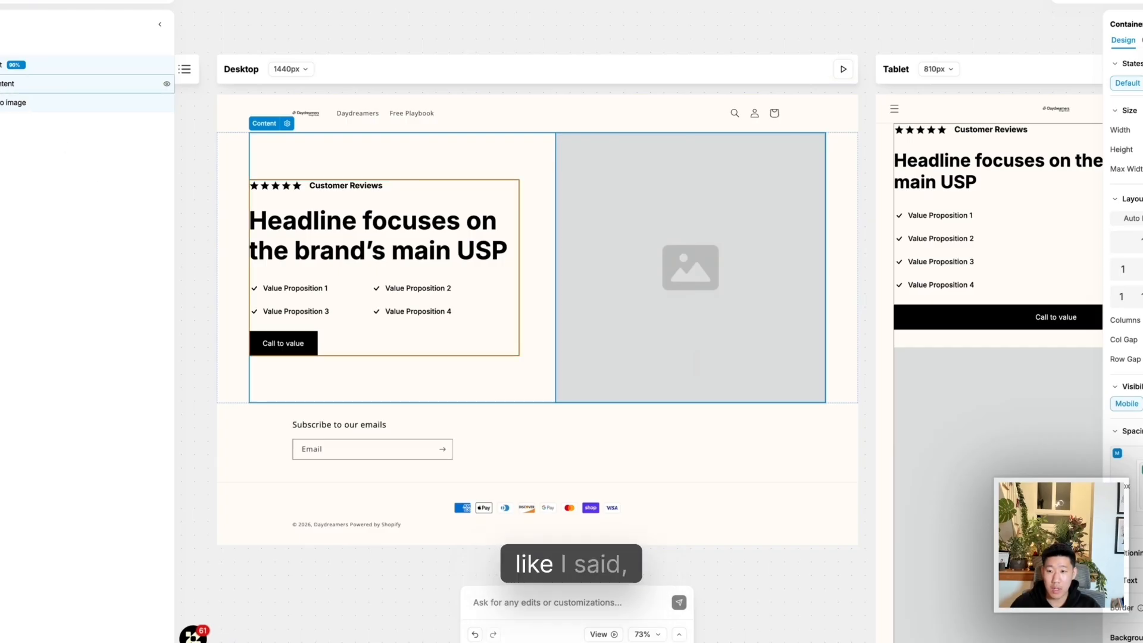
Inspect the layers nested in the text column, from its Content container to the Header container and headline text
click(0, 83)
click(337, 203)
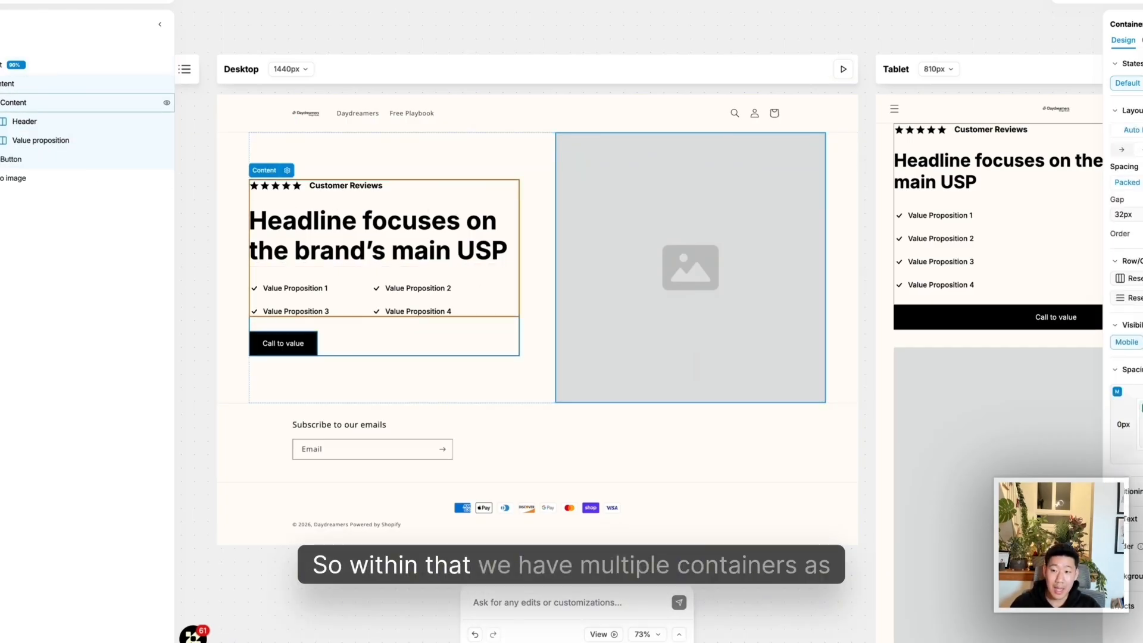
click(499, 236)
double_click(498, 237)
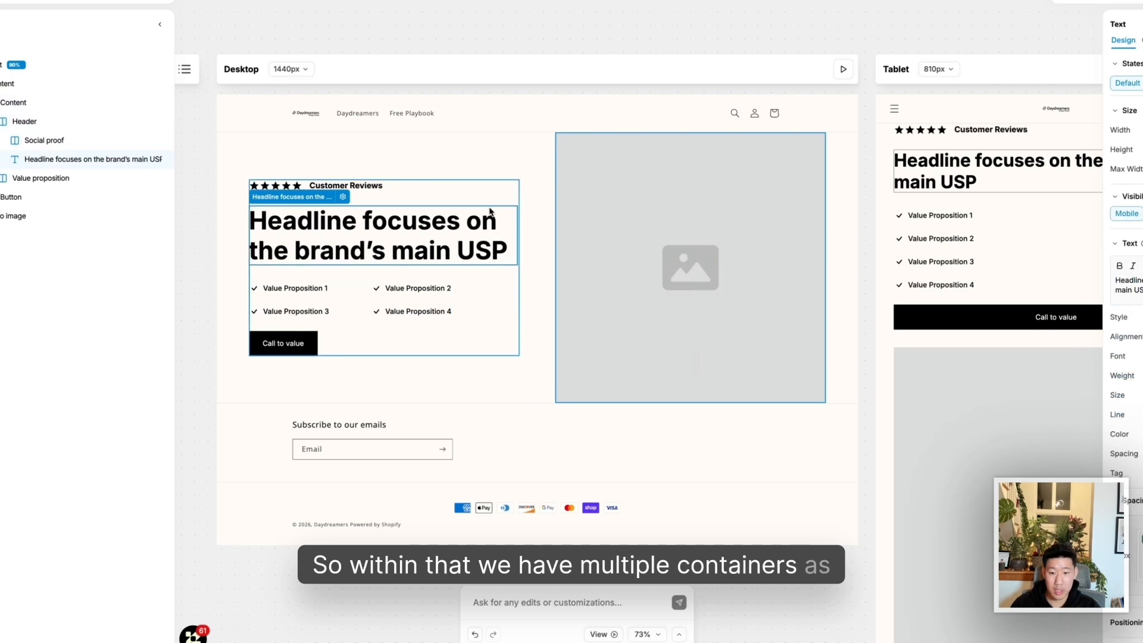
click(487, 199)
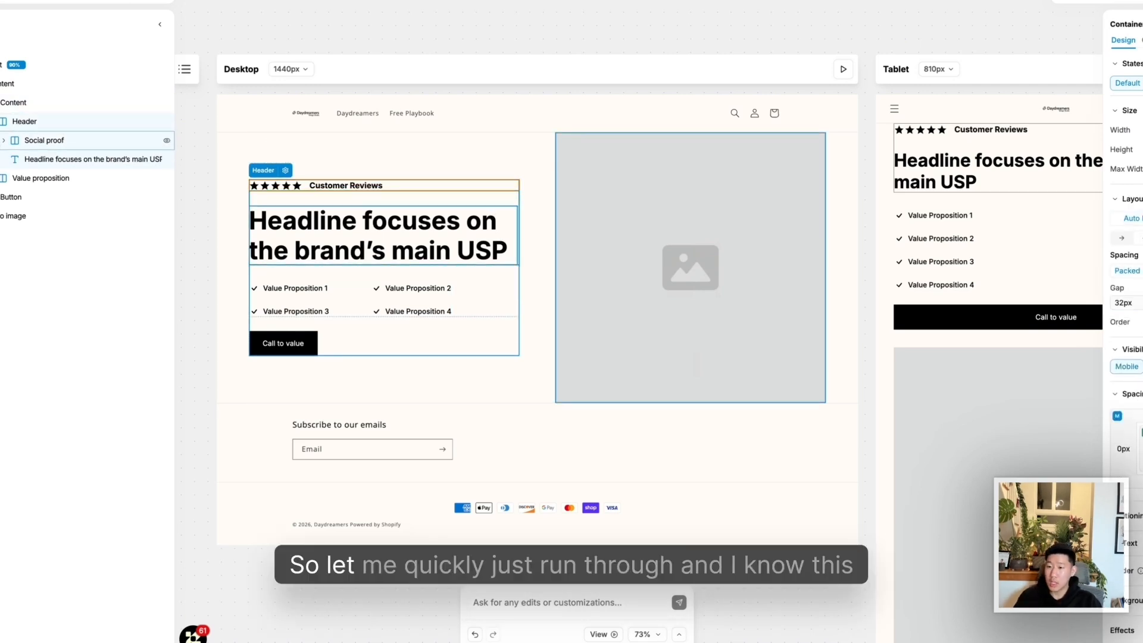
Examine the Rating and Customer Reviews layers inside Social proof and reselect the outer Content container
click(7, 140)
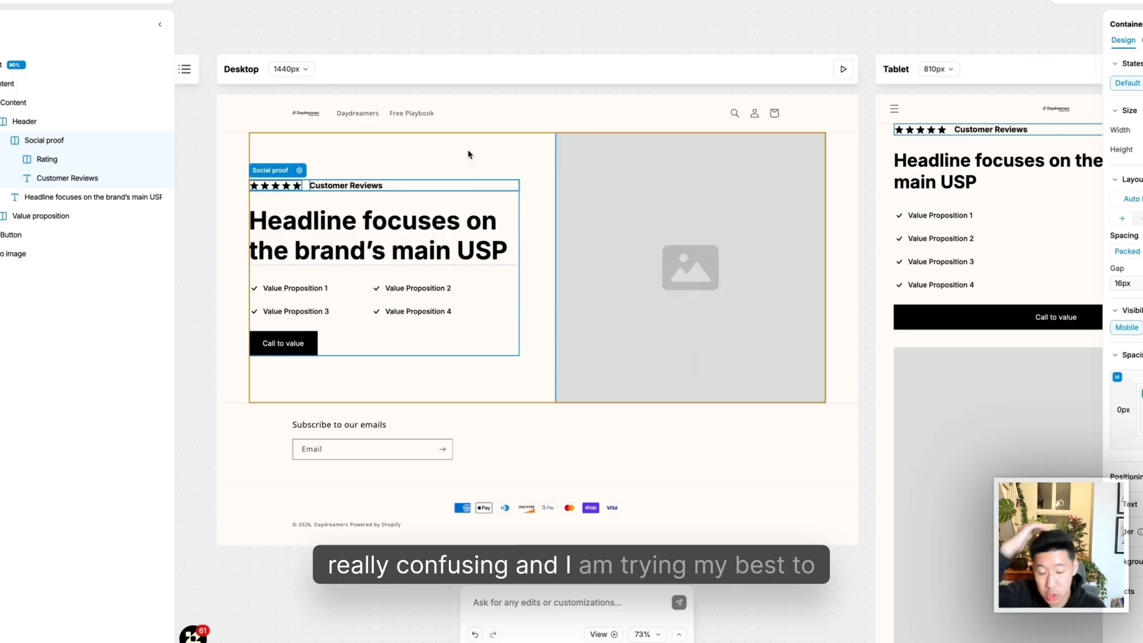
click(483, 170)
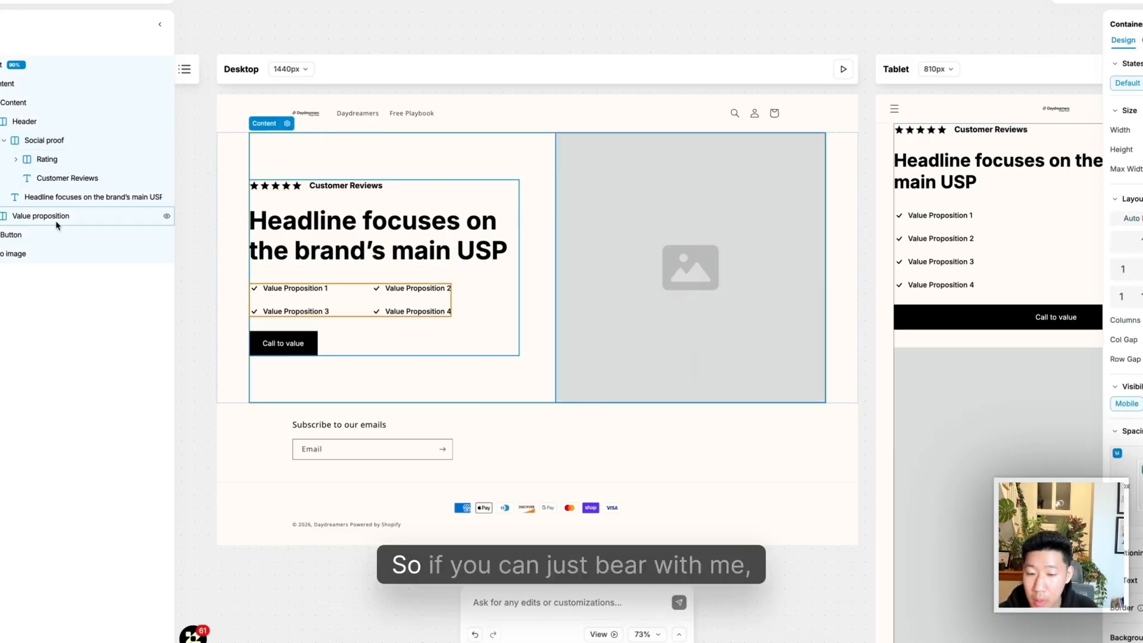
click(3, 140)
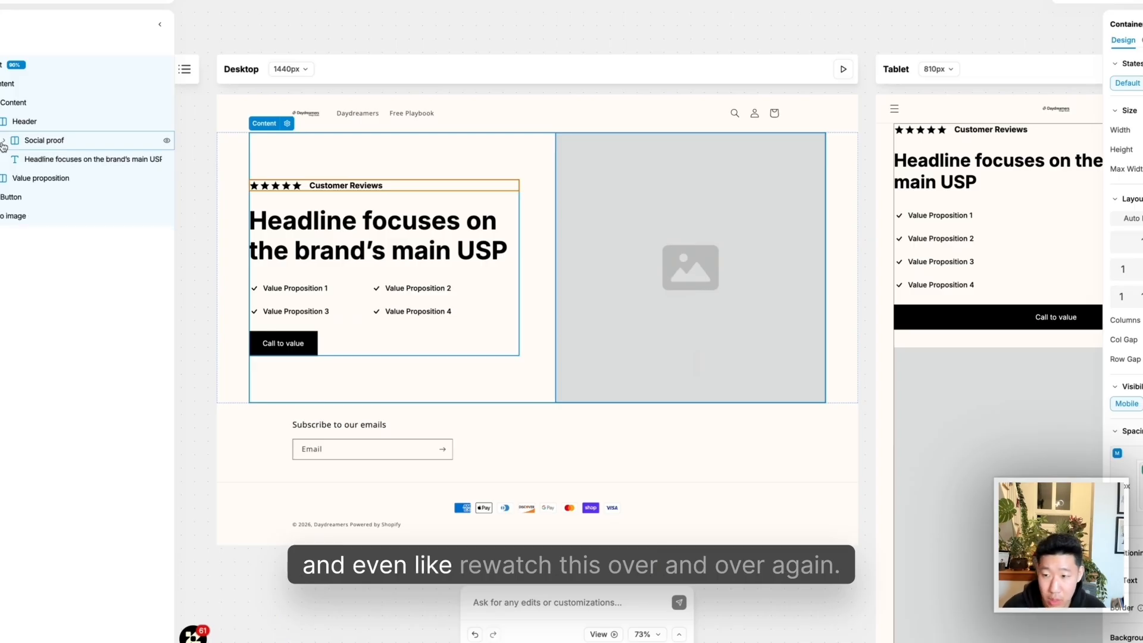
click(4, 141)
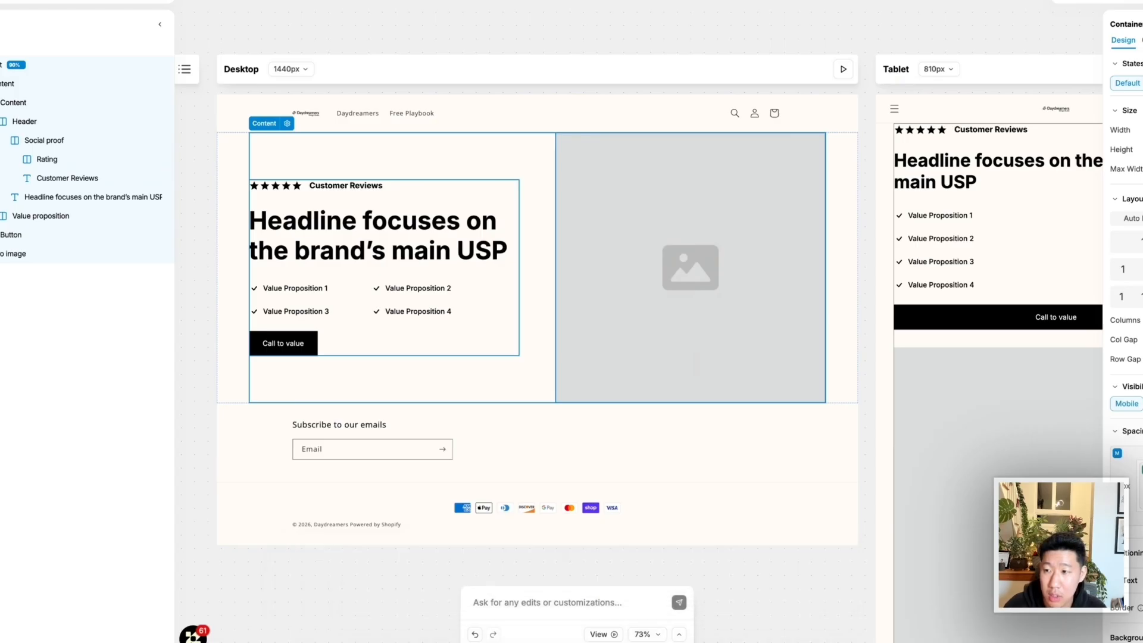
Add the prebuilt Hero section with the "Meet Your New Everyday Essentials" heading and product image below the existing hero content
click(1, 72)
mouse_move(21, 111)
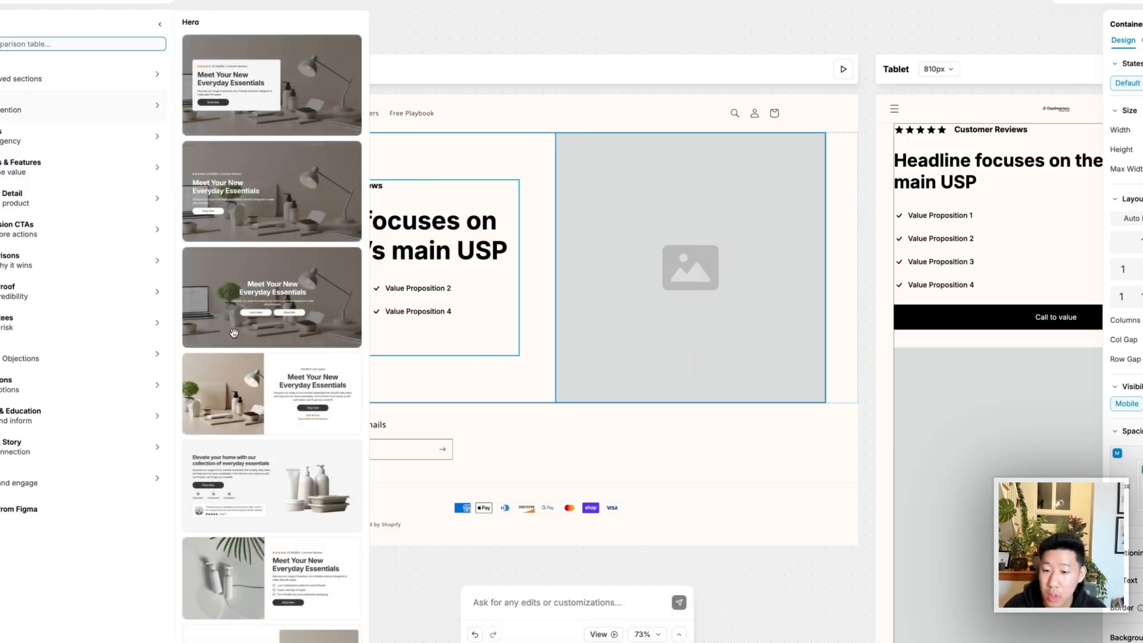
scroll(234, 335, down, 3)
drag(284, 468, 460, 416)
click(463, 433)
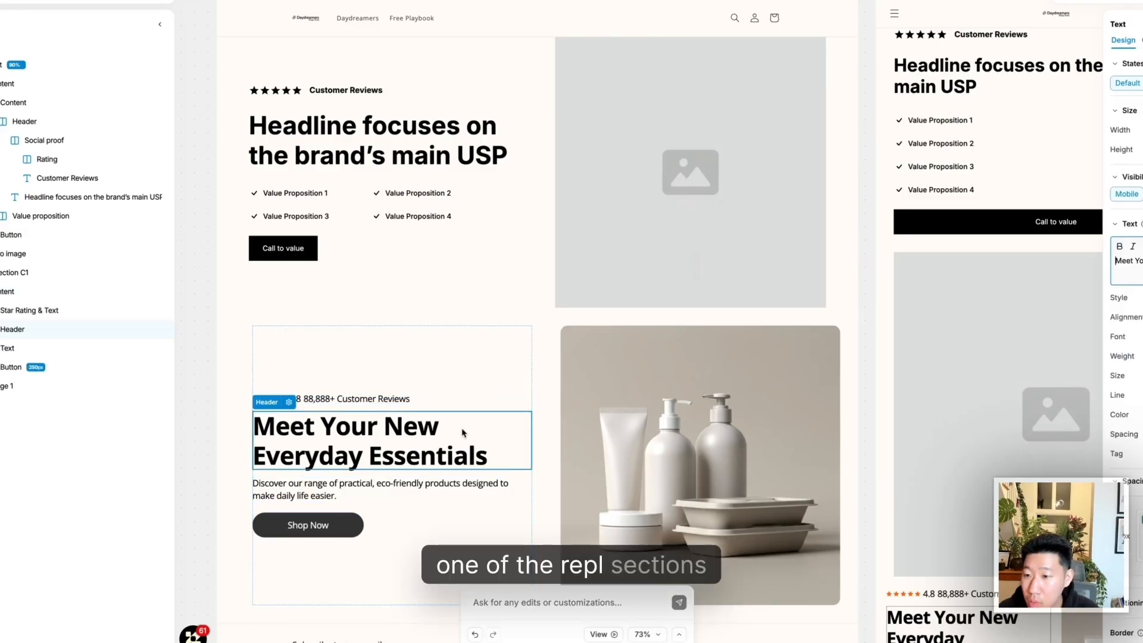
Select the Content container in the added section's text column and view the elements it holds
scroll(444, 288, down, 2)
click(445, 289)
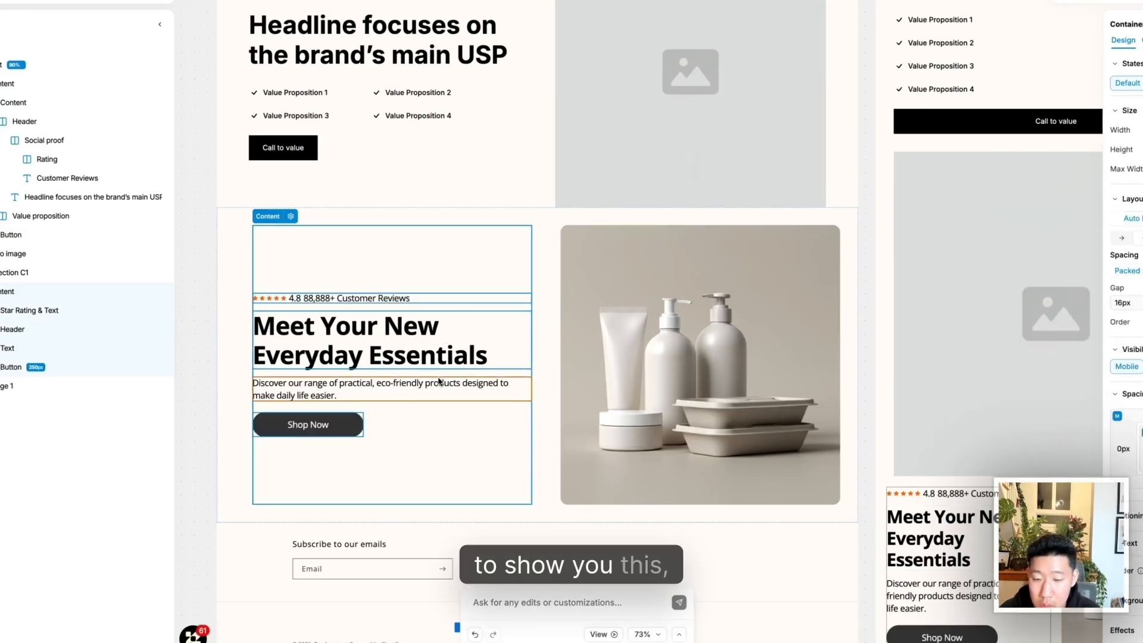
scroll(476, 362, up, 3)
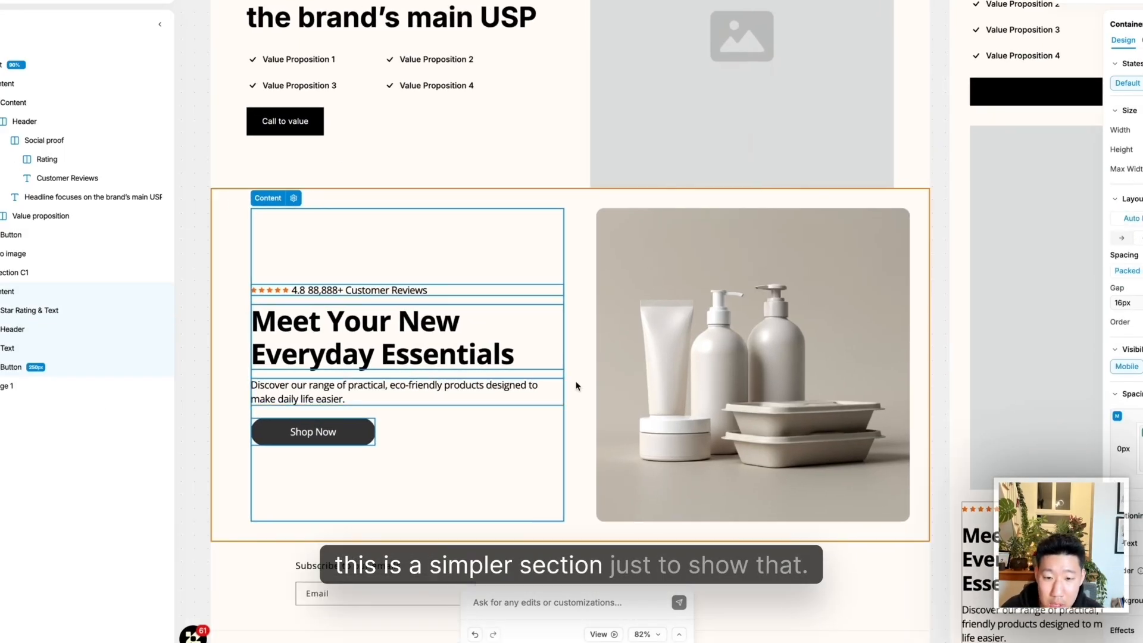
Hide the placeholder hero section above and select Hero Section C1
click(1, 64)
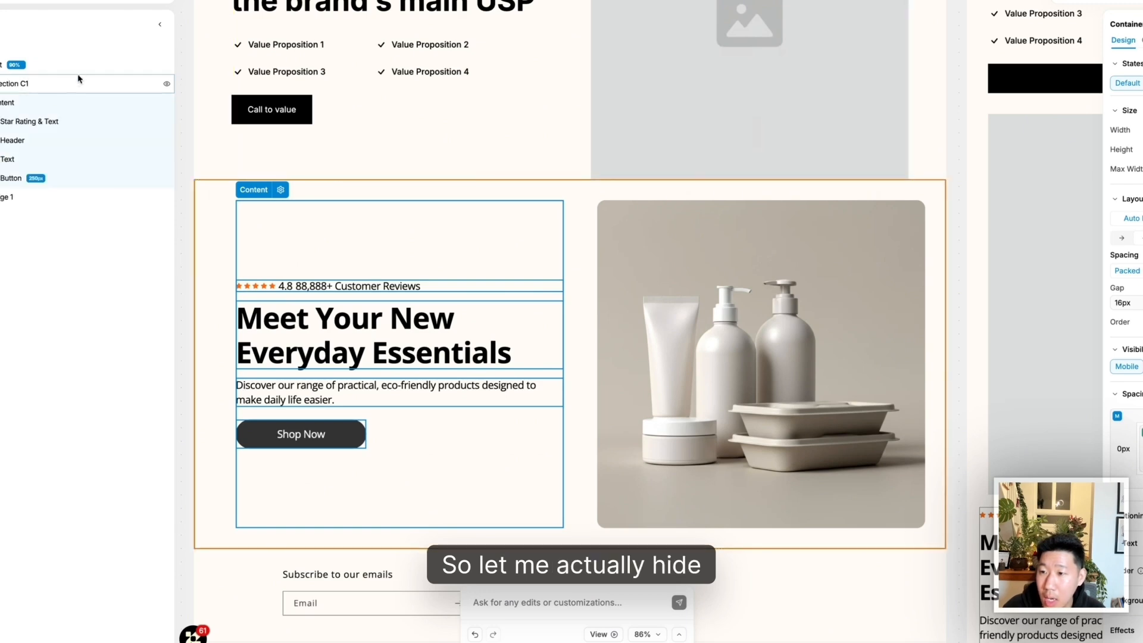
click(170, 66)
click(169, 67)
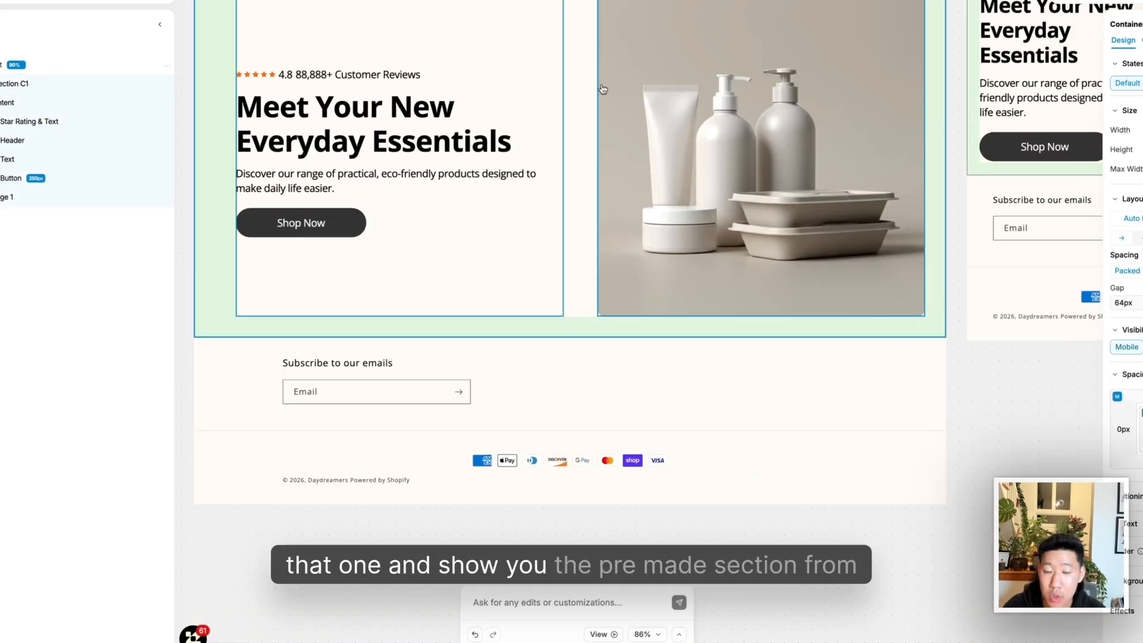
scroll(491, 73, up, 2)
click(573, 206)
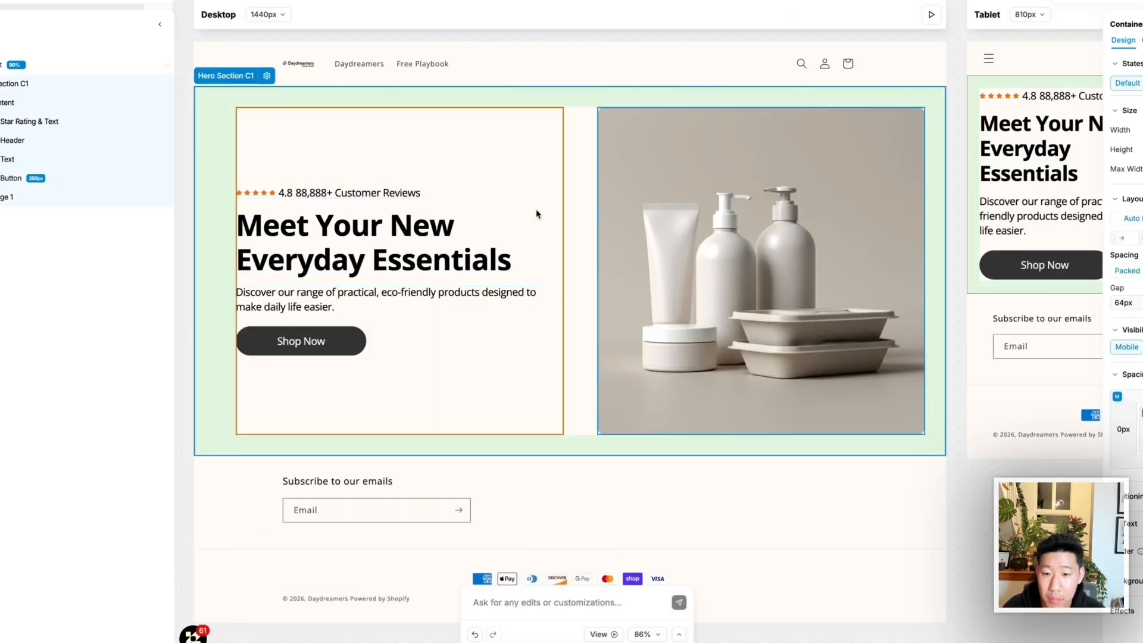
Examine the two layers directly inside Hero Section C1, the Content container and Image 1
click(5, 102)
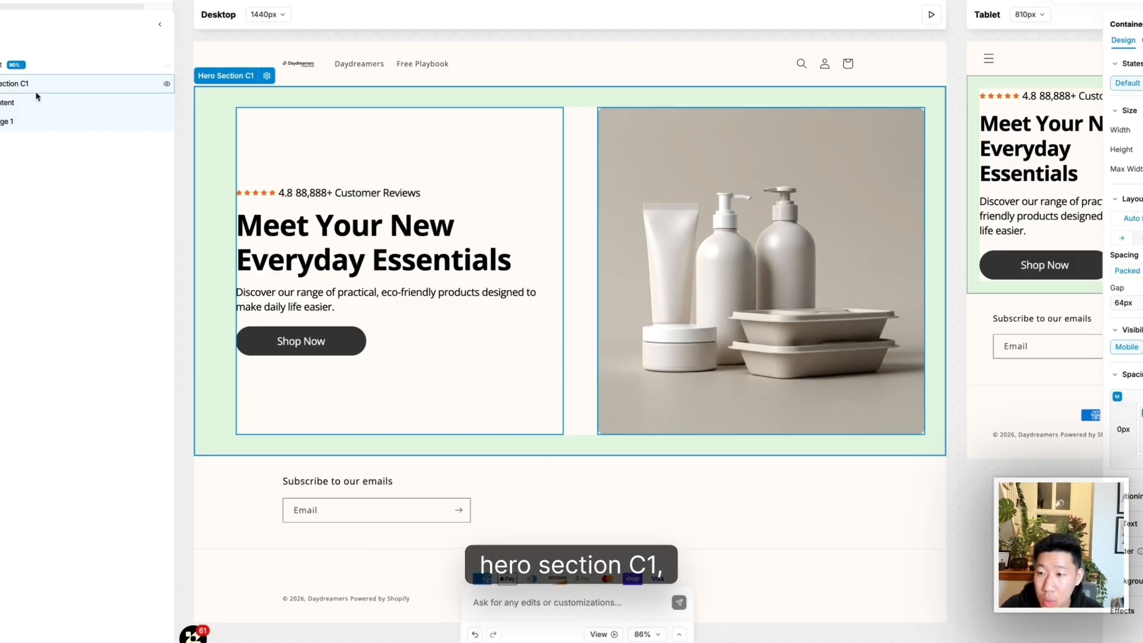
click(8, 102)
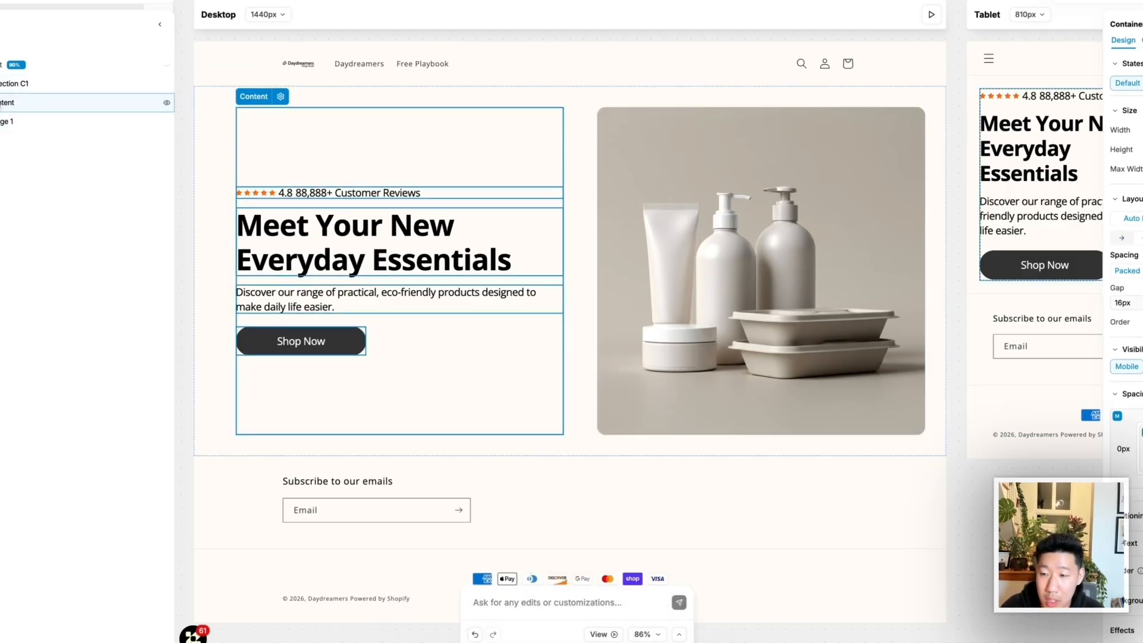
click(7, 121)
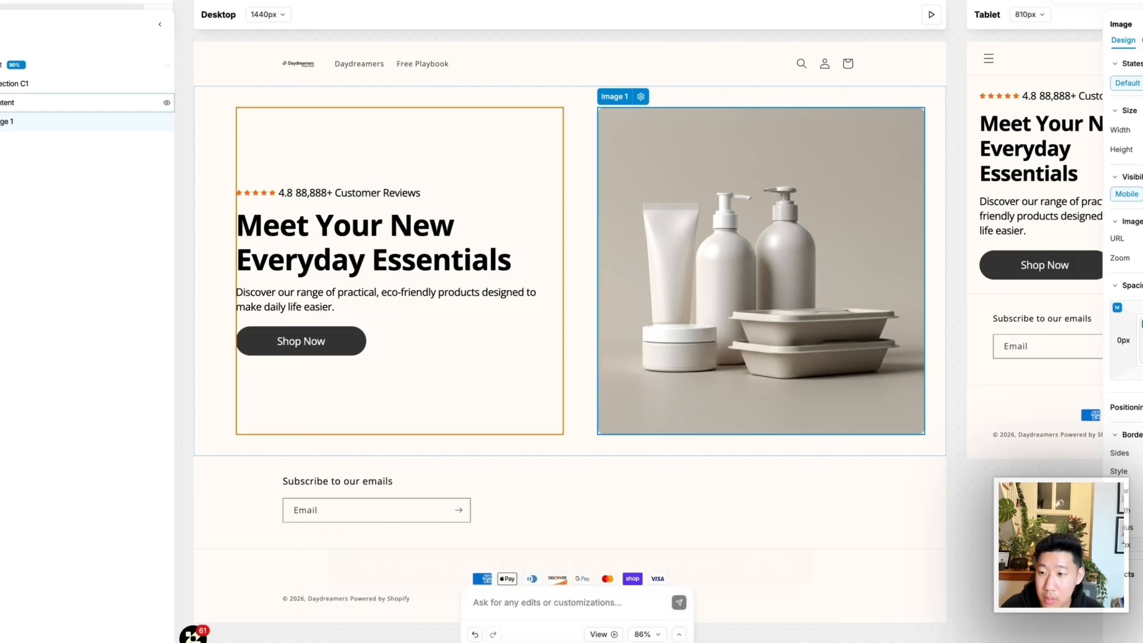
click(2, 103)
Go through the layers inside Content one by one: Star Rating & Text, Header, Text and Button
click(27, 123)
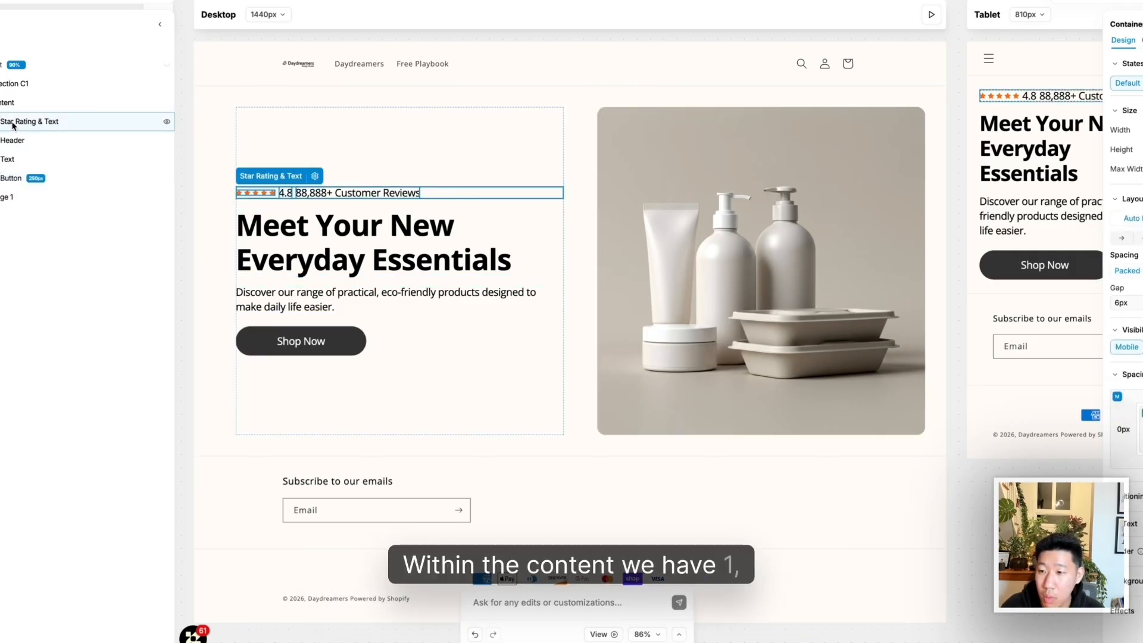
click(12, 141)
click(12, 160)
click(14, 177)
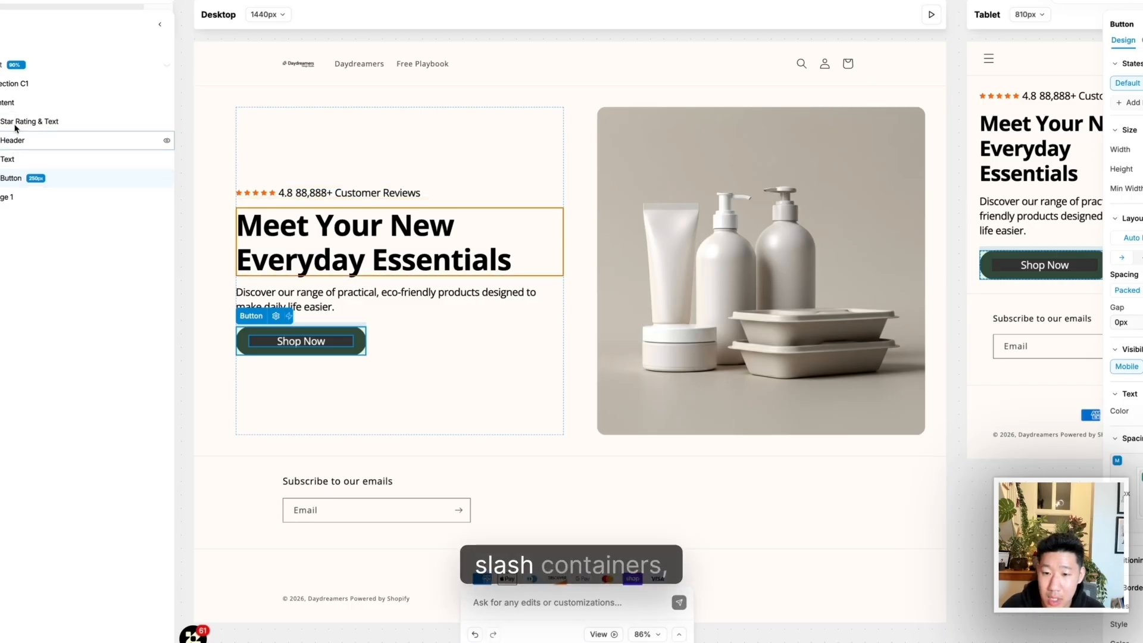
Select the star rating, headline, subheadline and Shop Now button on the canvas to match them with their layers
click(366, 197)
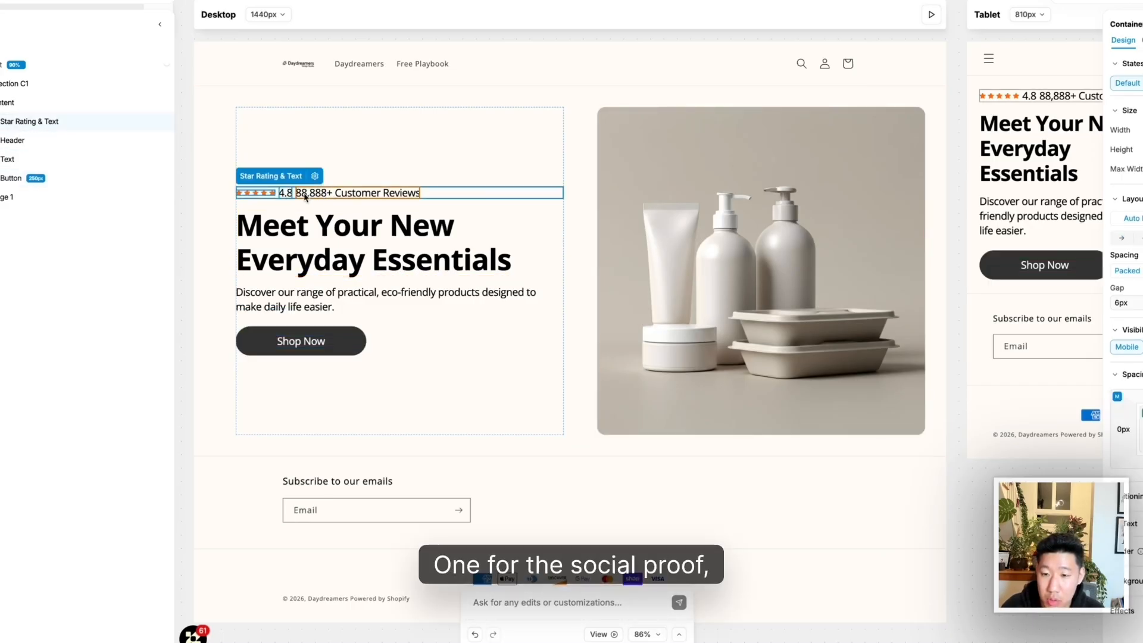
click(305, 232)
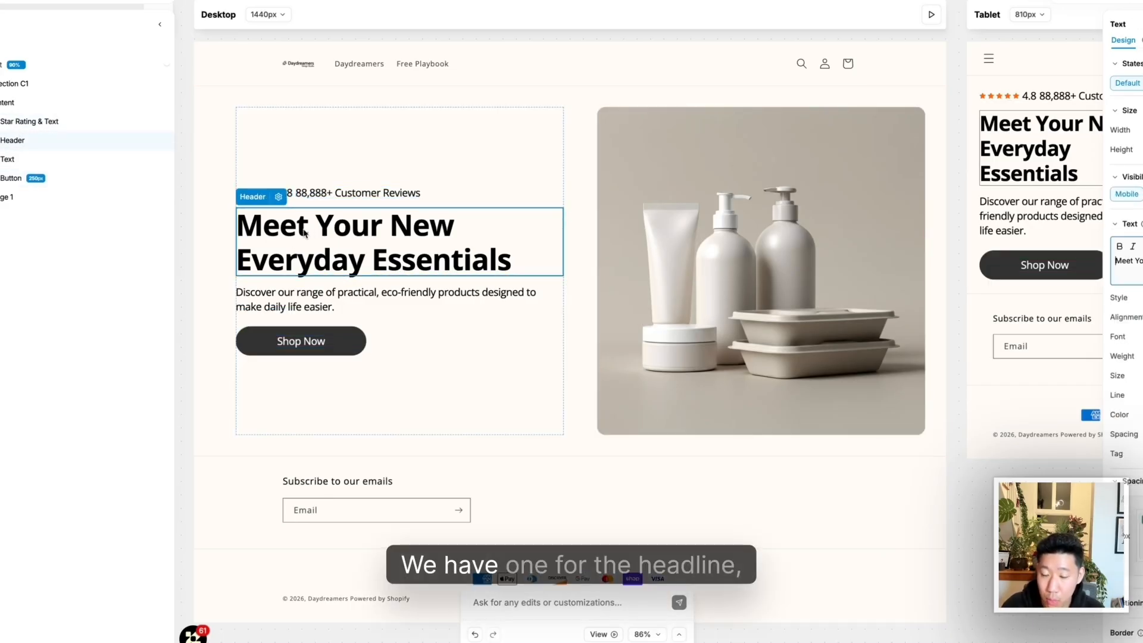
click(321, 304)
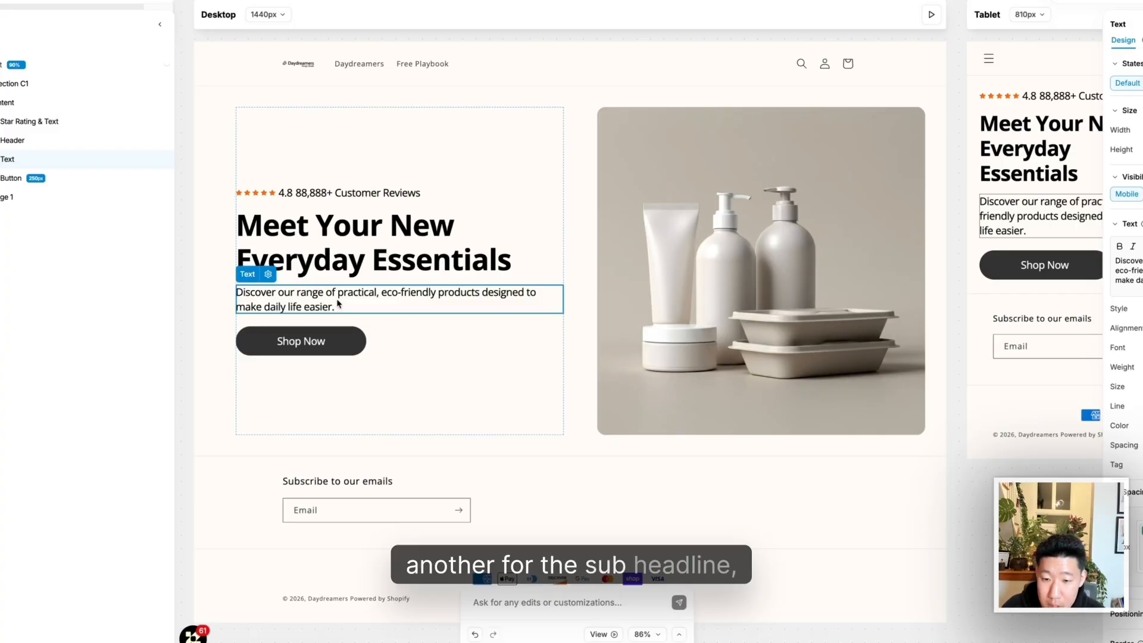
click(316, 338)
Rename the hero's Content container as Left Box and view the elements nested in it
click(8, 103)
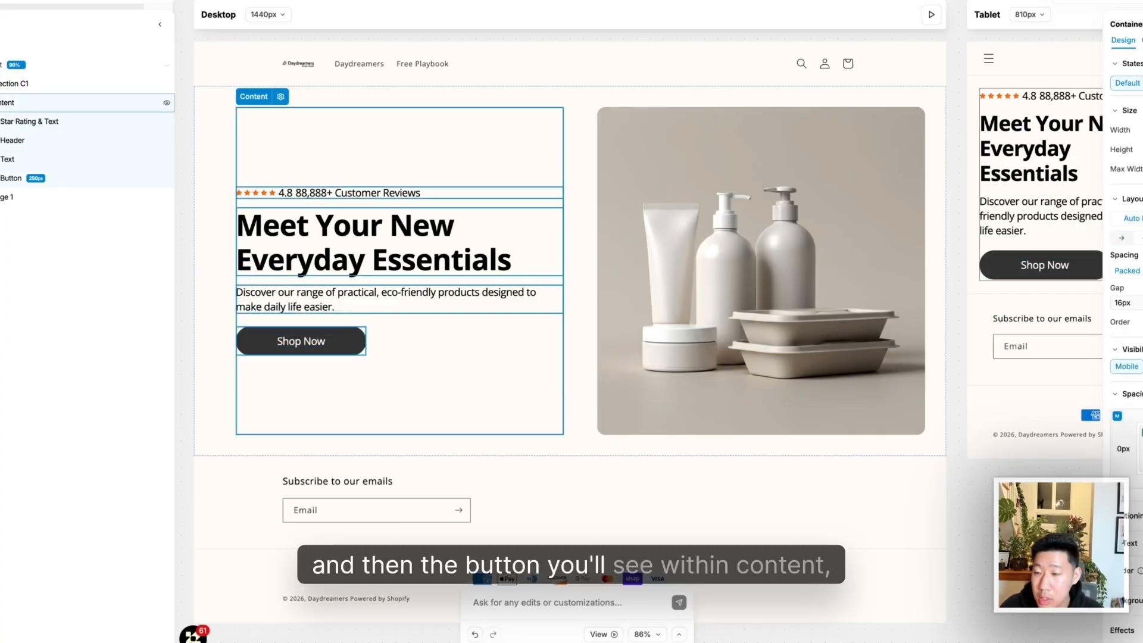
double_click(13, 104)
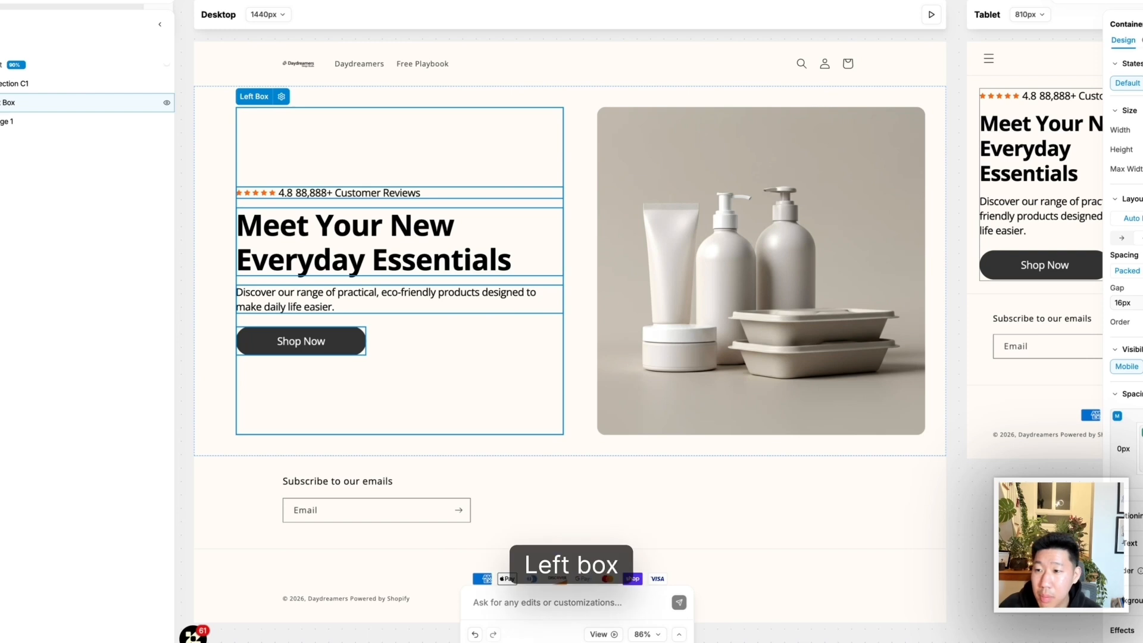
click(1, 103)
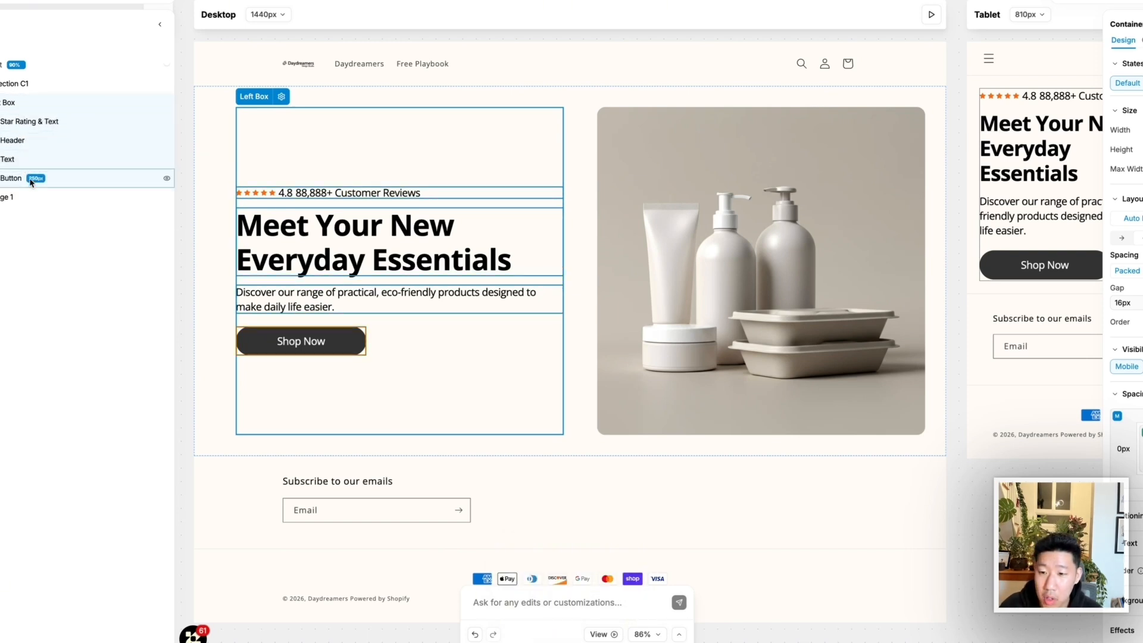
click(16, 127)
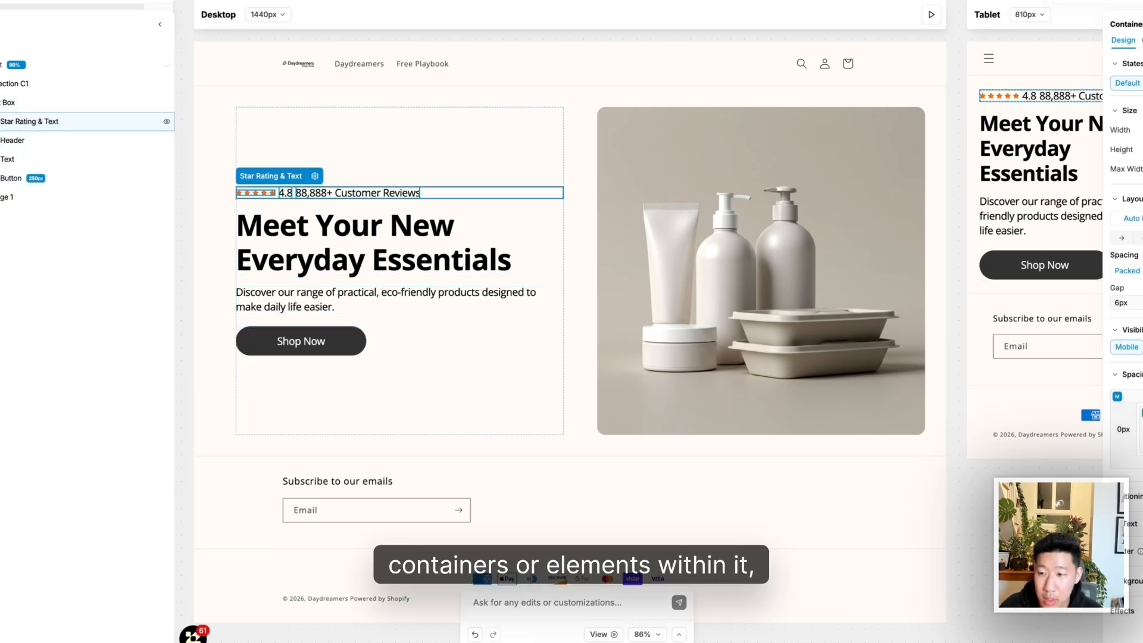
click(12, 105)
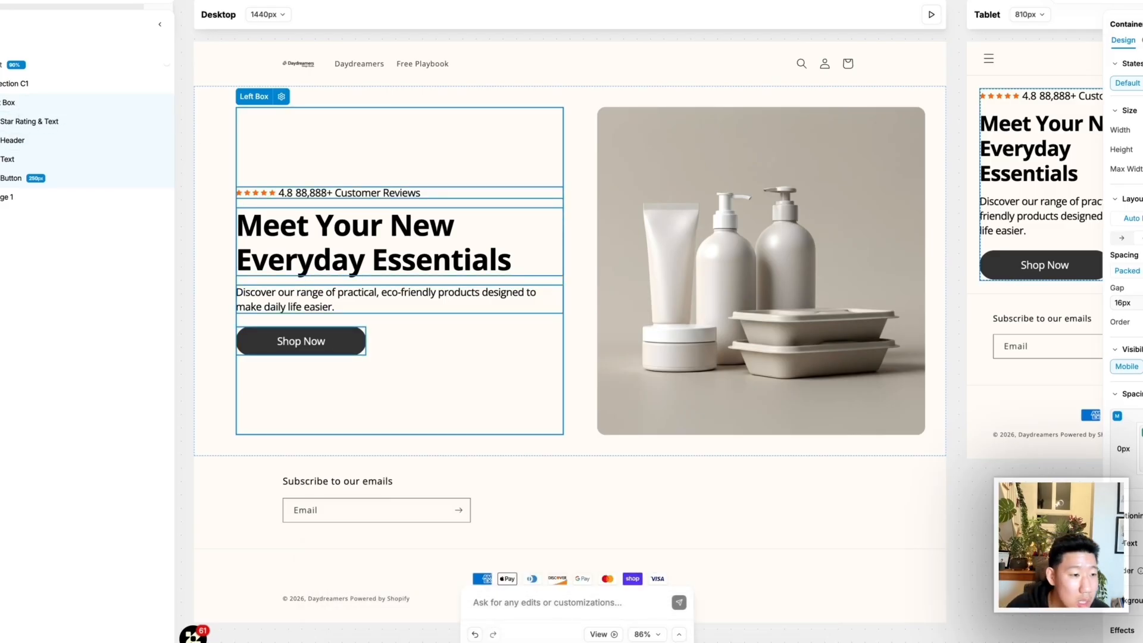
Switch the Left Box container's layout to horizontal and return it to vertical
click(1125, 241)
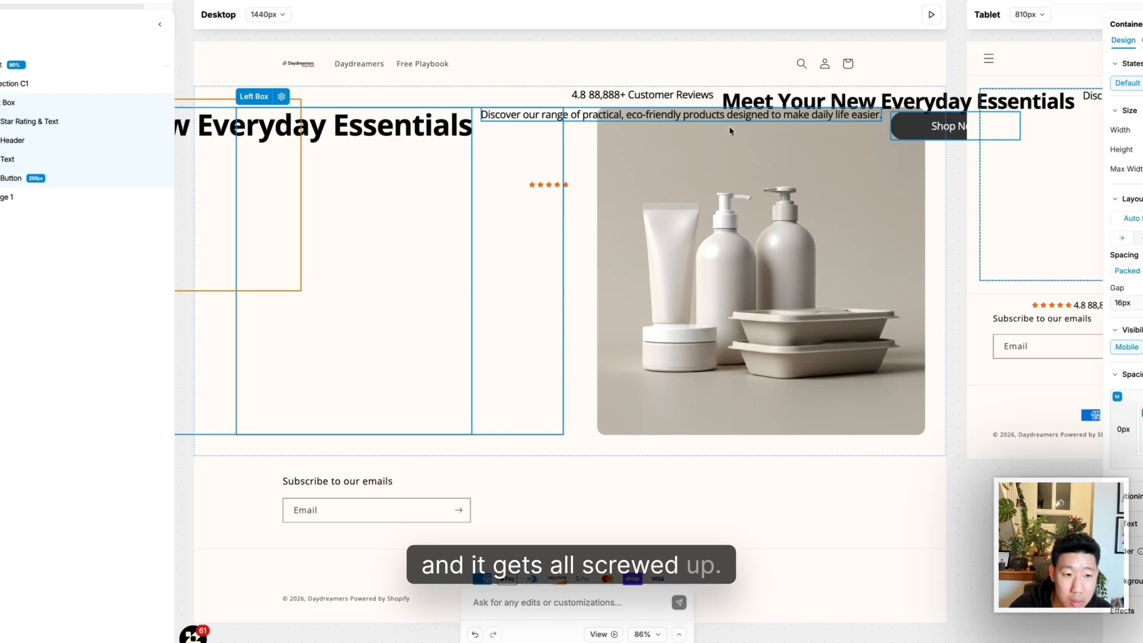
scroll(312, 179, left, 1)
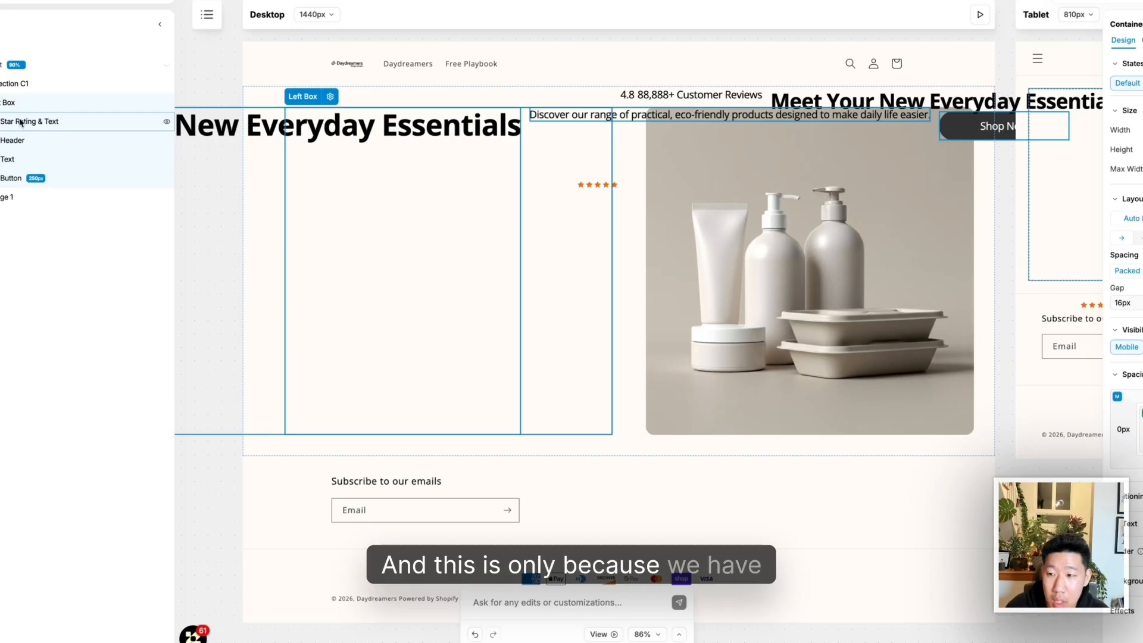
click(12, 158)
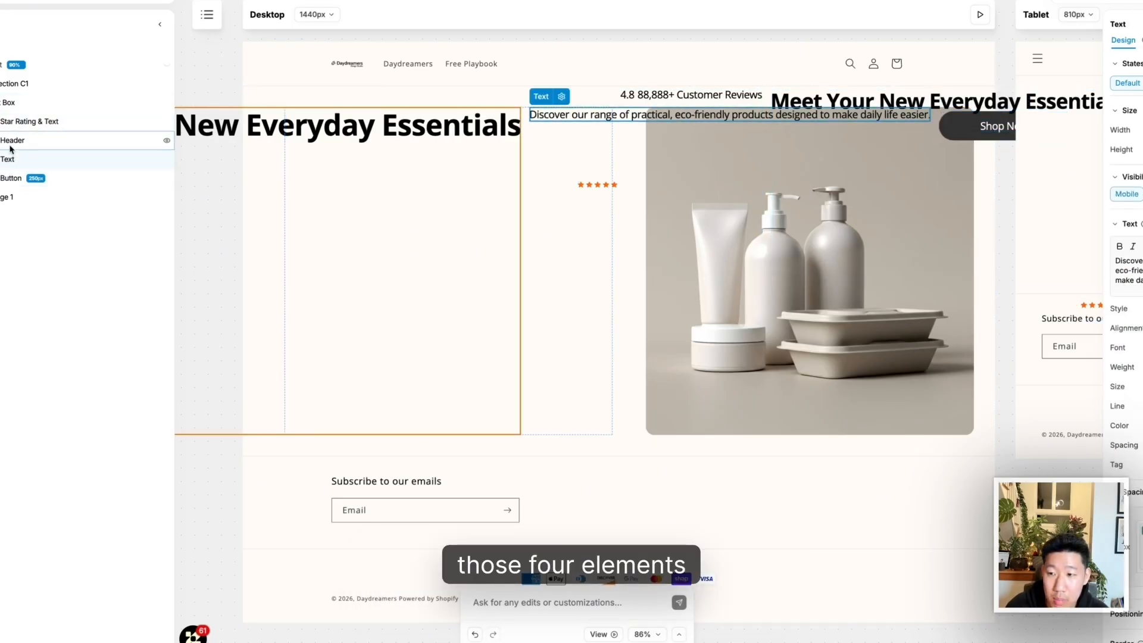
click(5, 103)
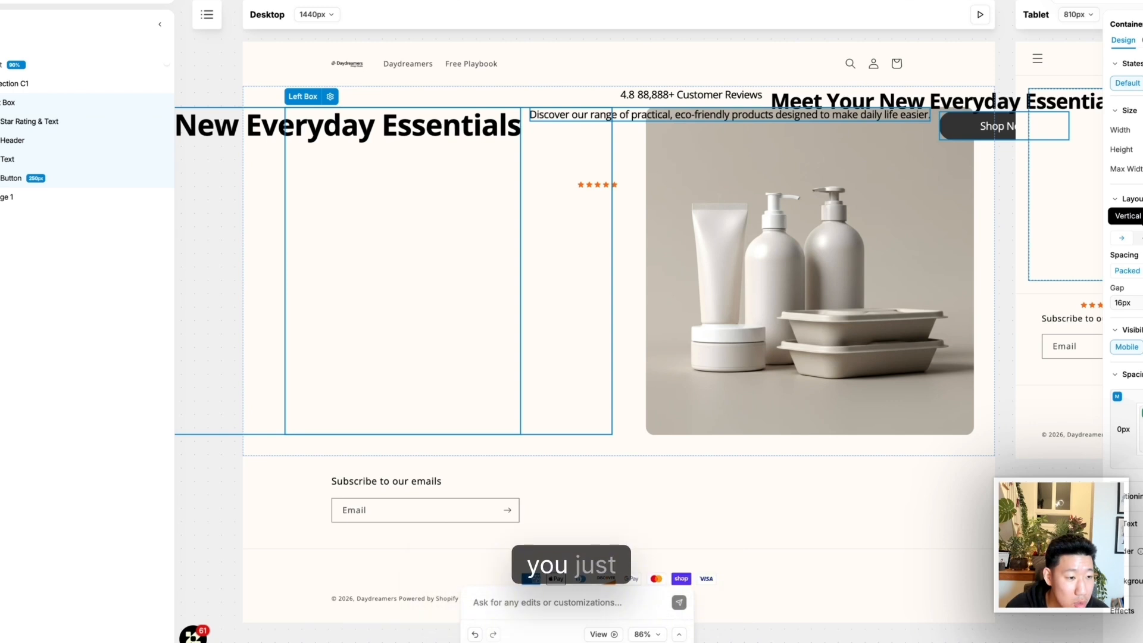
click(1140, 238)
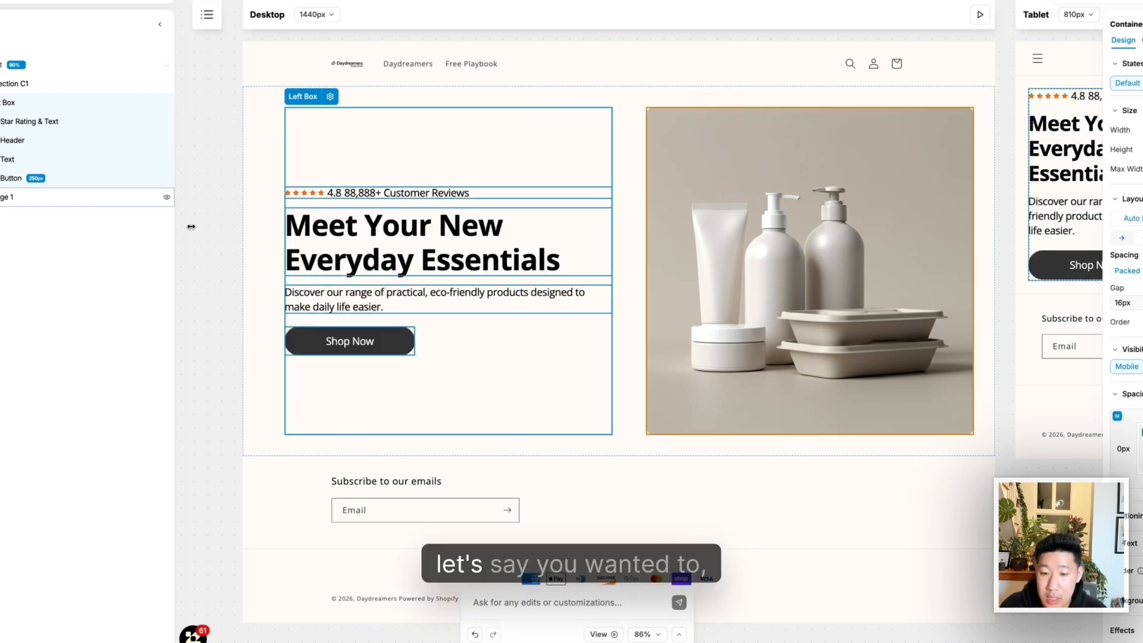
Move the Header above Star Rating & Text inside Left Box
click(397, 248)
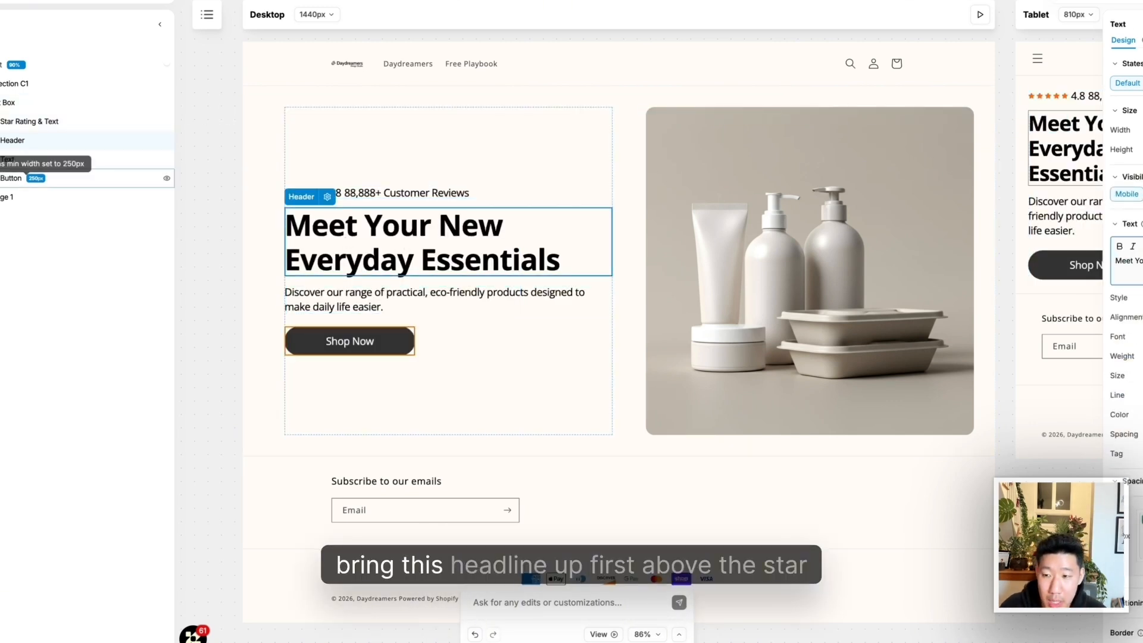
drag(9, 145, 9, 113)
click(13, 143)
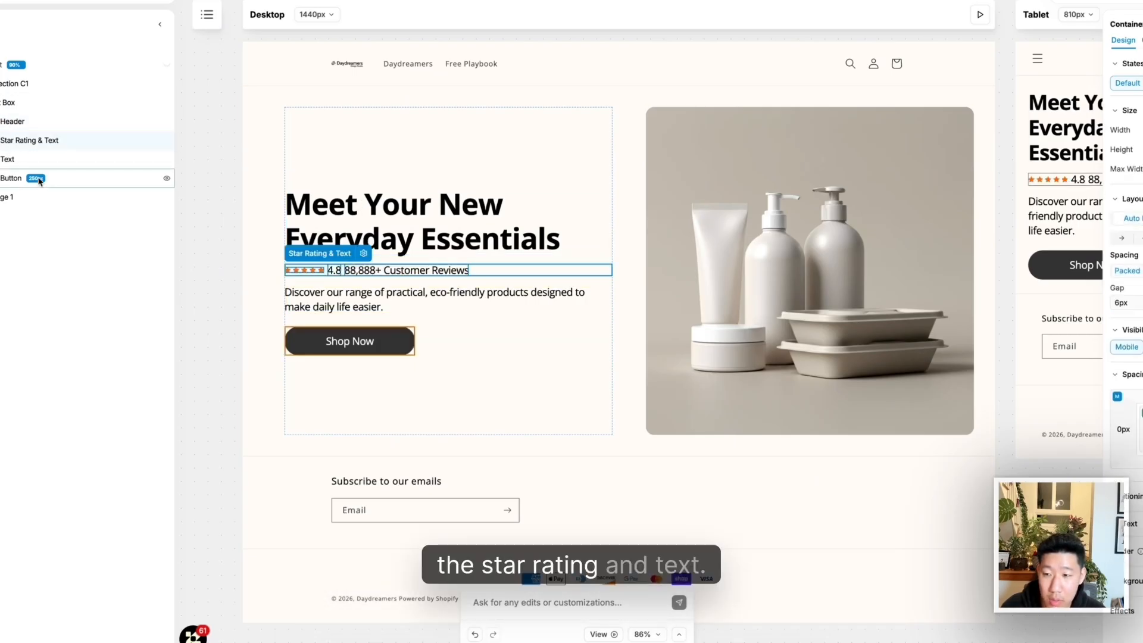
Move the Header out of Left Box so it sits directly in Hero Section C1 above Image 1
click(18, 123)
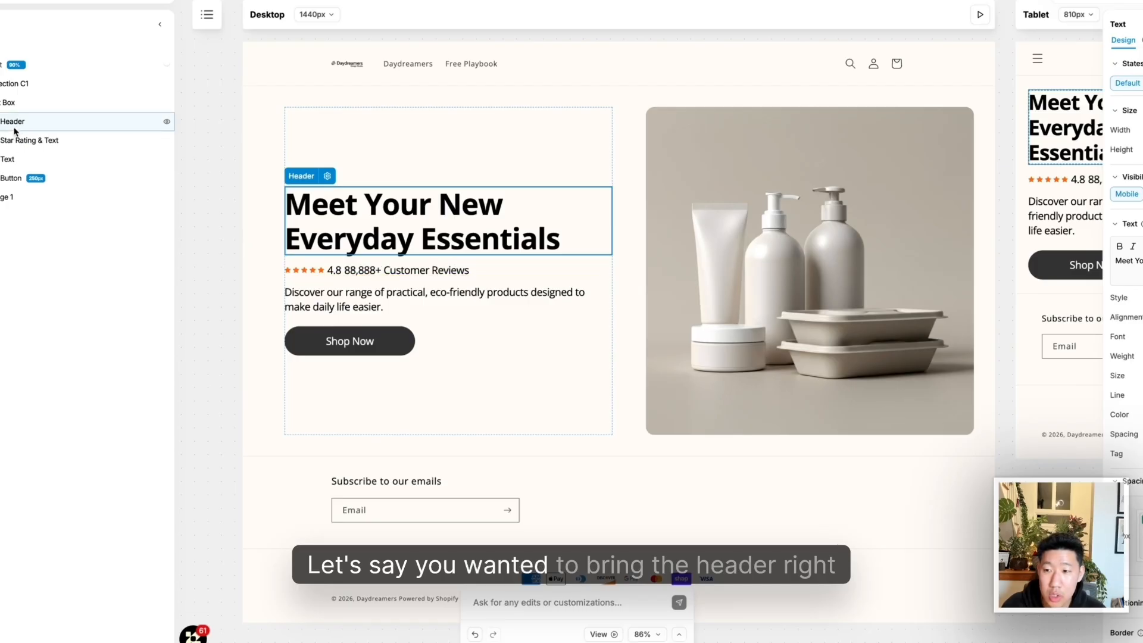
click(763, 140)
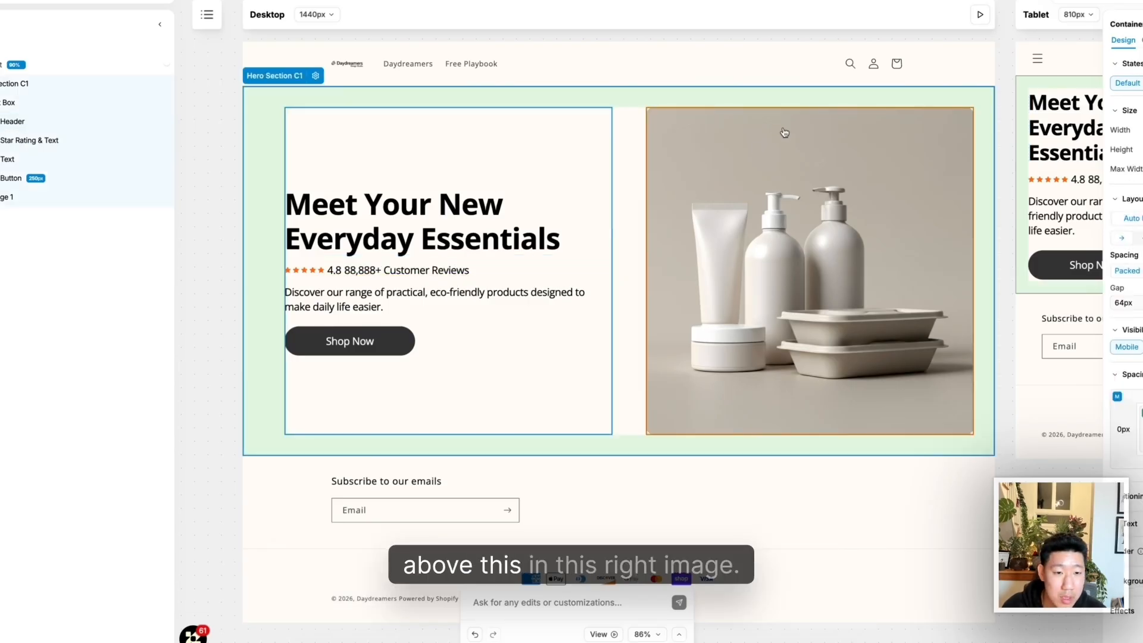
click(37, 126)
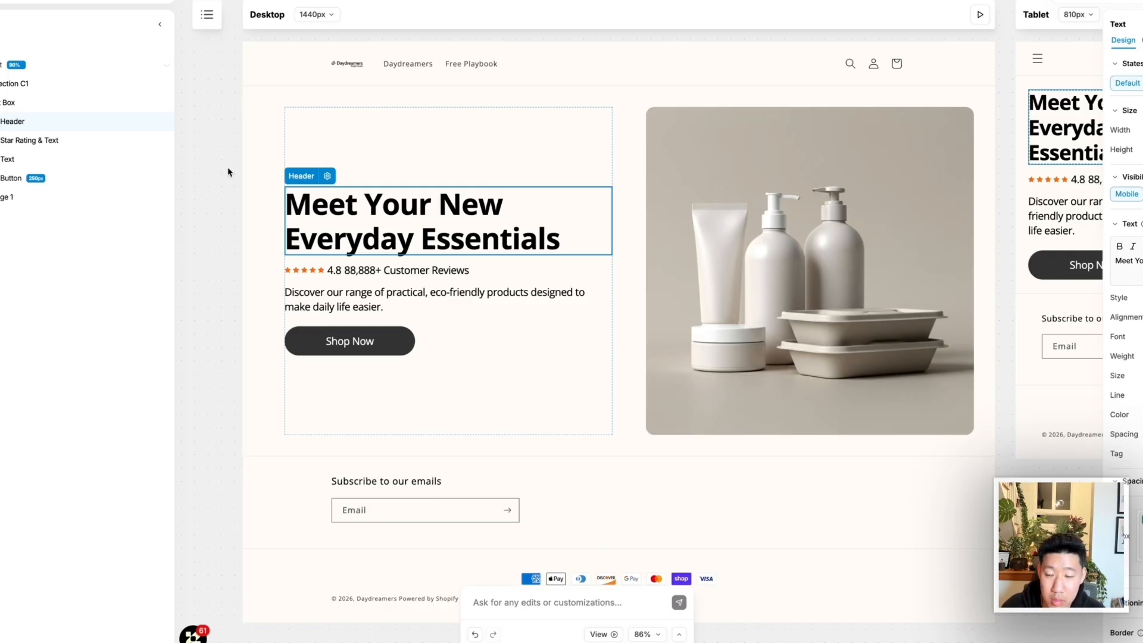
drag(17, 127, 12, 189)
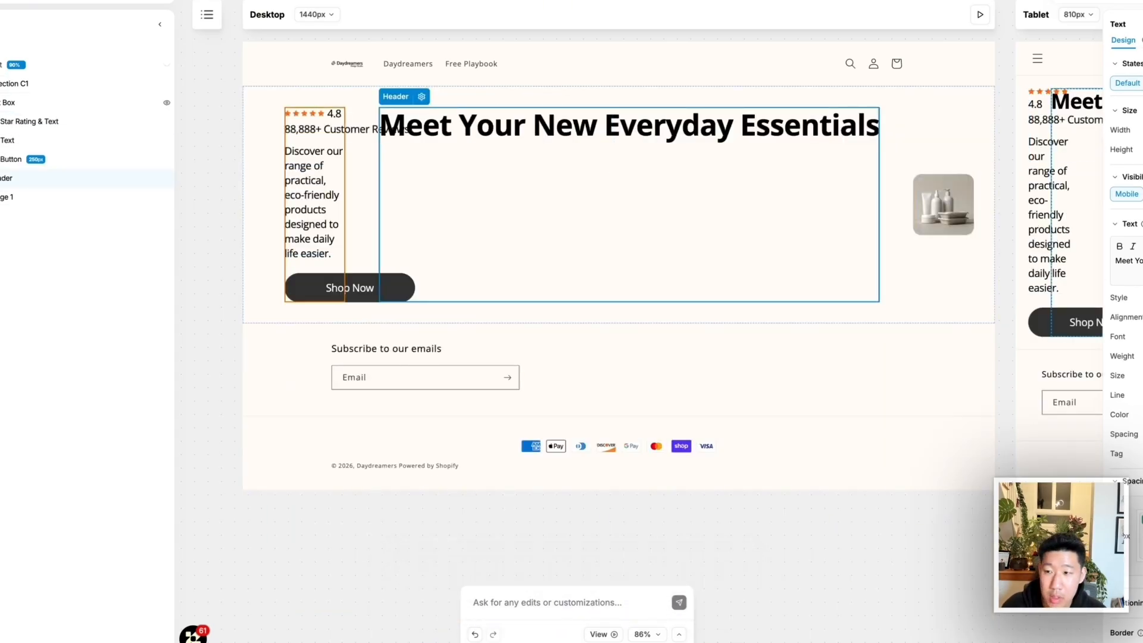
Examine the items directly inside Hero Section C1: Left Box, Header and Image 1
click(0, 103)
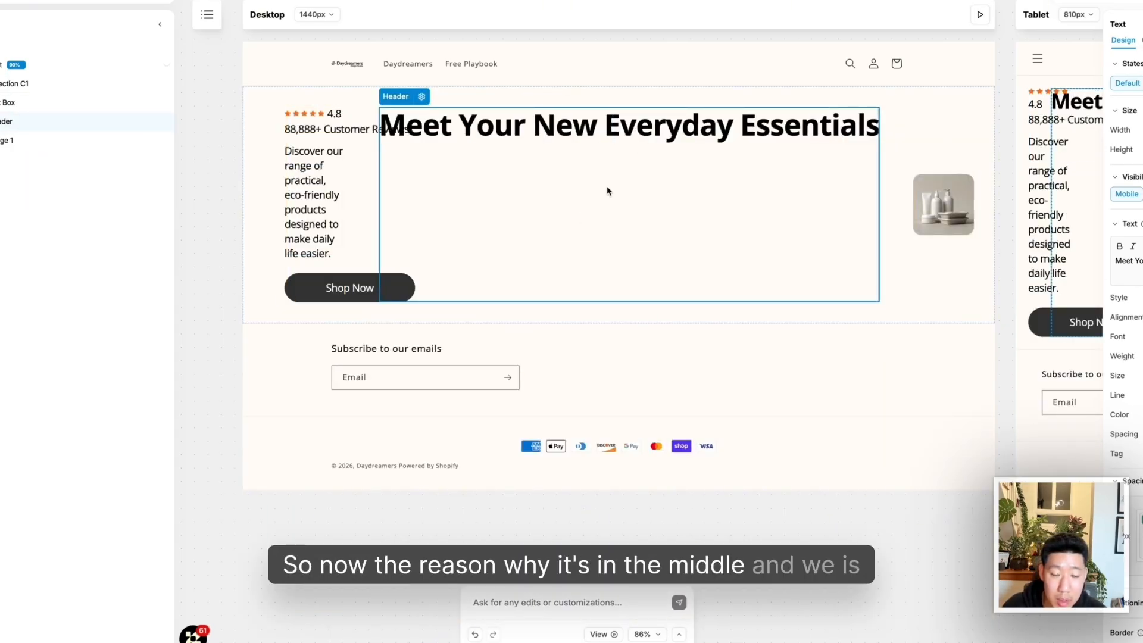
click(5, 141)
click(5, 122)
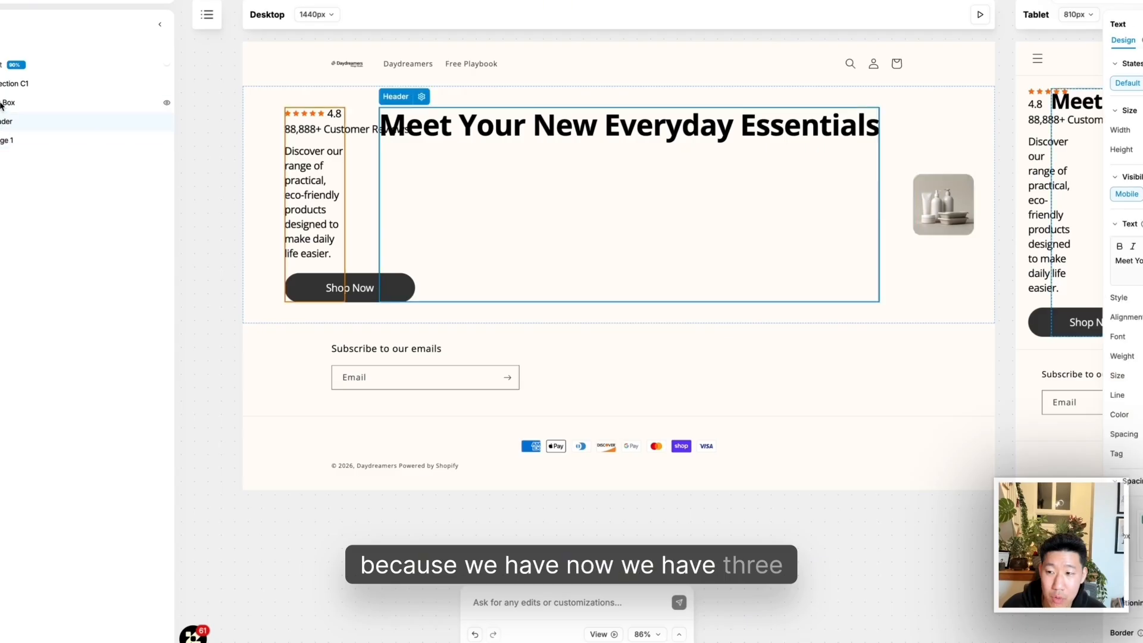
click(2, 105)
click(3, 122)
click(3, 141)
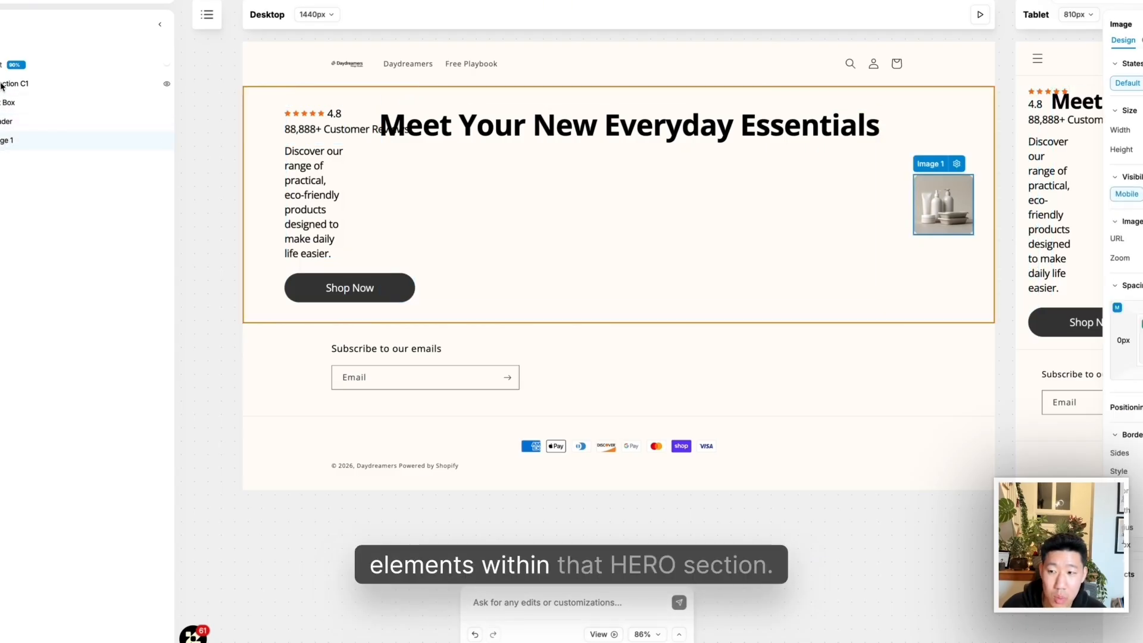
click(1, 86)
click(4, 105)
click(4, 122)
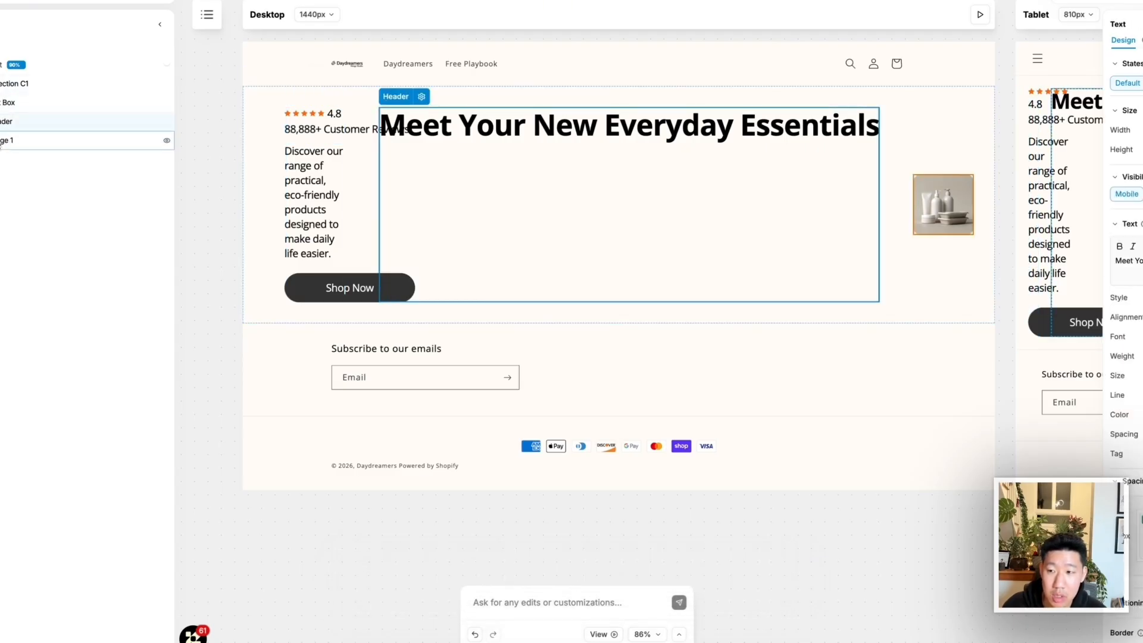
click(3, 140)
Add a Container beside Left Box in Hero Section C1 and group the Header and Image 1 inside it
click(0, 59)
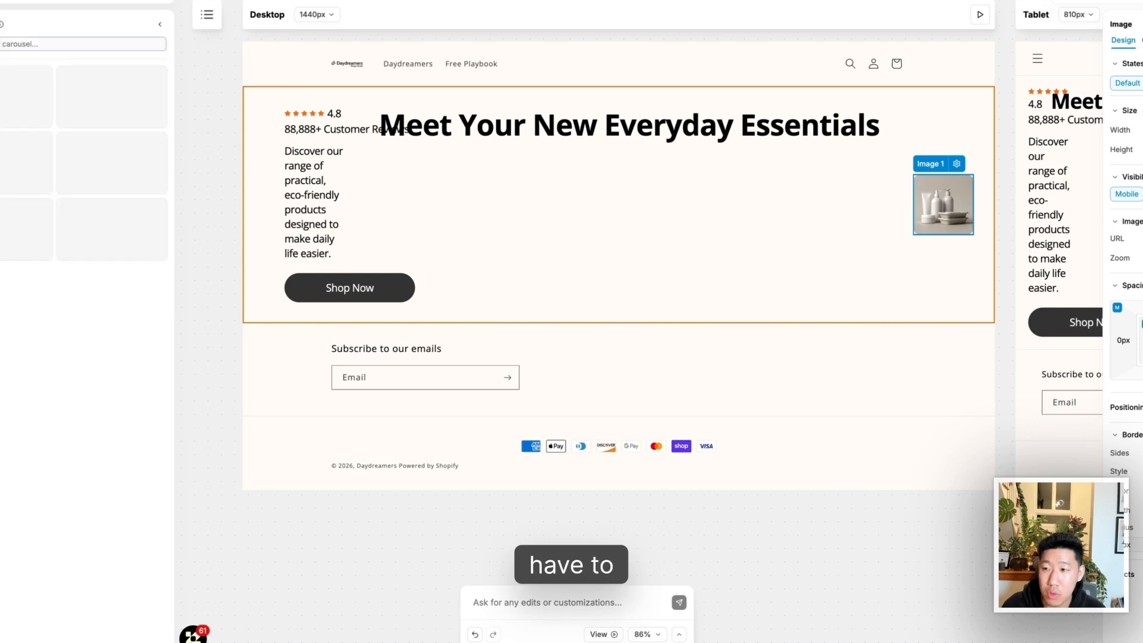
drag(115, 387, 602, 138)
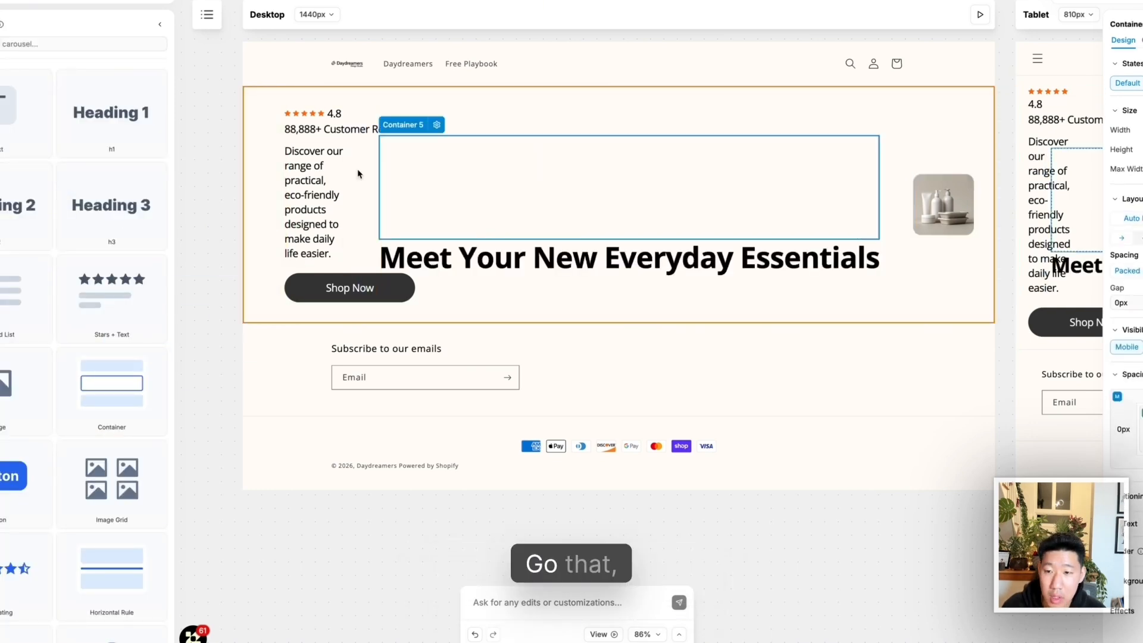
drag(9, 142, 7, 117)
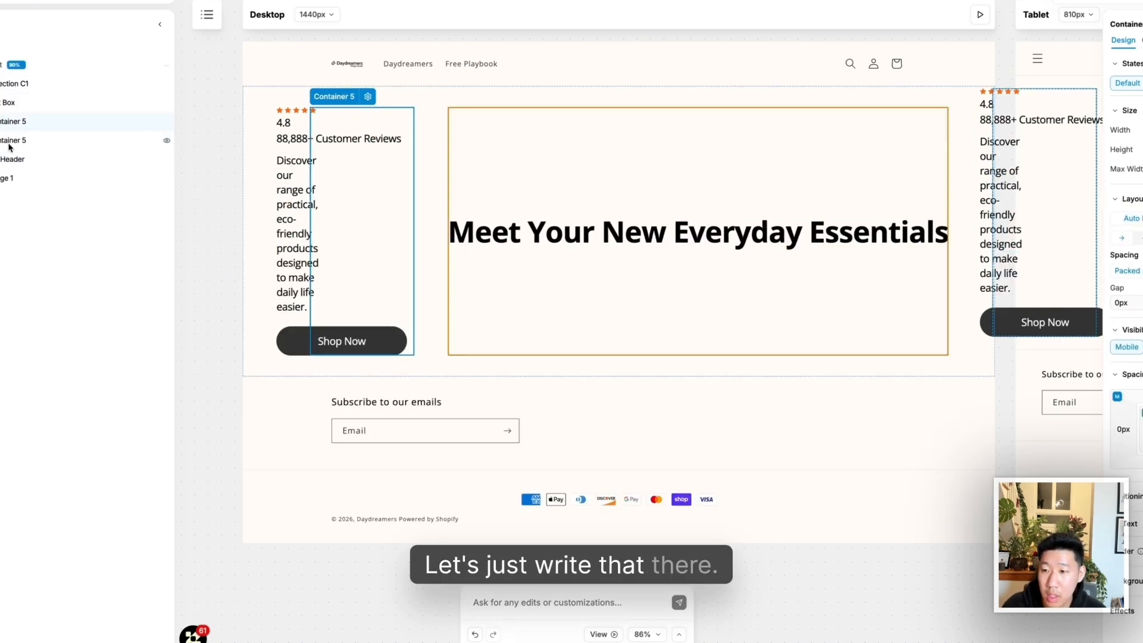
click(8, 145)
drag(2, 160, 1, 156)
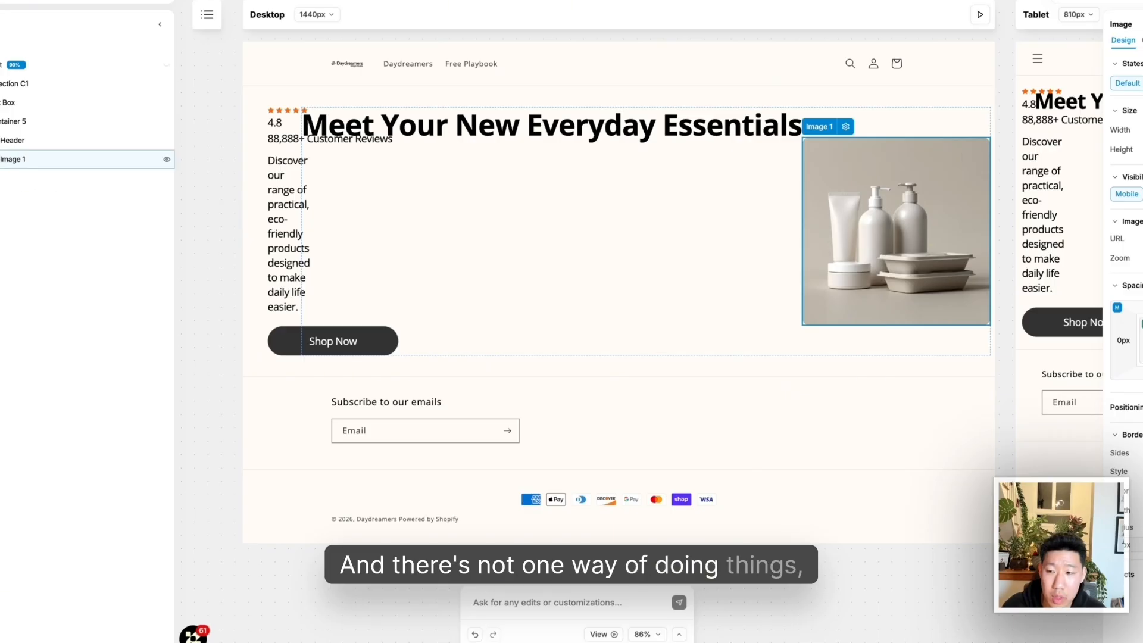
Stack the Header and Image 1 vertically in Container 5 and match the container's width to Left Box
click(12, 121)
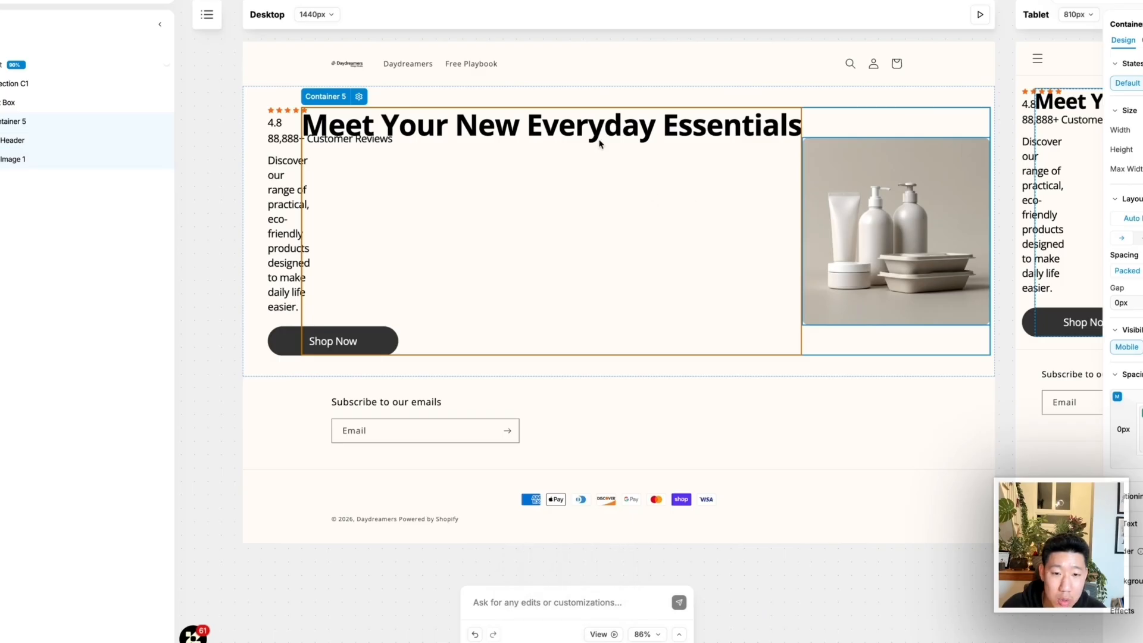
click(833, 173)
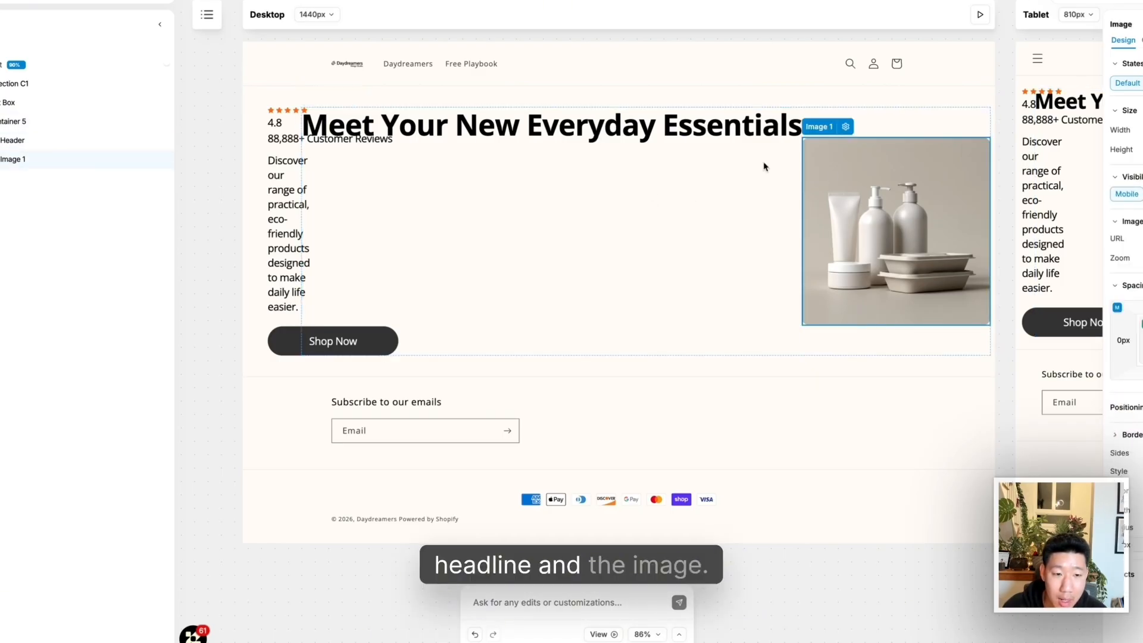
click(20, 125)
click(1141, 240)
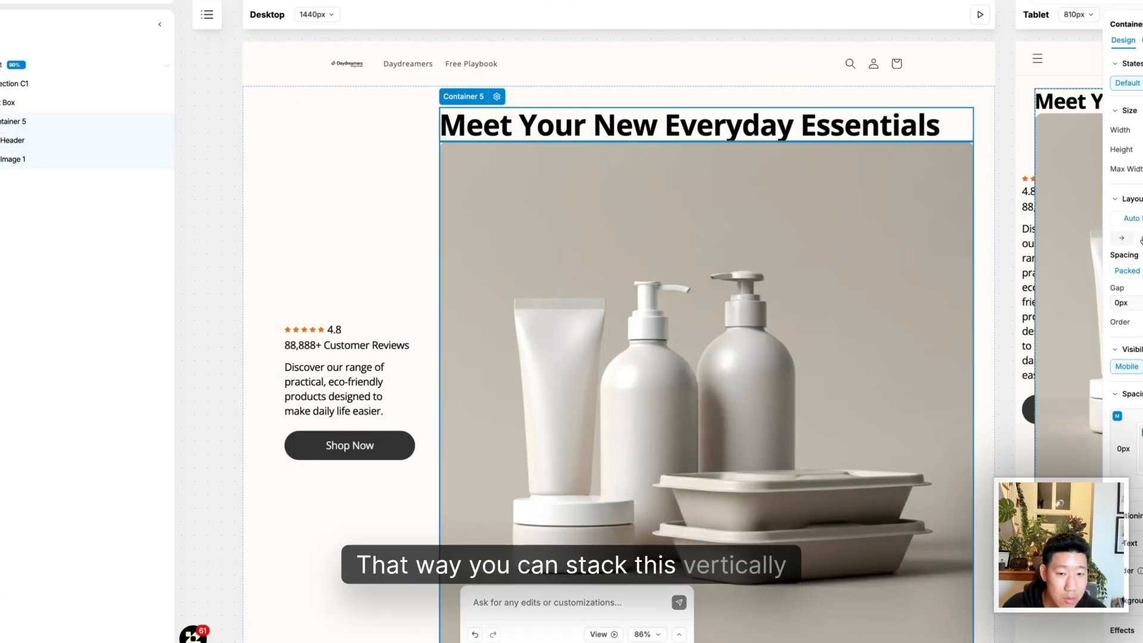
click(727, 219)
scroll(727, 219, down, 1)
key(Escape)
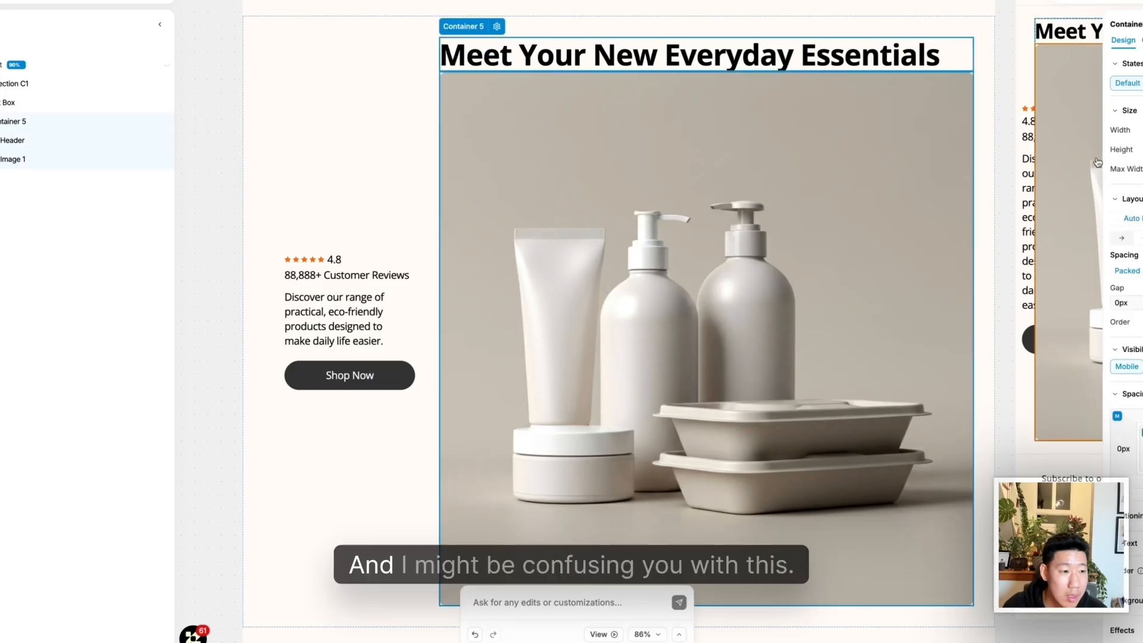
click(1141, 130)
click(475, 166)
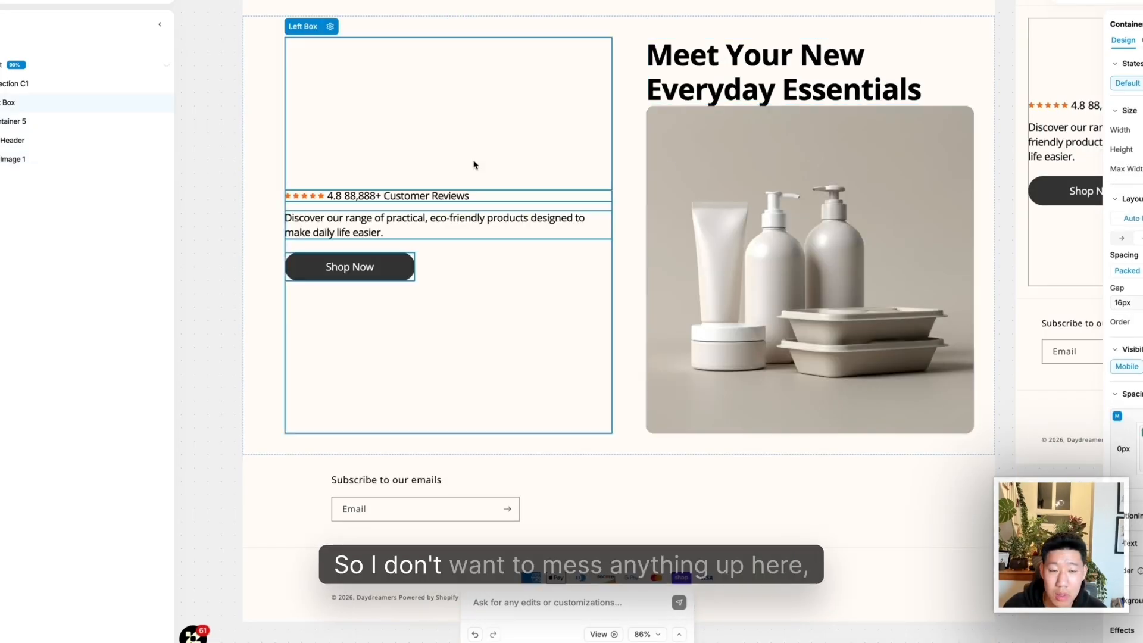
Examine the nesting in Hero Section C1: Left Box, Container 5, Header and Image 1
click(617, 143)
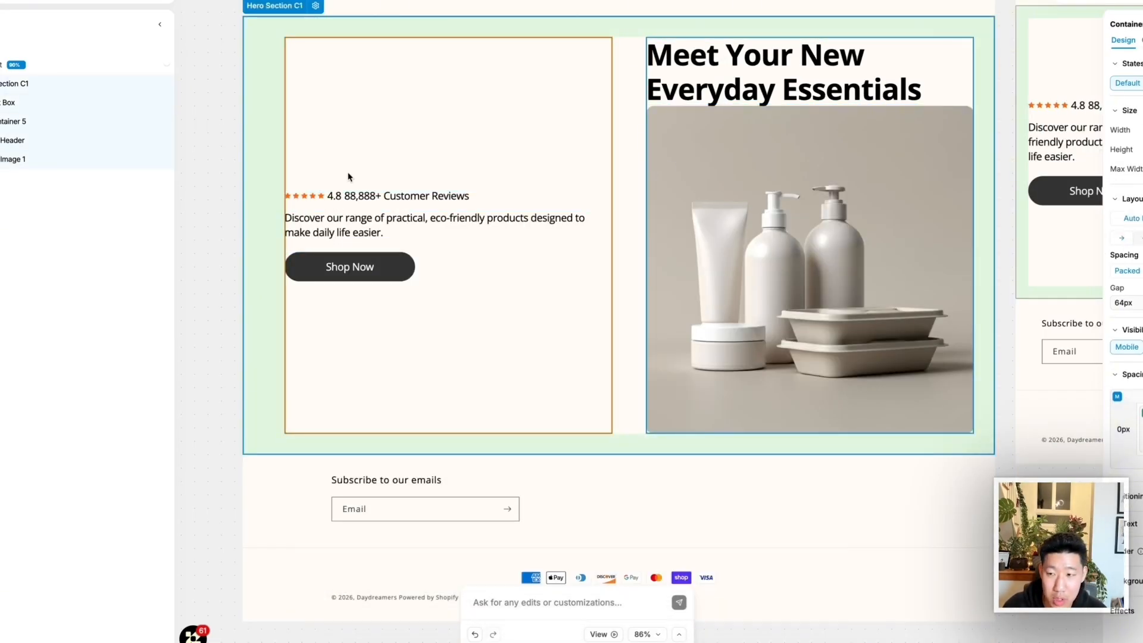
click(8, 121)
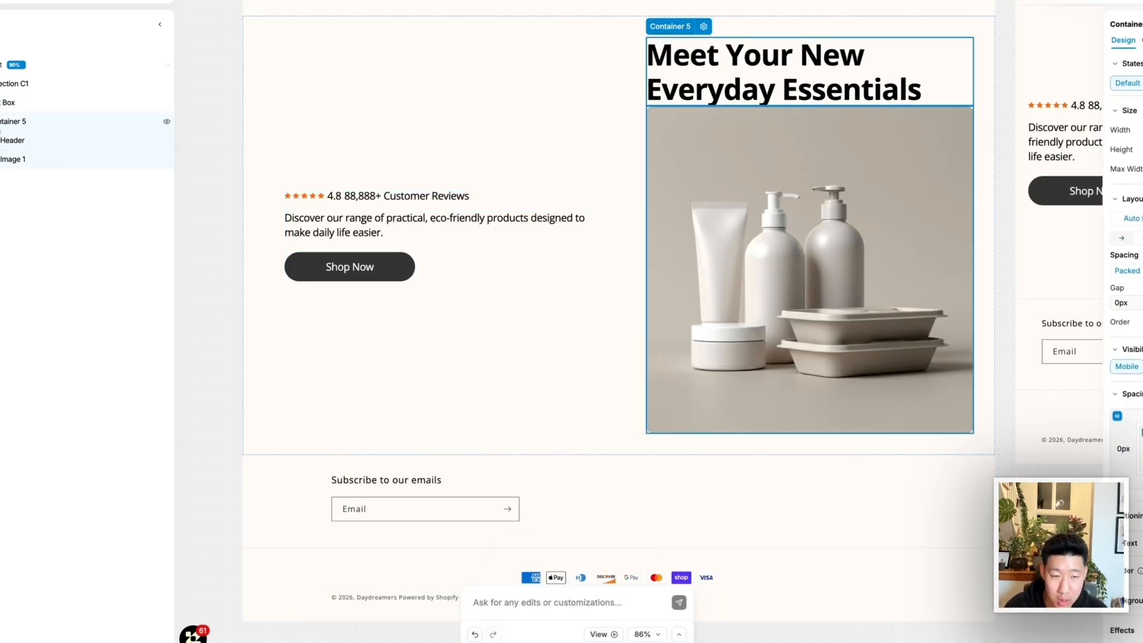
click(7, 141)
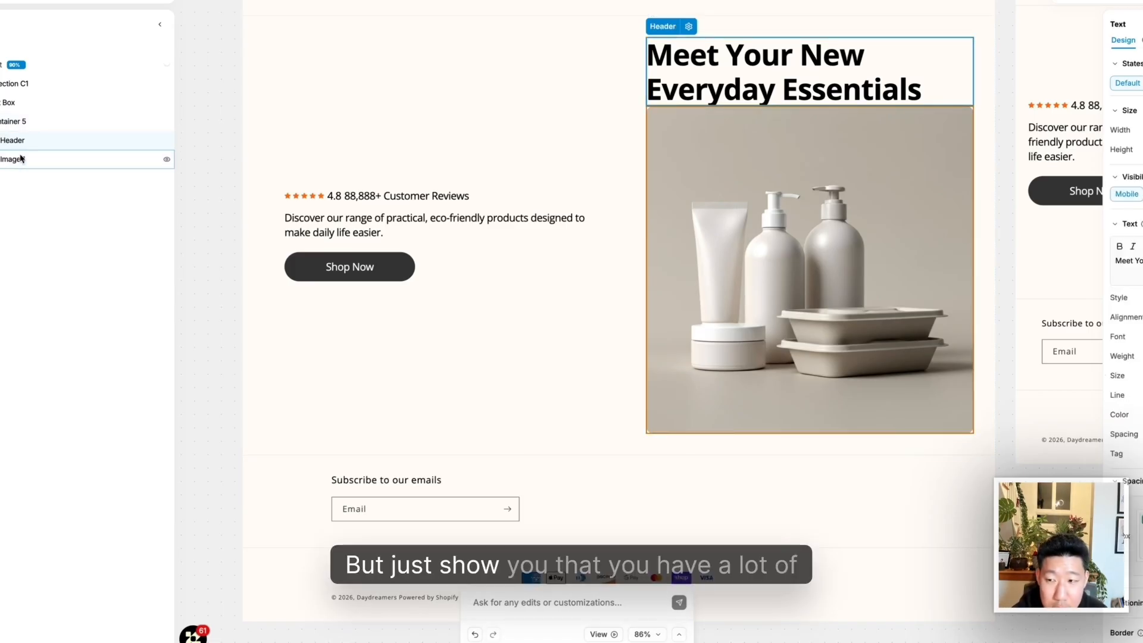
click(20, 159)
click(536, 159)
click(526, 158)
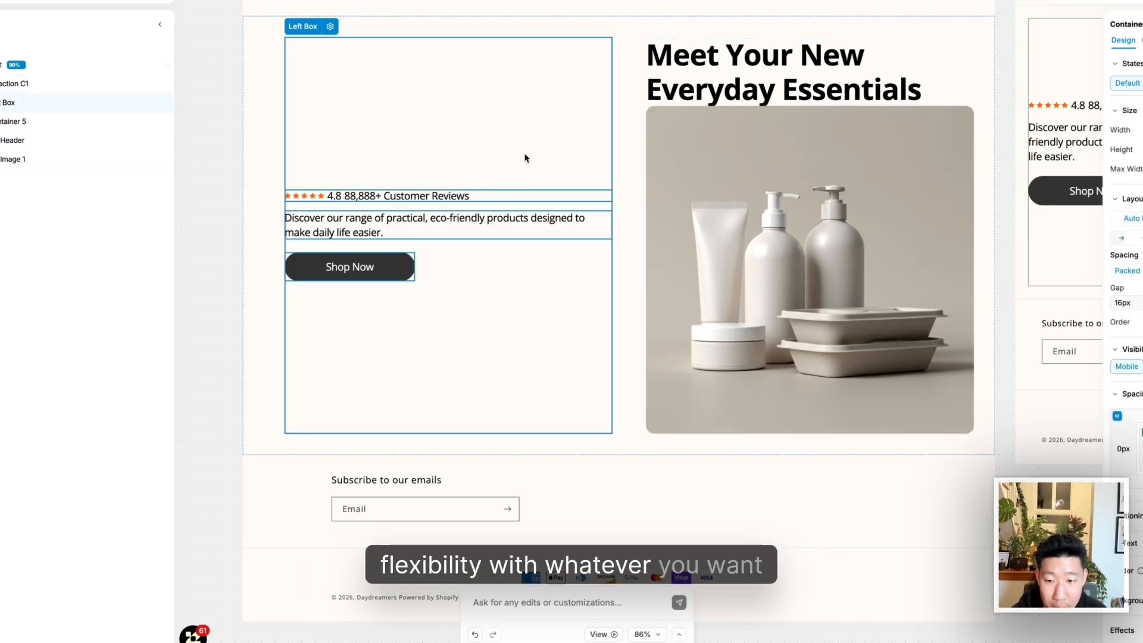
click(619, 138)
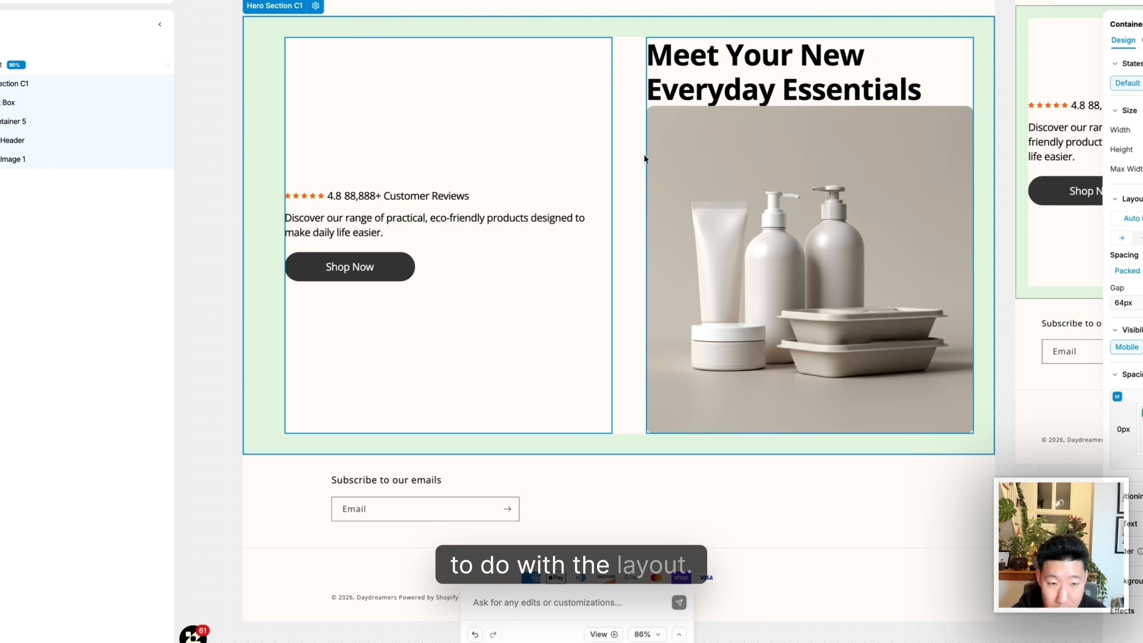
click(587, 161)
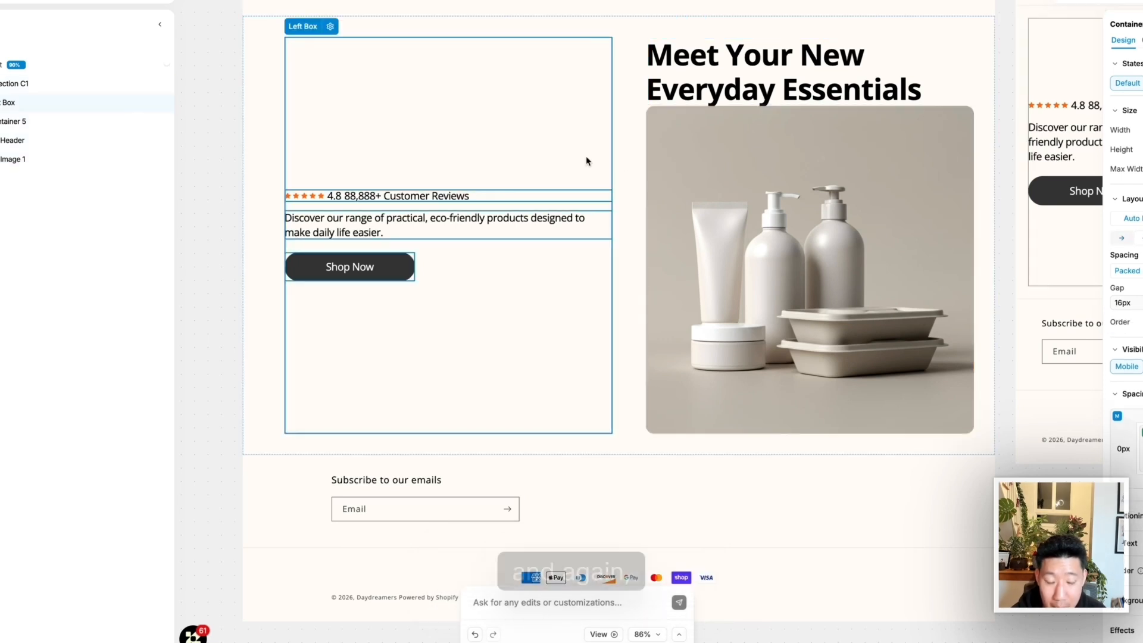
click(622, 177)
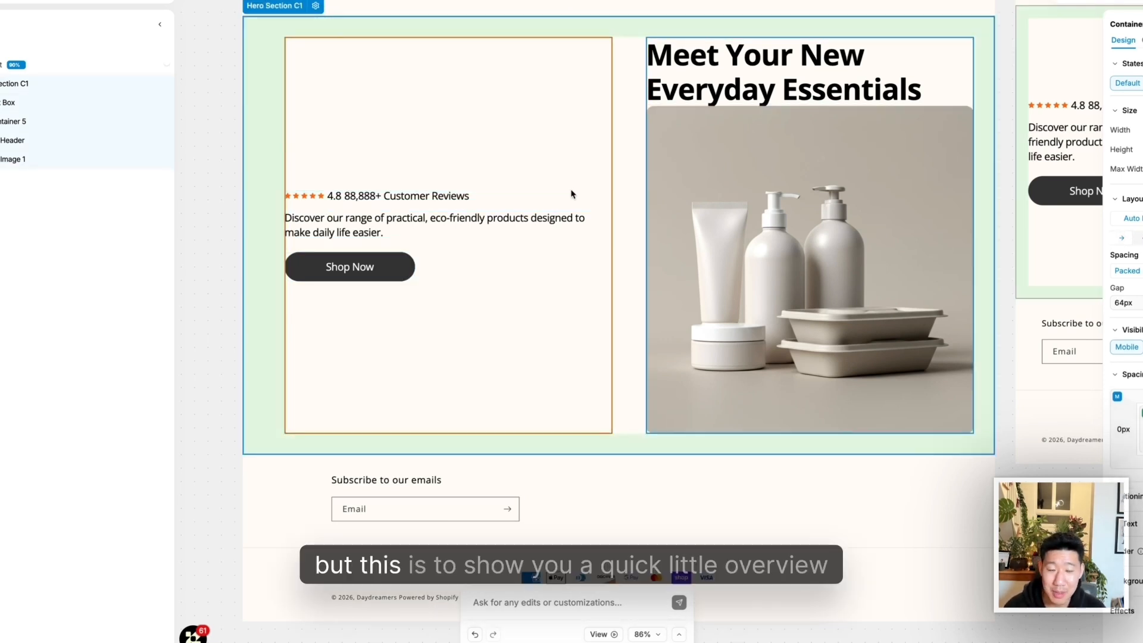
Dissolve Container 5, returning the Header below Star Rating & Text in Left Box and Image 1 directly into Hero Section C1
drag(30, 141, 11, 140)
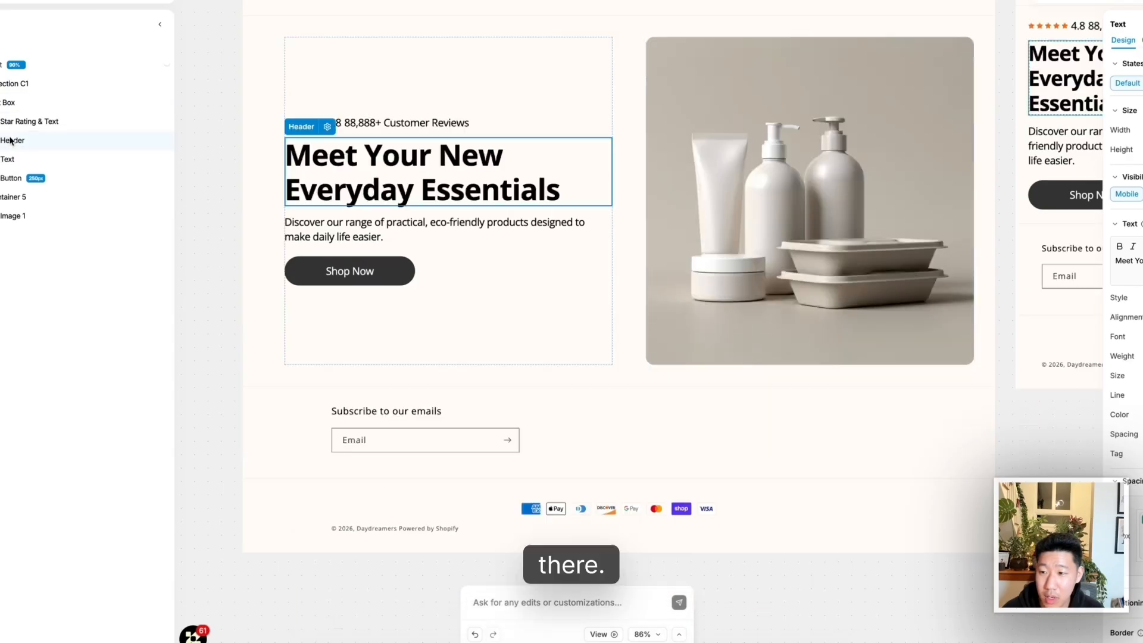
click(7, 219)
drag(7, 221, 64, 216)
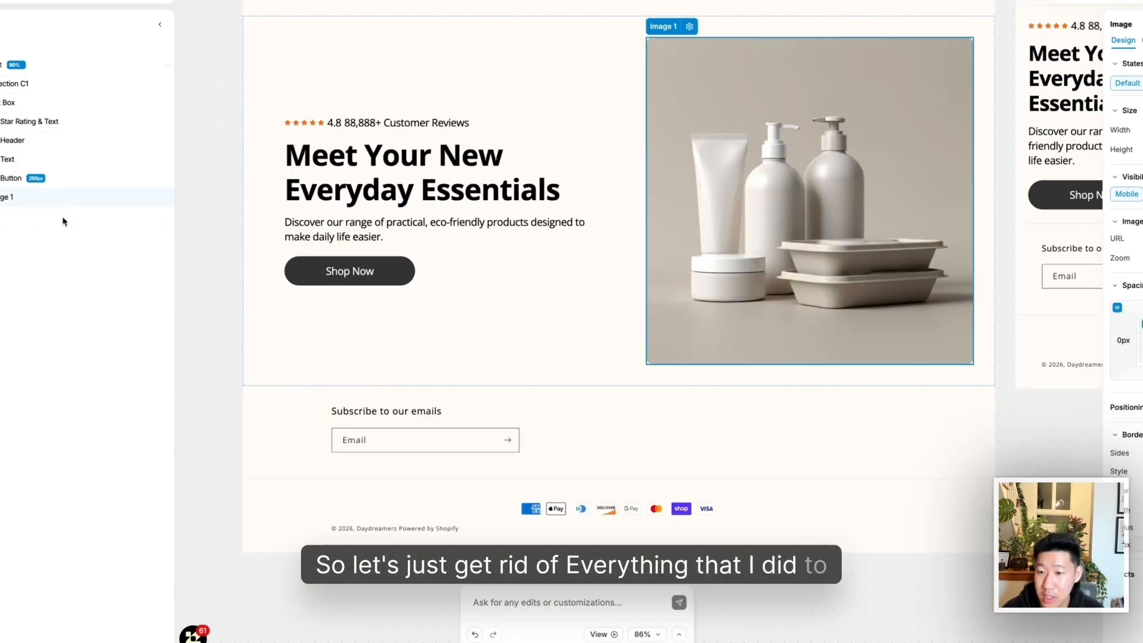
click(629, 182)
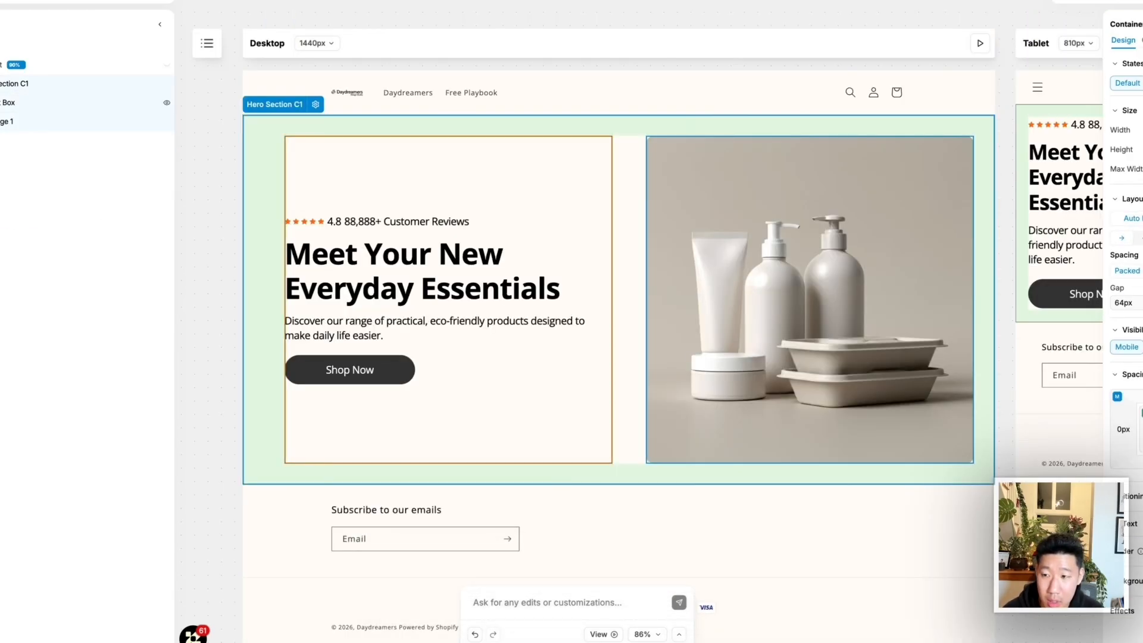
Rename the Image 1 layer in Hero Section C1 as Right Image
click(1, 105)
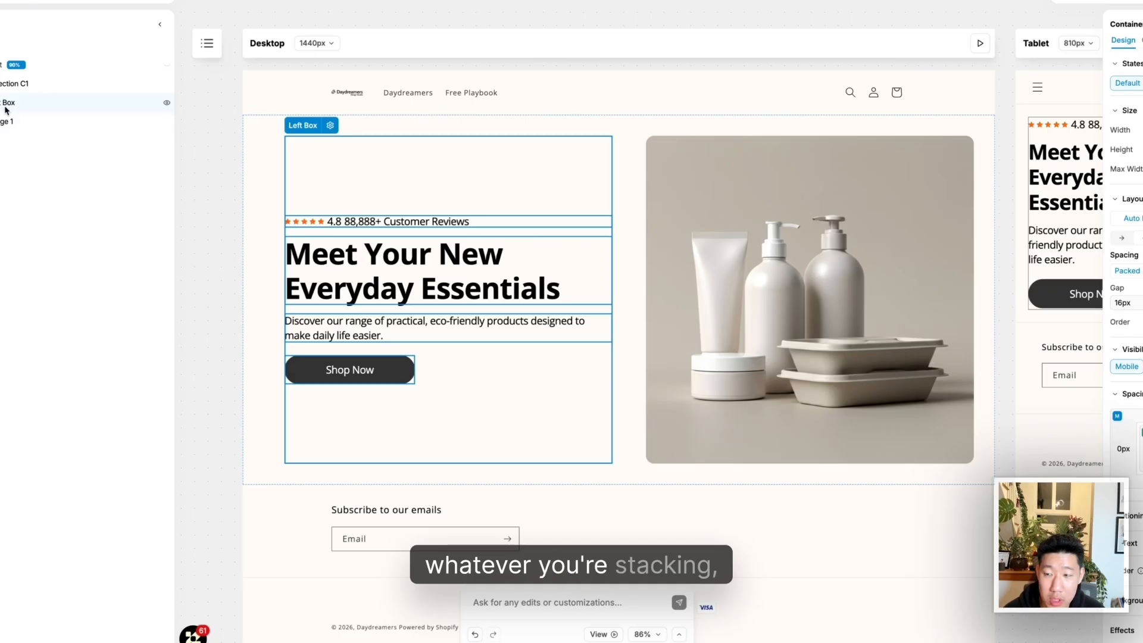
click(22, 87)
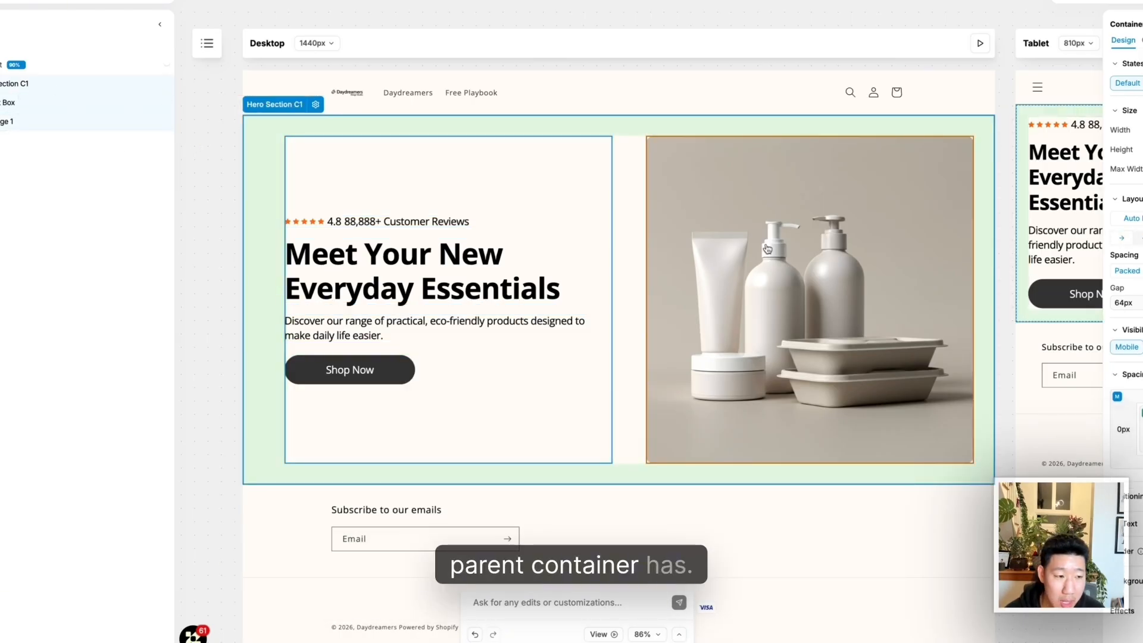
click(8, 107)
click(5, 121)
click(1, 107)
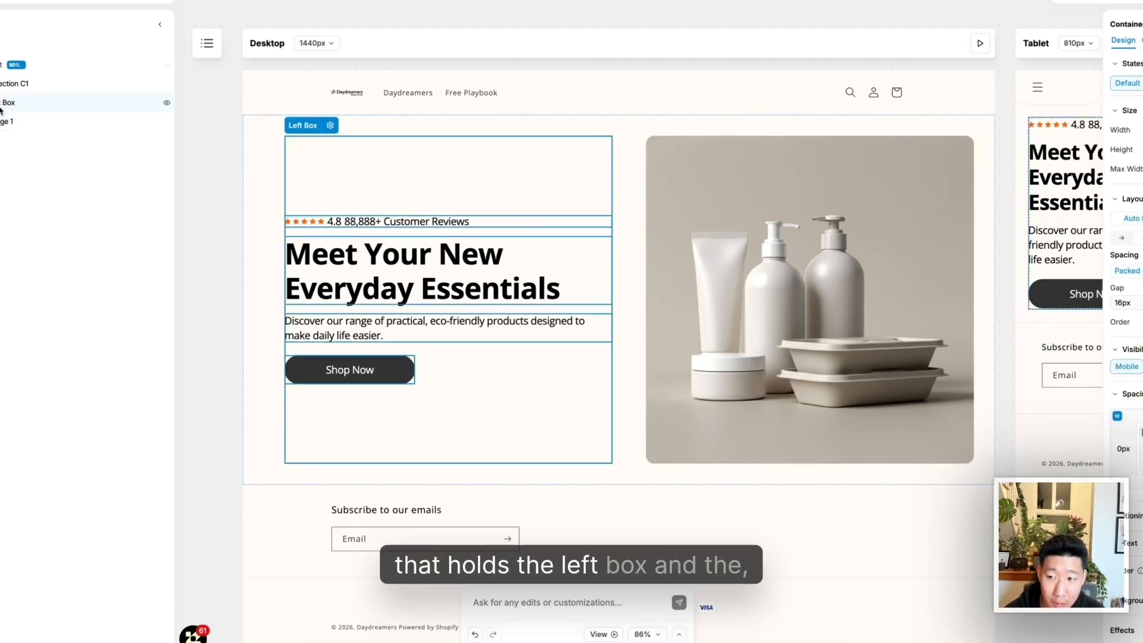
click(9, 123)
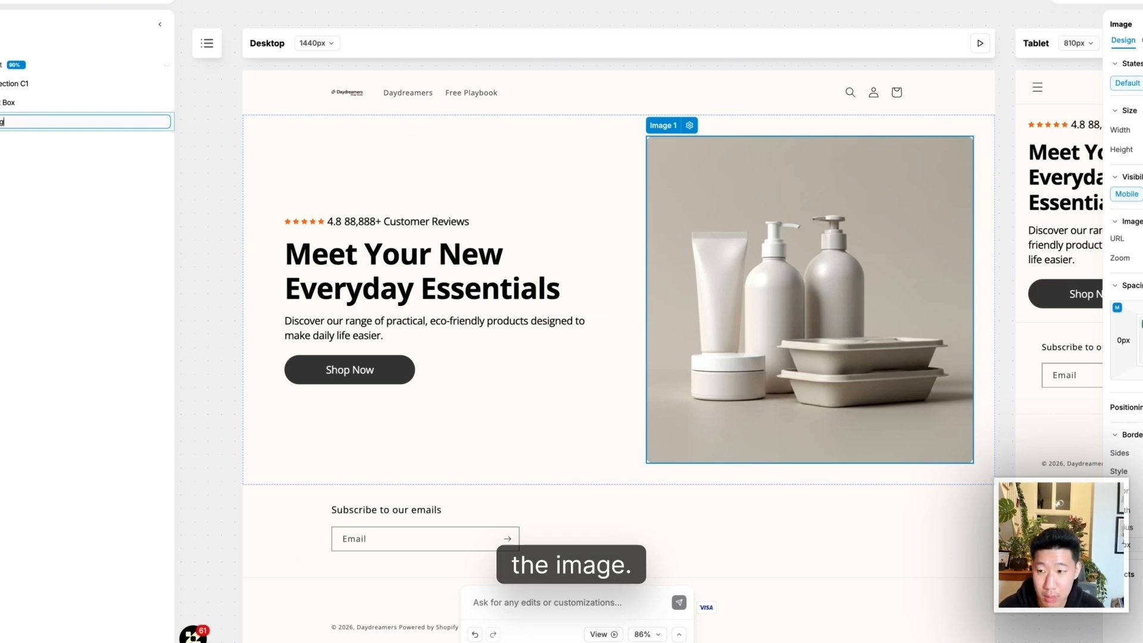
text(Right Image)
key(Return)
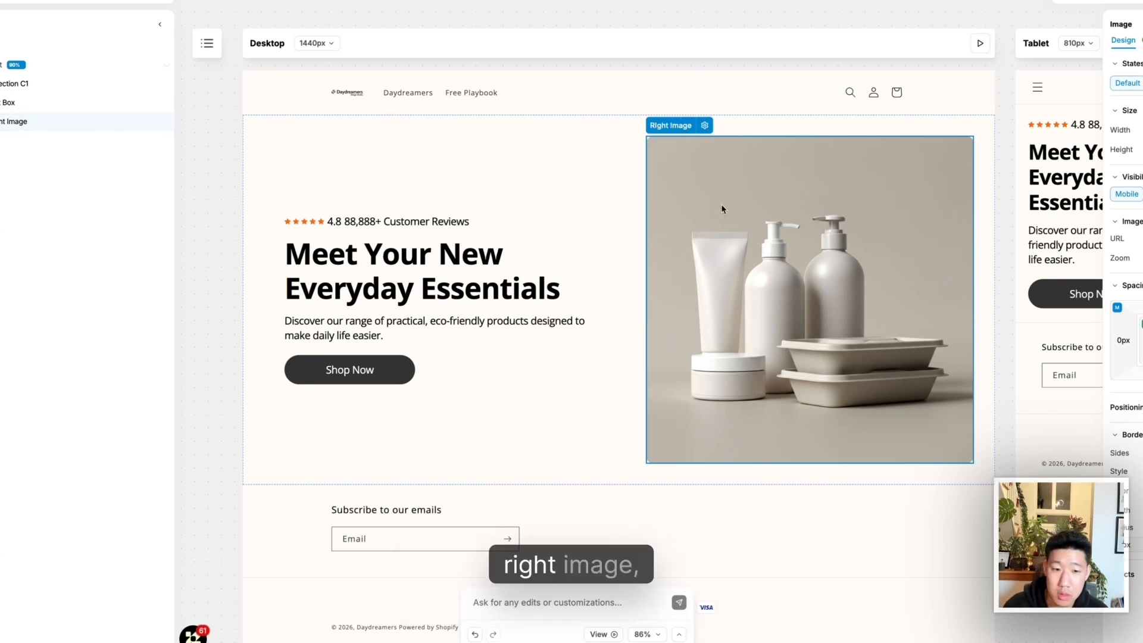
Set Hero Section C1's layout direction to vertical so Right Image stacks below Left Box
click(382, 200)
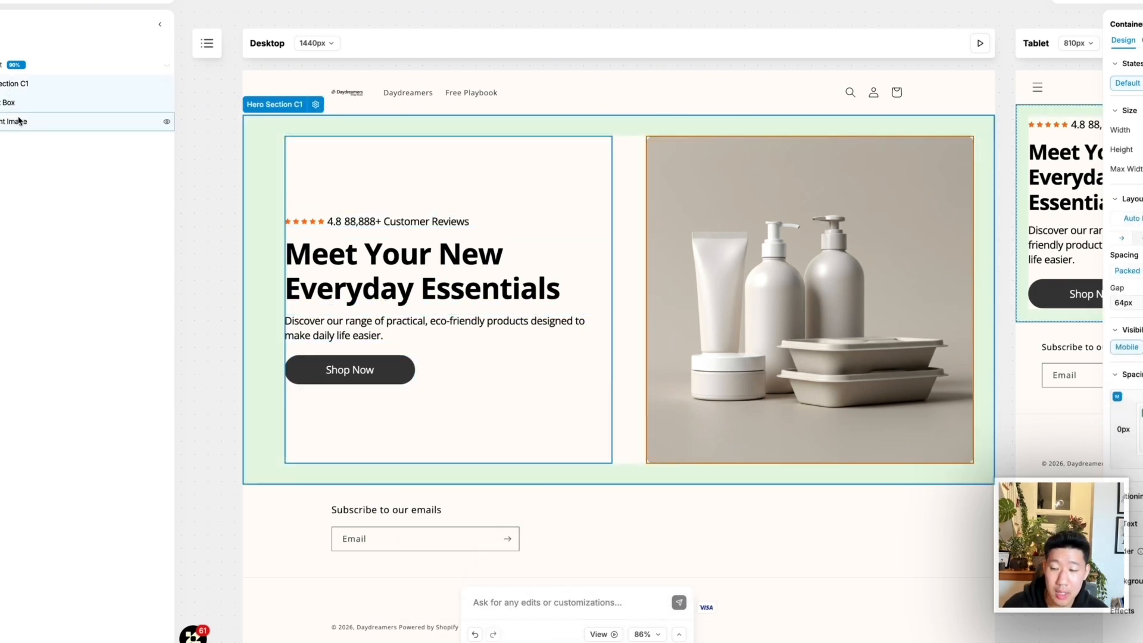
click(9, 87)
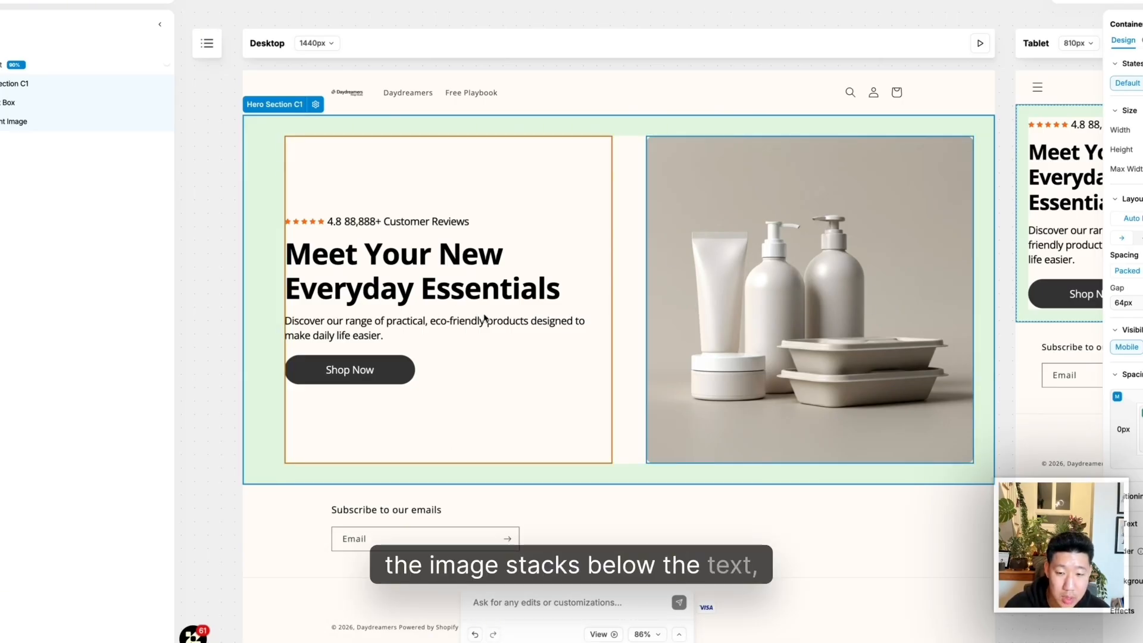
click(1138, 238)
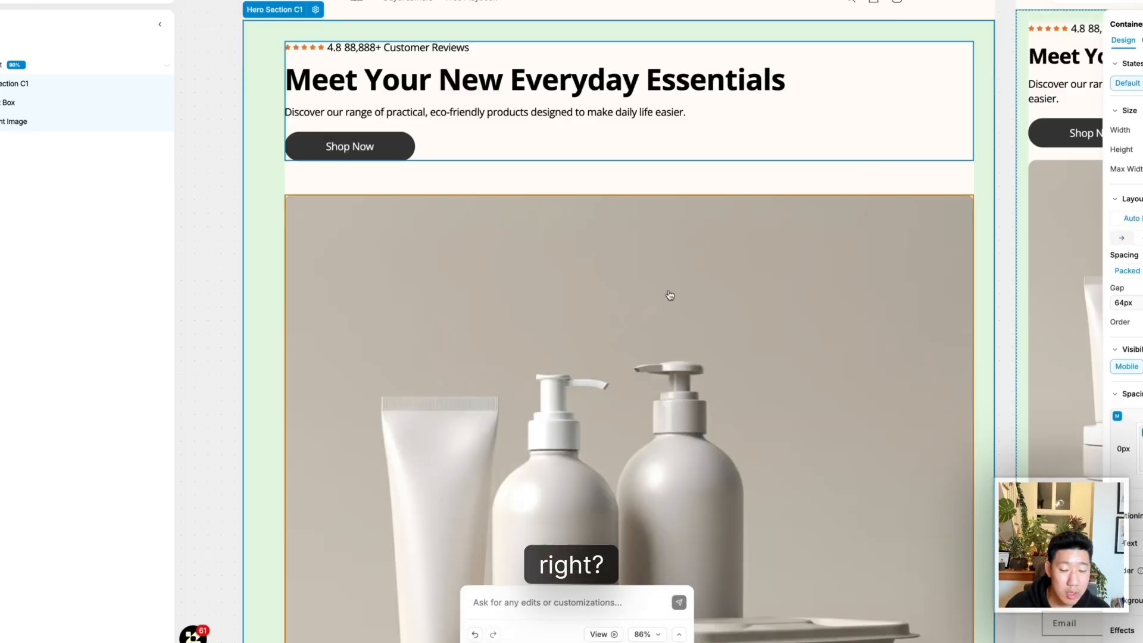
Return Hero Section C1's layout direction to horizontal, with Left Box and Right Image side by side
click(16, 114)
click(15, 108)
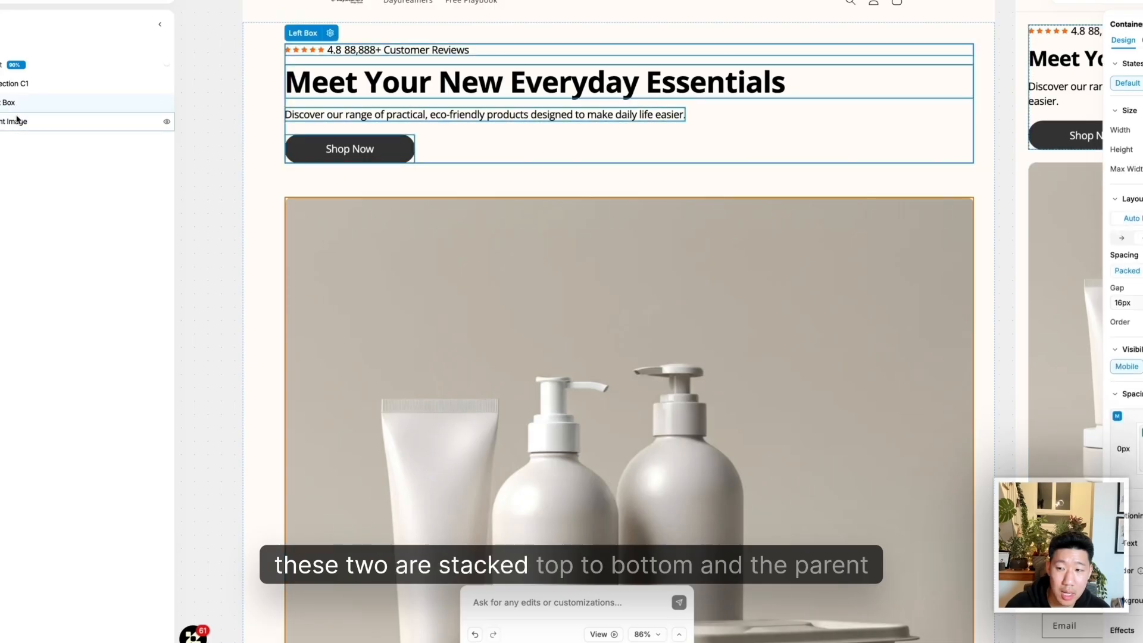
click(16, 117)
click(12, 108)
click(13, 117)
click(12, 107)
click(15, 83)
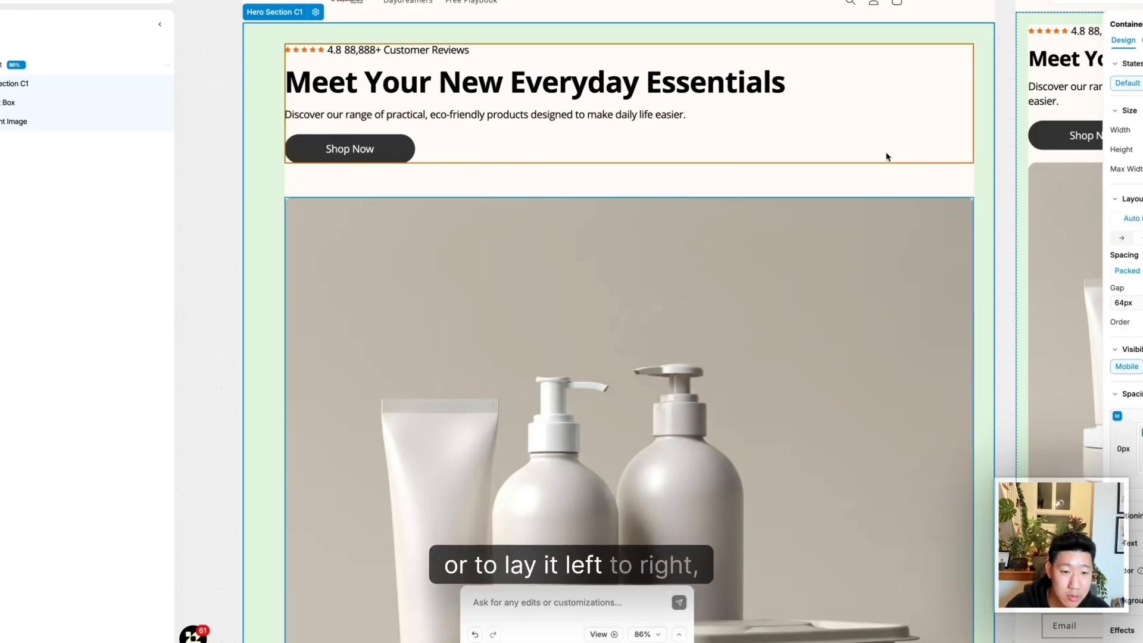
click(1124, 239)
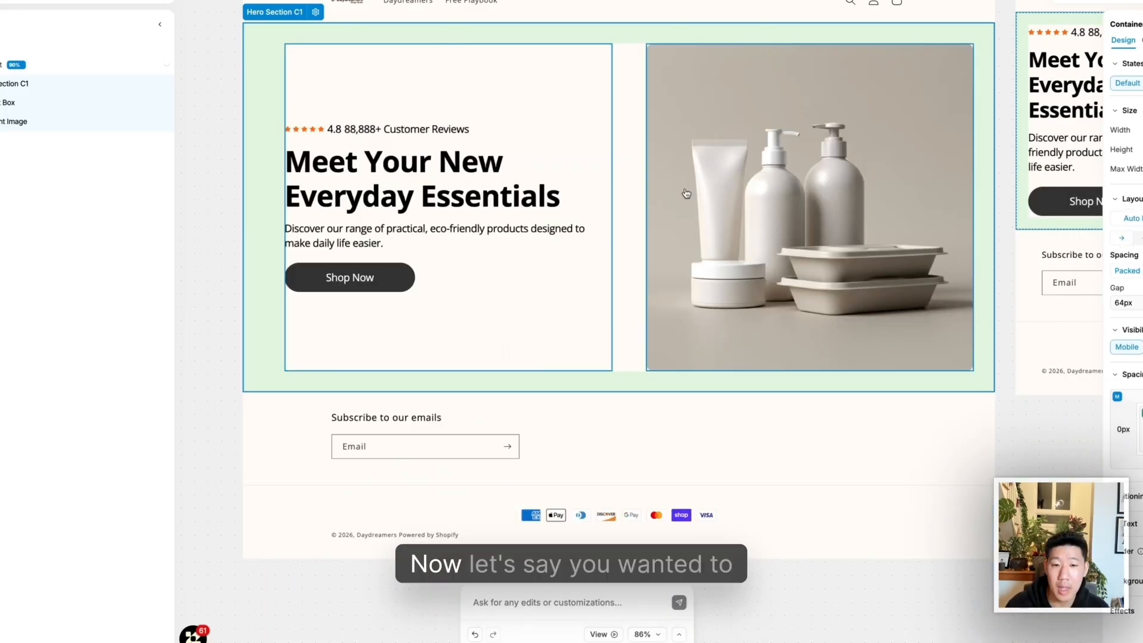
Reorder Hero Section C1's layers so Right Image comes before Left Box
click(751, 186)
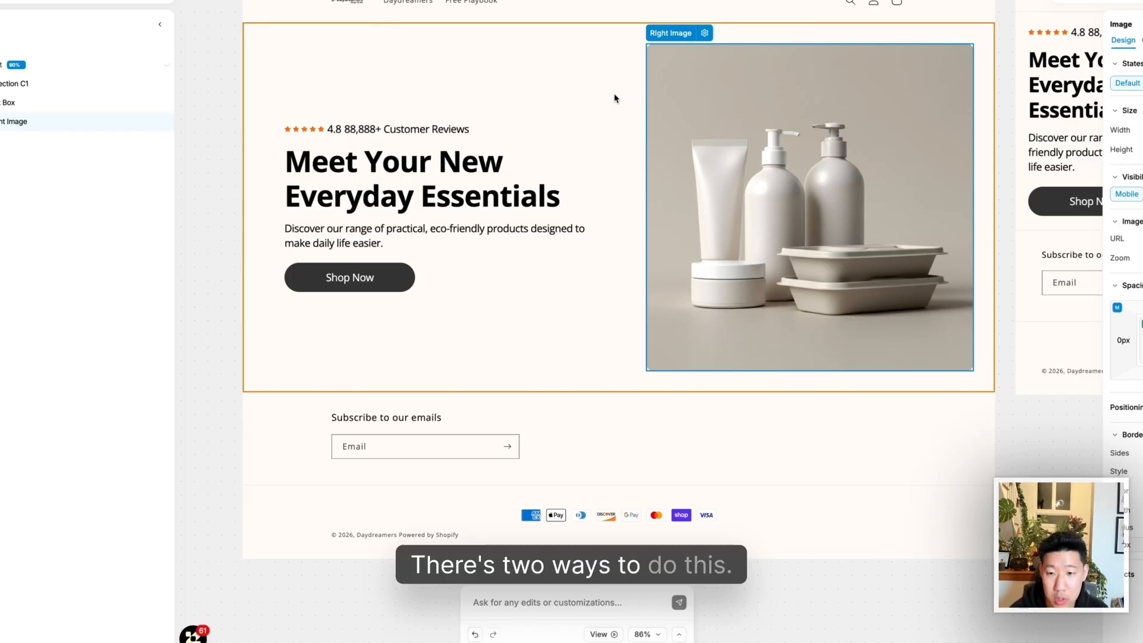
click(72, 84)
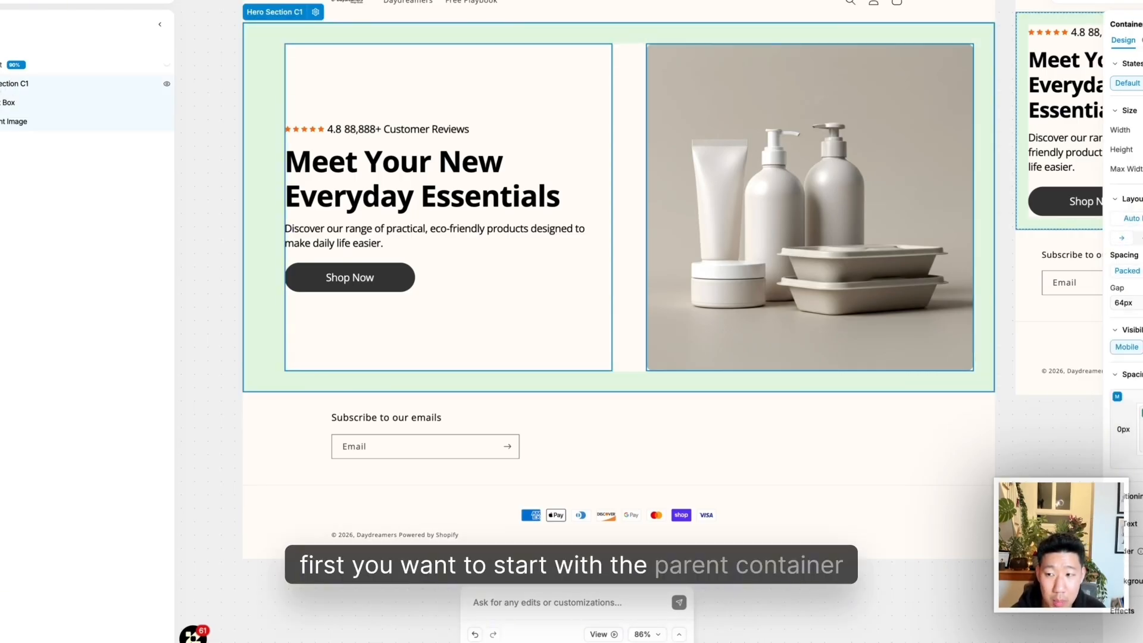
click(10, 122)
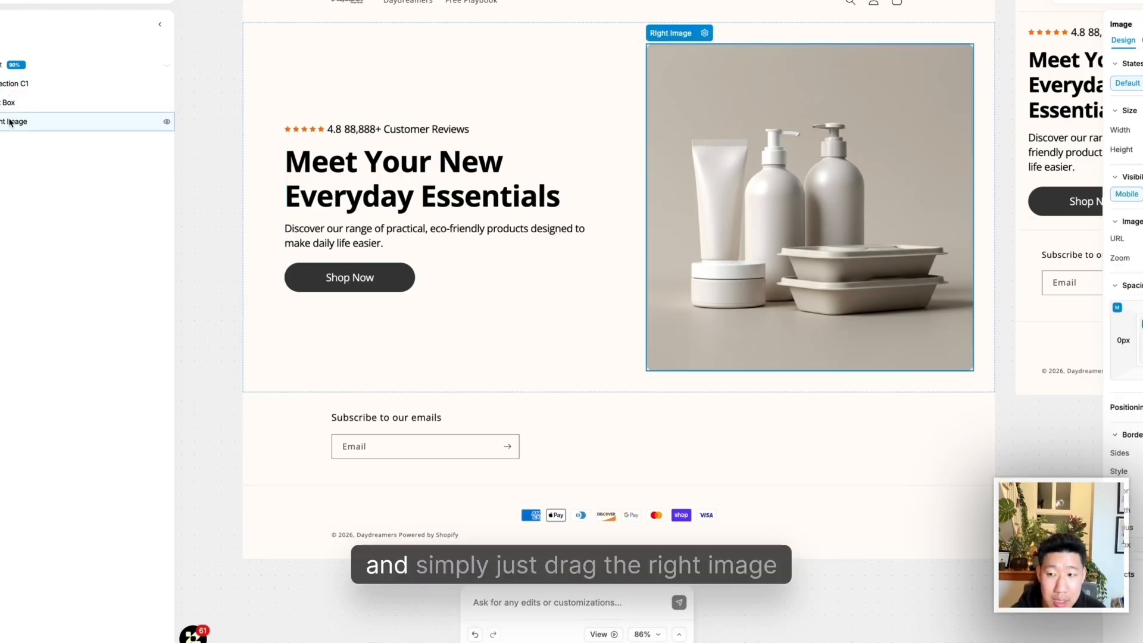
drag(12, 123, 12, 93)
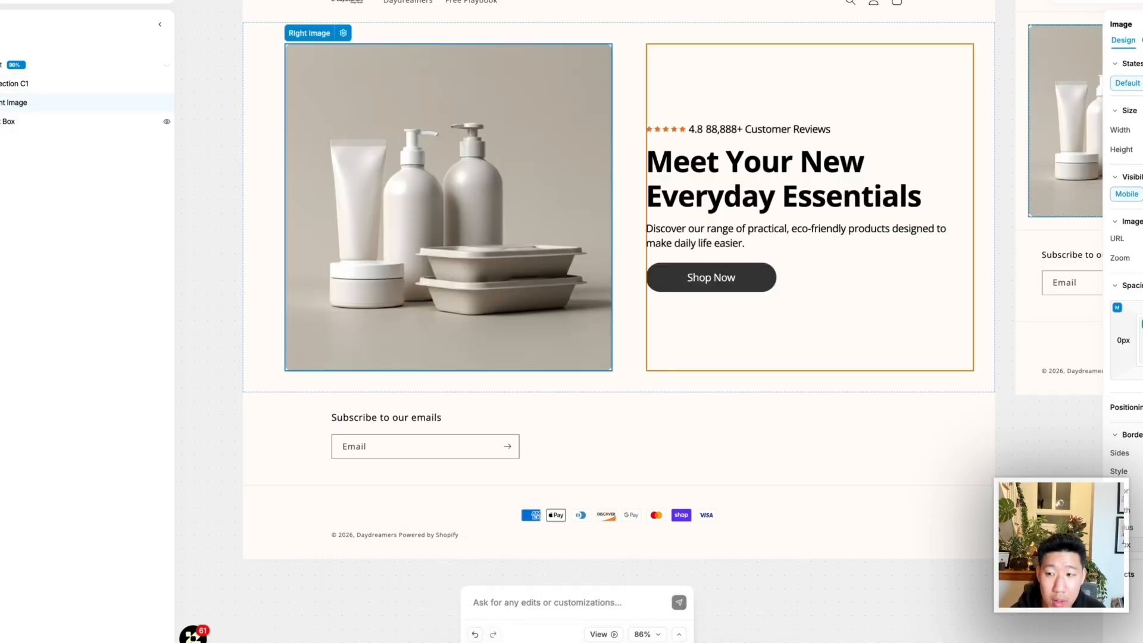
click(12, 84)
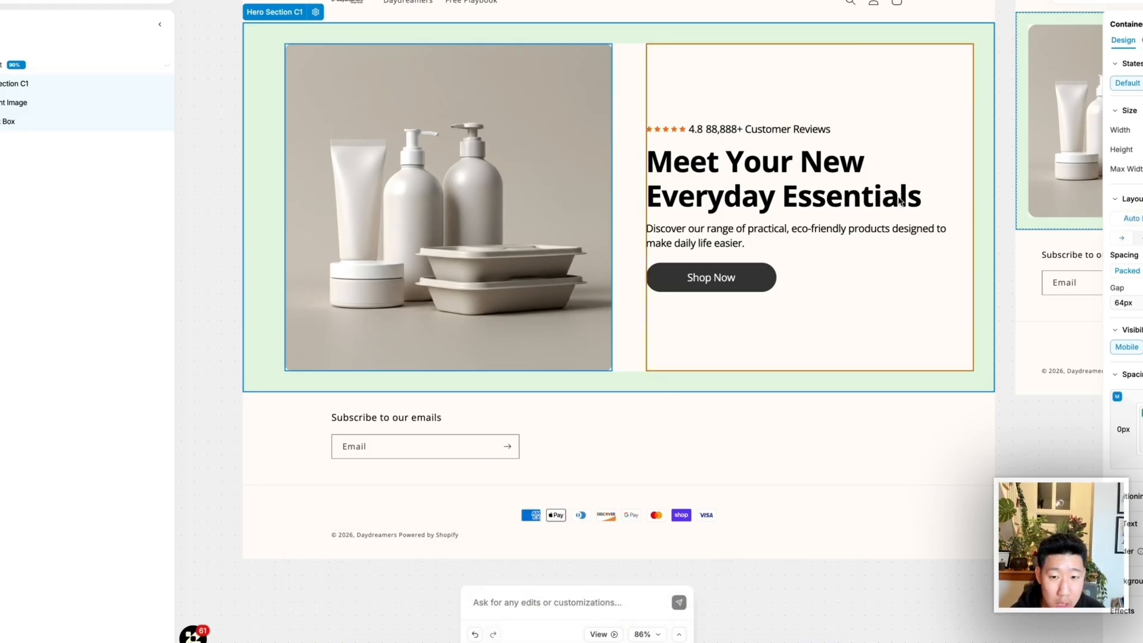
click(27, 103)
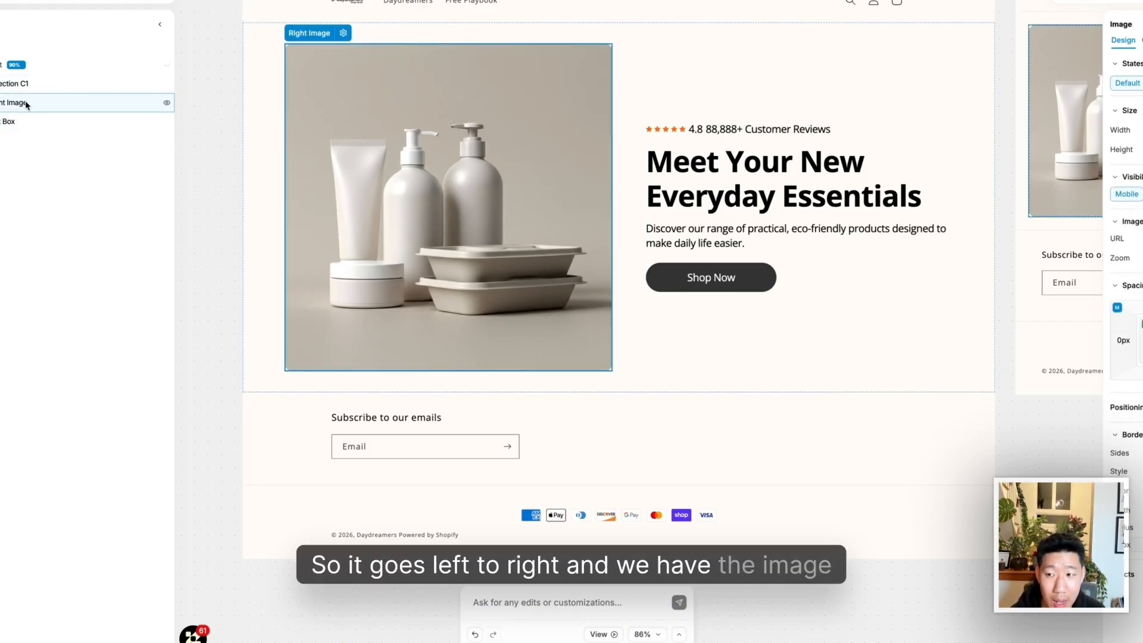
click(8, 122)
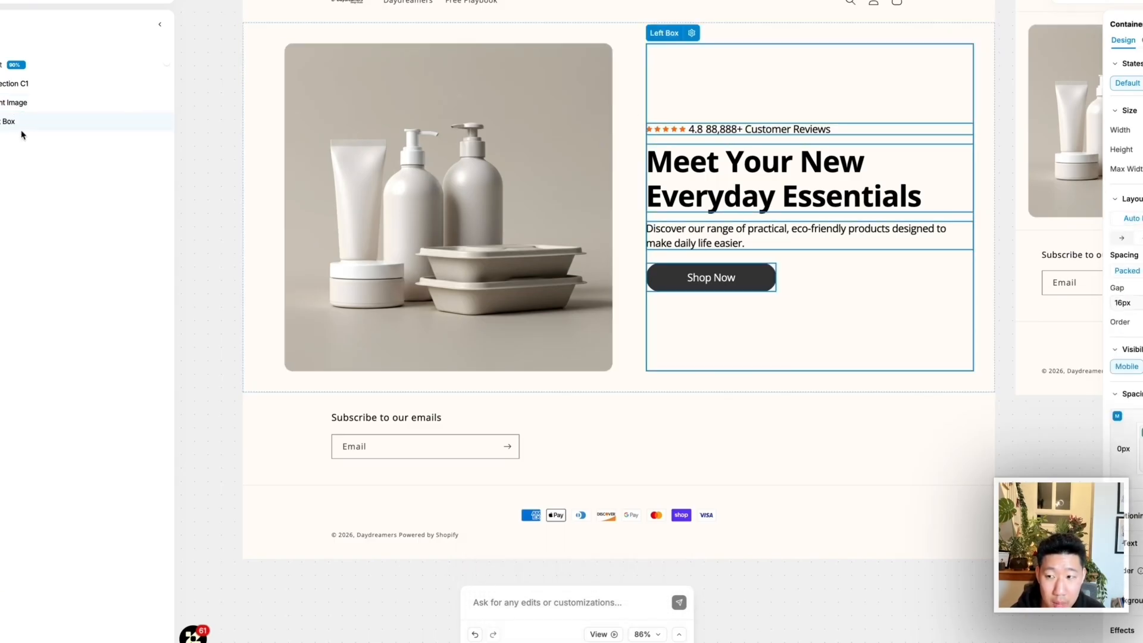
Move Right Image back below Left Box in Hero Section C1 and compare the tablet and mobile layouts
drag(37, 104, 10, 141)
scroll(651, 248, right, 12)
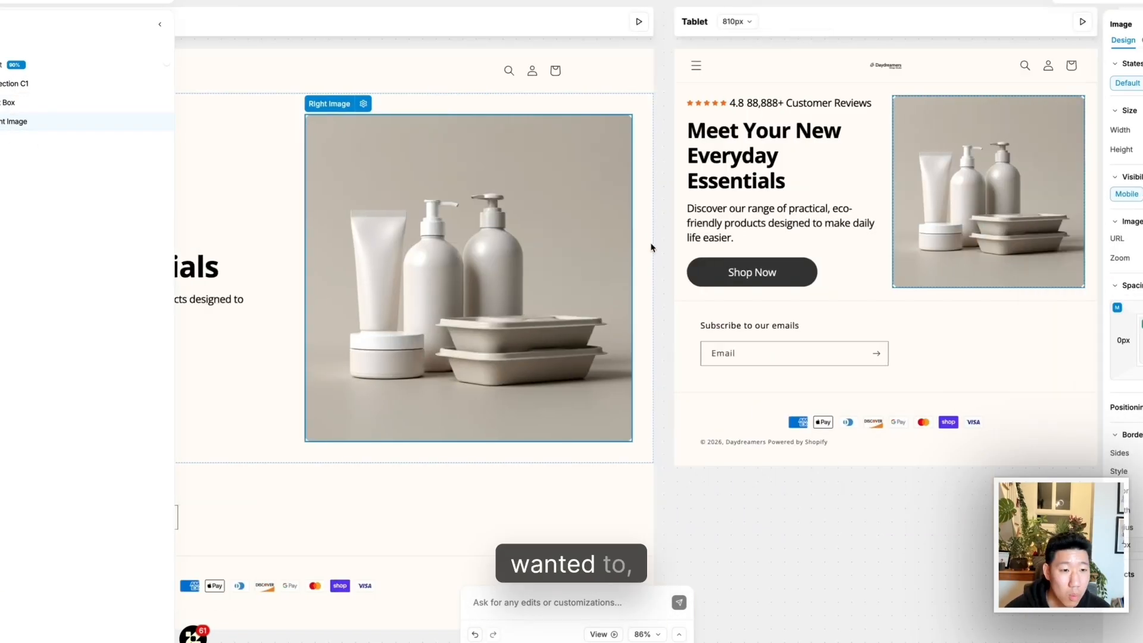
scroll(599, 230, left, 13)
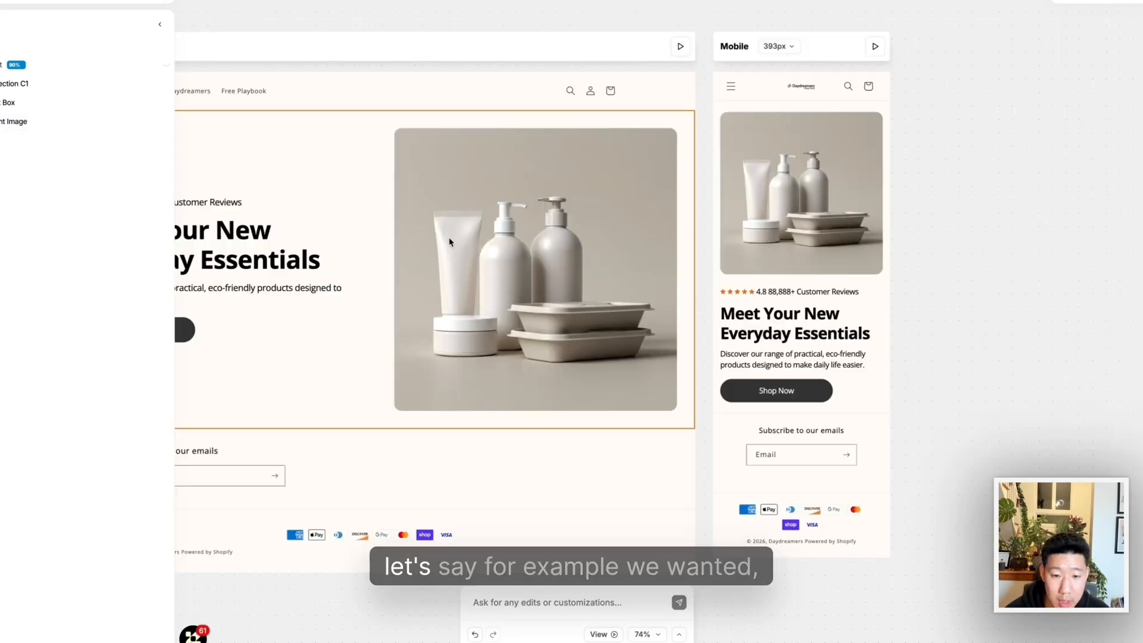
Compare Hero Section C1's desktop and mobile layouts and inspect the Left Box and Right Image layers
scroll(458, 244, left, 5)
click(490, 202)
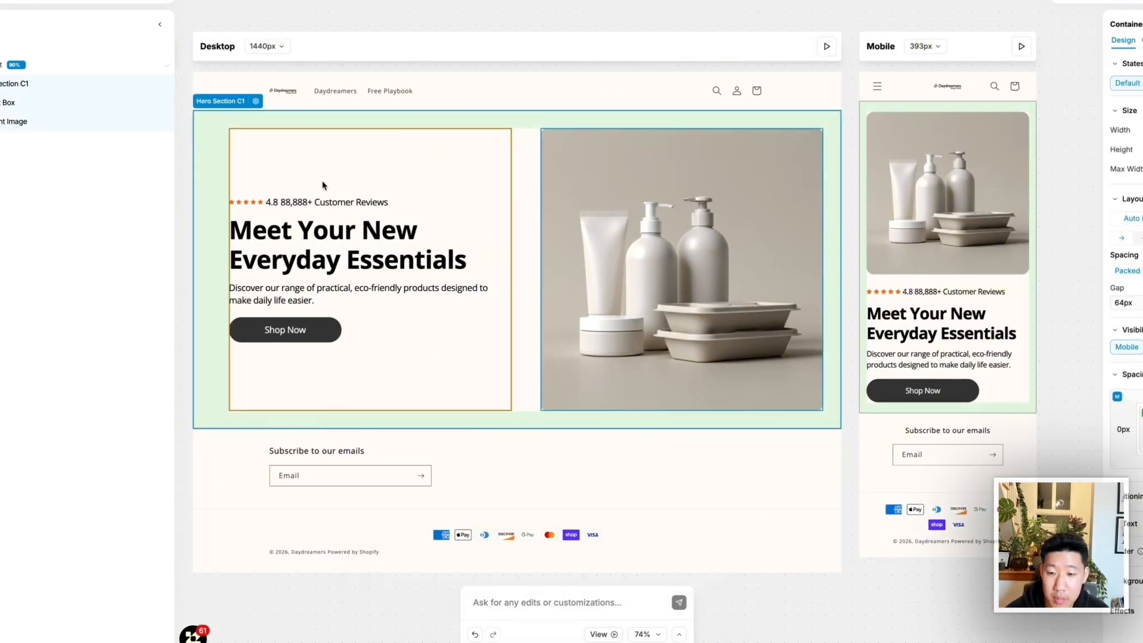
scroll(372, 196, left, 2)
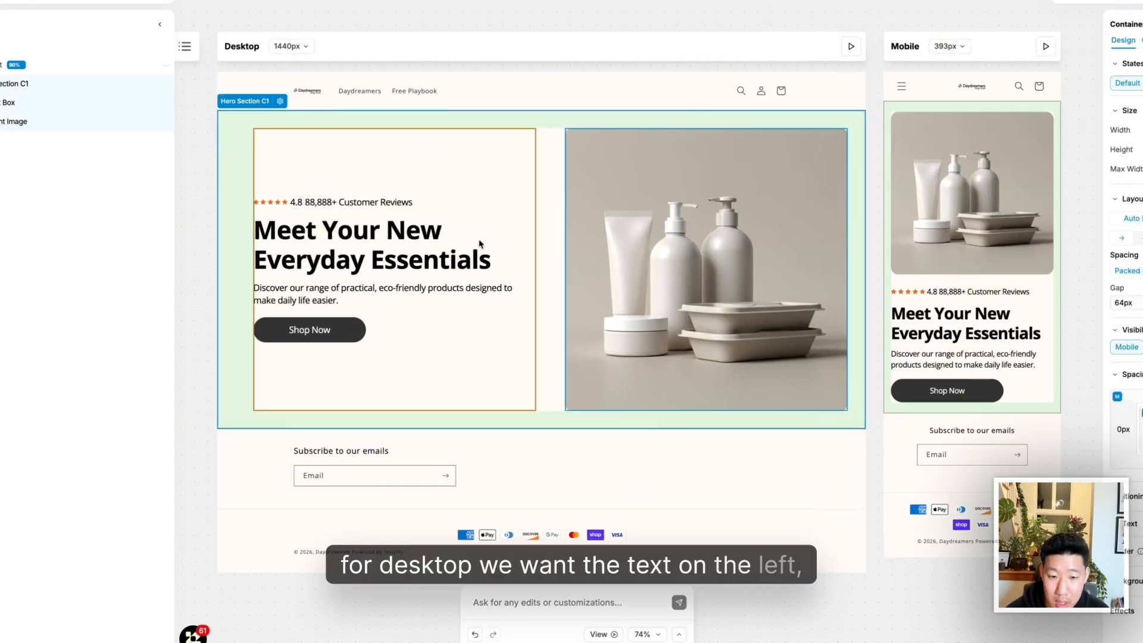
scroll(838, 199, right, 8)
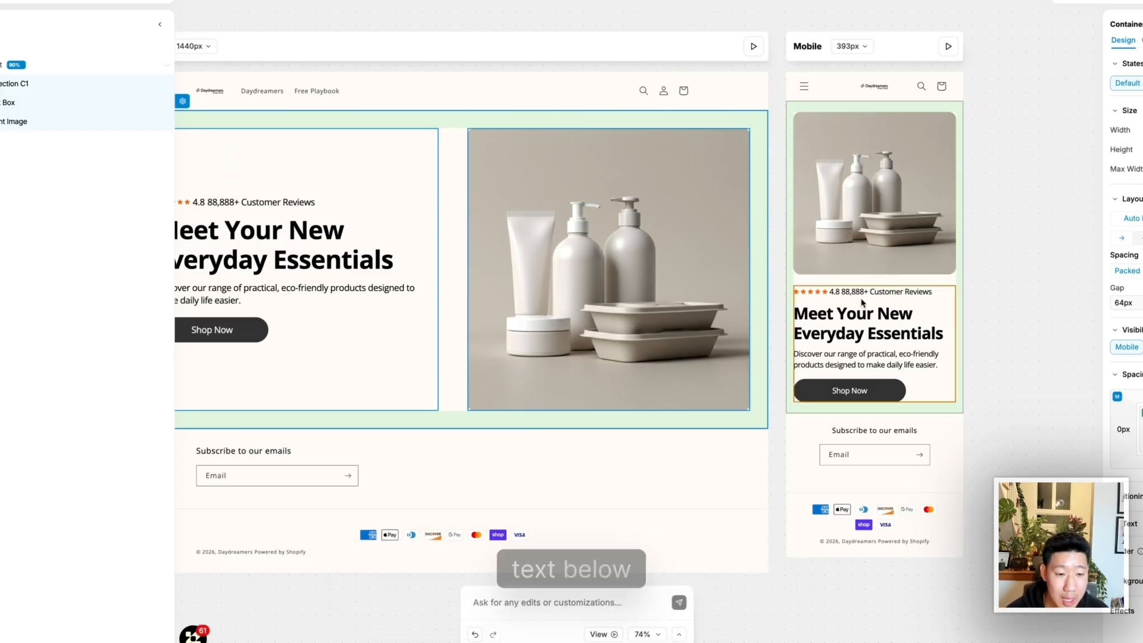
scroll(376, 216, left, 2)
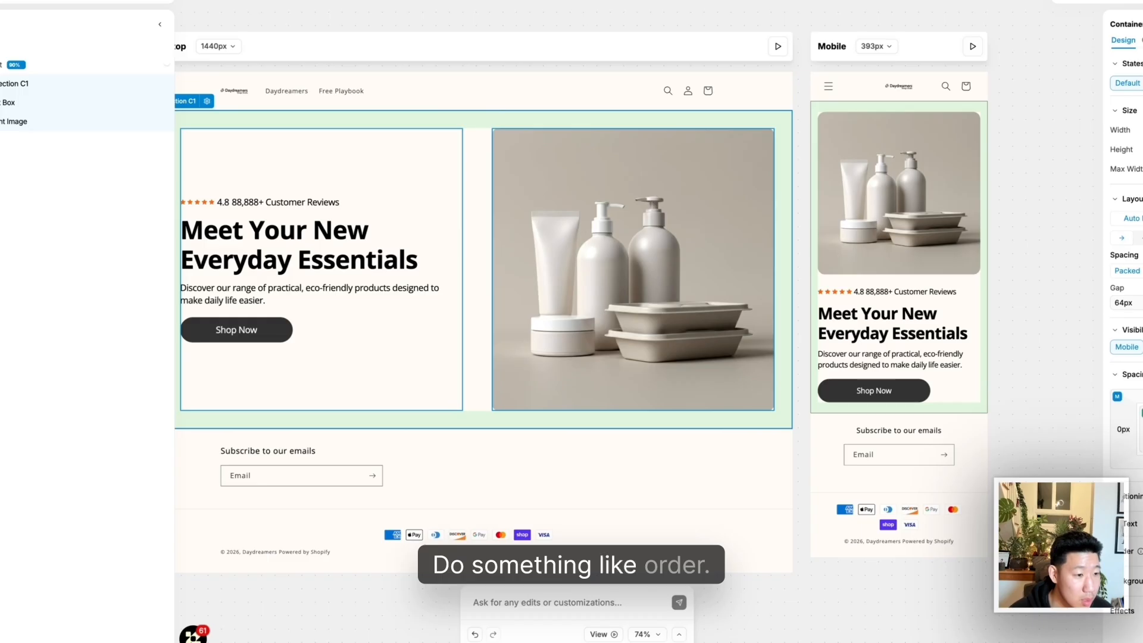
click(1141, 198)
scroll(657, 274, left, 4)
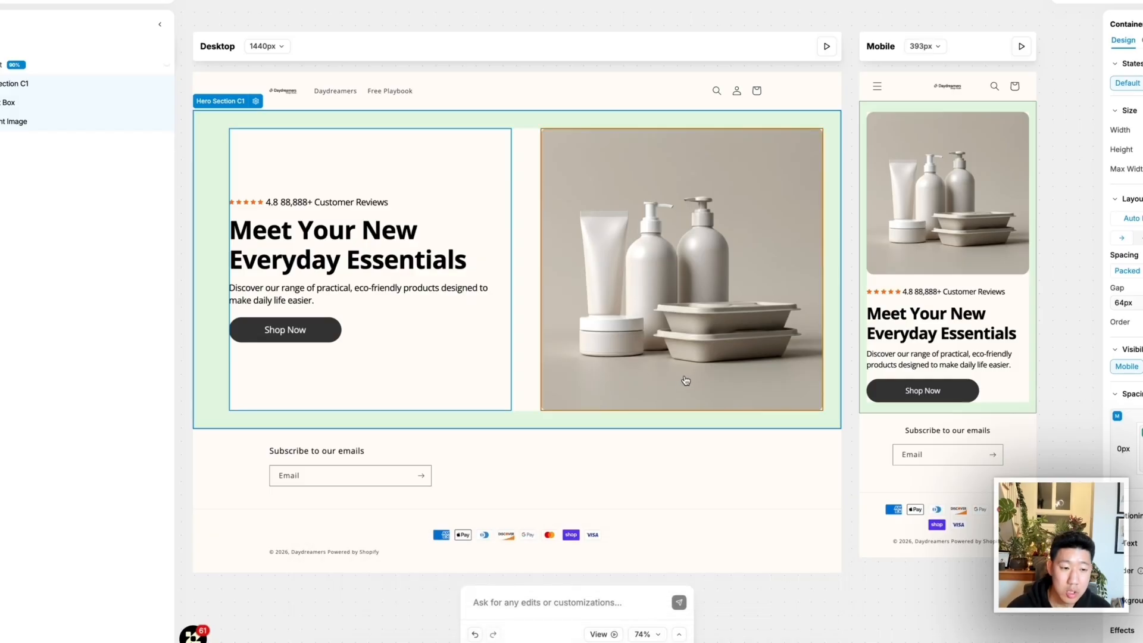
click(13, 105)
click(10, 121)
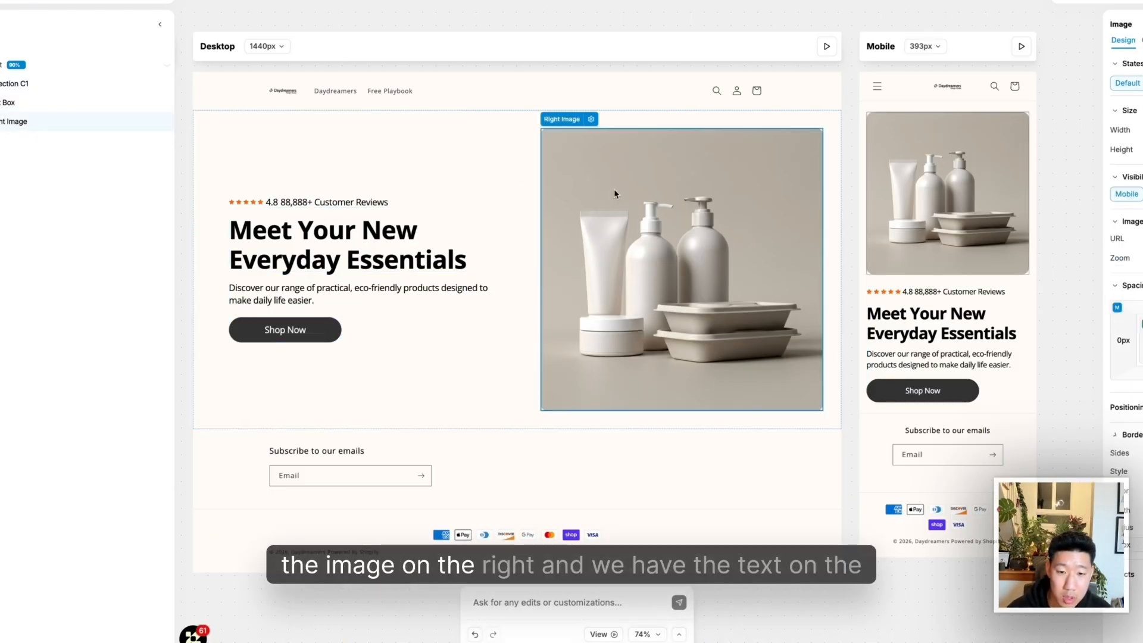
click(43, 104)
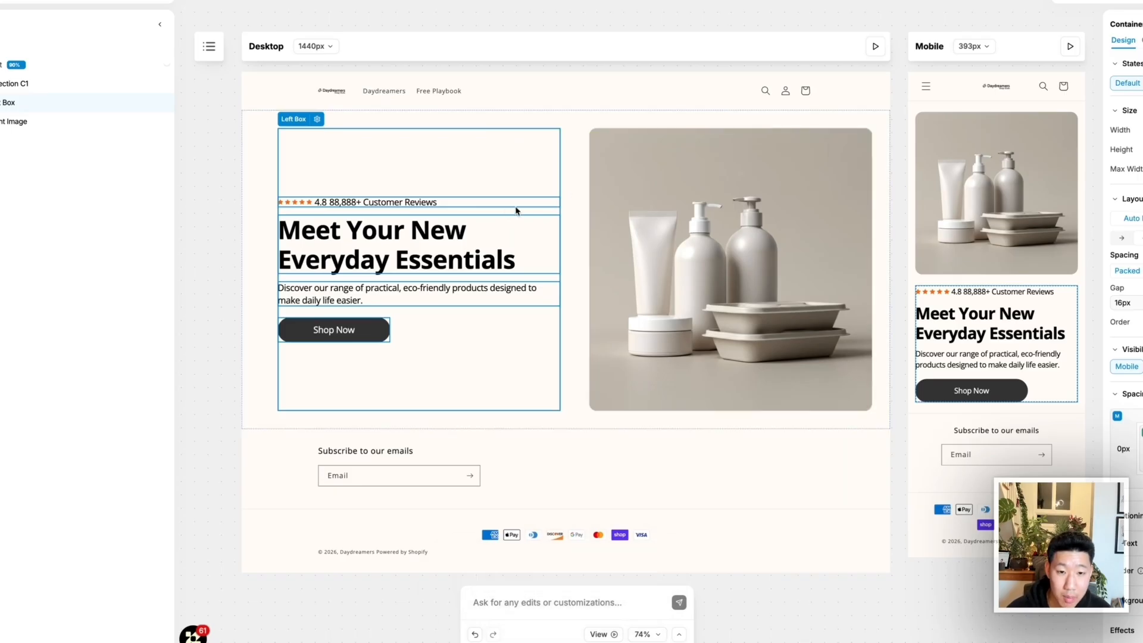
Set Hero Section C1's mobile layout order to Forward so the text sits above the image
scroll(922, 205, right, 1)
click(922, 172)
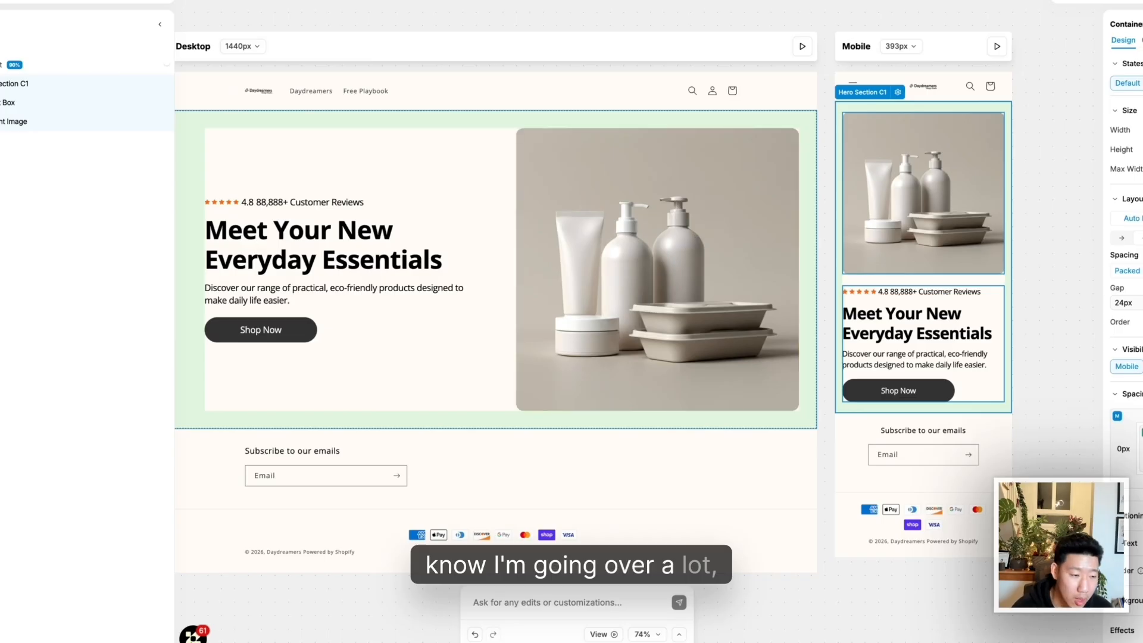
key(ctrl+z)
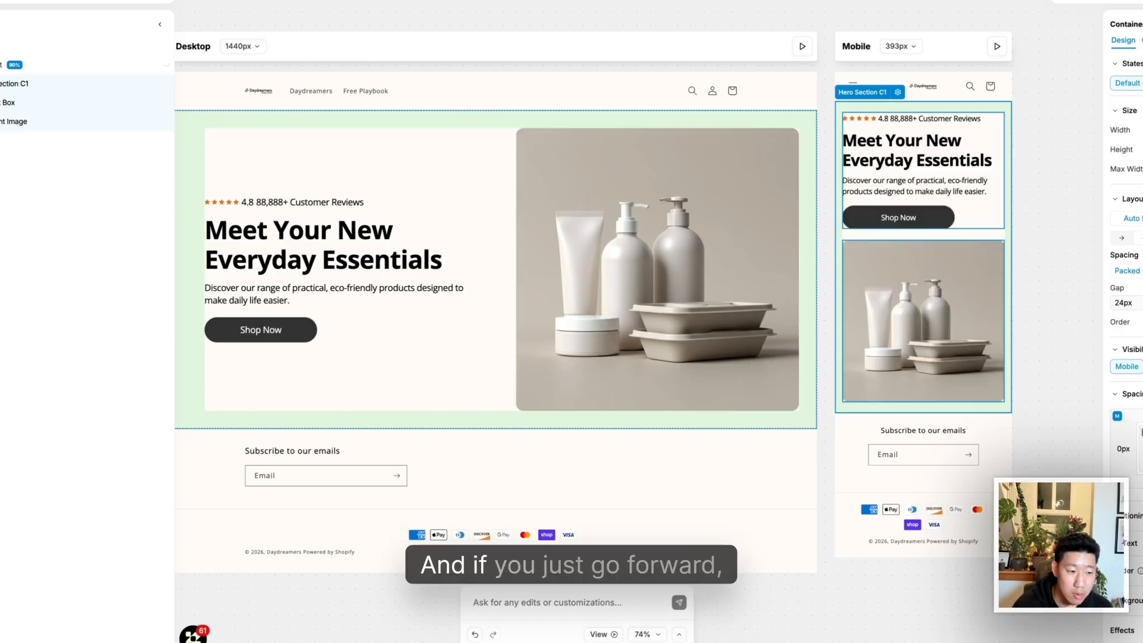
Set Hero Section C1's mobile layout order to Reverse so the image sits on top, and check Right Image
click(991, 128)
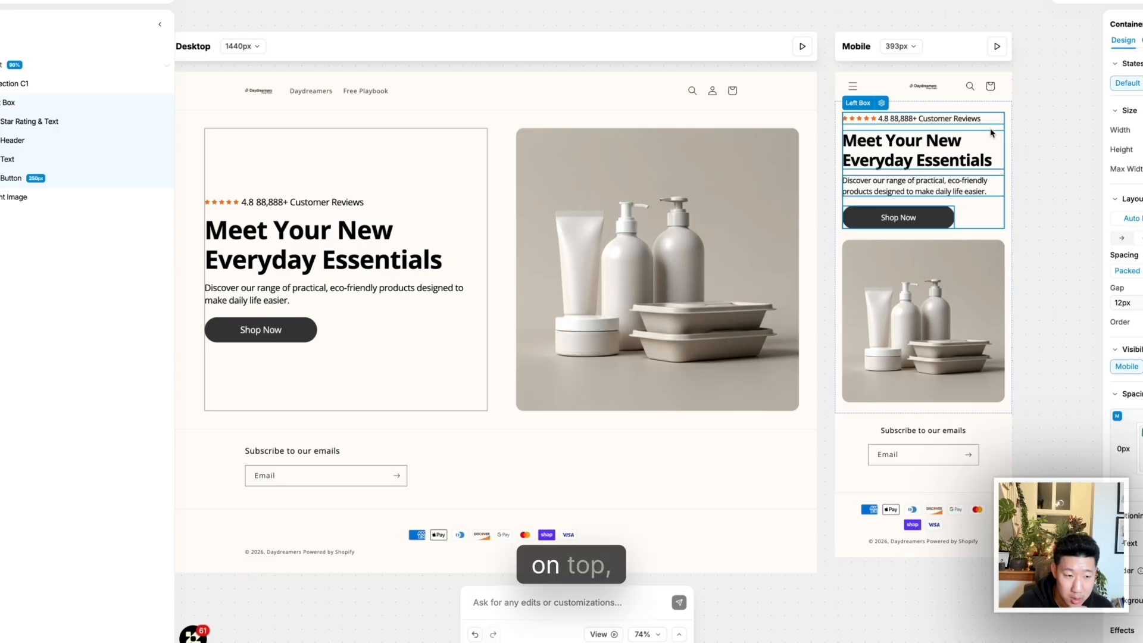
click(993, 235)
click(1142, 238)
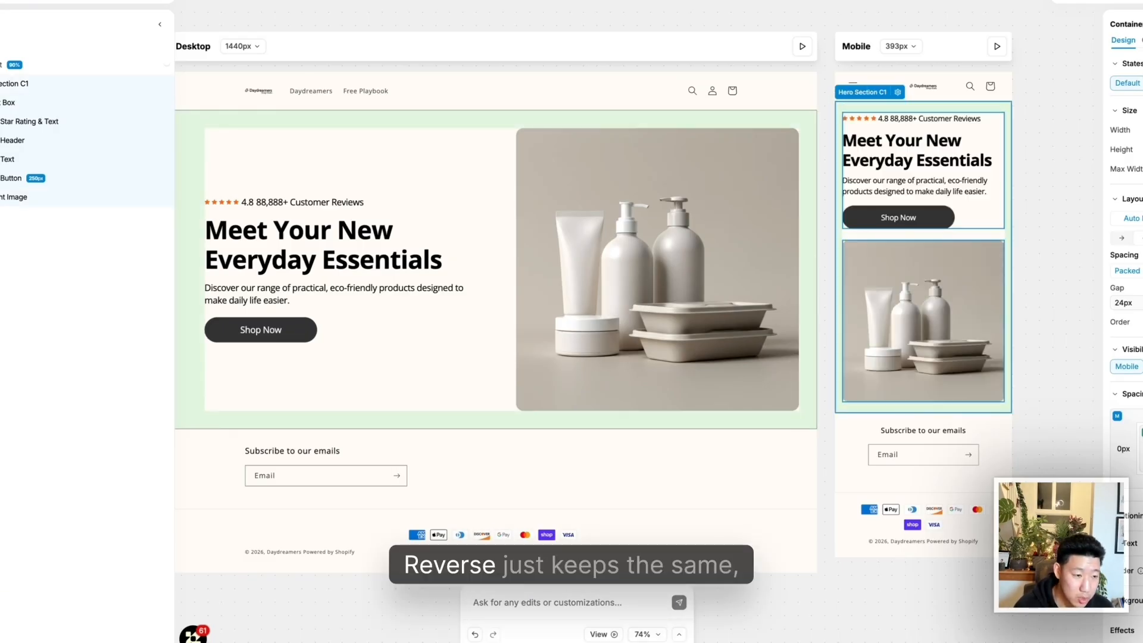
click(1142, 239)
click(18, 197)
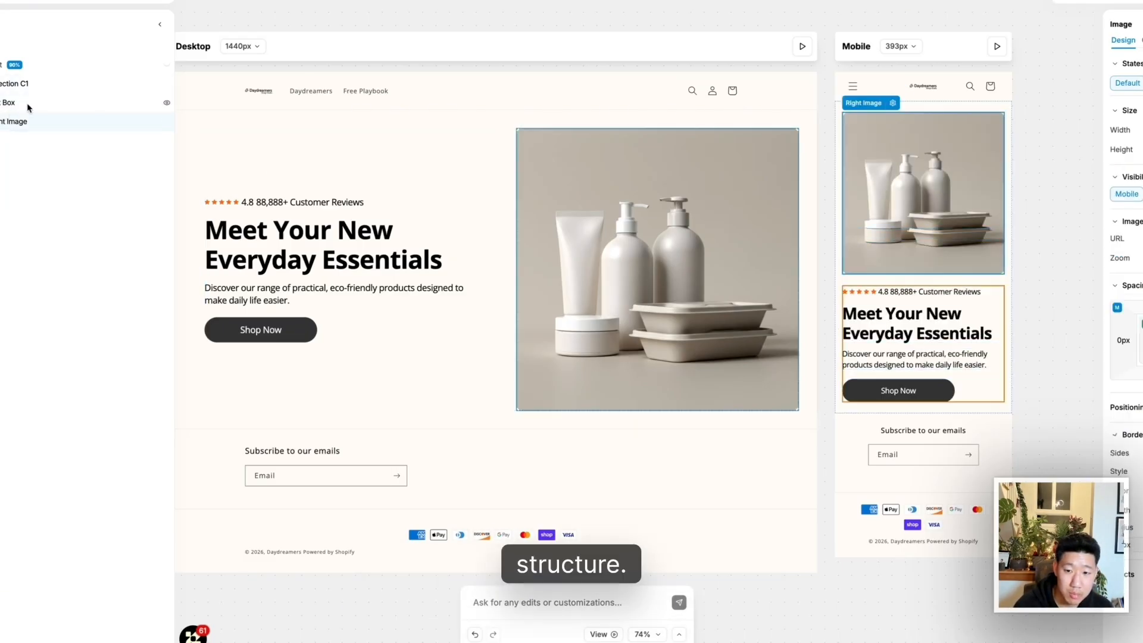
Review the desktop hero's image and text box, and switch Hero Section C1's mobile order to Forward
click(502, 163)
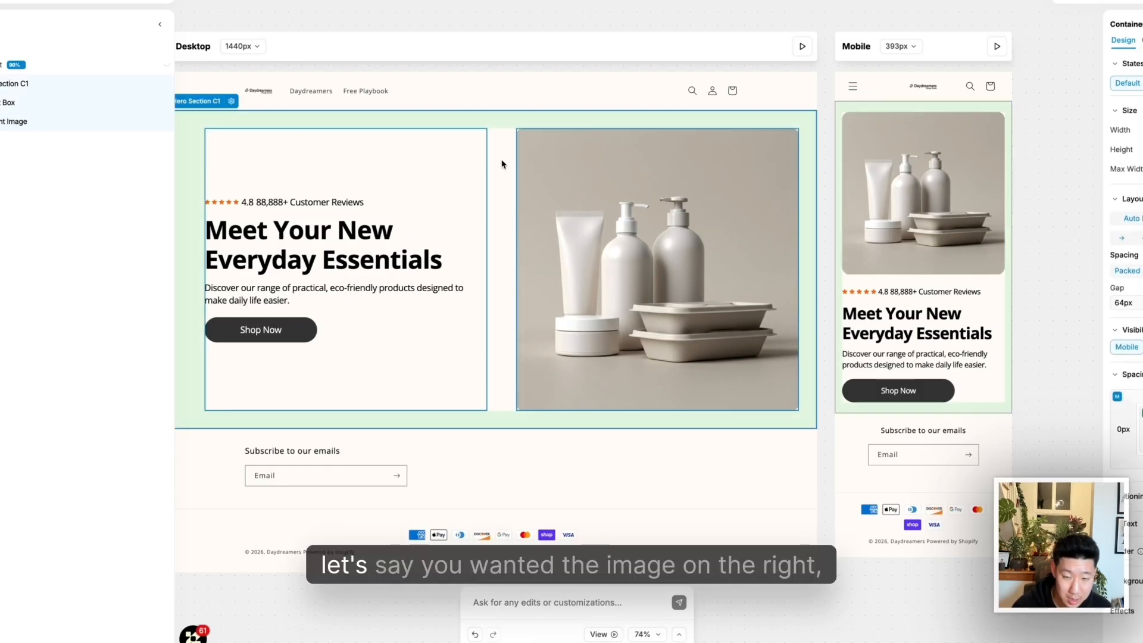
click(649, 218)
click(369, 178)
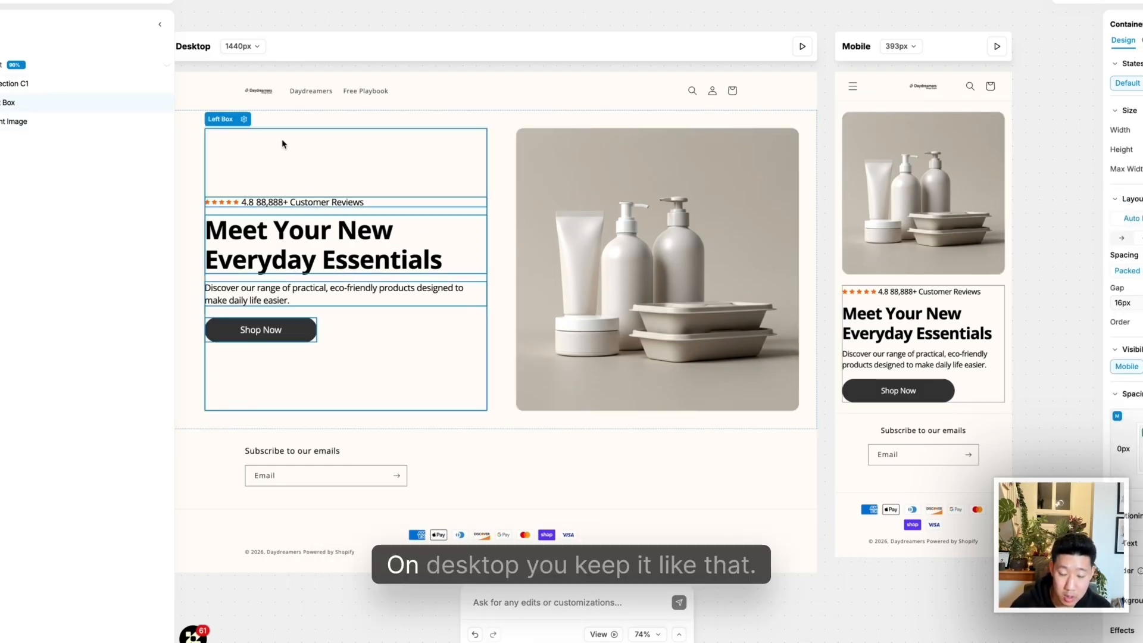
click(863, 280)
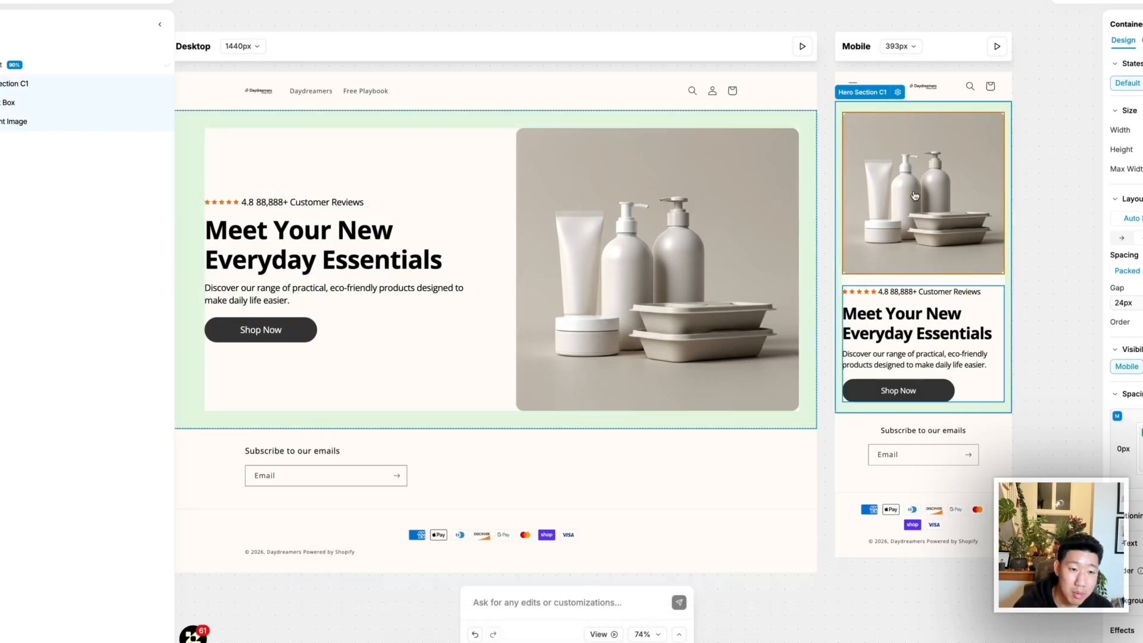
click(1141, 322)
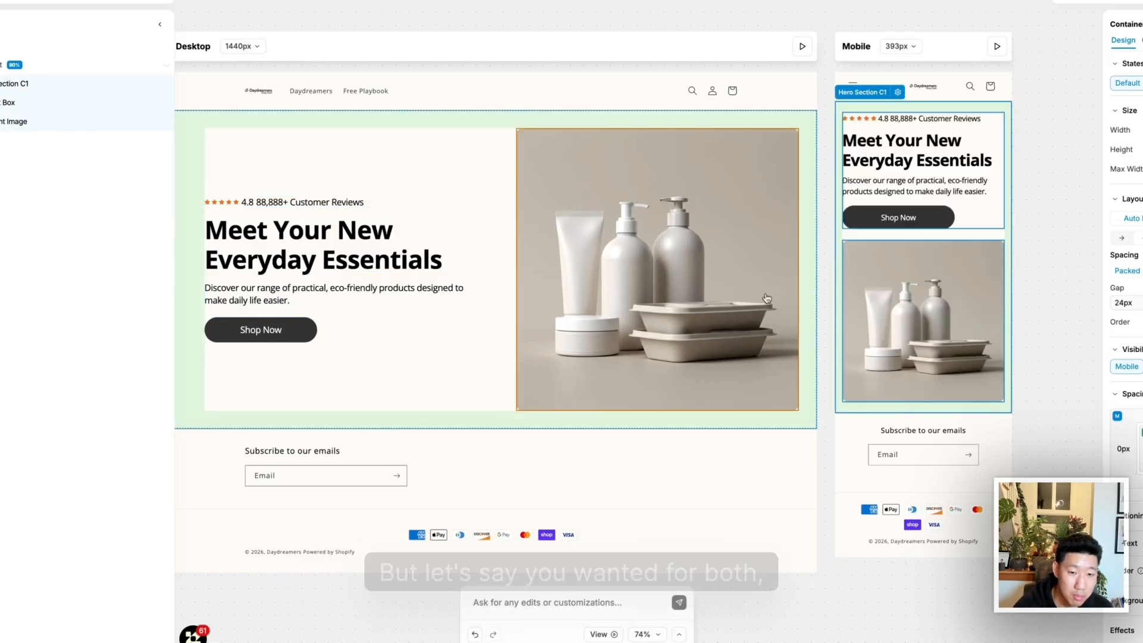
Reorder Hero Section C1's layers so Right Image comes before Left Box, and restore the original order
click(477, 160)
click(502, 161)
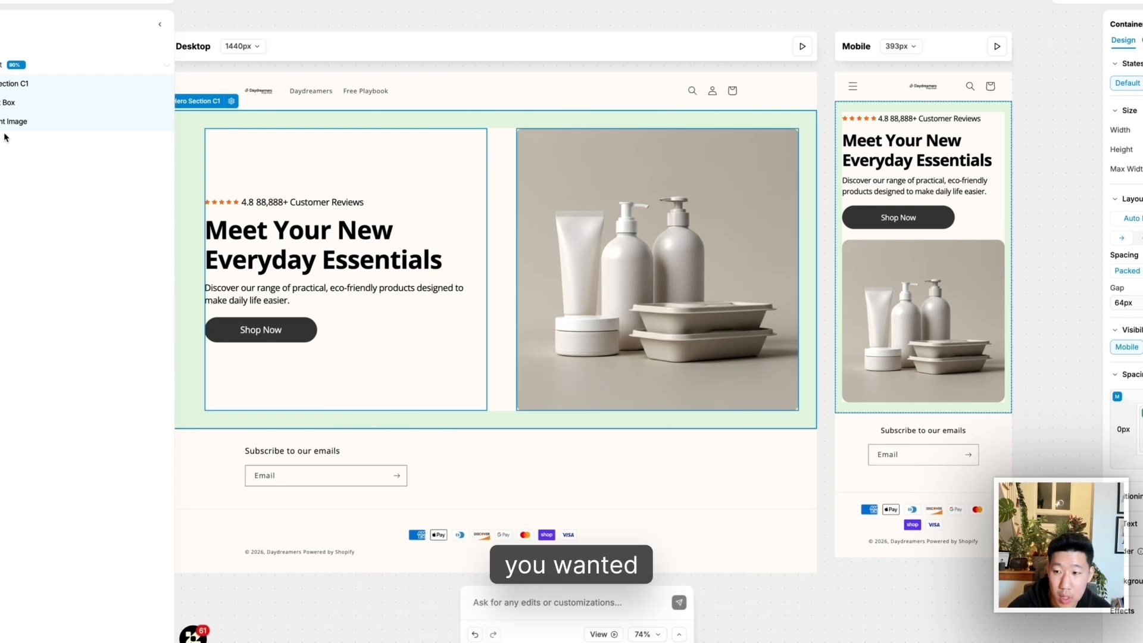
drag(5, 124, 3, 97)
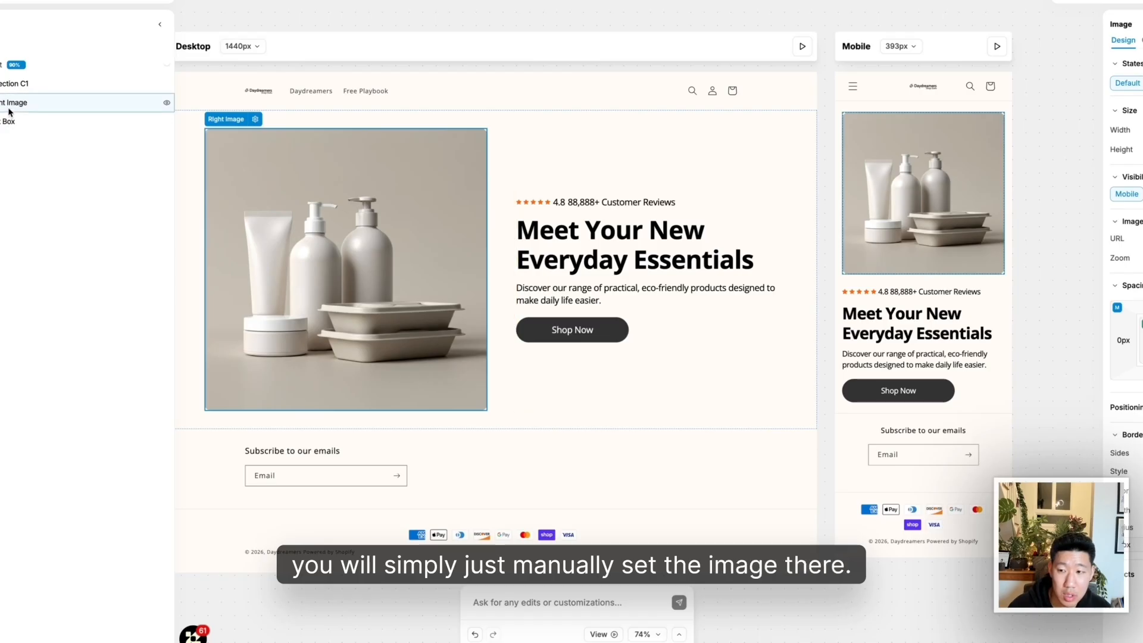
drag(8, 112, 64, 122)
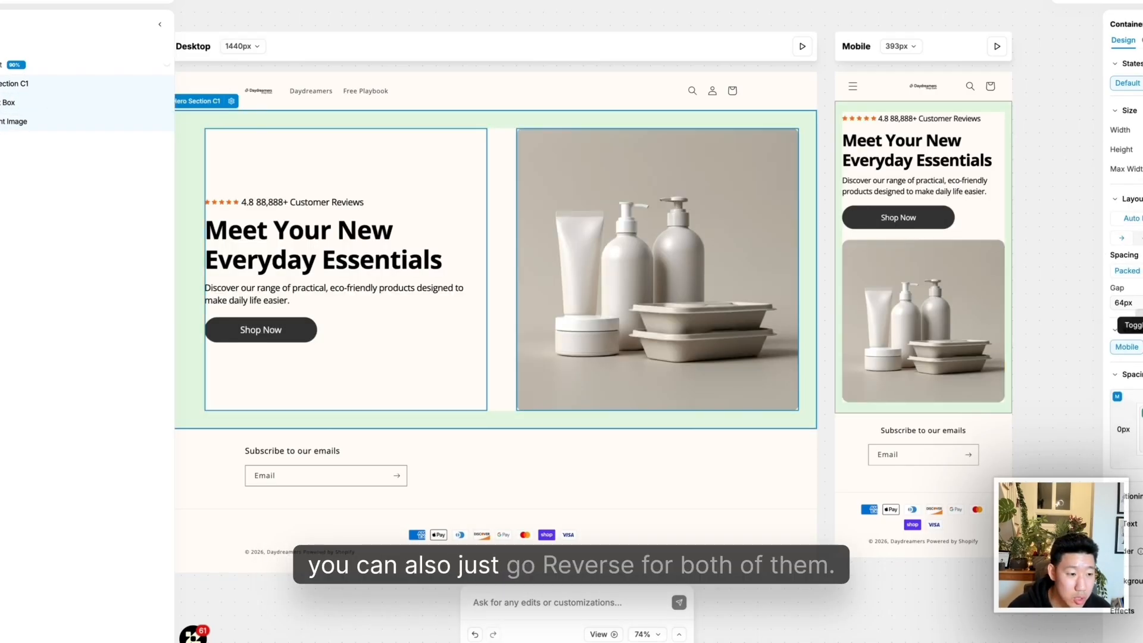
Set Hero Section C1's layout order to Reverse on both desktop and mobile
click(1142, 304)
click(1051, 199)
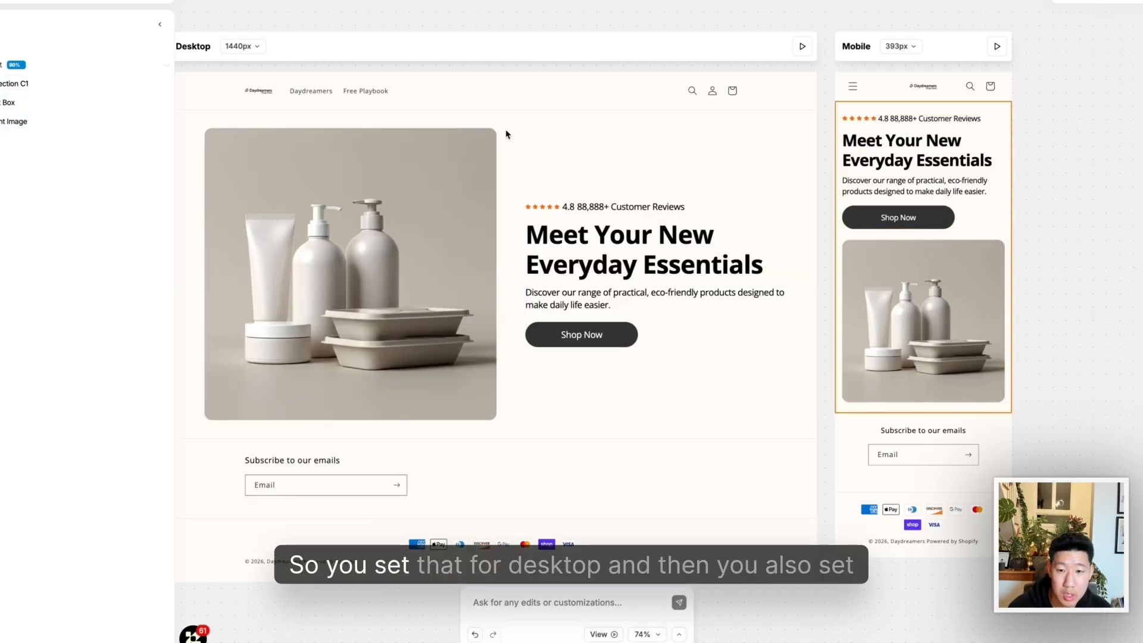
click(971, 117)
click(1142, 322)
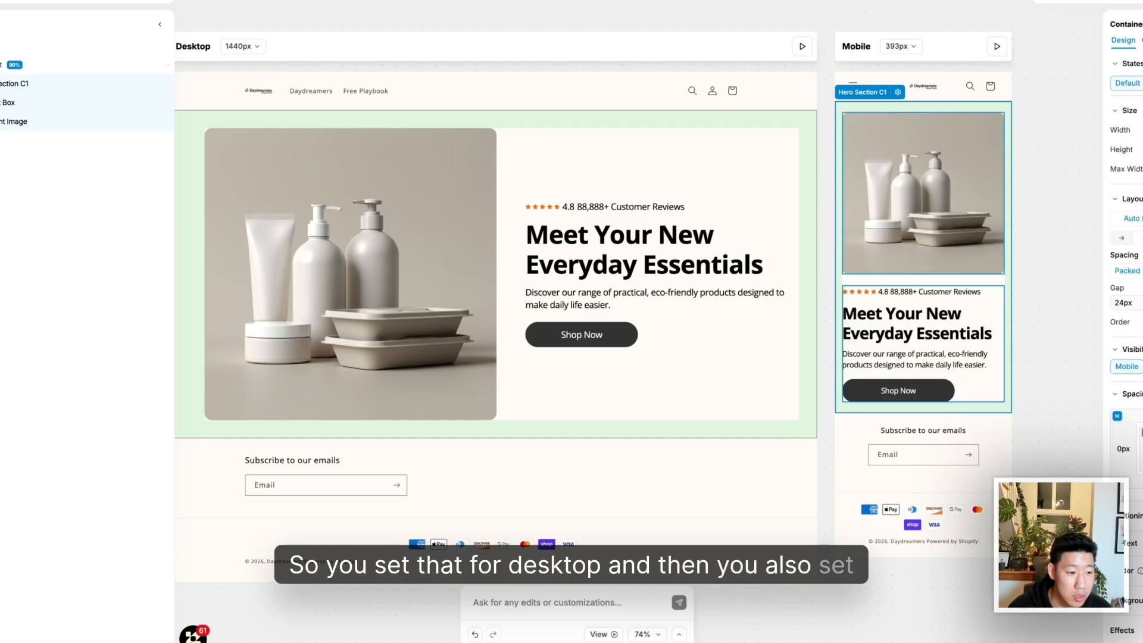
Show the Tablet device preview alongside Desktop and Mobile
scroll(909, 270, left, 1)
click(229, 121)
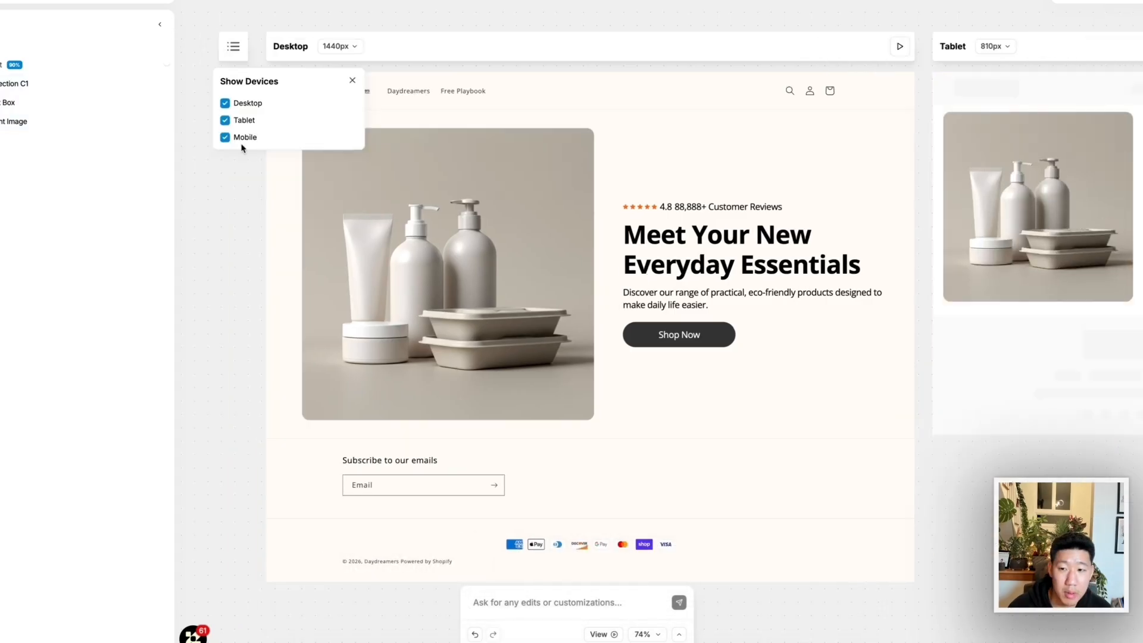
click(668, 16)
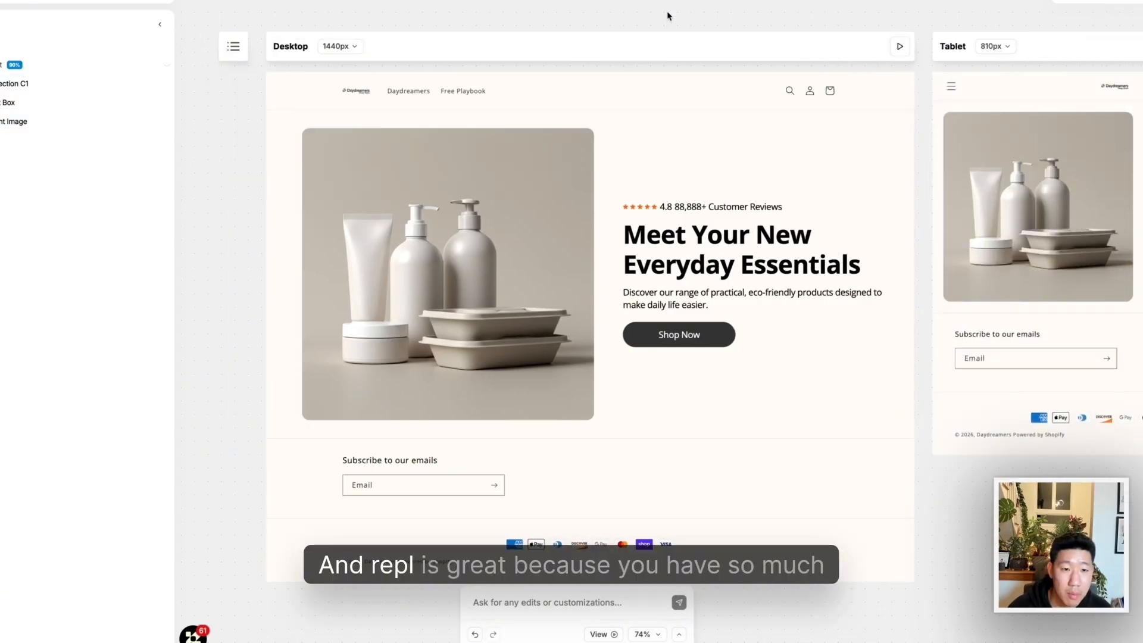
Set Hero Section C1's tablet layout order to Forward, with text before image, and compare all three device previews
scroll(702, 62, right, 4)
scroll(738, 159, down, 3)
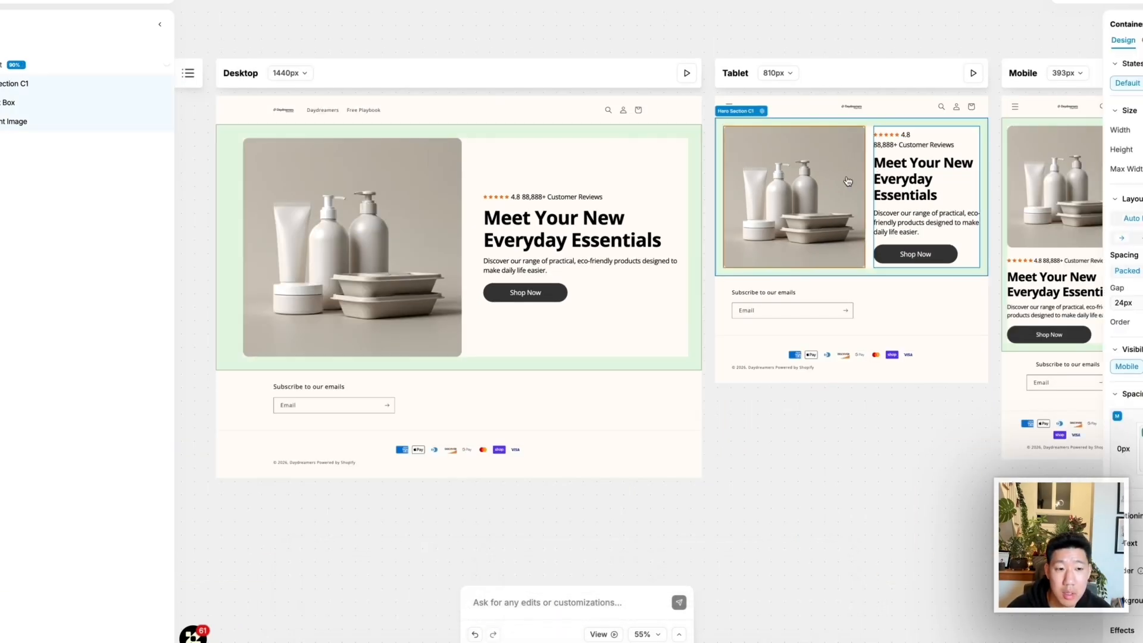
click(798, 177)
scroll(333, 217, right, 1)
scroll(327, 218, left, 2)
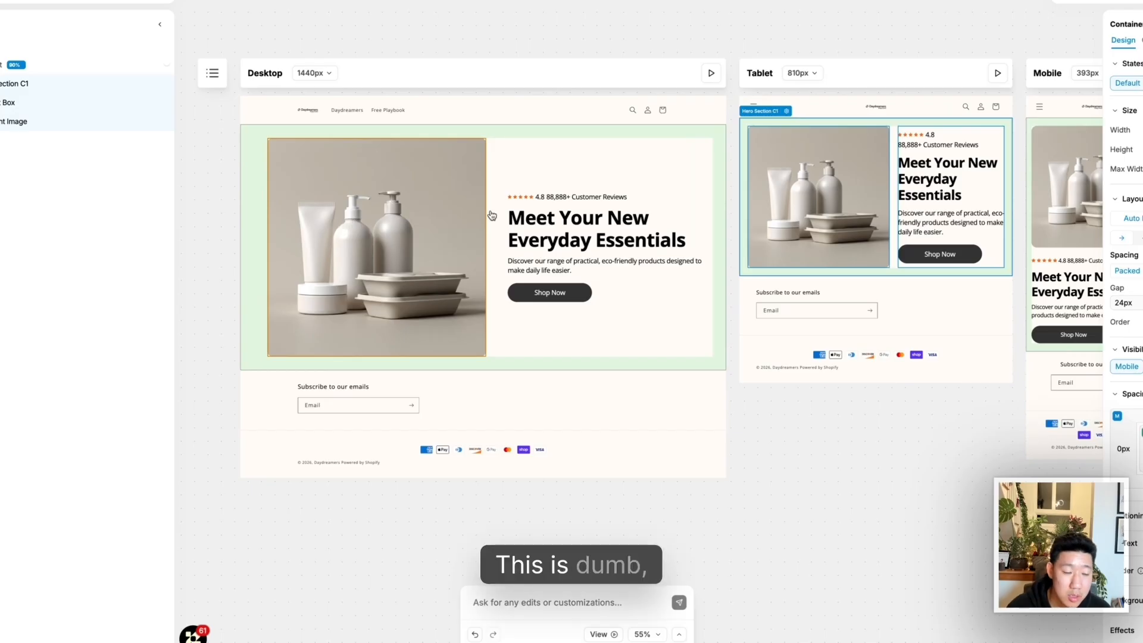
scroll(503, 216, right, 2)
scroll(374, 207, left, 2)
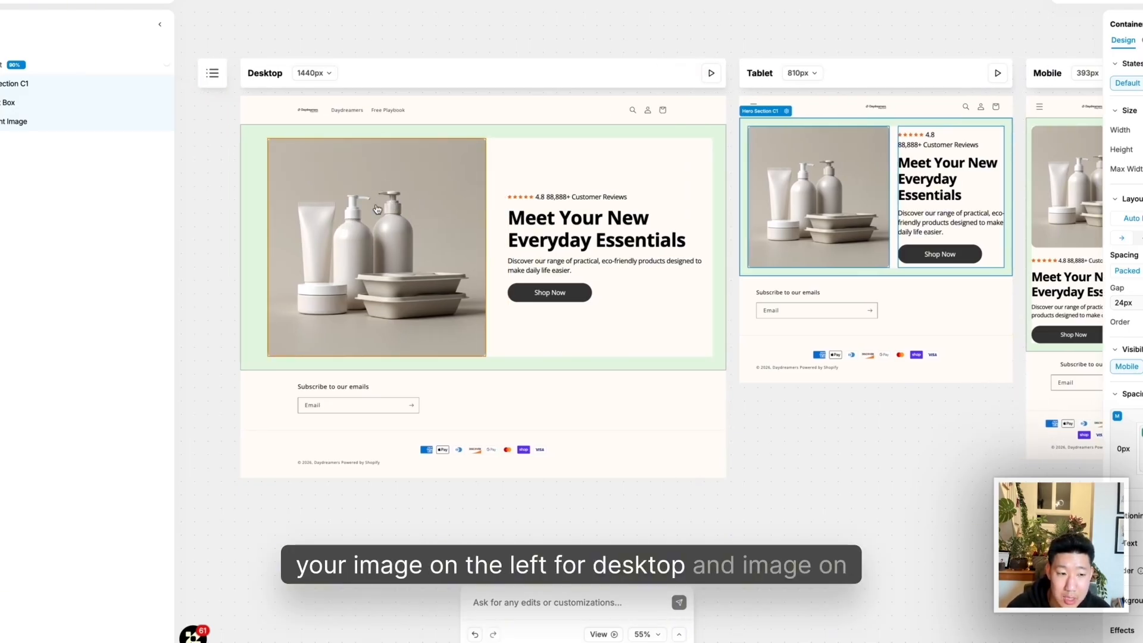
scroll(377, 208, right, 8)
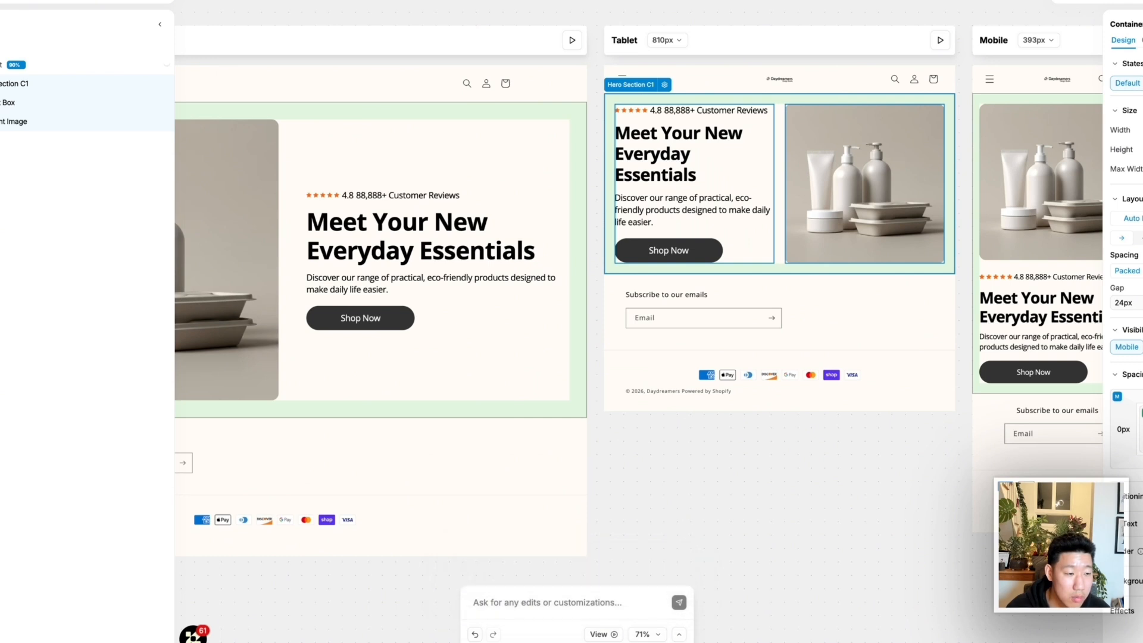
scroll(735, 220, right, 1)
scroll(735, 220, down, 3)
scroll(691, 227, left, 2)
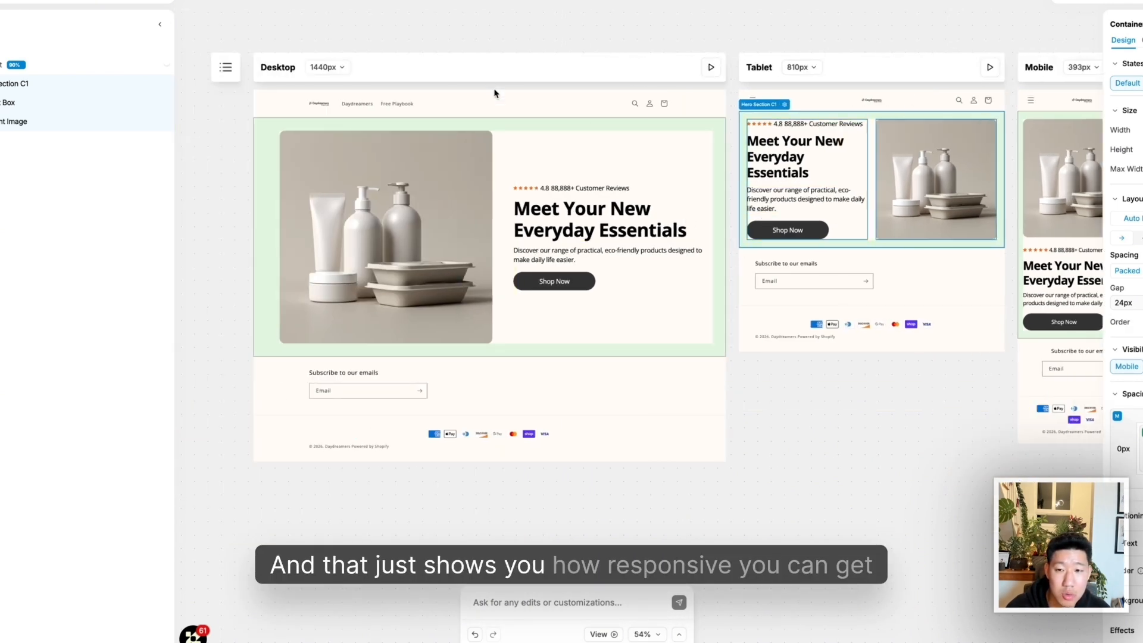
click(518, 49)
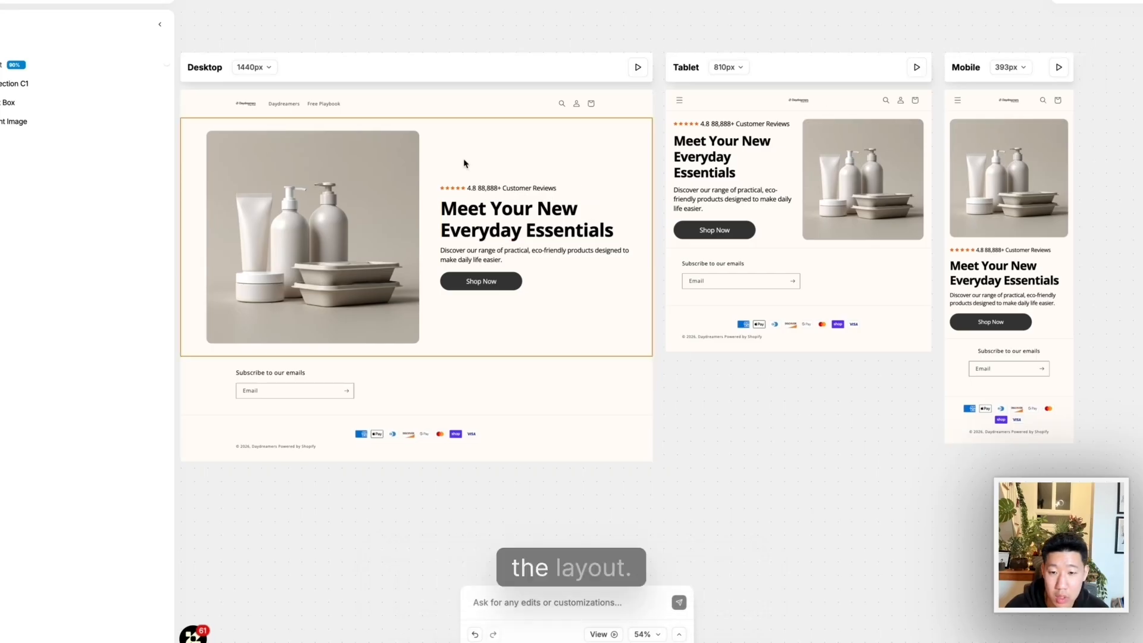
Return Hero Section C1's desktop order to Forward and check the hero section on tablet and mobile
click(462, 161)
key(super+z)
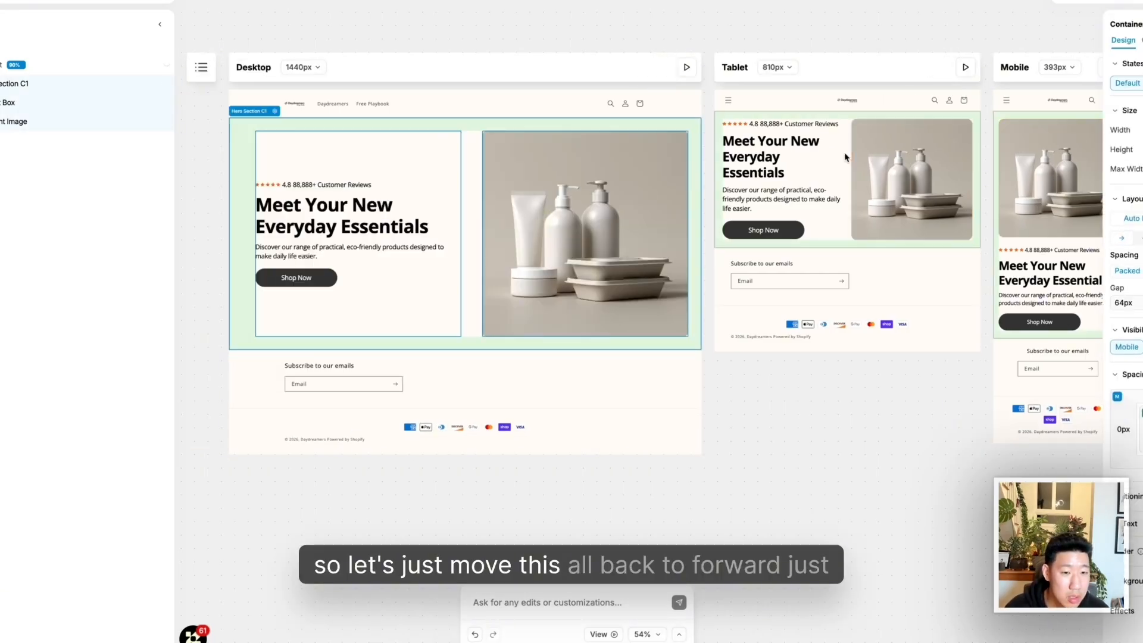
click(842, 117)
click(865, 118)
scroll(988, 189, right, 2)
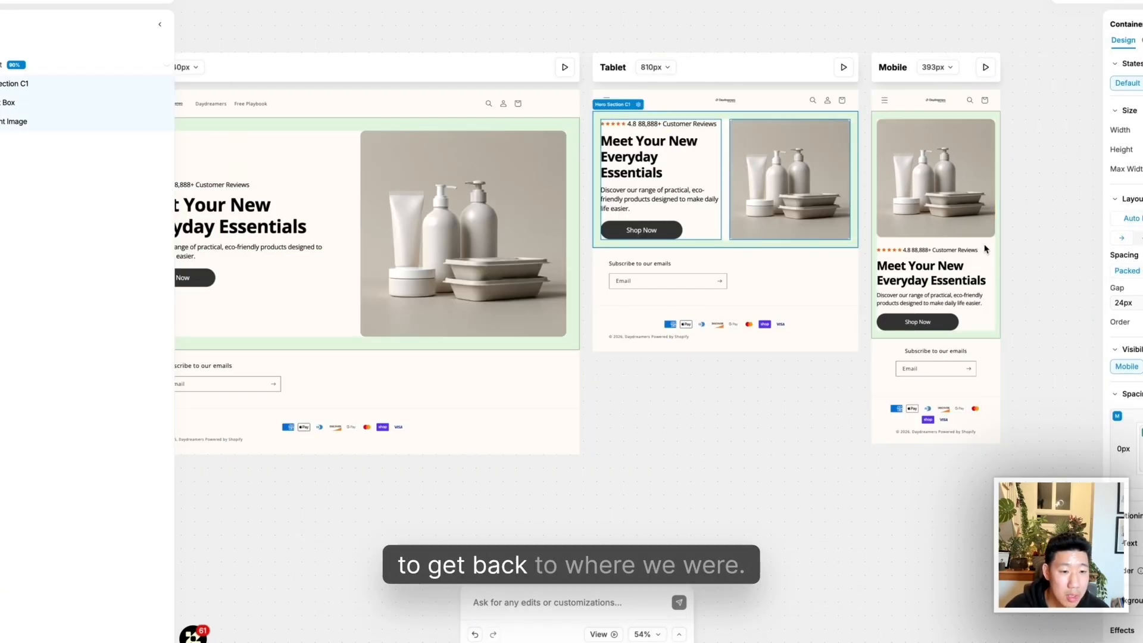
click(986, 248)
Spread Left Box's contents across the container's full height on desktop, and return its spacing to Packed
click(523, 178)
scroll(523, 178, left, 4)
click(524, 178)
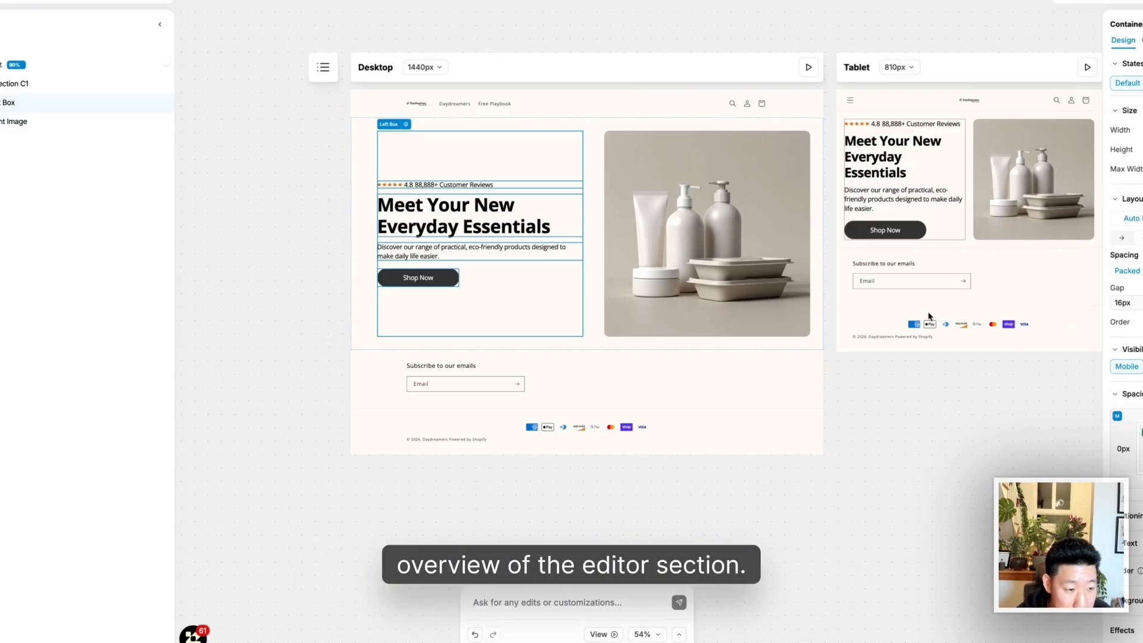
double_click(1125, 255)
click(1142, 271)
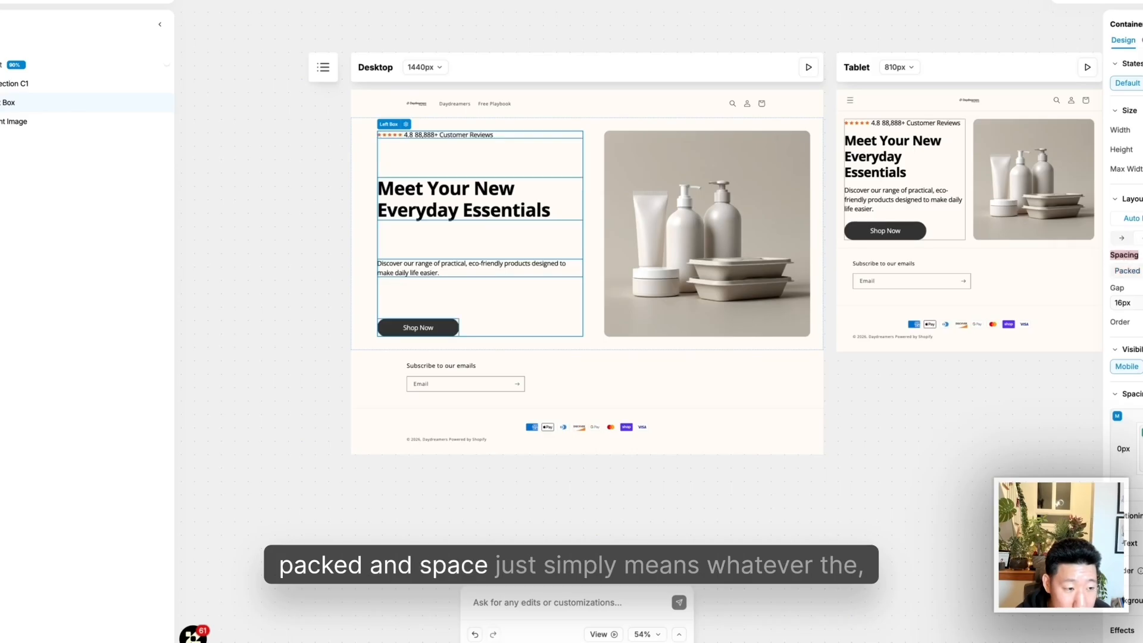
click(1133, 271)
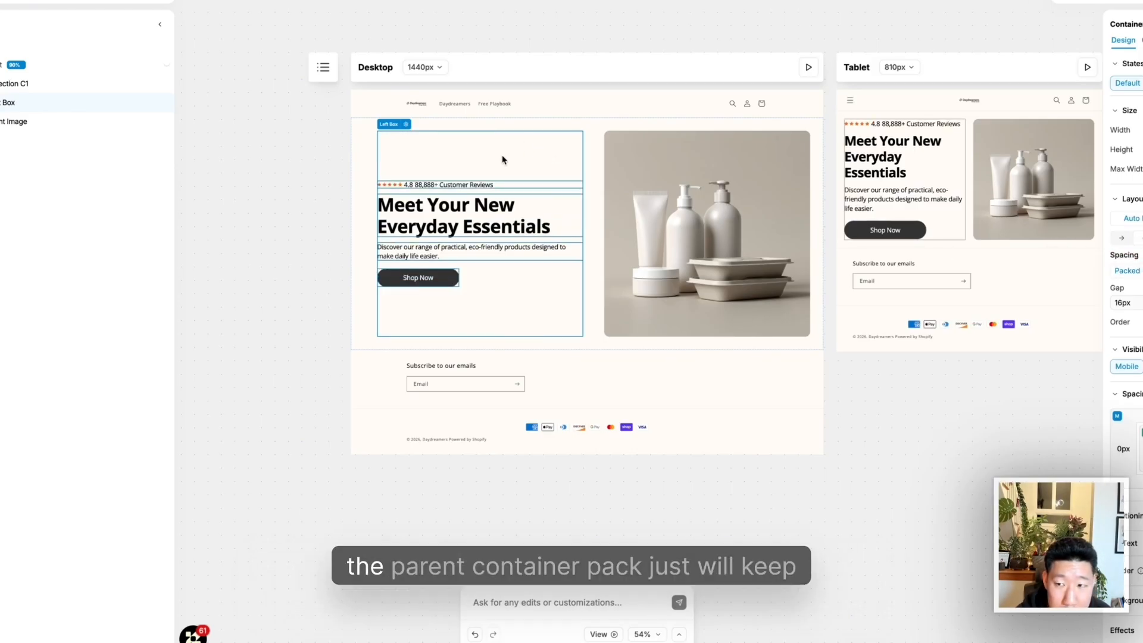
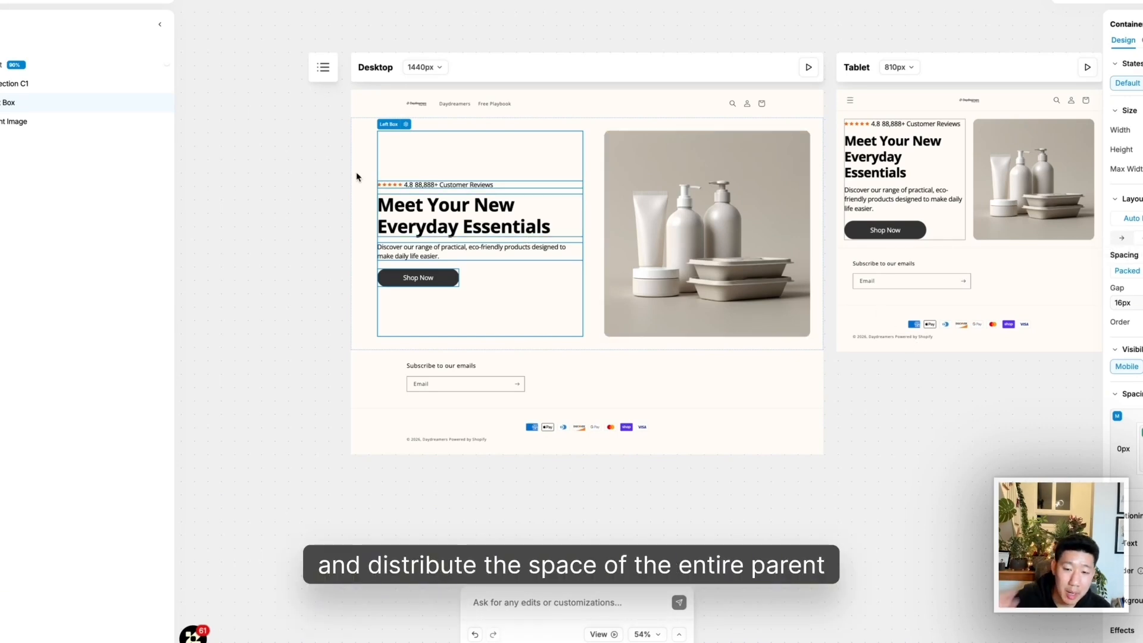
Trace the parent containers of the star rating, header and text through Left Box up to Hero Section C1
click(479, 212)
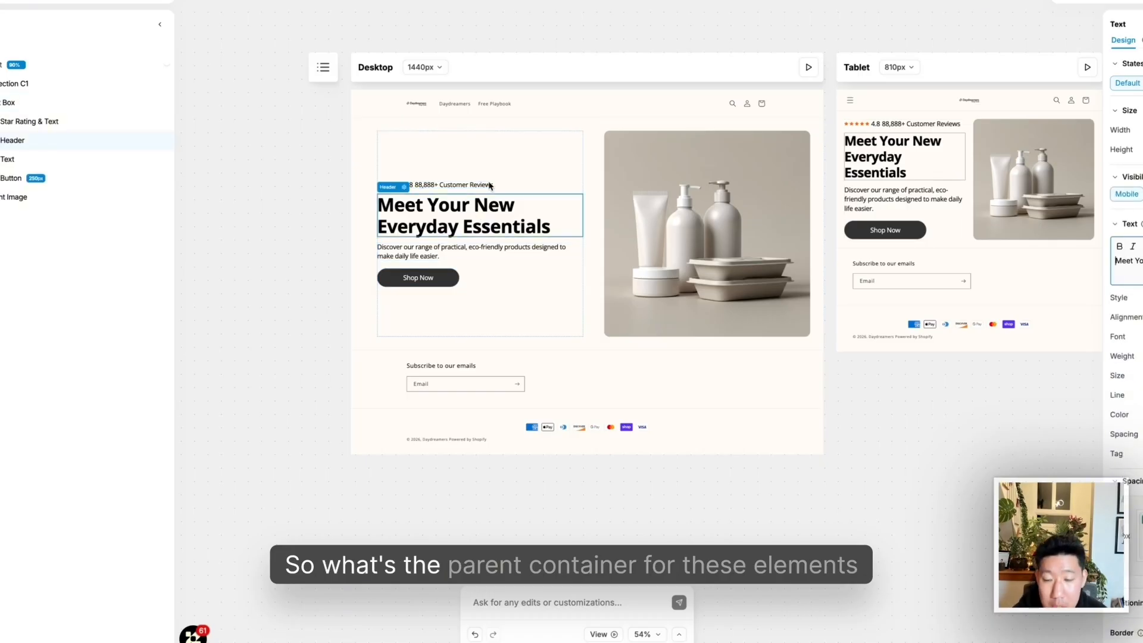
click(481, 185)
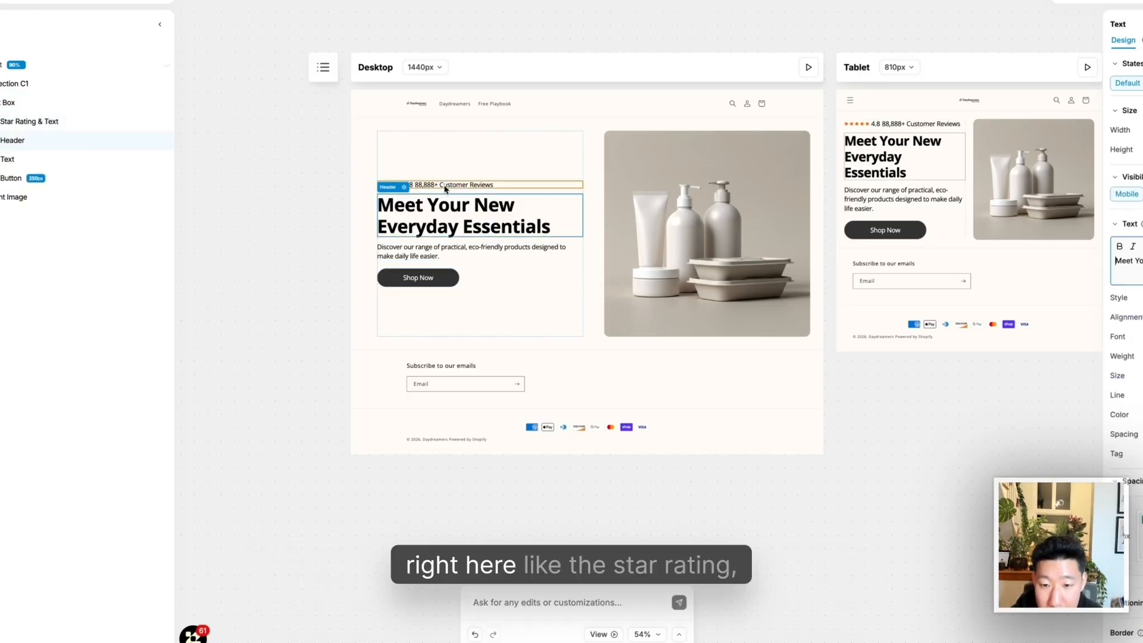
click(445, 226)
click(446, 241)
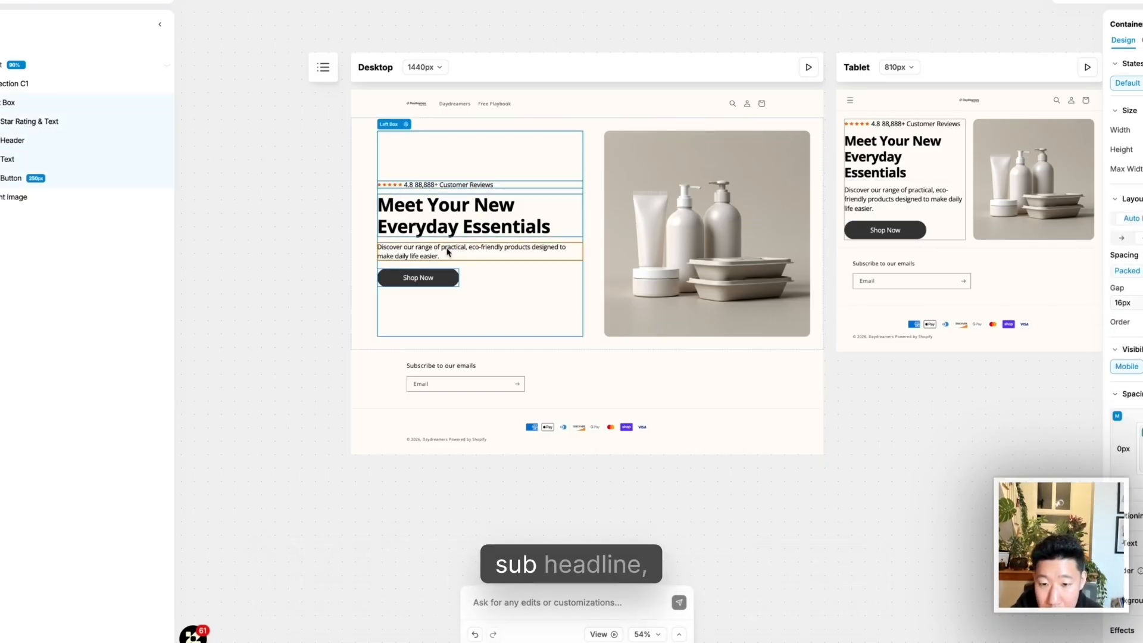
click(447, 249)
click(466, 209)
click(2, 121)
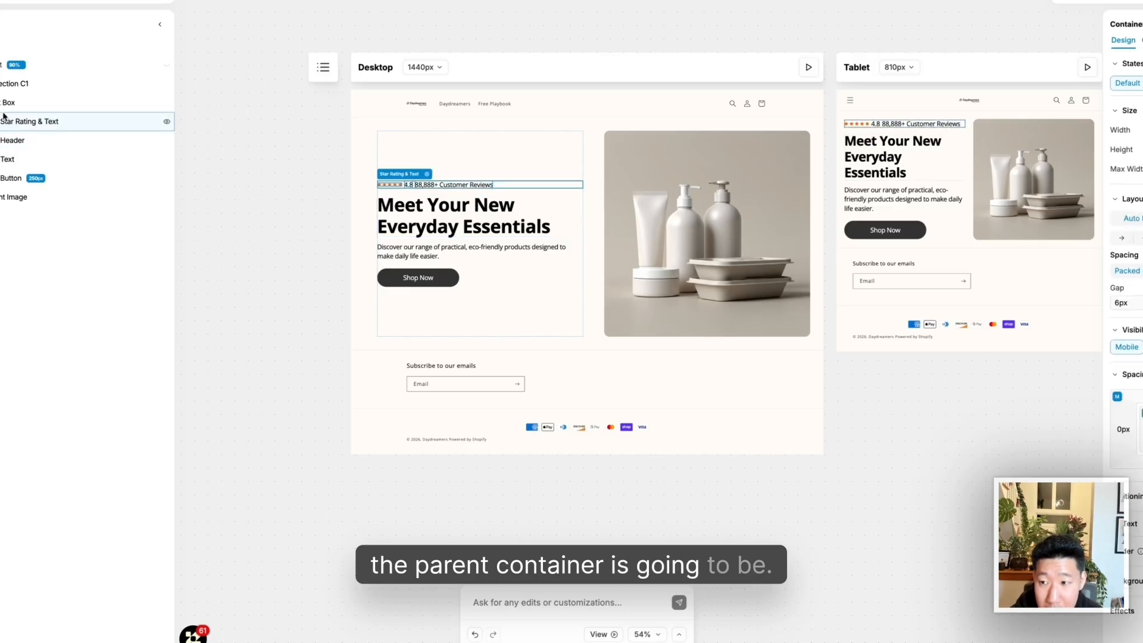
click(2, 103)
click(2, 84)
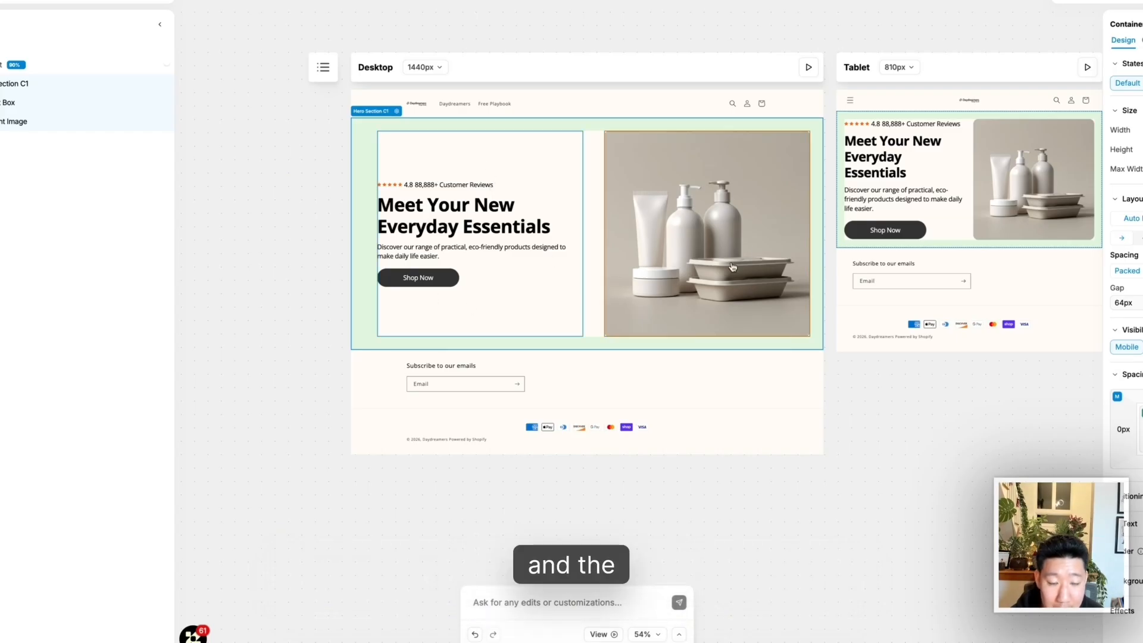
Try a horizontal direction and spread-out spacing on Left Box, returning it to vertical and Packed
click(518, 232)
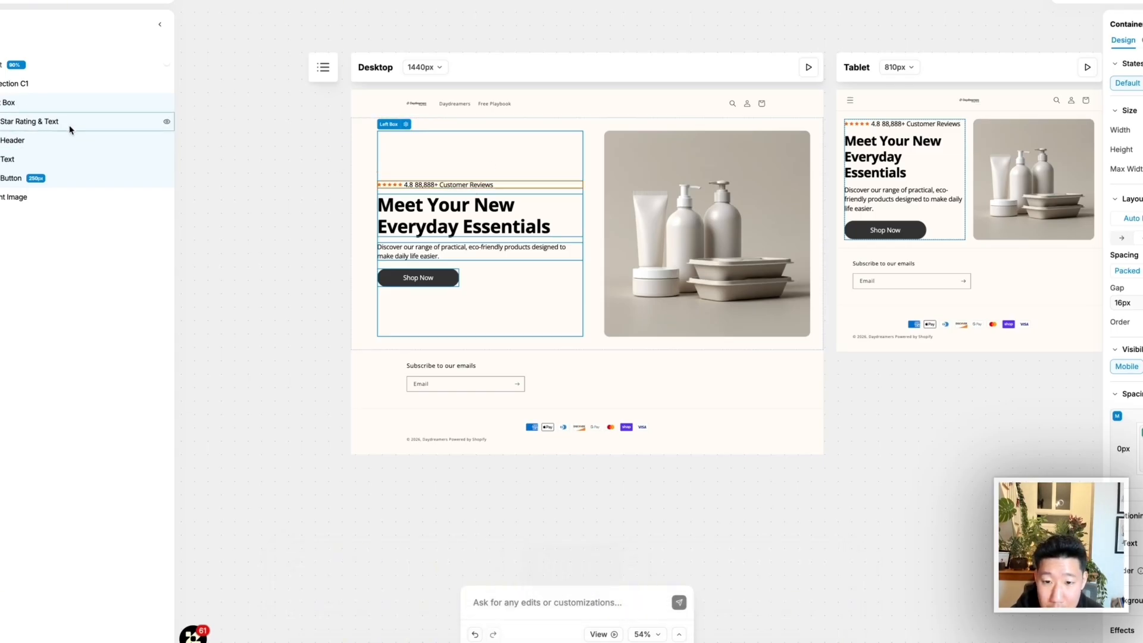
click(1123, 240)
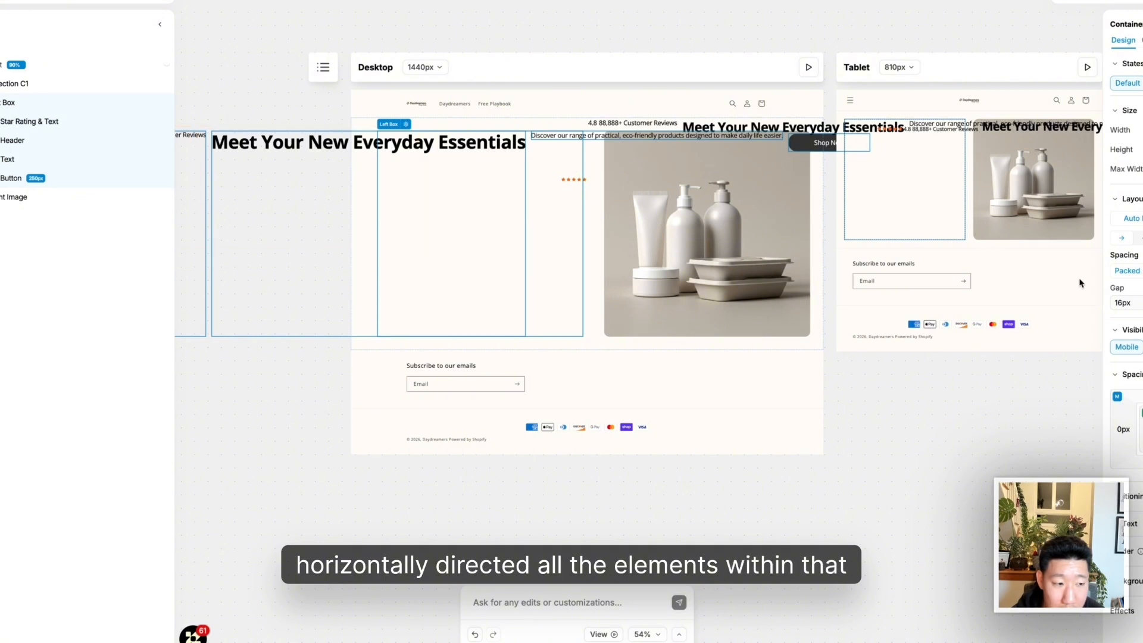
click(1139, 241)
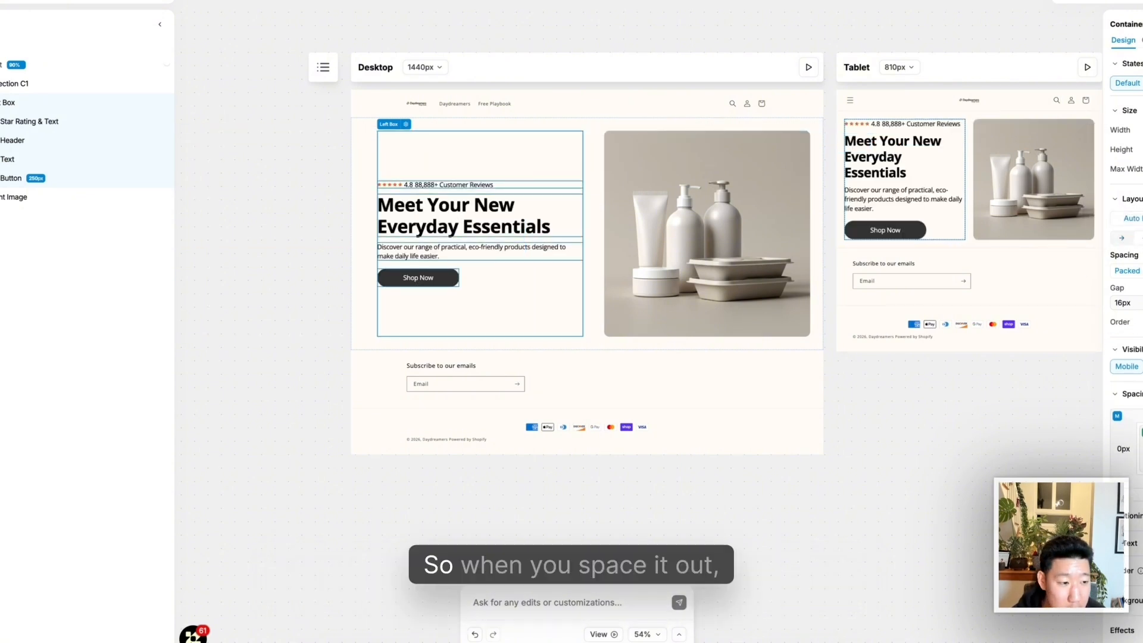
click(1142, 271)
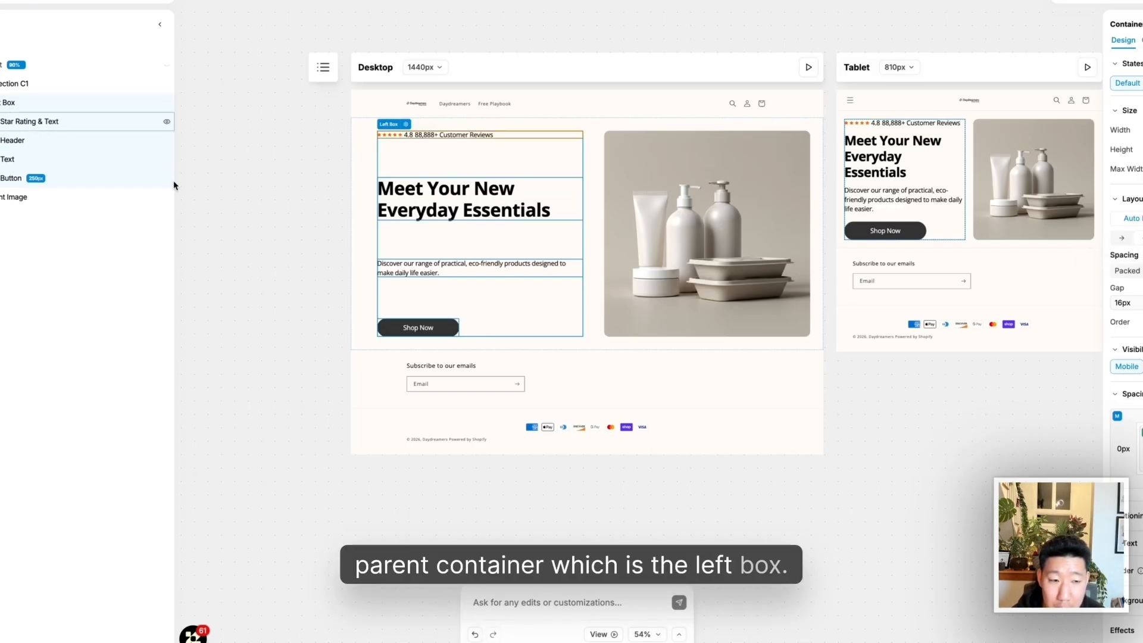
click(1116, 273)
Set the gap between Left Box's elements to 24px on desktop
scroll(442, 220, up, 5)
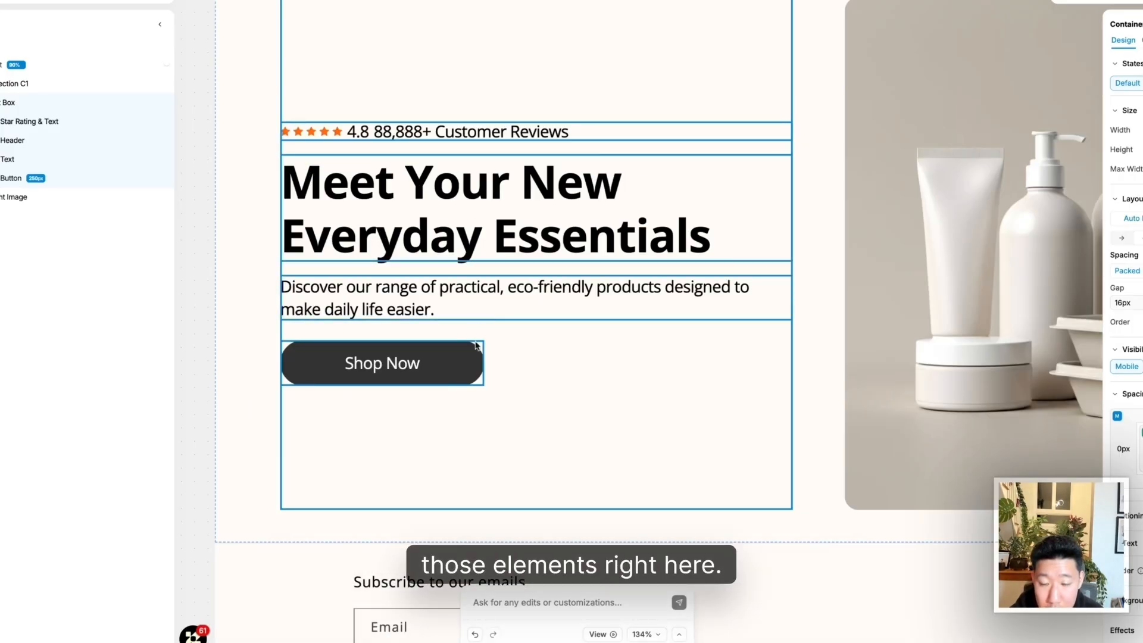
scroll(476, 333, right, 1)
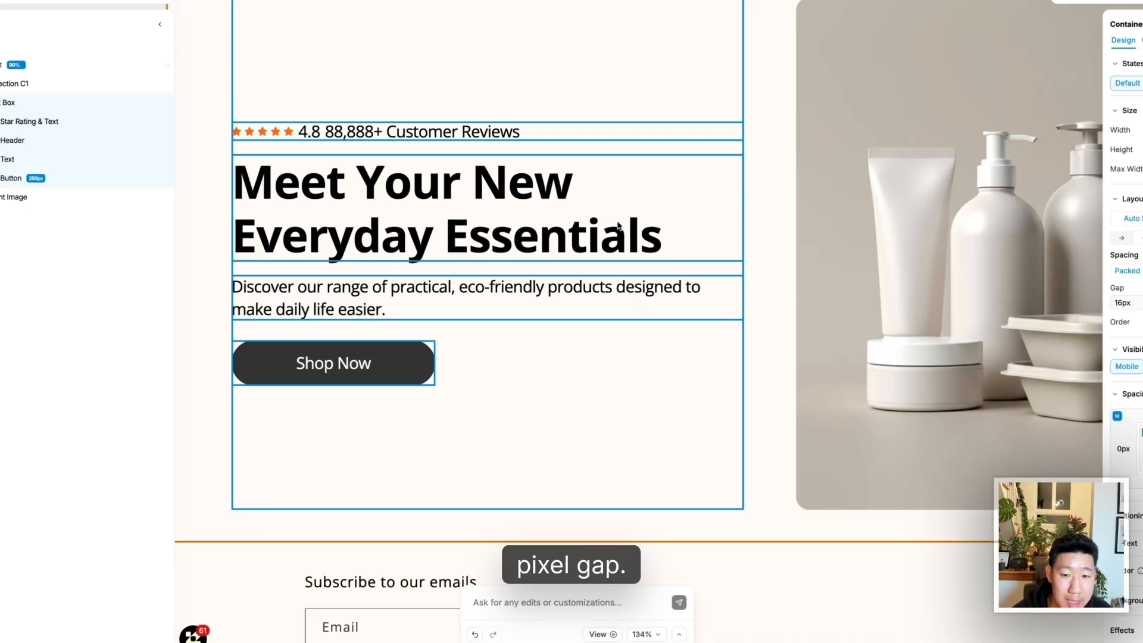
scroll(581, 231, down, 2)
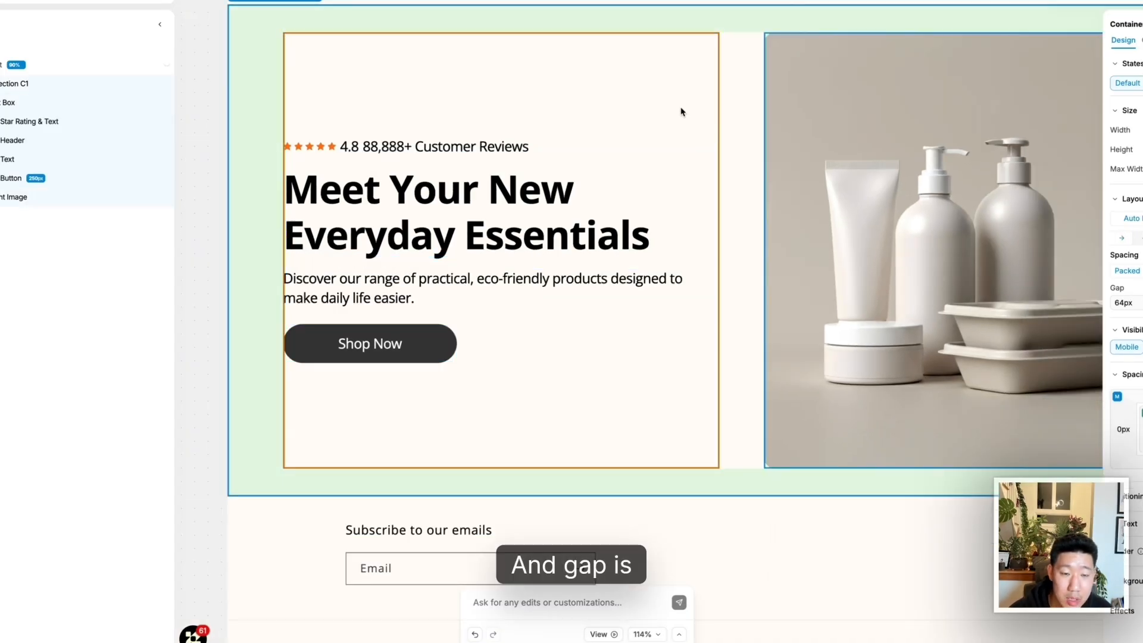
scroll(619, 232, down, 1)
scroll(625, 251, left, 1)
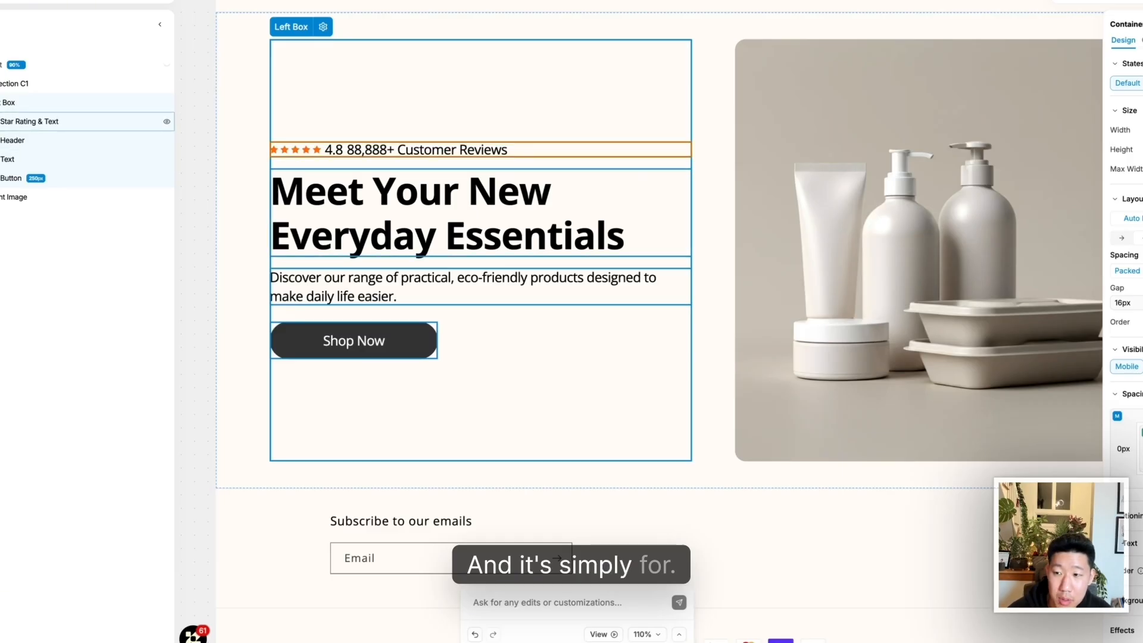
drag(1134, 303, 1105, 304)
text(24)
key(Return)
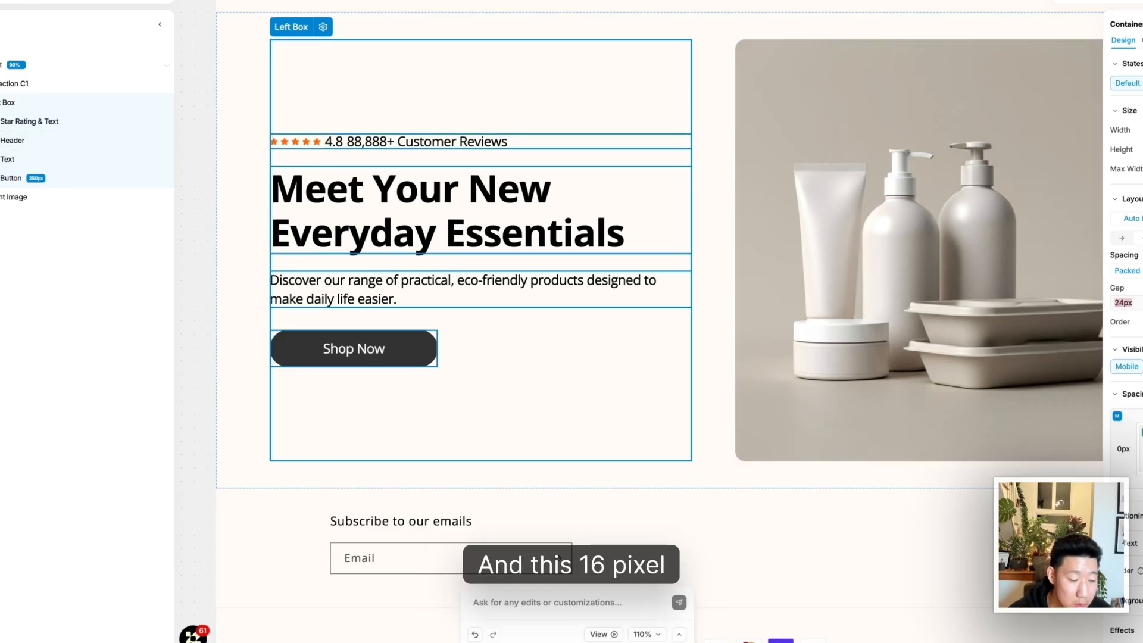
Reduce Left Box's gap to 0px and check the spacing between the description text and the Shop Now button
click(5, 102)
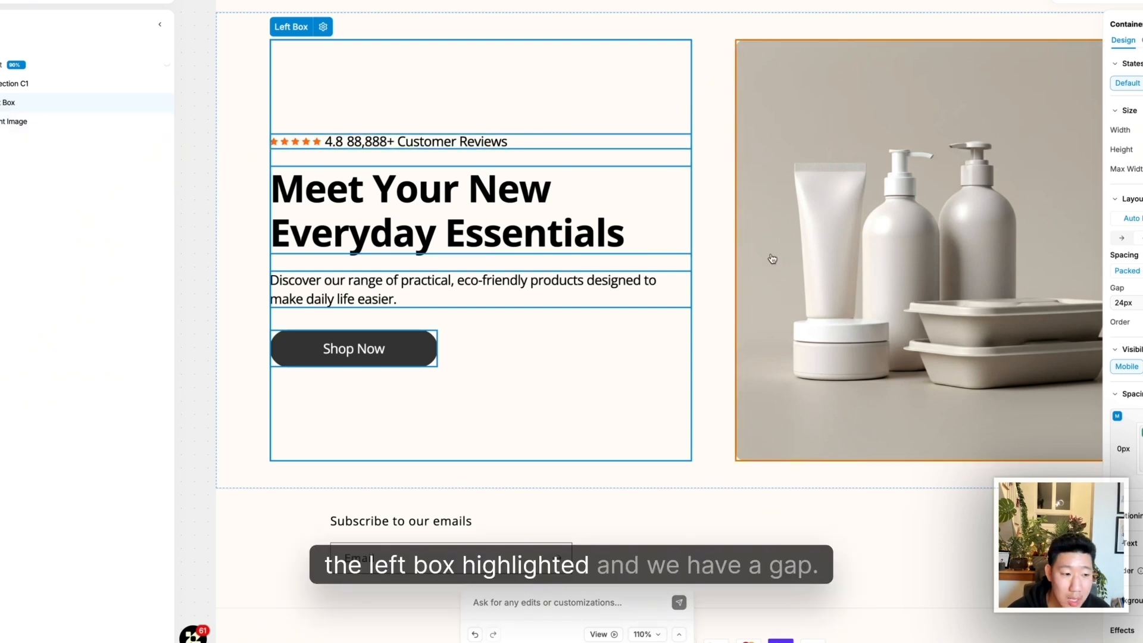
drag(1137, 303, 1135, 303)
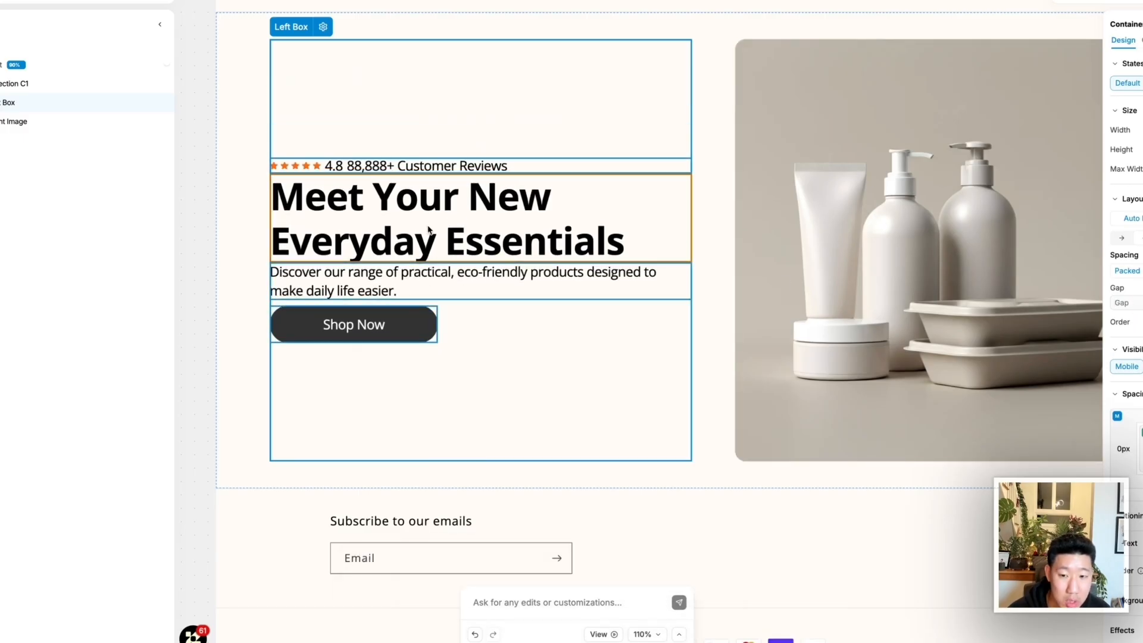
click(420, 328)
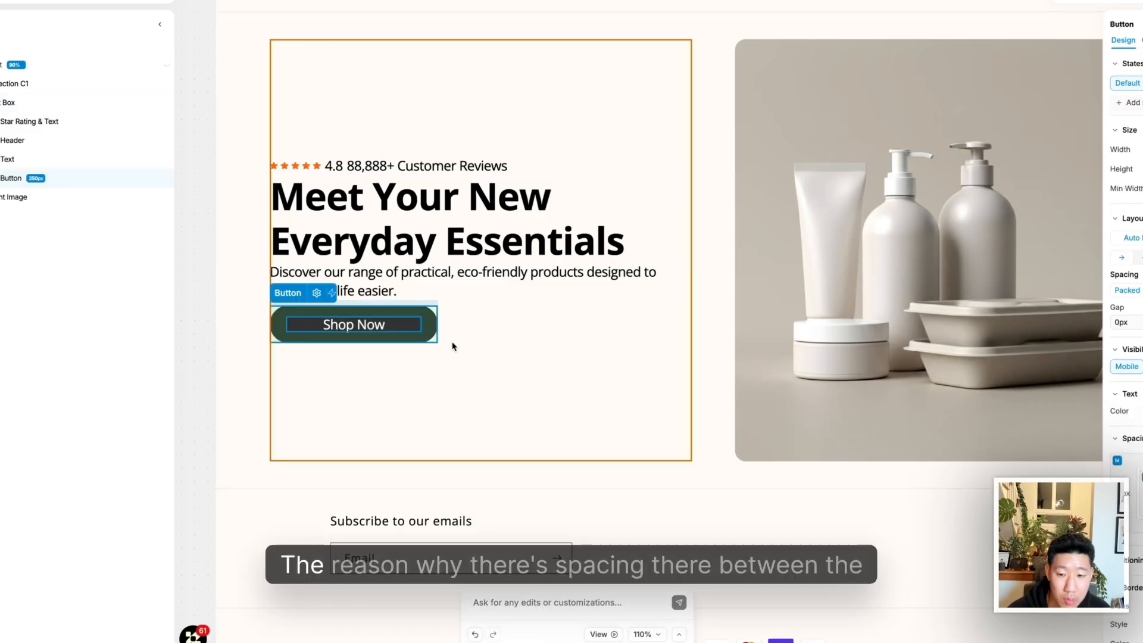
click(230, 331)
click(415, 307)
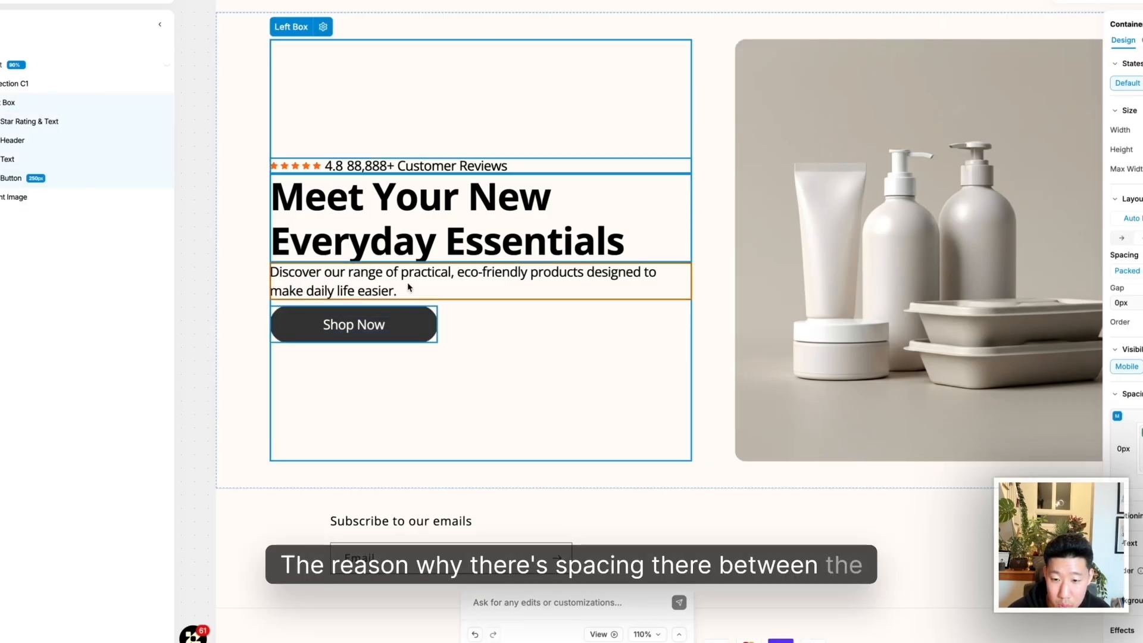
Set the margin above the Shop Now button to 0
click(402, 330)
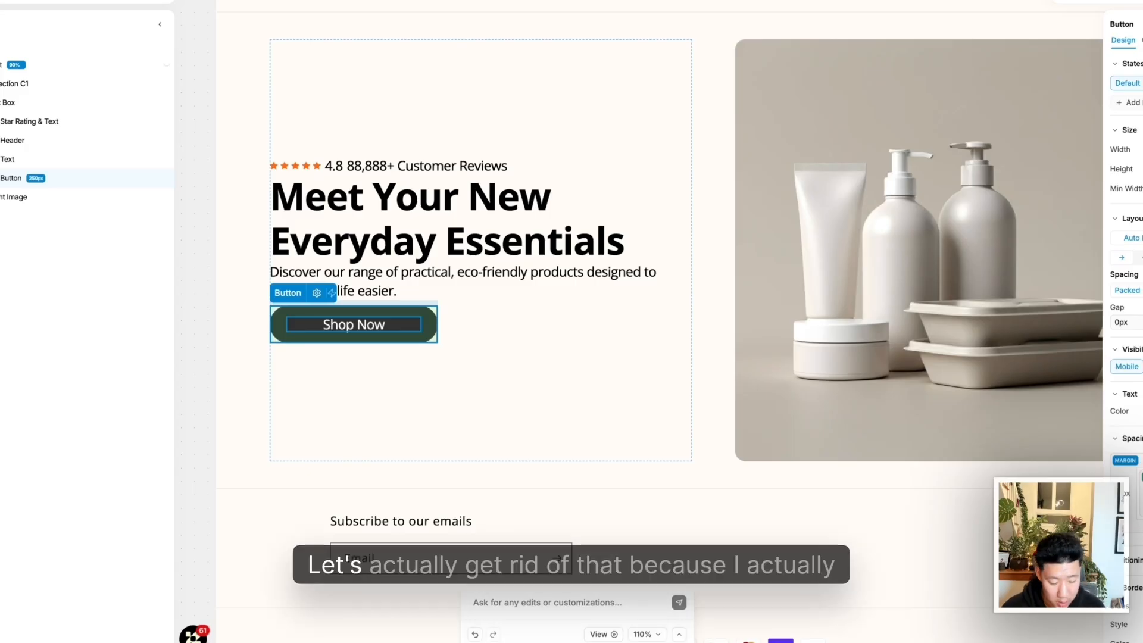
text(0)
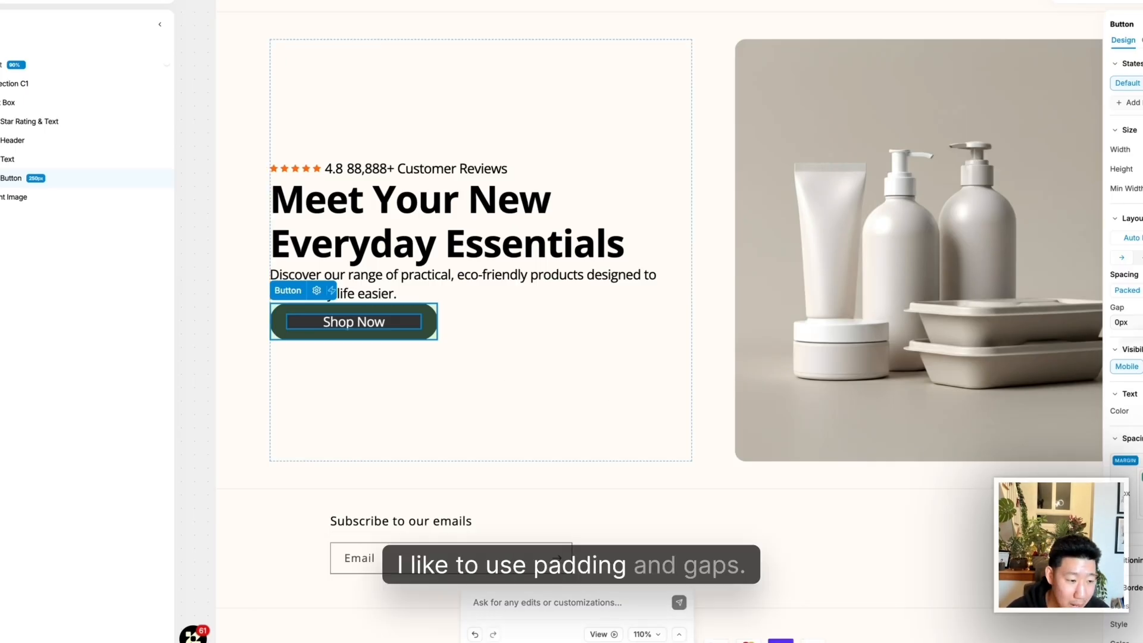
click(533, 383)
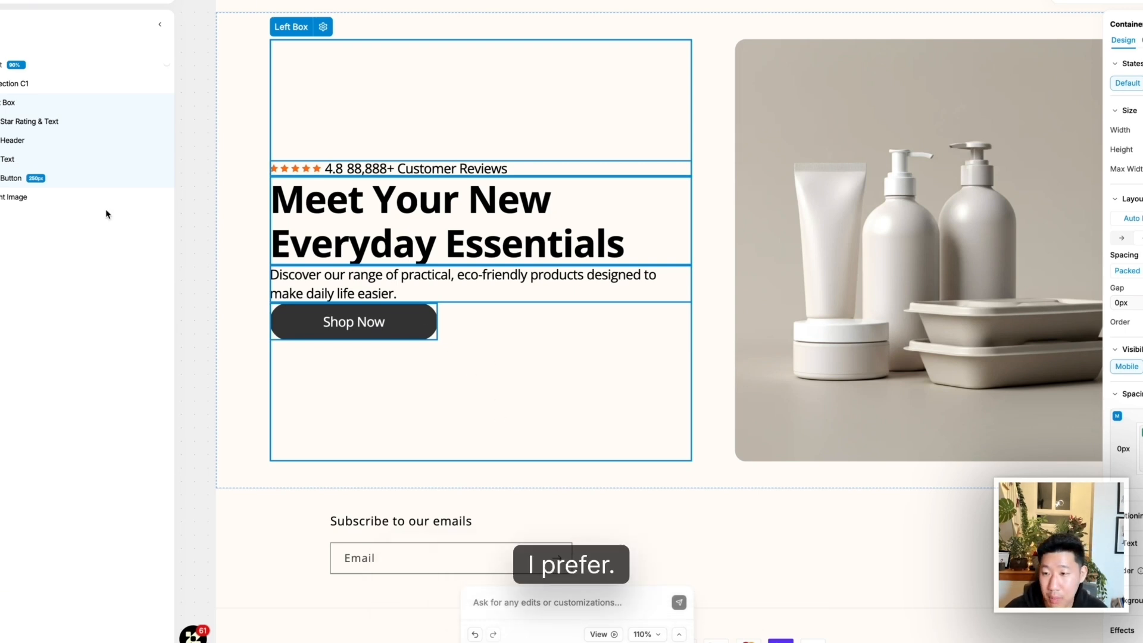
Set Left Box's gap to 20px on desktop
click(167, 103)
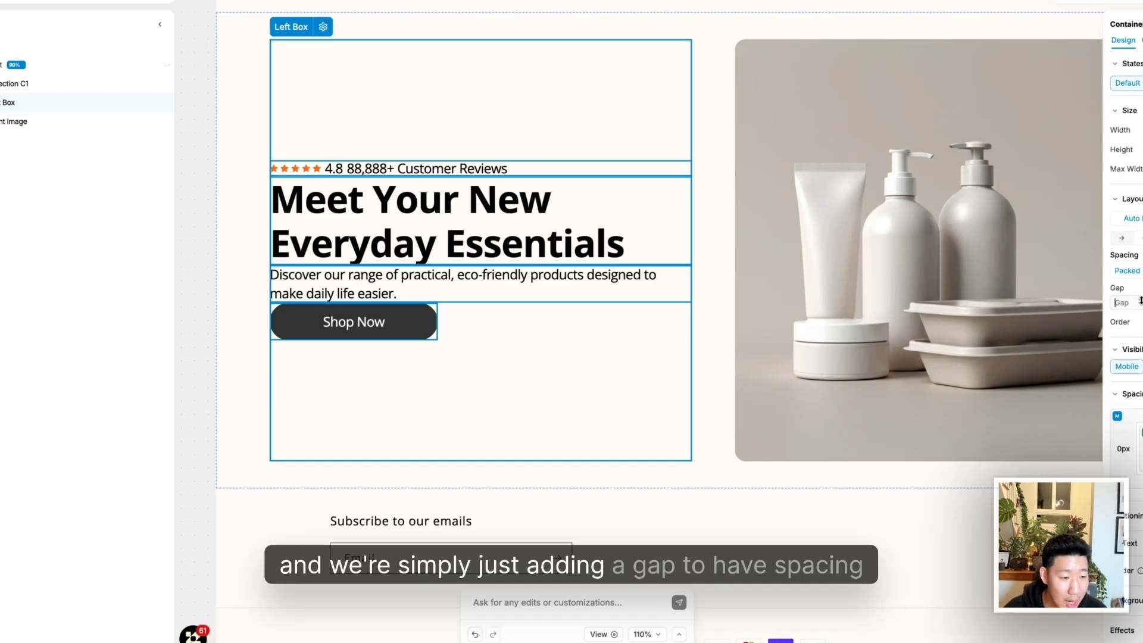
text(20)
key(Return)
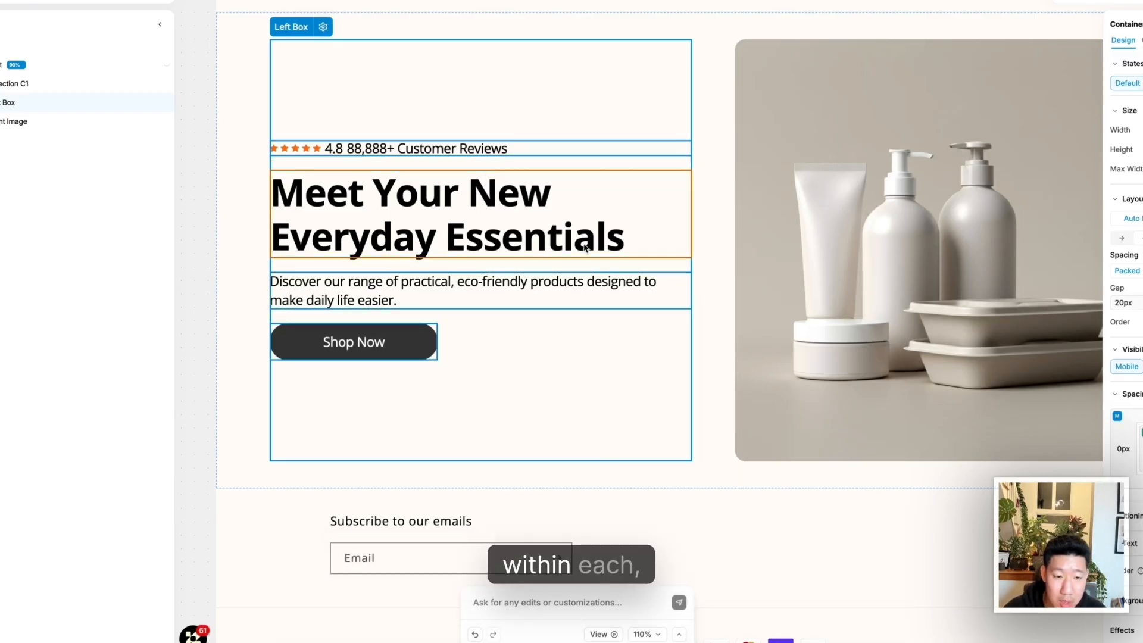
scroll(566, 286, down, 5)
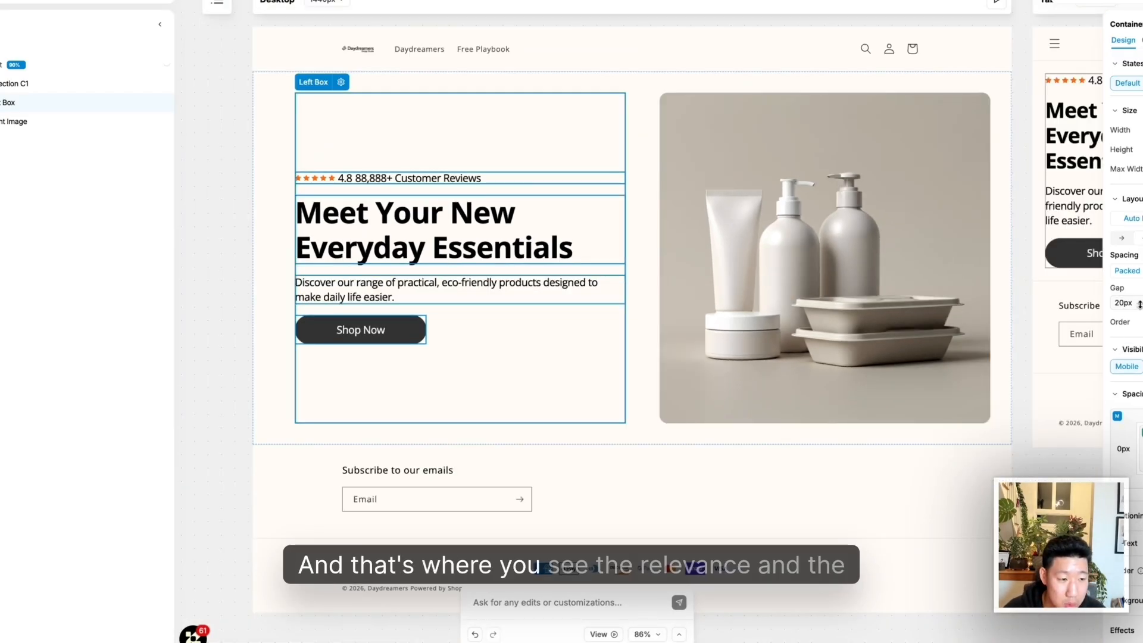
drag(1140, 304, 1140, 301)
Set Left Box's gap to 15px in the Mobile view
scroll(828, 277, right, 9)
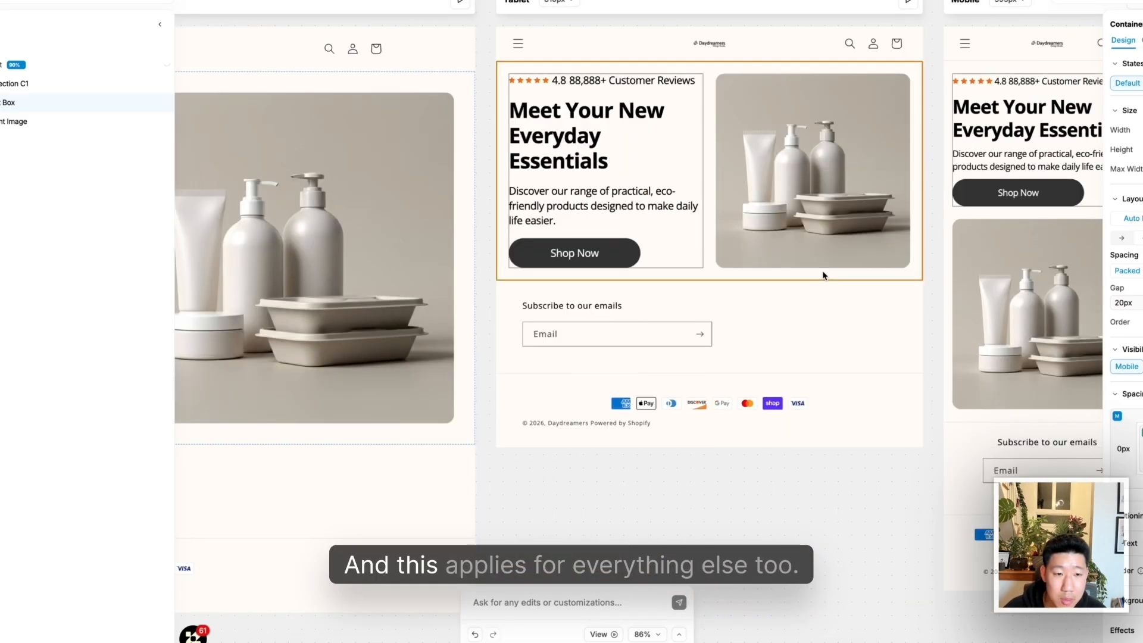
scroll(823, 275, right, 5)
click(967, 202)
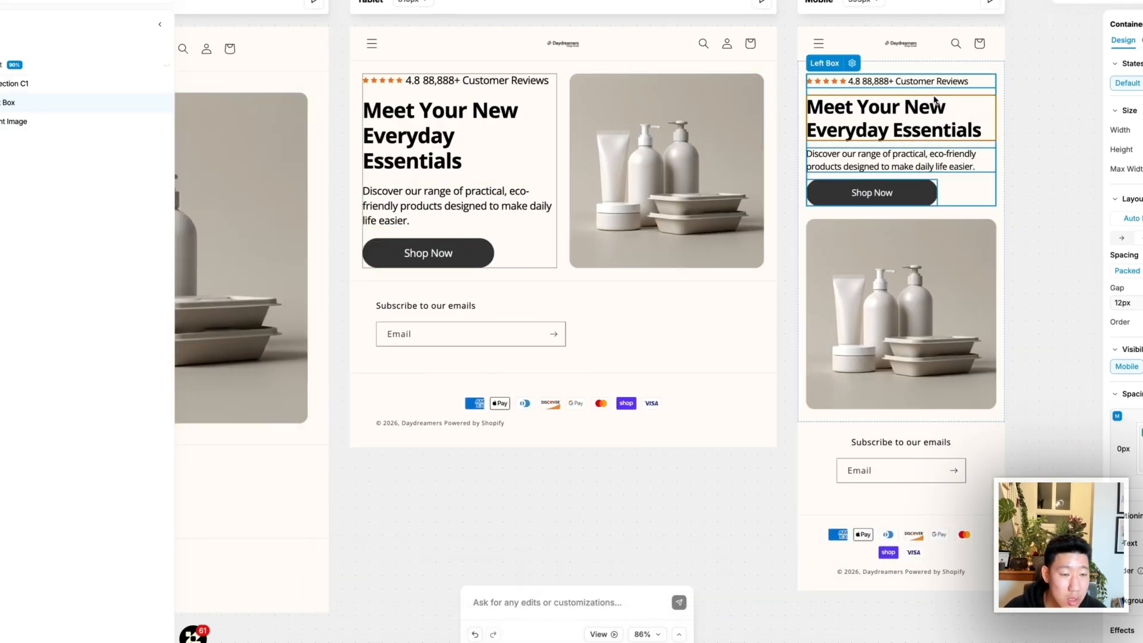
drag(1138, 303, 1138, 299)
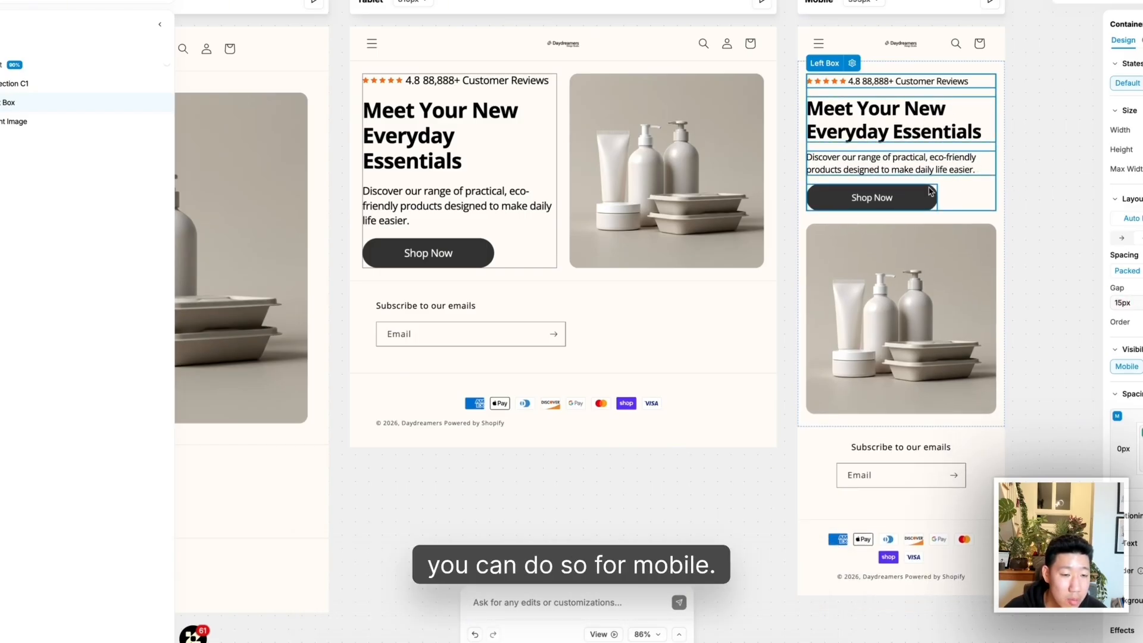
Compare the Star Rating & Text container with the single Header element in the desktop hero section
scroll(931, 191, down, 2)
scroll(596, 250, left, 6)
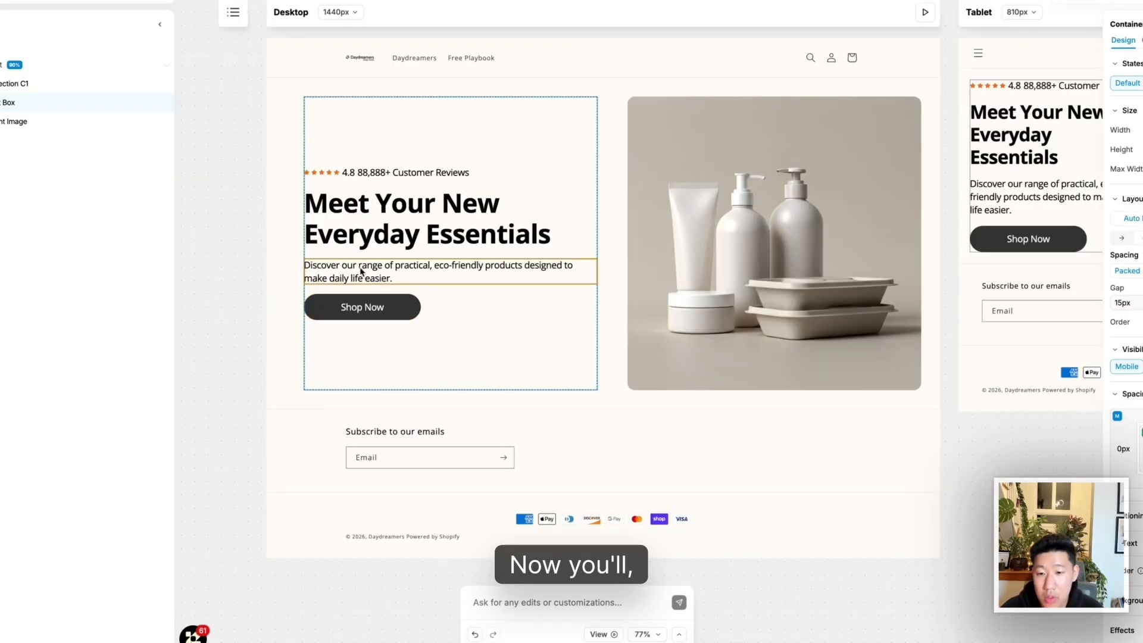
scroll(376, 174, up, 3)
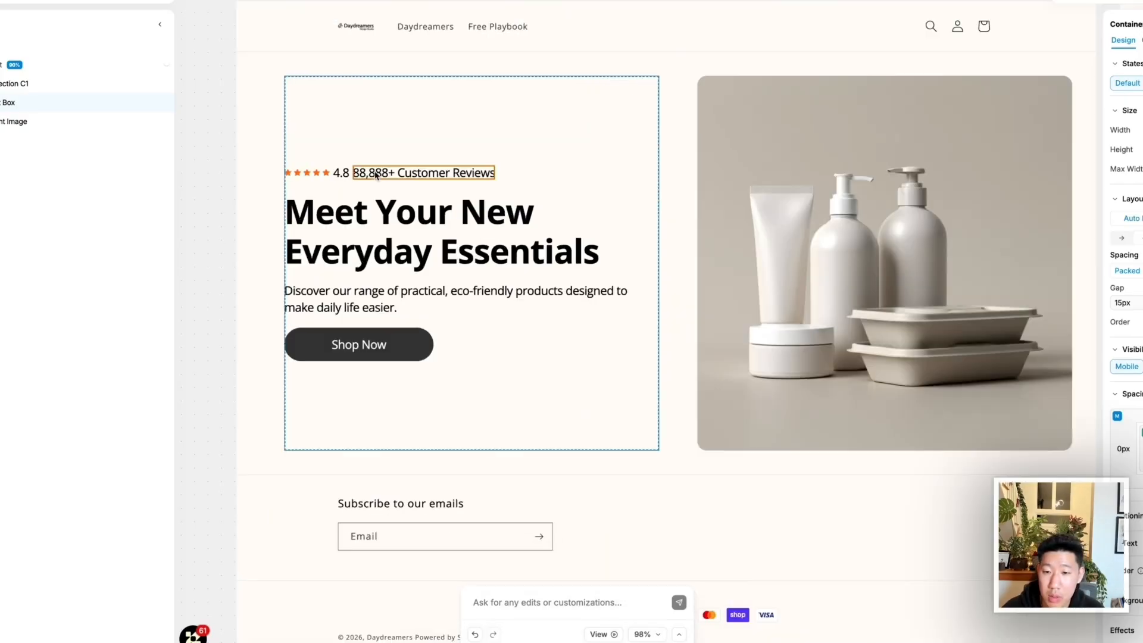
click(376, 174)
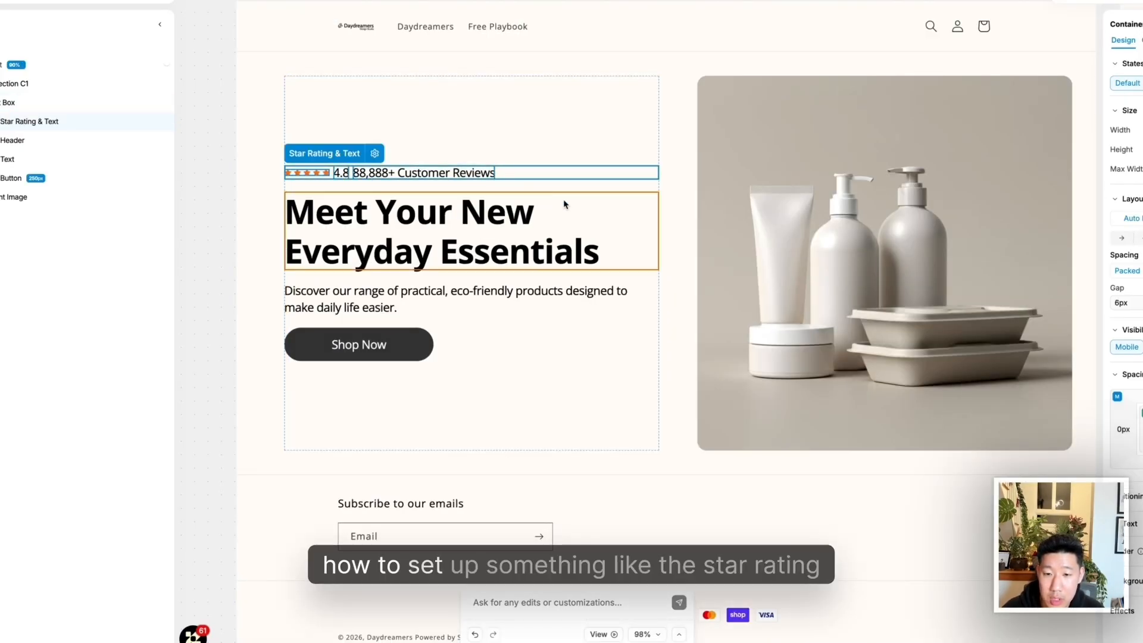
click(414, 182)
click(468, 176)
scroll(336, 185, up, 3)
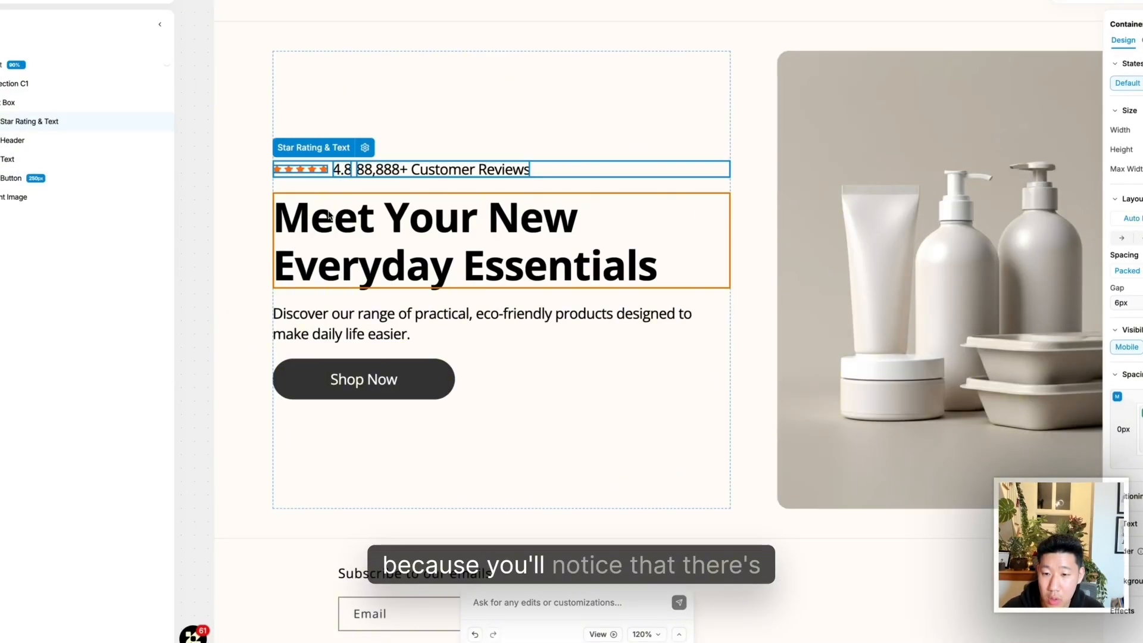
click(245, 215)
click(349, 244)
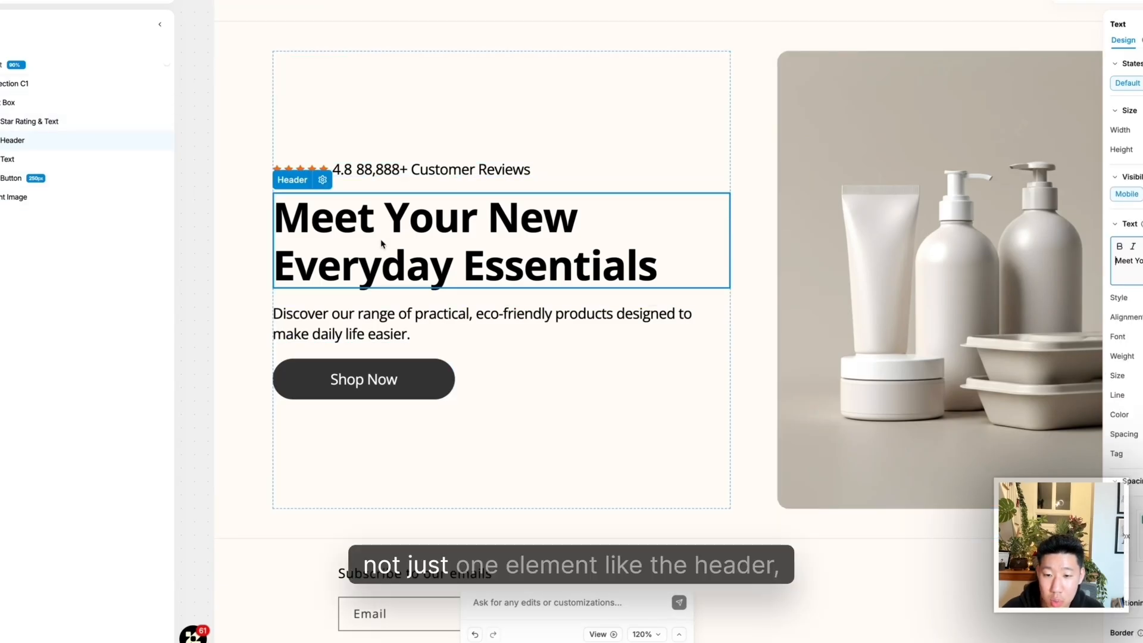
Inspect the customer reviews text inside the star rating row and select its parent container, Star Rating & Text
click(553, 174)
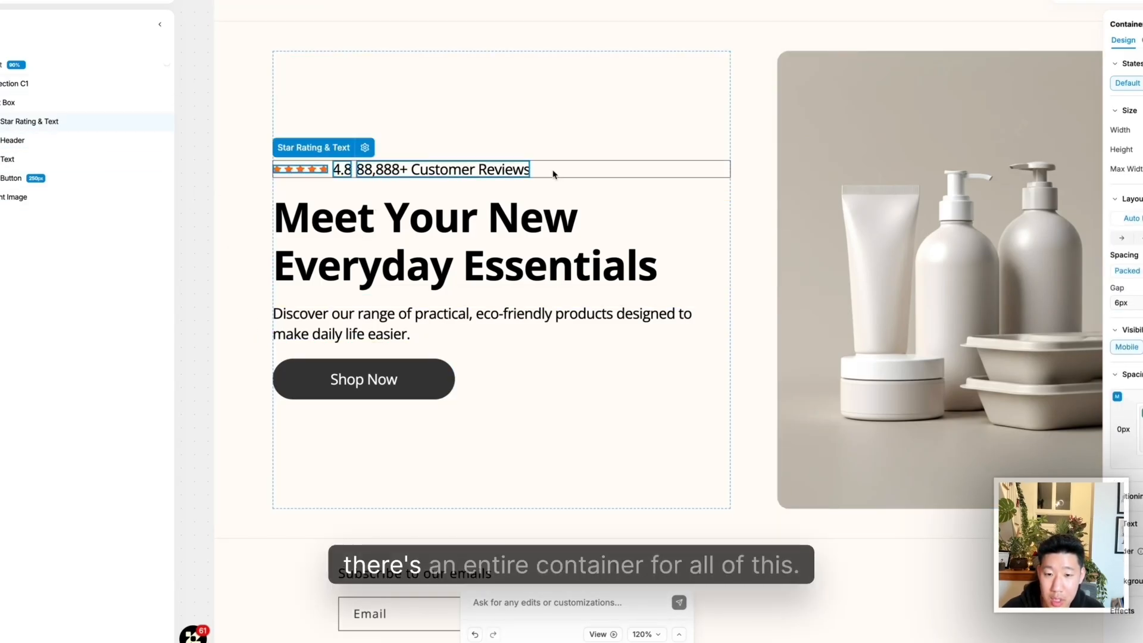
click(552, 172)
click(551, 172)
click(502, 171)
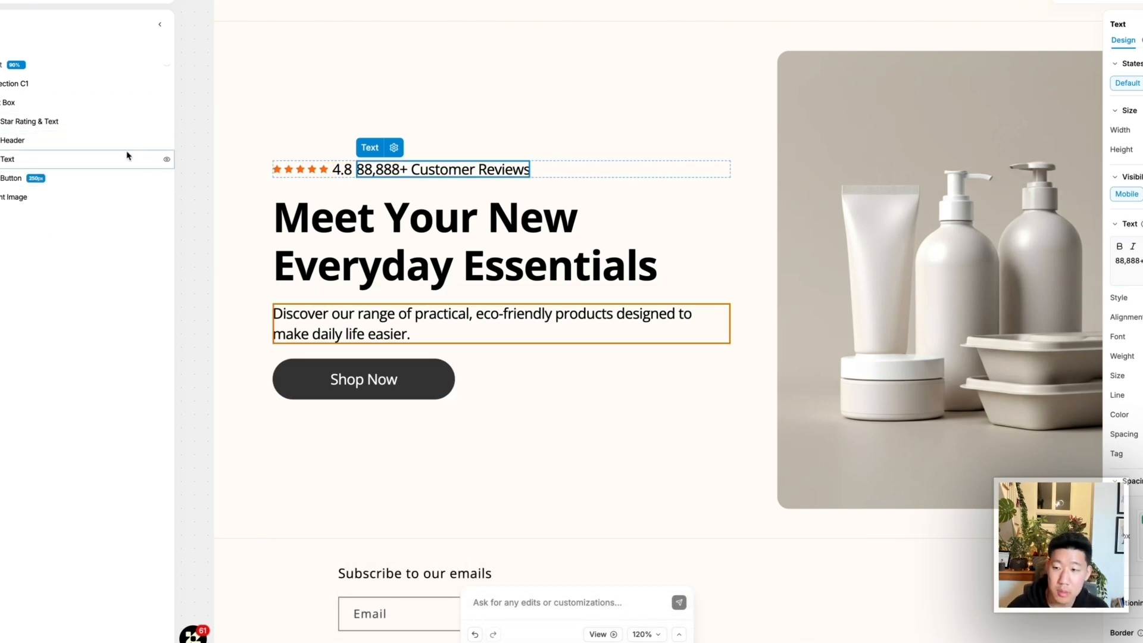
click(66, 122)
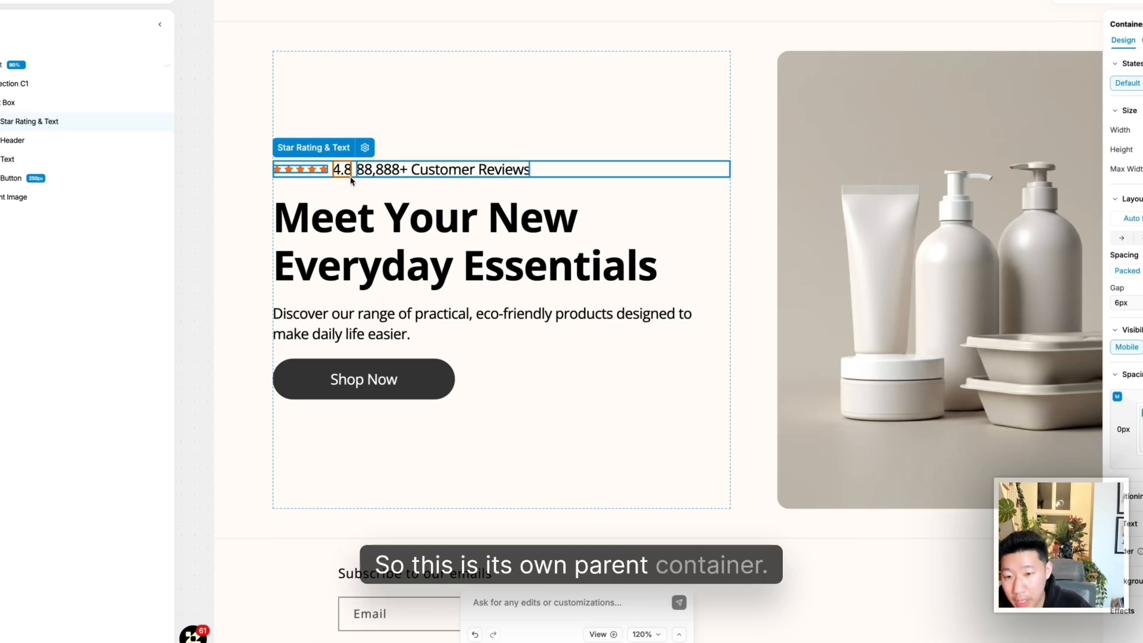
Select the Star Rating 1 element and locate the matching Star Rating component in the component library
click(27, 142)
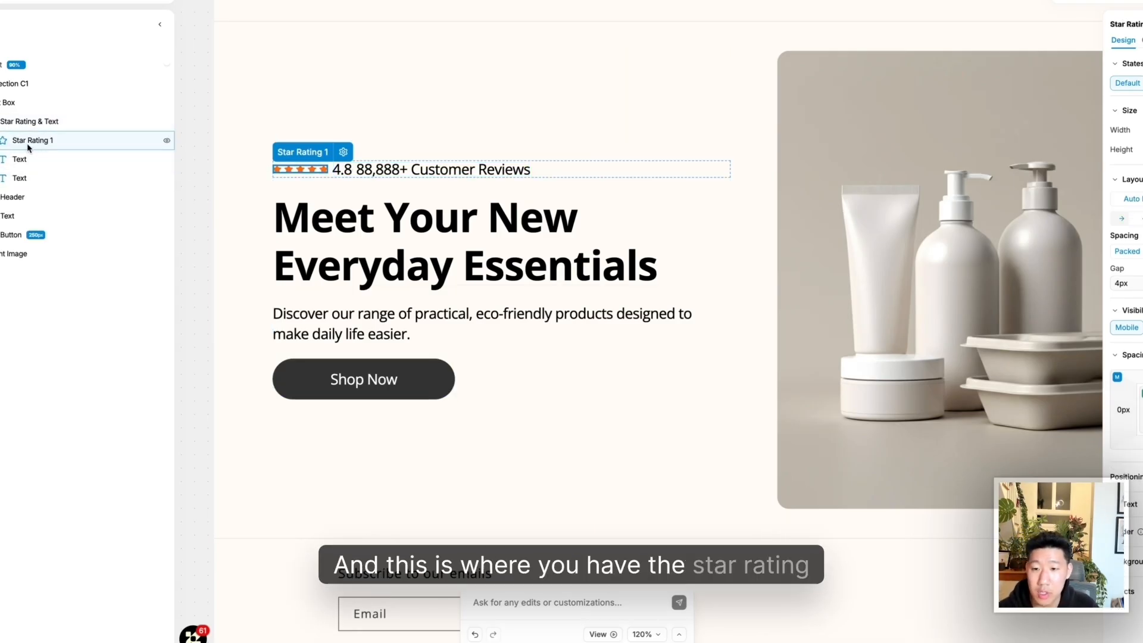
click(0, 66)
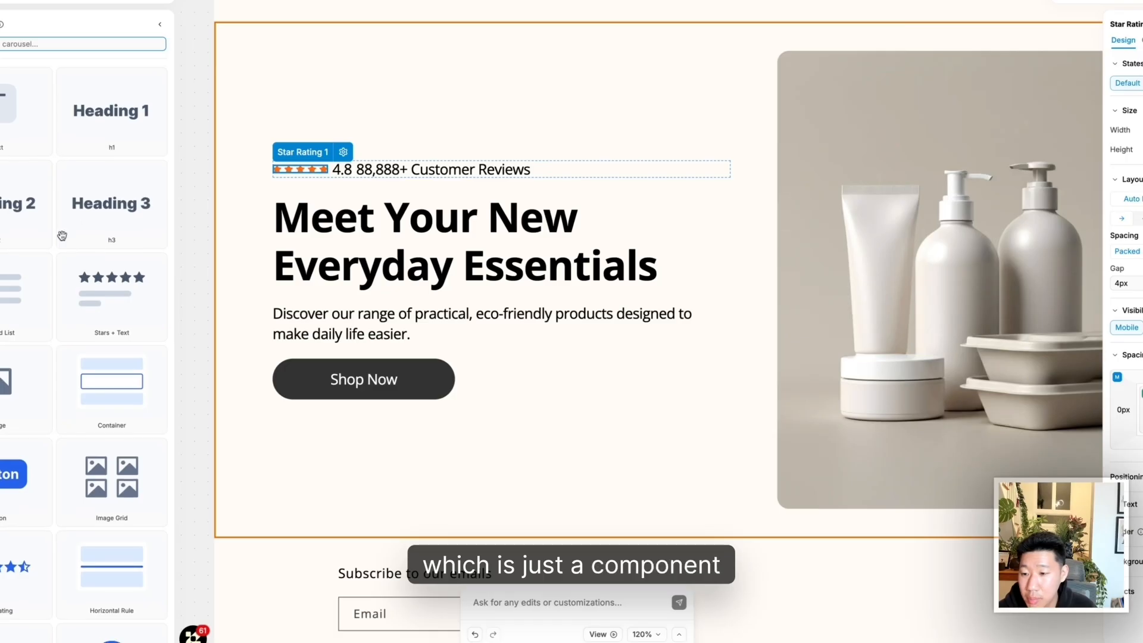
scroll(62, 237, down, 4)
Set Star Rating 1's rating value to 4
click(1141, 40)
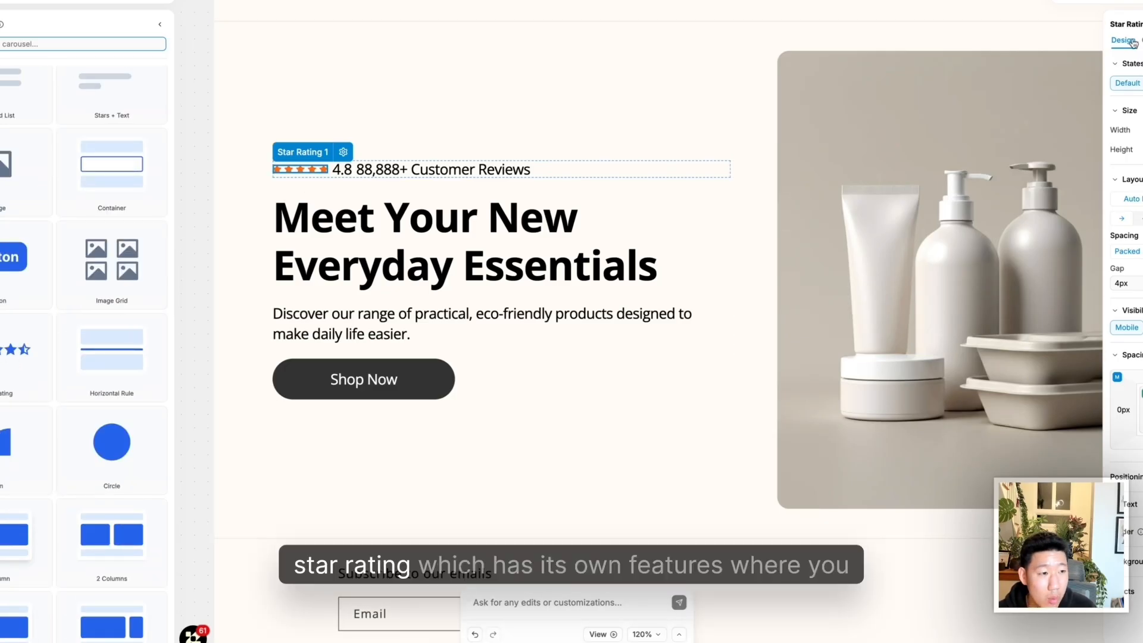
click(1137, 79)
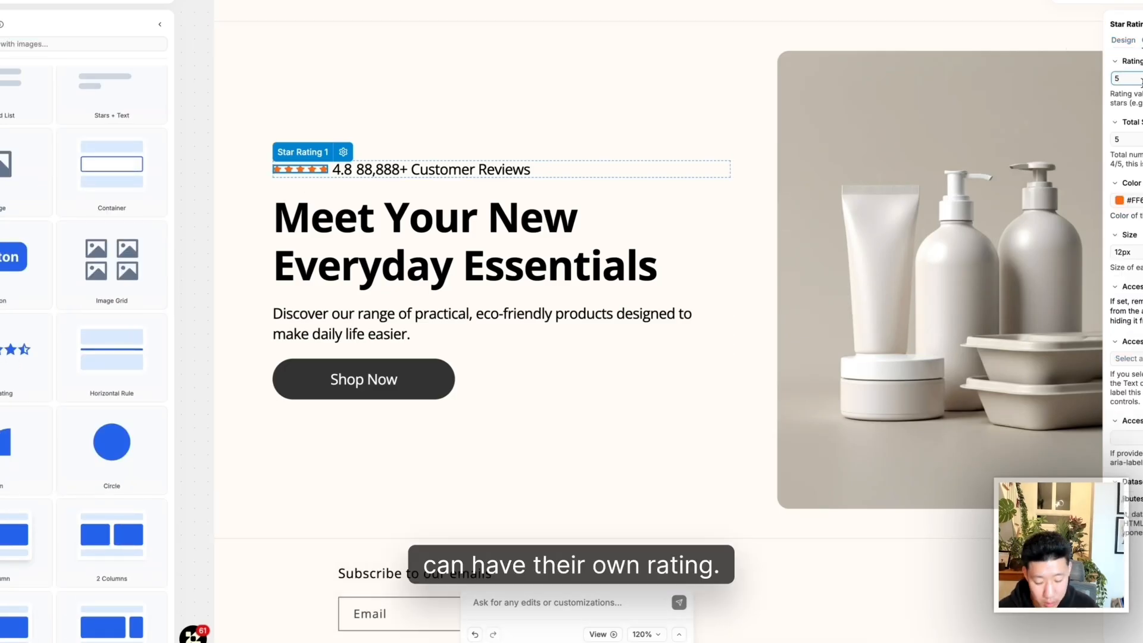
key(super+a)
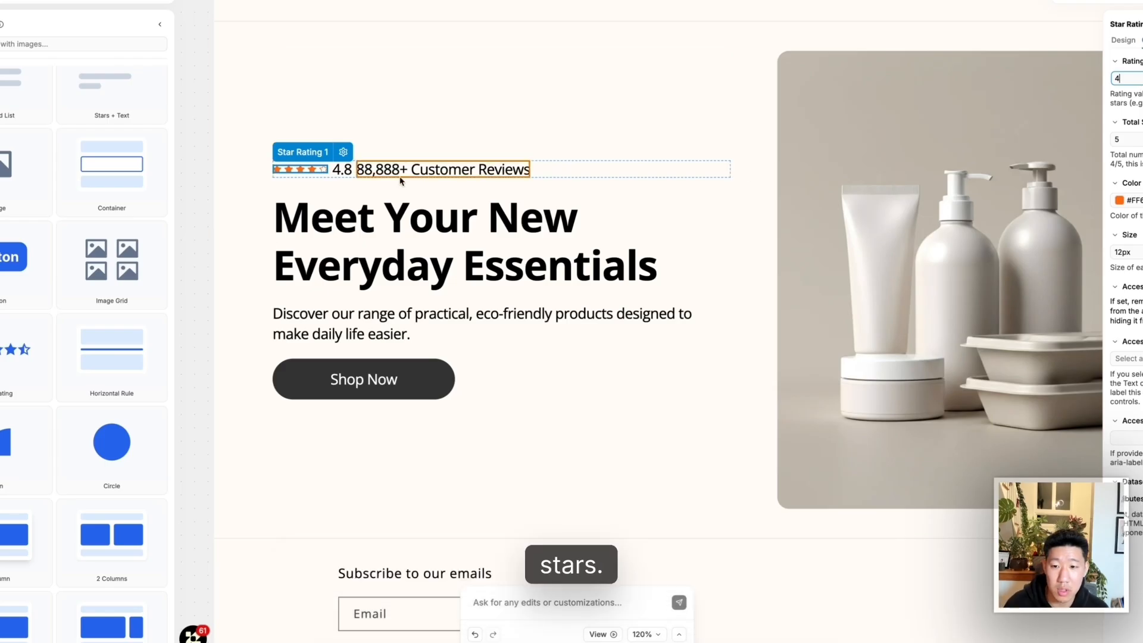
click(303, 188)
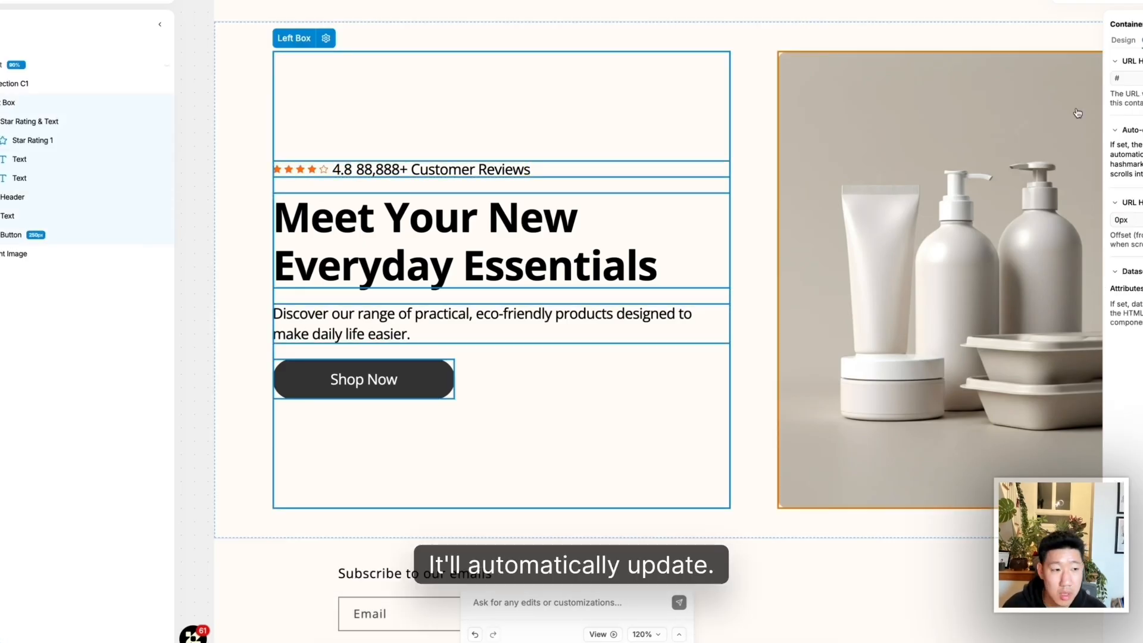
Set Star Rating 1's rating to 4.5 and change the star color to black
click(327, 171)
click(1131, 78)
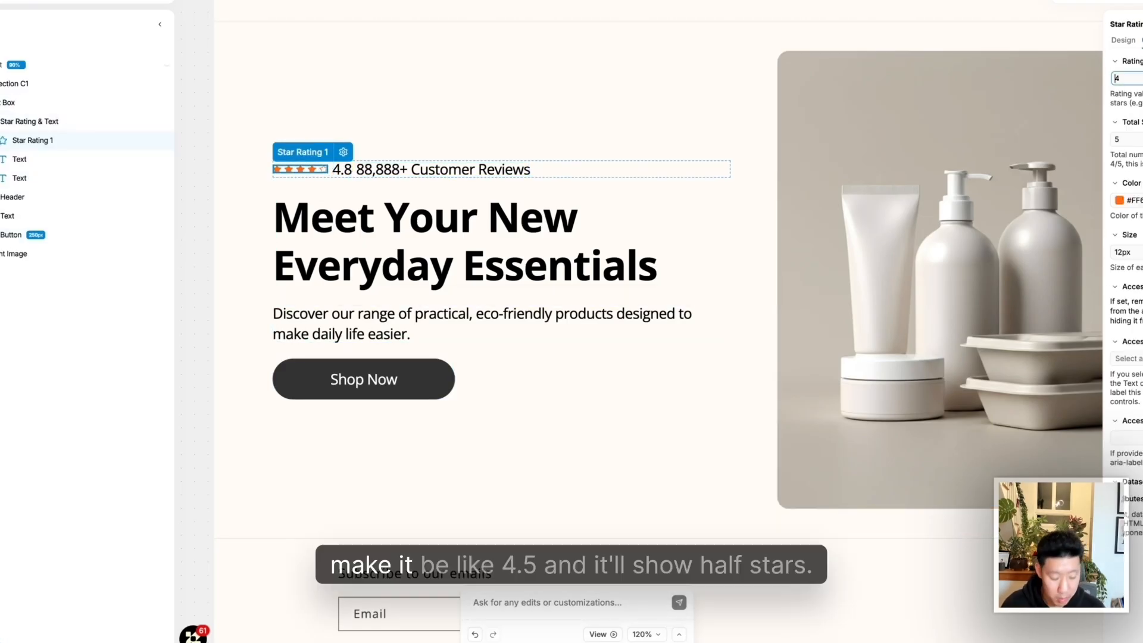
click(391, 120)
click(325, 173)
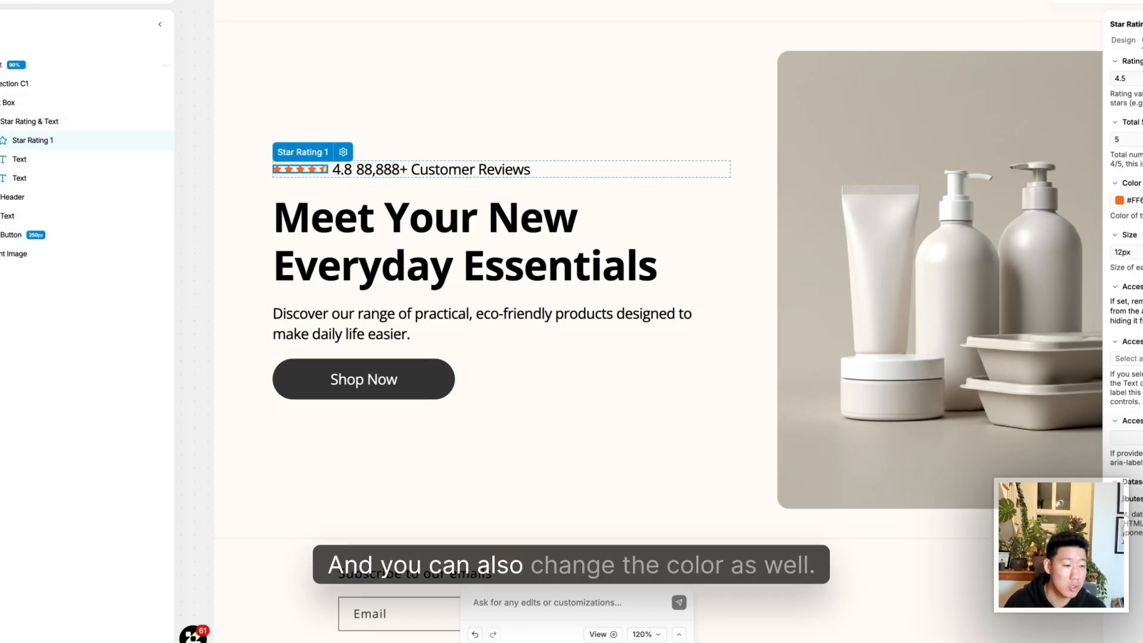
click(1119, 200)
click(400, 173)
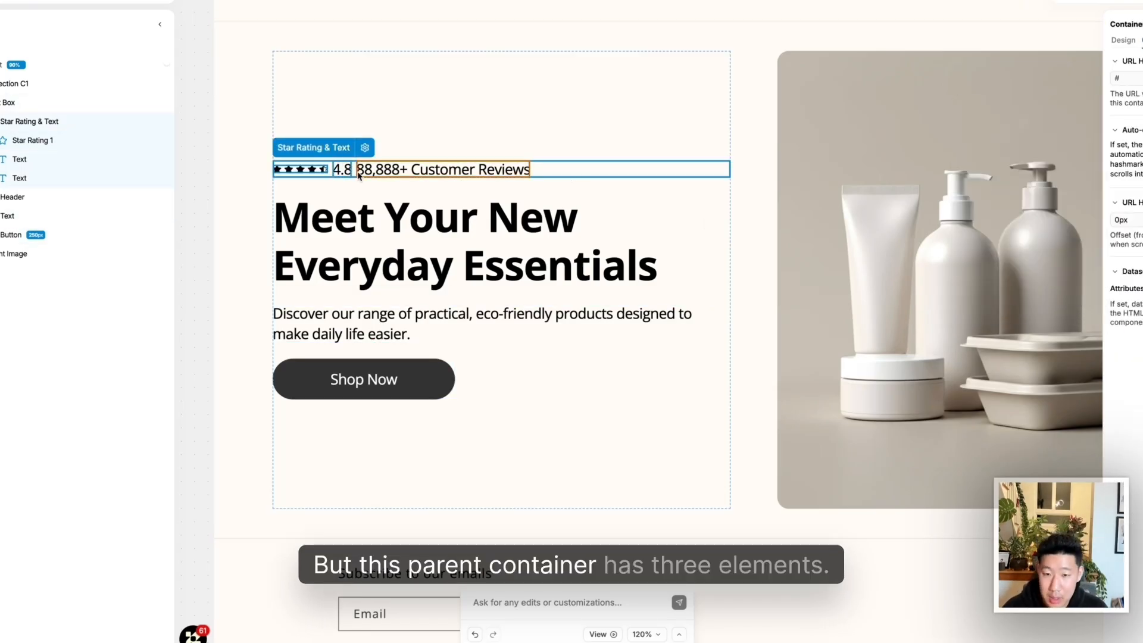
Inspect the three elements inside Star Rating & Text: the stars, the 4.8 text and the customer reviews text
click(31, 141)
click(37, 159)
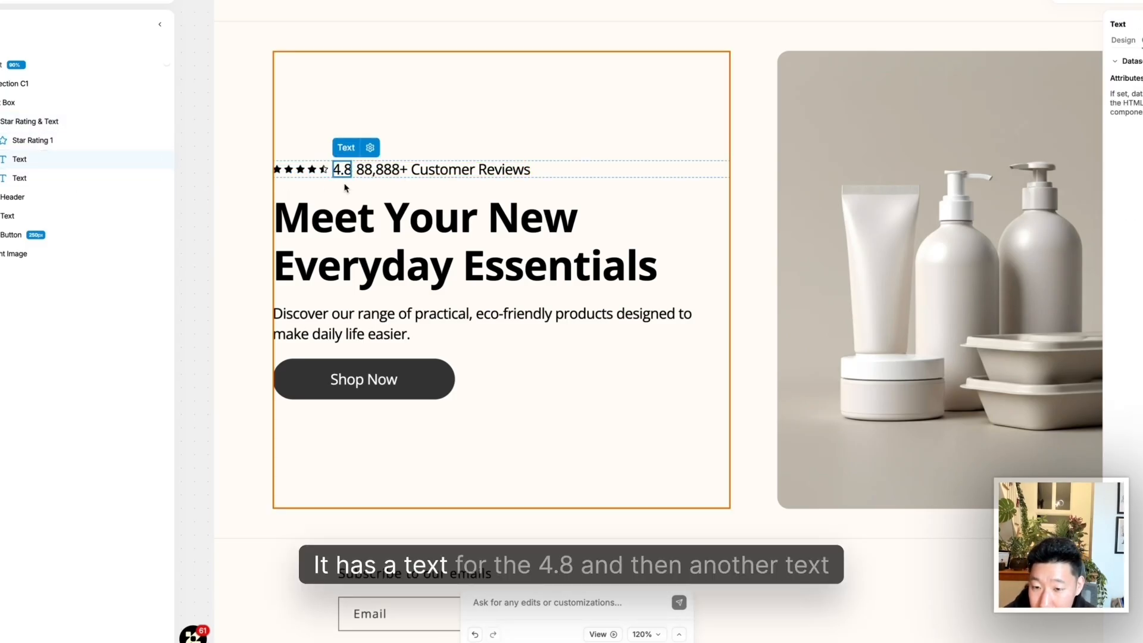
click(35, 179)
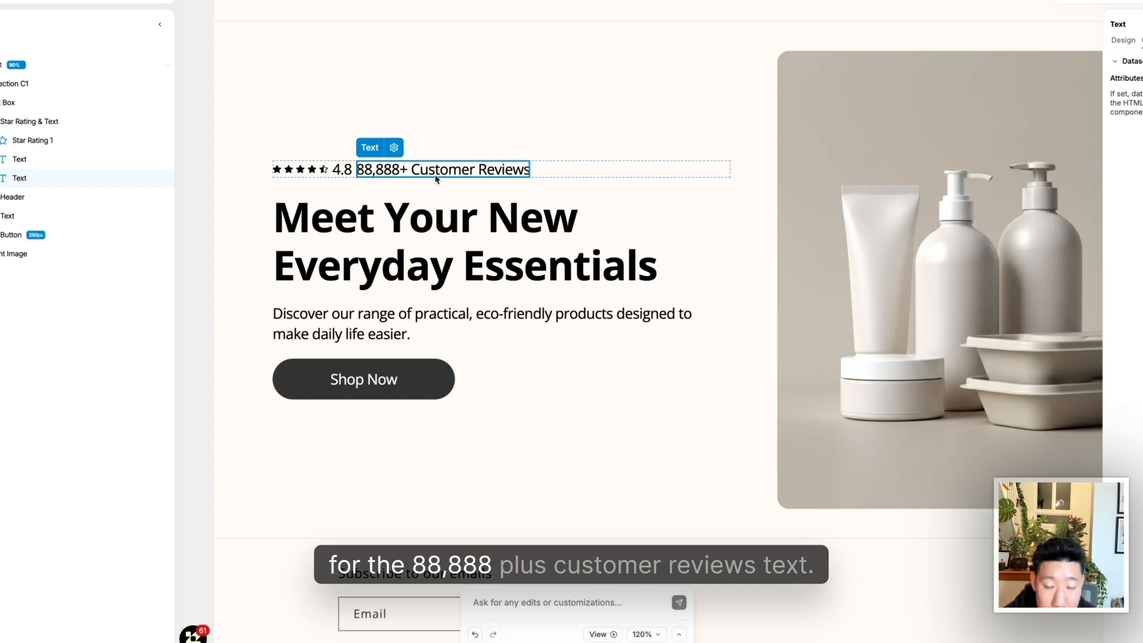
Replace the customer reviews text beside the 4.8 rating with "customer reviewsfdasfdas"
click(1124, 40)
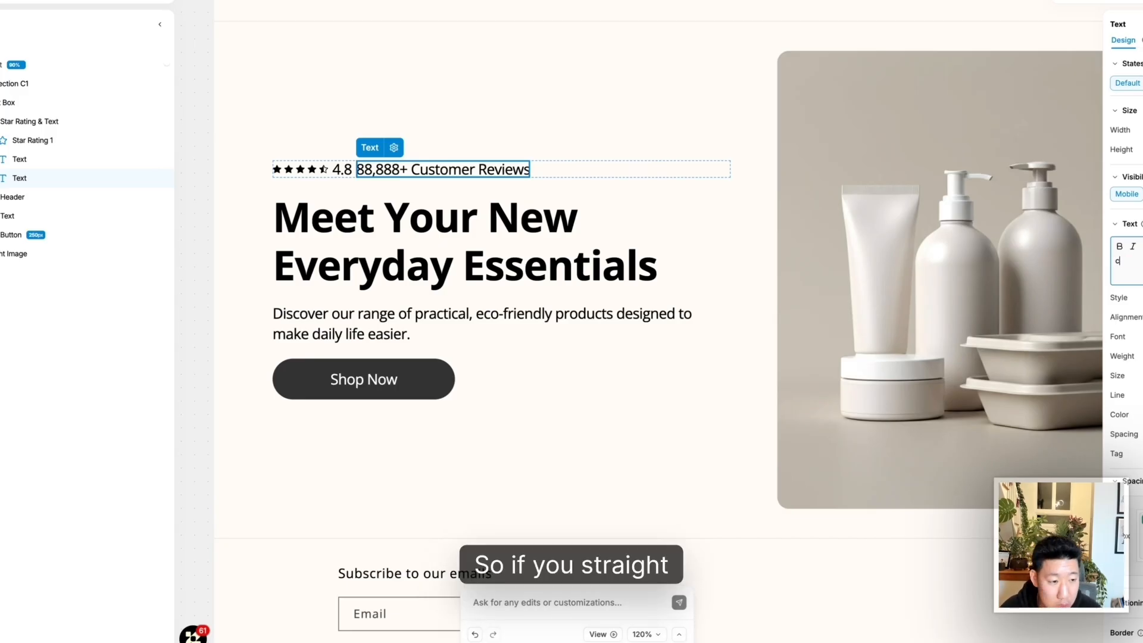
text(ustome)
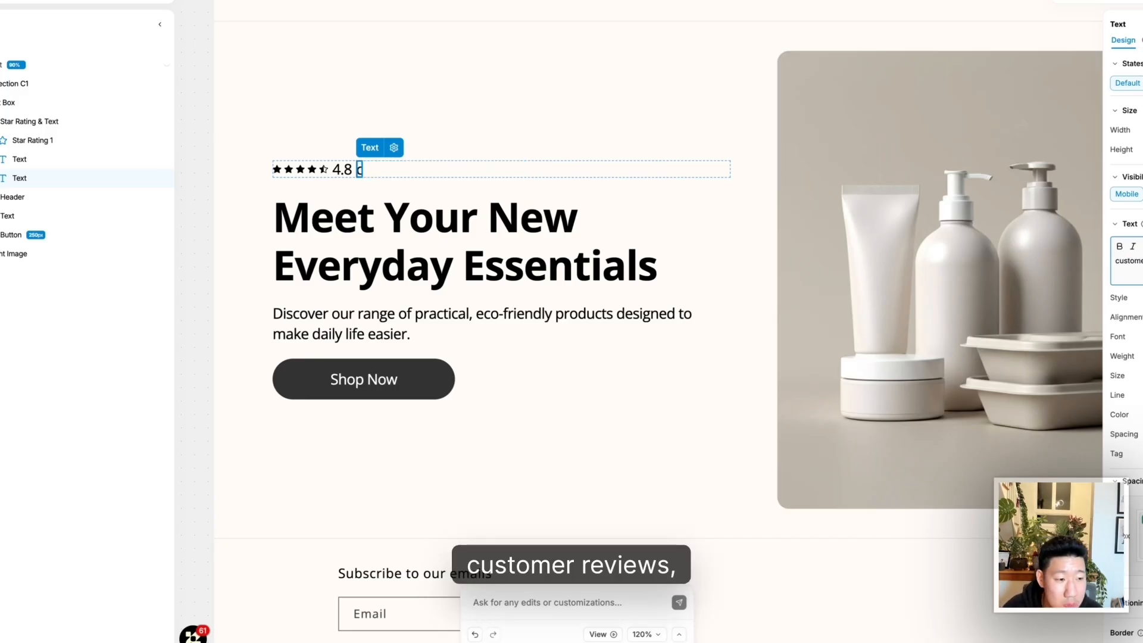
text(r reviews)
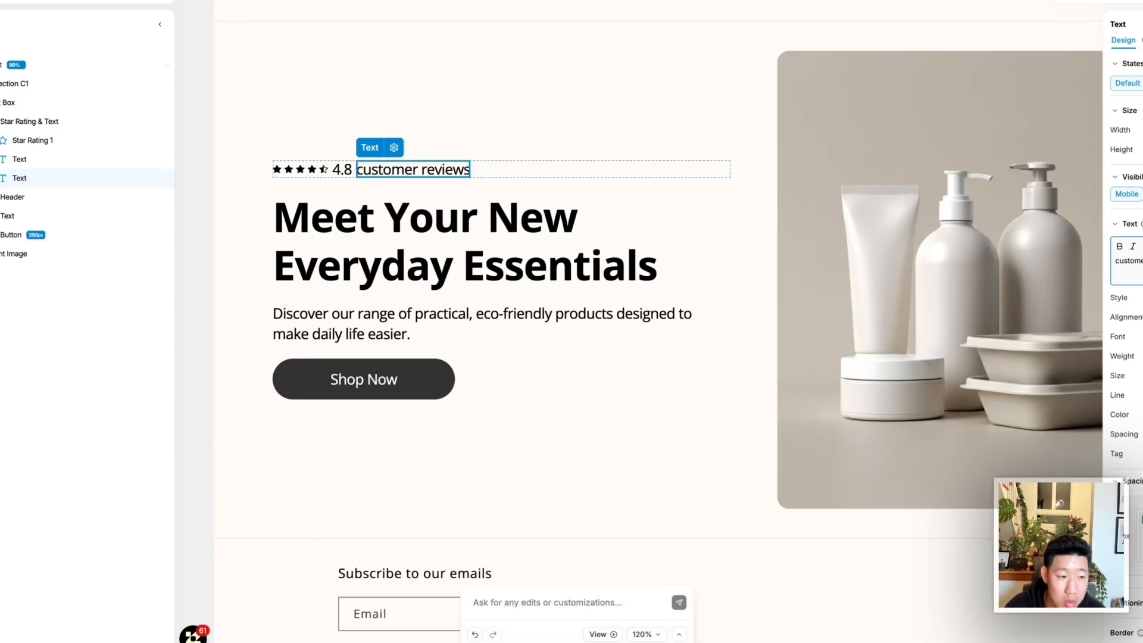
text(fdasfdas)
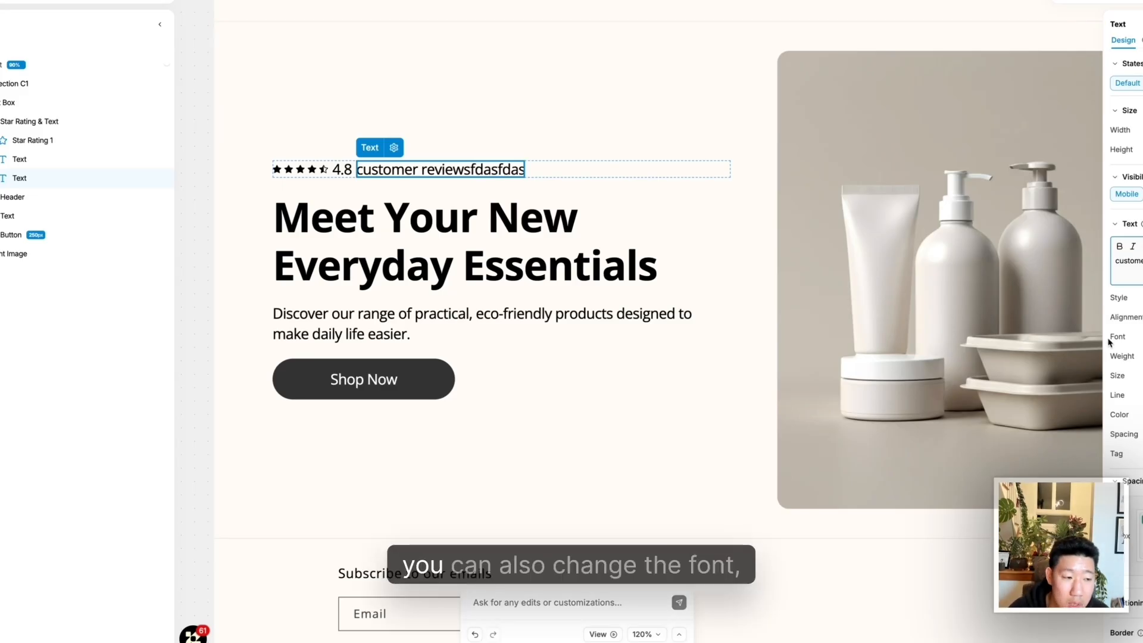
Browse the available fonts for the customer reviews text, keep its font, and make it bold and slightly smaller
click(1142, 321)
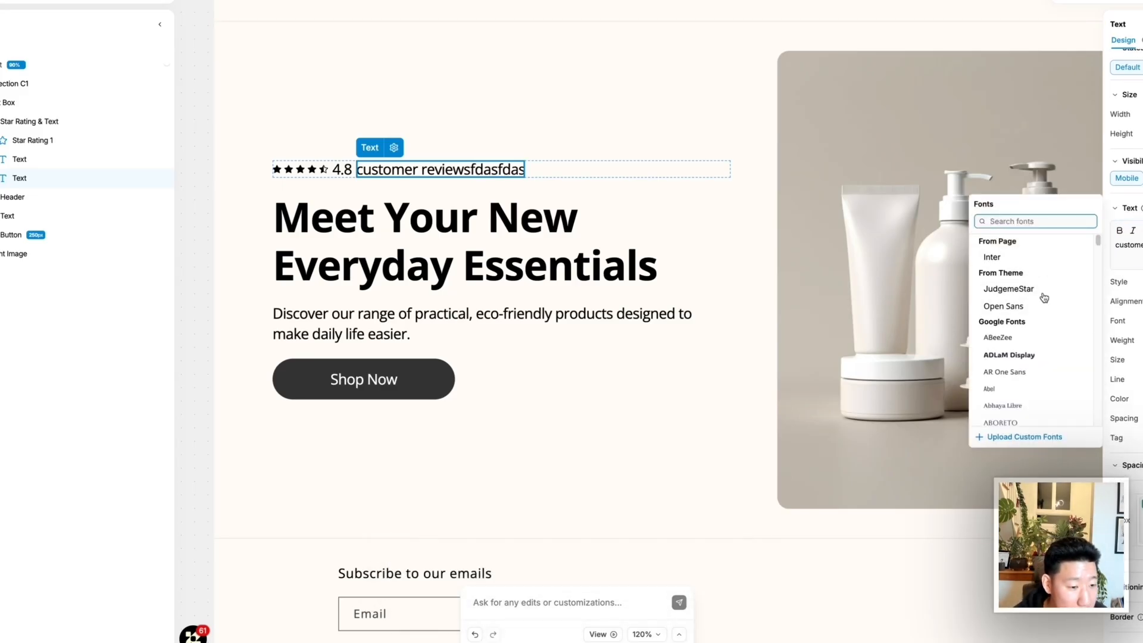
scroll(1035, 360, down, 2)
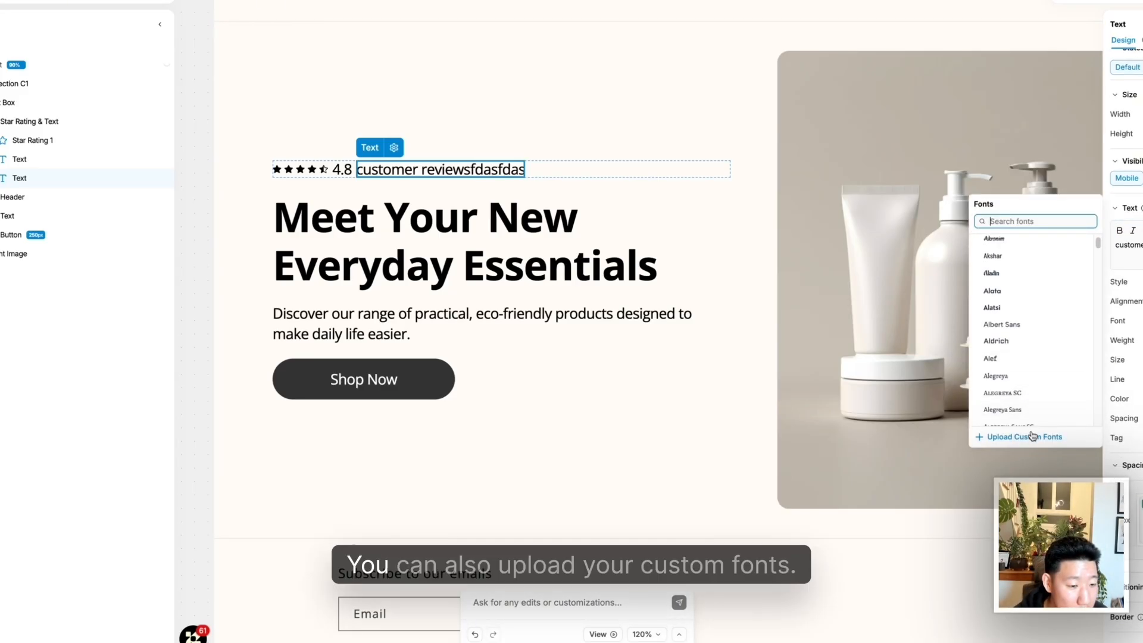
scroll(1032, 361, up, 5)
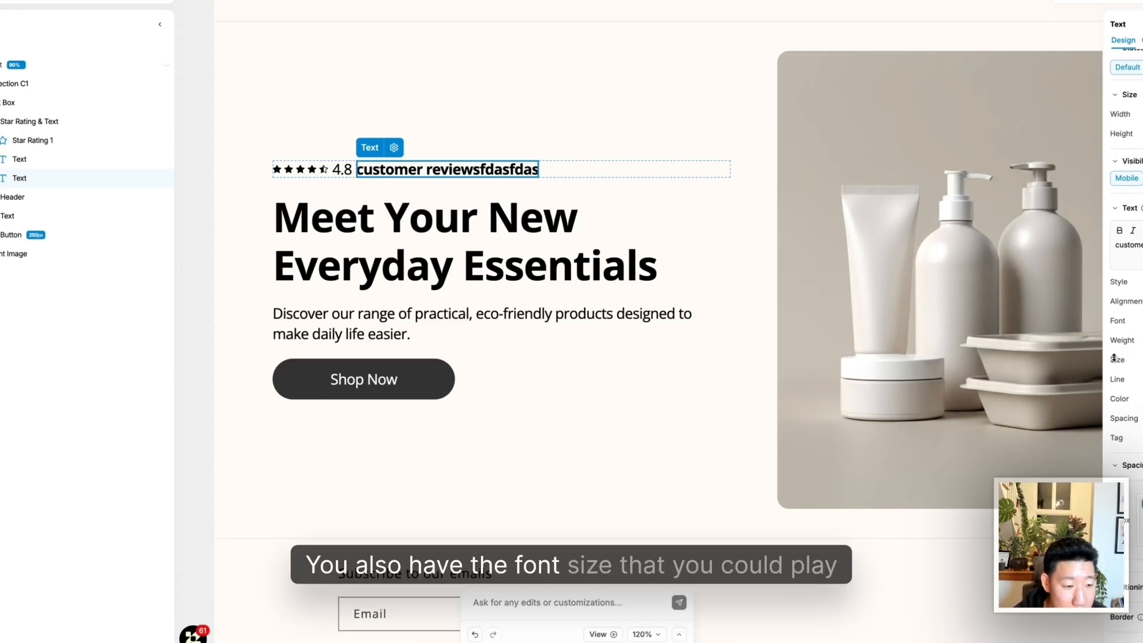
mouse_move(1114, 358)
mouse_down()
mouse_move(1129, 363)
mouse_move(1141, 340)
mouse_move(1122, 360)
mouse_up()
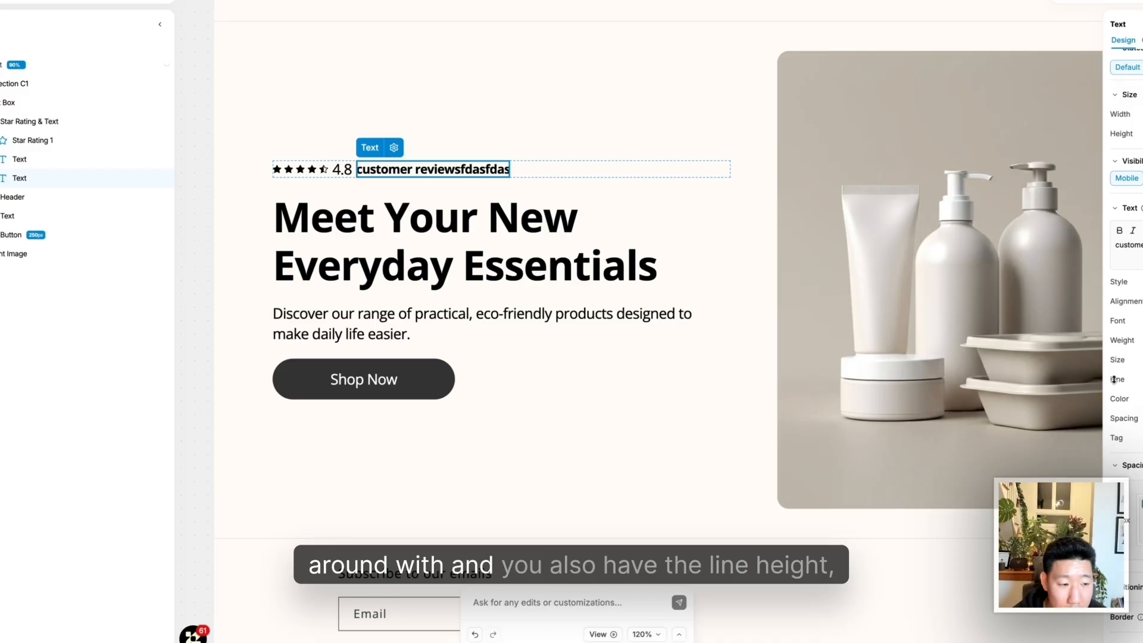
View the color options for the customer reviews text and slightly increase its letter spacing
click(1141, 399)
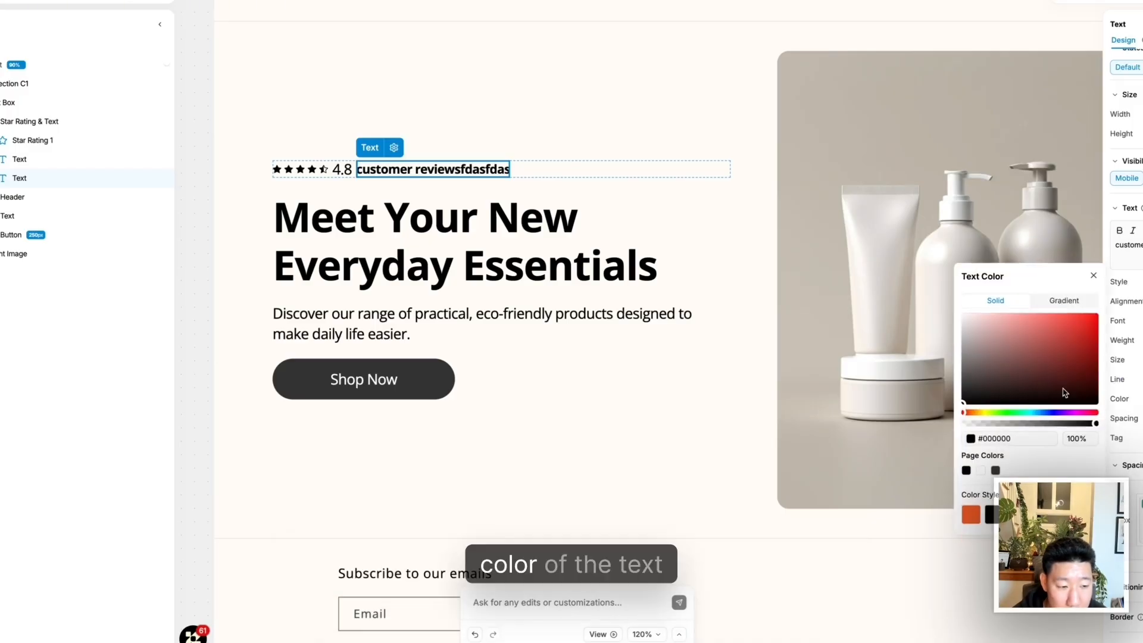
click(1131, 410)
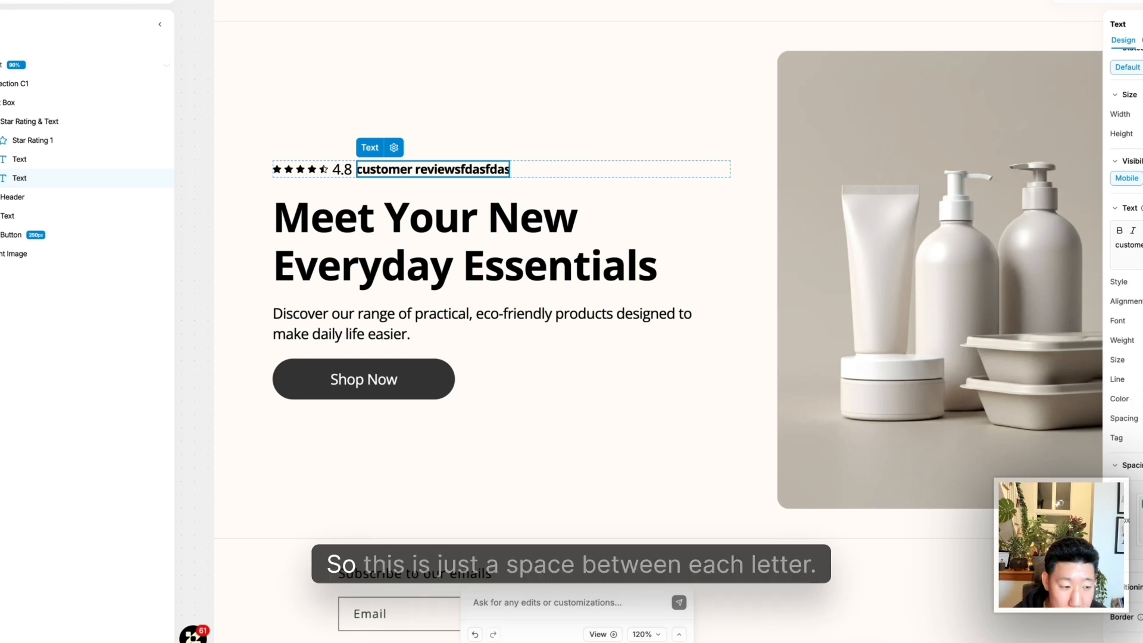
drag(1139, 419, 1139, 419)
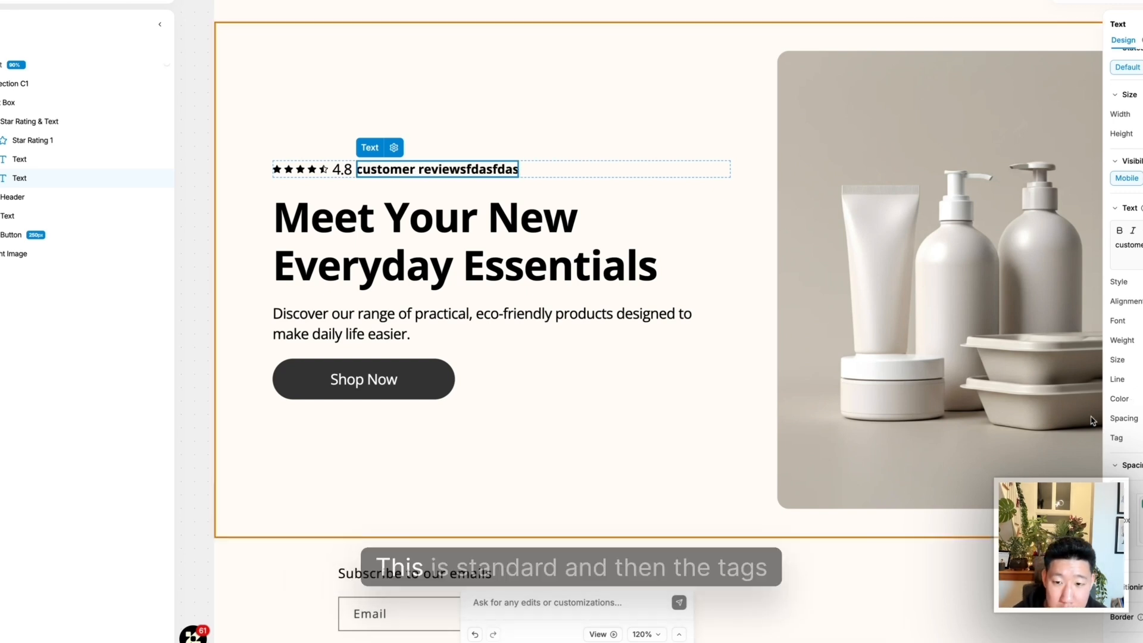
Collapse Star Rating & Text and review the settings of Left Box, the Header and the description text on desktop
click(534, 173)
click(0, 121)
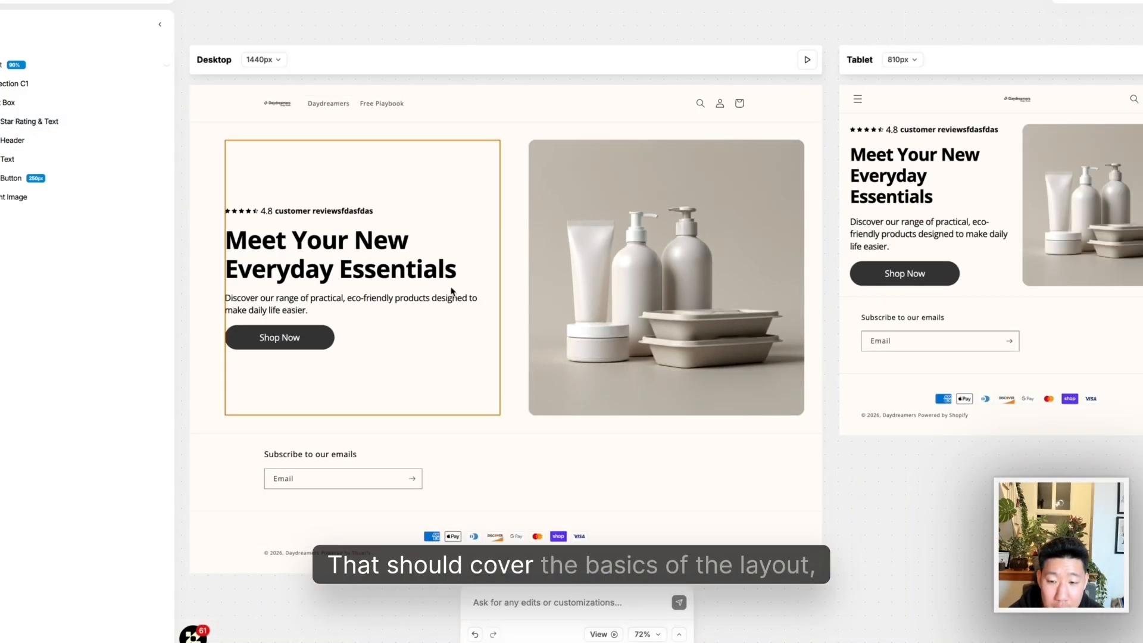
click(429, 274)
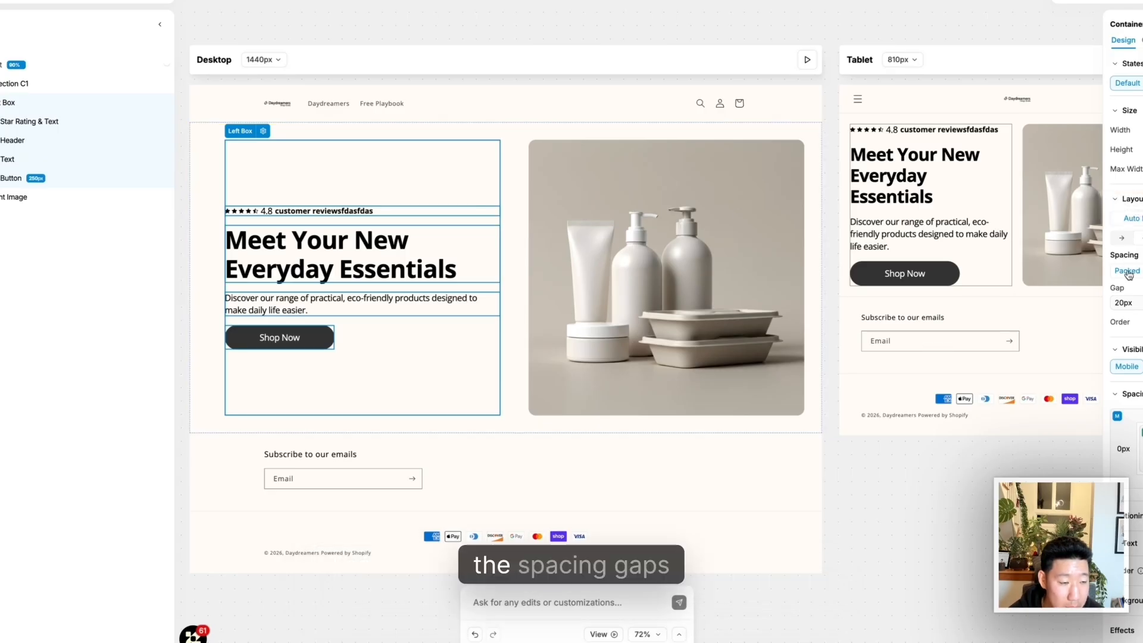
click(419, 260)
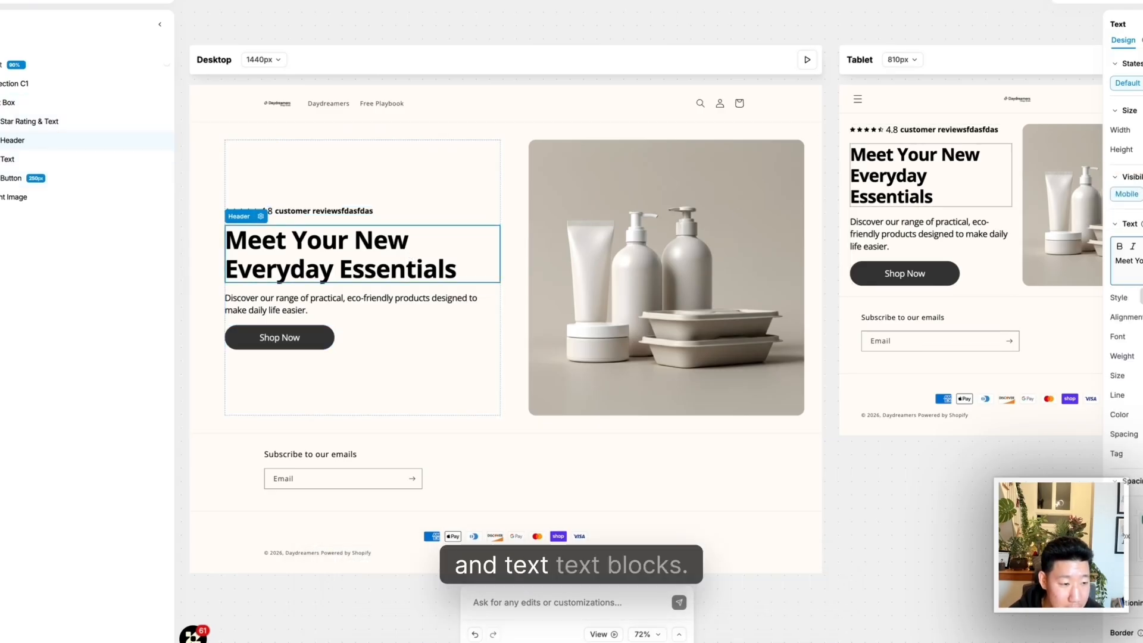
click(437, 301)
scroll(436, 301, down, 1)
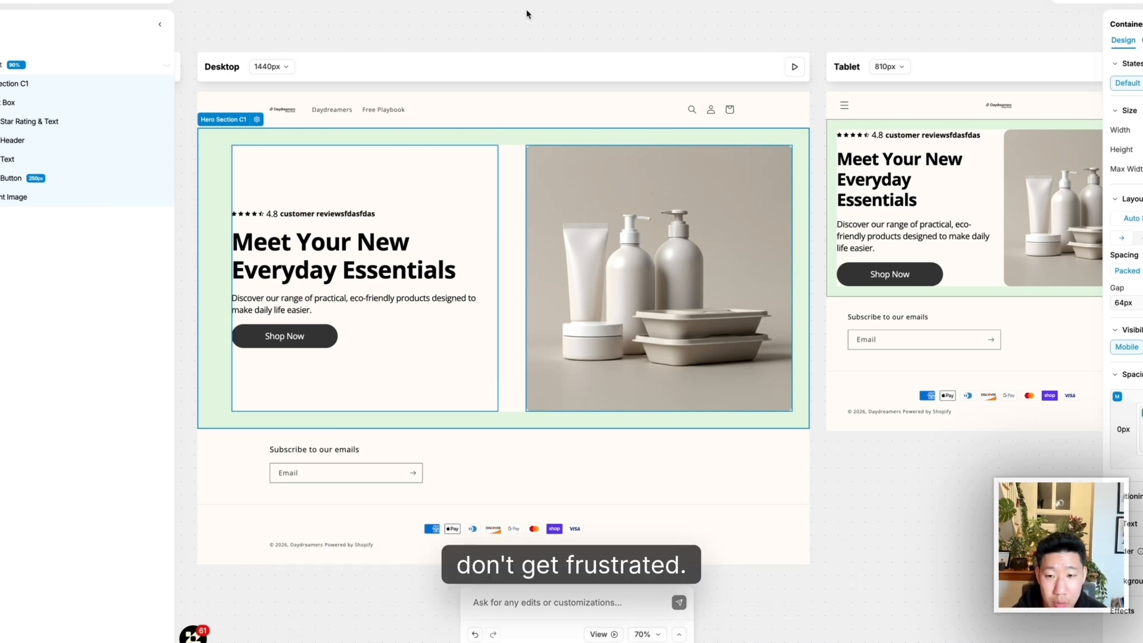
Open the help chat to view its documentation and support options, and close it
click(194, 633)
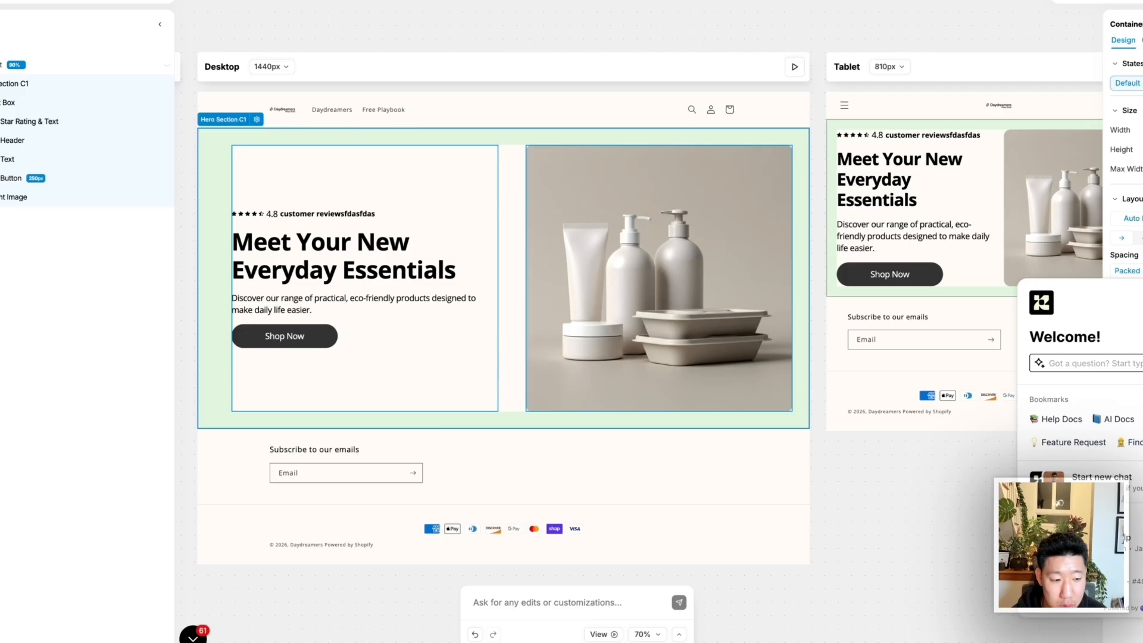
click(969, 556)
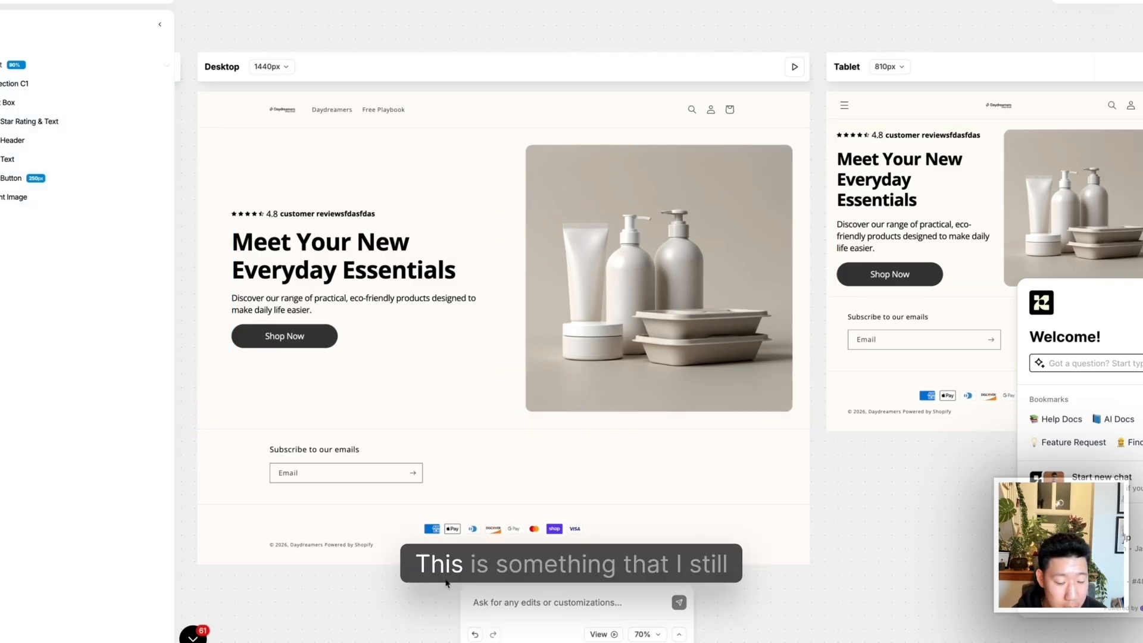
click(193, 633)
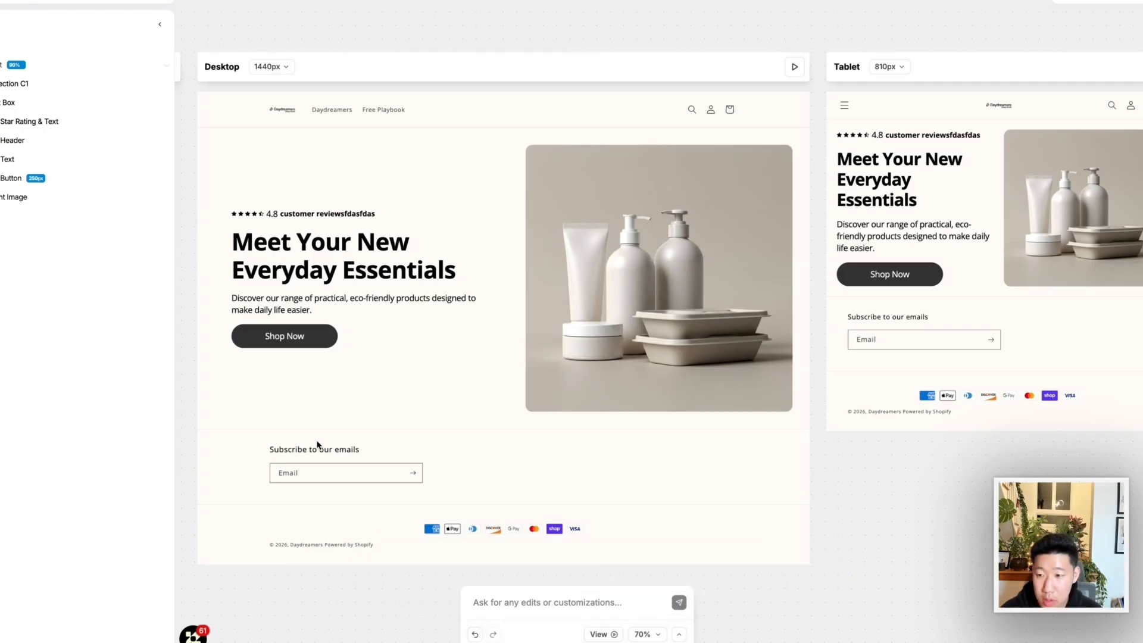
Review how Hero Section C1 nests Left Box and its Header element, checking each one's layout and text settings
click(552, 240)
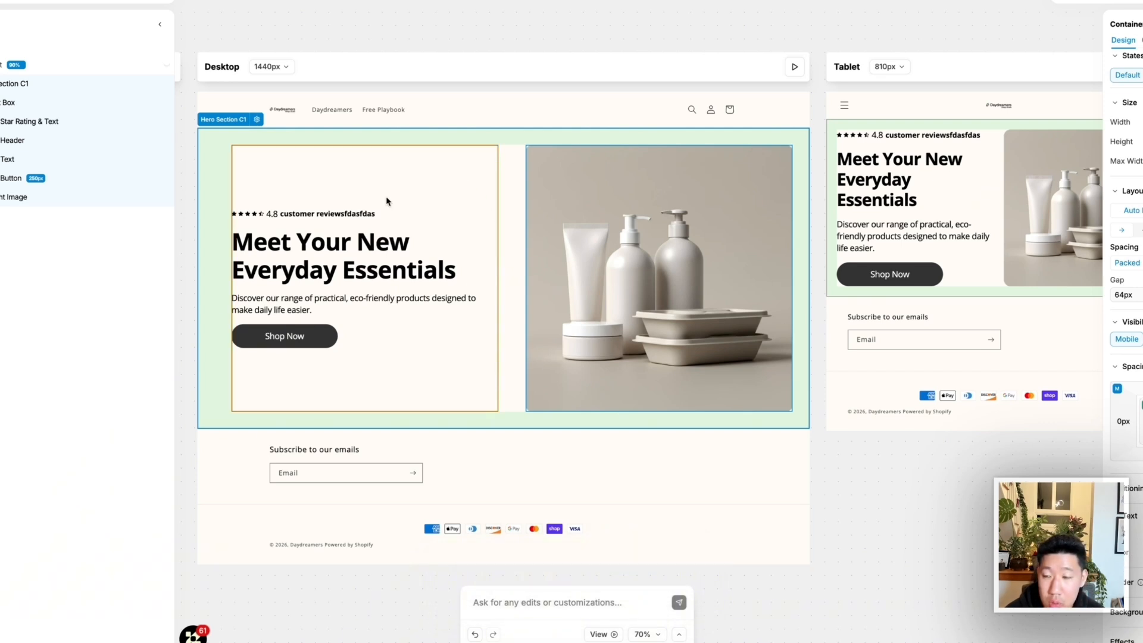
click(11, 103)
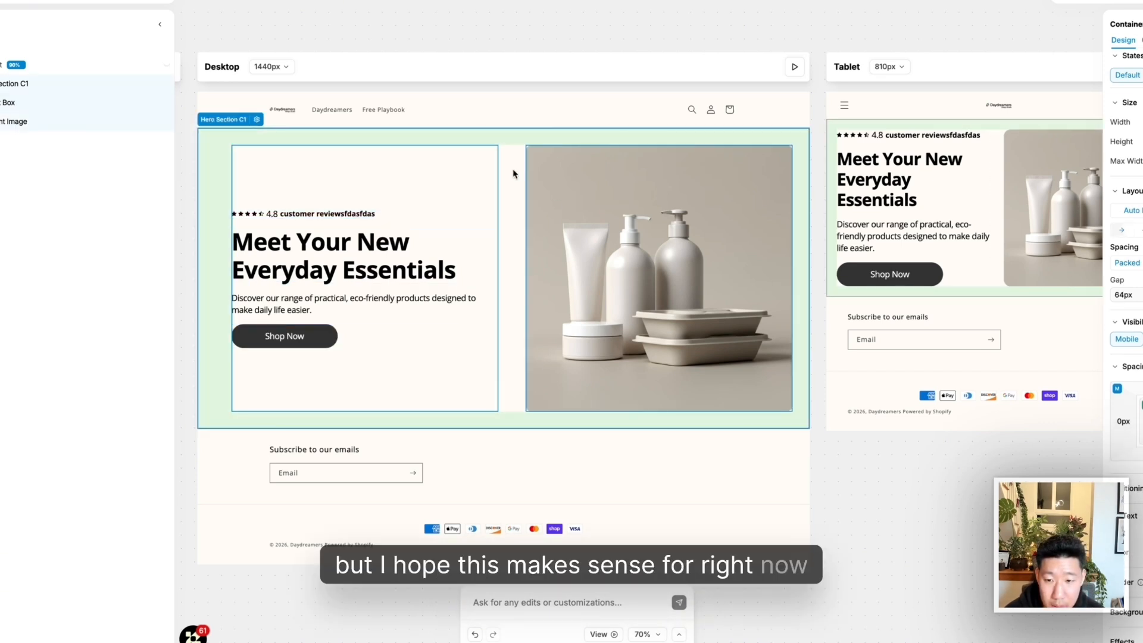
click(348, 218)
click(352, 244)
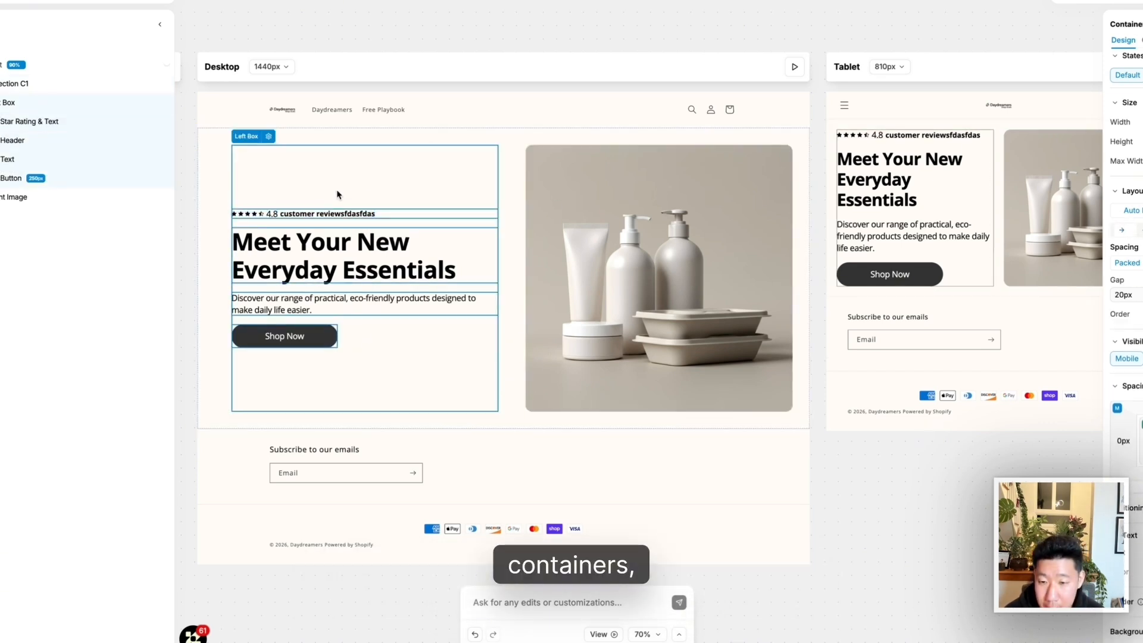
click(353, 244)
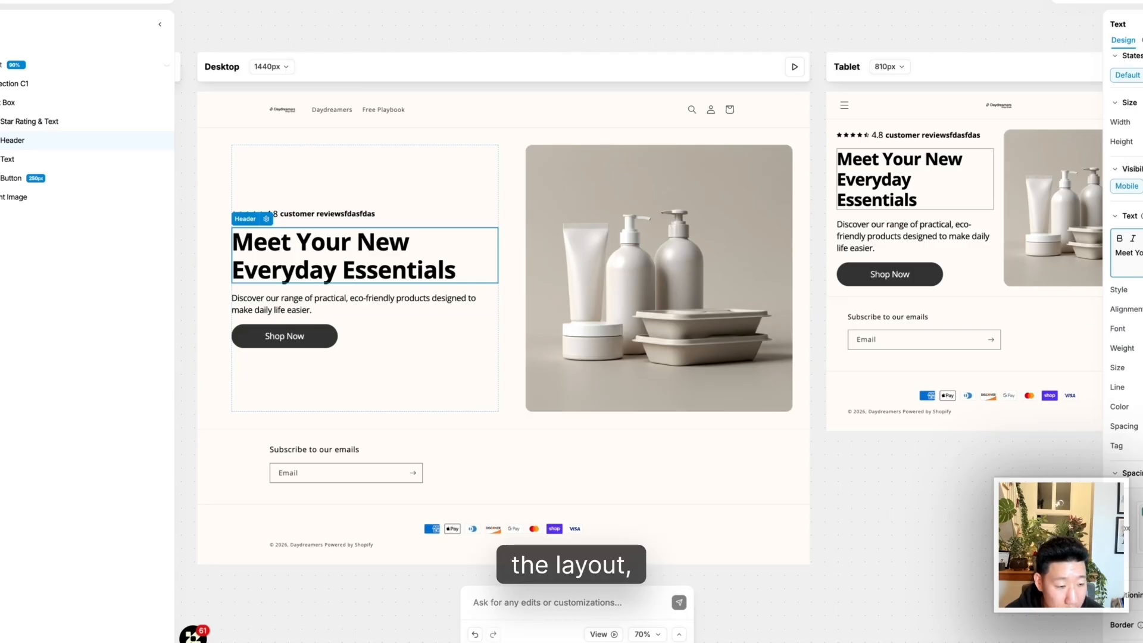
scroll(1123, 334, down, 1)
click(430, 350)
click(411, 269)
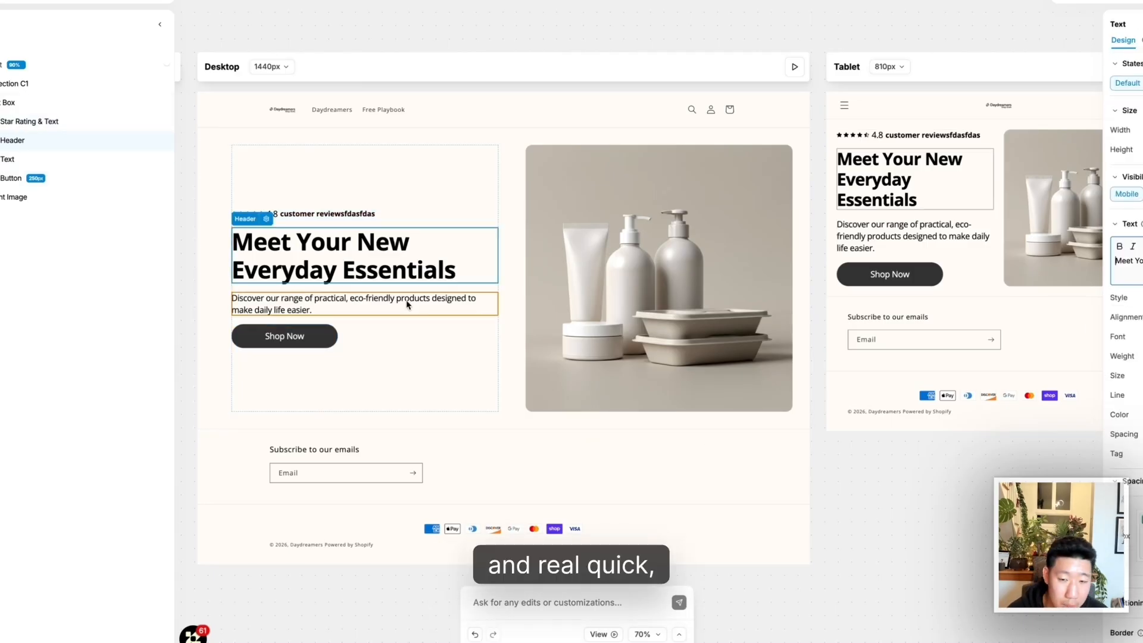
Set the gap of Left Box, the hero's text container on desktop, to 0
scroll(349, 302, up, 5)
scroll(349, 301, left, 4)
click(640, 173)
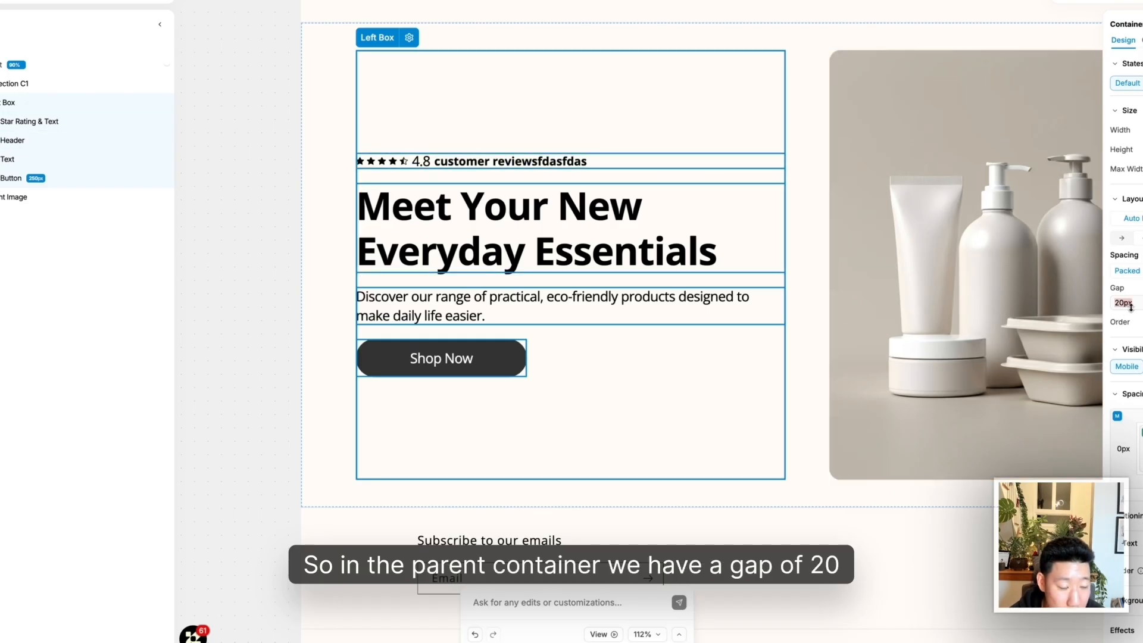
click(689, 271)
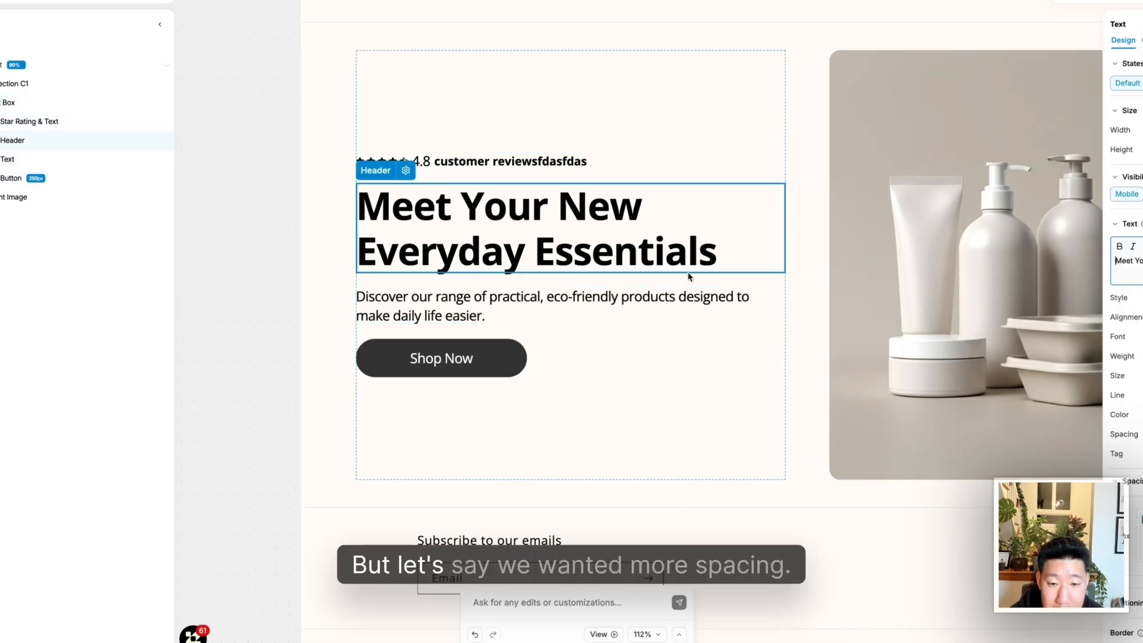
click(546, 180)
click(1125, 303)
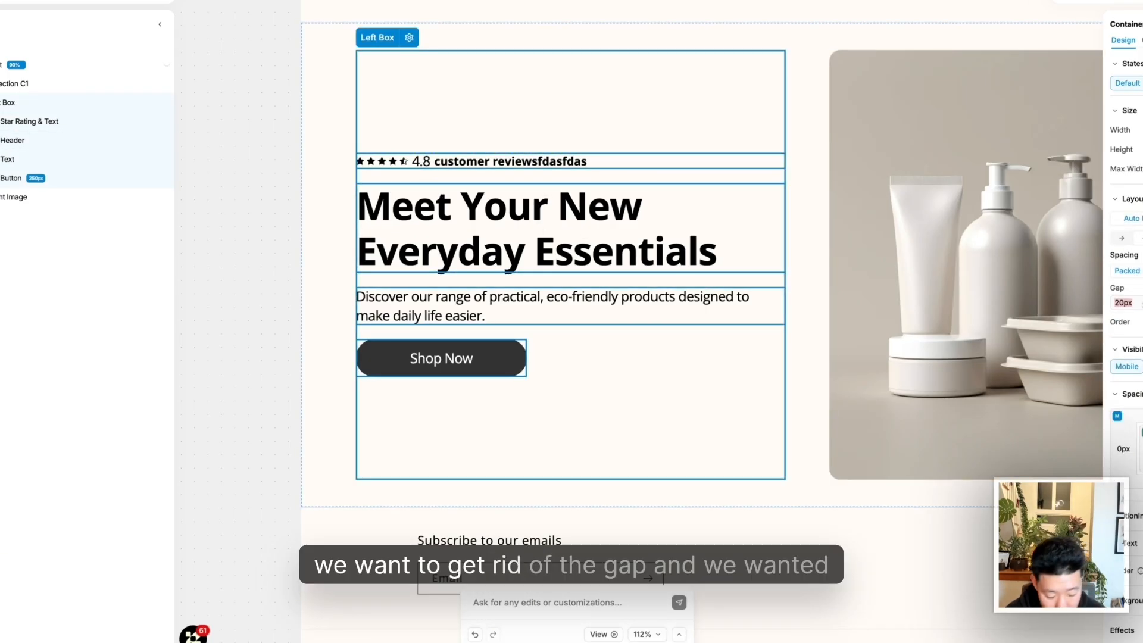
text(0)
Add 20 px of padding above and below the Header element in Left Box
click(507, 214)
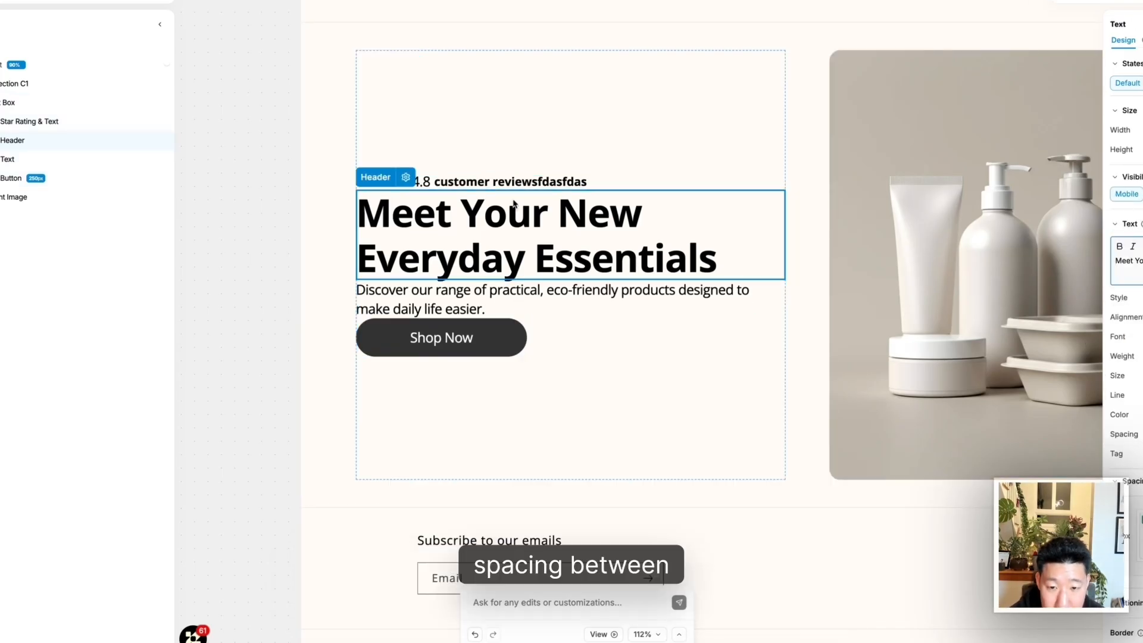
click(529, 187)
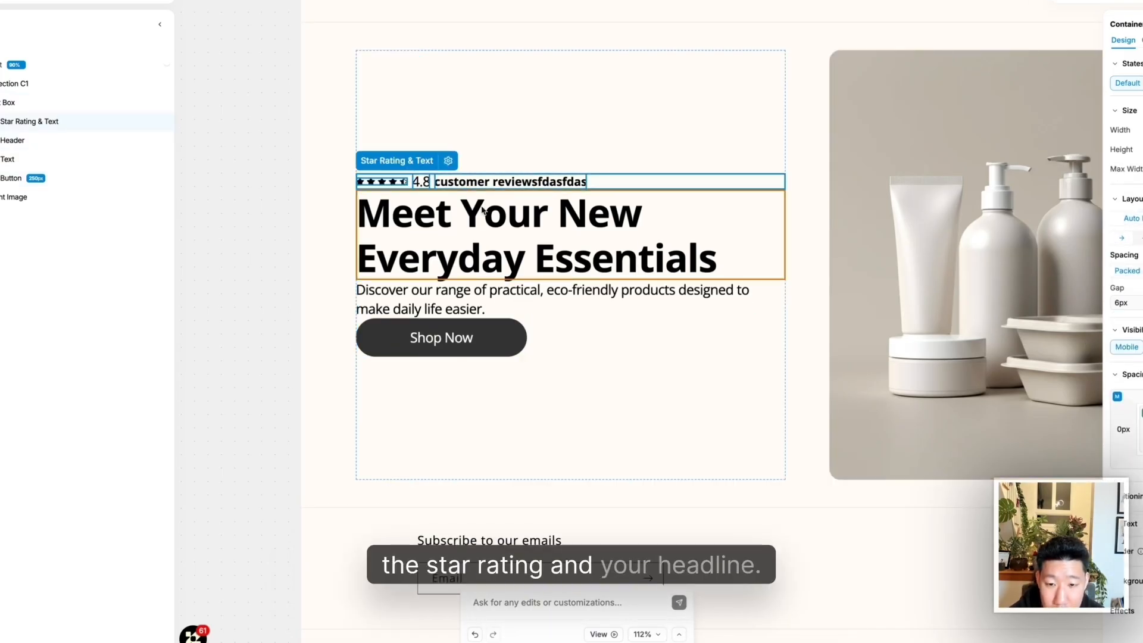
click(482, 209)
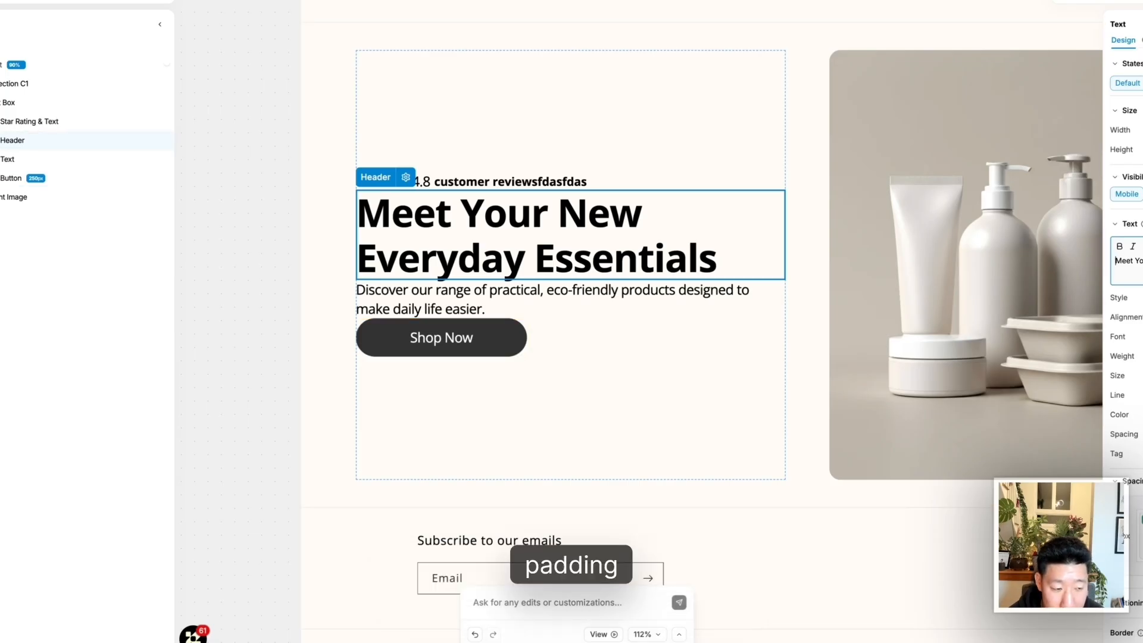
drag(1142, 530, 1142, 515)
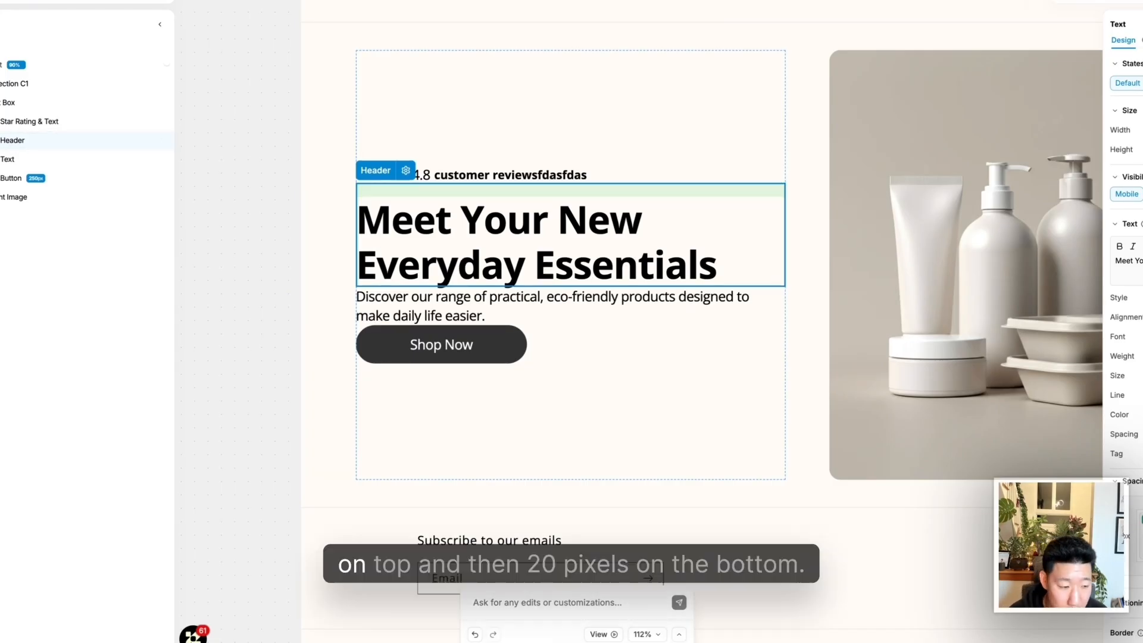
text(20)
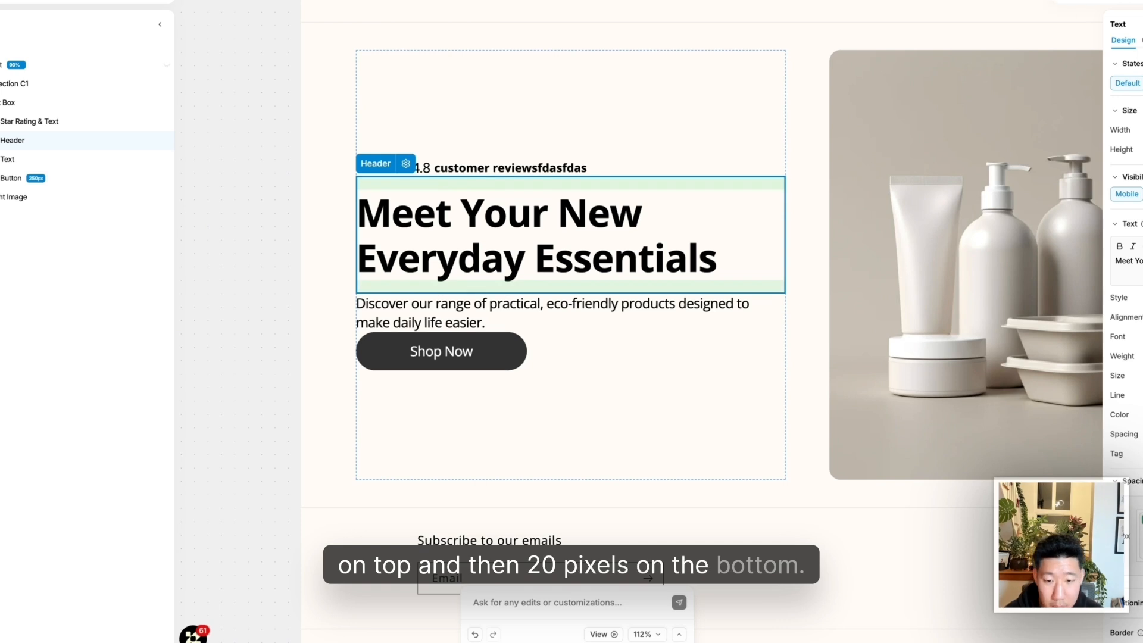
click(252, 311)
click(522, 296)
click(554, 282)
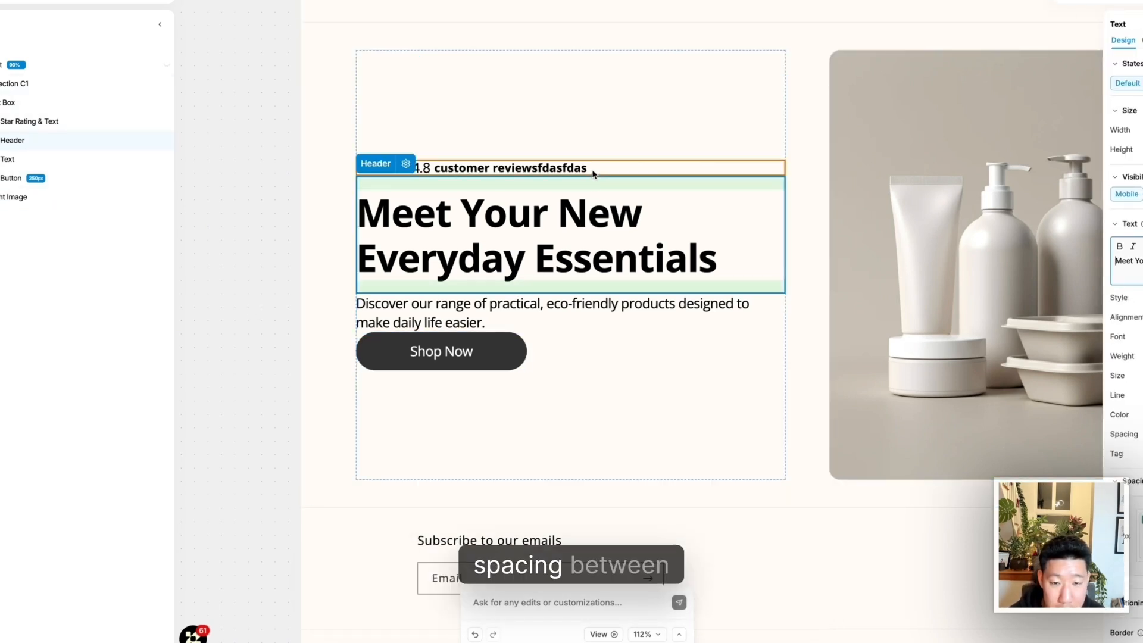
Set the gap of Left Box to 10 px and check how it combines with the Header's padding
click(564, 295)
click(1136, 302)
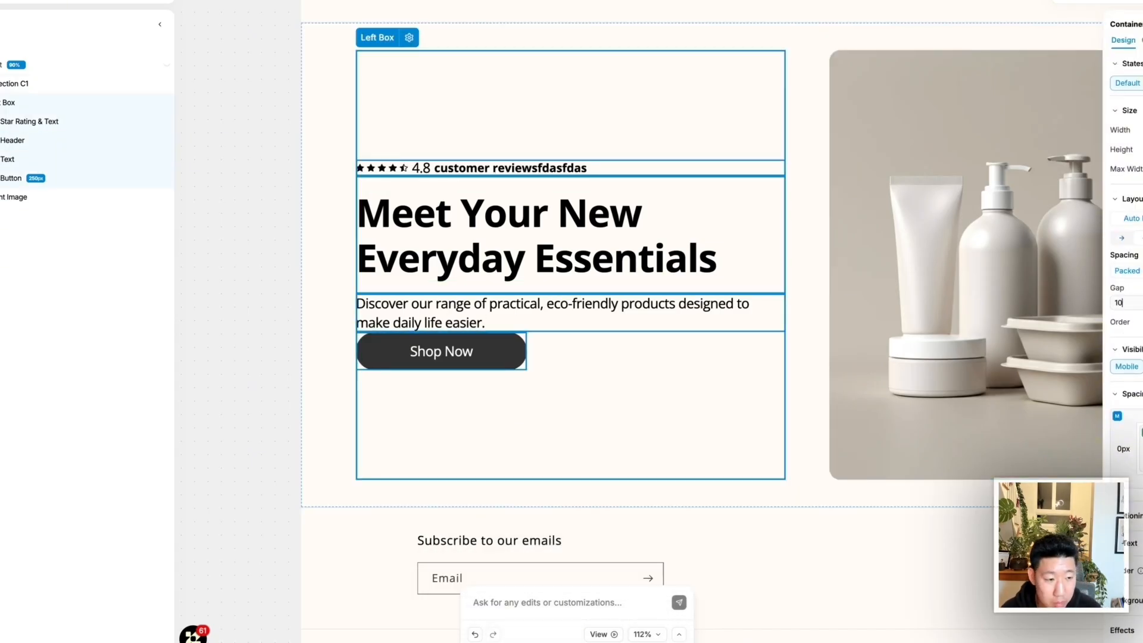
text(10)
key(Return)
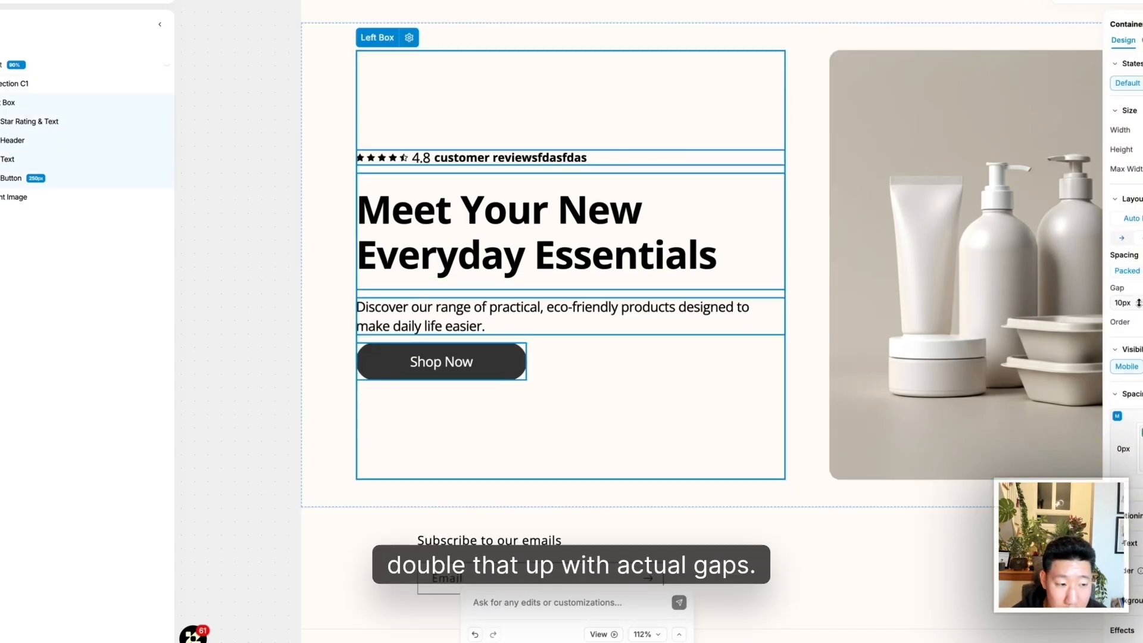
click(587, 247)
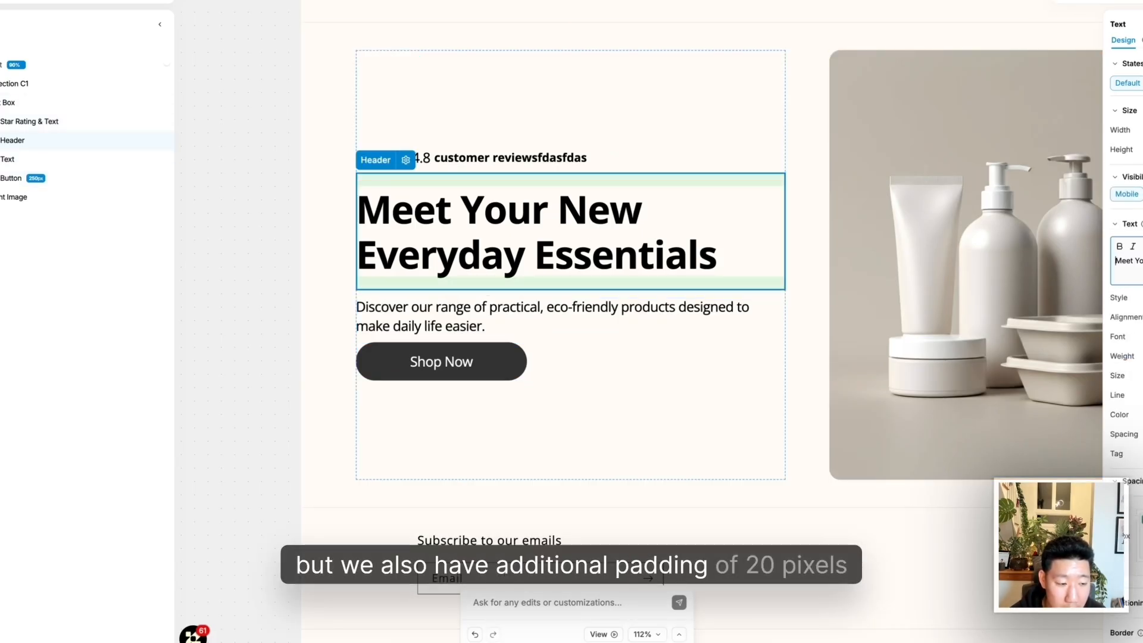
click(328, 280)
Below Hero Section C1, add a container that holds a nested container and its duplicate side by side
click(34, 83)
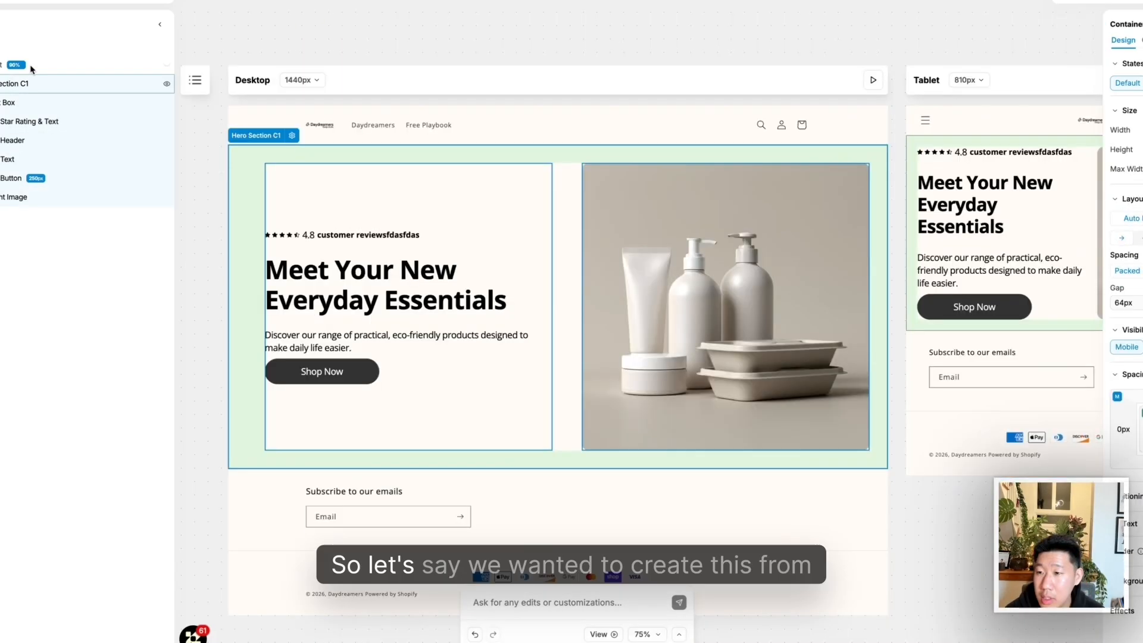
click(1, 84)
scroll(454, 273, left, 1)
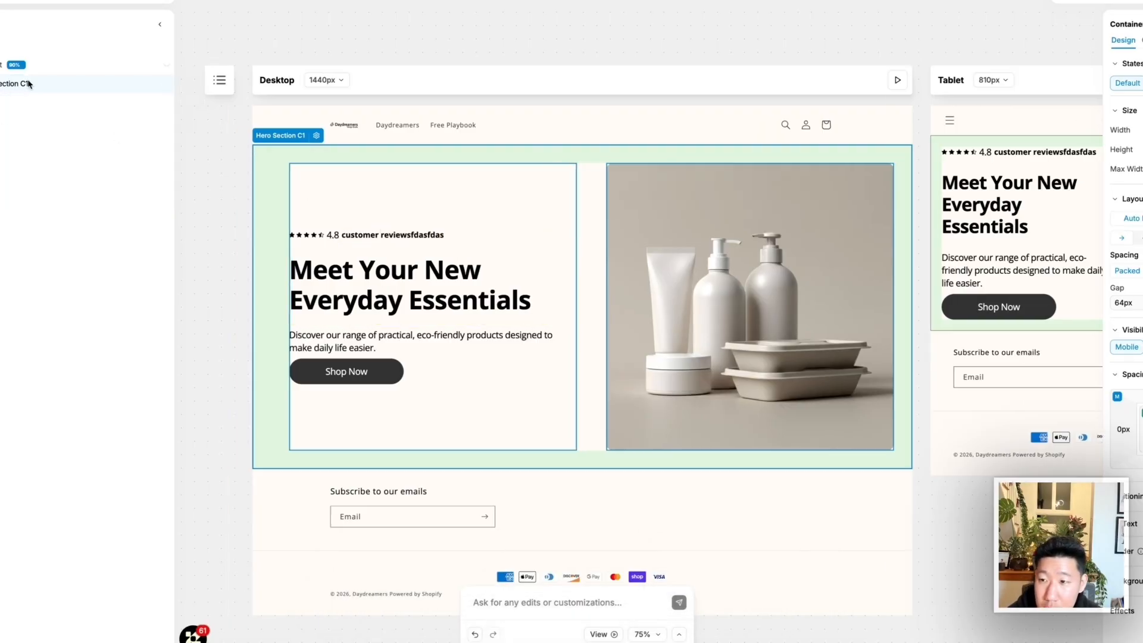
drag(124, 387, 391, 467)
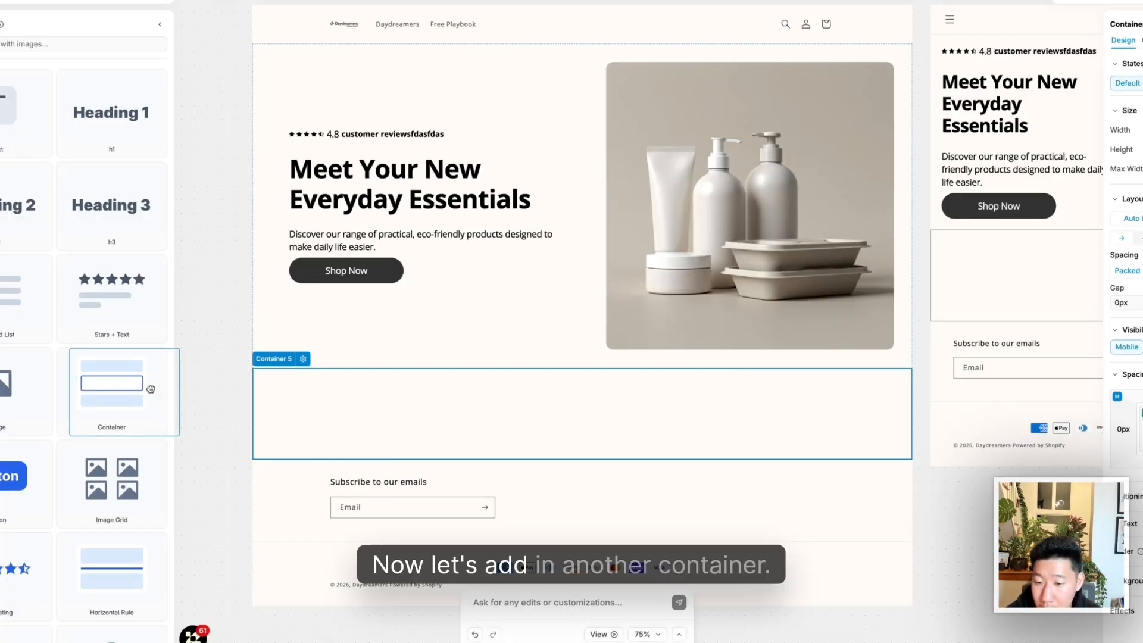
drag(112, 393, 307, 406)
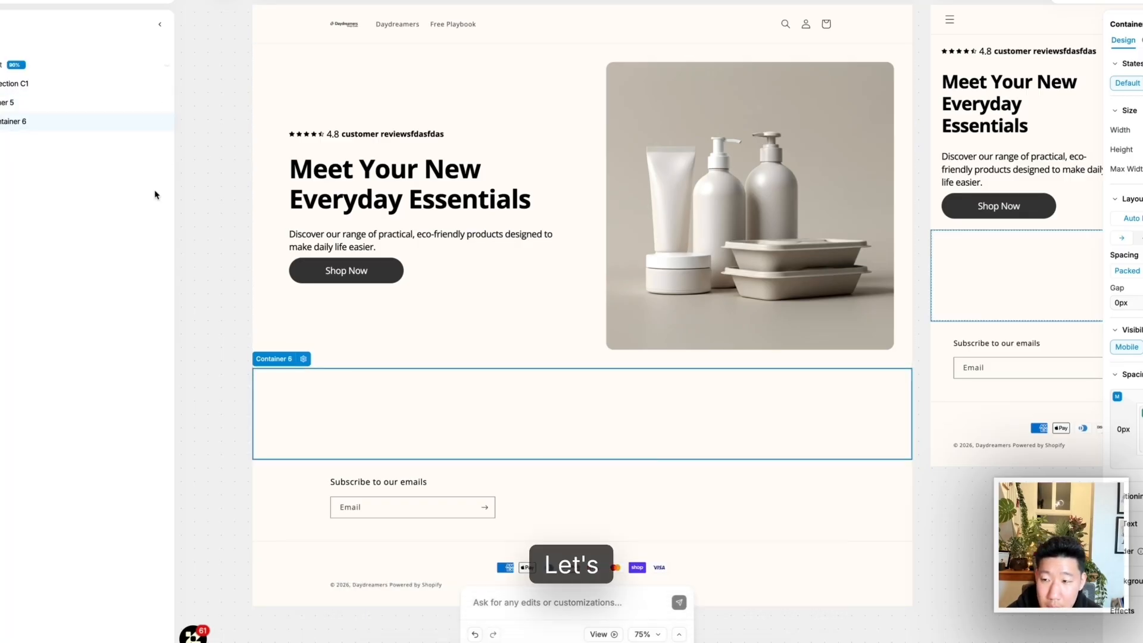
key(super+d)
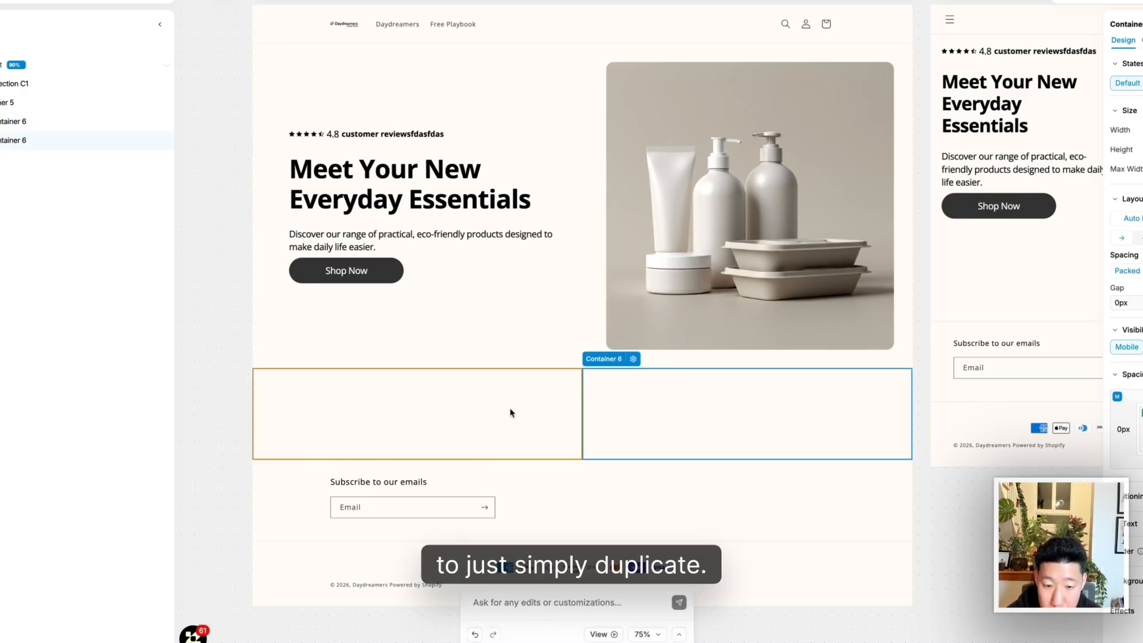
Add a Heading 1 to the first nested container and delete the extra Container 6 beneath the heading
click(1, 89)
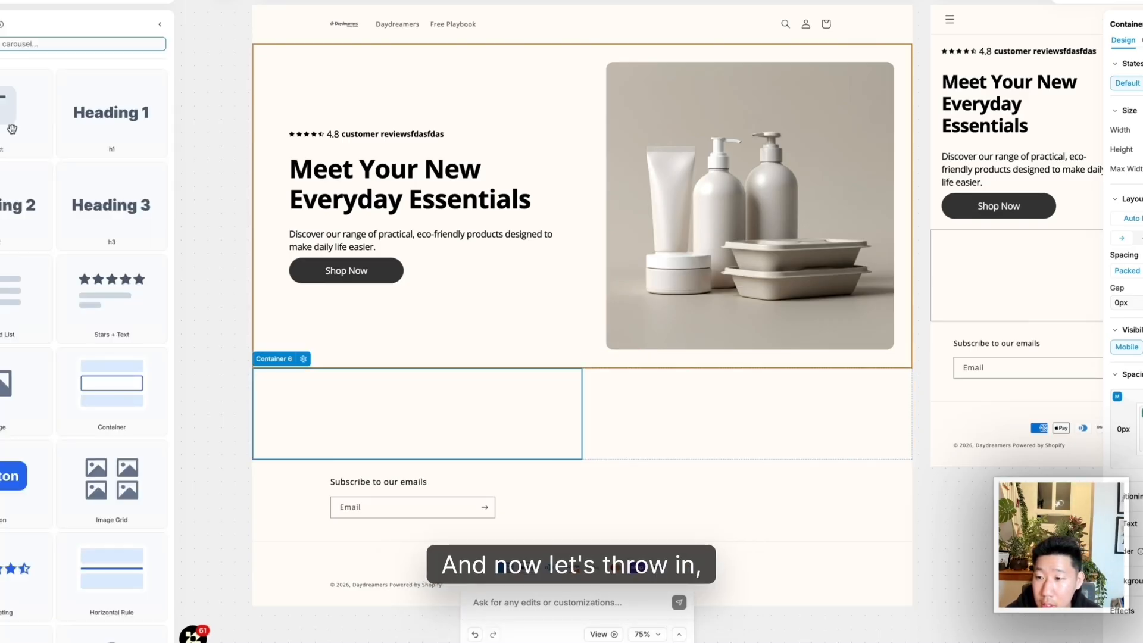
drag(90, 124, 381, 447)
drag(16, 159, 15, 147)
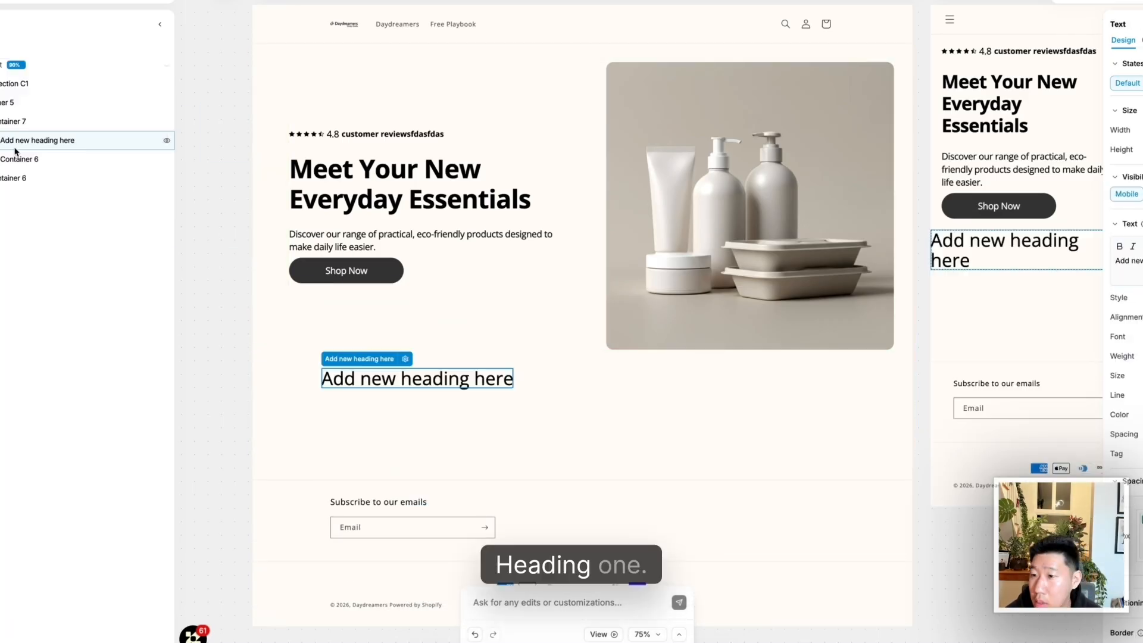
click(15, 159)
key(Delete)
click(384, 415)
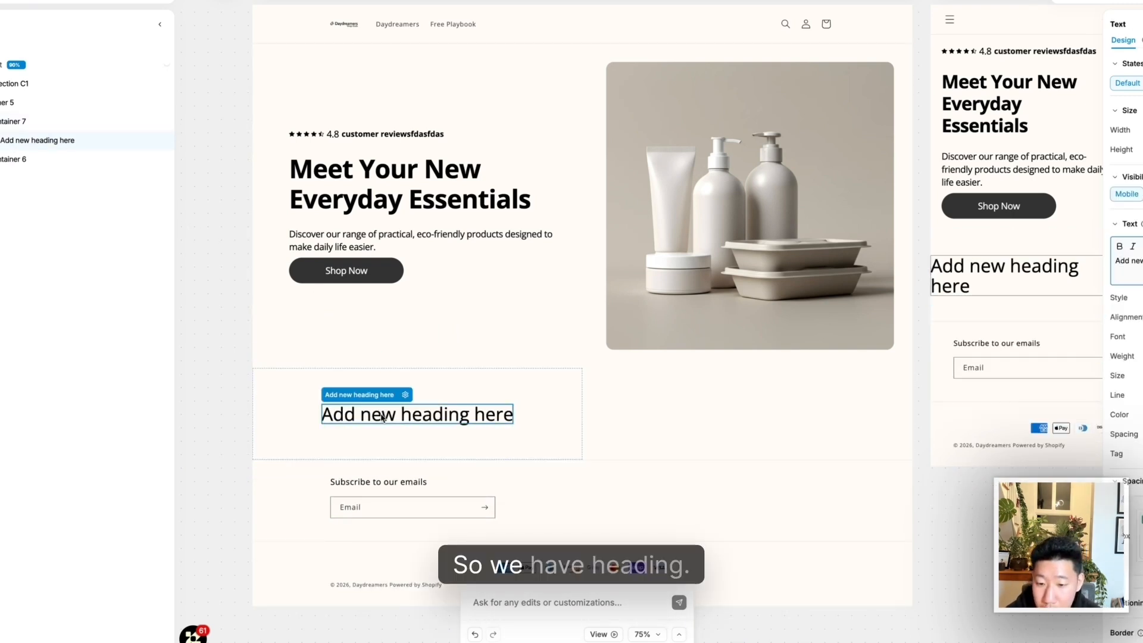
Add a text element and a button below the new heading in Container 7
click(1, 89)
drag(9, 229, 382, 426)
drag(19, 469, 192, 417)
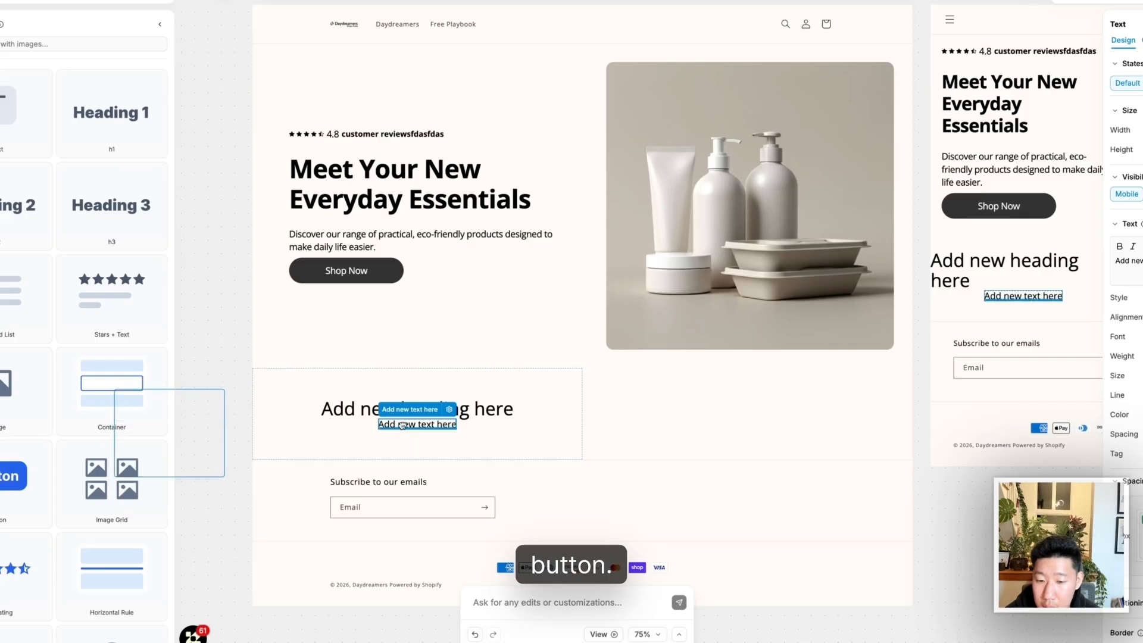
drag(192, 418, 401, 430)
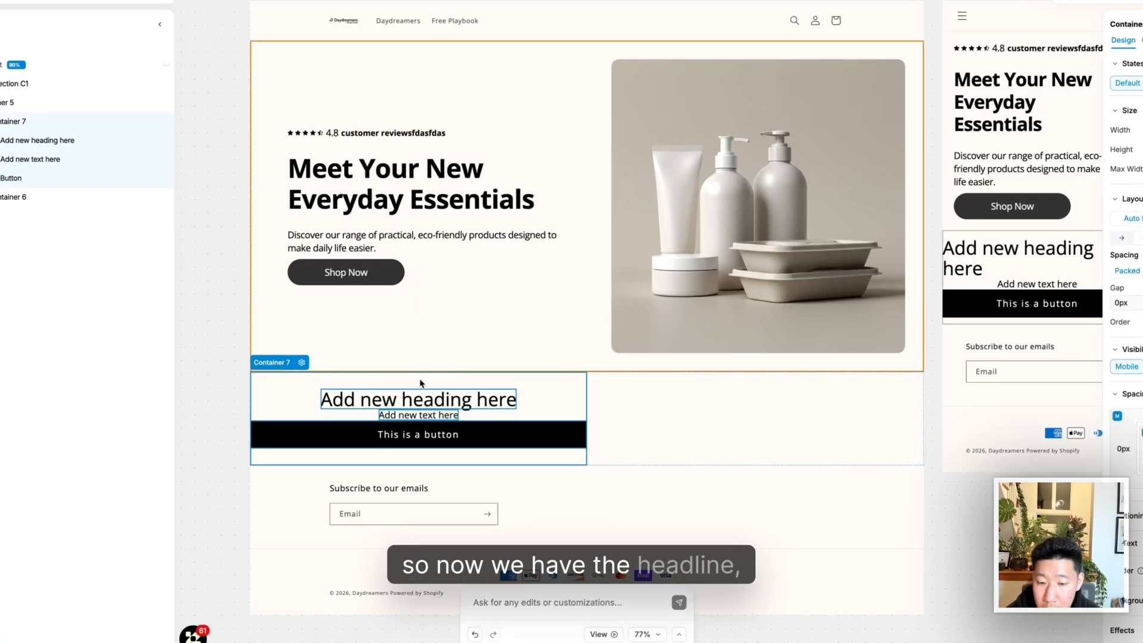
Align the heading and text inside Container 7 to the left
click(418, 399)
click(412, 419)
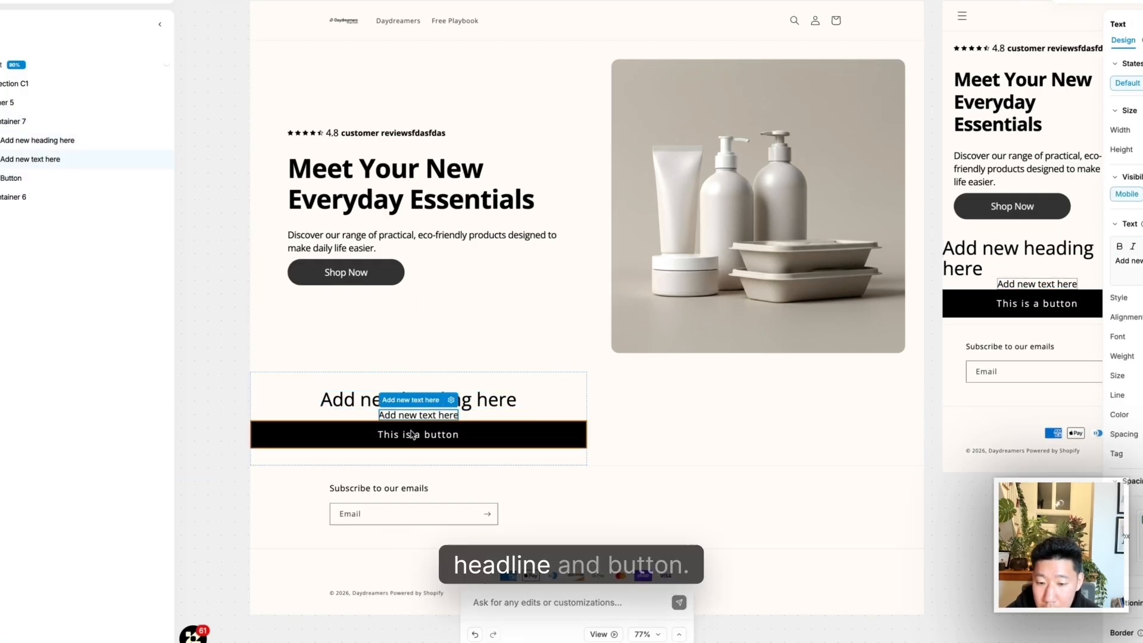
click(415, 437)
click(19, 141)
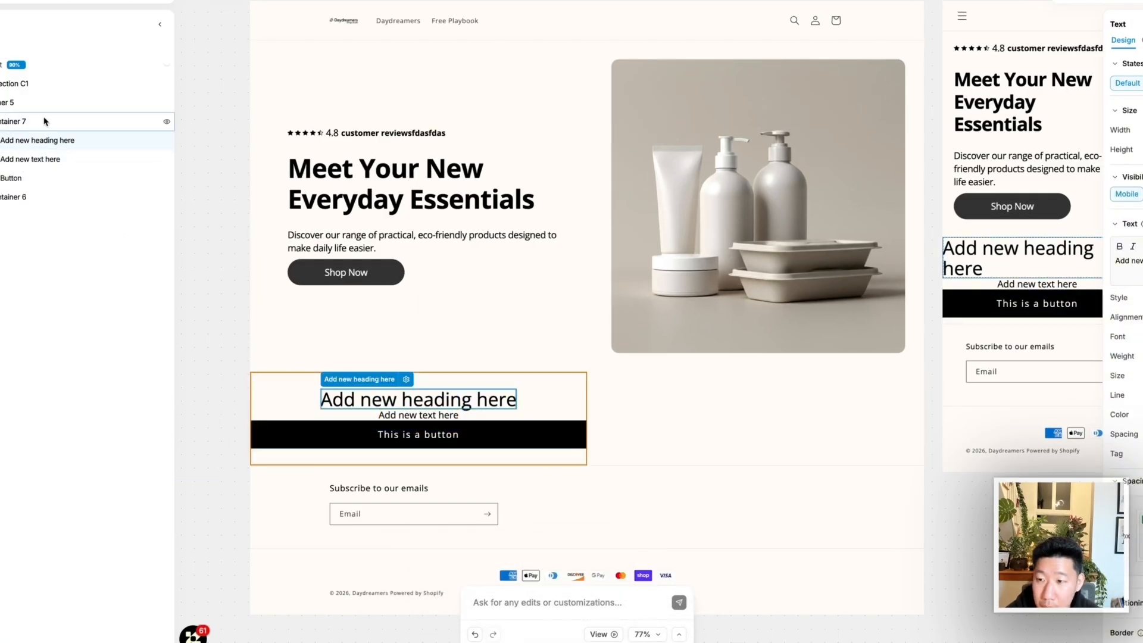
click(24, 121)
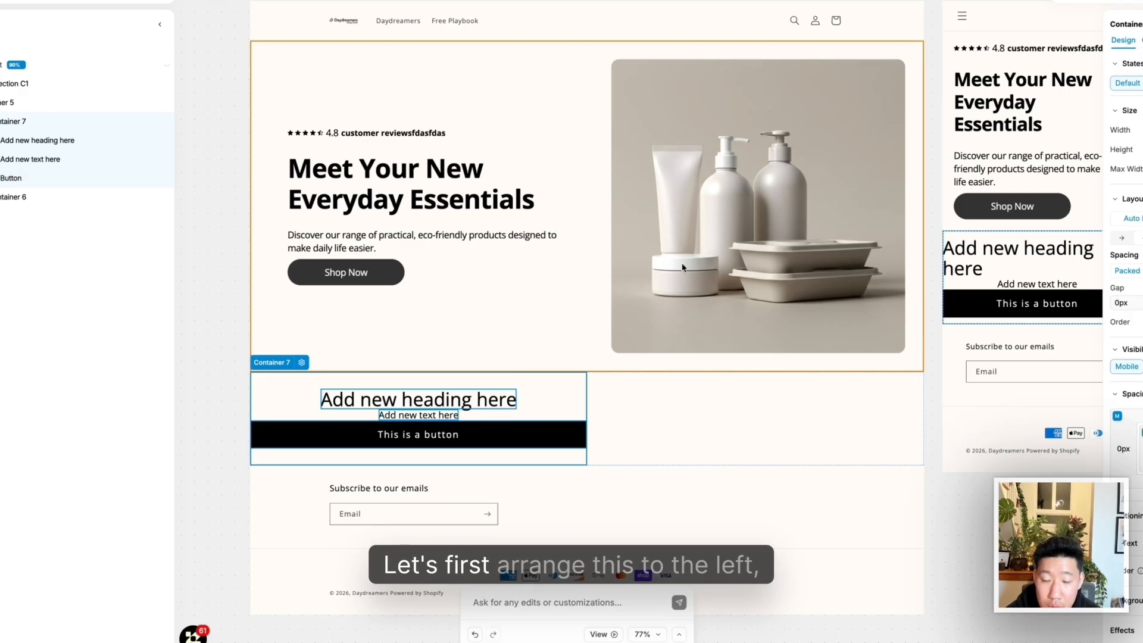
click(1141, 249)
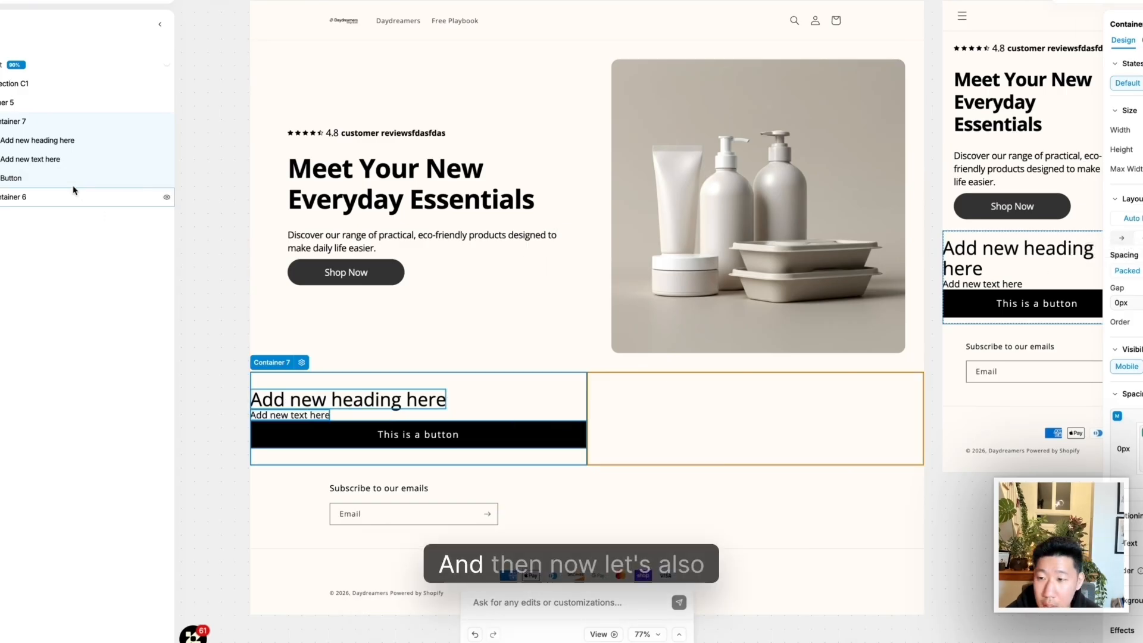
Collapse Container 7 and compare the padding around Hero Section C1 with that of the parent Container 5
click(615, 409)
click(12, 126)
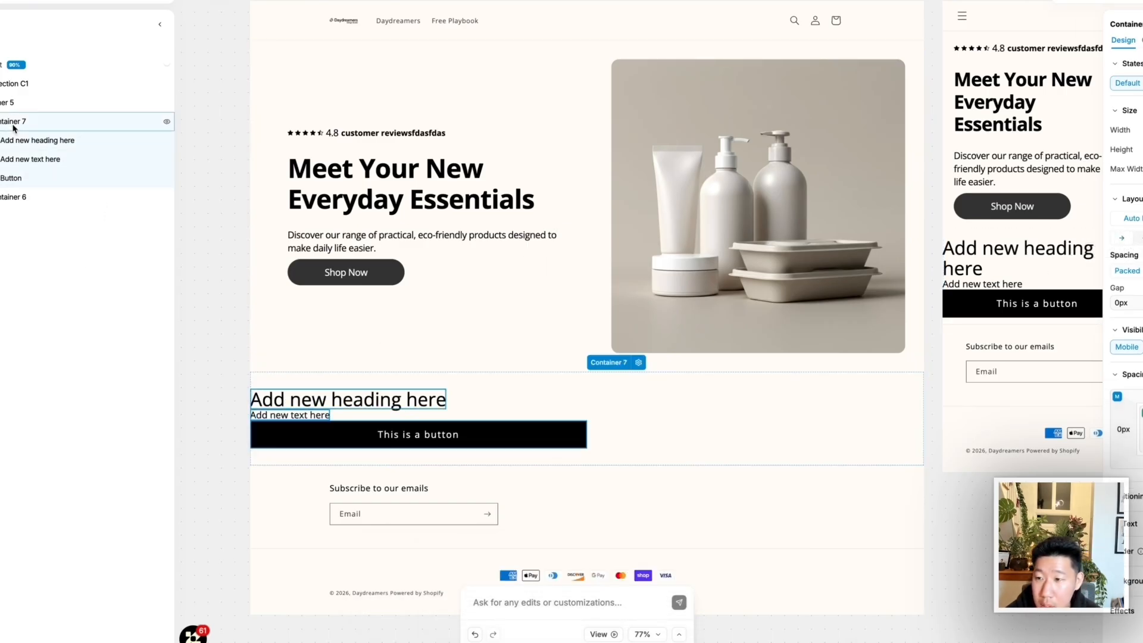
click(1, 122)
click(2, 103)
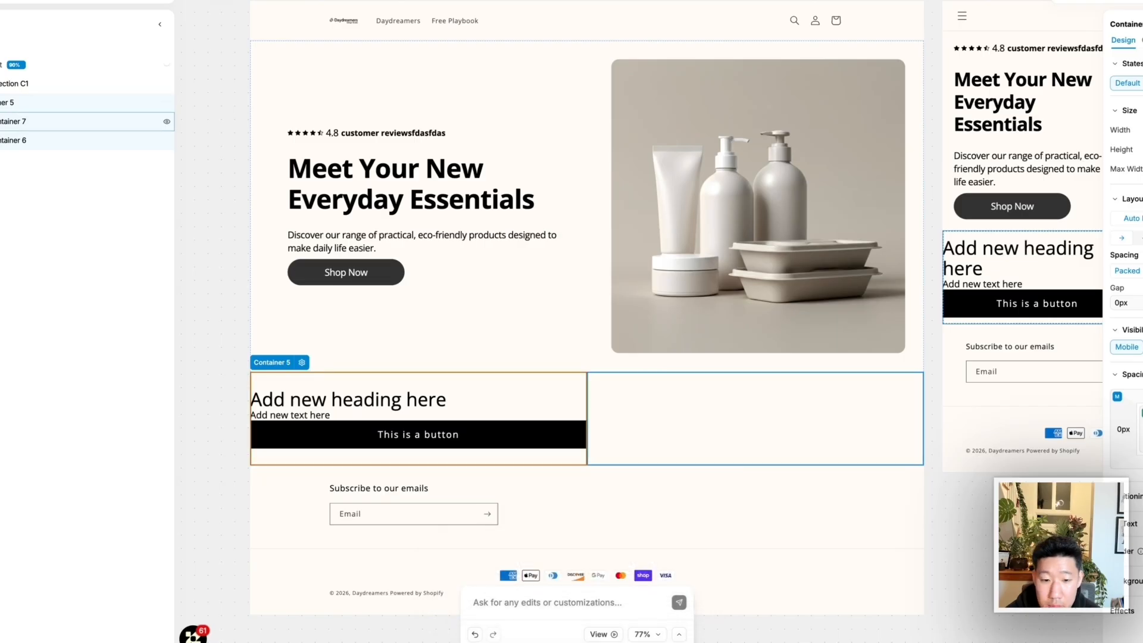
click(277, 110)
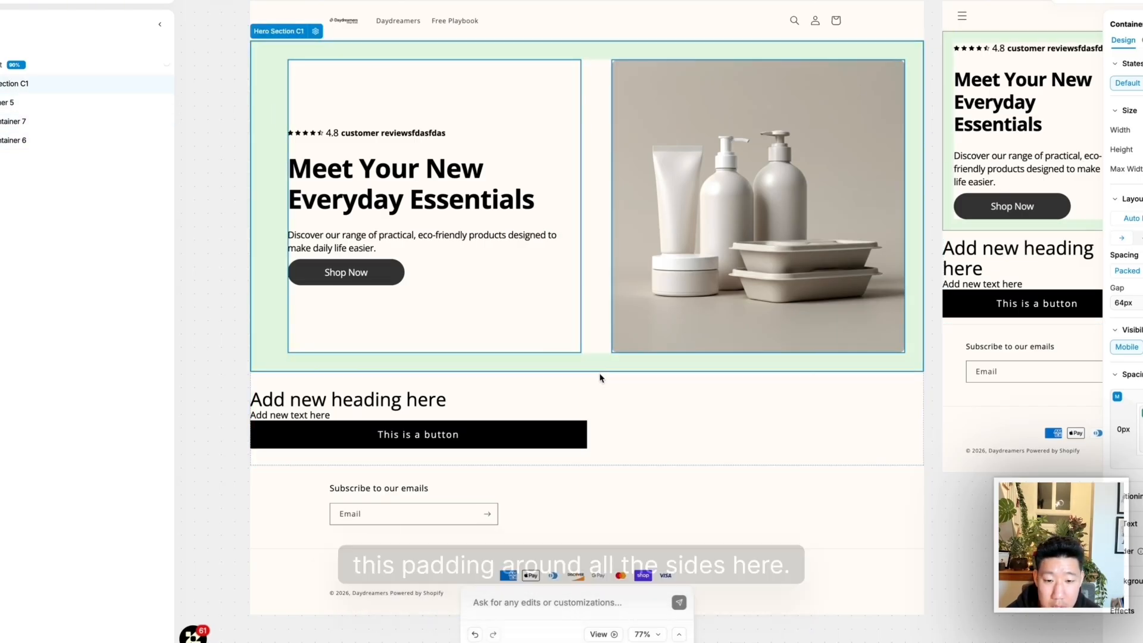
click(601, 388)
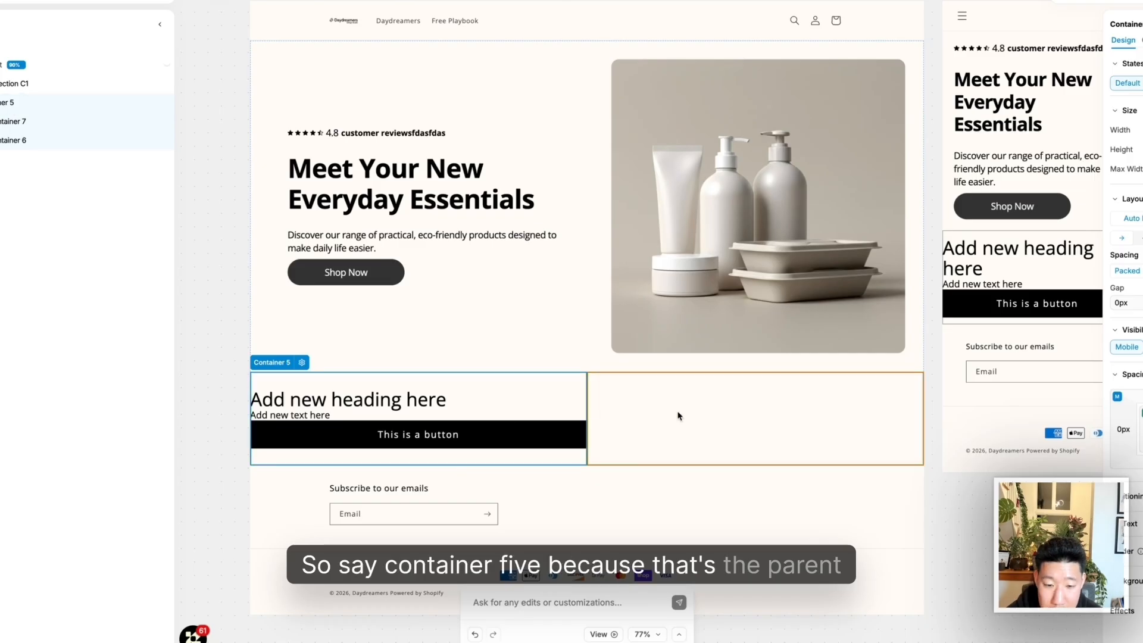
Add padding on all sides of Container 5 and set its maximum width to 1300px
drag(1142, 430, 1142, 389)
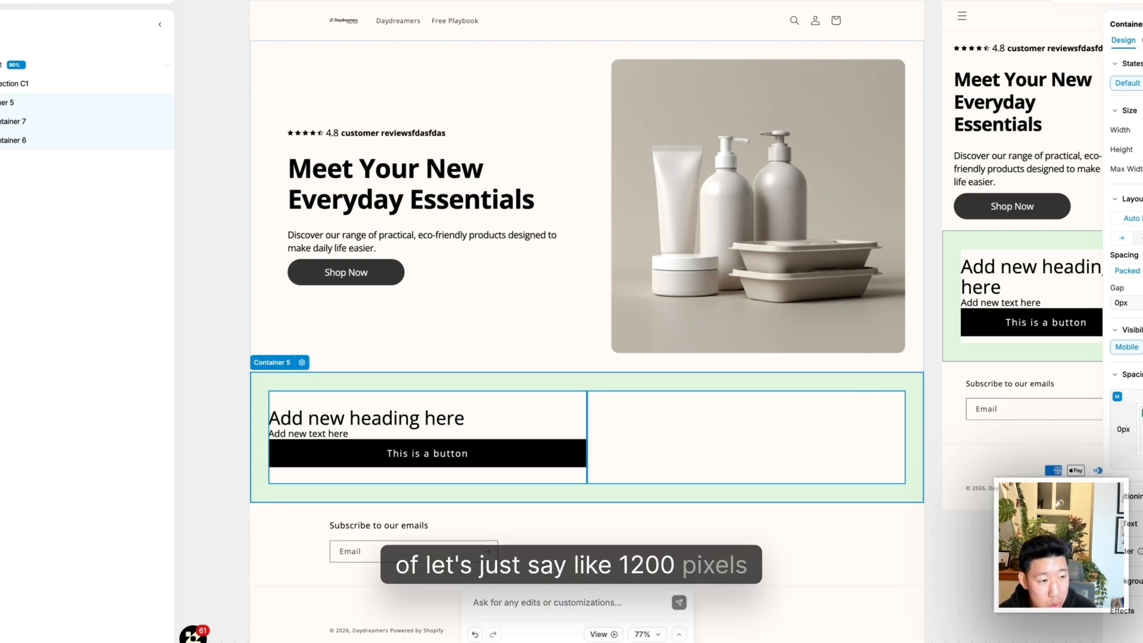
key(Return)
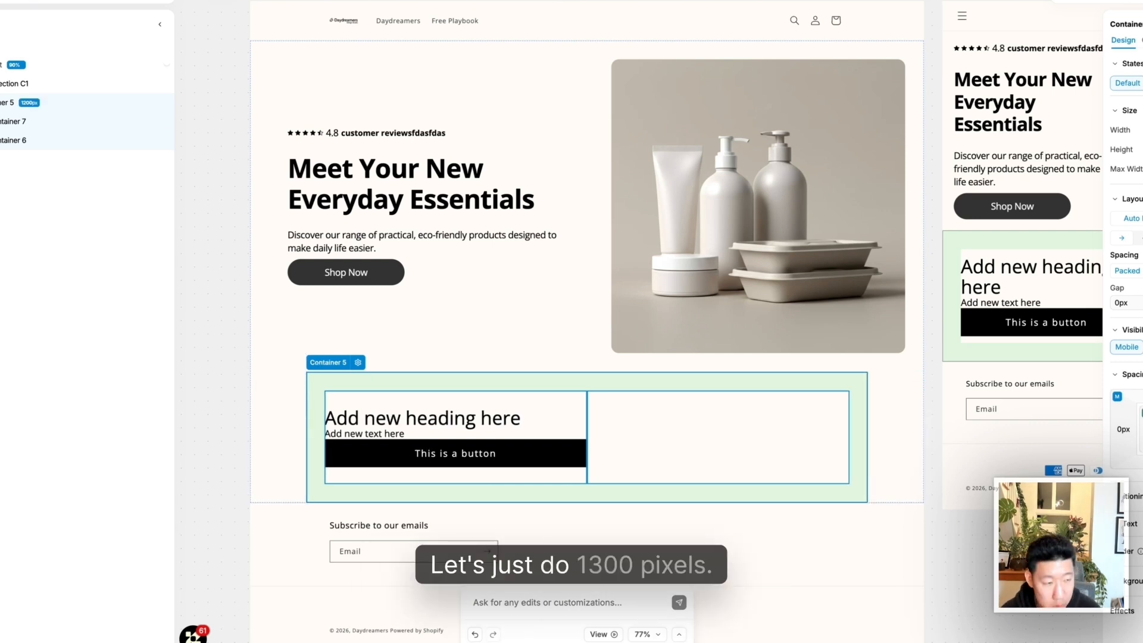
key(Return)
Preview the desktop layout at the Macbook Pro 16" width (1728px) to examine how Container 5 behaves
scroll(674, 416, up, 1)
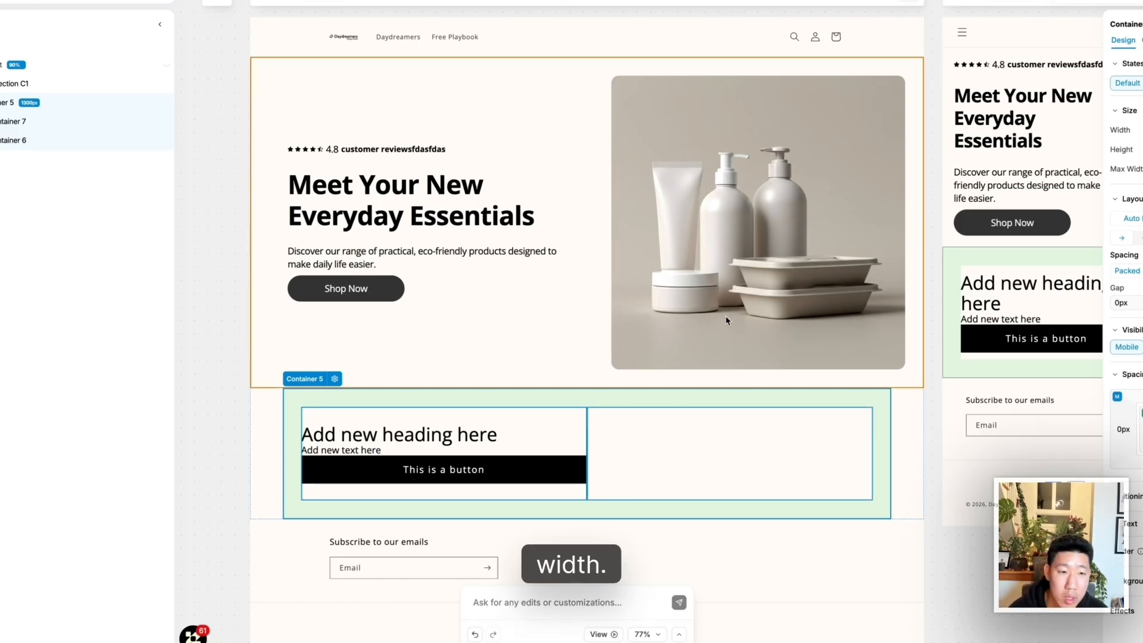
scroll(727, 322, up, 1)
click(340, 11)
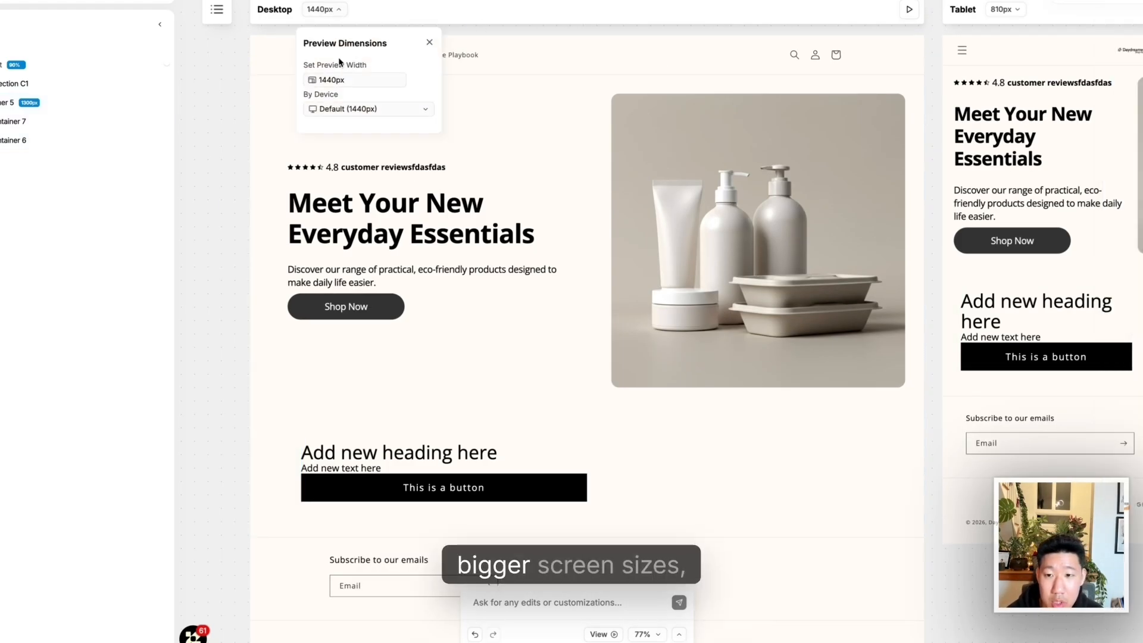
click(349, 109)
click(374, 186)
scroll(638, 302, down, 3)
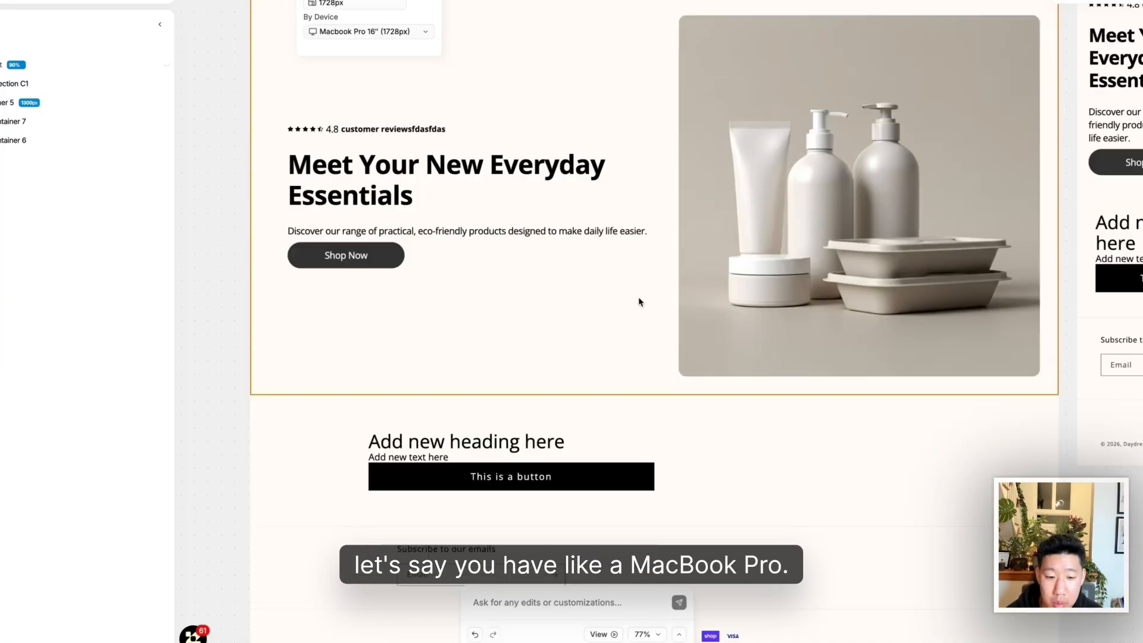
Remove the maximum width from Container 5
click(532, 425)
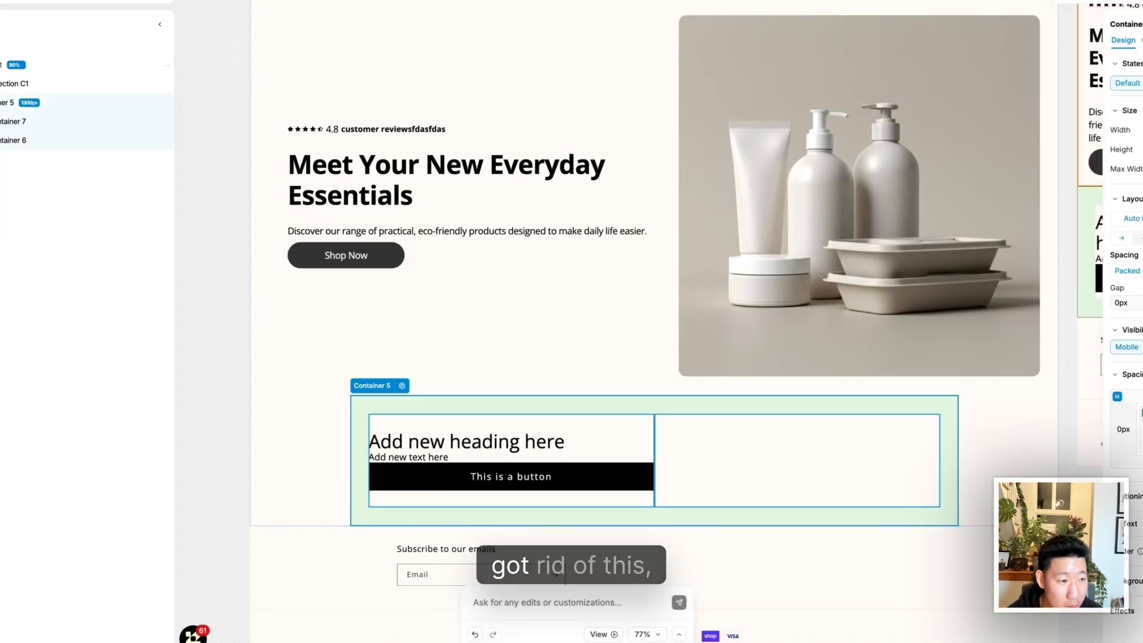
click(1142, 169)
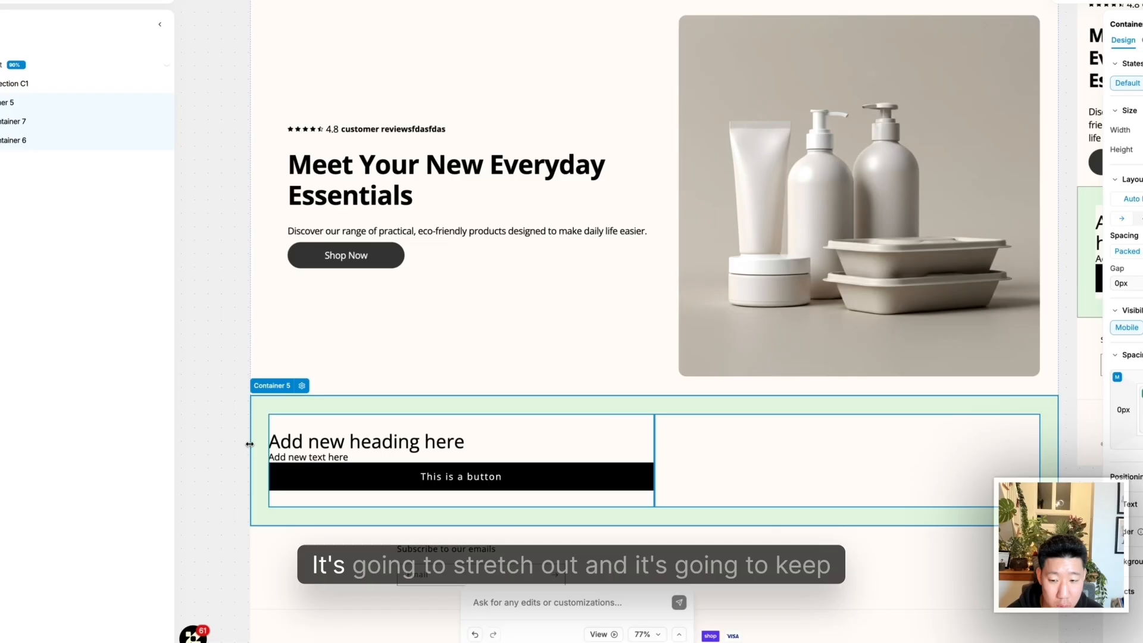
scroll(719, 454, up, 2)
scroll(661, 469, down, 2)
Enter a desktop preview width of 3000 and examine how Container 5 stretches on a very wide screen
scroll(467, 240, up, 4)
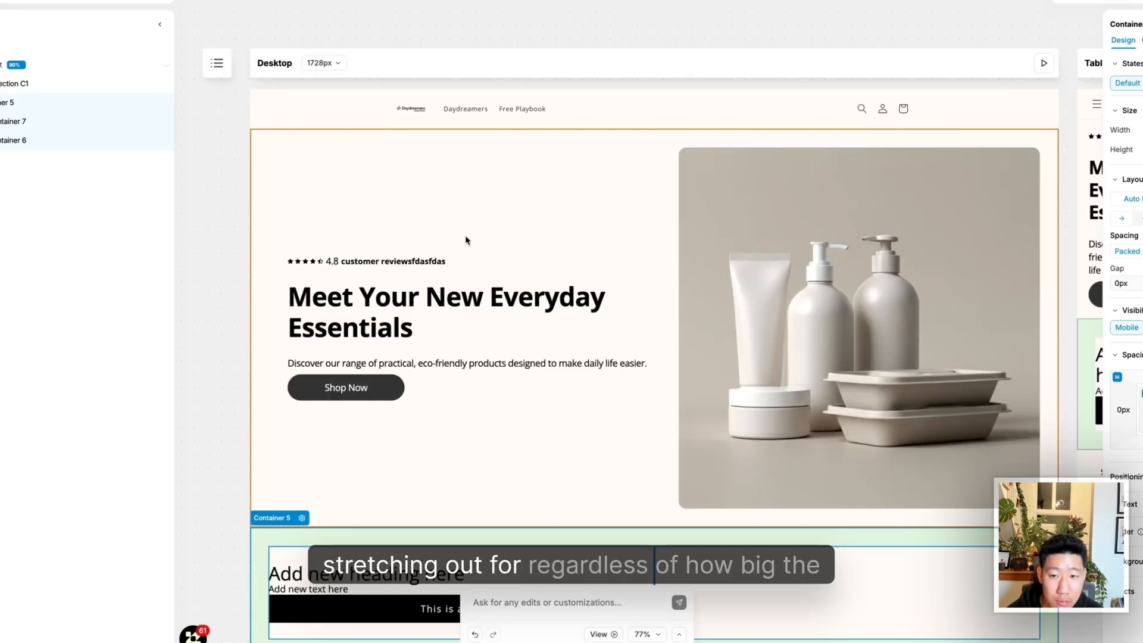
click(322, 182)
double_click(337, 255)
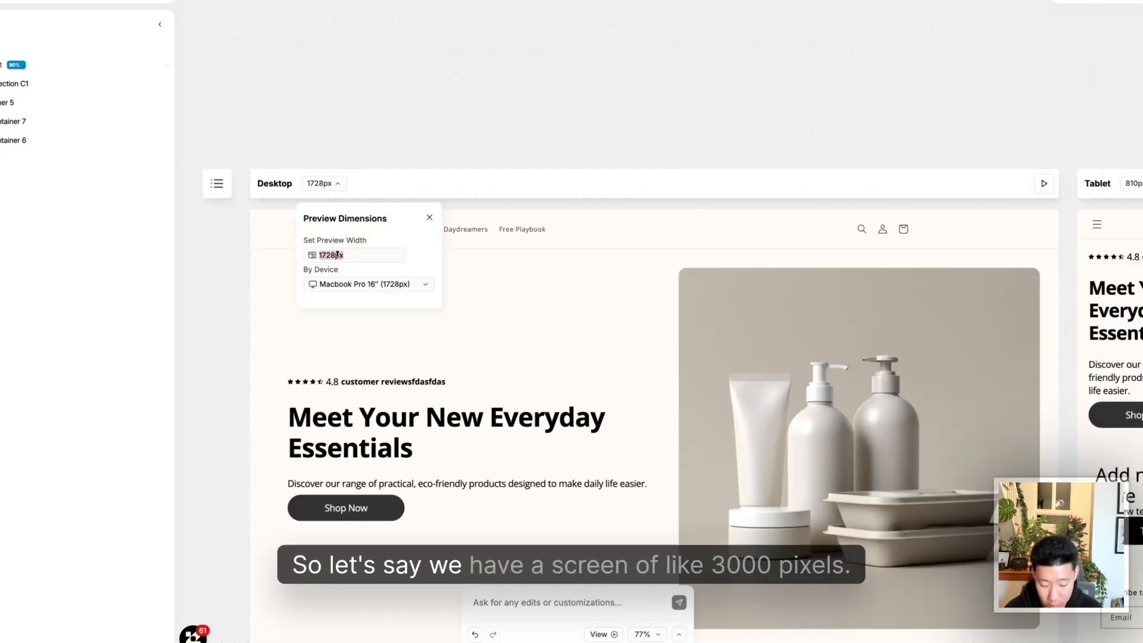
text(3000)
key(Return)
click(571, 125)
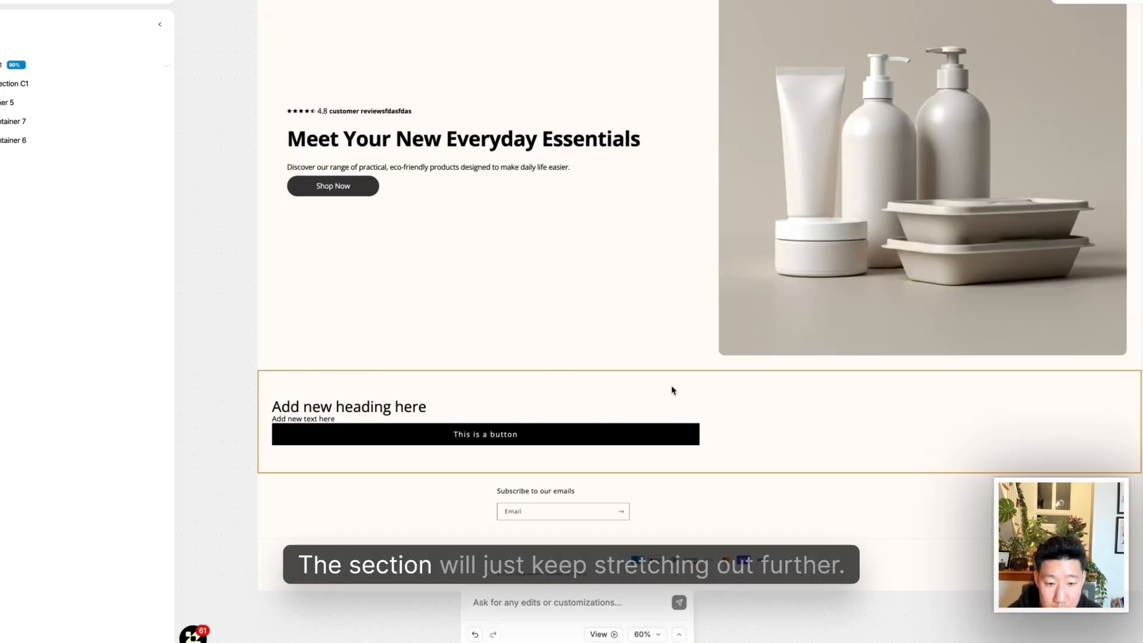
click(707, 390)
scroll(929, 446, right, 1)
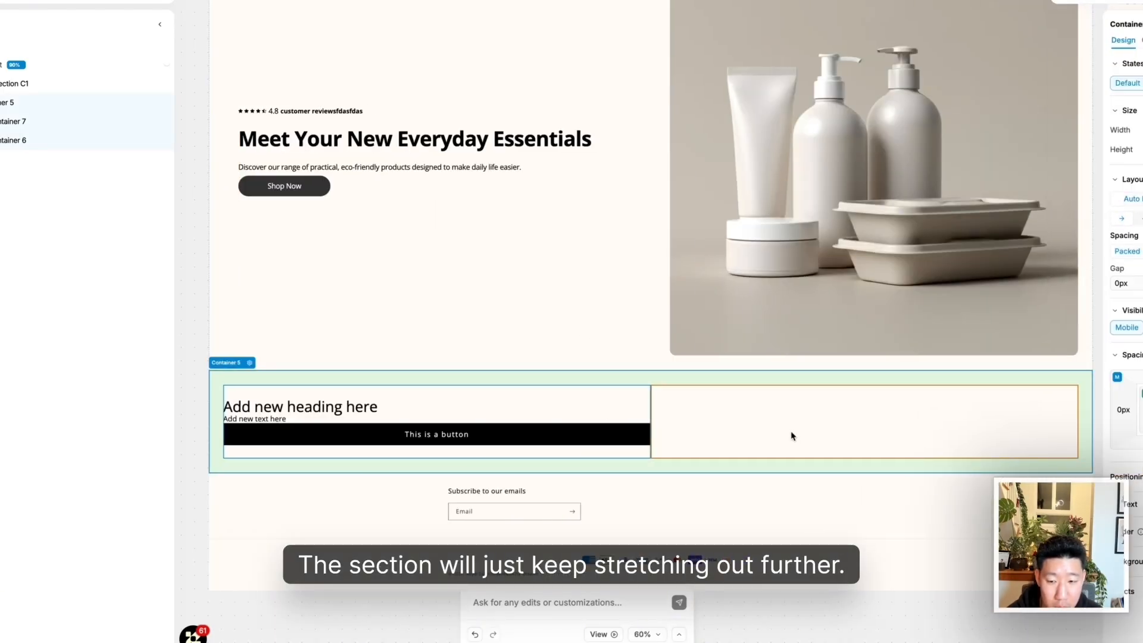
scroll(774, 433, down, 1)
scroll(736, 425, up, 7)
scroll(319, 298, down, 1)
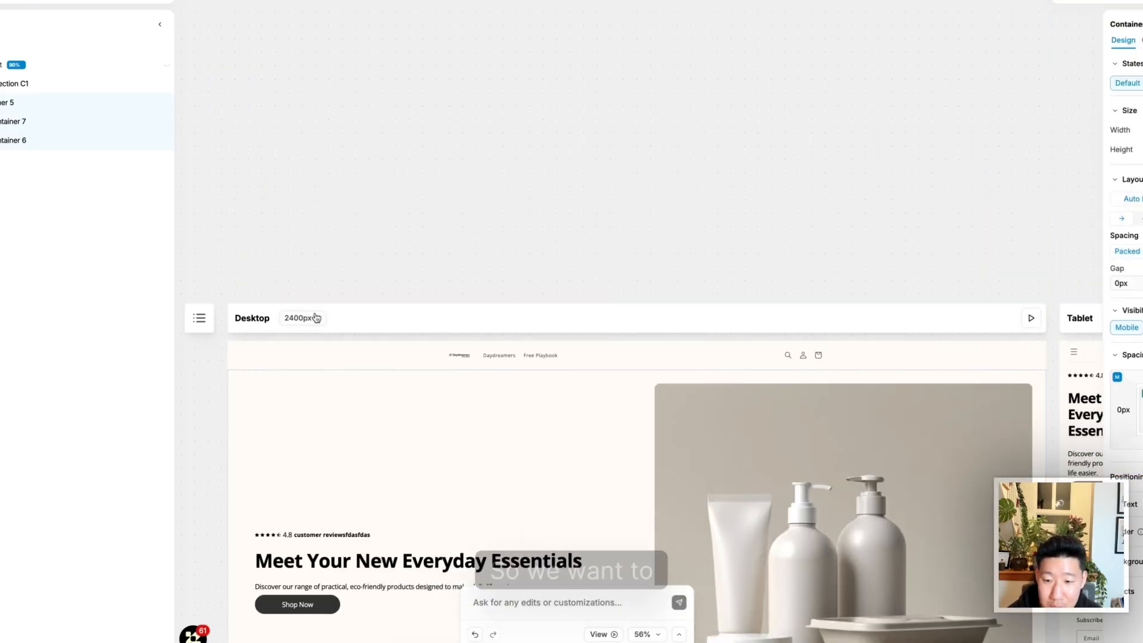
click(300, 318)
click(328, 419)
click(399, 215)
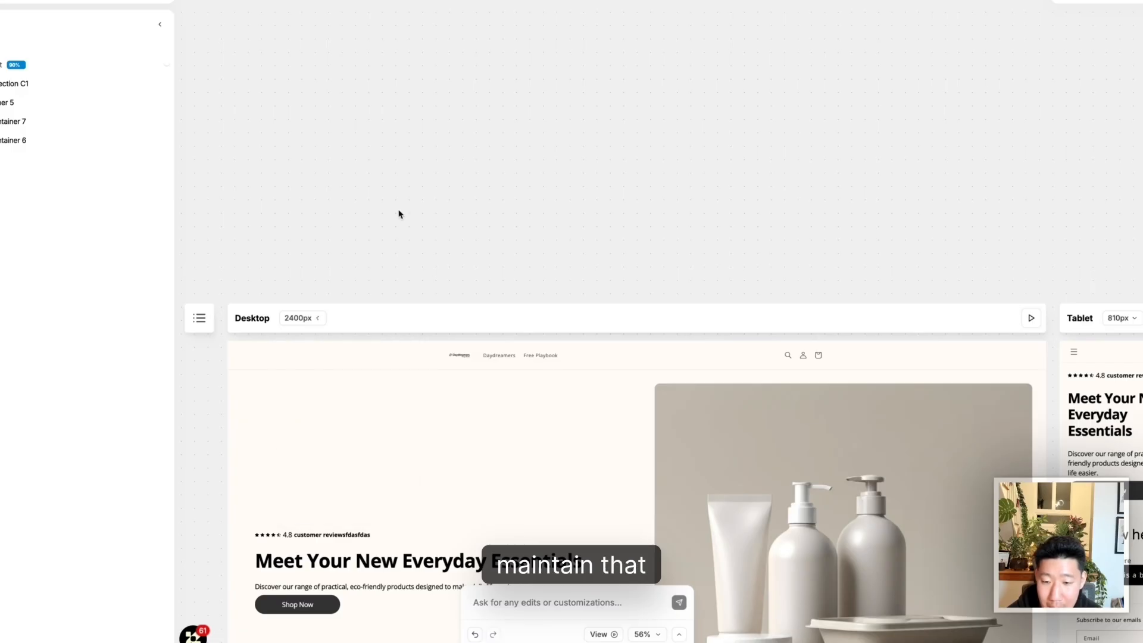
Give Container 5 a maximum width of 1300px again and return the desktop preview to 1440px
scroll(668, 419, down, 6)
click(669, 418)
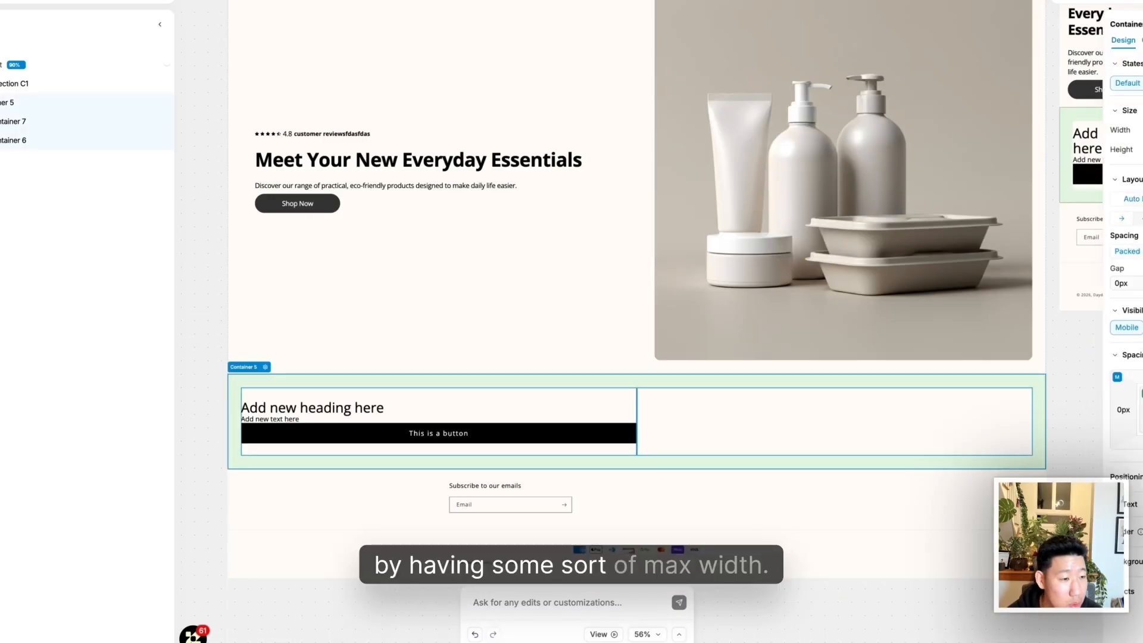
click(1142, 110)
click(1142, 208)
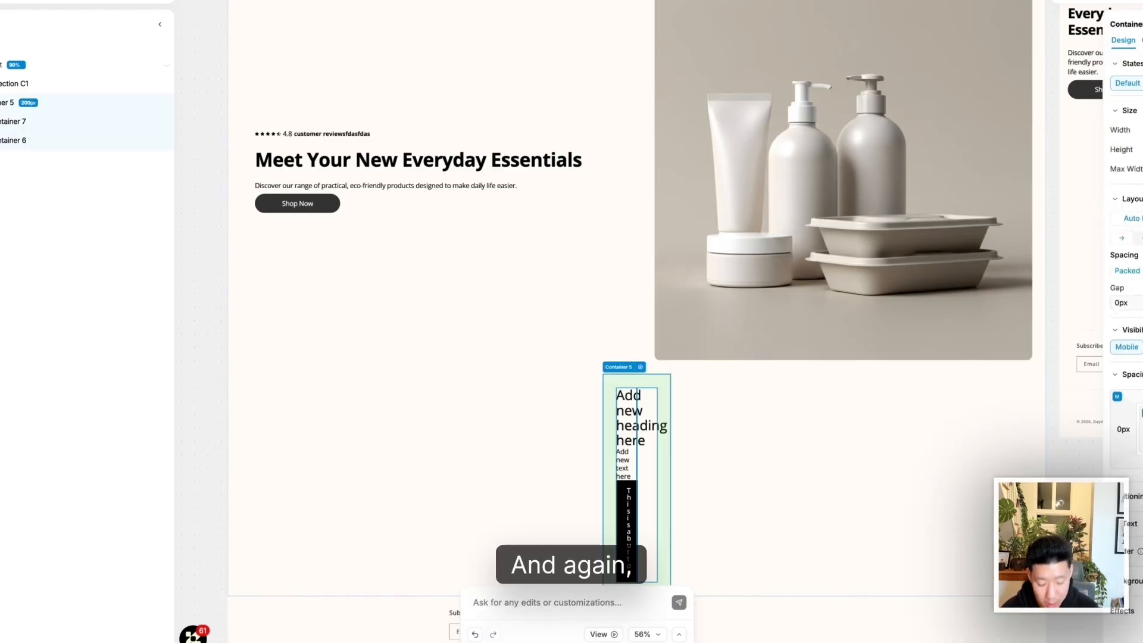
text(1300)
key(Return)
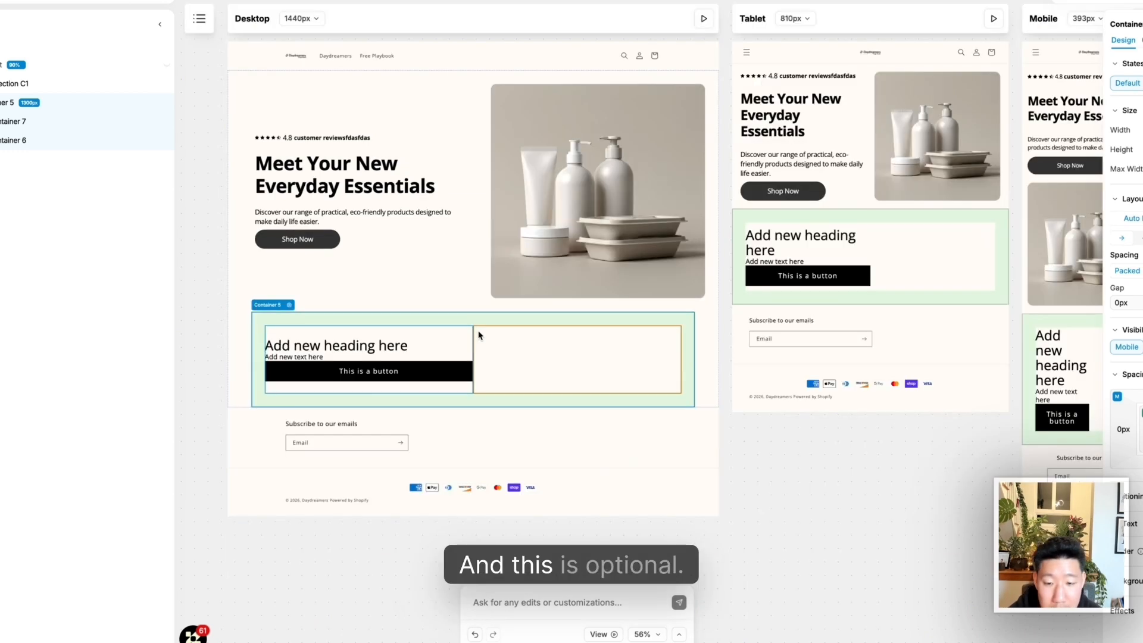
scroll(349, 357, up, 3)
scroll(350, 356, left, 5)
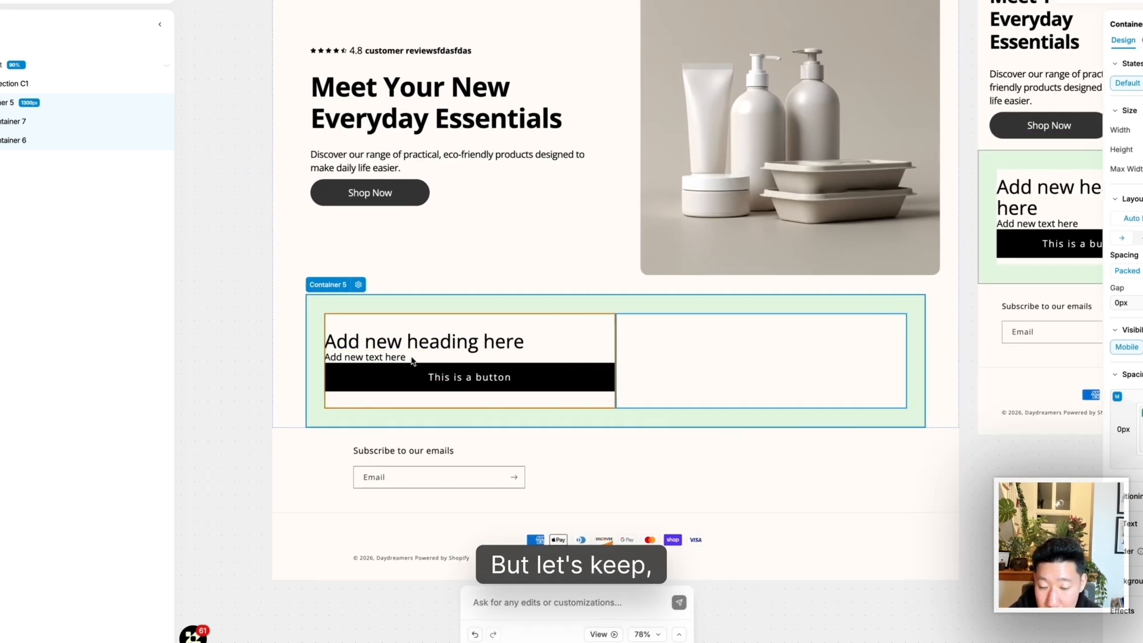
Replace the placeholder heading in Container 7 with the hero heading "Meet Your New Everyday Essentials"
click(586, 333)
scroll(438, 372, up, 2)
click(402, 335)
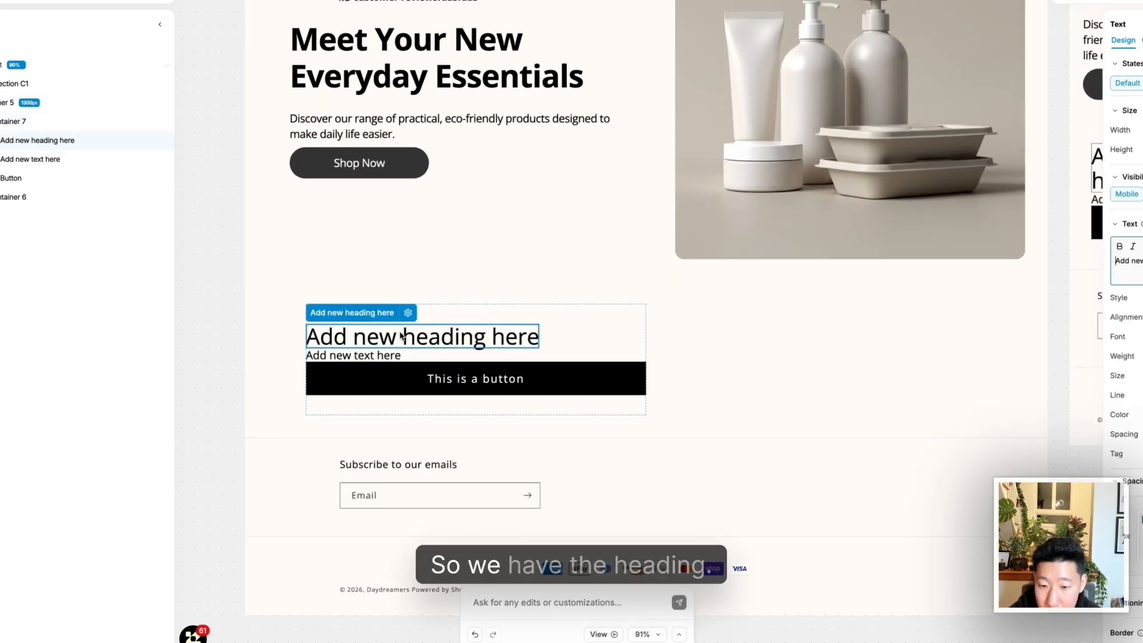
double_click(417, 77)
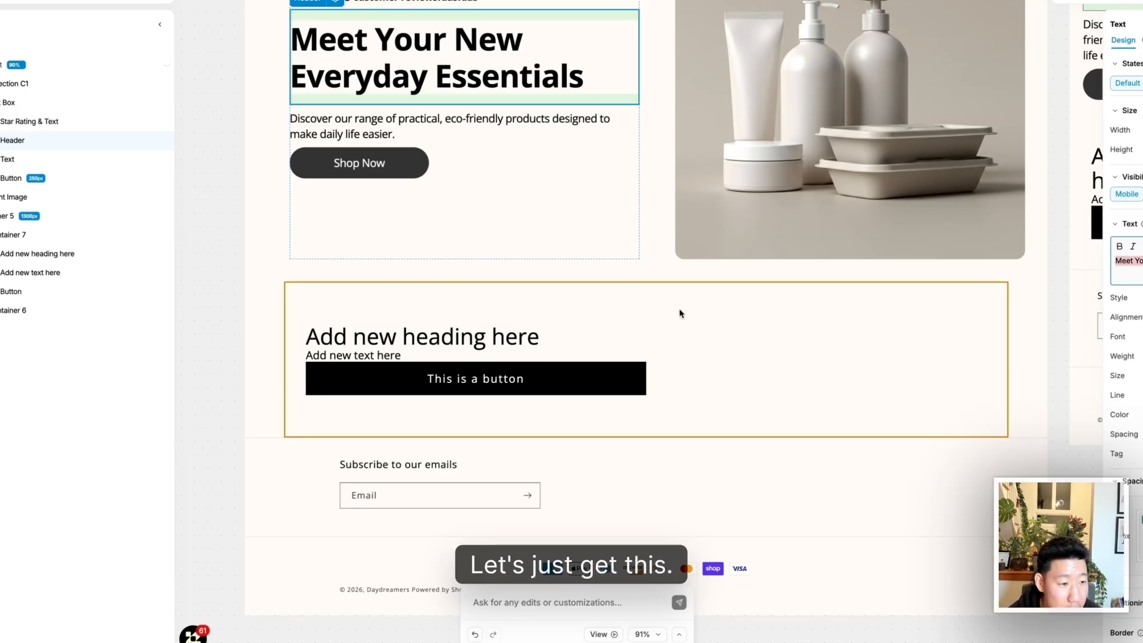
click(536, 336)
click(536, 336)
key(super+a)
text(Meet Your New Everyday Essentials)
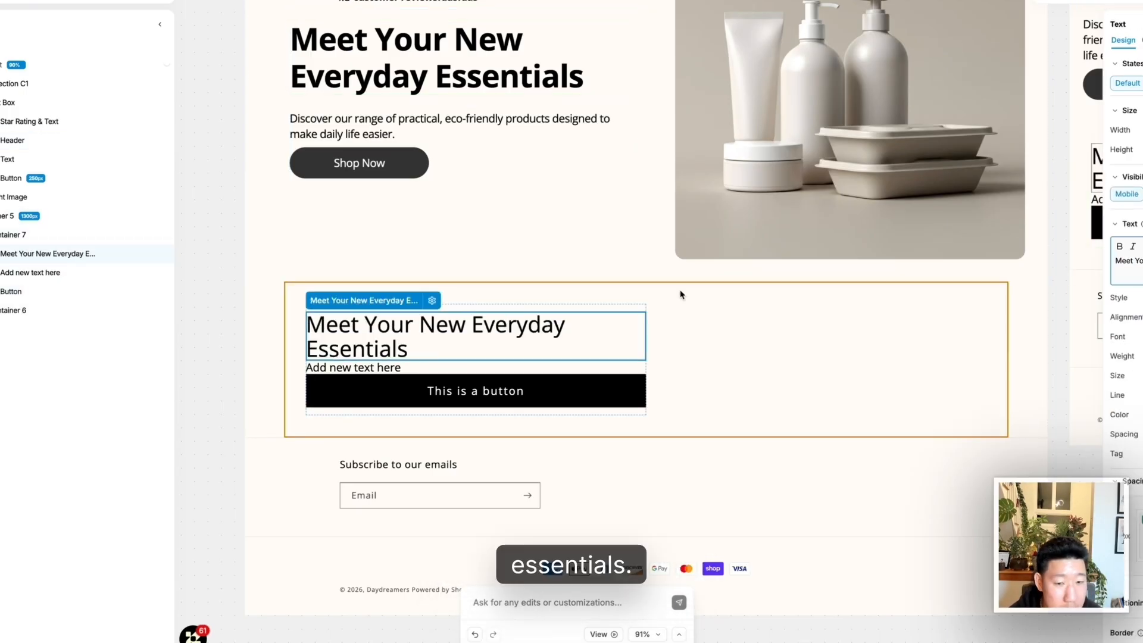
Replace the placeholder text under the heading with "Discover our range of practical, eco-friendly products designed to make daily life easier."
double_click(346, 131)
key(super+a)
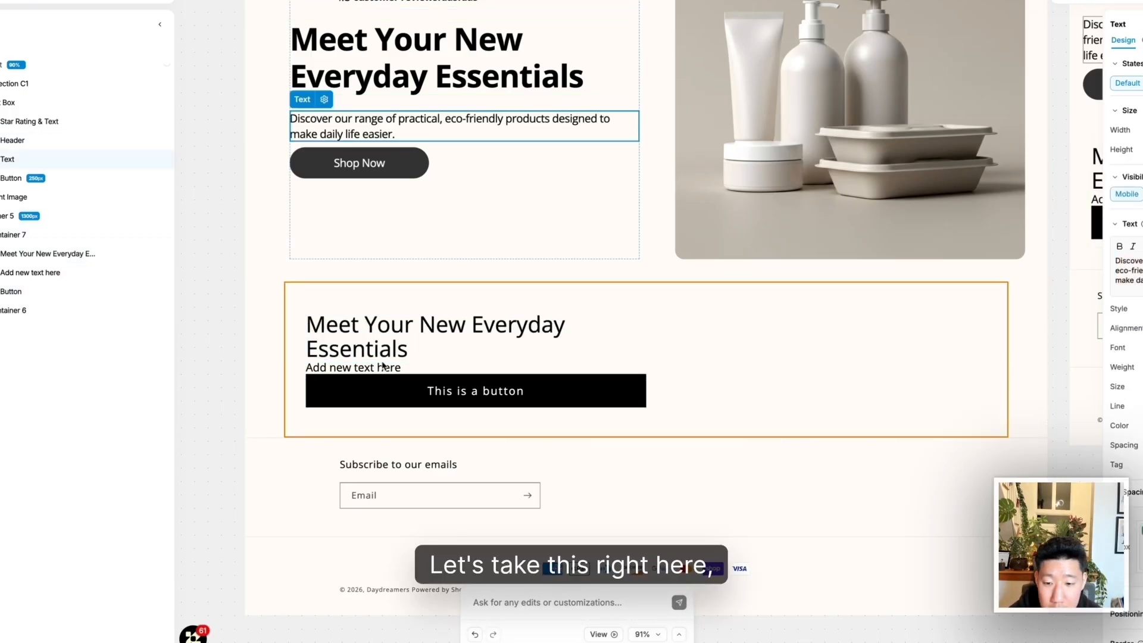
double_click(383, 365)
key(super+a)
text(Discover our range of practical, eco-friendly products designed to make daily life easier.)
Set the gap between the elements in Container 7 to 20px
click(485, 287)
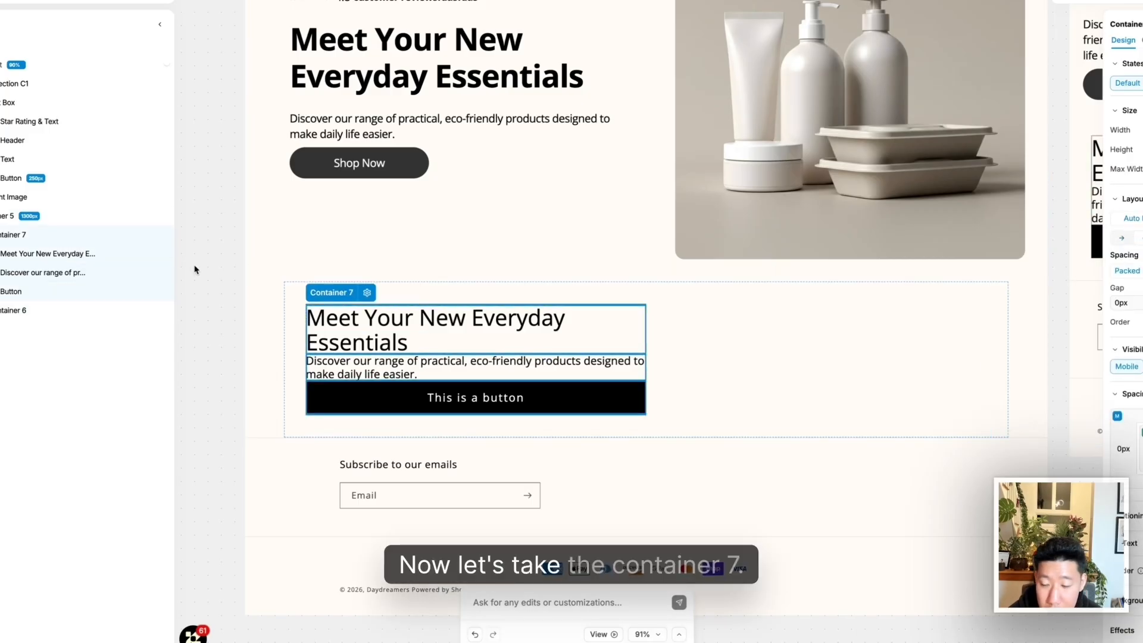
click(1141, 307)
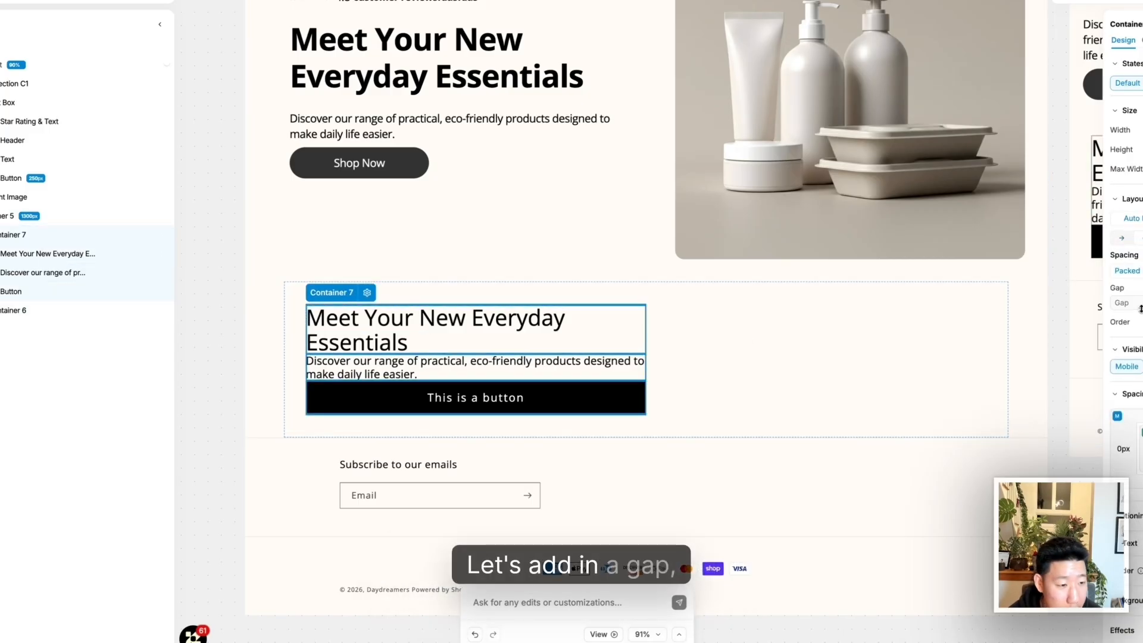
text(20)
key(Return)
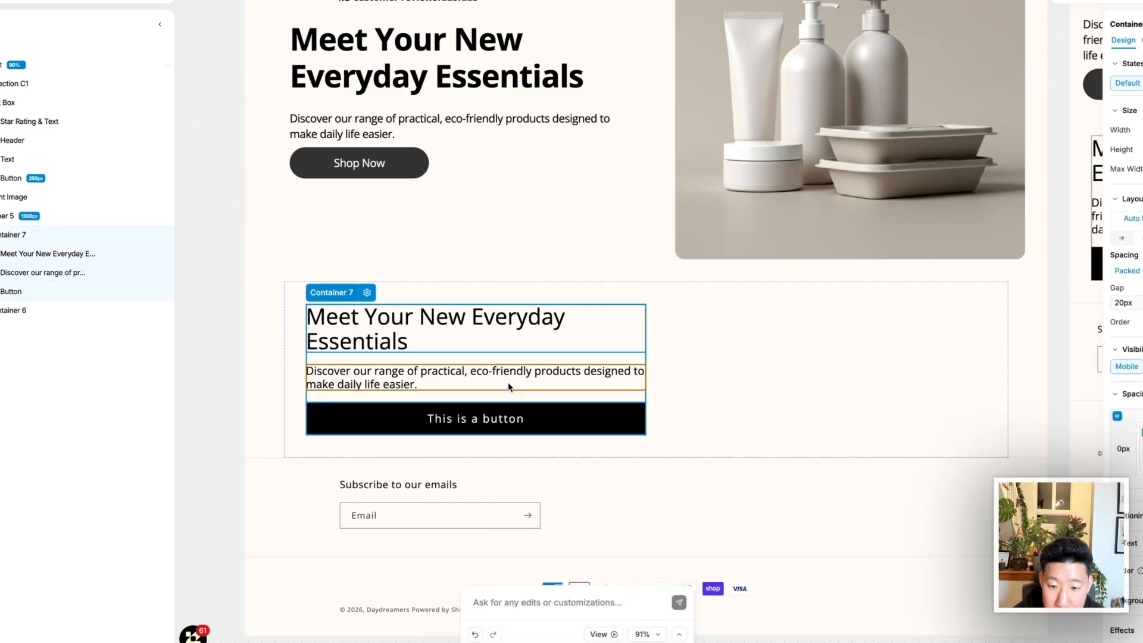
Limit the button in Container 7 to a maximum width of 300px
click(521, 417)
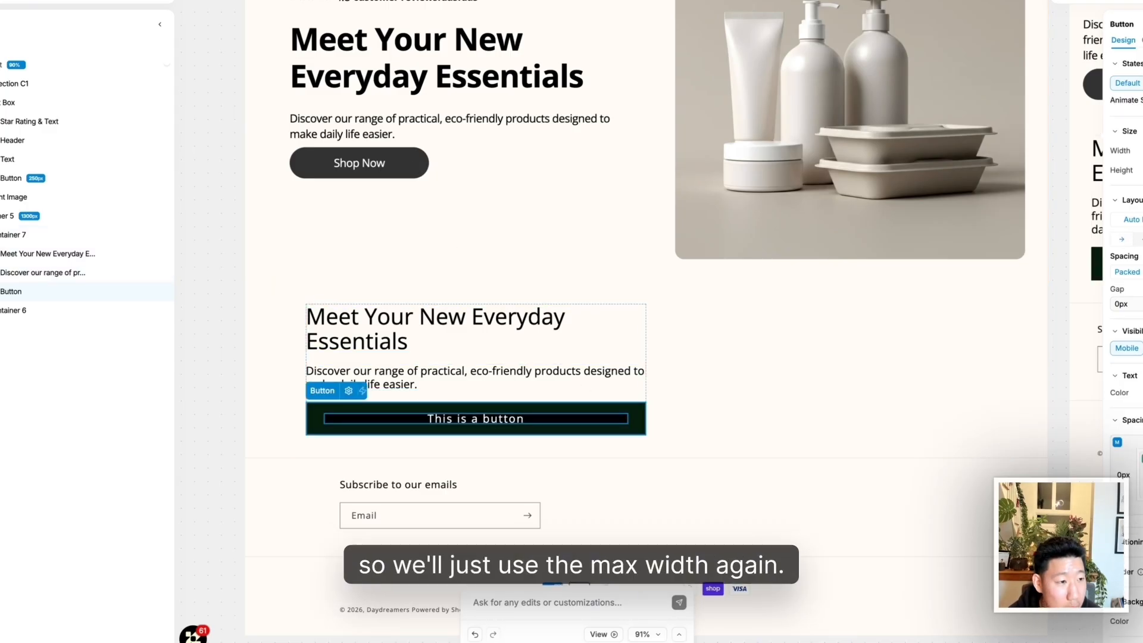
click(1141, 131)
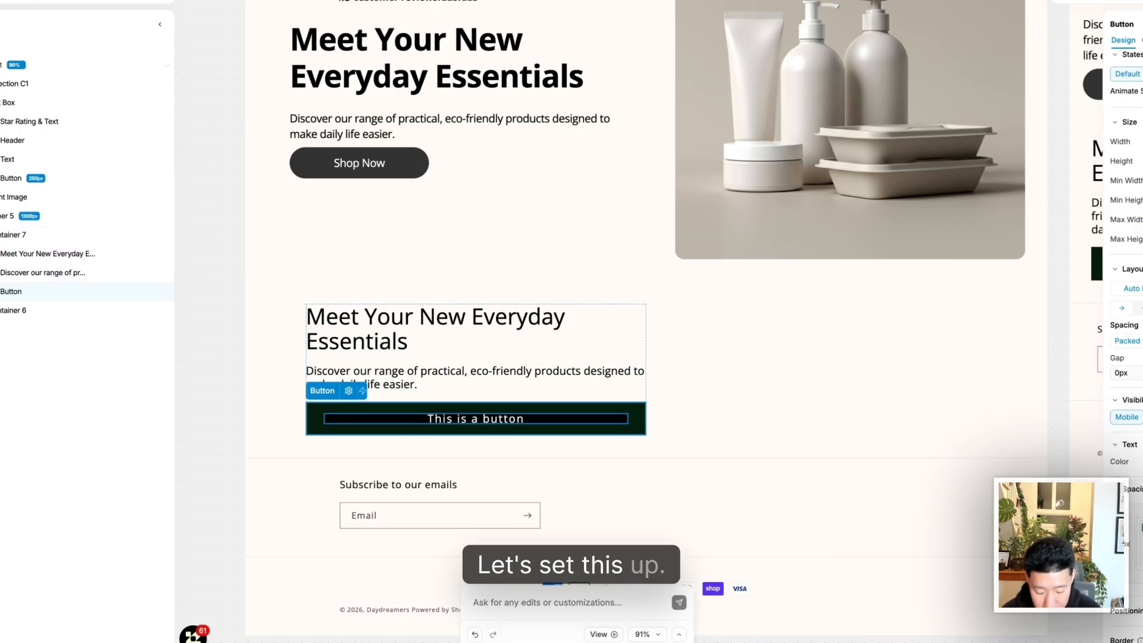
text(300)
key(Return)
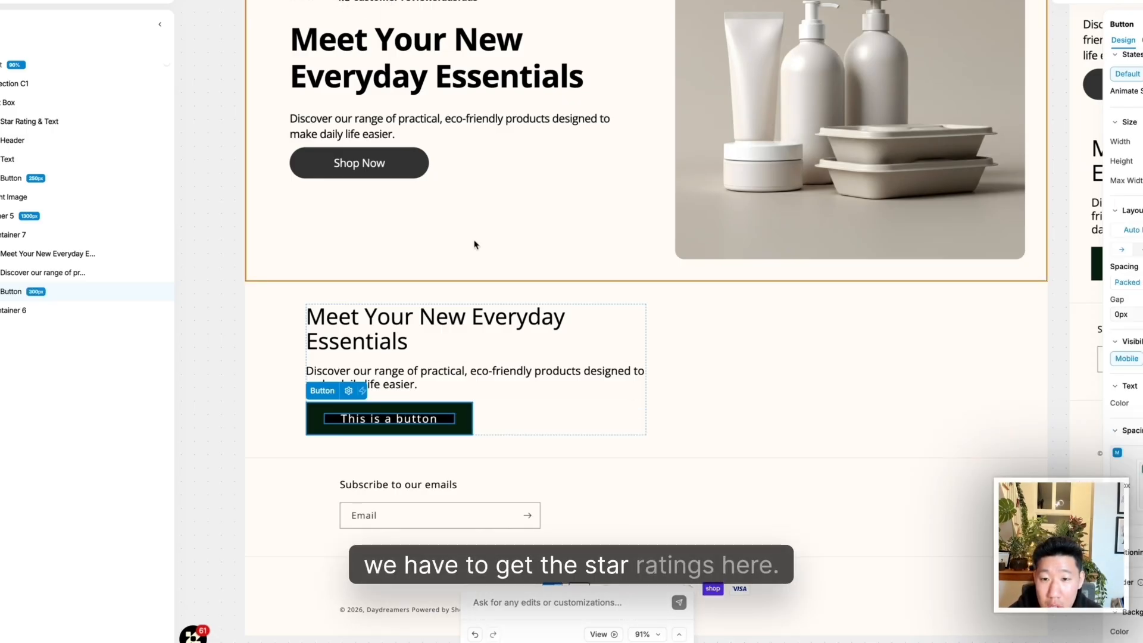
Add a Stars + Text element above the heading inside Container 7
click(557, 347)
click(530, 358)
click(1, 59)
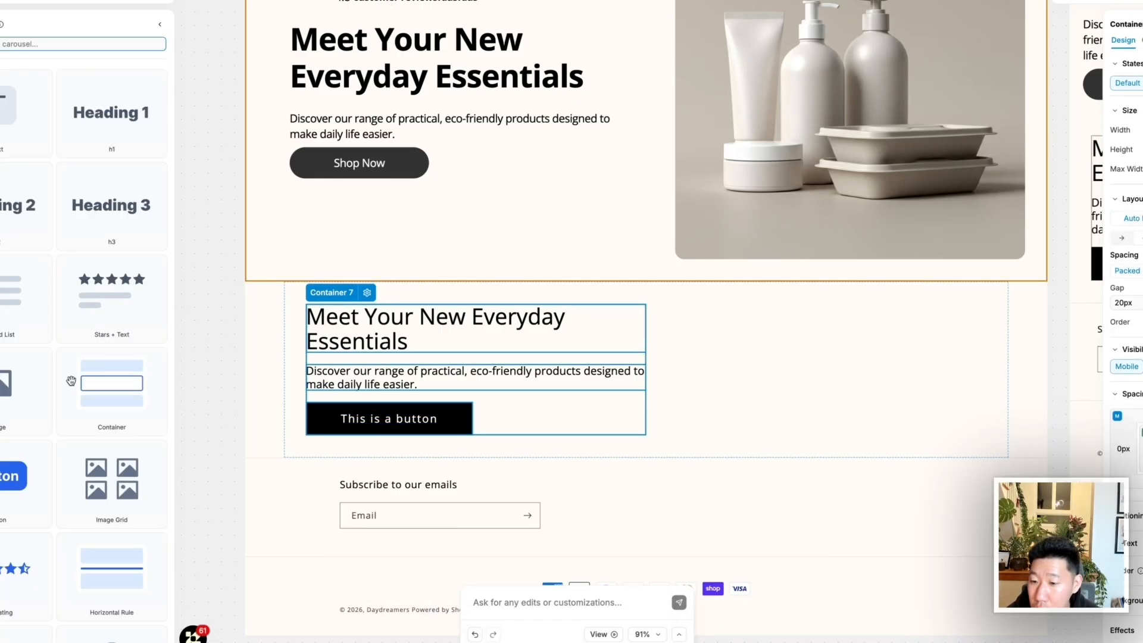
drag(111, 295, 394, 309)
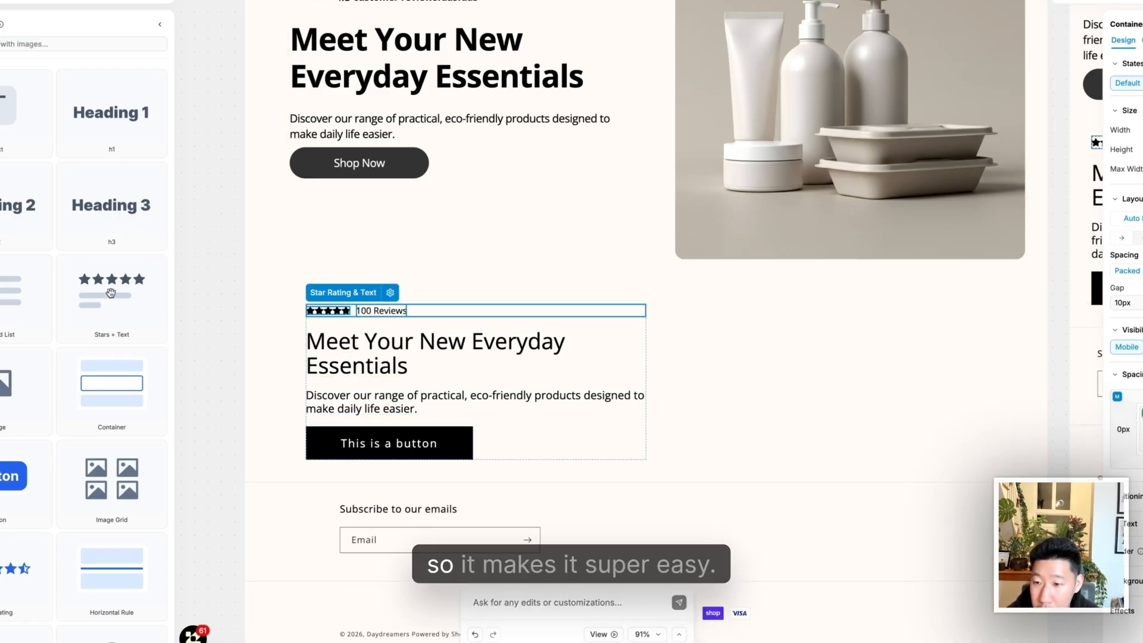
Change the text beside the new star rating to "Rated 4.6/5 by 10,000 Reviews"
click(331, 311)
click(380, 311)
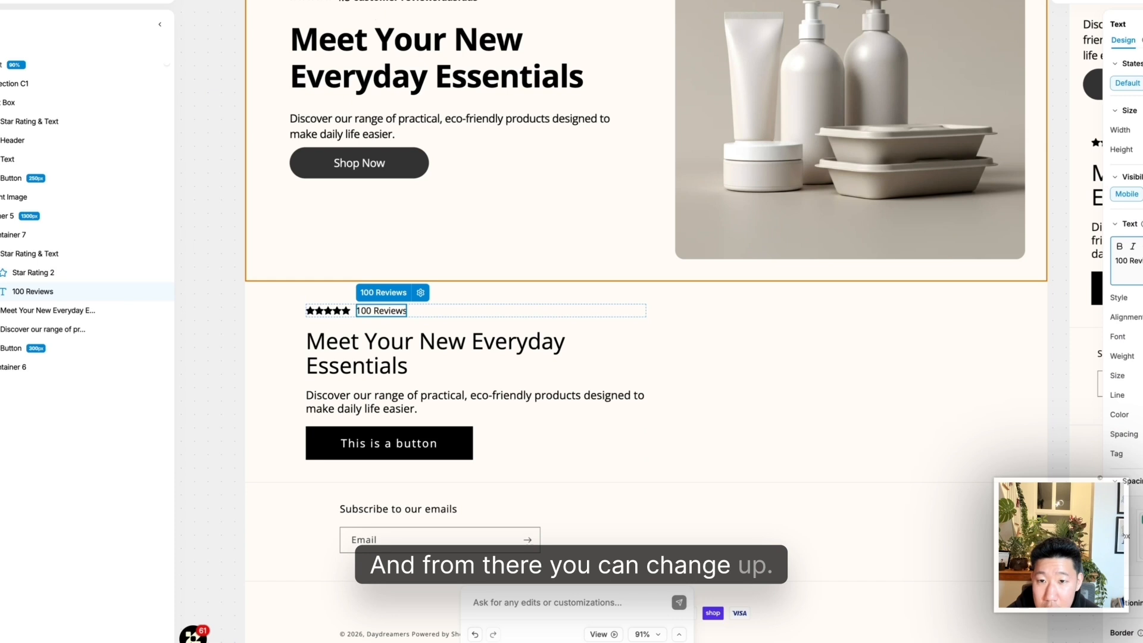
key(super+a)
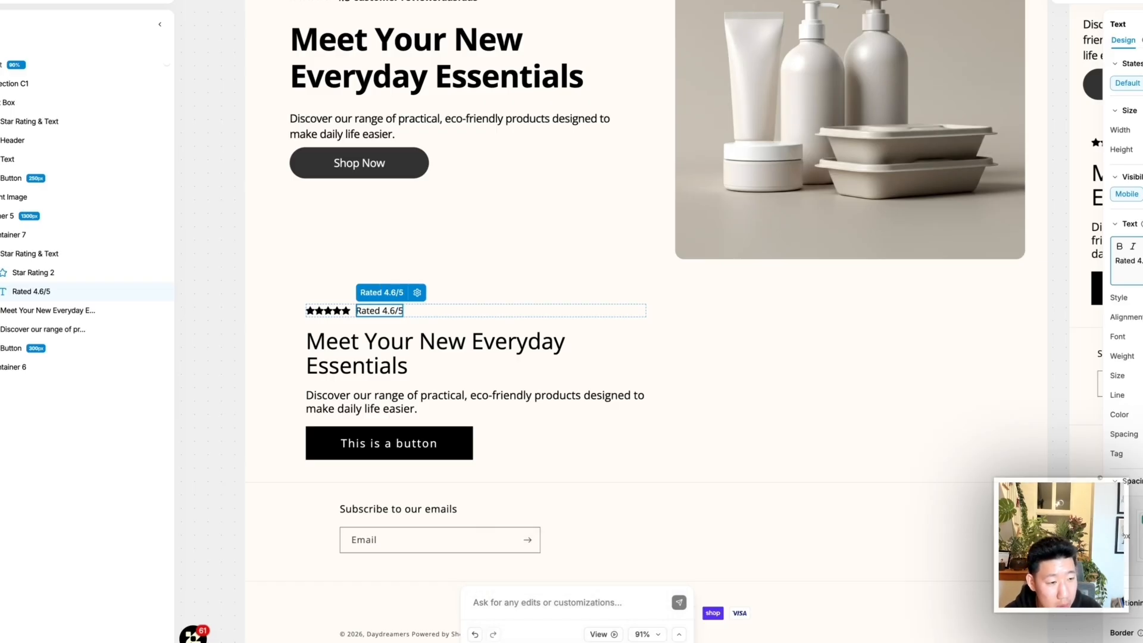
text(by 10,000 Reviews)
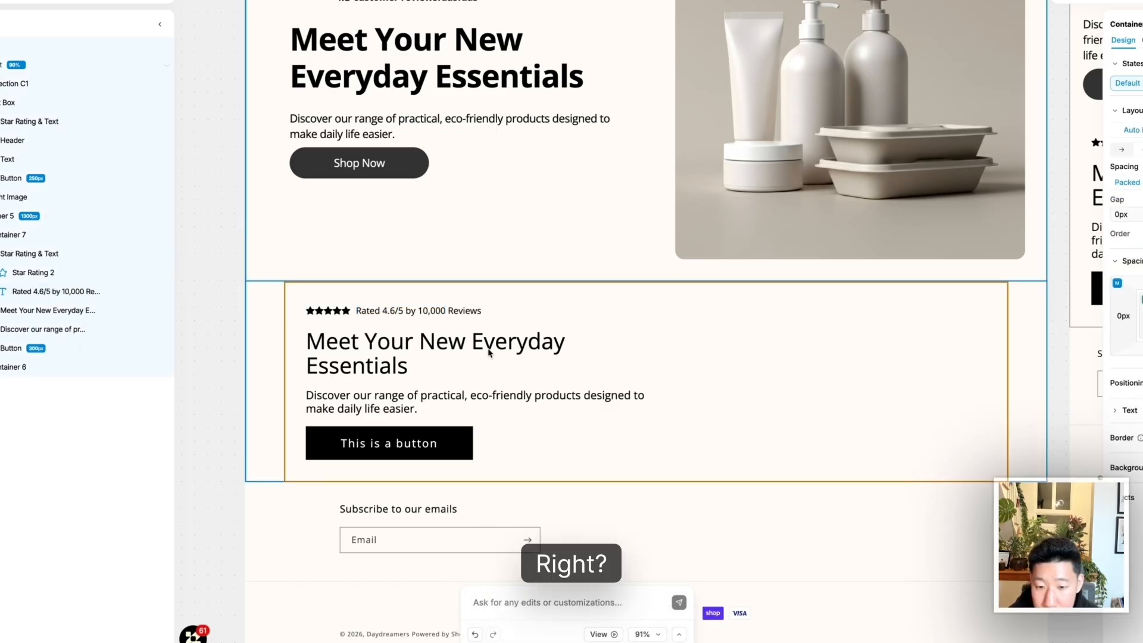
Place an Image element inside the empty Container 6
click(19, 332)
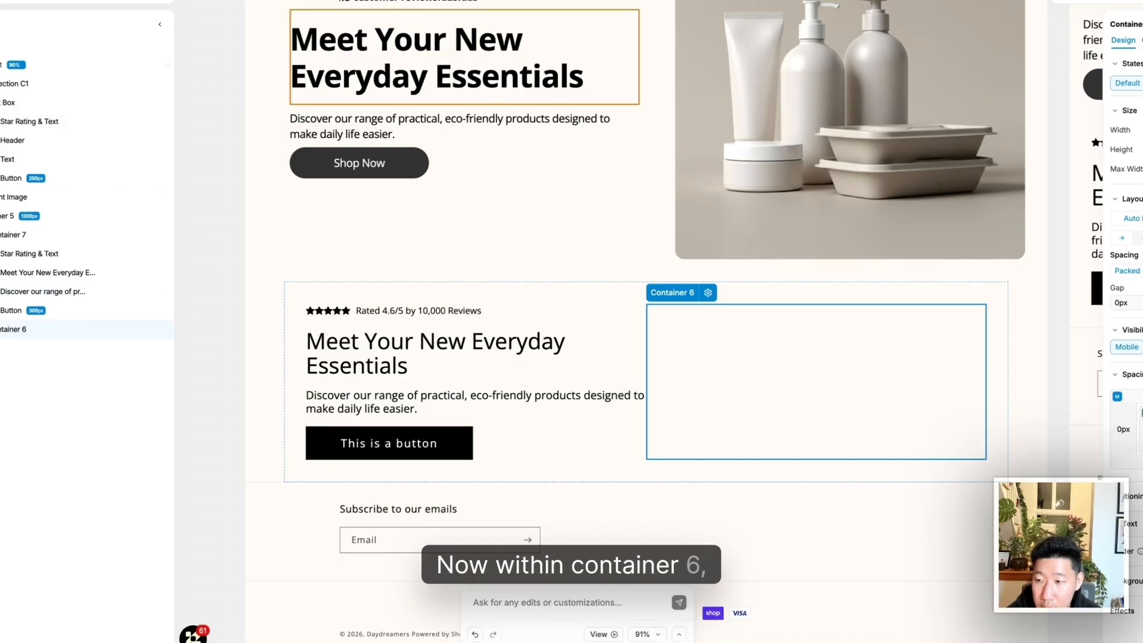
click(0, 122)
drag(12, 407, 676, 326)
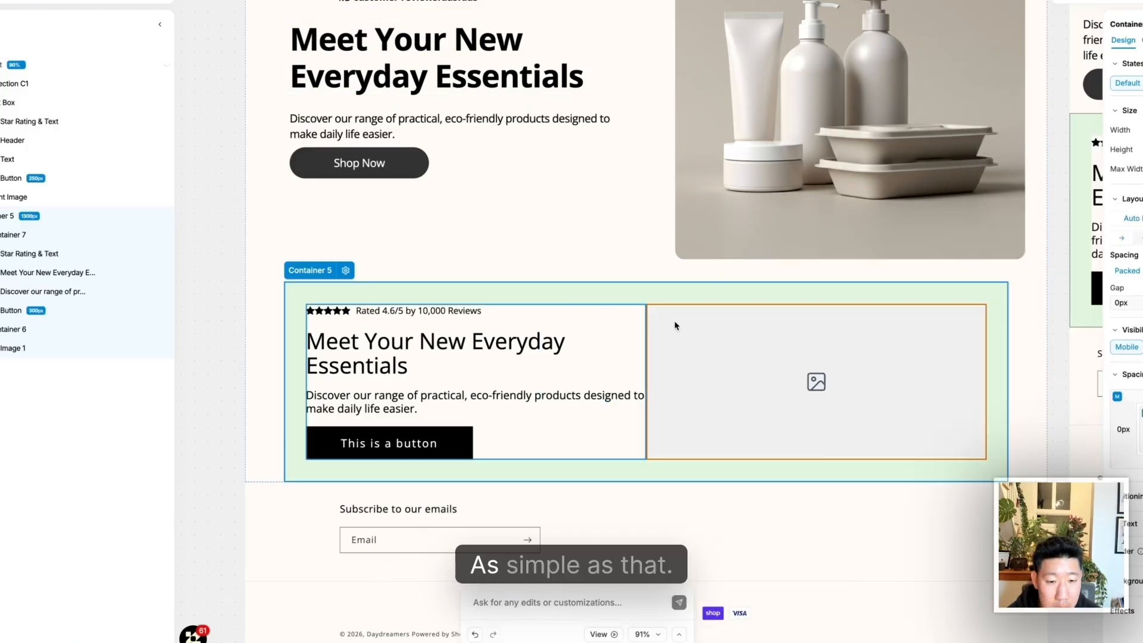
Compare the original Hero Section C1 with Container 5 and examine how Containers 7 and 6 nest the text block and image
scroll(633, 310, up, 4)
click(633, 282)
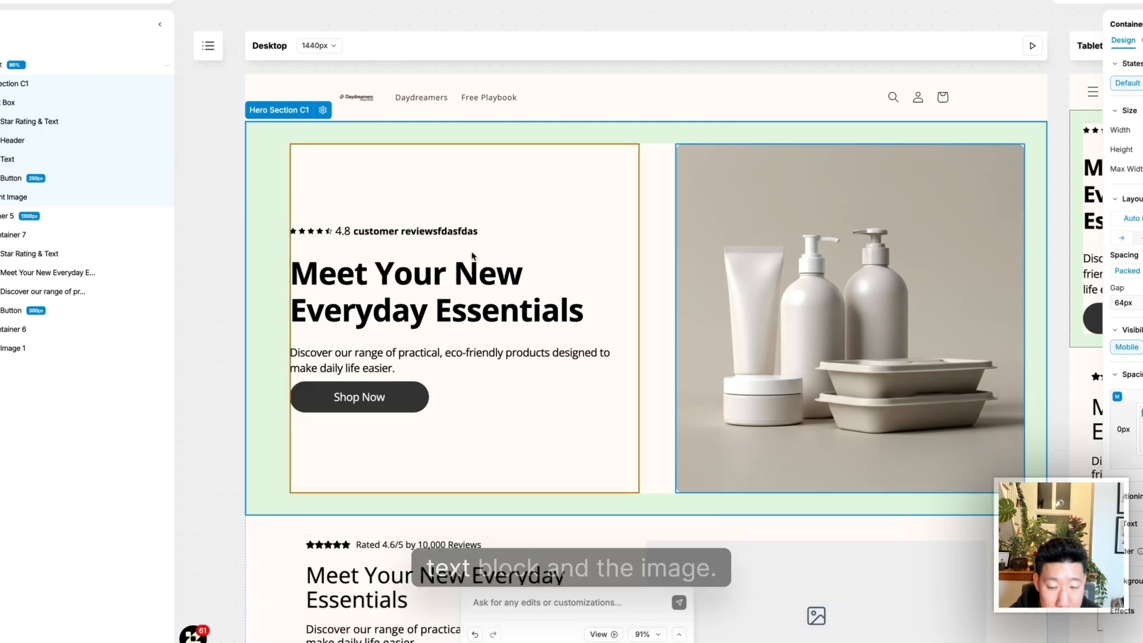
scroll(657, 286, down, 5)
click(657, 286)
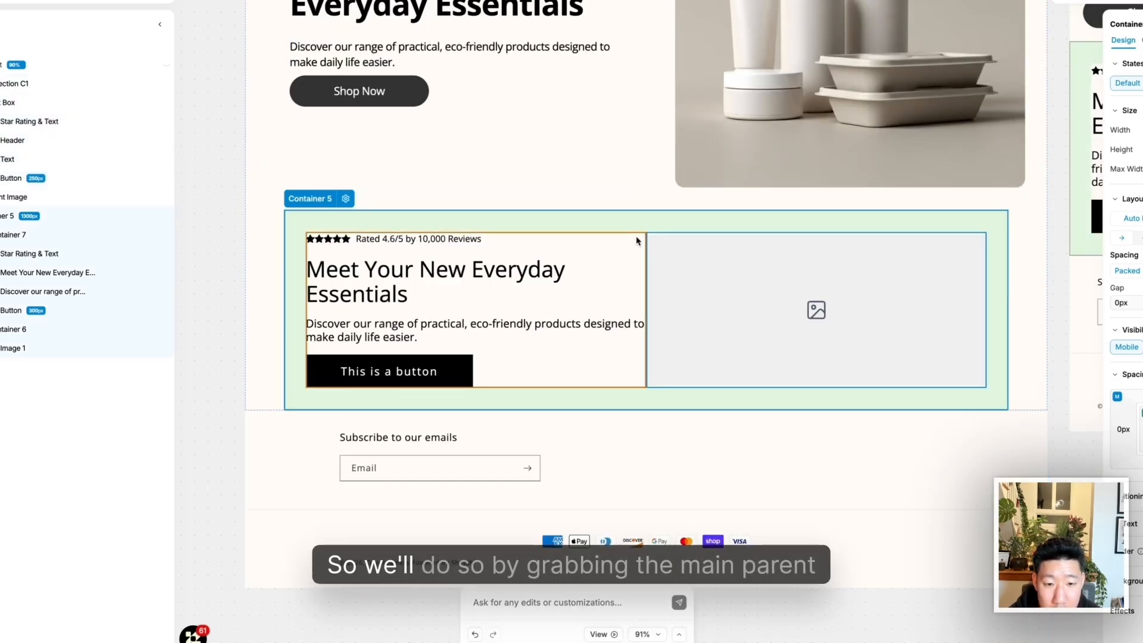
click(2, 218)
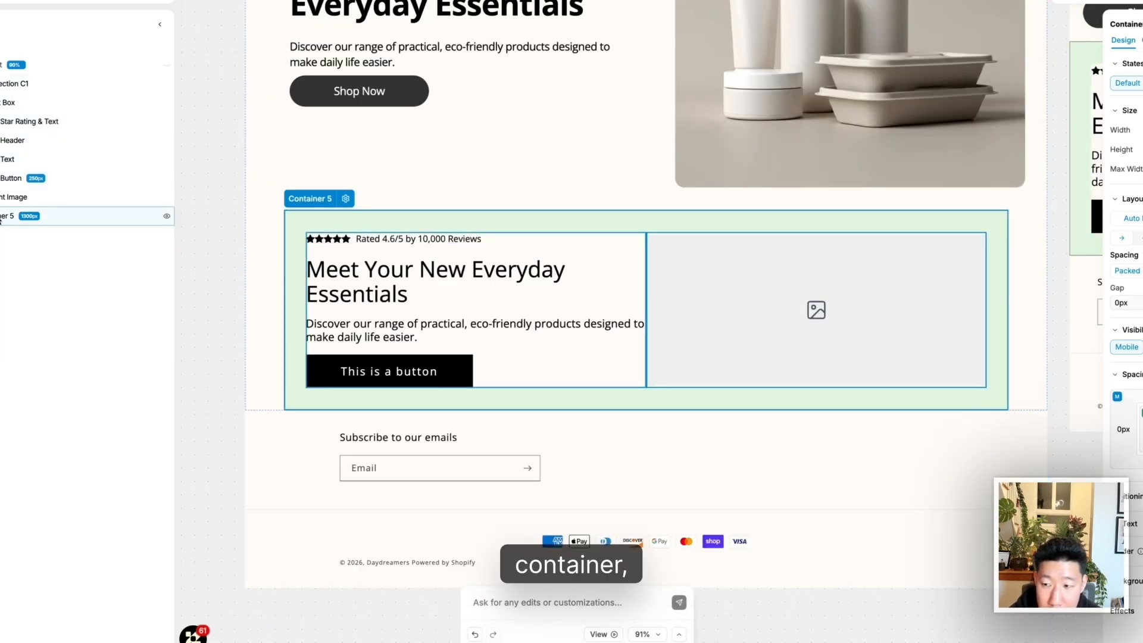
click(2, 236)
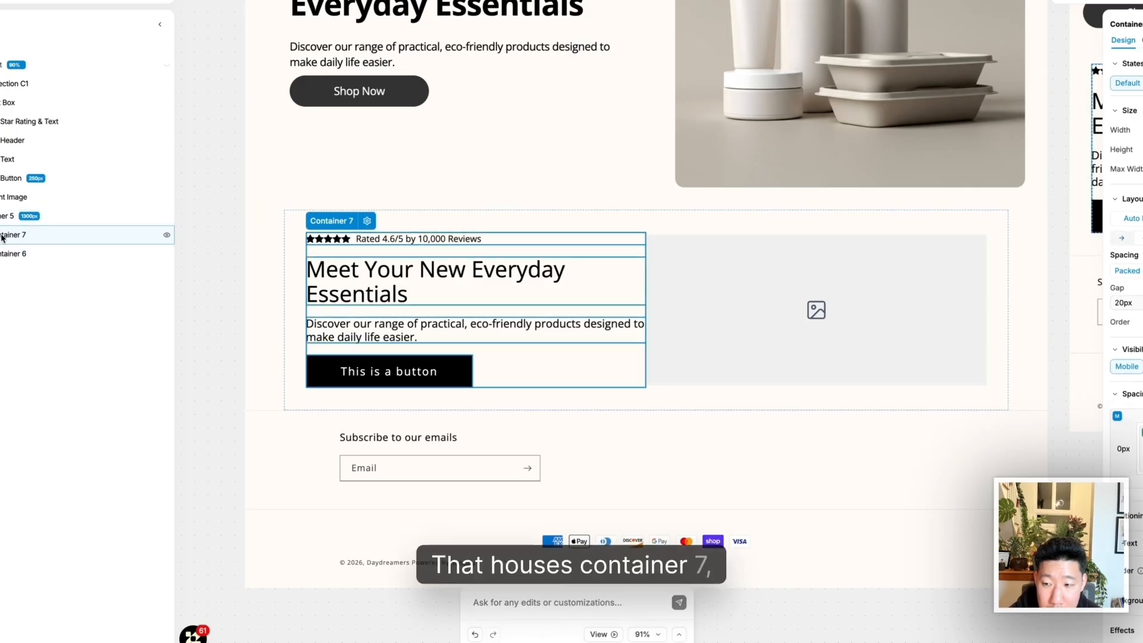
double_click(5, 237)
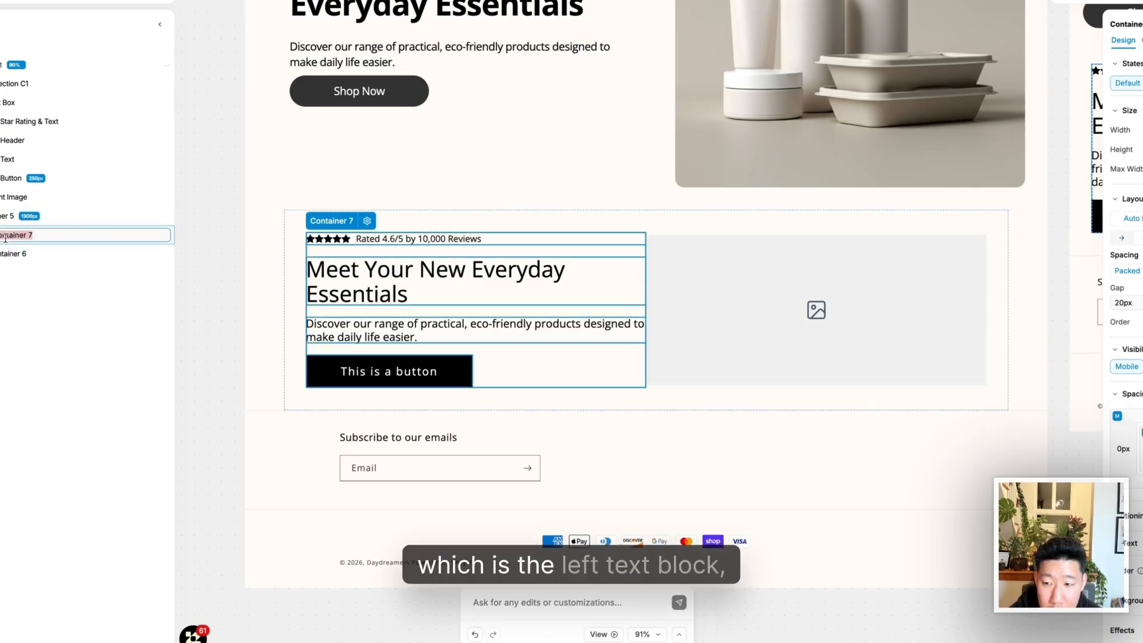
click(70, 256)
click(5, 274)
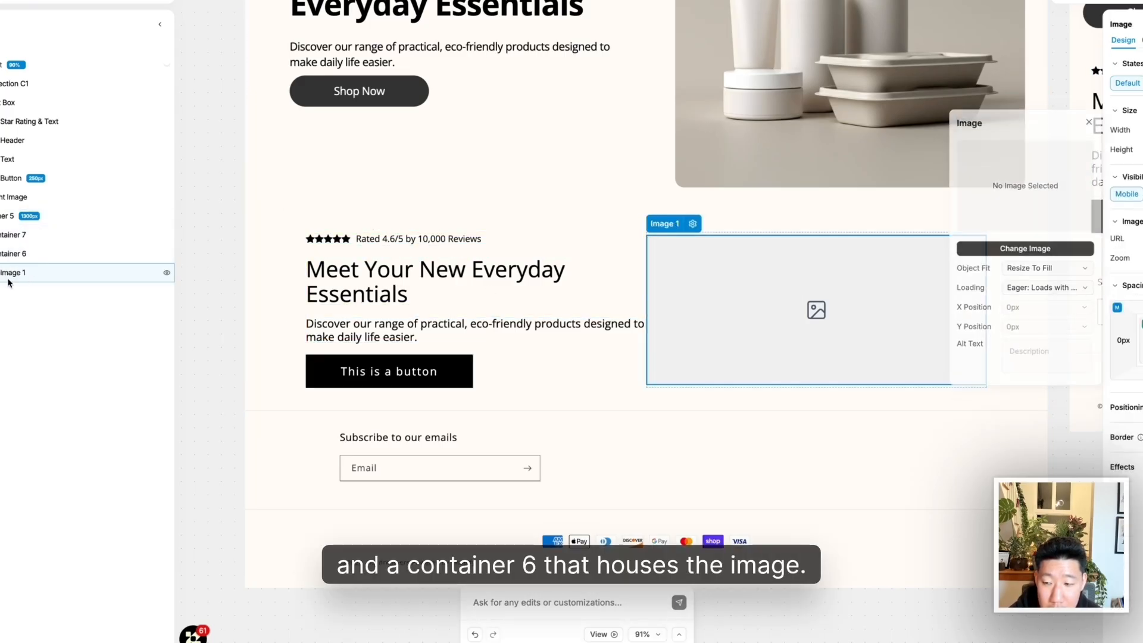
Move Image 1 out of Container 6 directly into Container 5 and assign it the blue checkmark picture from the assets
drag(17, 276, 2, 217)
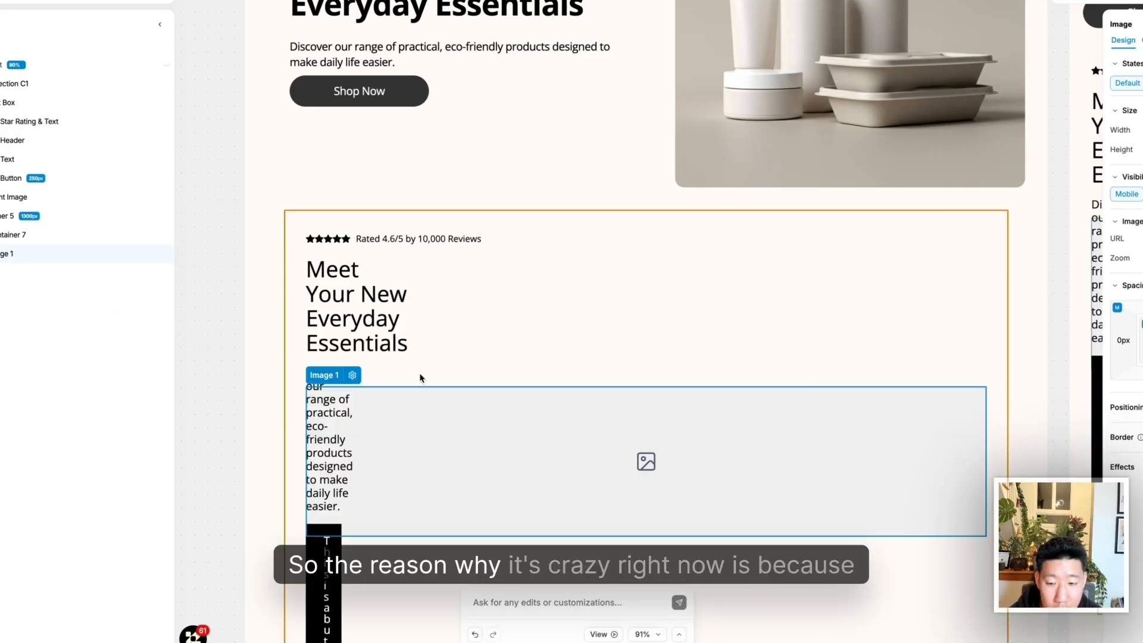
click(1141, 239)
click(994, 239)
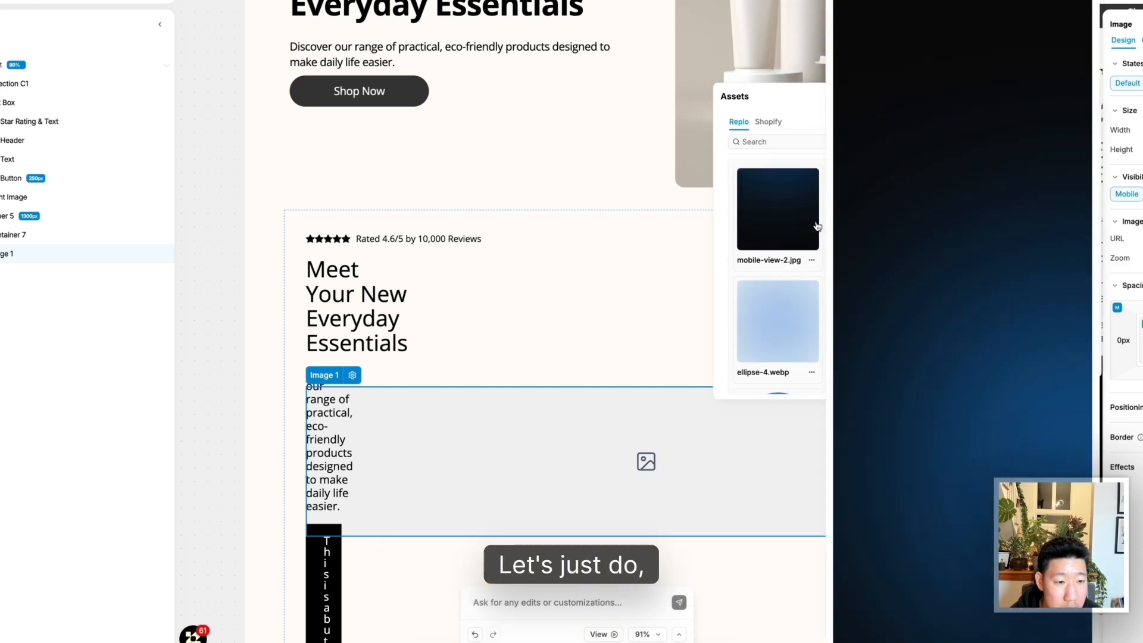
scroll(834, 268, down, 5)
click(895, 349)
click(929, 222)
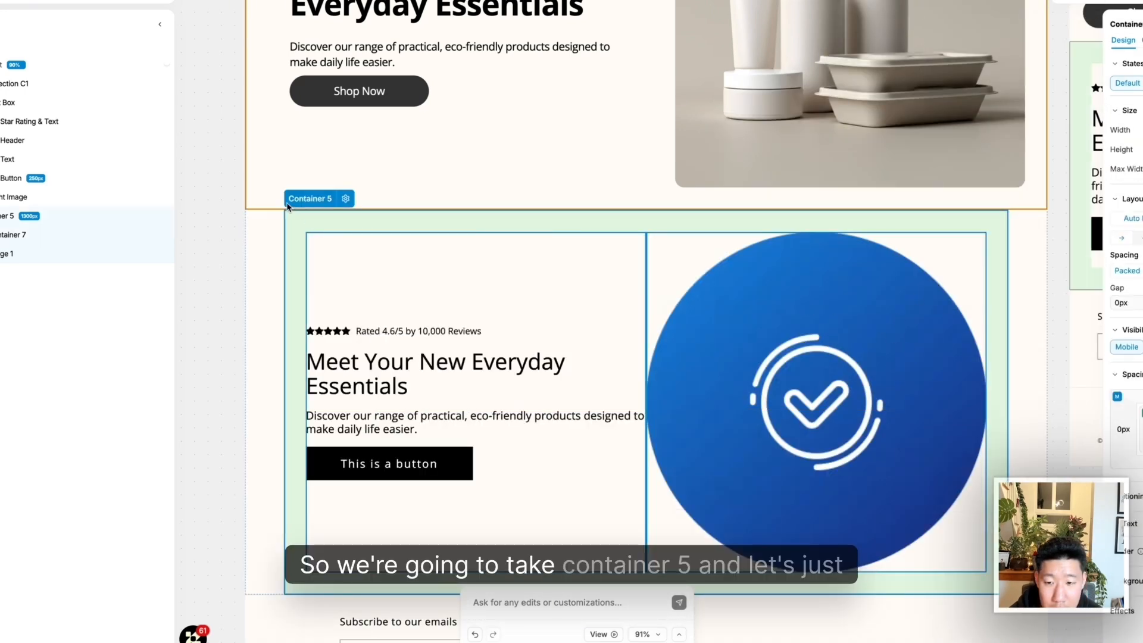
Set the gap between the text block and the image in Container 5 to 50px
click(1117, 302)
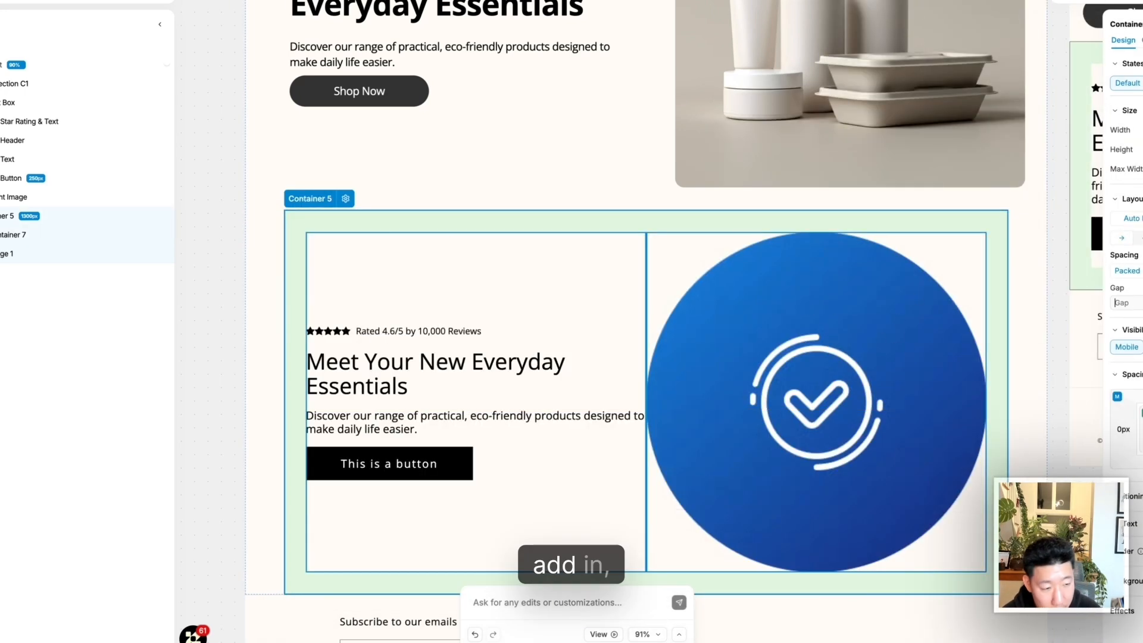
text(50)
key(Return)
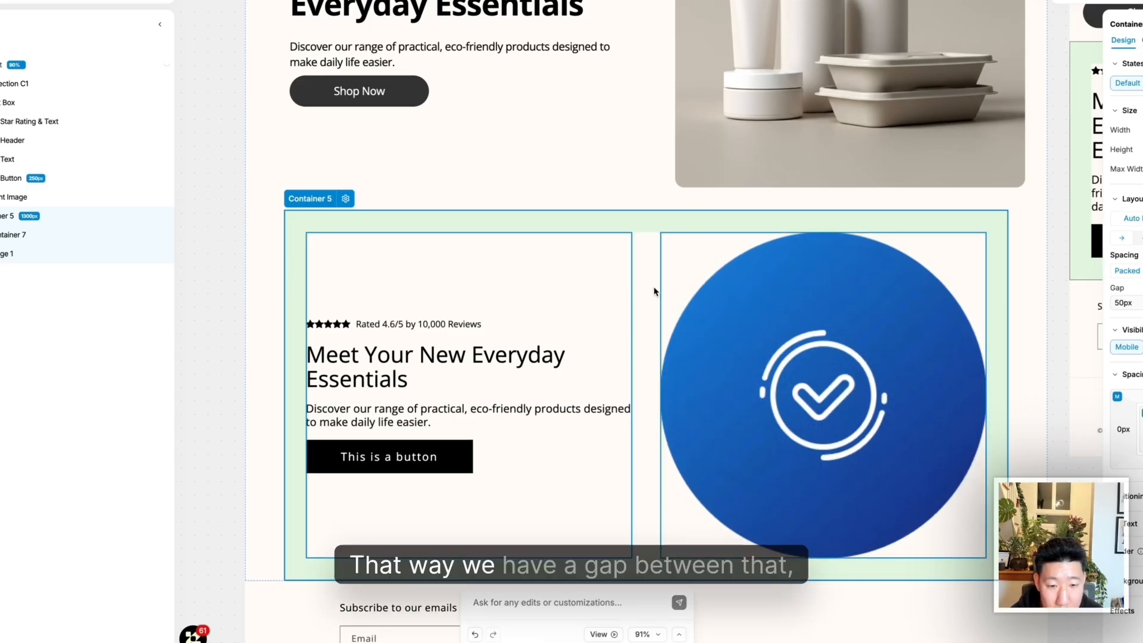
click(649, 245)
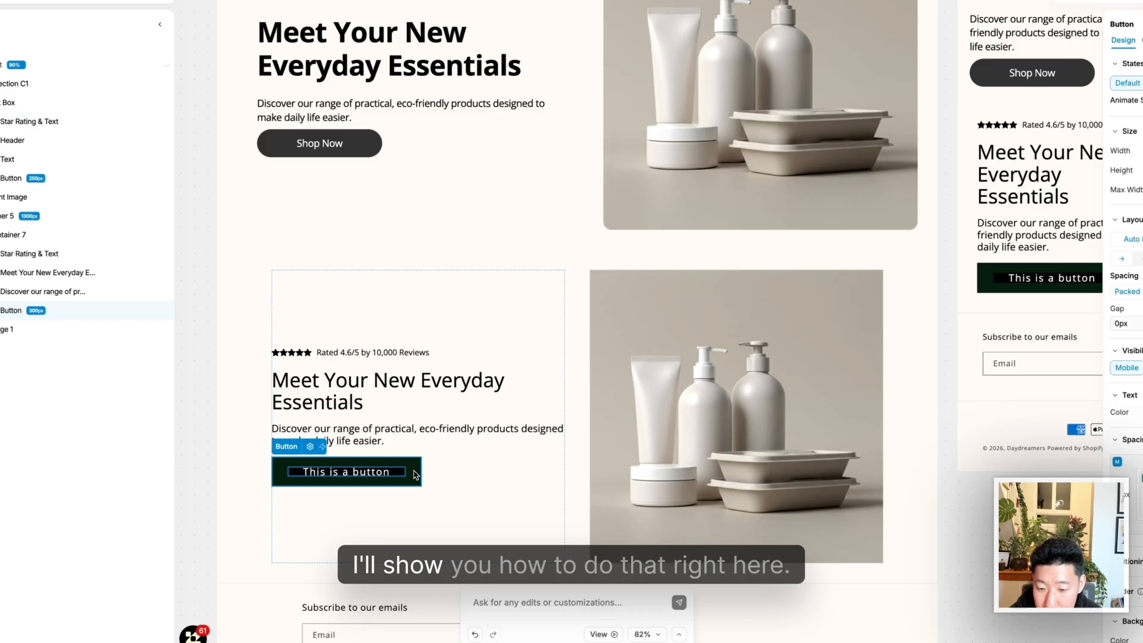
Round the corners of the button in Container 7 with a 10px border radius
scroll(1124, 298, down, 1)
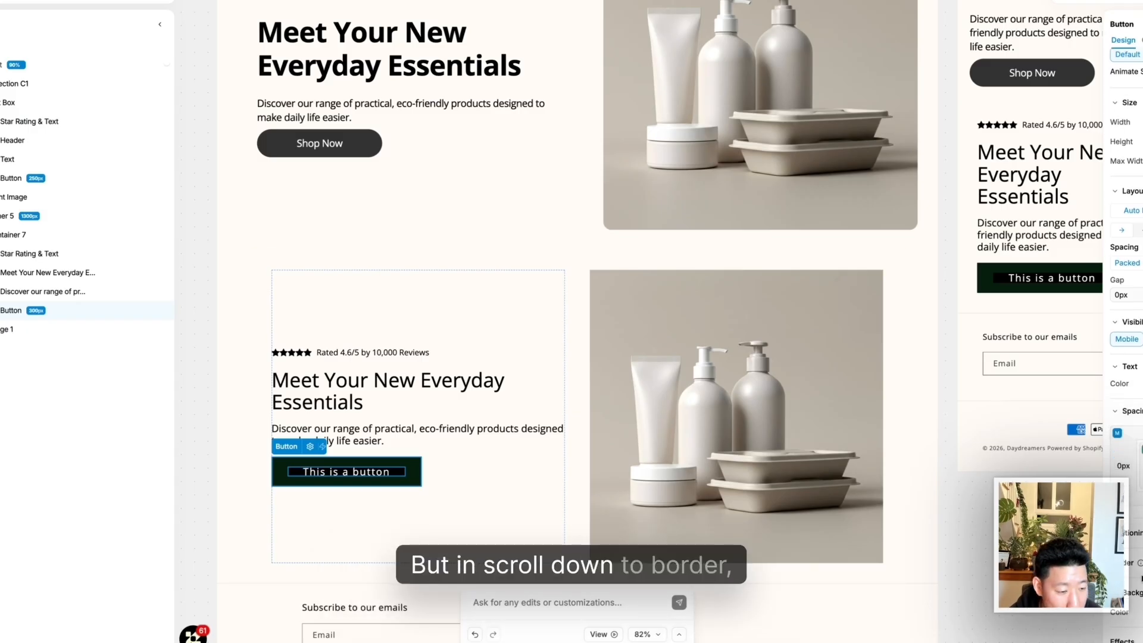
scroll(1128, 569, down, 4)
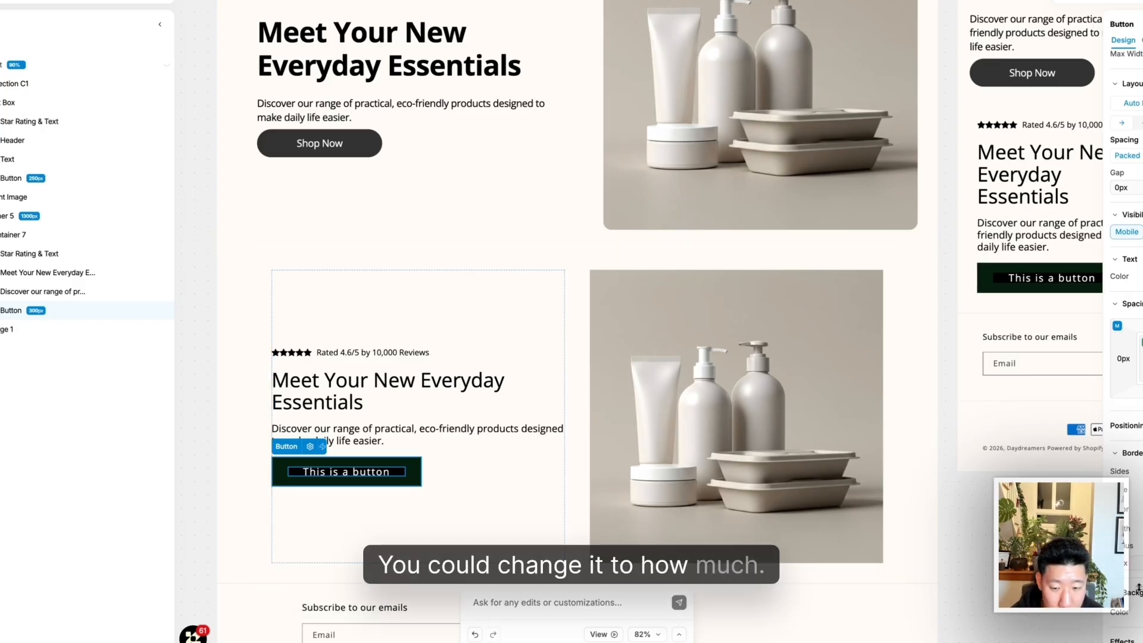
drag(1135, 572, 1138, 578)
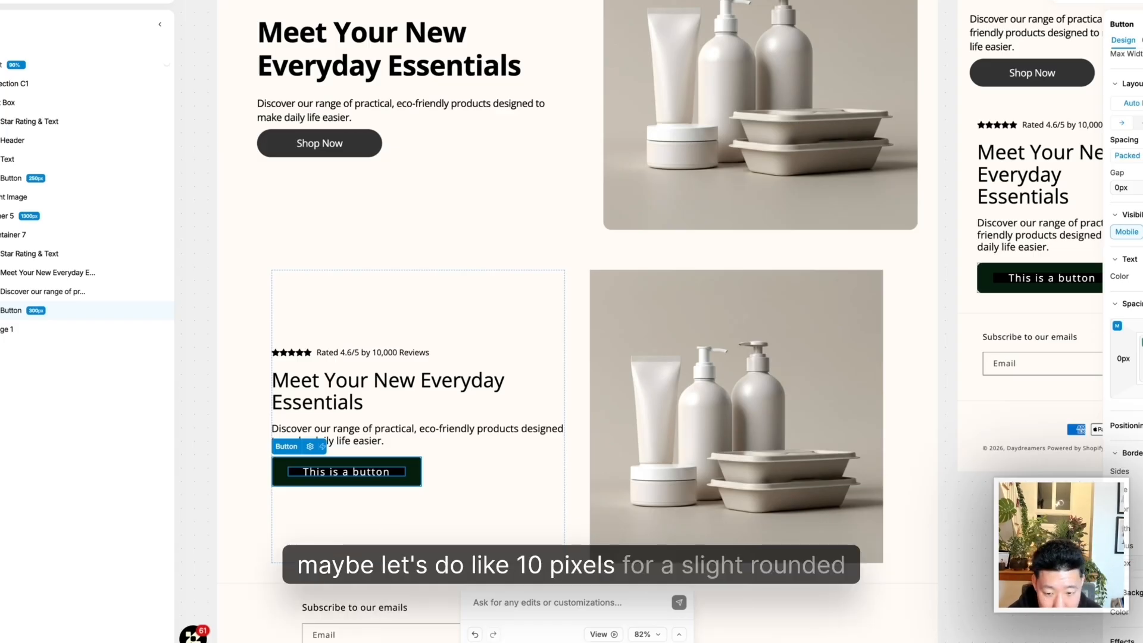
click(417, 518)
double_click(418, 467)
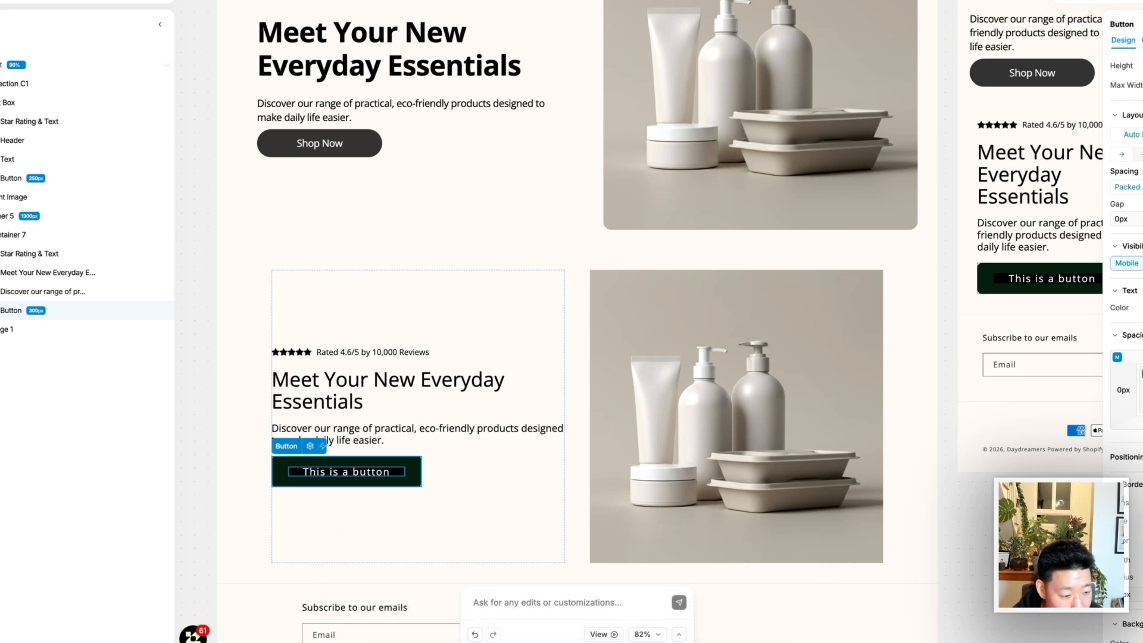
Give the button in Container 7 a dashed border
click(1138, 540)
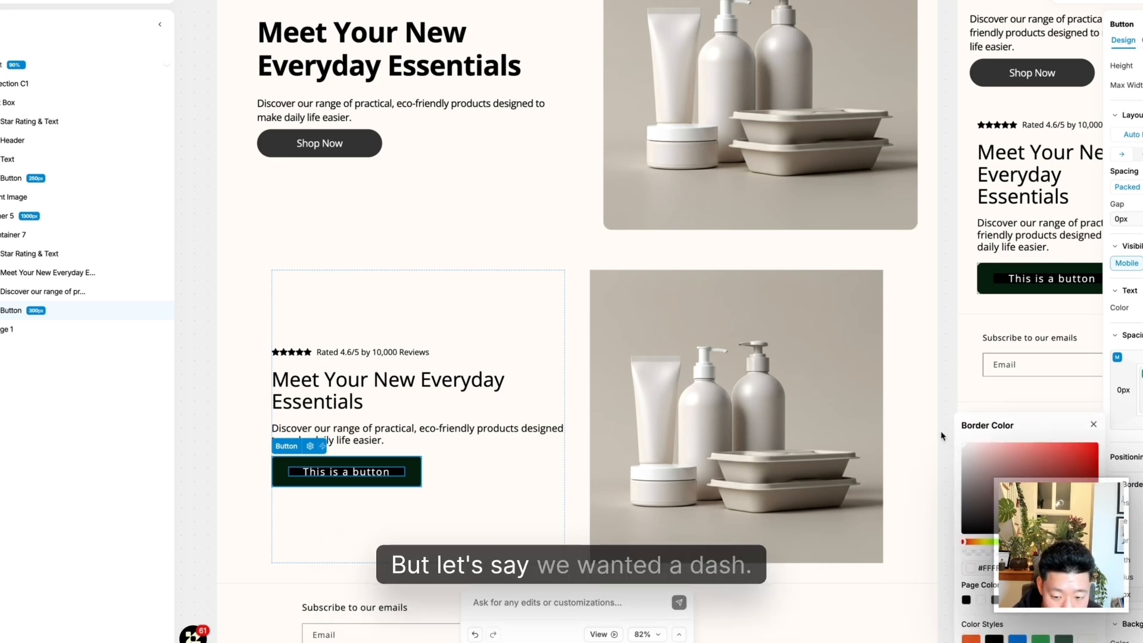
click(674, 518)
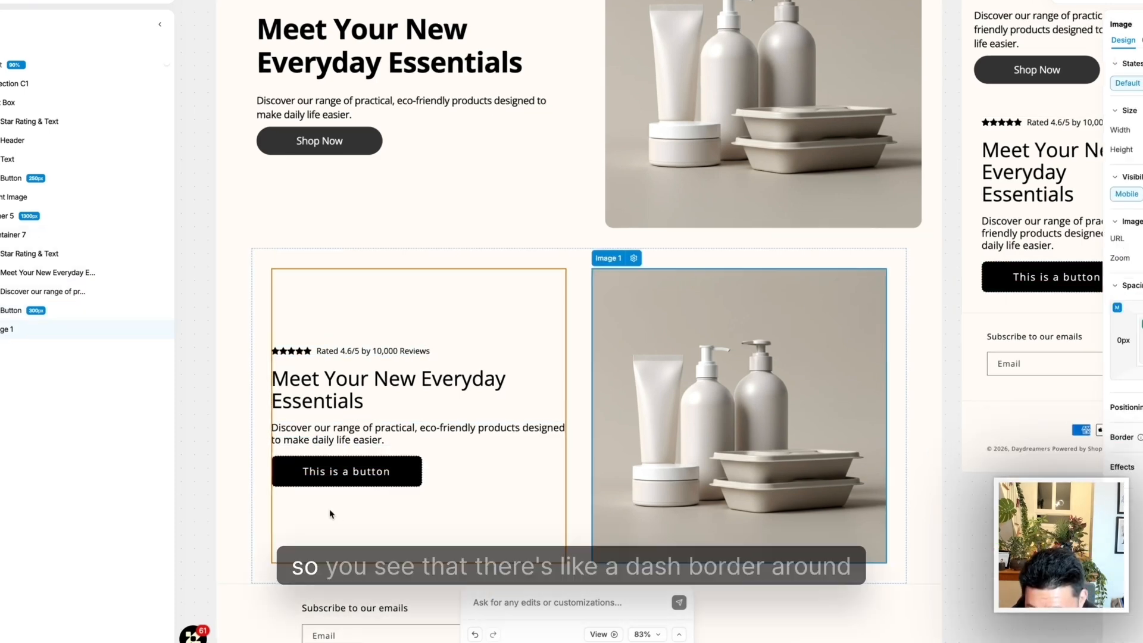
scroll(332, 514, up, 5)
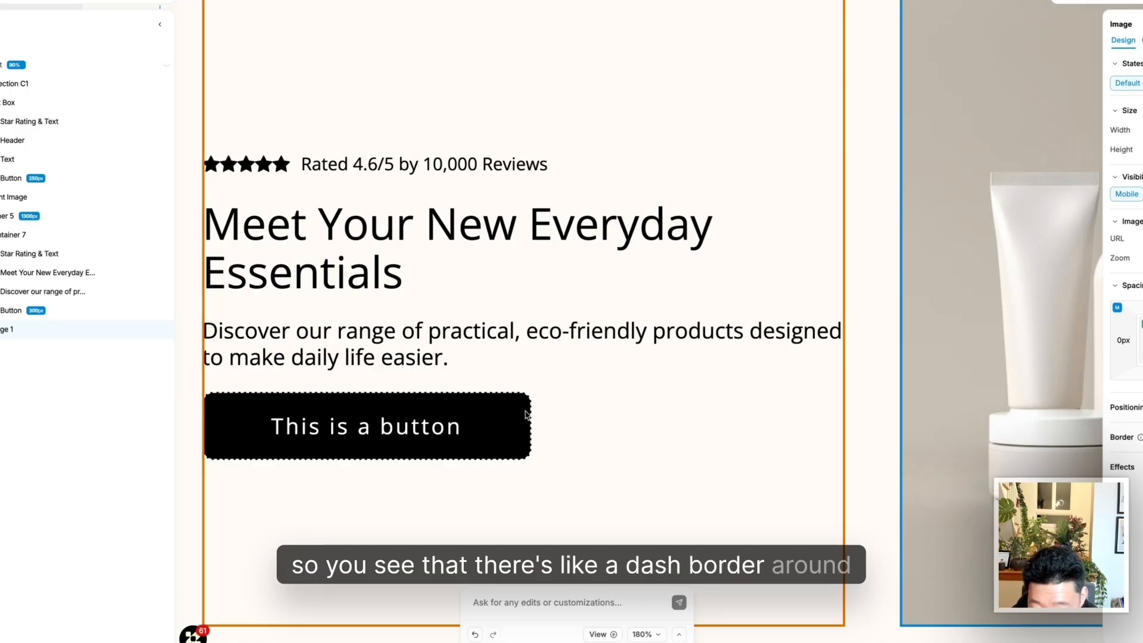
Change the button's border to a solid blue line
click(503, 403)
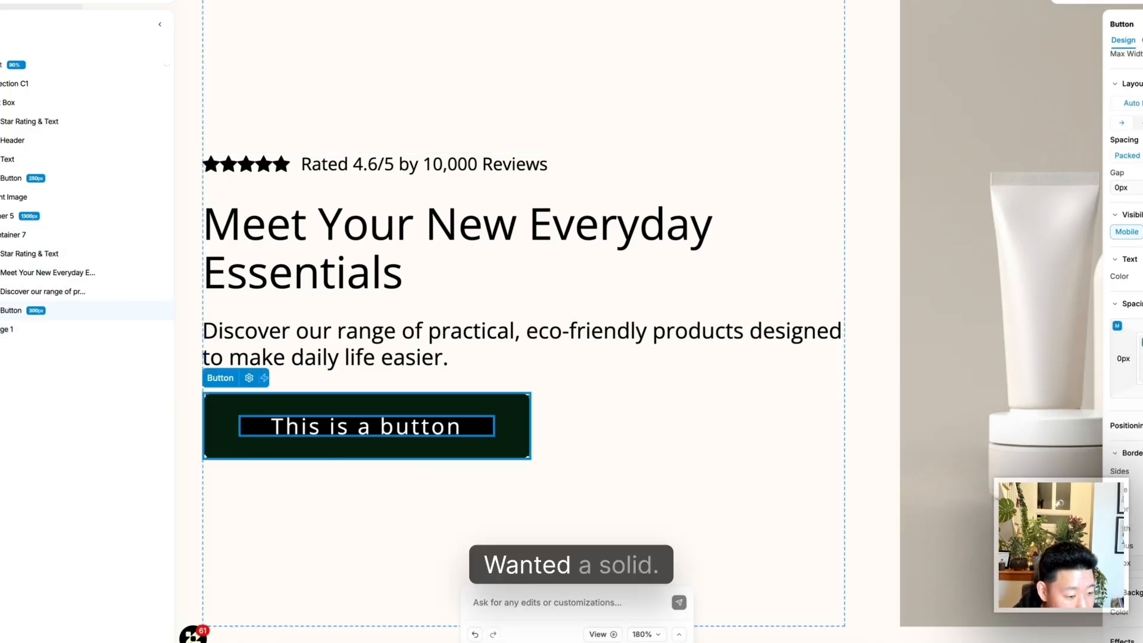
click(1140, 509)
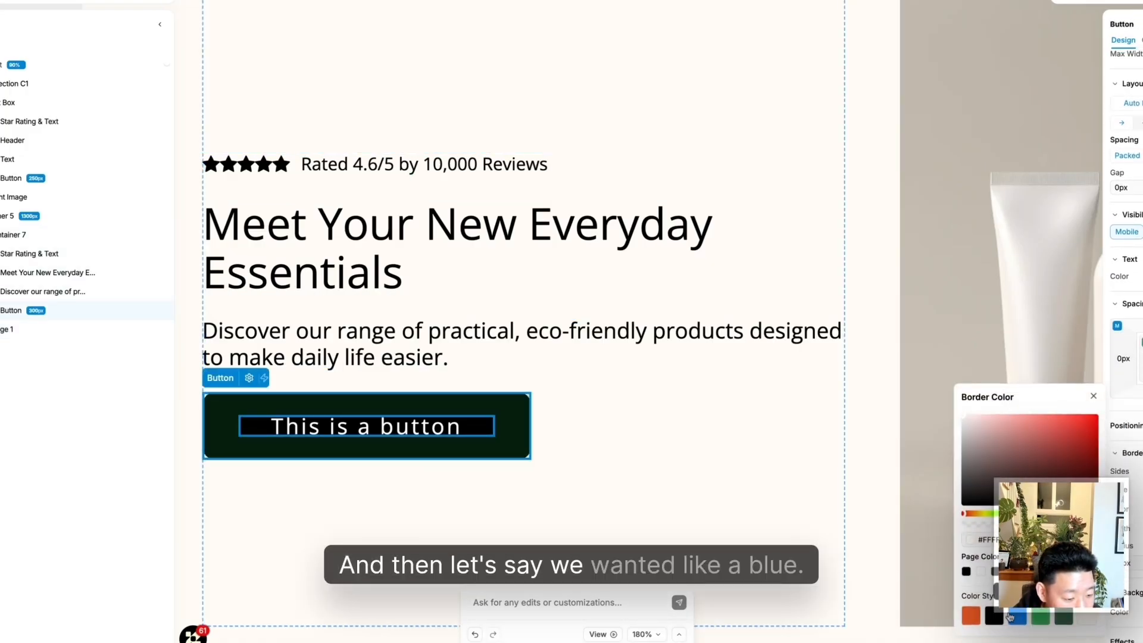
click(506, 437)
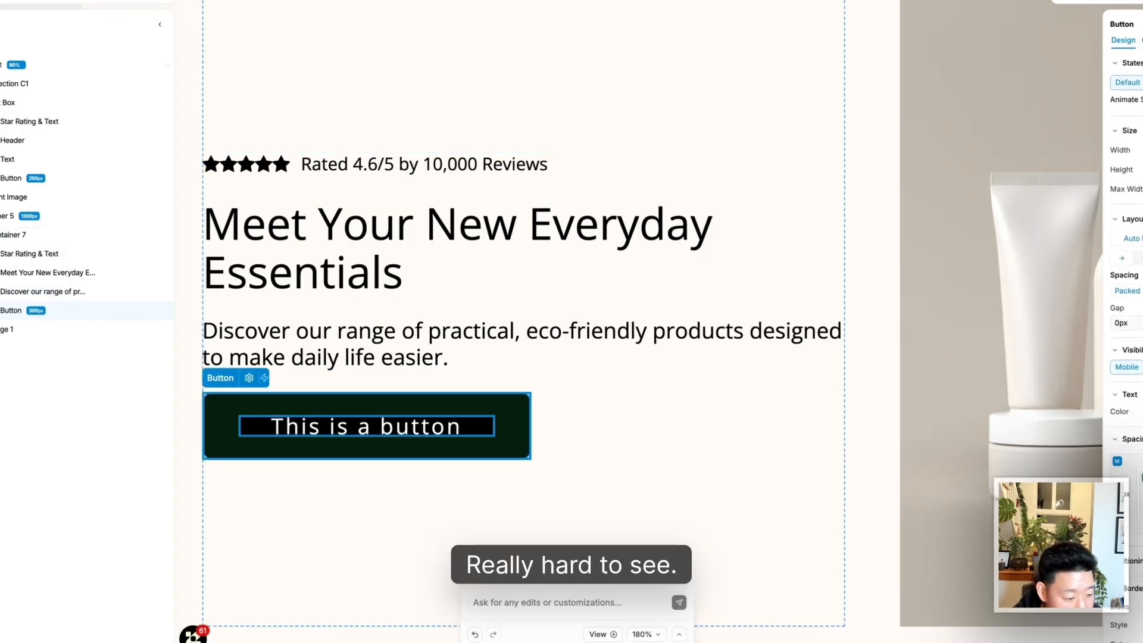
Set the button's border width to 10px and keep the border on the bottom side only
scroll(1131, 357, down, 2)
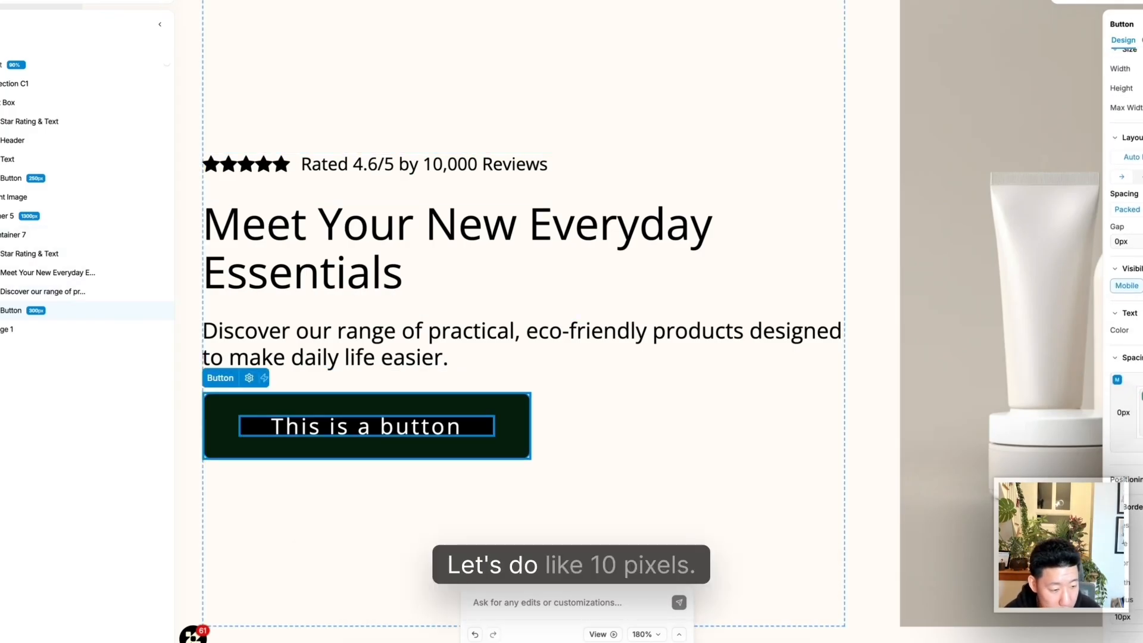
text(10)
click(814, 523)
click(995, 451)
scroll(781, 465, down, 5)
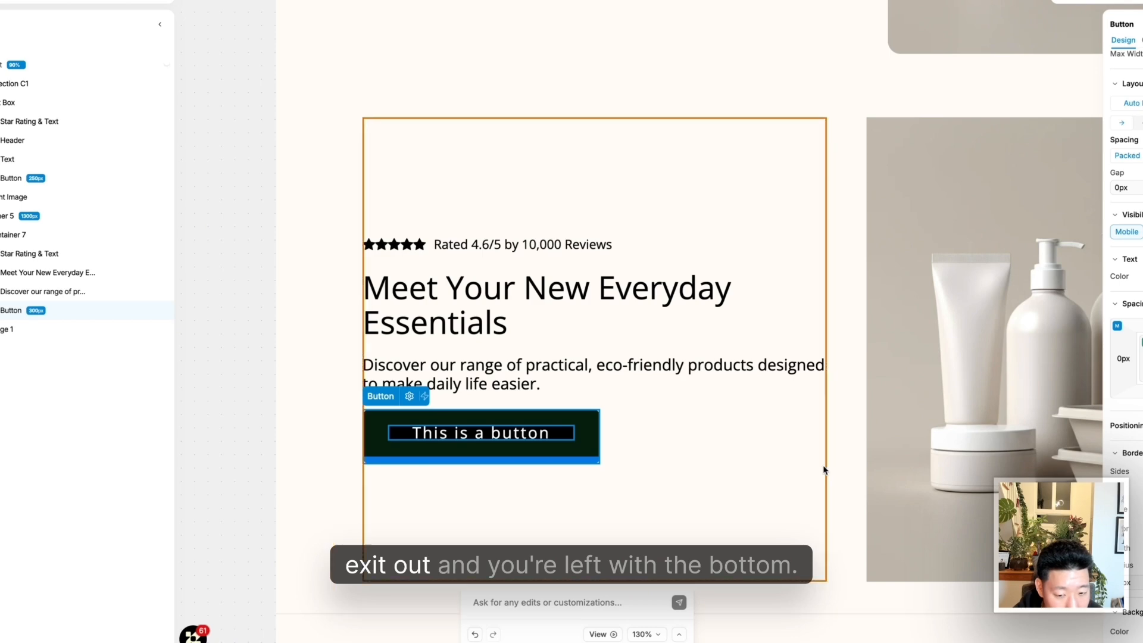
click(608, 474)
click(898, 451)
scroll(543, 464, down, 5)
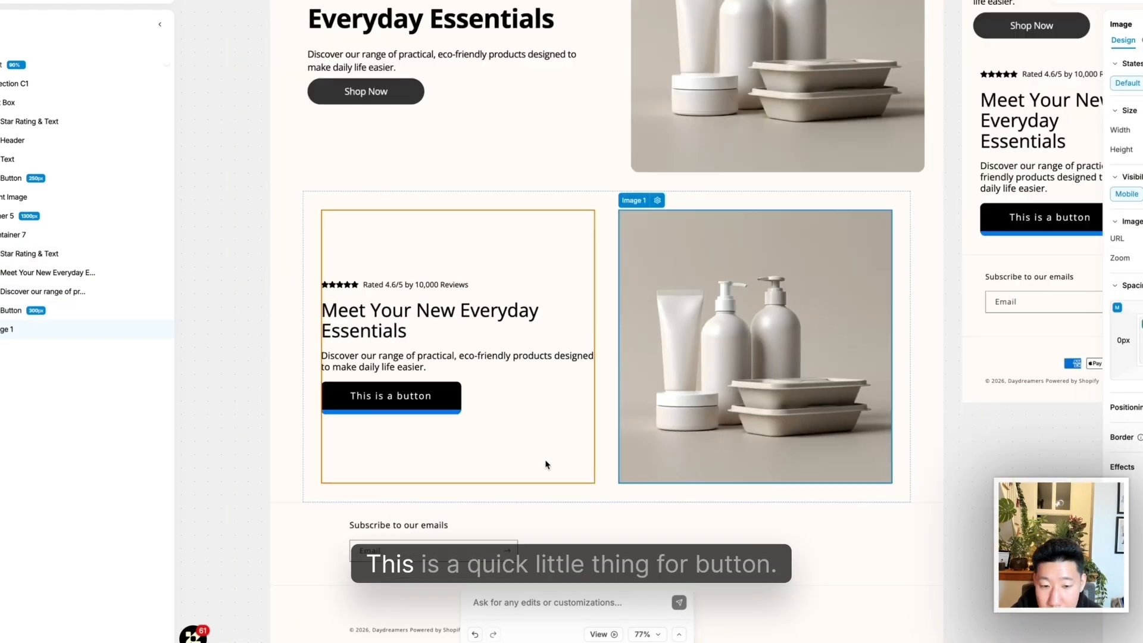
Reduce the font size of the "Meet Your New Everyday Essentials" heading in Container 7 for the tablet view
click(605, 443)
scroll(572, 393, right, 10)
scroll(549, 358, up, 2)
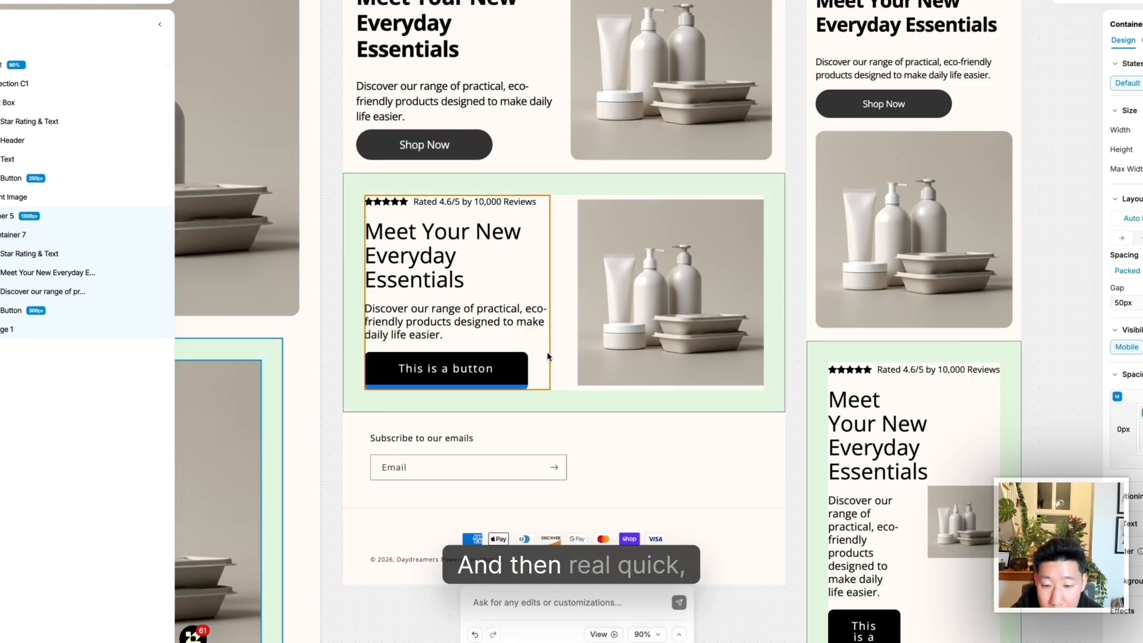
click(534, 256)
scroll(536, 250, up, 4)
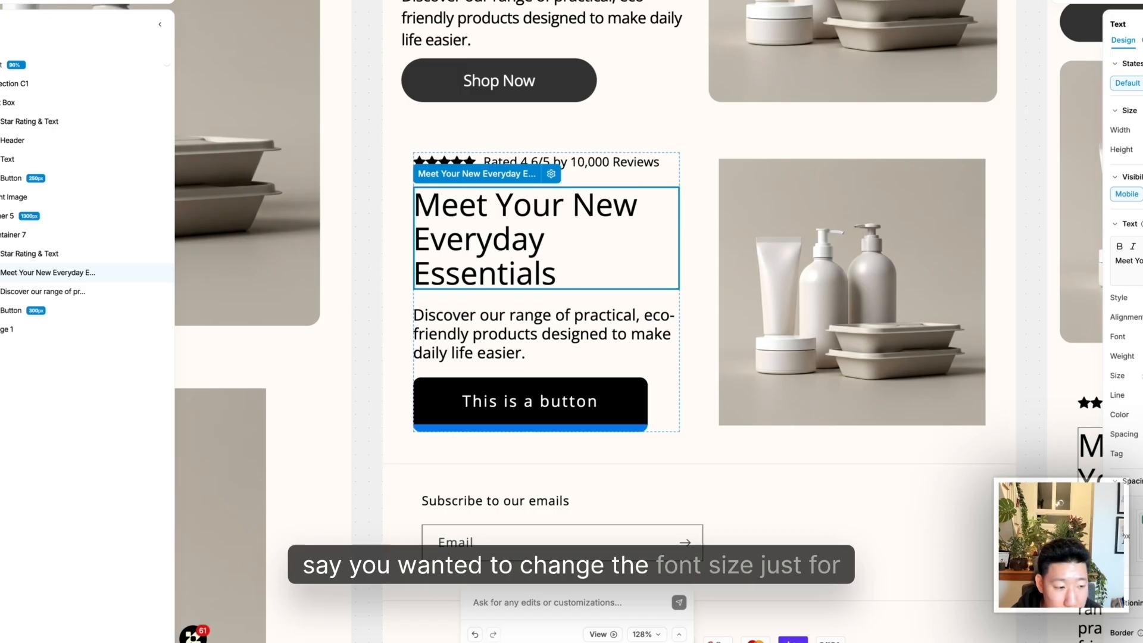
key(Return)
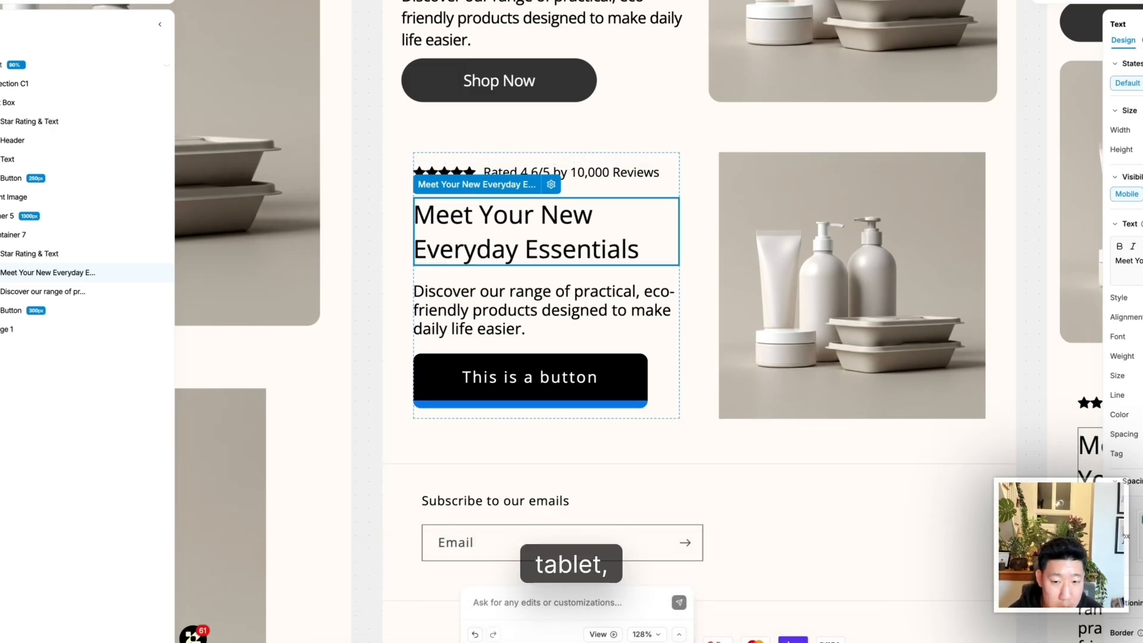
Switch Container 5 to a vertical layout direction in the mobile view so the image stacks below the text
scroll(887, 346, down, 2)
scroll(888, 346, right, 6)
scroll(865, 400, down, 4)
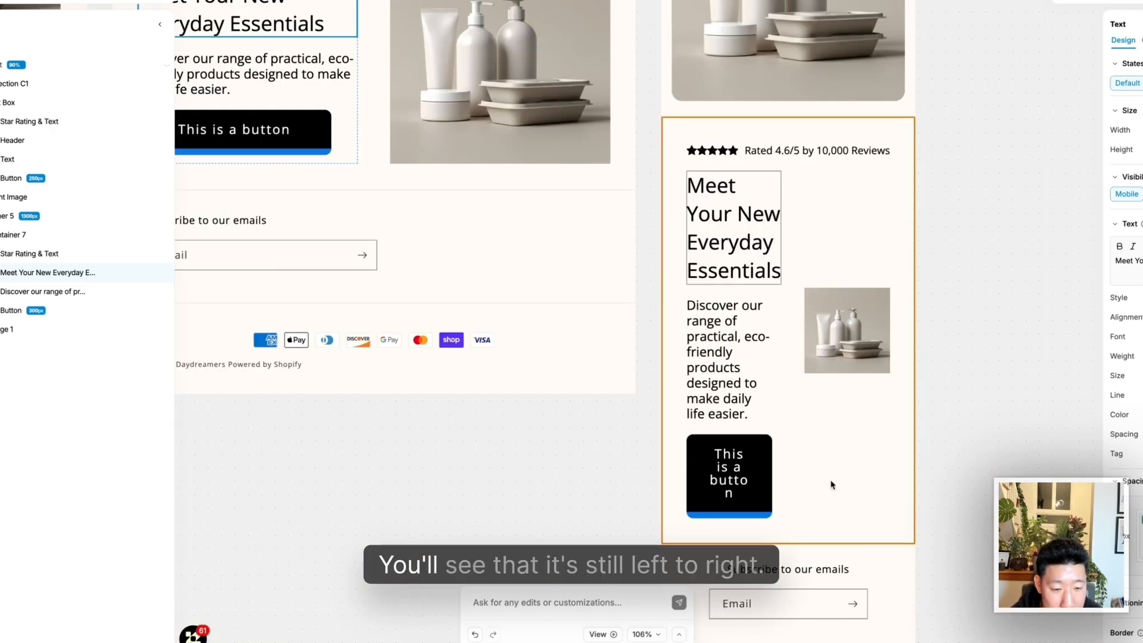
click(870, 246)
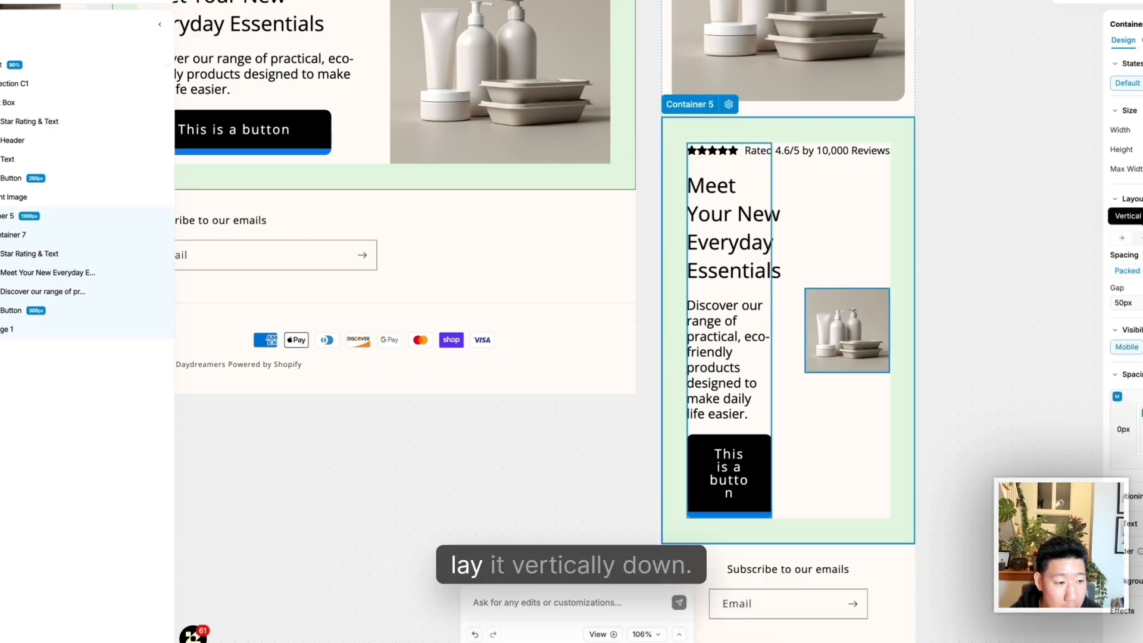
click(1138, 237)
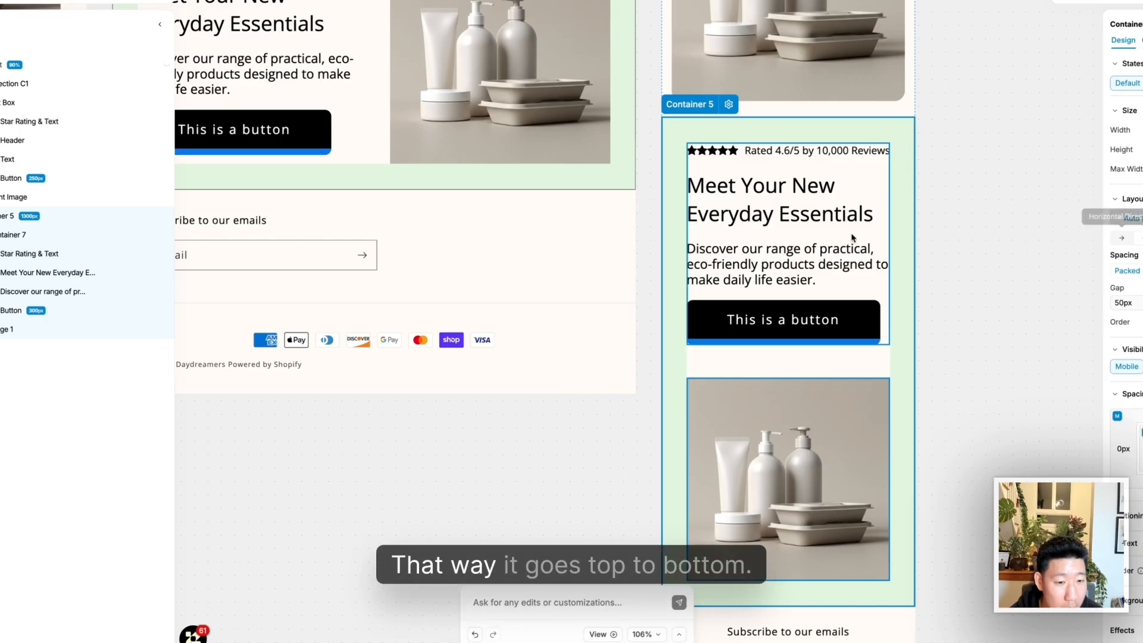
Reduce Container 5's side padding in the mobile view and set its gap to 23px
scroll(944, 365, down, 3)
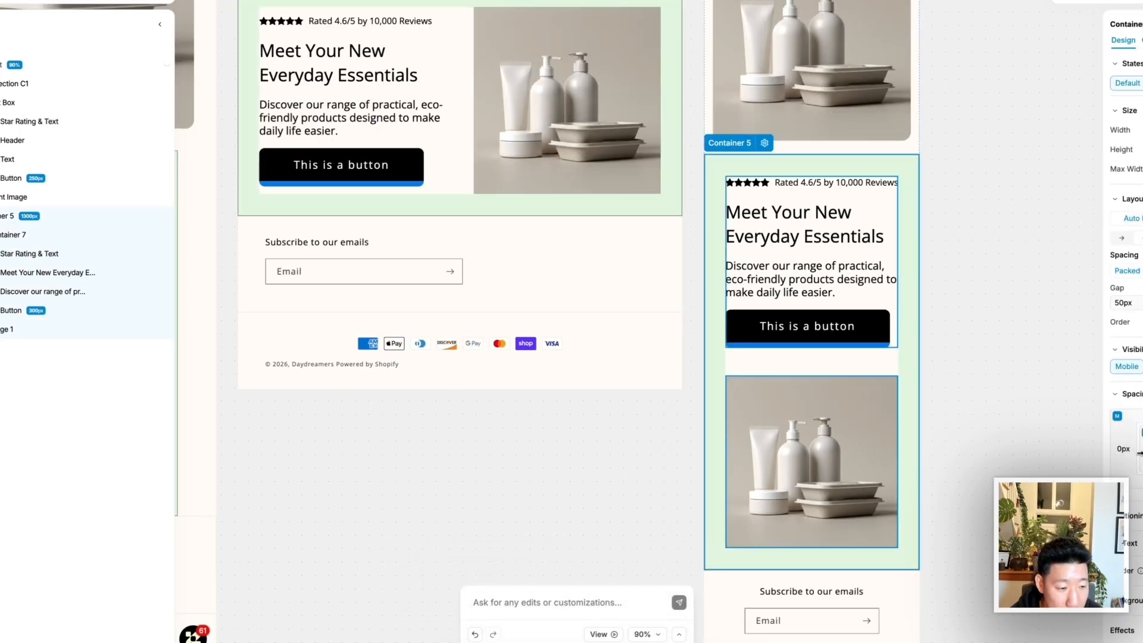
drag(909, 355, 915, 357)
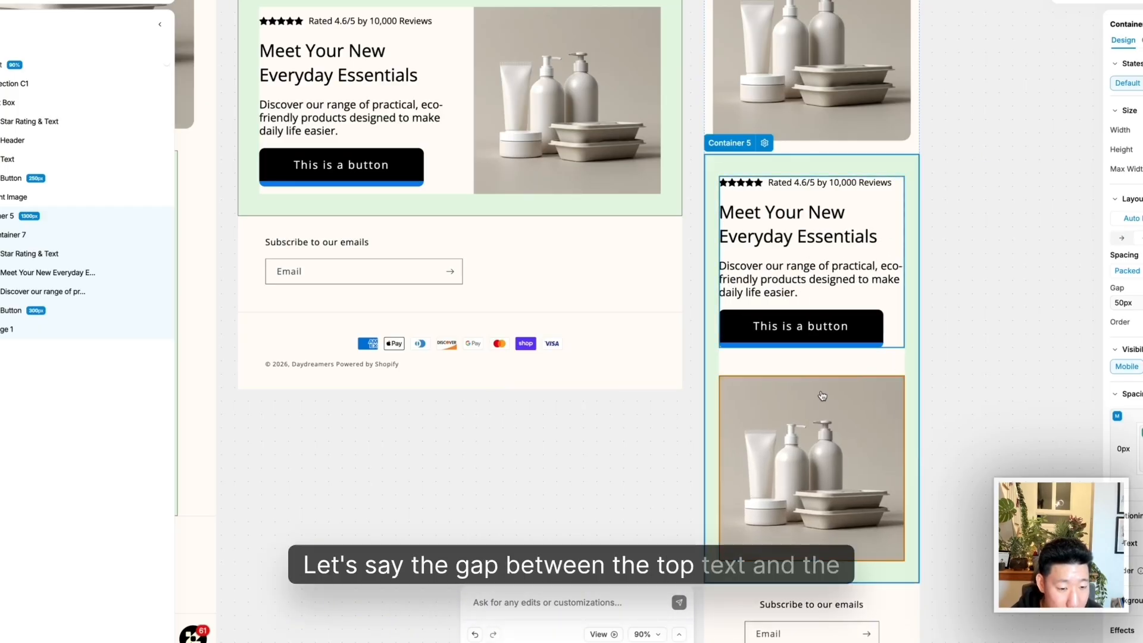
drag(1126, 304, 1089, 304)
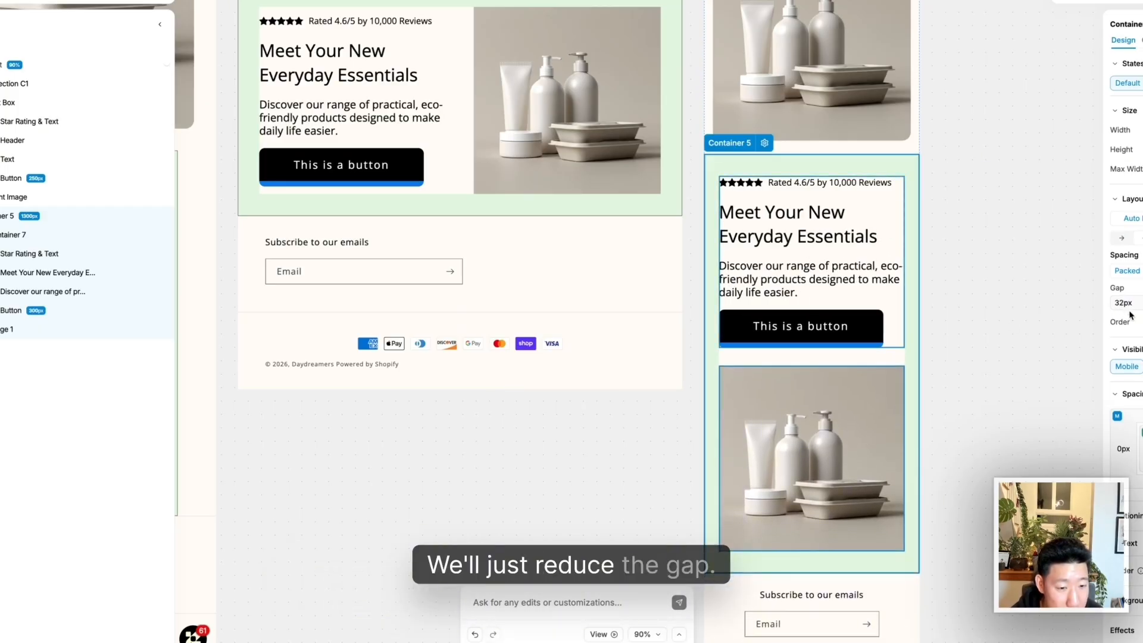
scroll(970, 377, down, 1)
scroll(970, 377, down, 5)
scroll(752, 355, left, 4)
scroll(752, 355, right, 5)
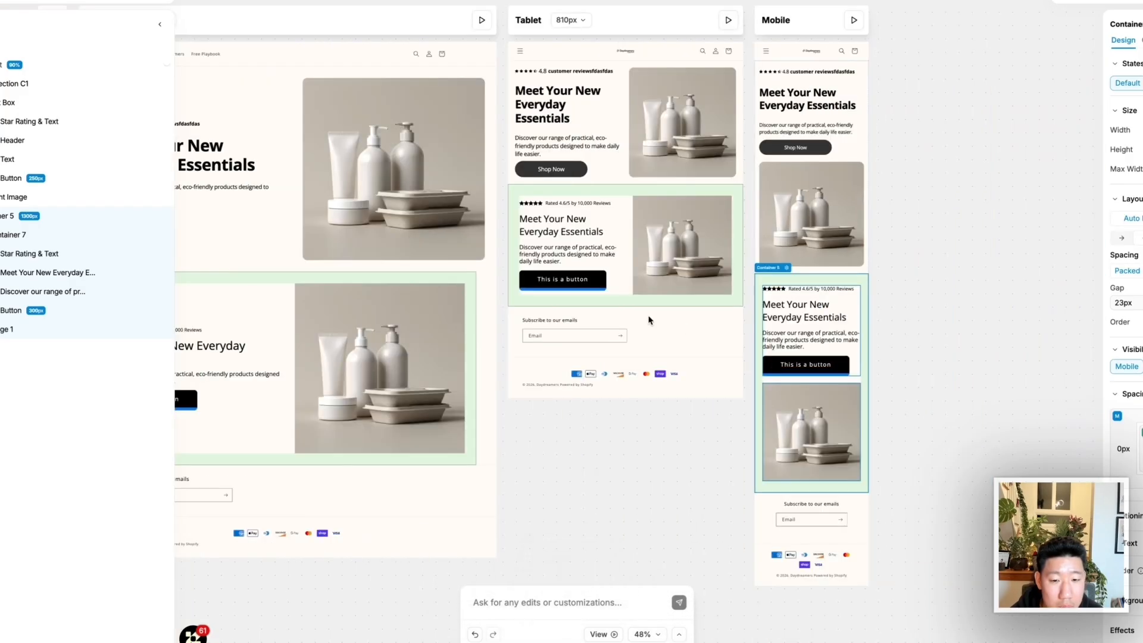
Remove the maximum width limit of Container 7's button in the mobile view so it stretches across the full container
scroll(649, 320, up, 3)
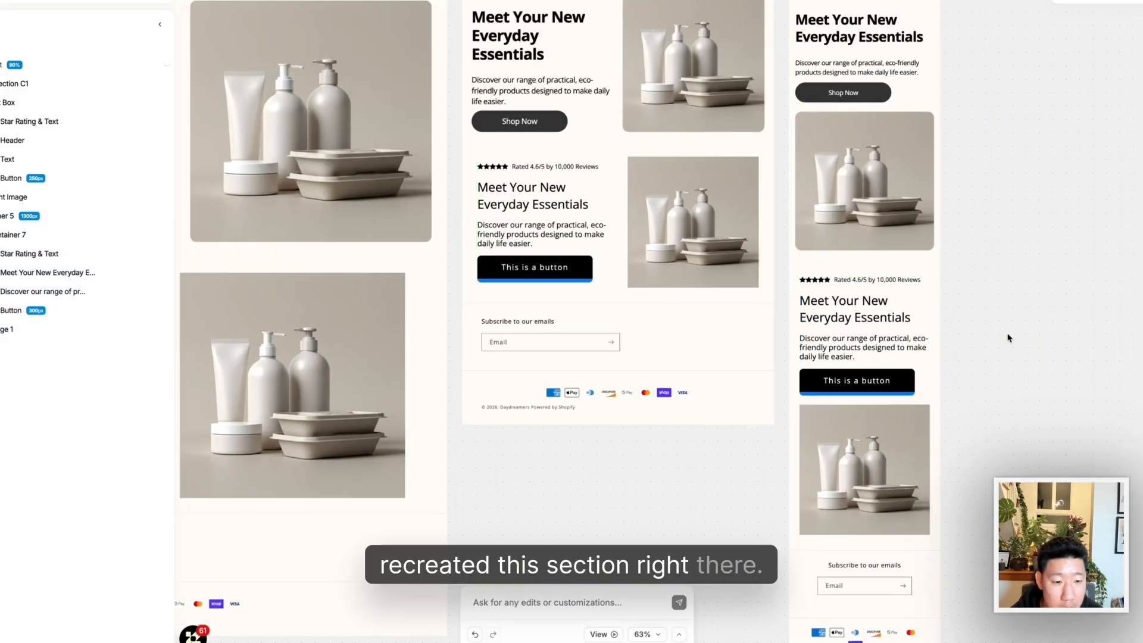
scroll(982, 351, up, 5)
click(861, 385)
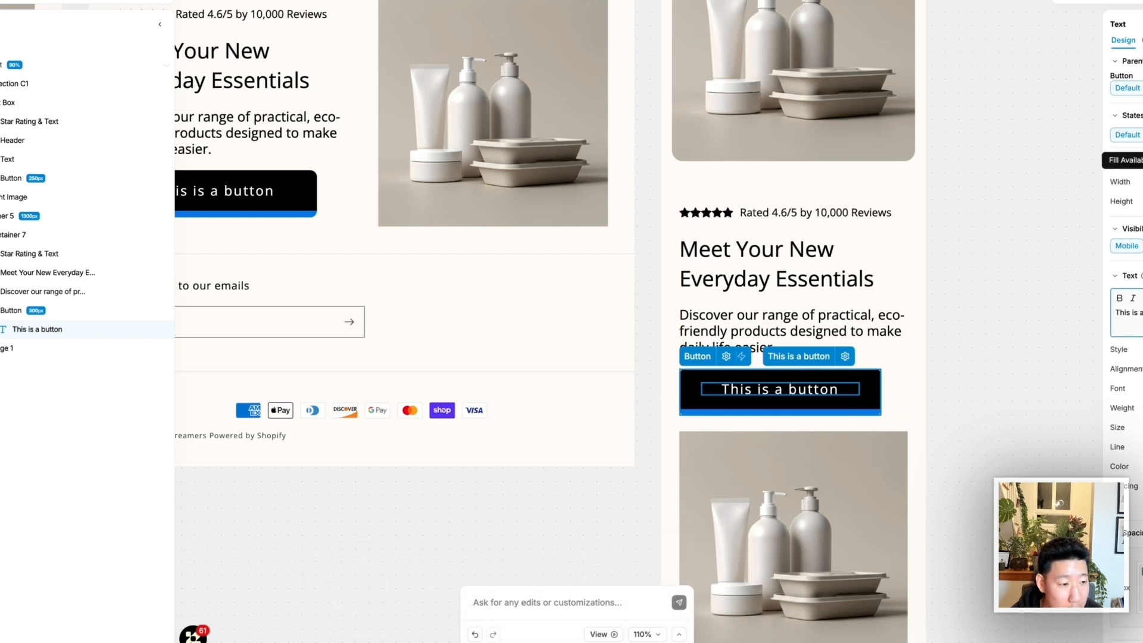
click(10, 314)
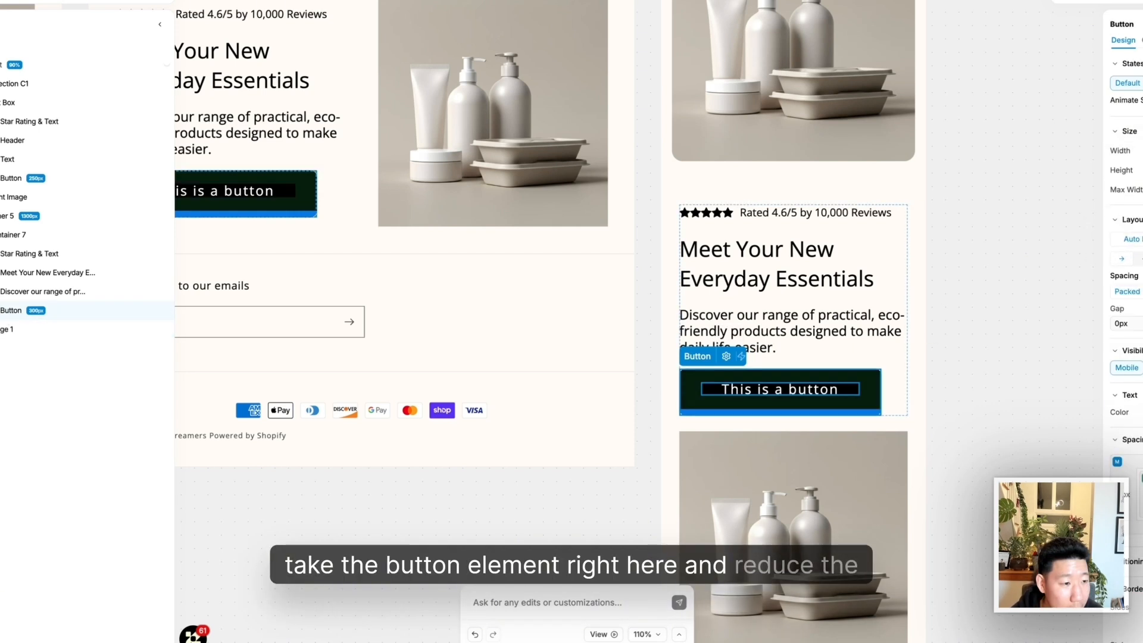
click(1142, 190)
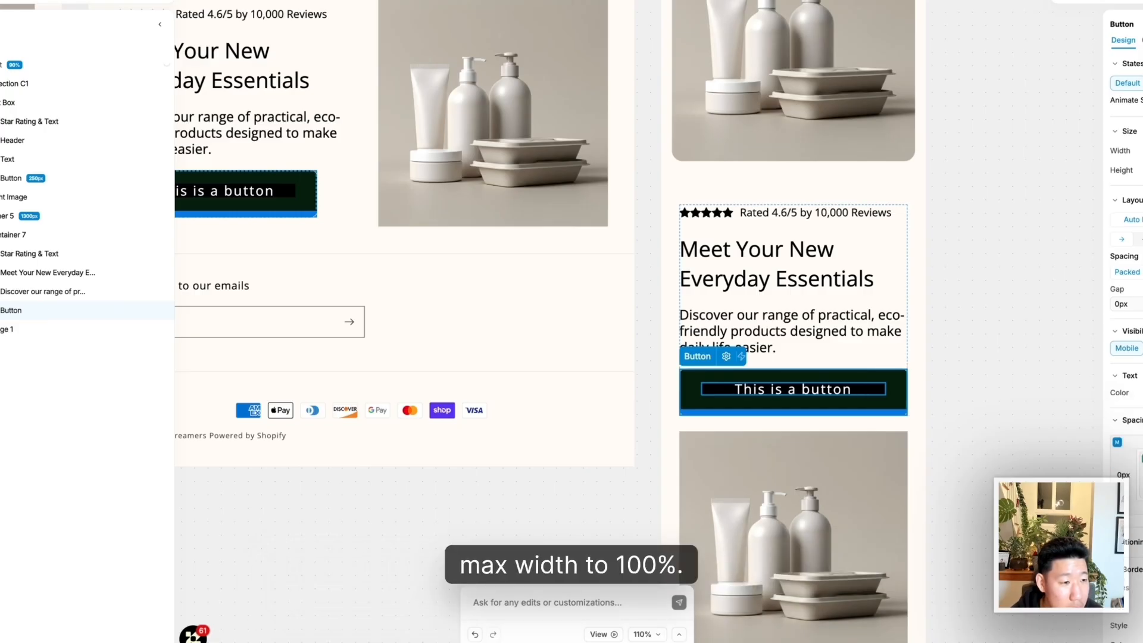
click(1141, 131)
click(985, 363)
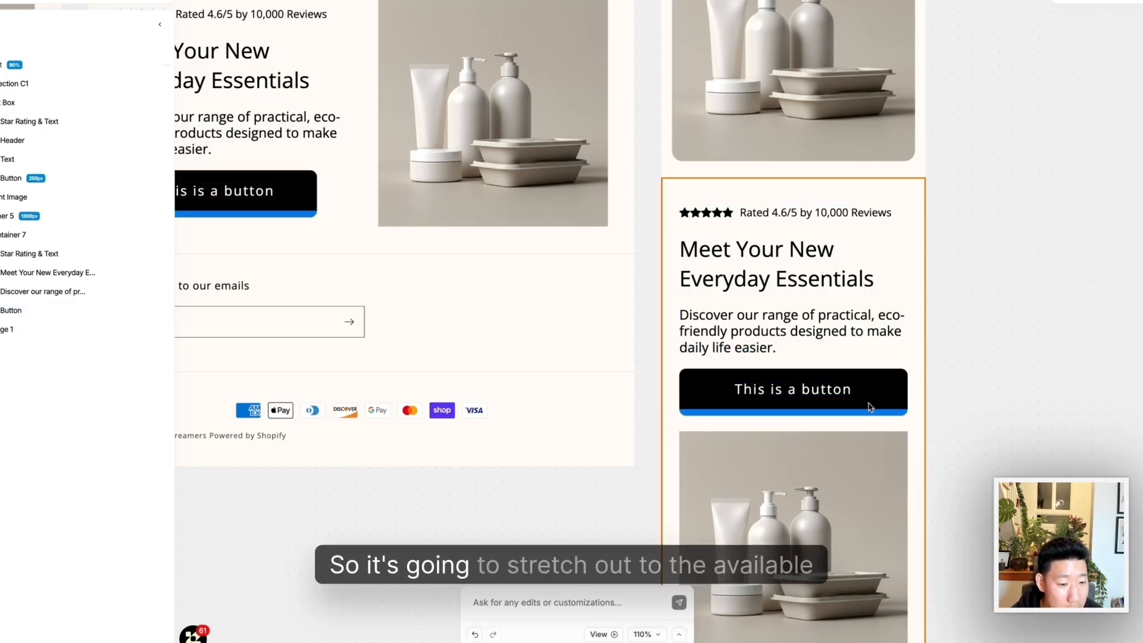
Reduce Container 5's side padding further in the mobile view so its content sits closer to the edges
click(914, 384)
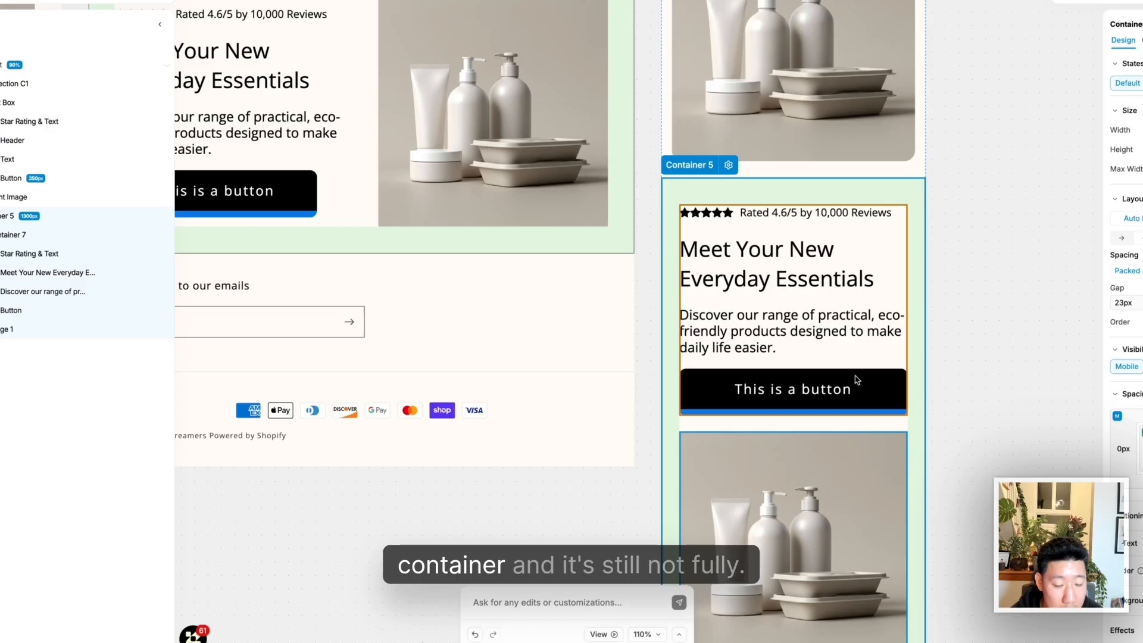
scroll(858, 379, up, 3)
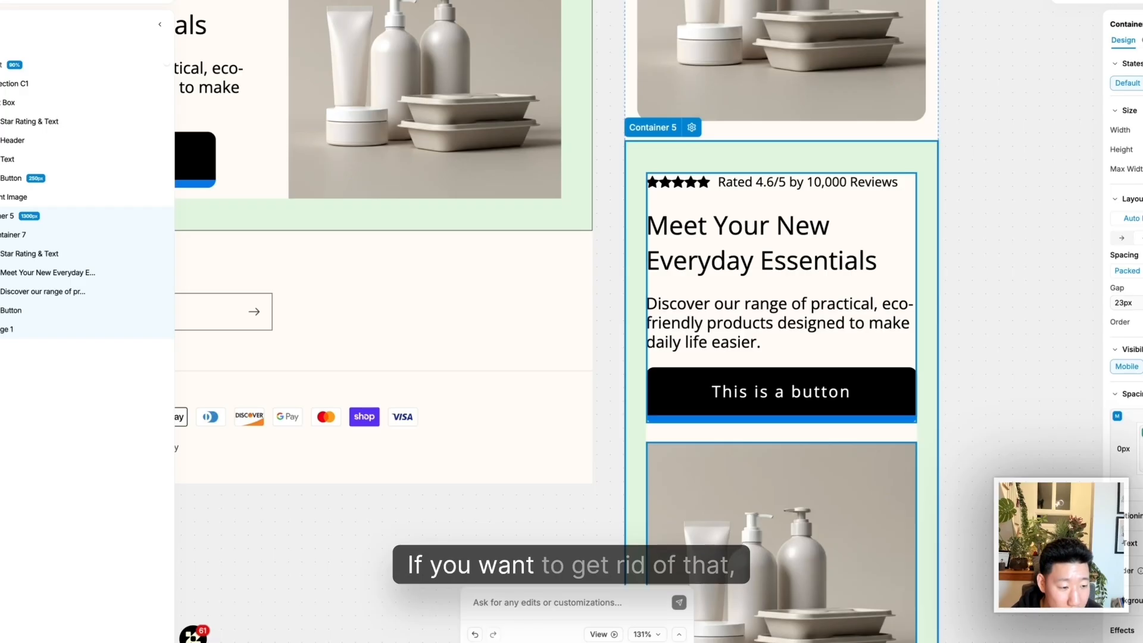
mouse_move(1142, 450)
mouse_down()
mouse_move(1116, 450)
mouse_move(1142, 450)
mouse_up()
click(1002, 443)
scroll(939, 441, down, 1)
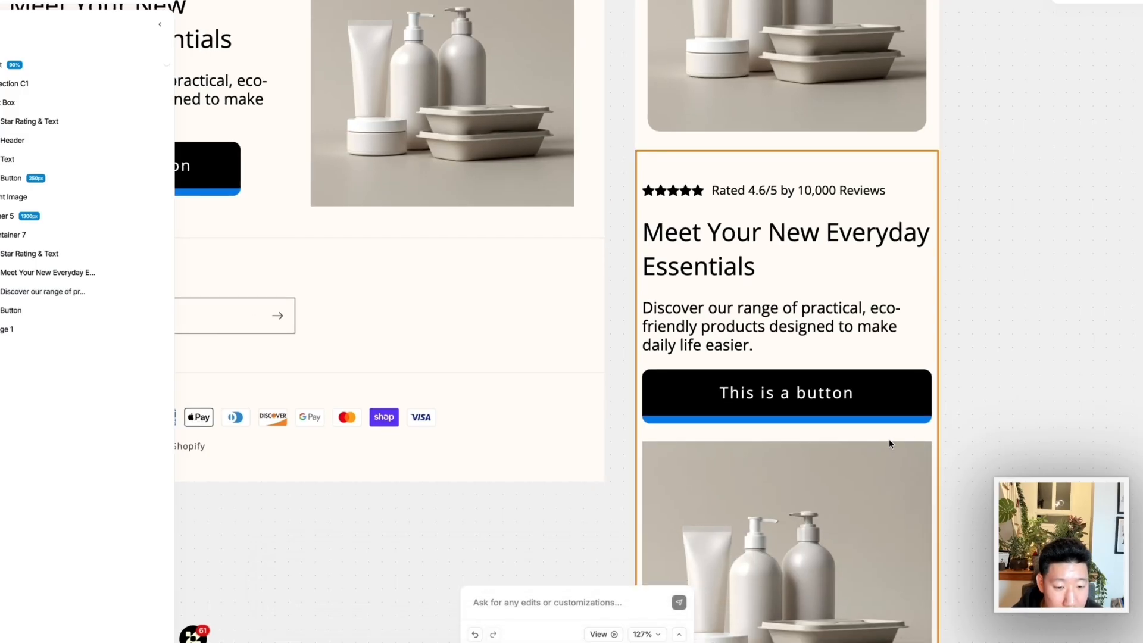
click(888, 444)
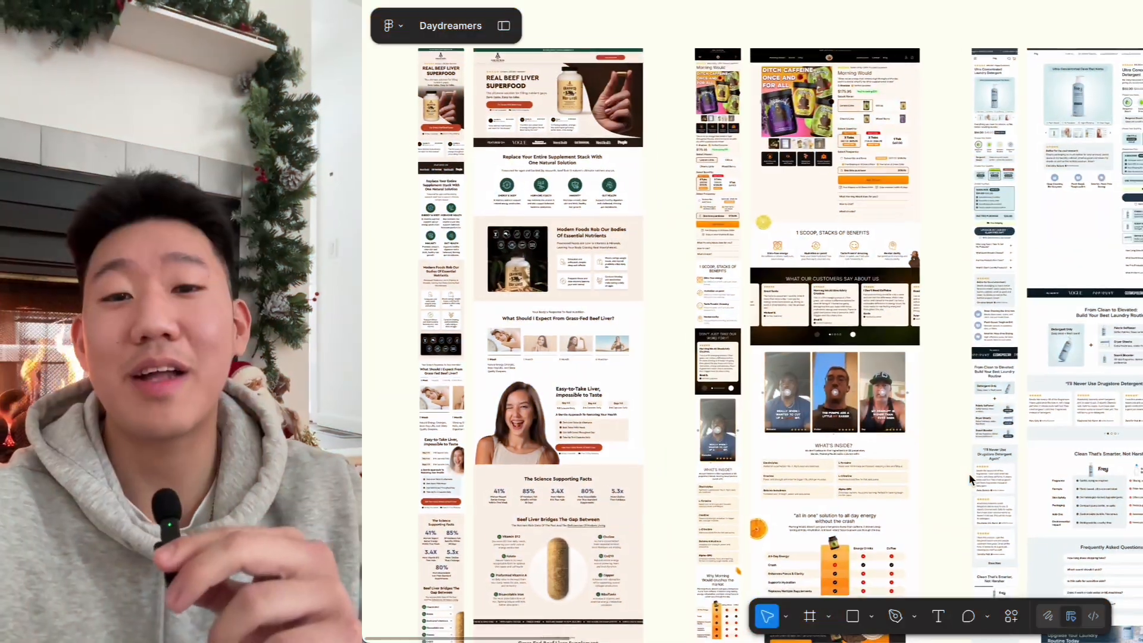
Look across the landing page designs laid out side by side on the Daydreamers Figma canvas
scroll(969, 473, right, 10)
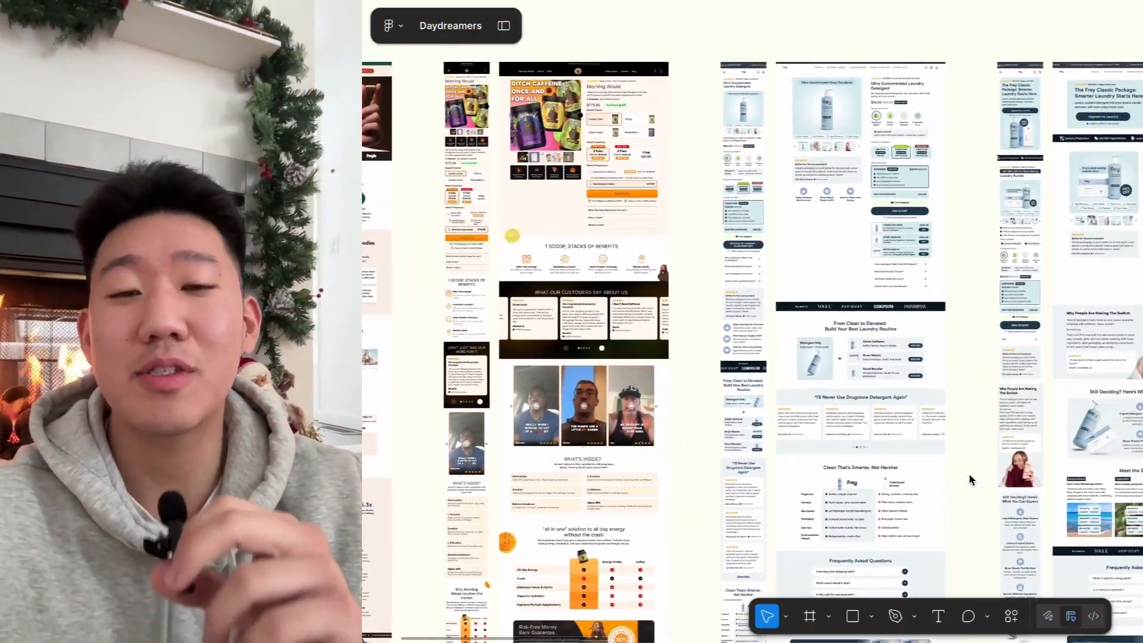
scroll(969, 479, right, 15)
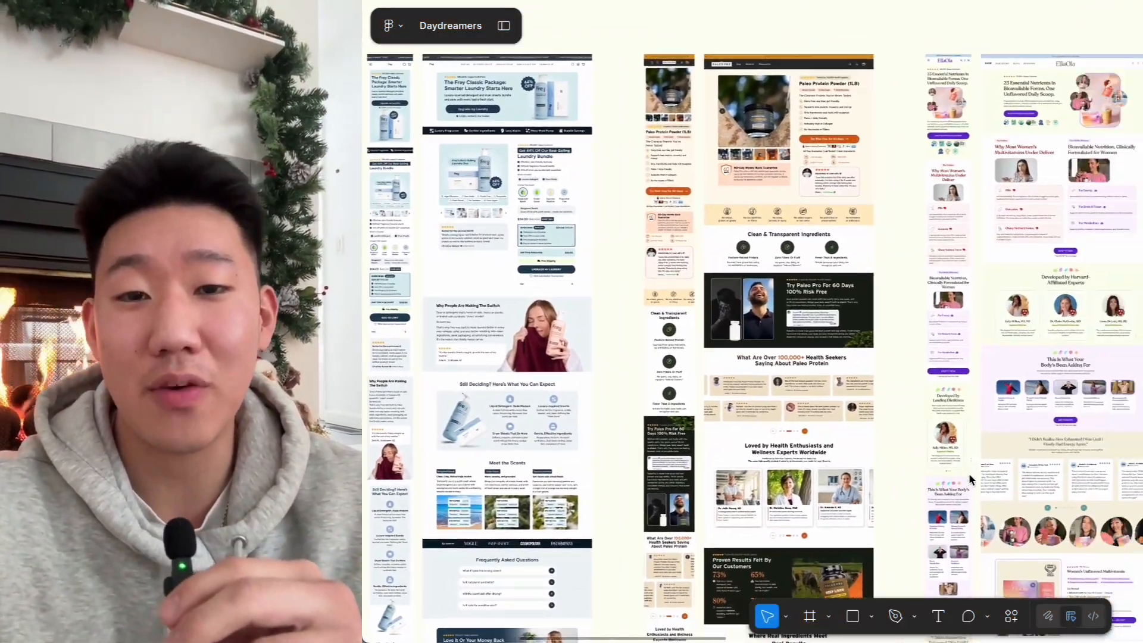
scroll(969, 479, right, 15)
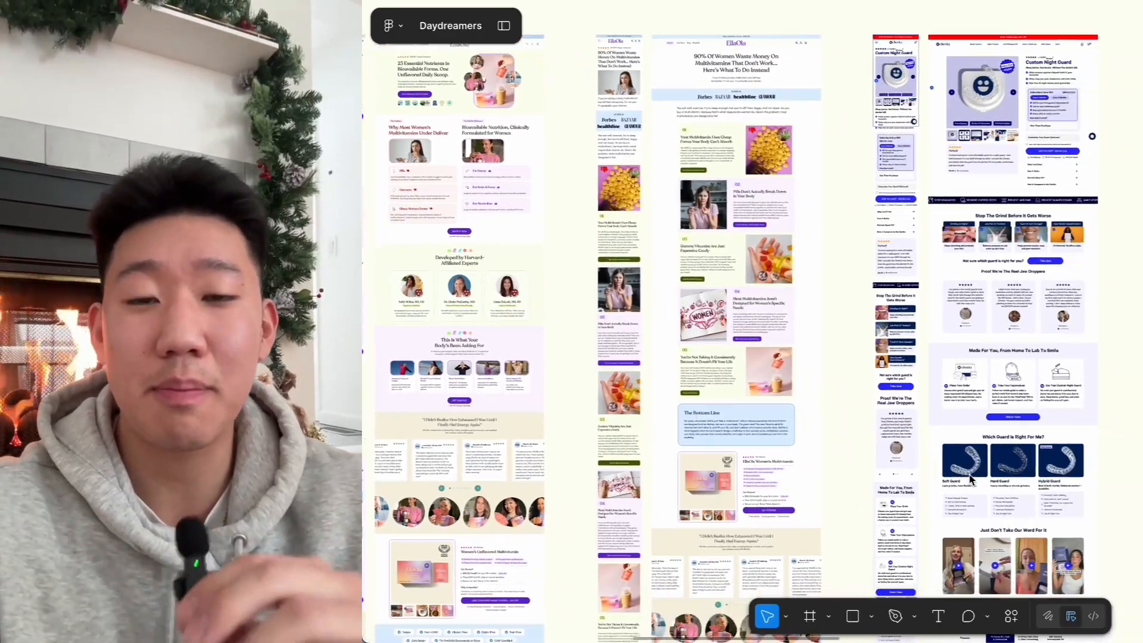
scroll(969, 479, right, 15)
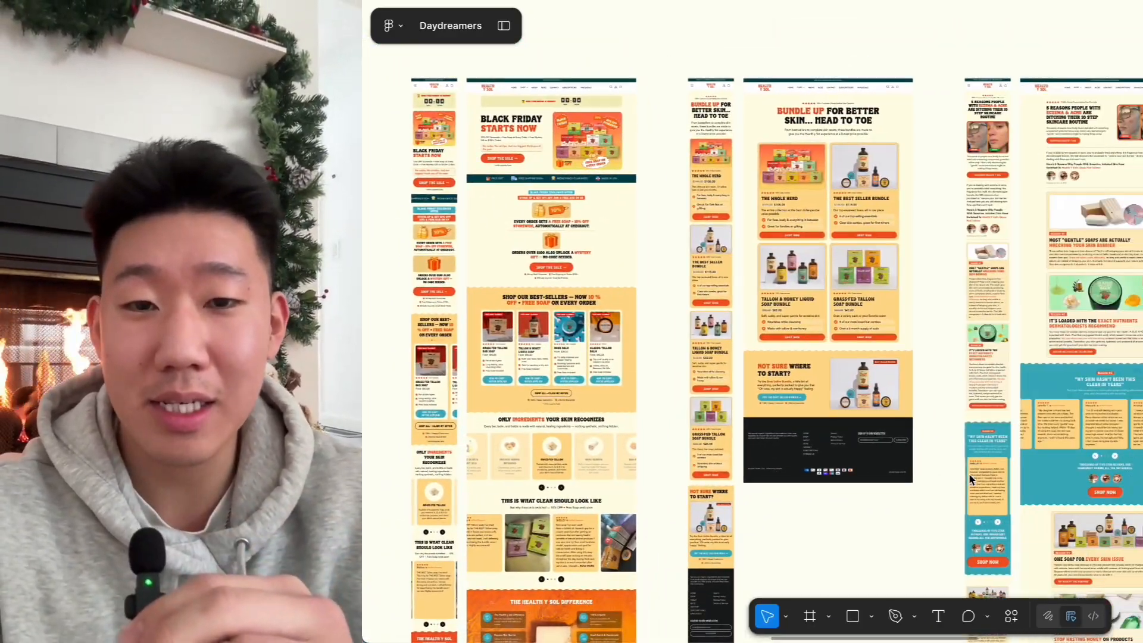
scroll(969, 480, right, 15)
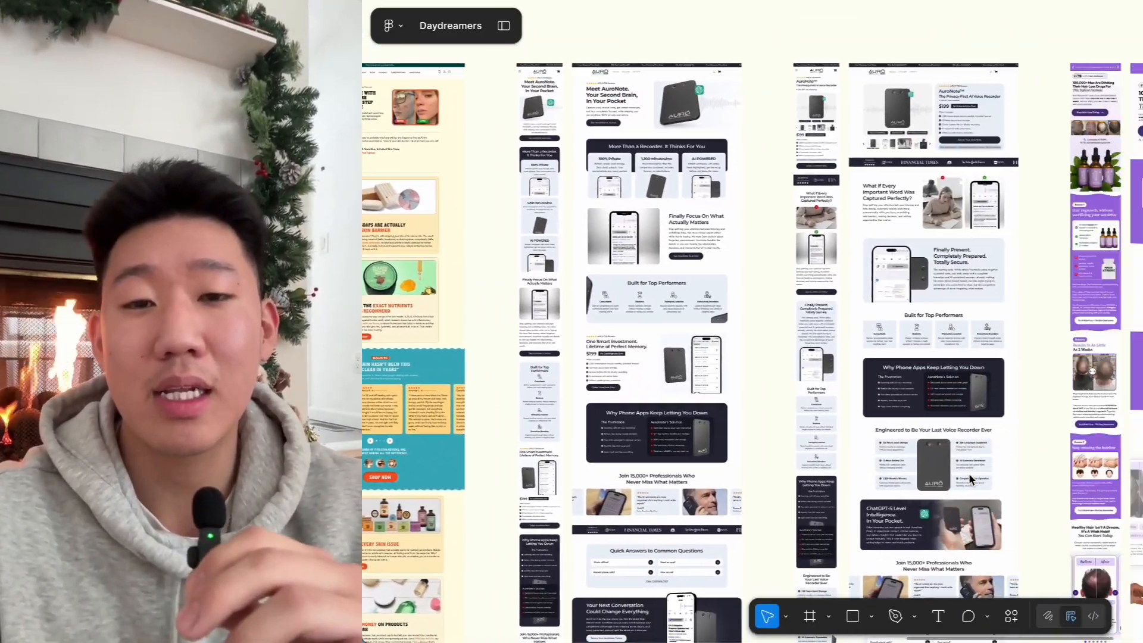
scroll(970, 479, right, 15)
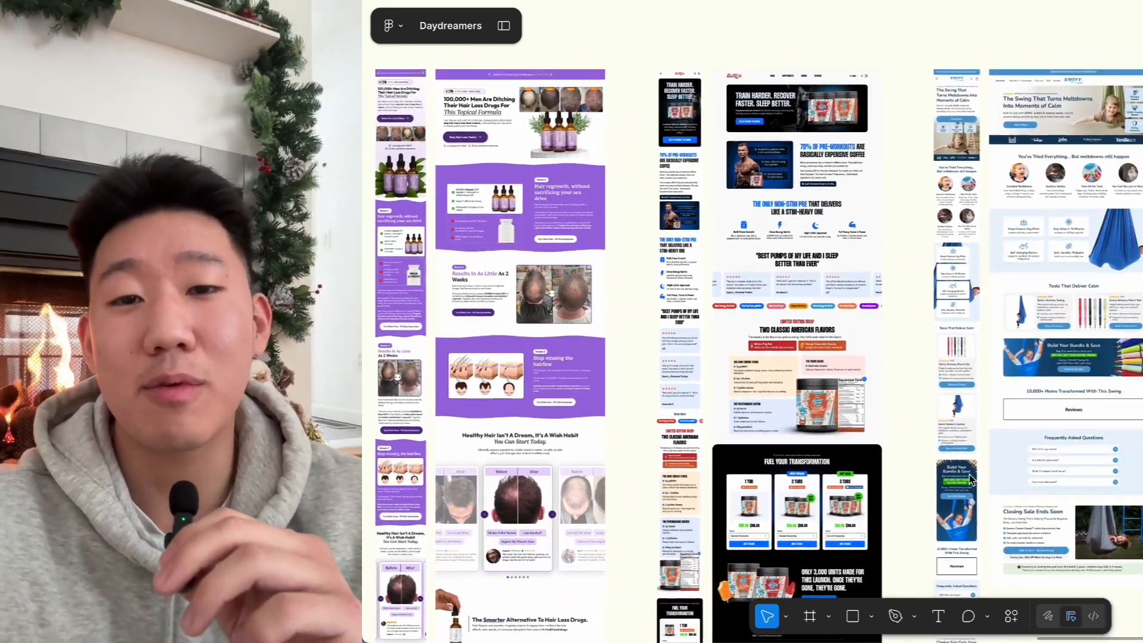
scroll(970, 474, right, 11)
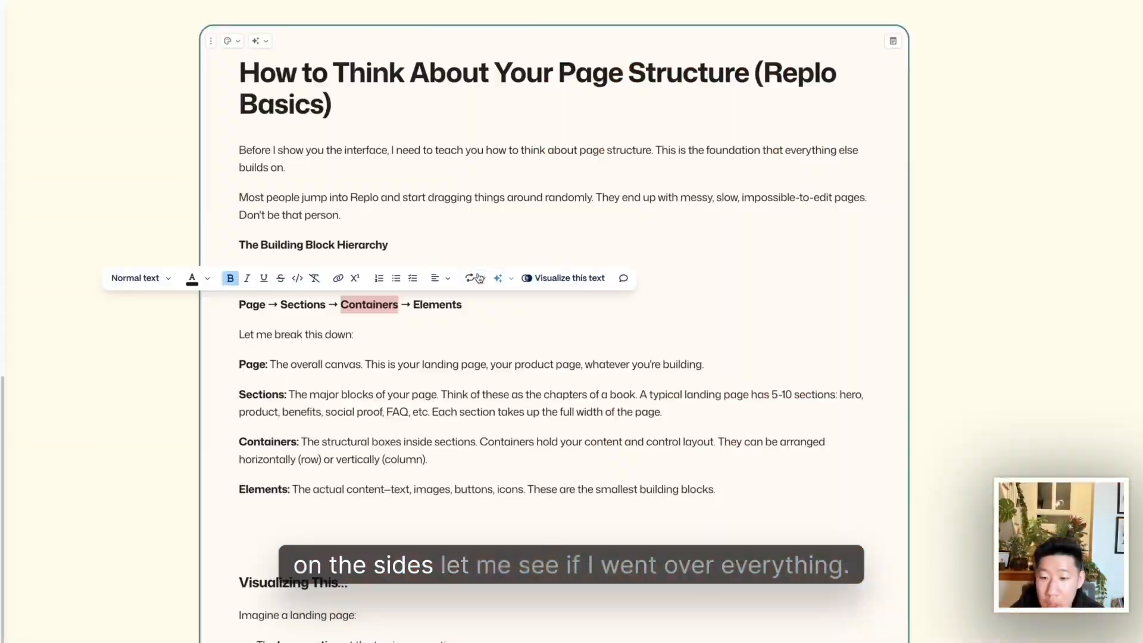
In the Replo basics notes, review the page structure example and the Main Layout section, including the Right Sidebar options
scroll(424, 325, down, 20)
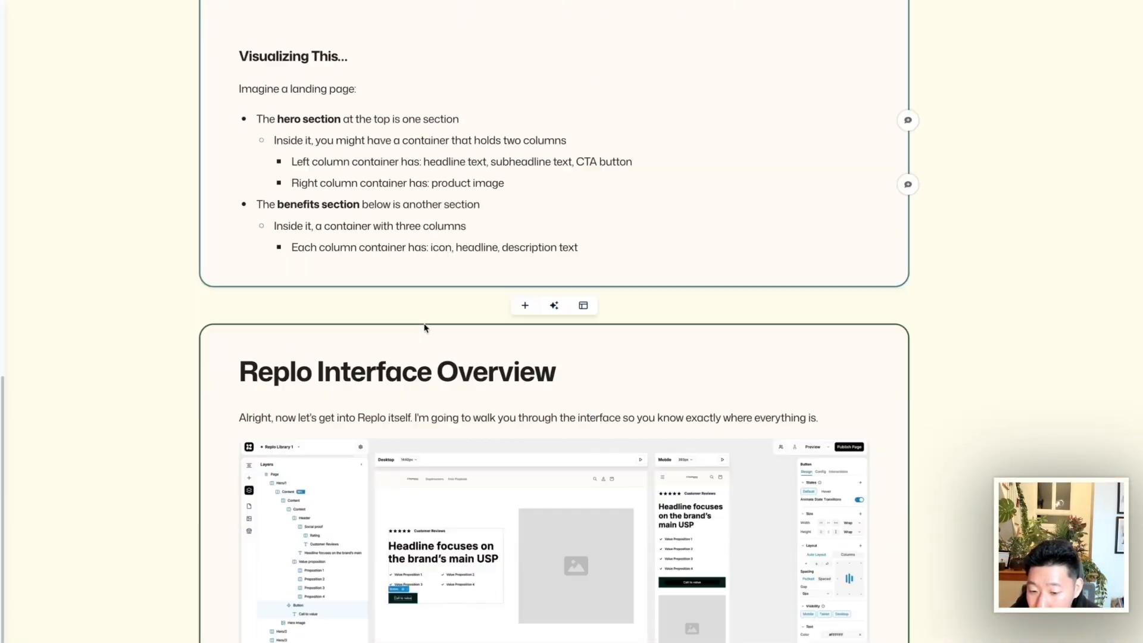
scroll(424, 325, up, 2)
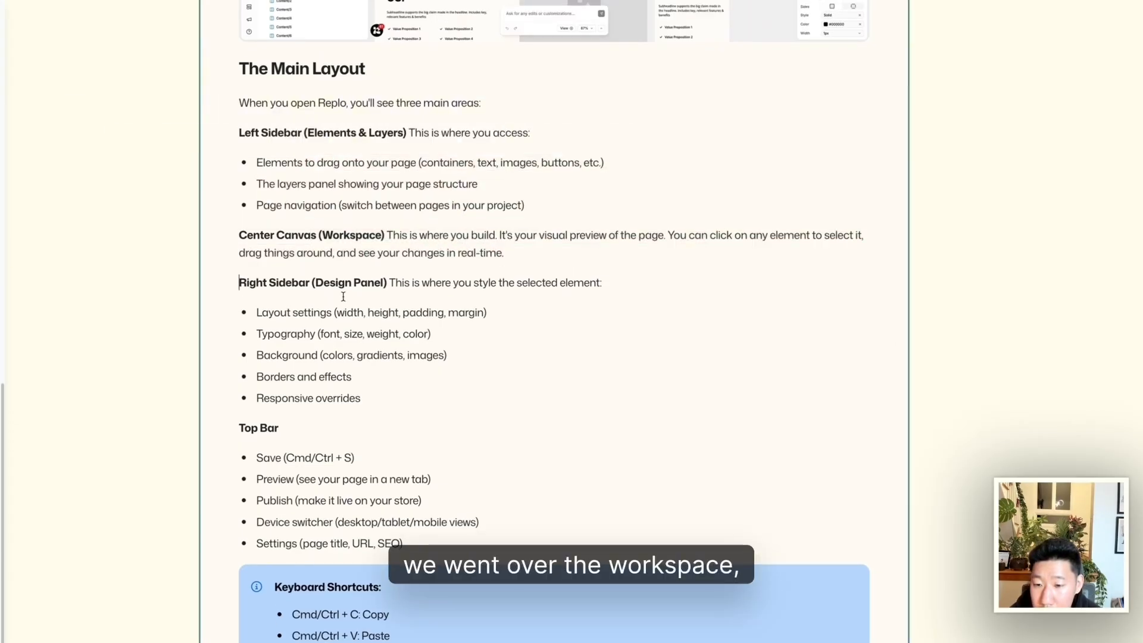
drag(268, 282, 441, 393)
click(441, 393)
scroll(441, 393, down, 15)
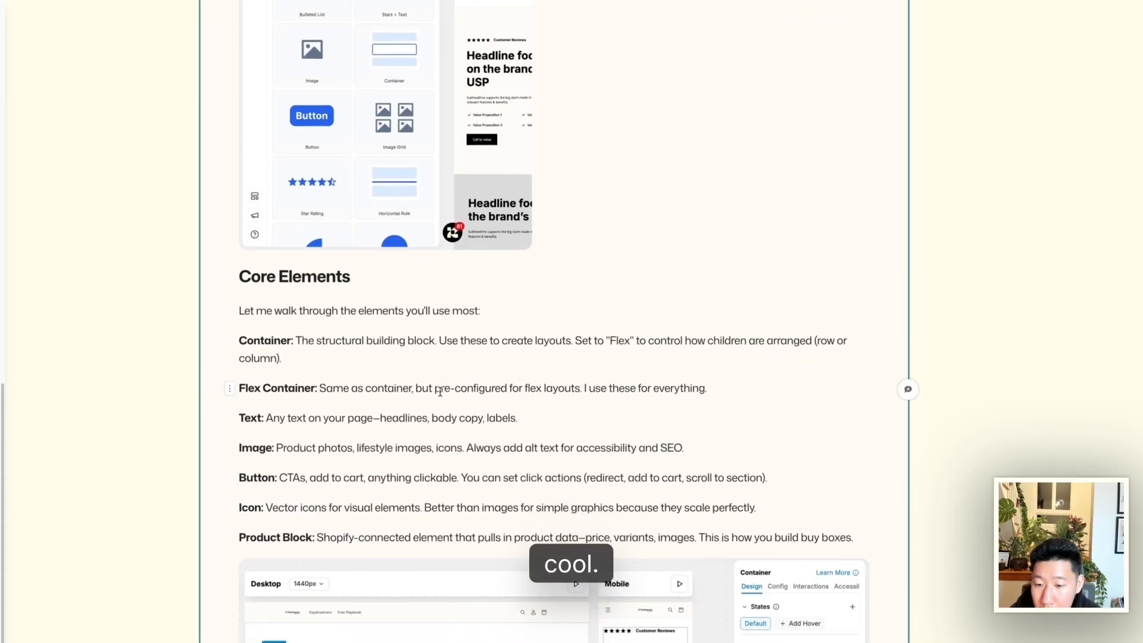
Review the Core Elements and Layout & Spacing sections of the notes, covering flex containers, flex direction and content alignment
scroll(440, 392, down, 2)
triple_click(262, 248)
click(239, 279)
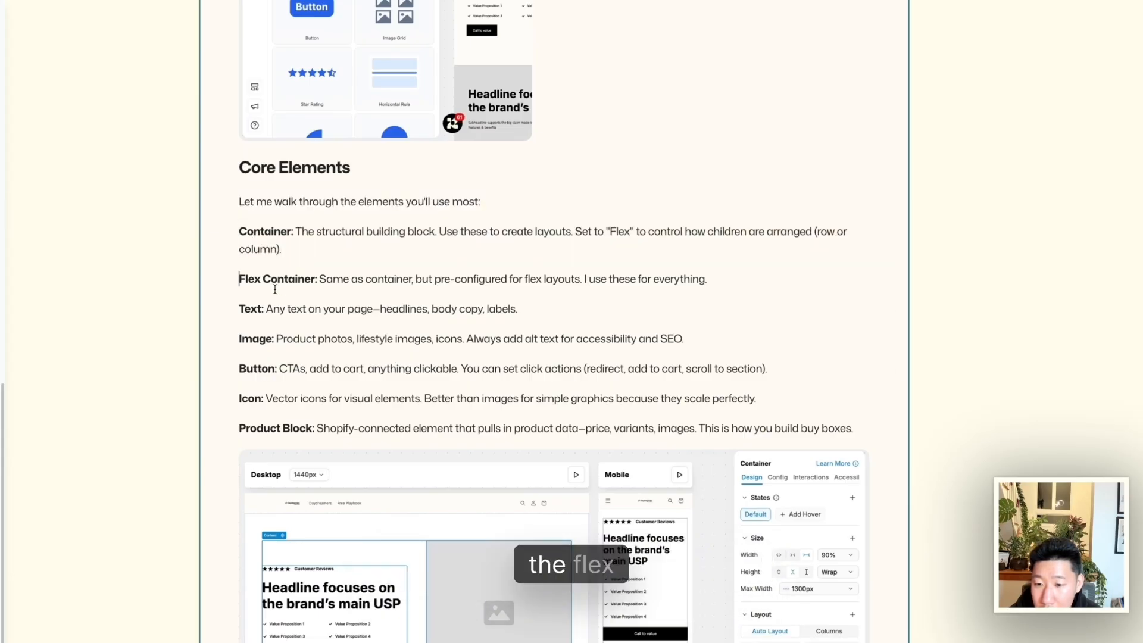
scroll(304, 333, down, 1)
scroll(304, 333, down, 10)
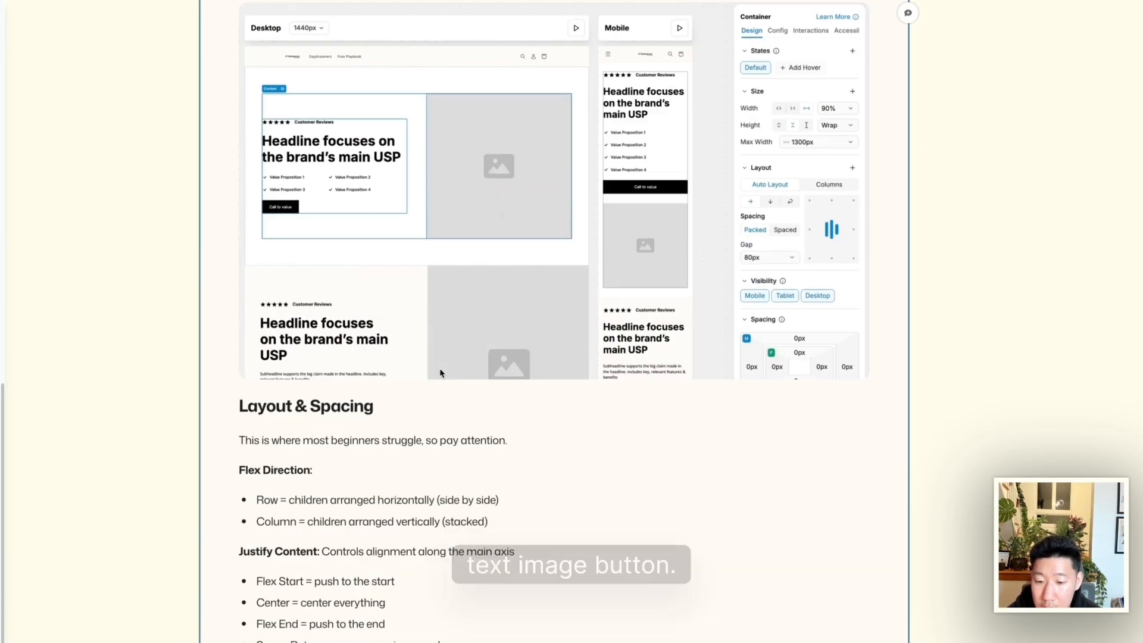
drag(247, 265, 419, 297)
click(418, 297)
scroll(383, 299, down, 16)
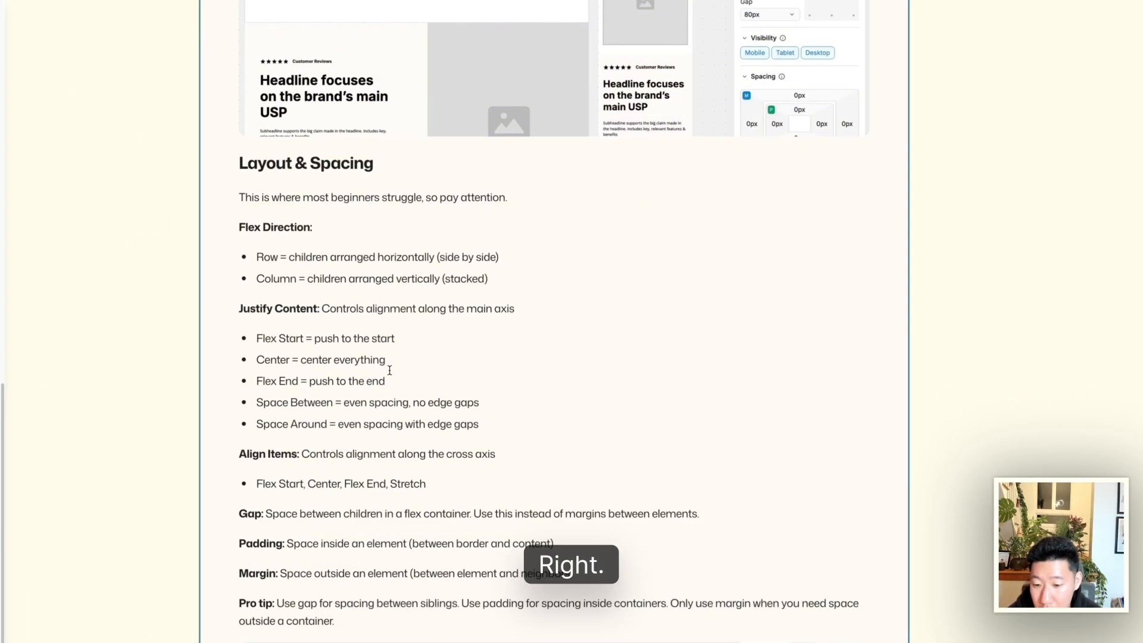
scroll(389, 370, up, 12)
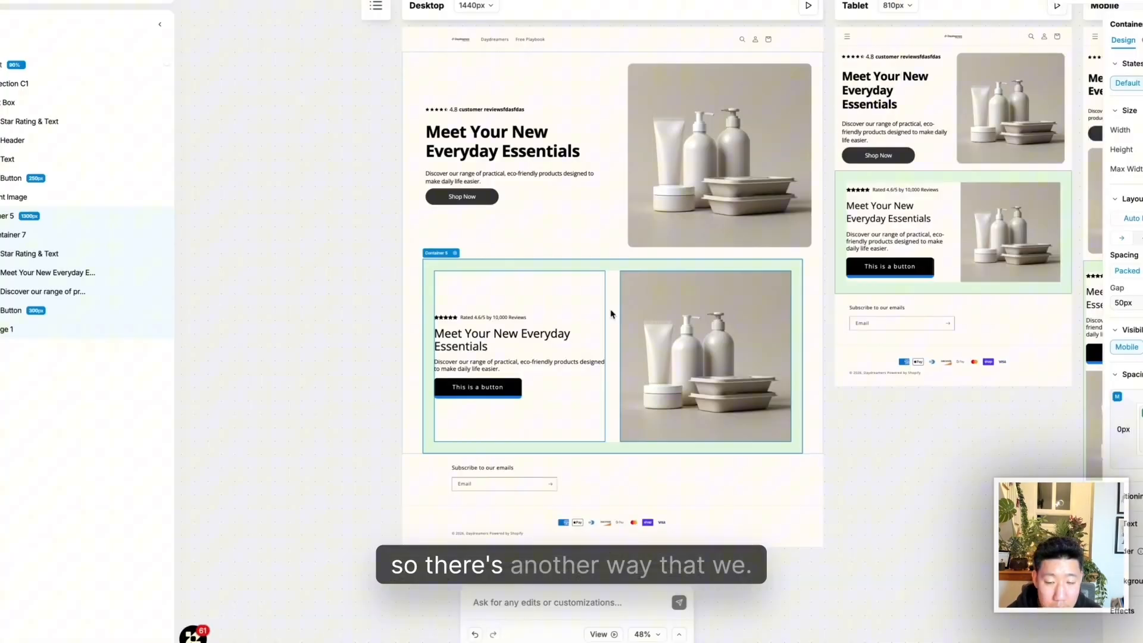
Back in the Replo editor, duplicate the product image inside Container 5 to give the container a third item
scroll(611, 315, up, 3)
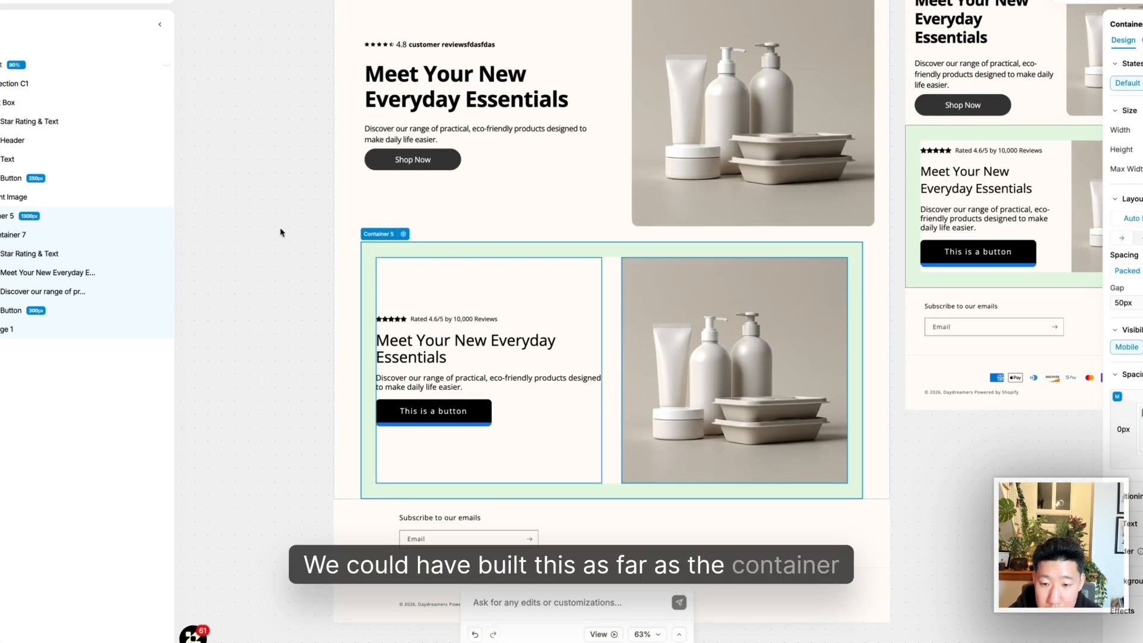
click(2, 216)
click(1, 216)
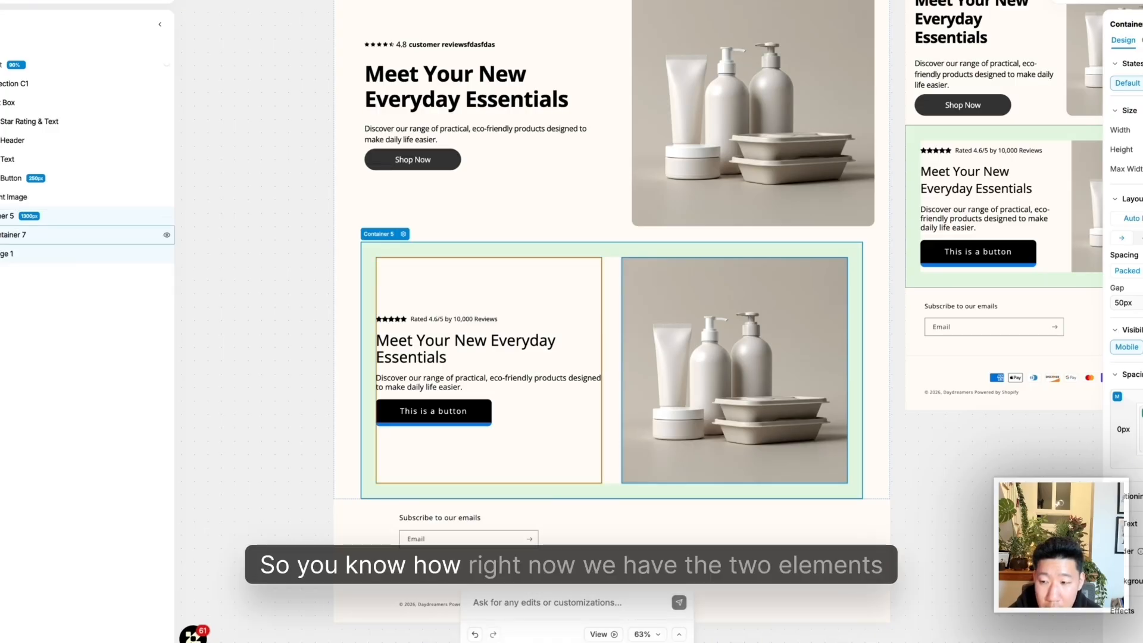
click(2, 236)
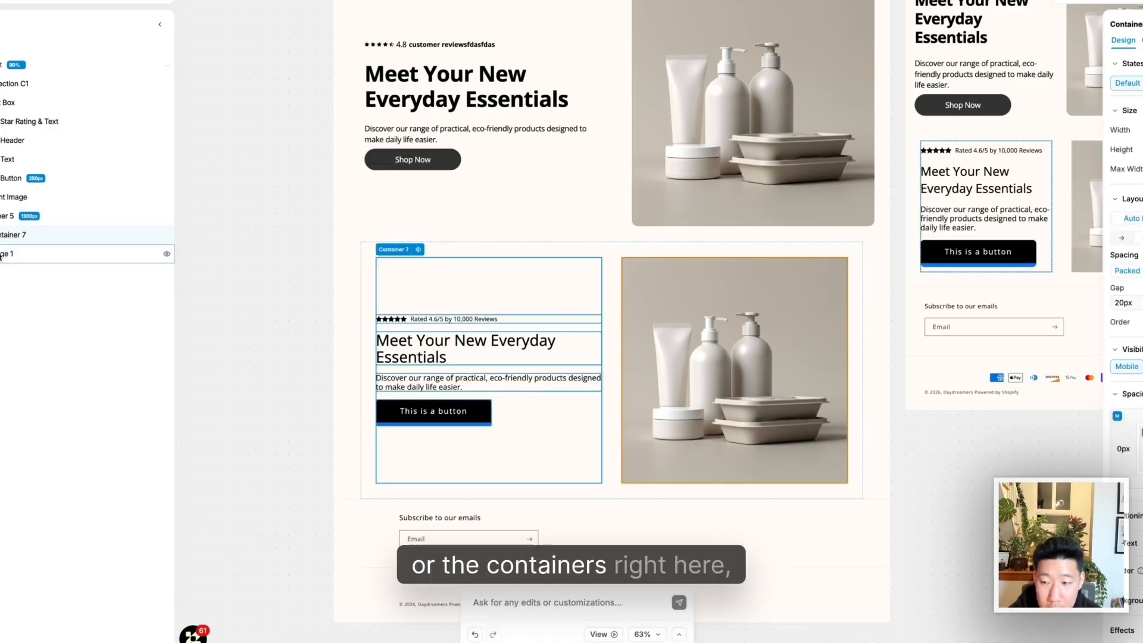
click(2, 254)
click(3, 236)
click(713, 256)
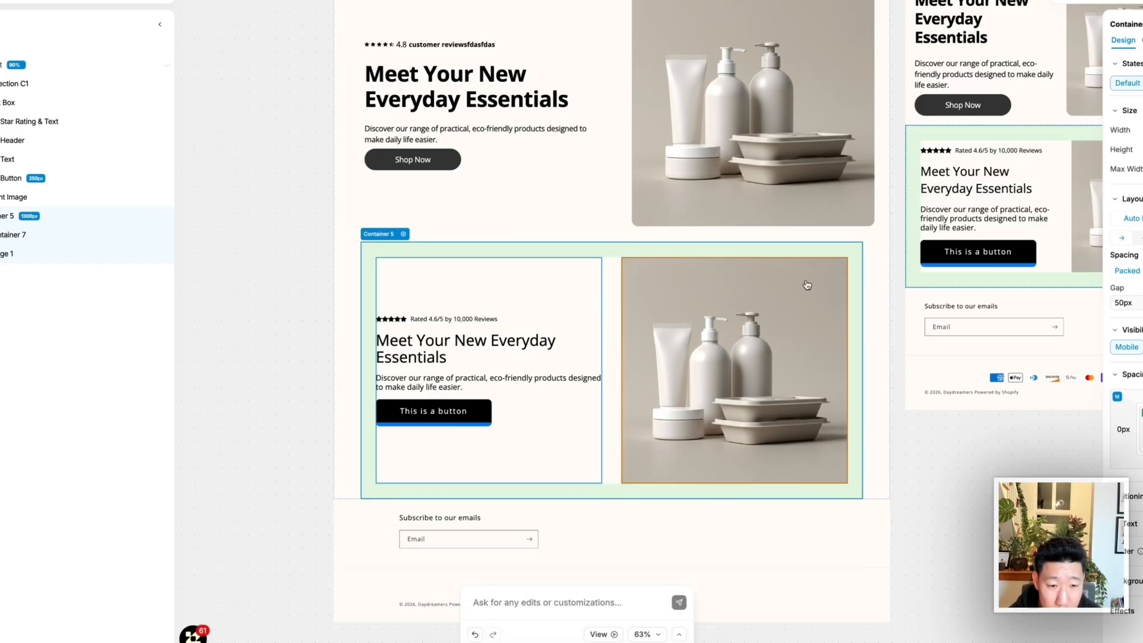
click(684, 317)
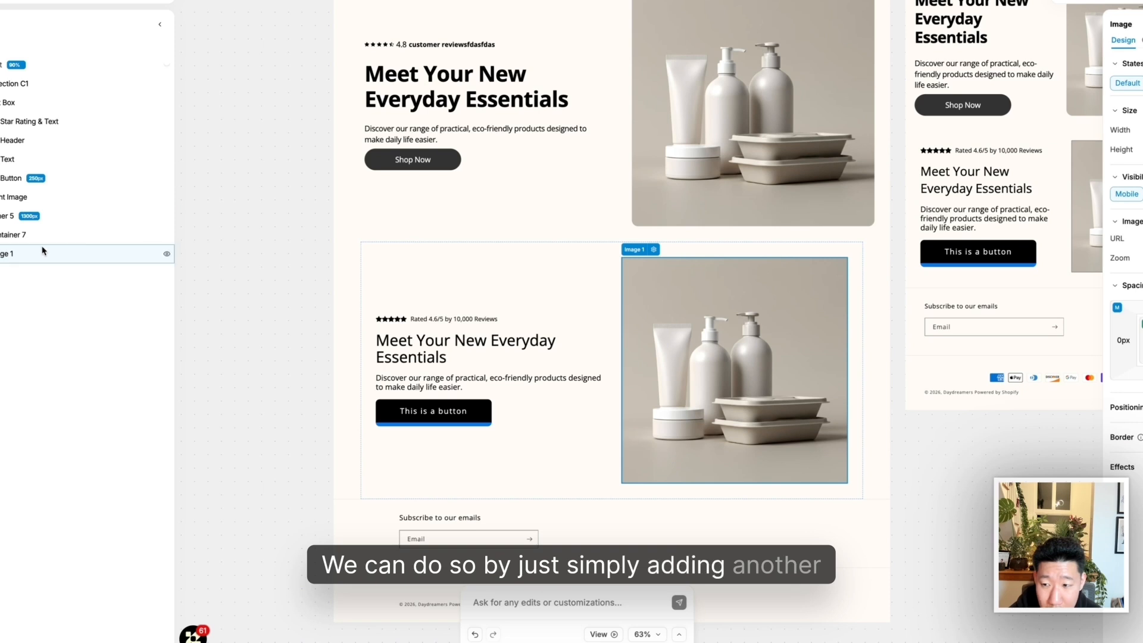
key(ctrl+d)
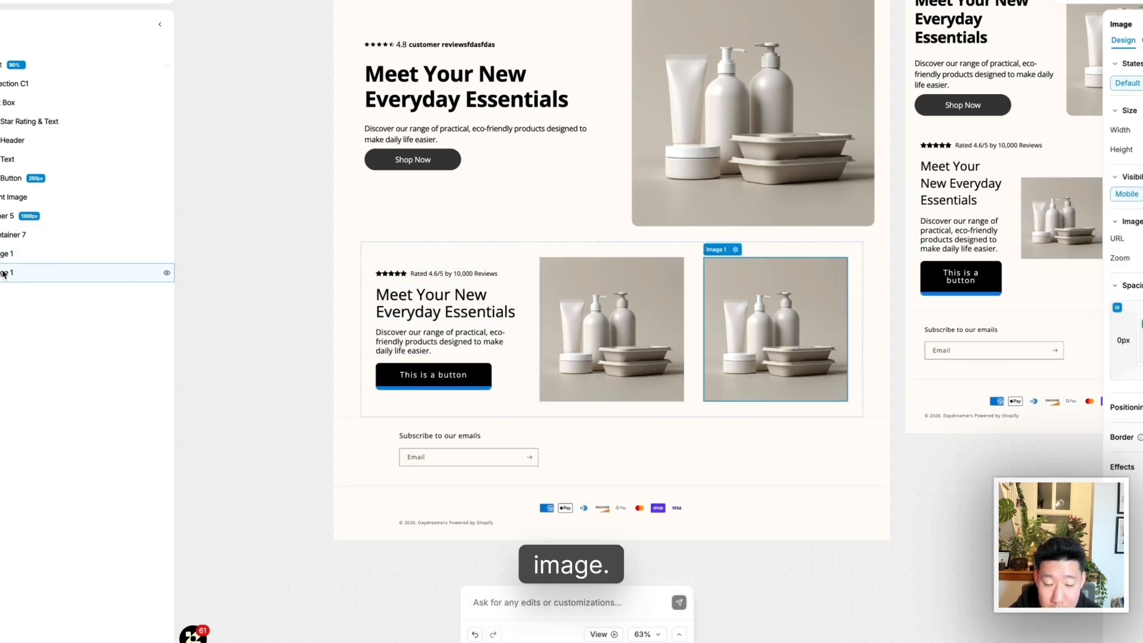
Switch Container 5's layout from Auto Layout to Columns with two equal columns
click(686, 292)
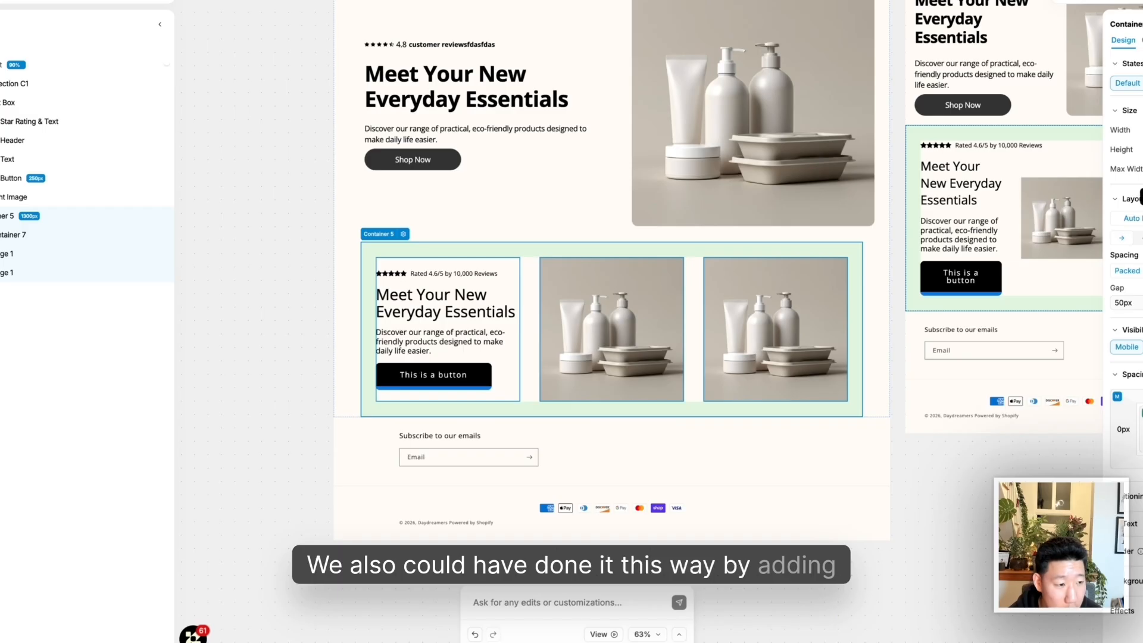
click(1142, 219)
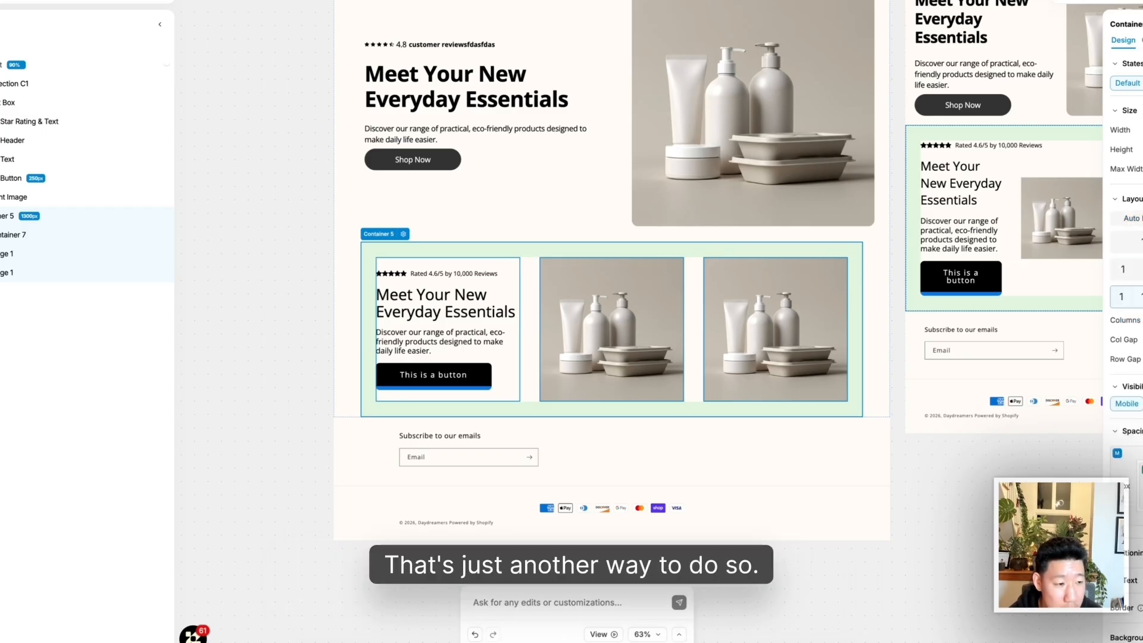
click(1142, 242)
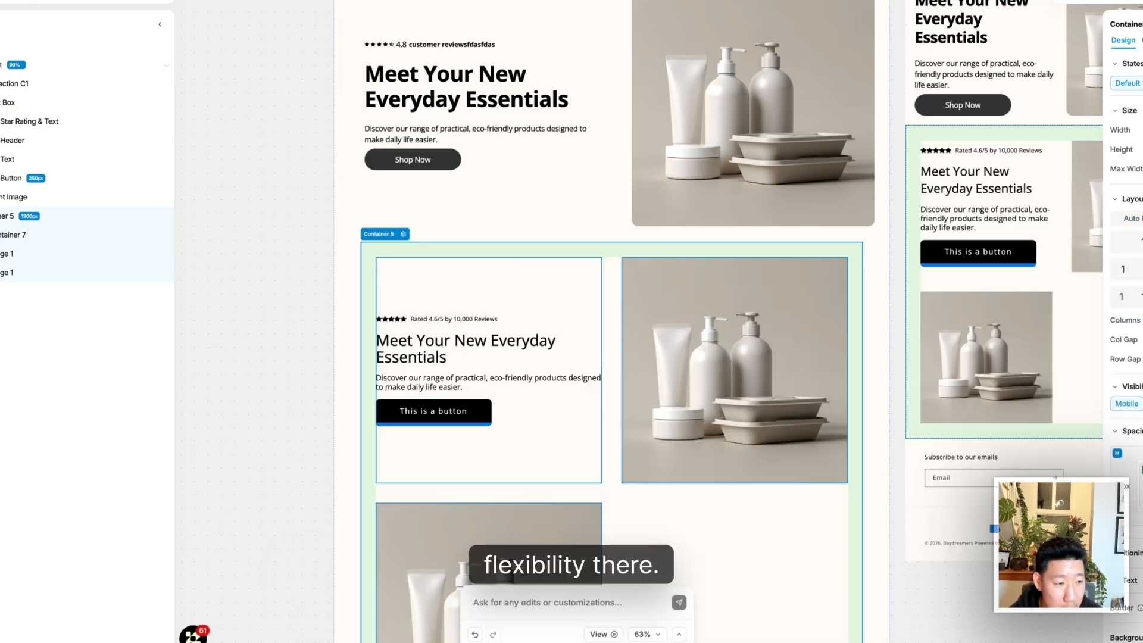
Delete the duplicated product image from Container 5 and check the section in the tablet and mobile views
scroll(679, 373, down, 5)
click(577, 360)
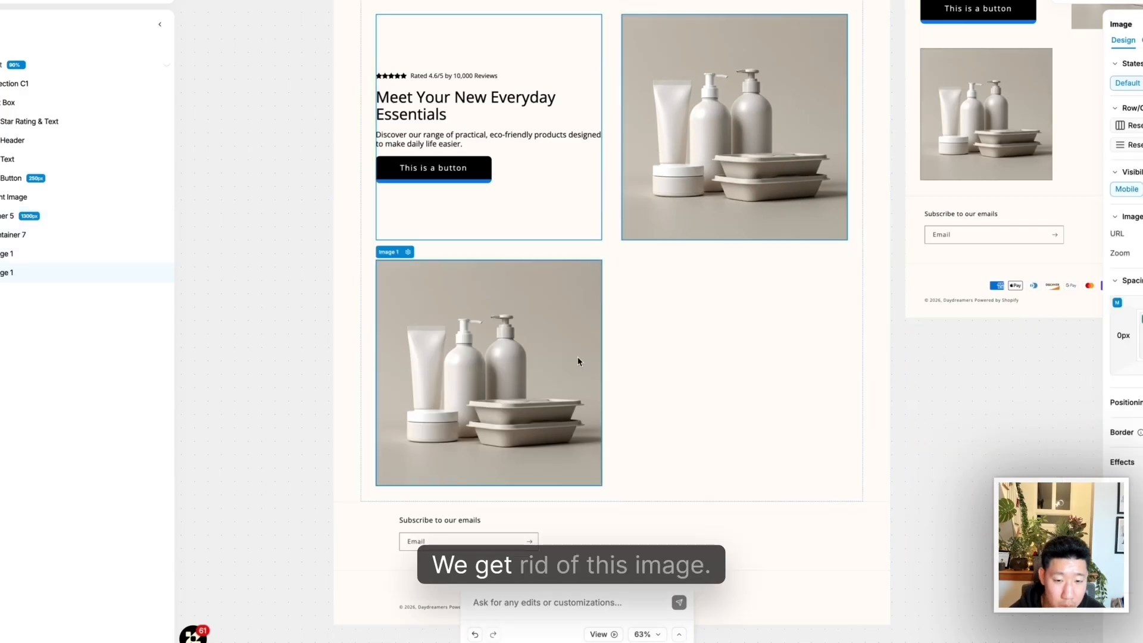
key(Delete)
scroll(735, 298, up, 3)
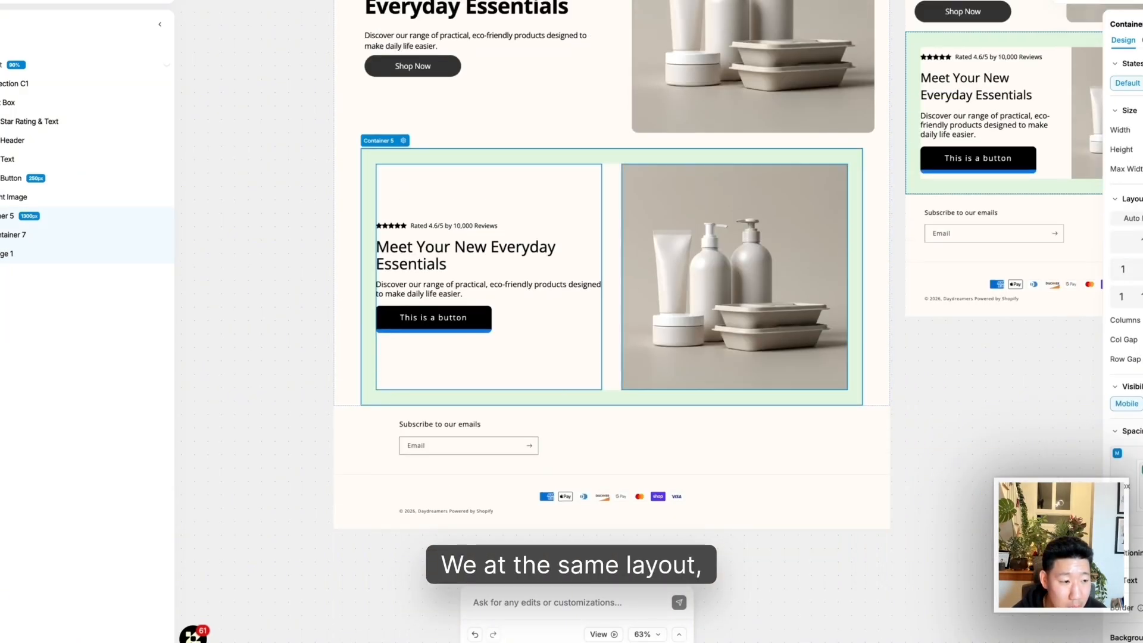
scroll(915, 276, right, 10)
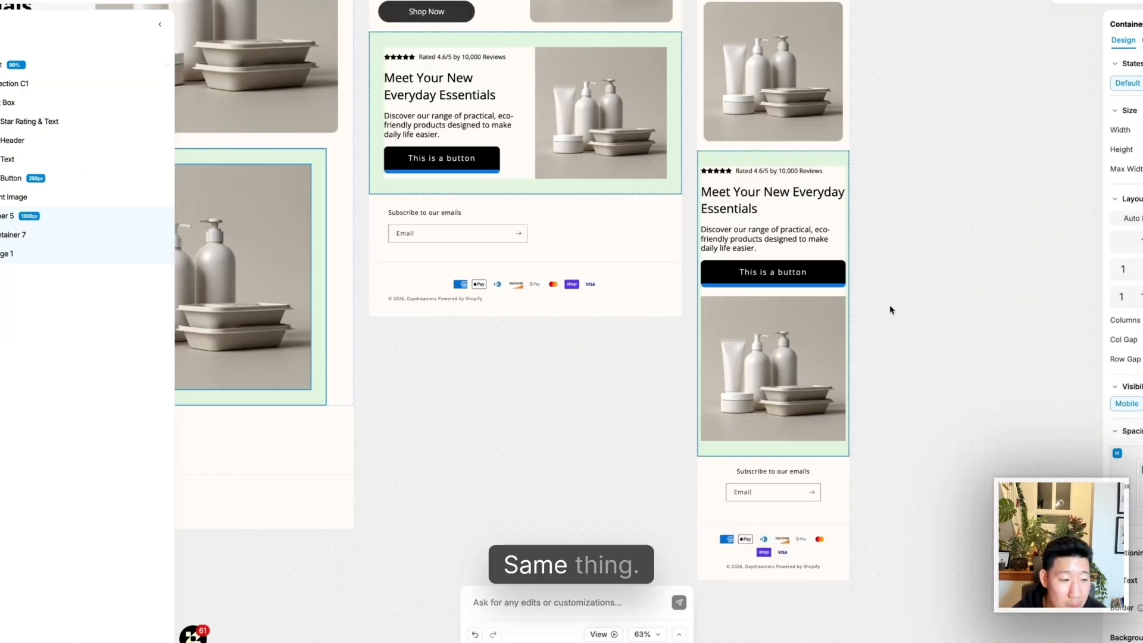
Switch Container 5's layout from Columns back to a horizontal Auto Layout
click(1124, 219)
click(1142, 219)
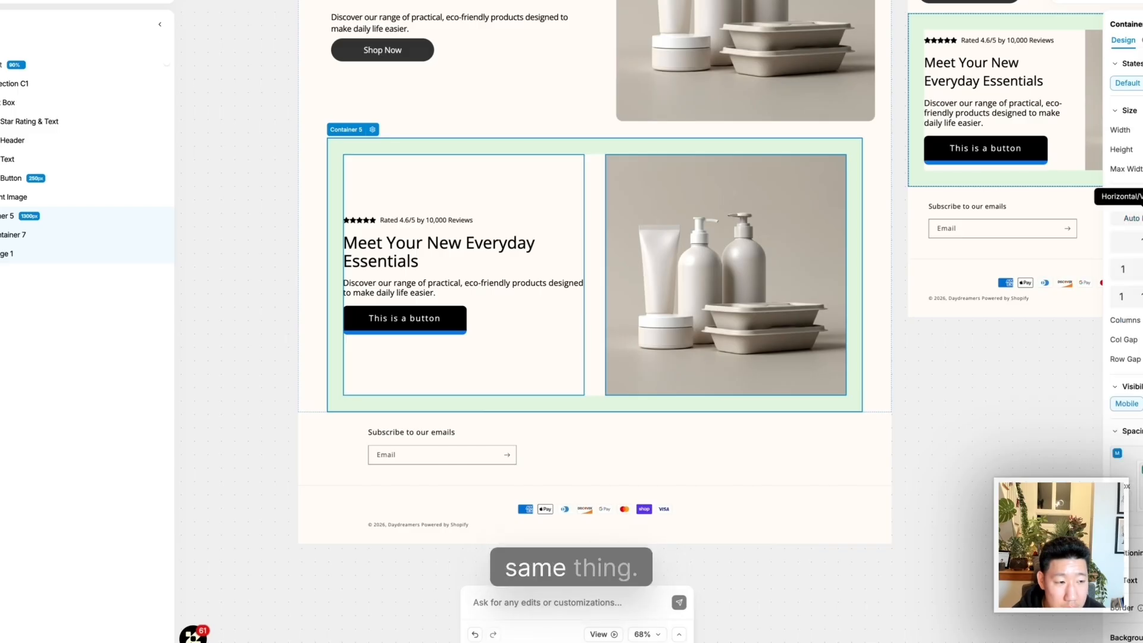
click(1141, 219)
scroll(476, 314, up, 2)
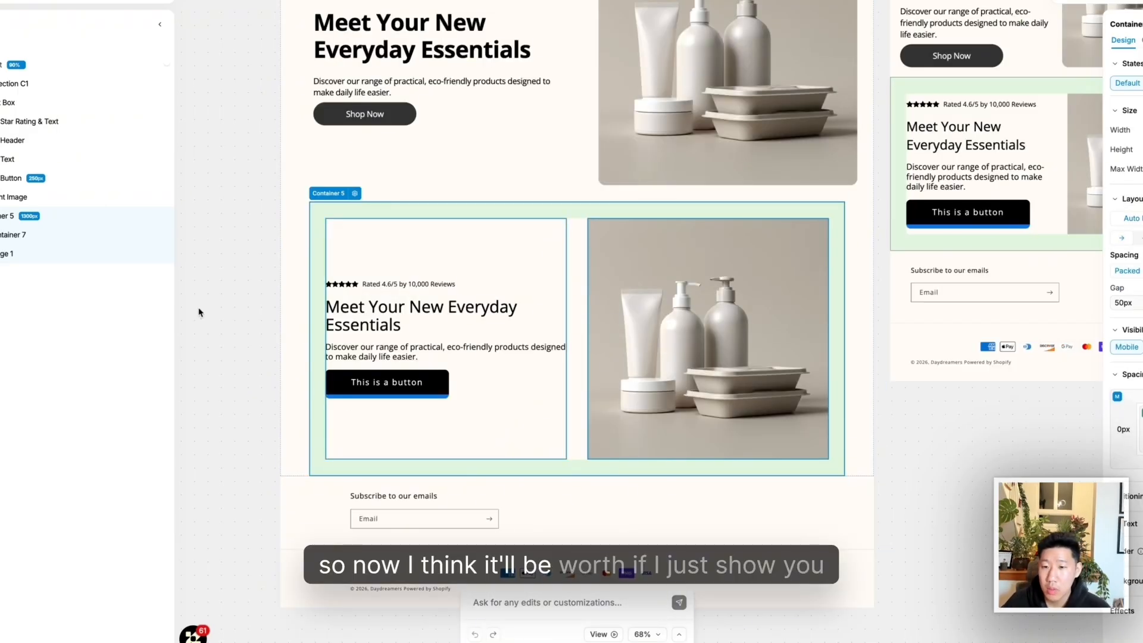
Delete the original hero section above Container 5, keeping only the rebuilt version on the page
scroll(373, 229, up, 1)
click(548, 210)
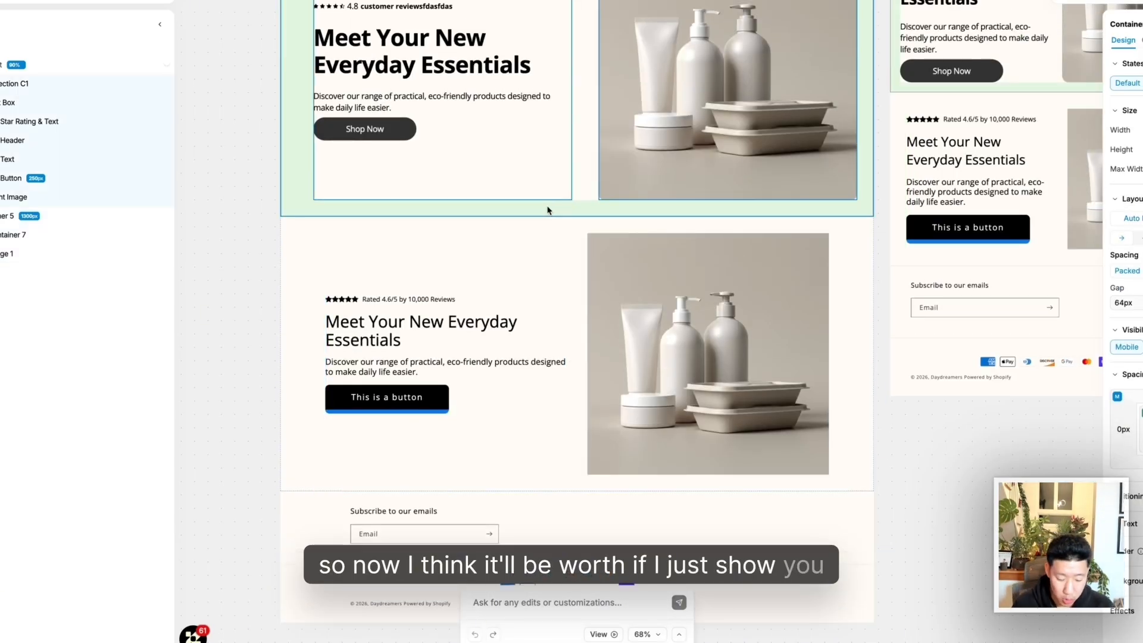
key(Delete)
scroll(500, 250, up, 2)
click(456, 253)
scroll(319, 308, up, 1)
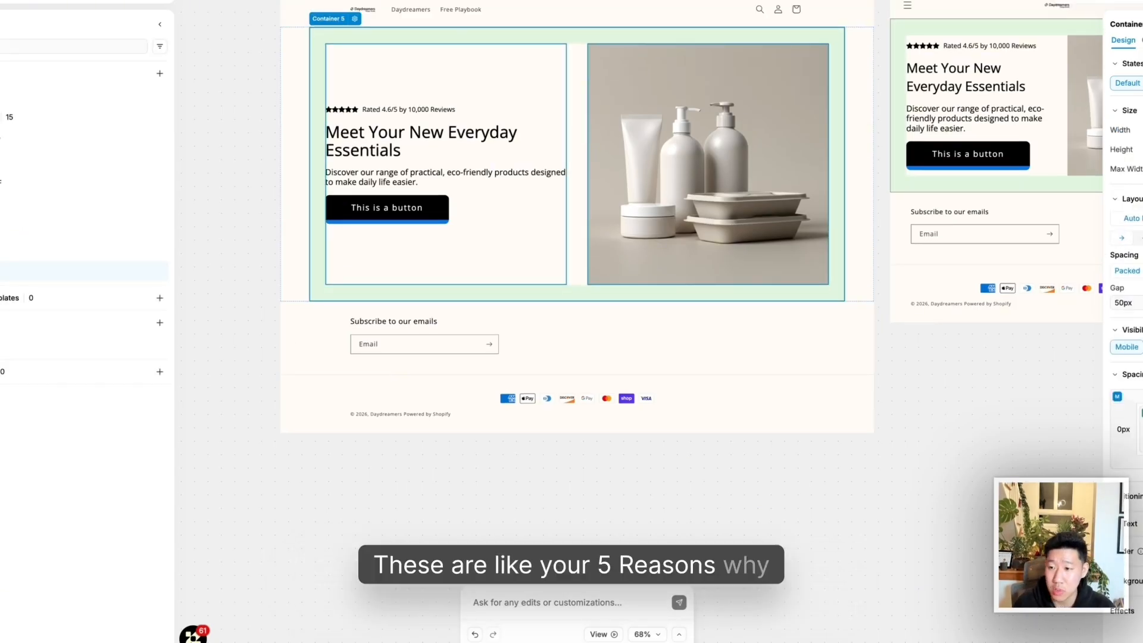
click(252, 169)
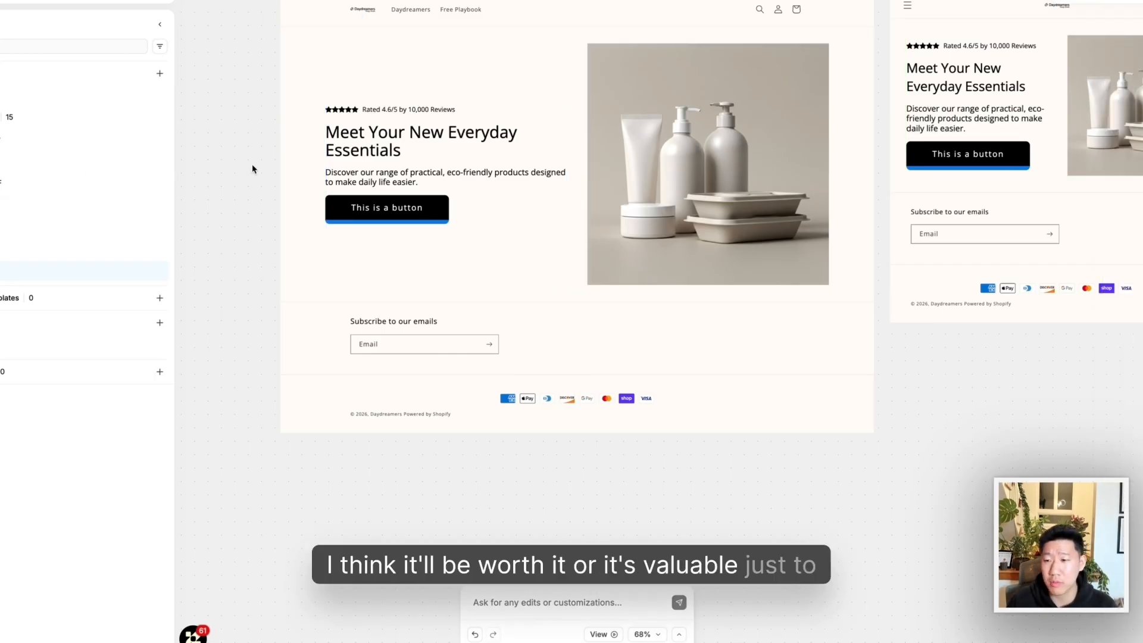
Add the hero template with the Swashbuckling Tale headline on the left and image on the right below the rebuilt hero
click(306, 100)
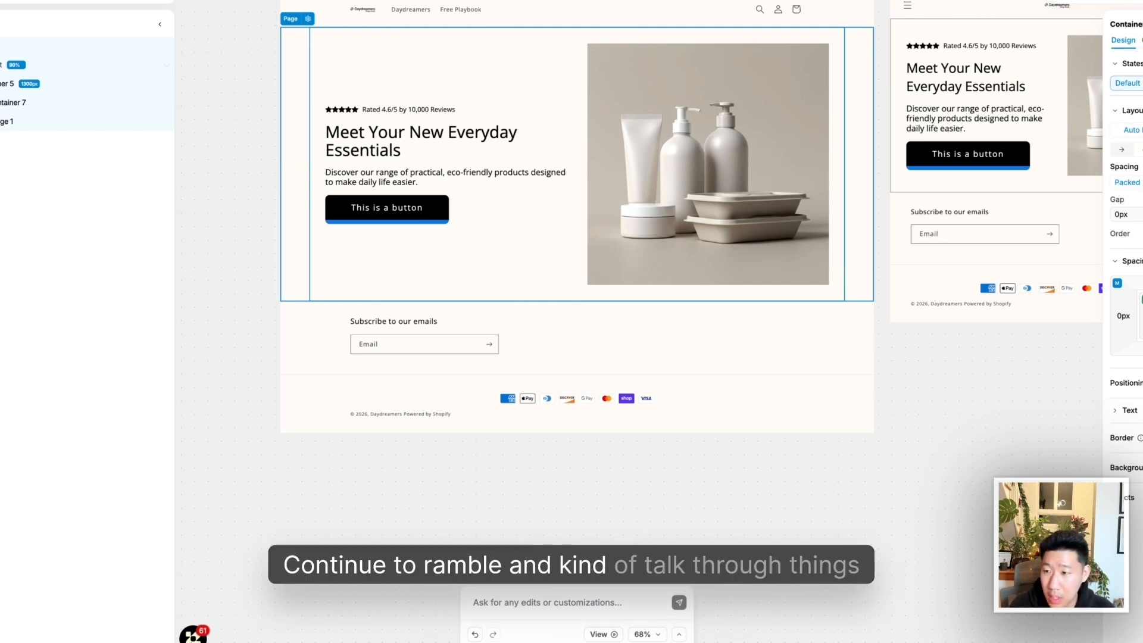
click(0, 42)
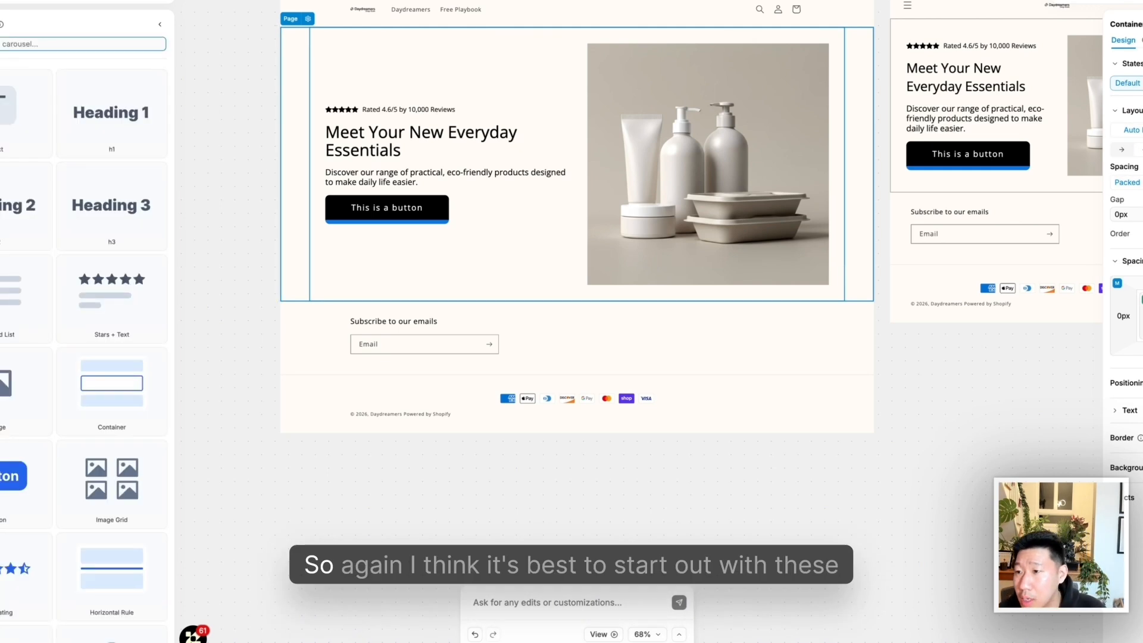
click(0, 71)
mouse_move(24, 166)
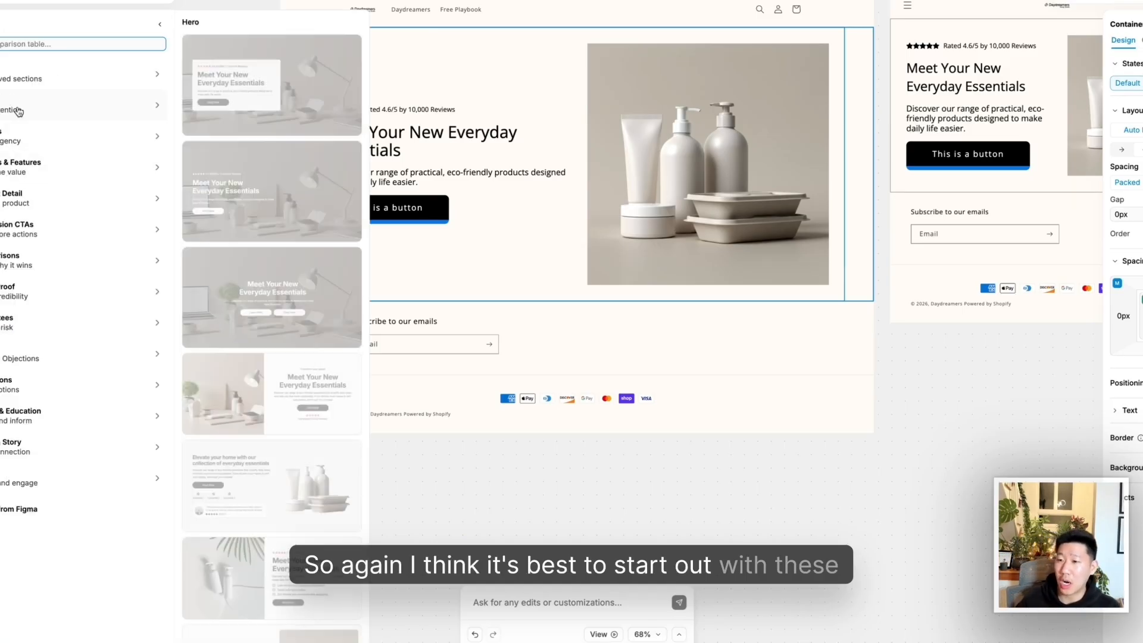
scroll(266, 208, down, 3)
scroll(266, 208, down, 10)
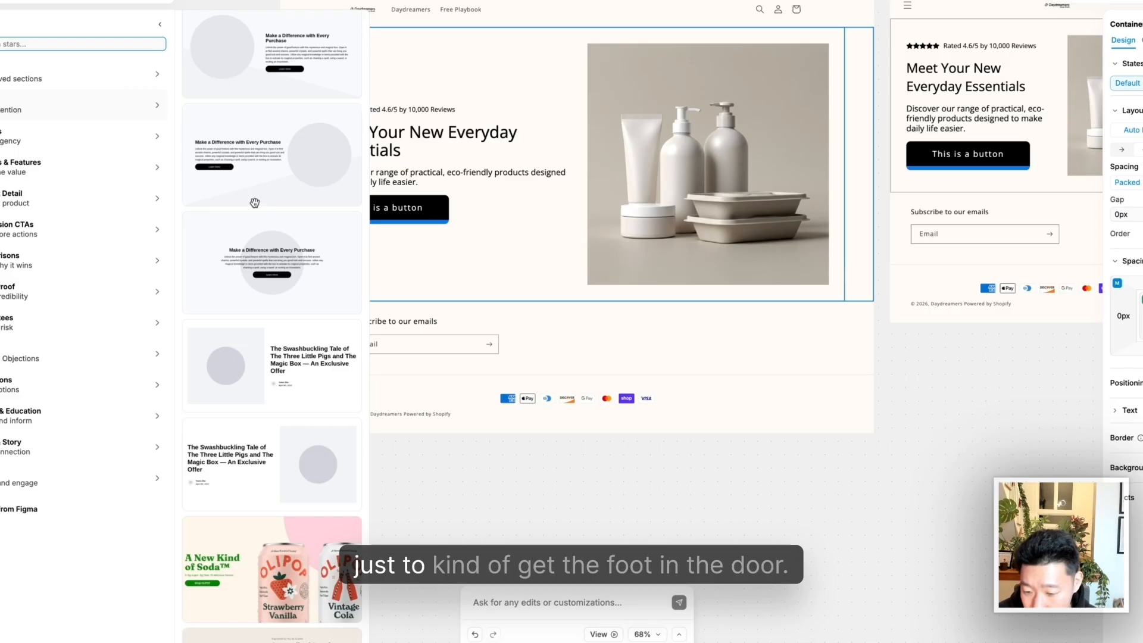
drag(287, 468, 486, 318)
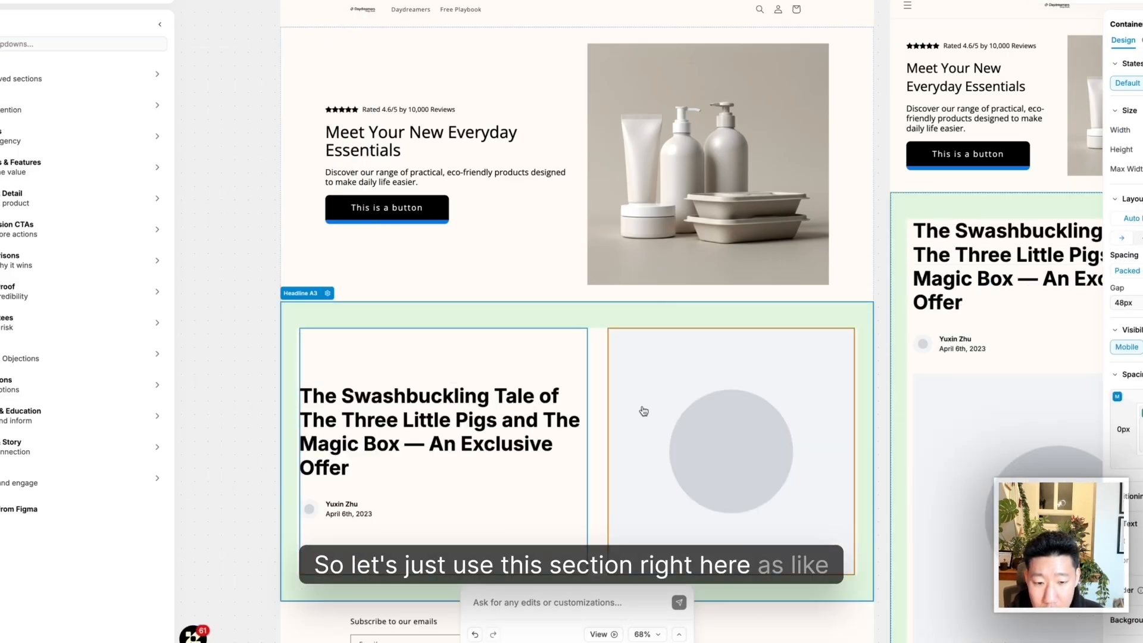
Replace the new section's headline with "5 Reasons Why Replo is the Best Shopify Page Builder to Scale Your Ecommerce Brand"
scroll(439, 369, down, 4)
click(420, 226)
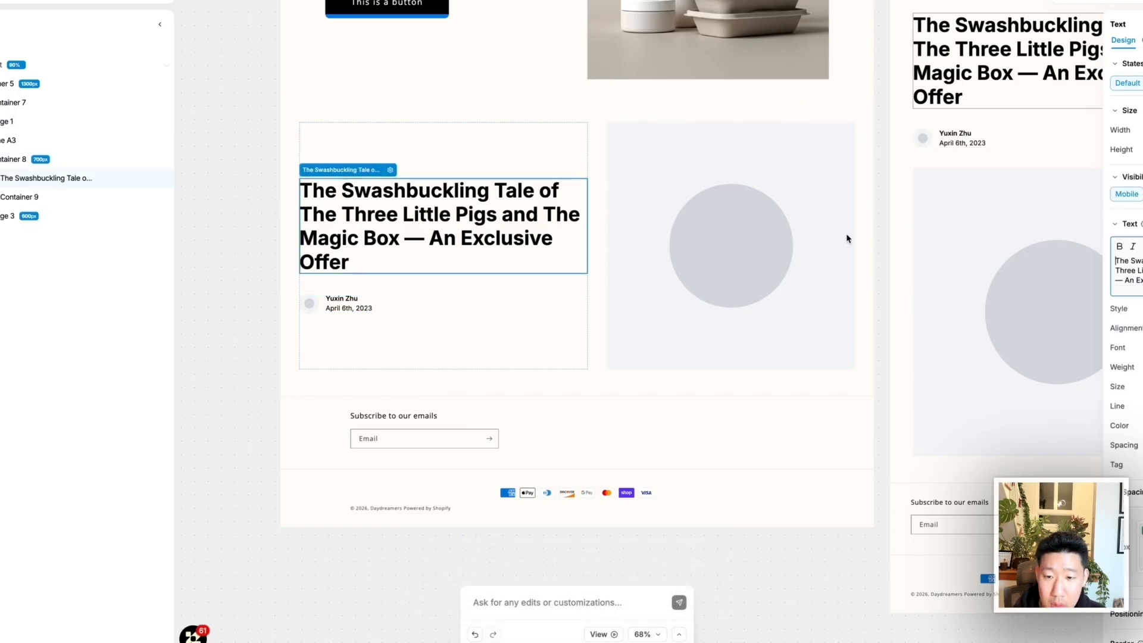
text(5 Reasons W)
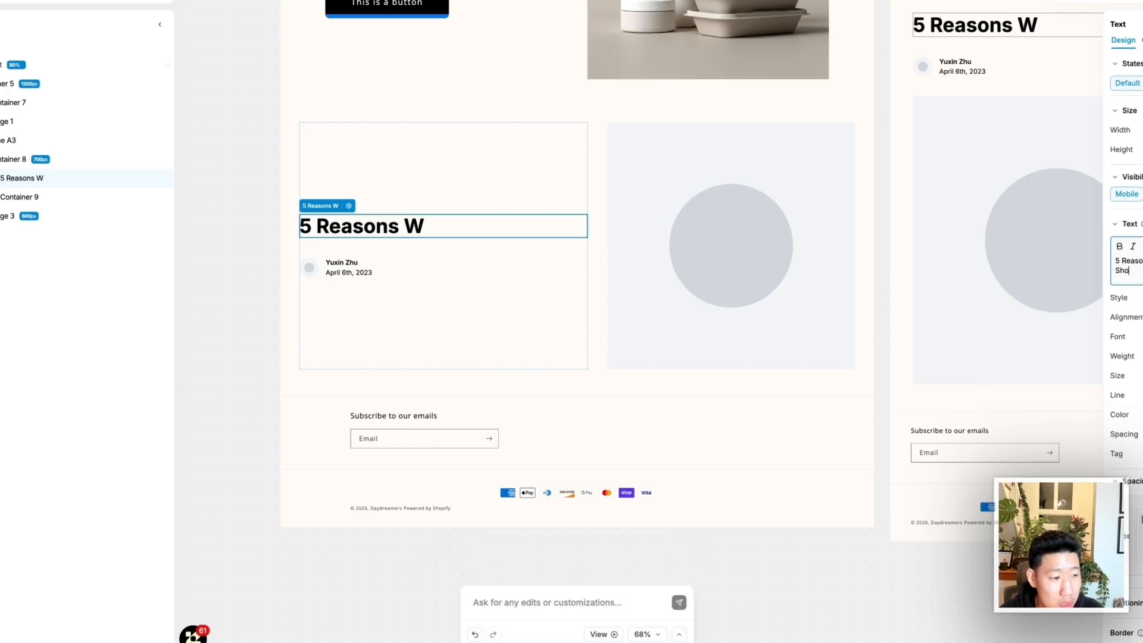
text(hy Replo is the Best Shopify)
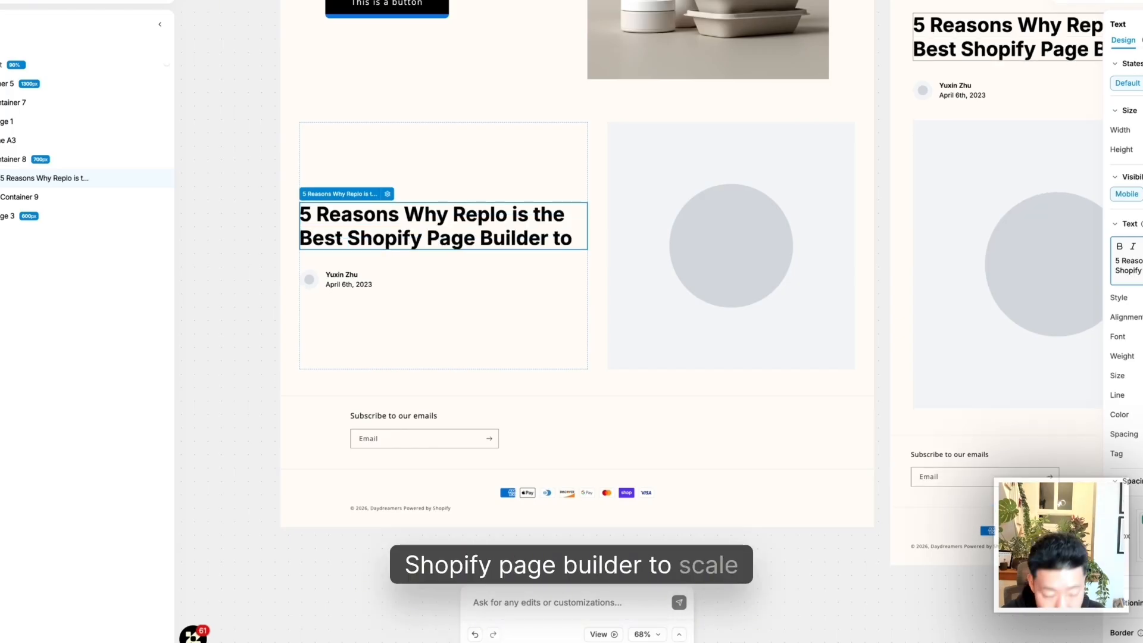
text( Page Builder to Scale Your Ec)
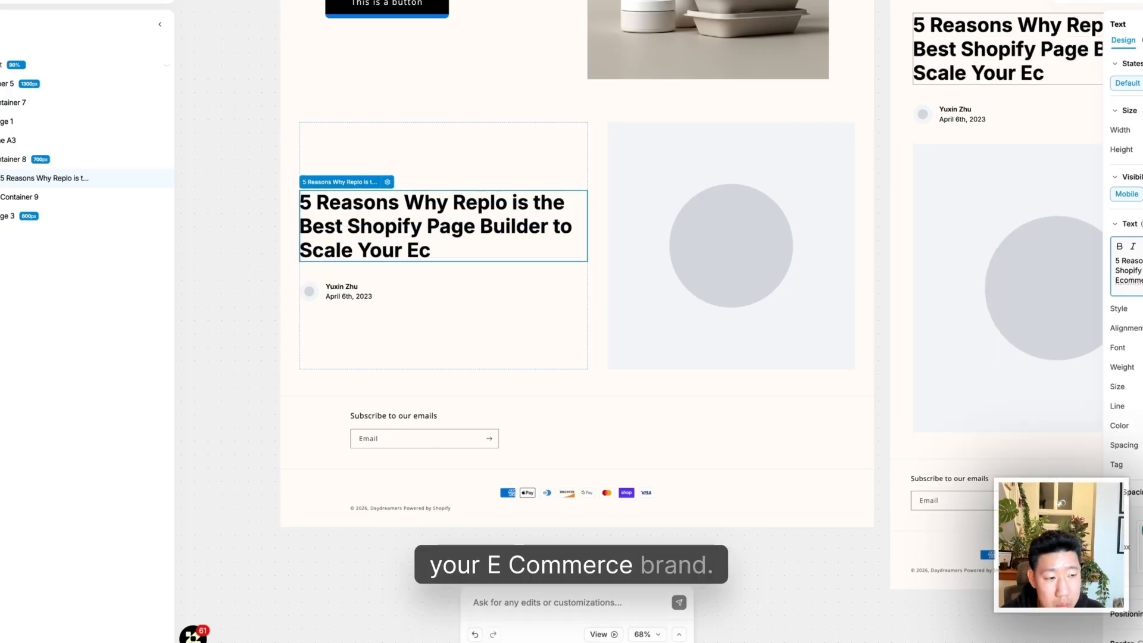
text(ommerce Brand)
right_click(1142, 271)
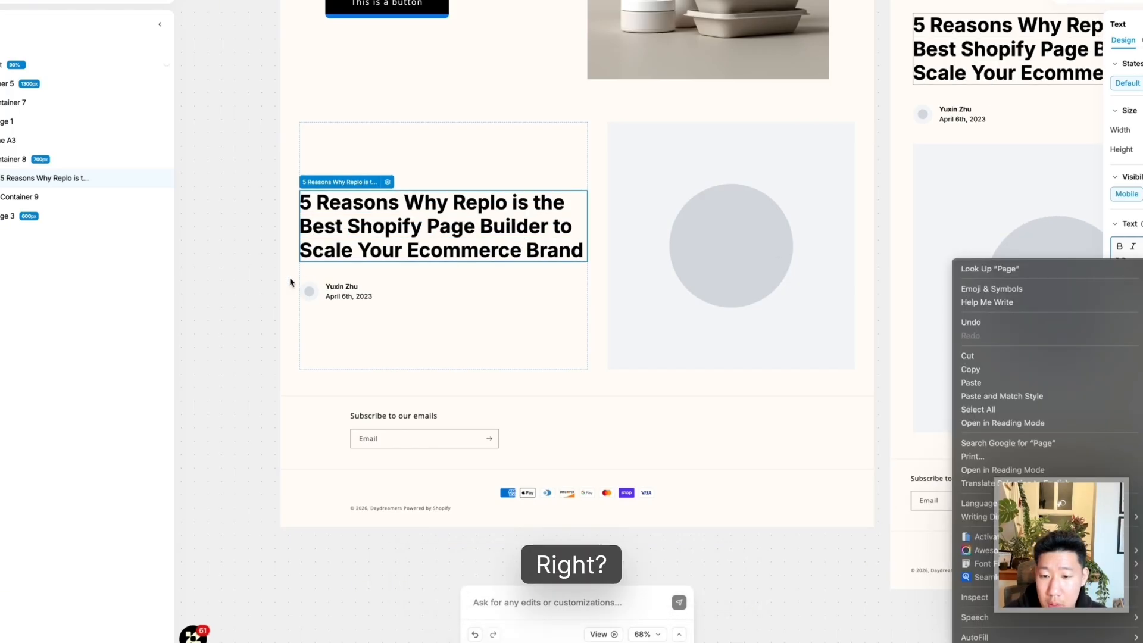
click(290, 282)
scroll(473, 273, up, 1)
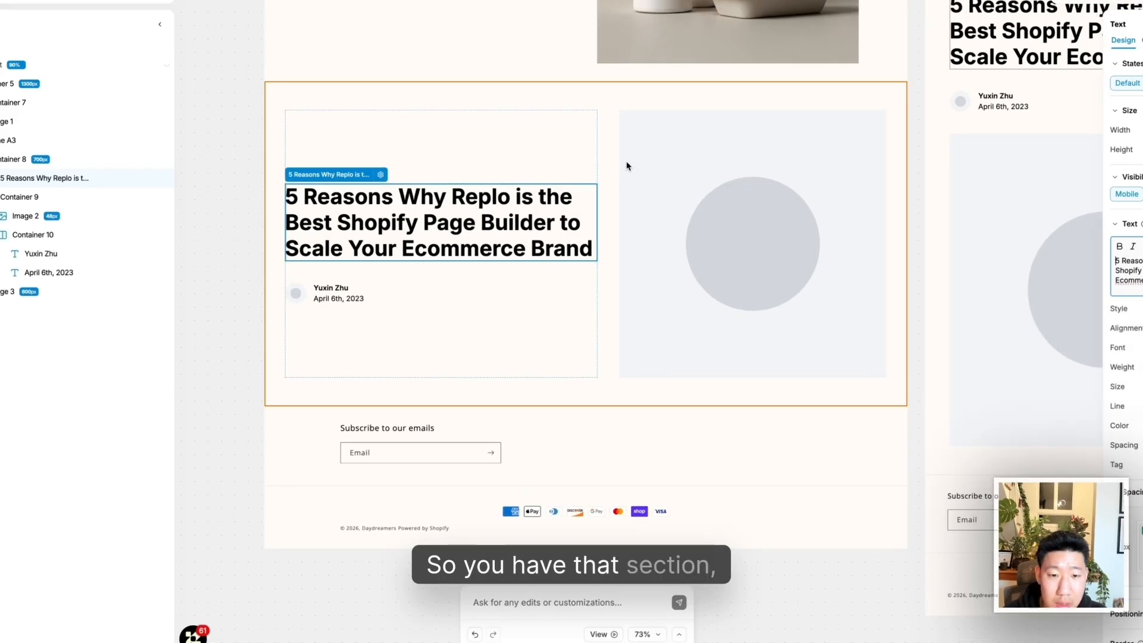
Set the "5 Reasons" headline's font to Open Sans, make it bold and increase its line height
click(621, 167)
click(394, 213)
scroll(384, 199, right, 2)
scroll(384, 199, left, 1)
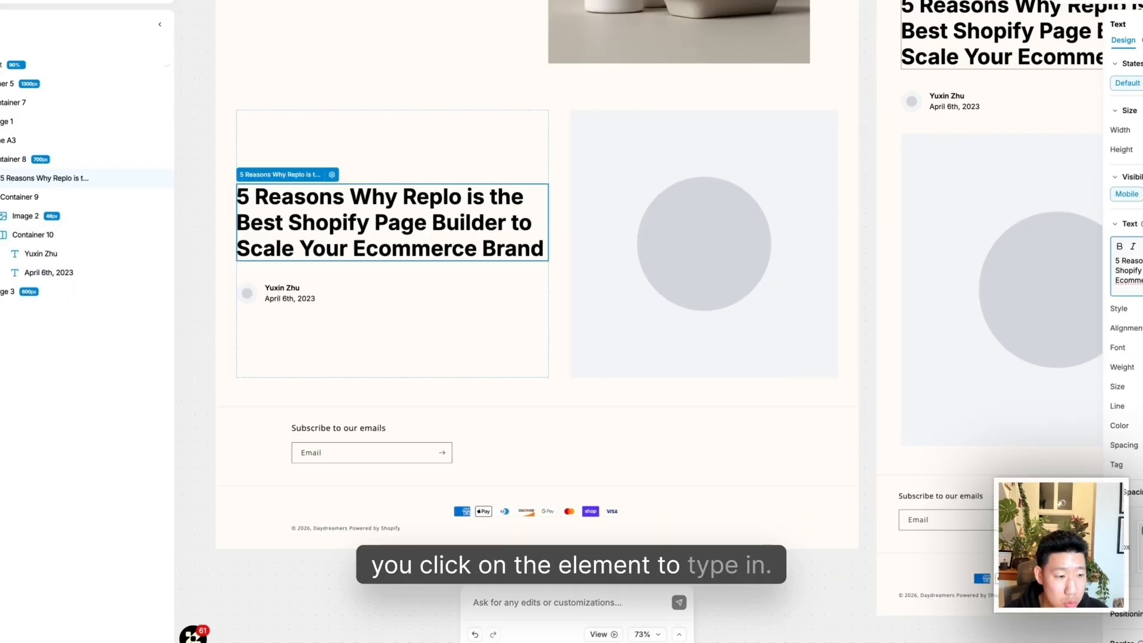
click(1141, 348)
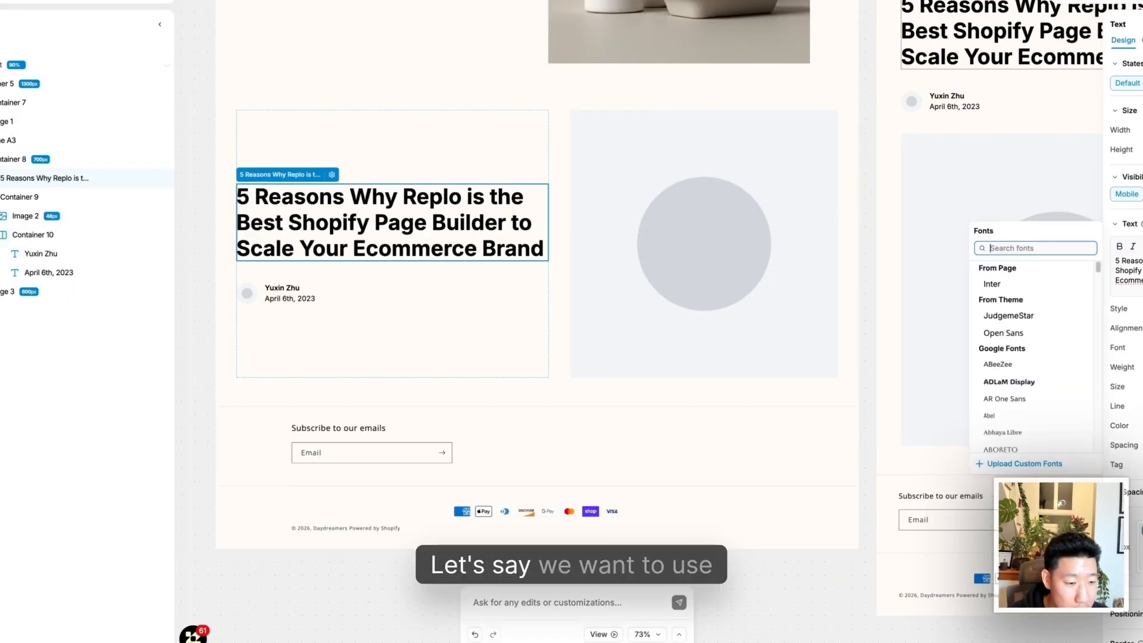
click(1017, 333)
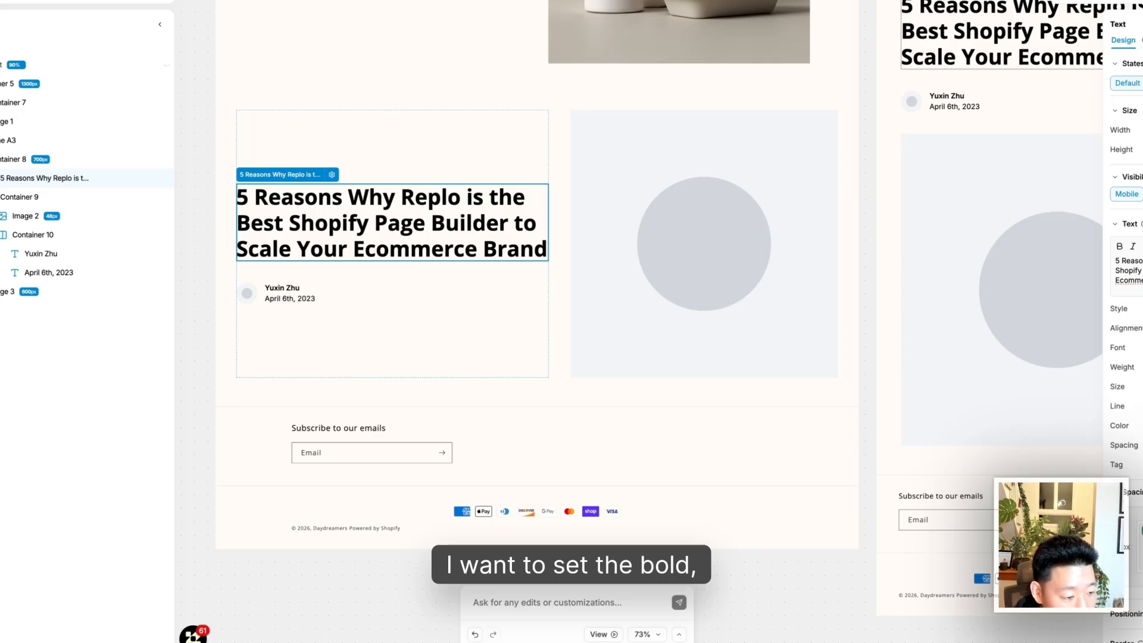
key(Return)
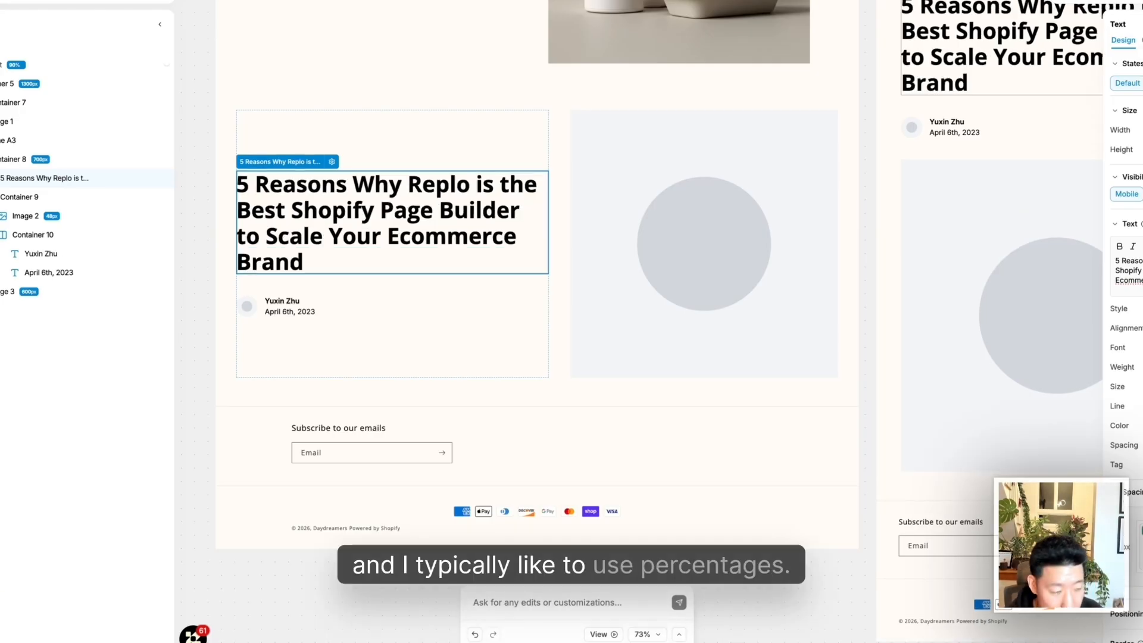
key(Return)
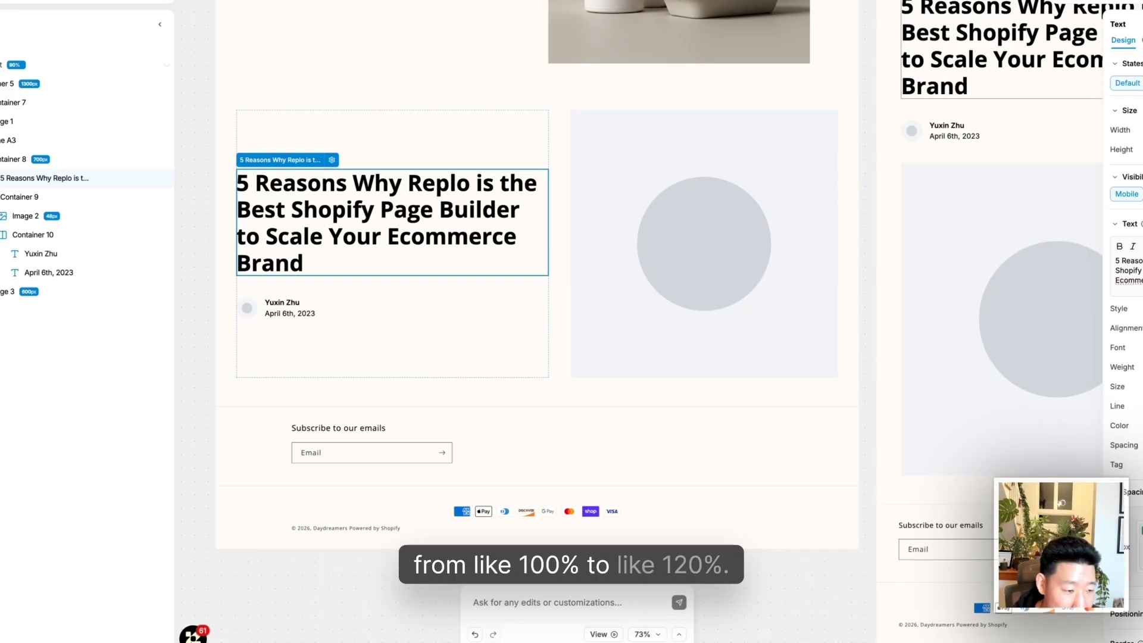
Set the author name and date below the headline to Open Sans, and replace them with the new author's full name and "January 31th, 2026"
click(280, 304)
click(280, 304)
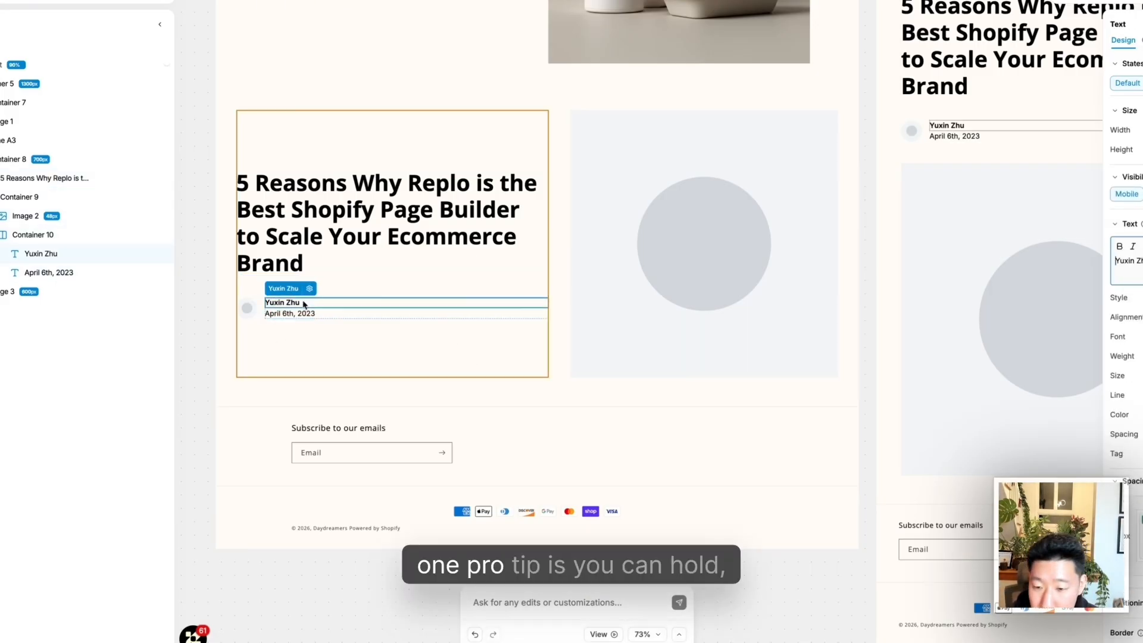
shift+click(283, 315)
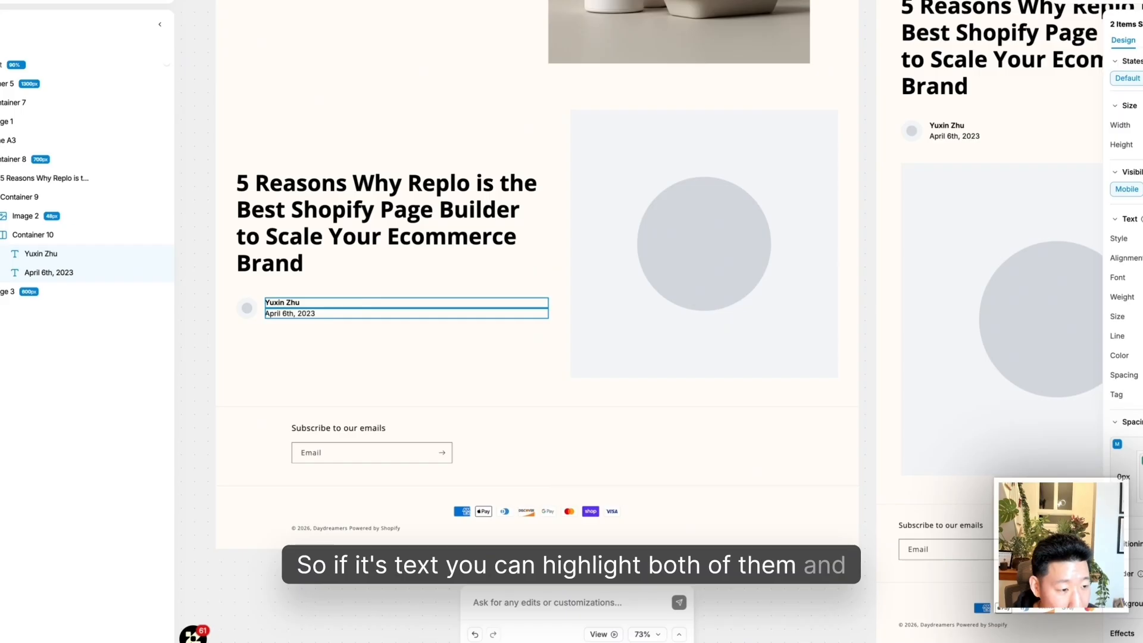
click(1142, 277)
click(1021, 239)
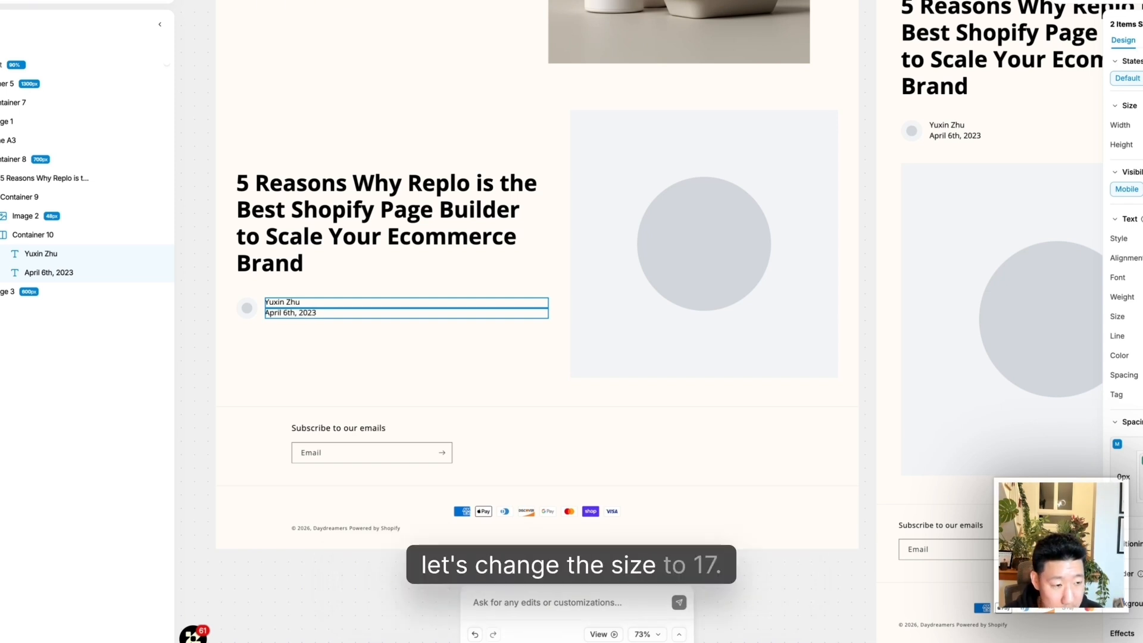
click(428, 245)
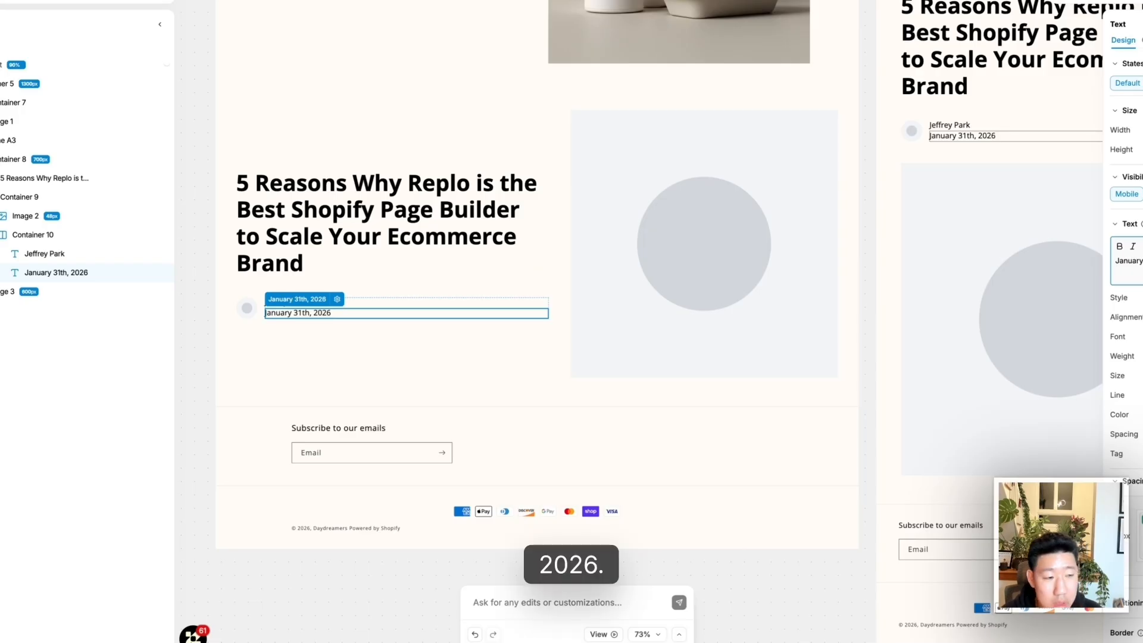
Replace the author's placeholder avatar with the gemini_generated asset of the man in a blue shirt holding a red bottle
click(258, 307)
double_click(255, 307)
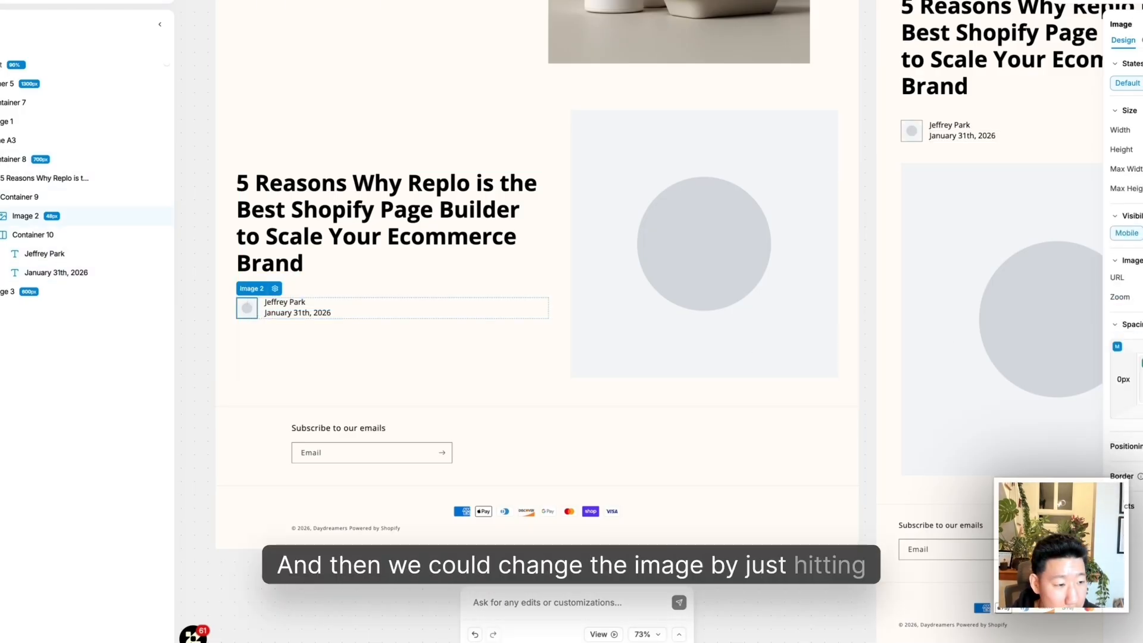
click(1140, 278)
click(1009, 280)
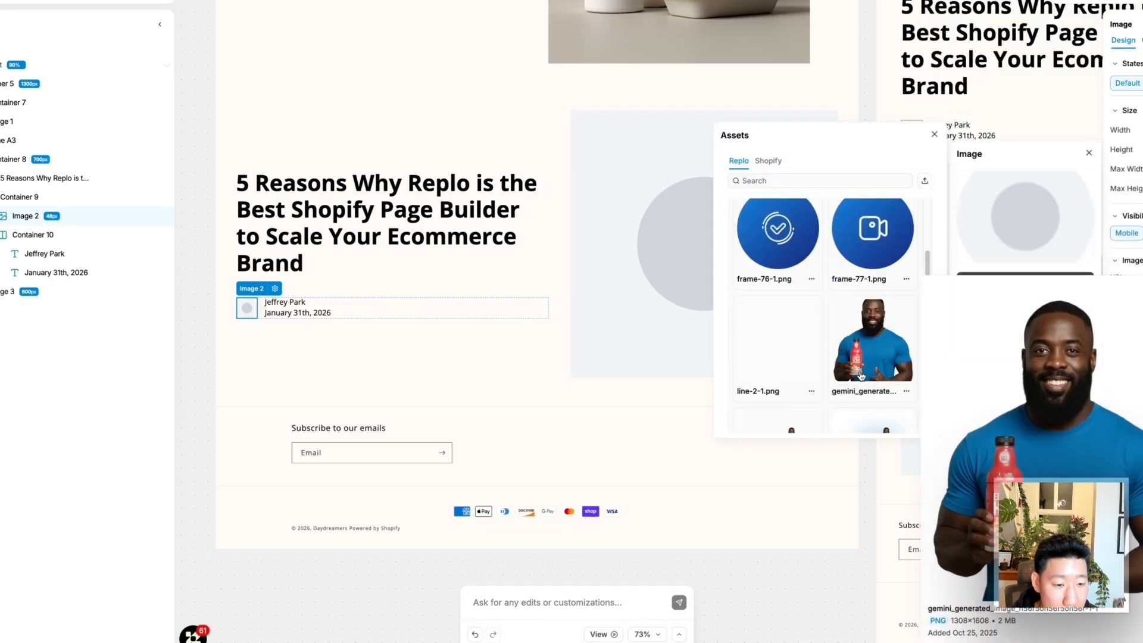
click(852, 357)
click(286, 348)
Make the author name above the date bold
scroll(286, 348, up, 3)
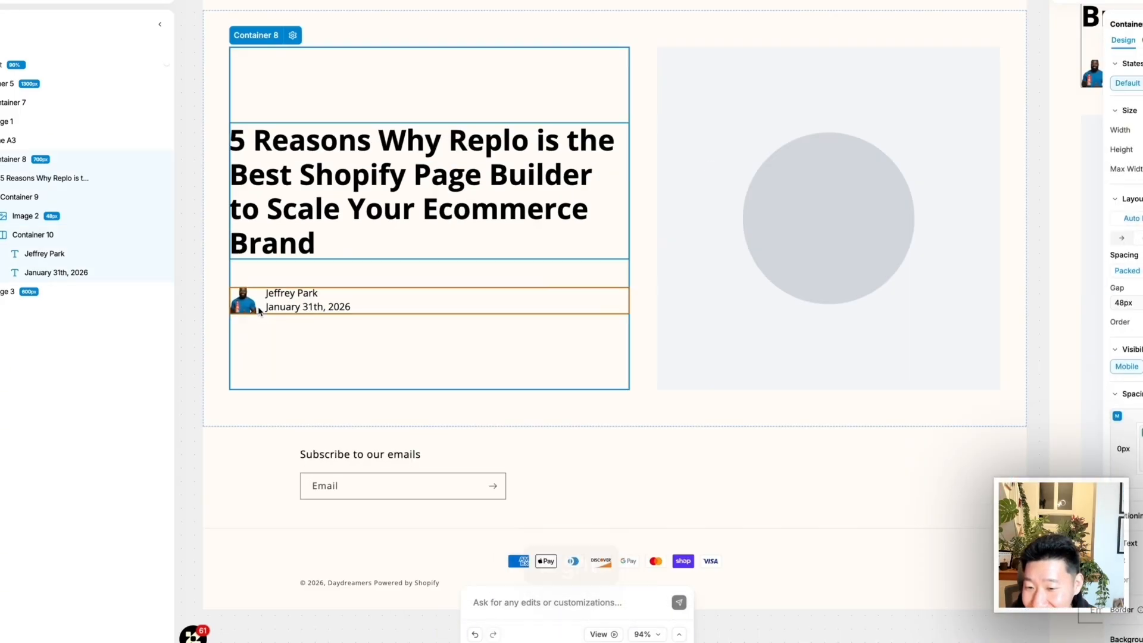
click(286, 302)
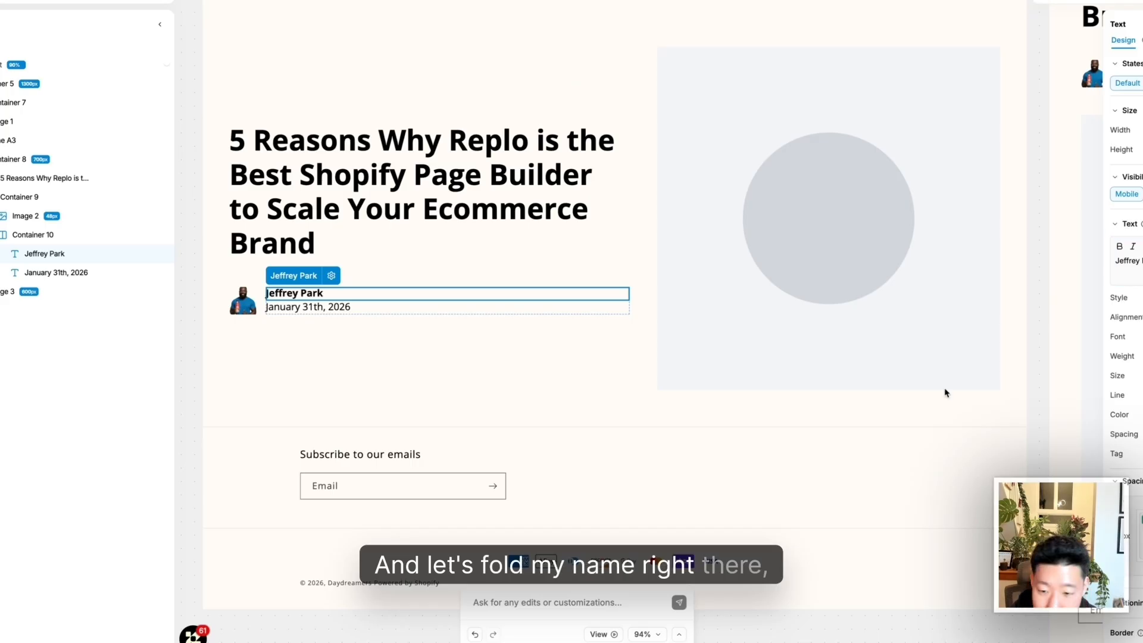
click(292, 342)
Examine the large placeholder image's loading options, comparing lazy loading on scroll with eager loading with the page
scroll(291, 342, down, 1)
scroll(291, 342, left, 2)
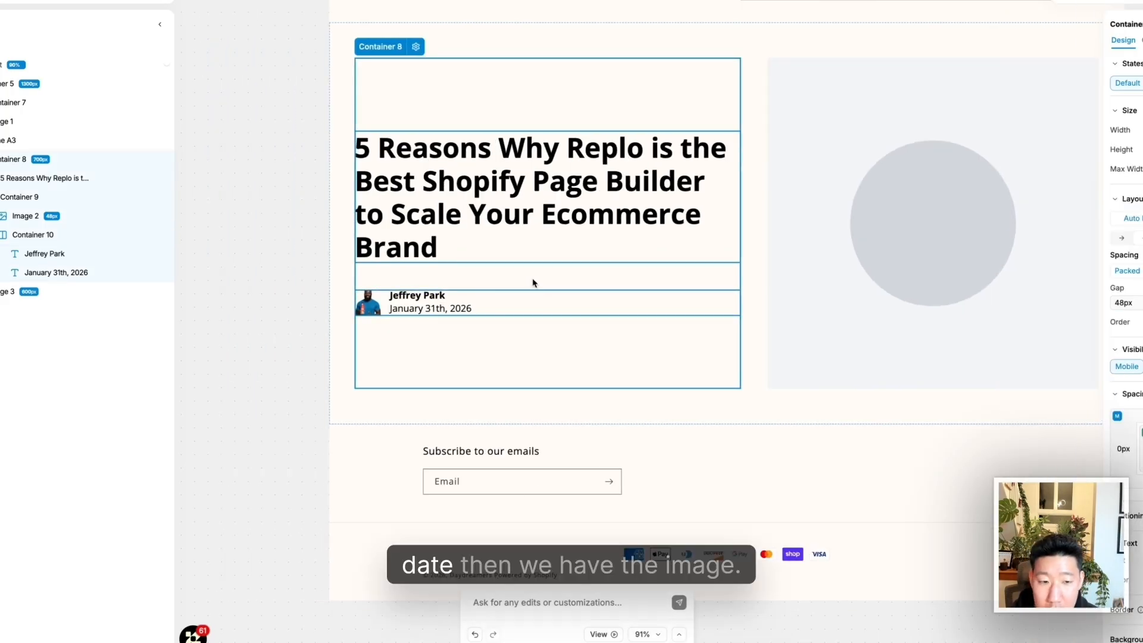
scroll(534, 284, down, 4)
scroll(534, 283, right, 2)
click(691, 286)
click(689, 227)
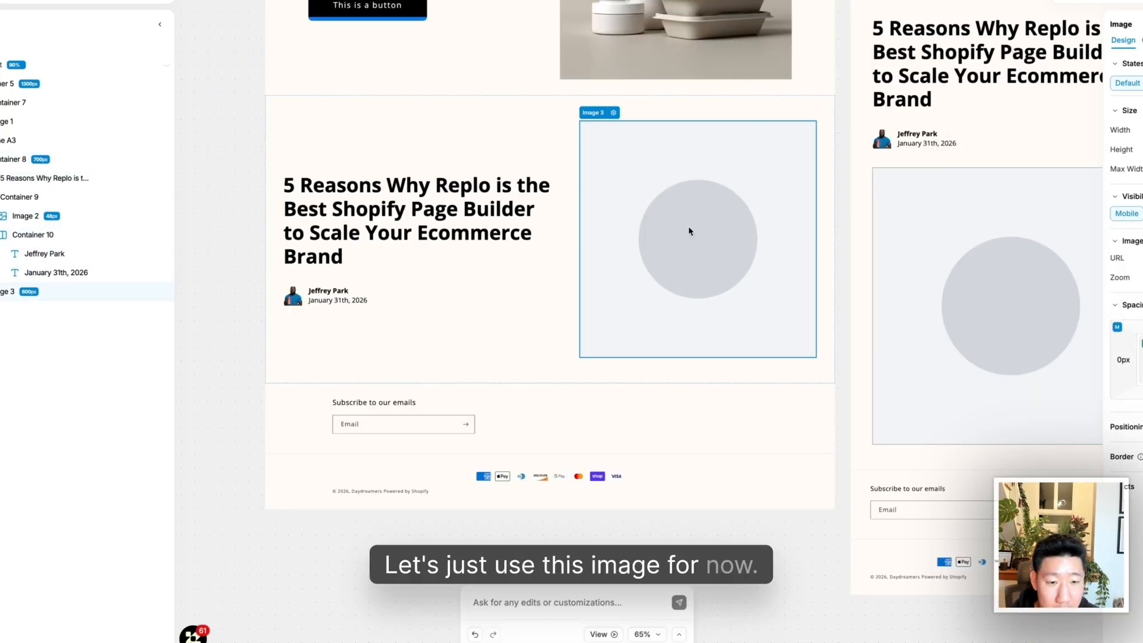
scroll(688, 229, down, 1)
scroll(634, 236, right, 1)
click(471, 160)
click(527, 152)
click(568, 165)
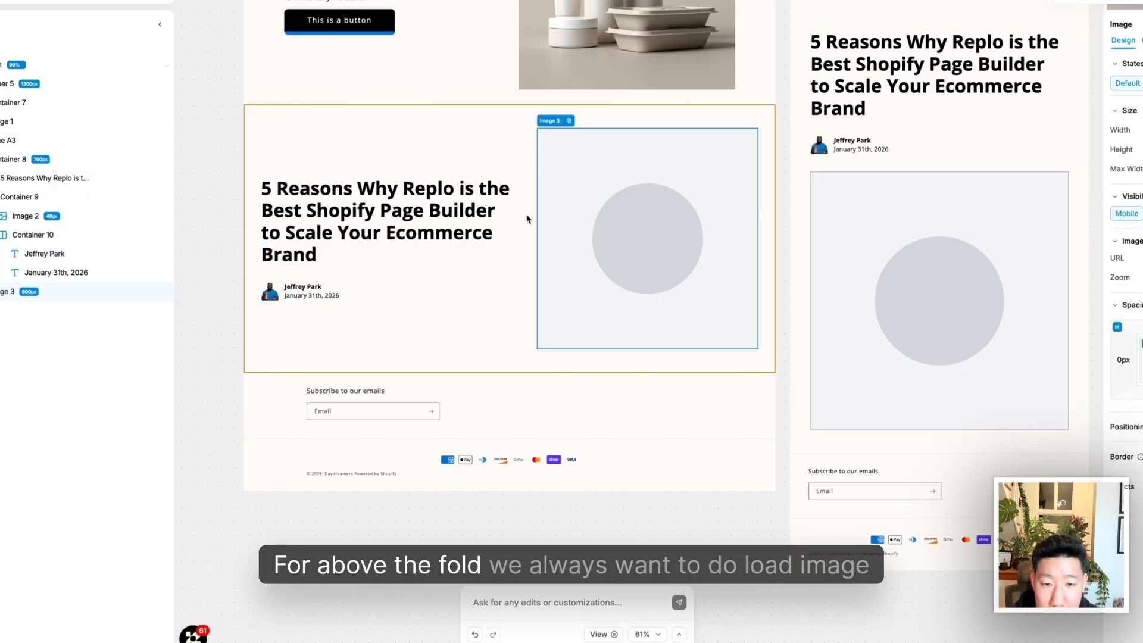
click(1140, 258)
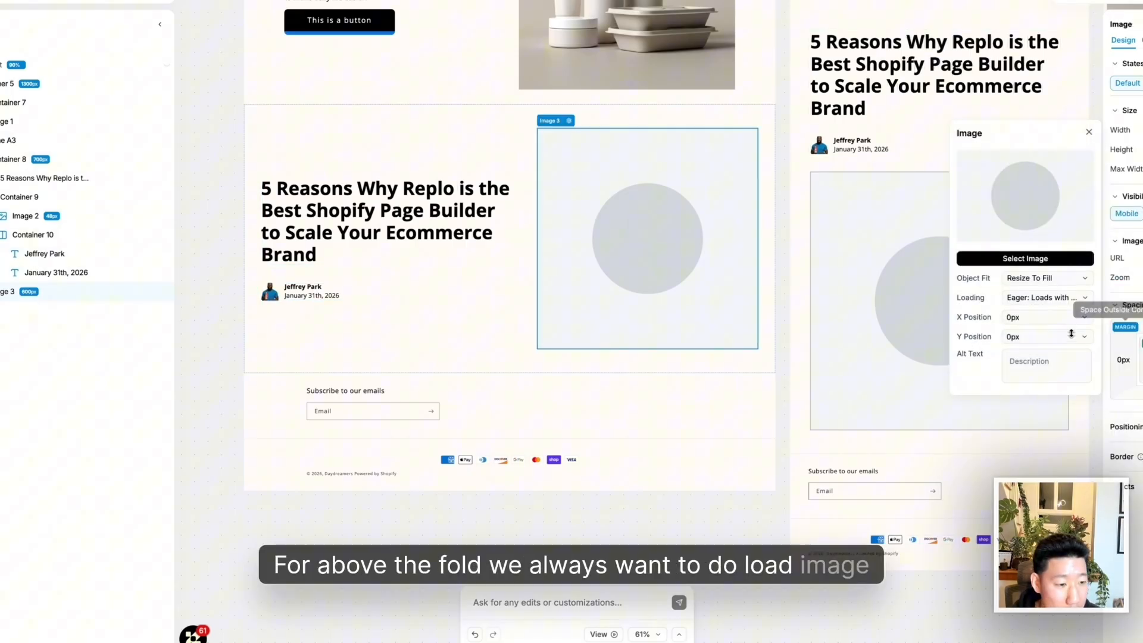
click(1027, 302)
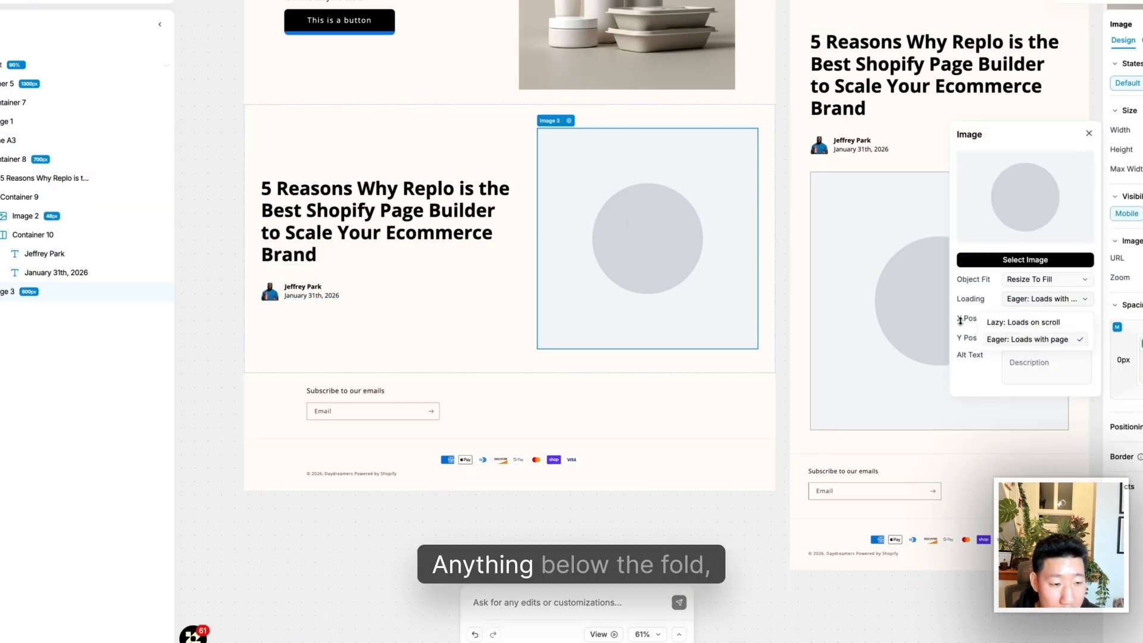
click(512, 365)
scroll(595, 357, down, 2)
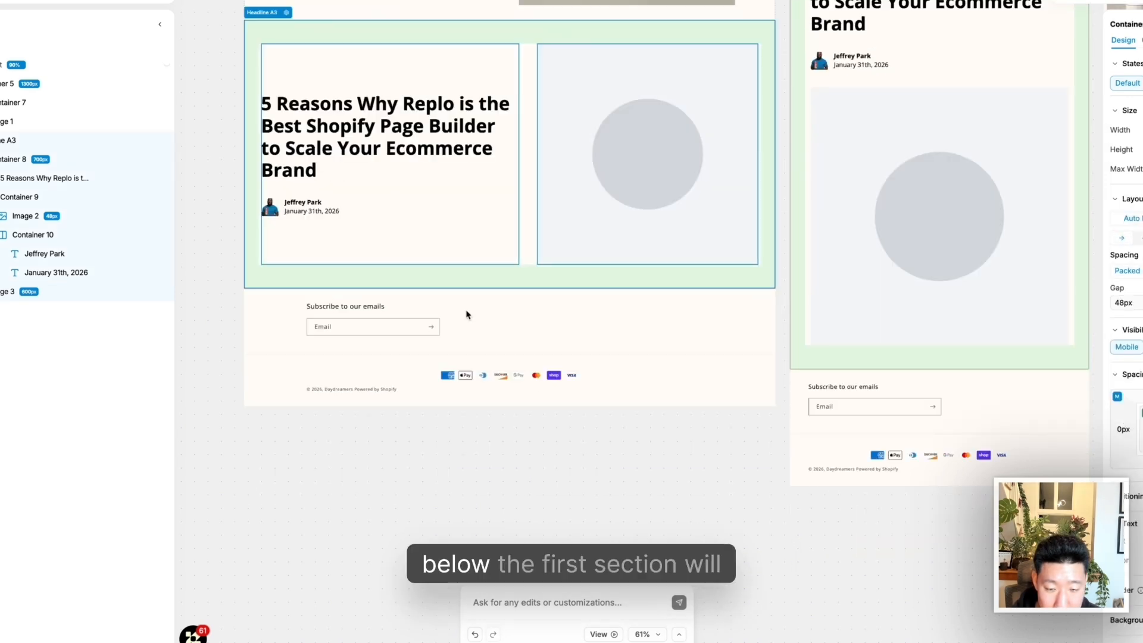
Set the large placeholder image beside the headline to load eagerly with the page
click(717, 246)
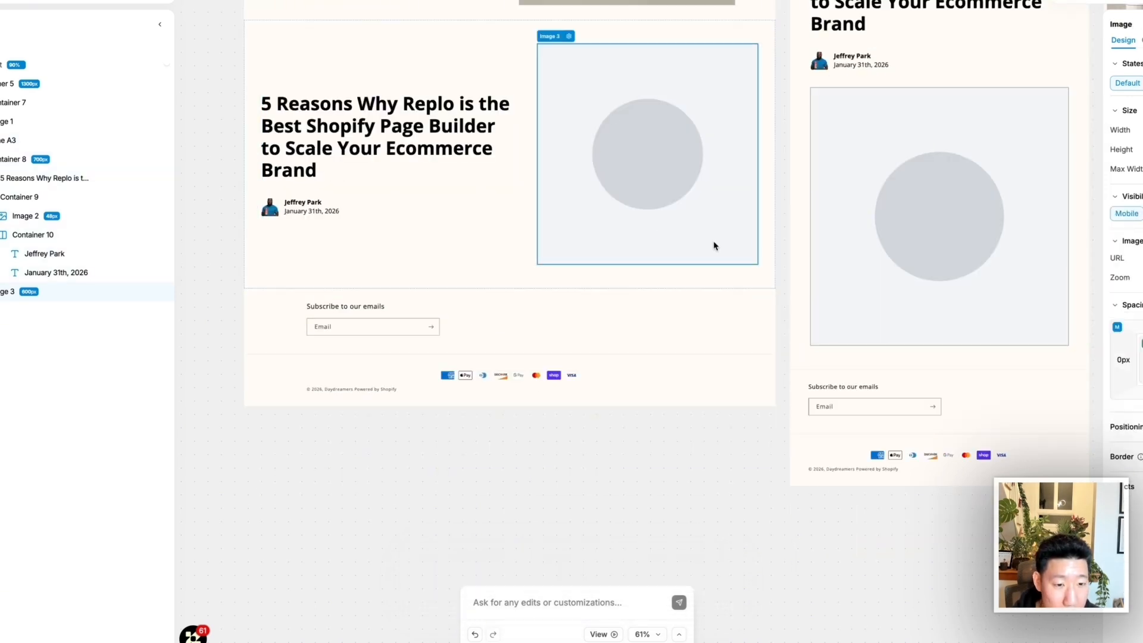
click(1140, 258)
click(1021, 301)
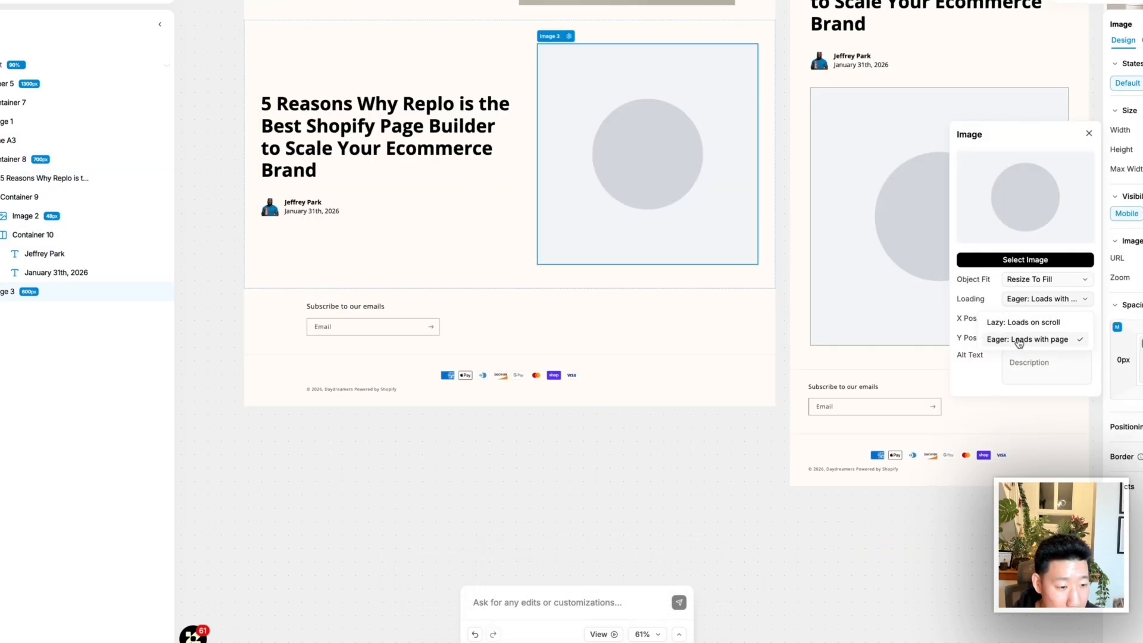
click(608, 209)
click(1141, 258)
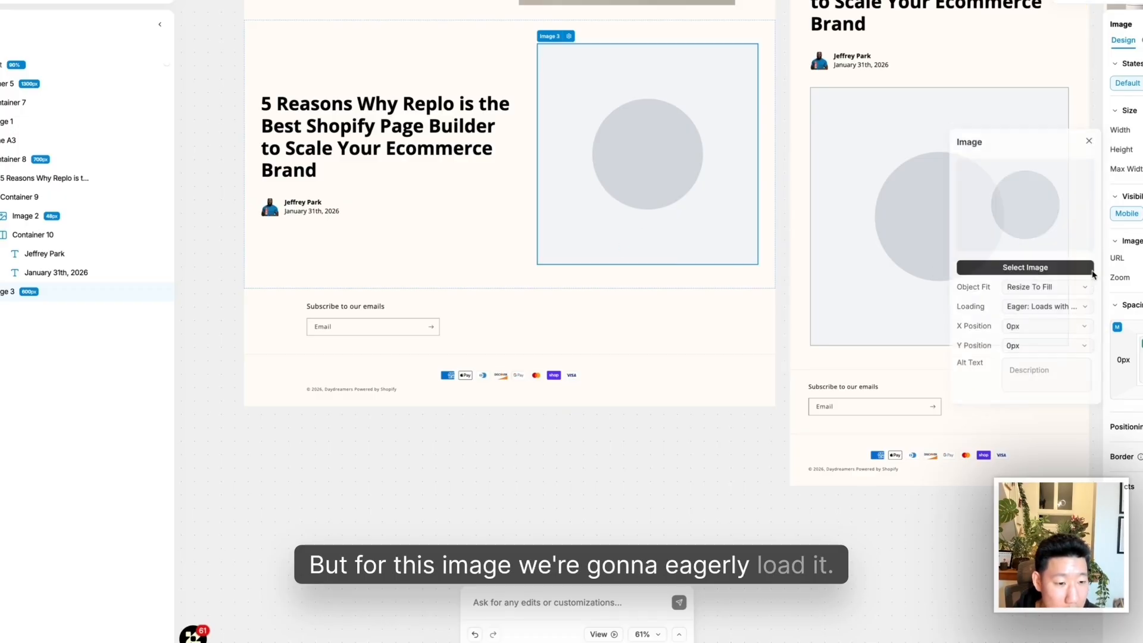
Delete the "Meet Your New Everyday Essentials" hero section, and check the headline section across the desktop, tablet and mobile previews
click(792, 298)
scroll(792, 298, up, 4)
scroll(792, 298, right, 4)
scroll(584, 290, left, 2)
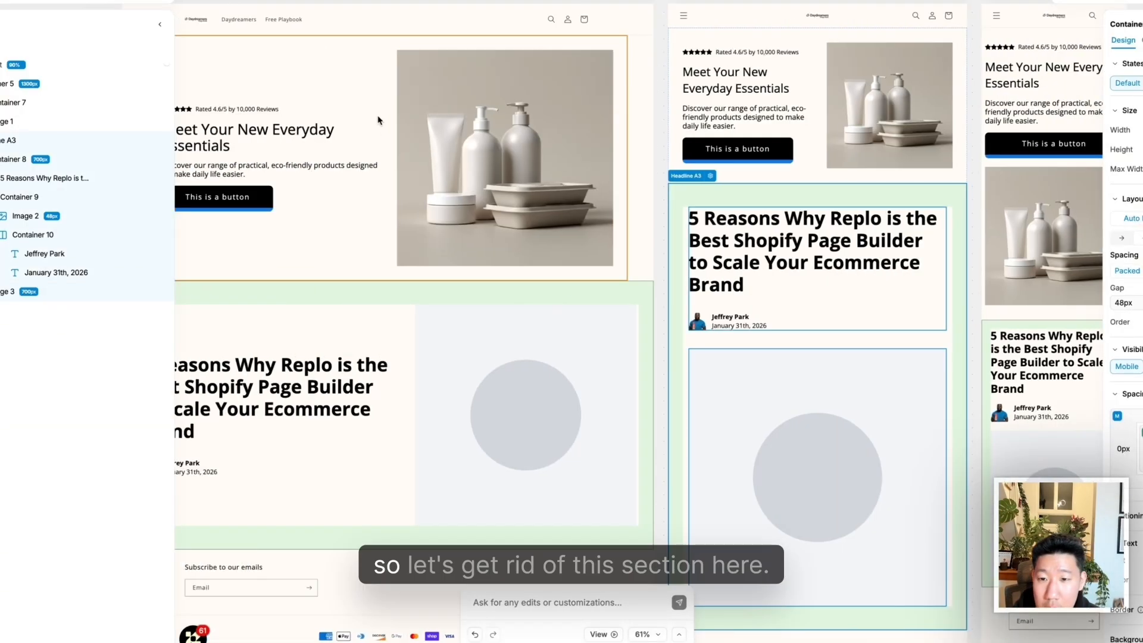
click(387, 122)
key(Delete)
scroll(464, 200, left, 4)
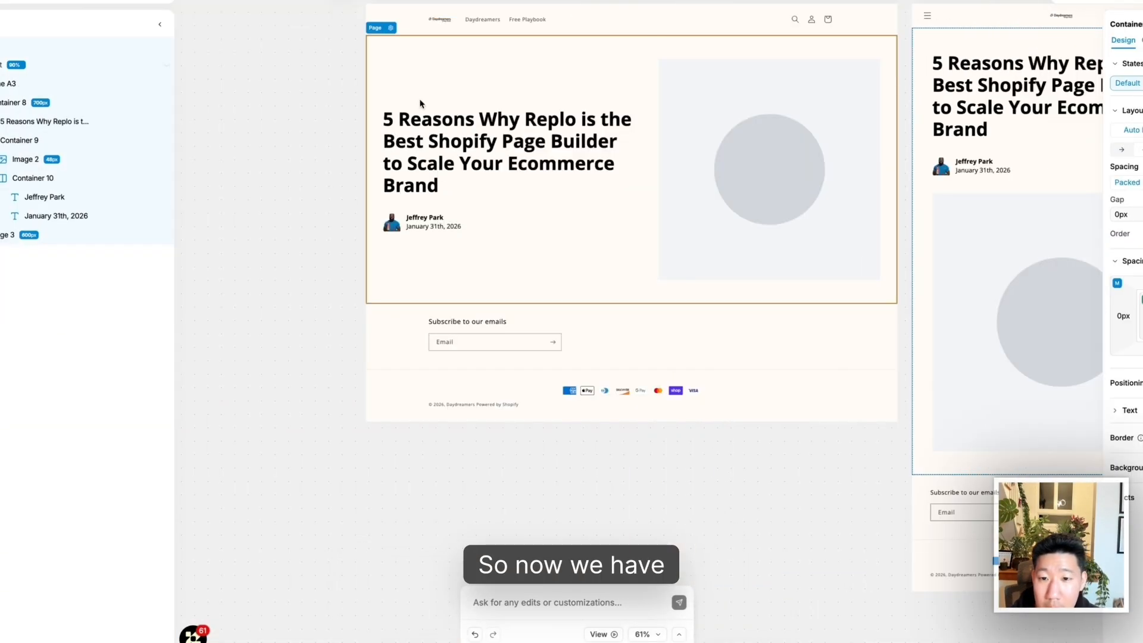
click(421, 105)
scroll(373, 84, right, 4)
scroll(734, 167, right, 1)
scroll(735, 167, right, 4)
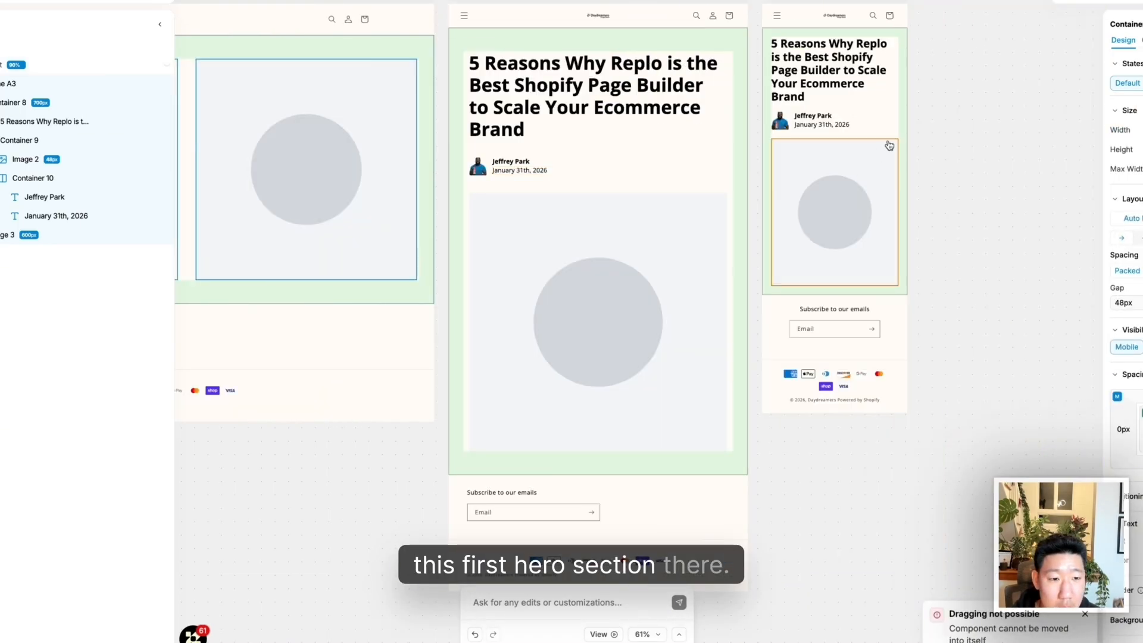
scroll(1059, 224, left, 7)
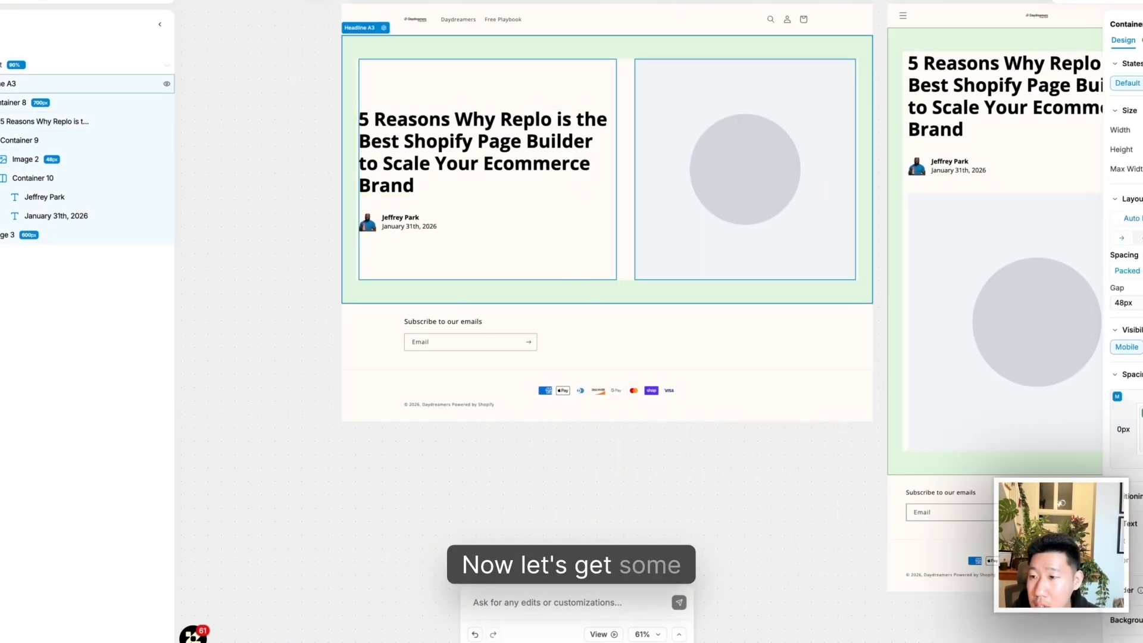
Browse the prebuilt Listicle section templates for content to place below the headline section
click(1, 83)
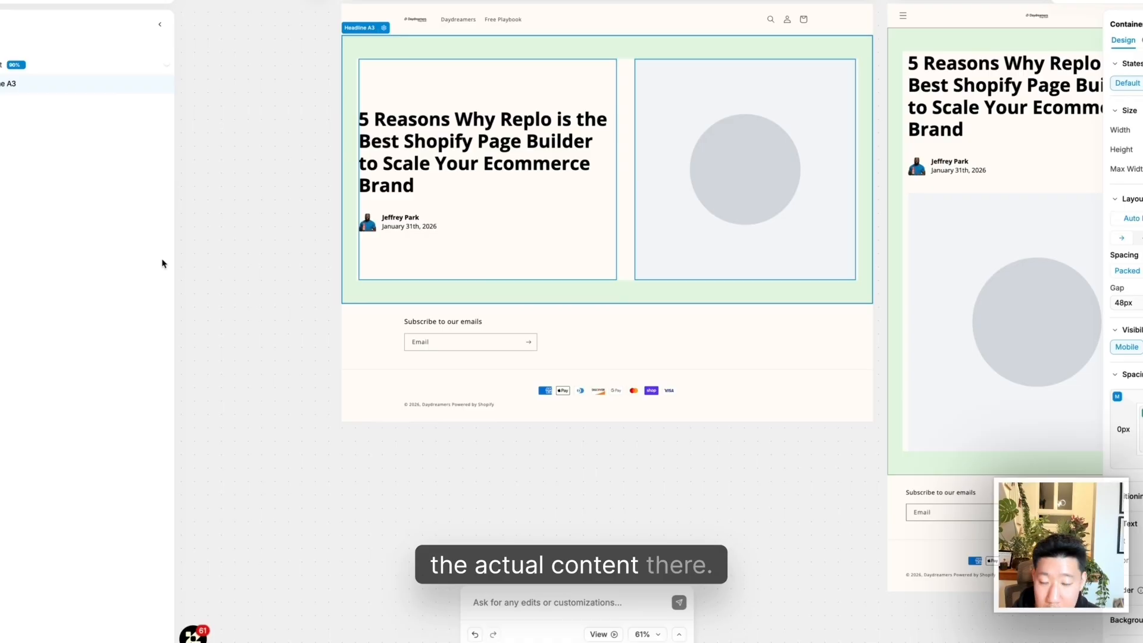
click(0, 50)
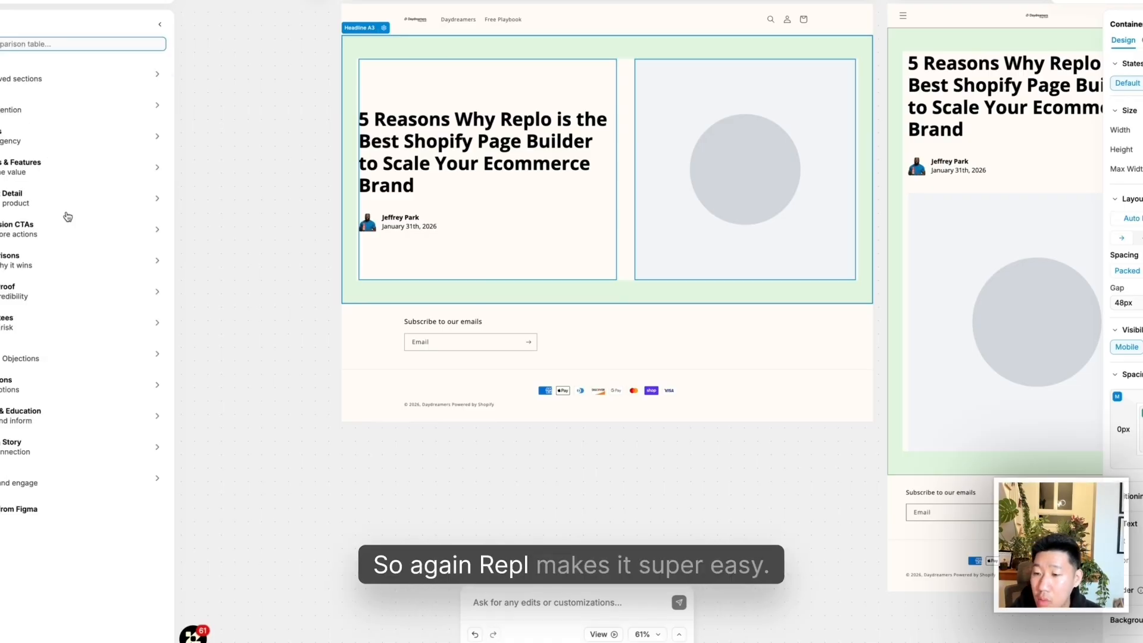
click(16, 357)
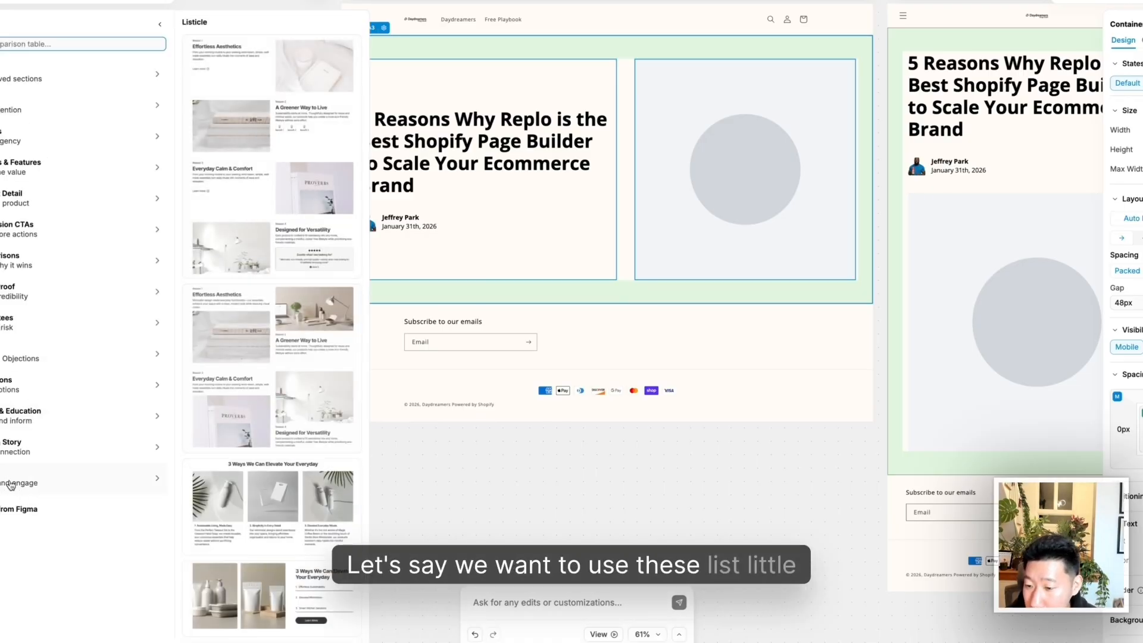
scroll(312, 388, down, 10)
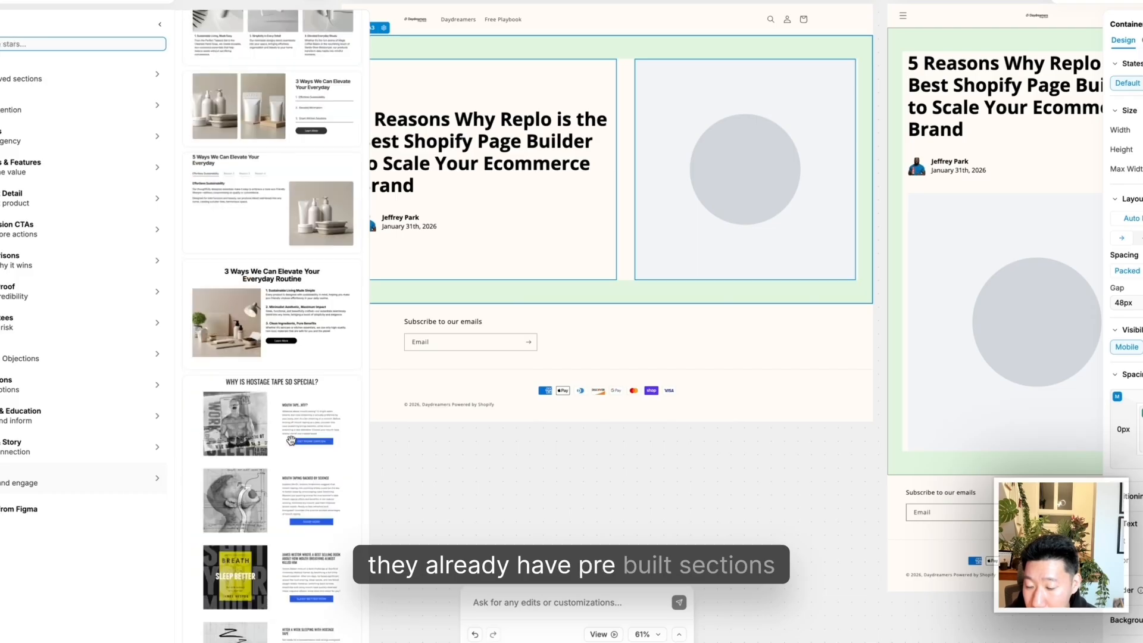
scroll(292, 440, down, 15)
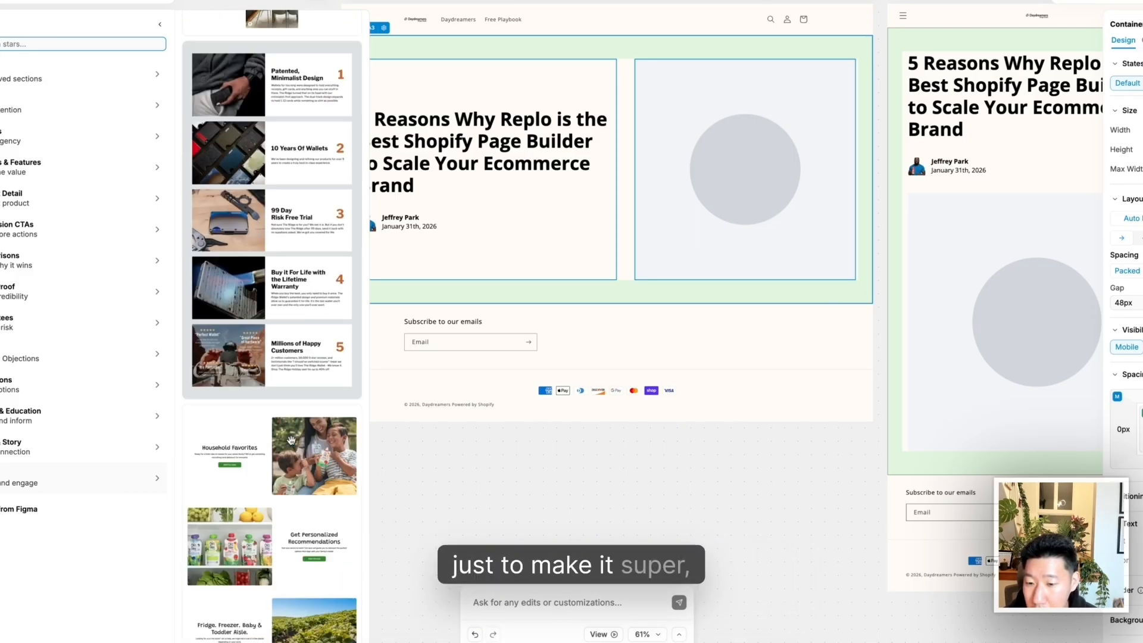
scroll(291, 439, up, 20)
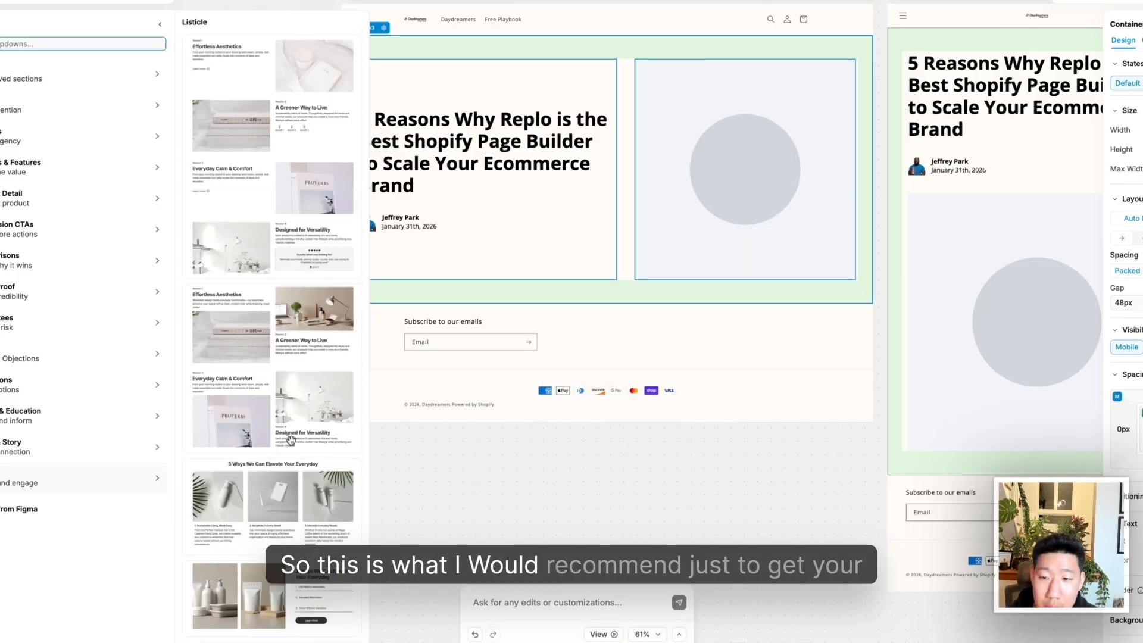
scroll(243, 344, down, 10)
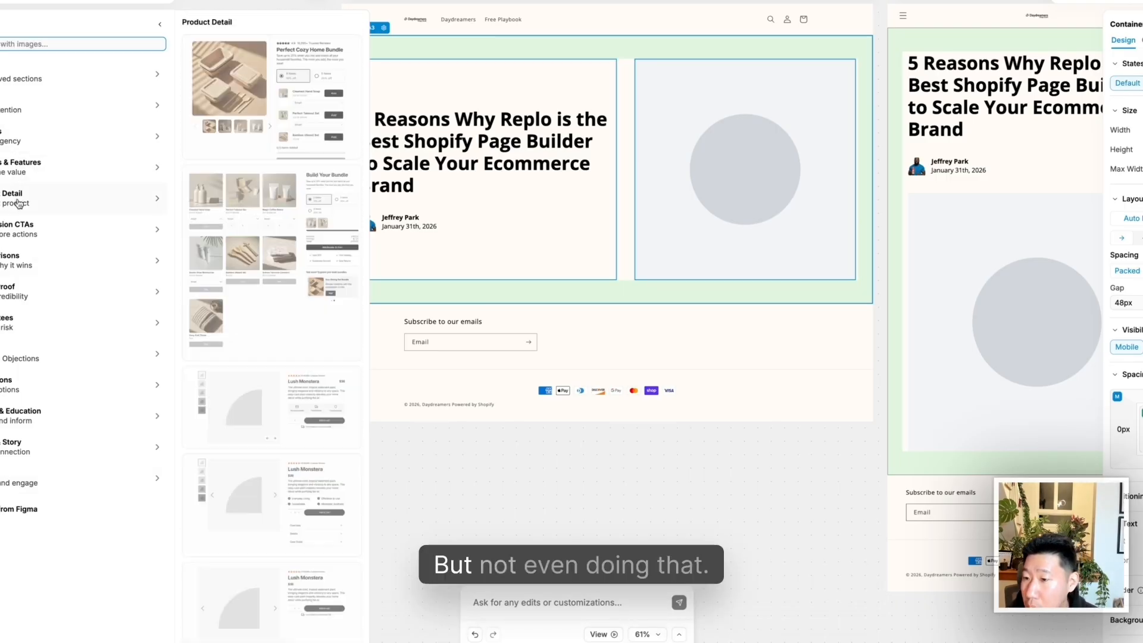
Insert the "Discover the Benefits" section template with a checklist and bottle image below the headline section
mouse_move(8, 177)
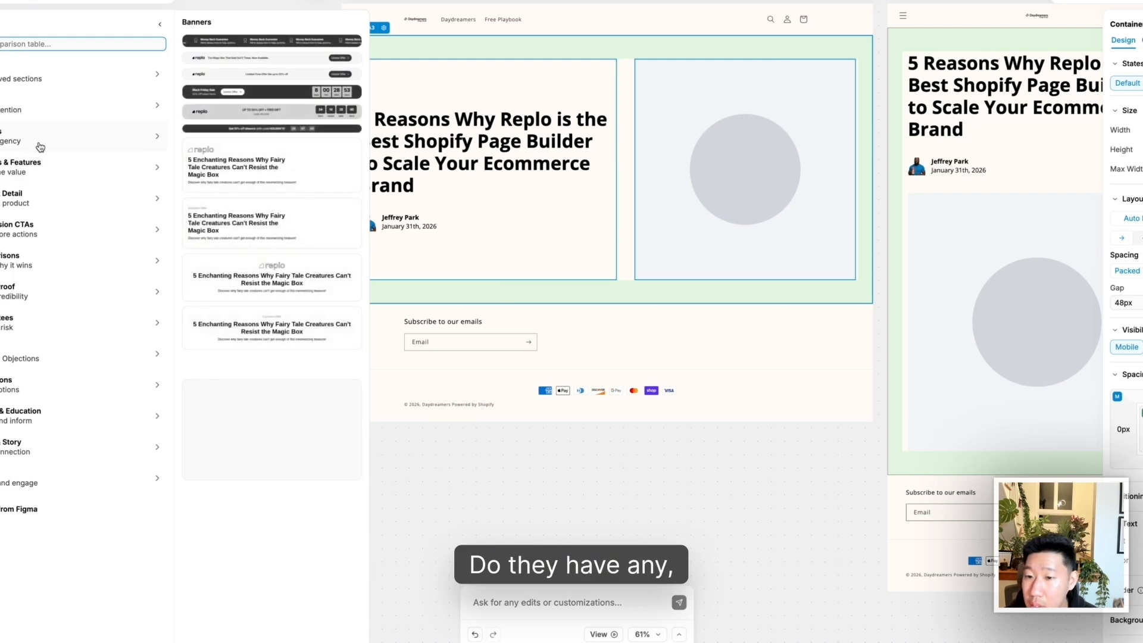
mouse_move(83, 167)
scroll(307, 232, down, 5)
scroll(307, 232, down, 7)
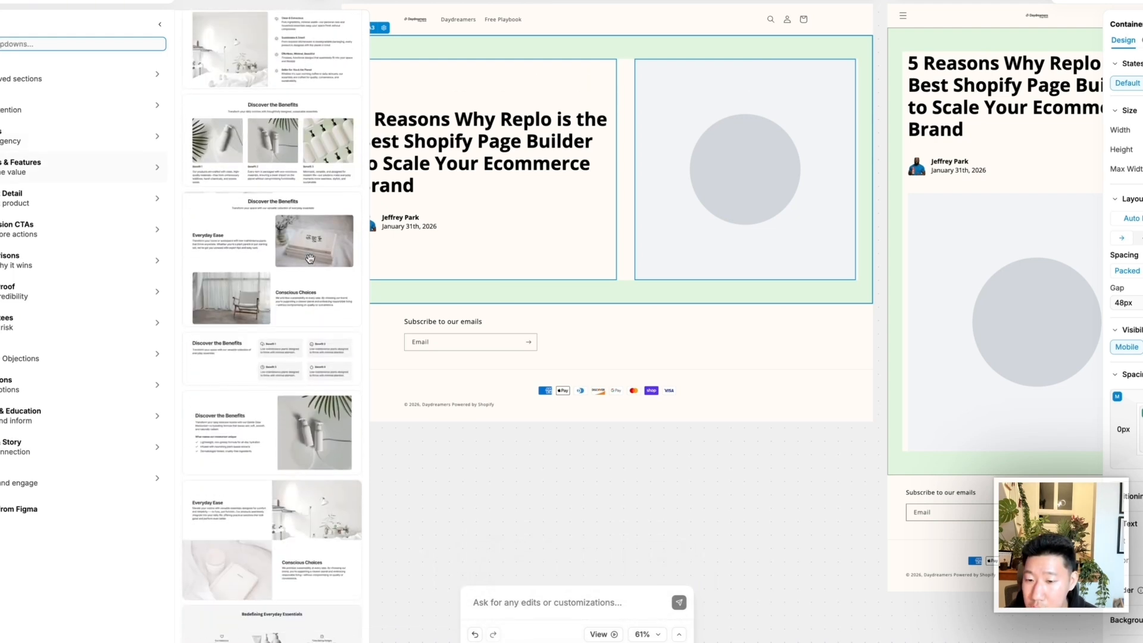
click(247, 337)
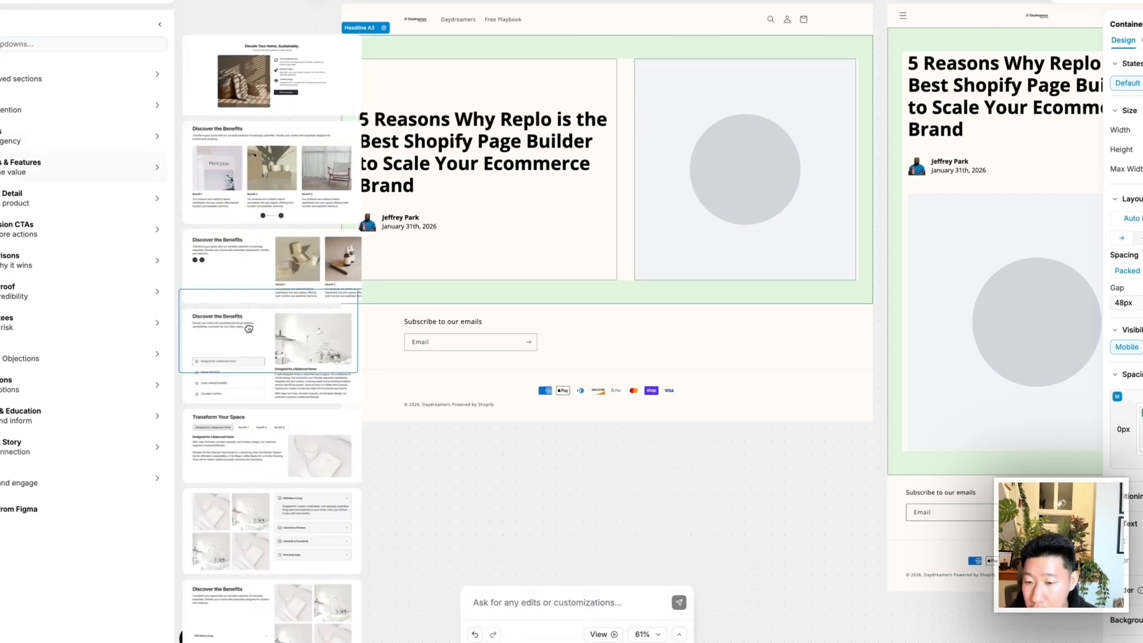
Replace the "Discover the Benefits" heading with "Reason #1: Replo is Cool"
click(474, 296)
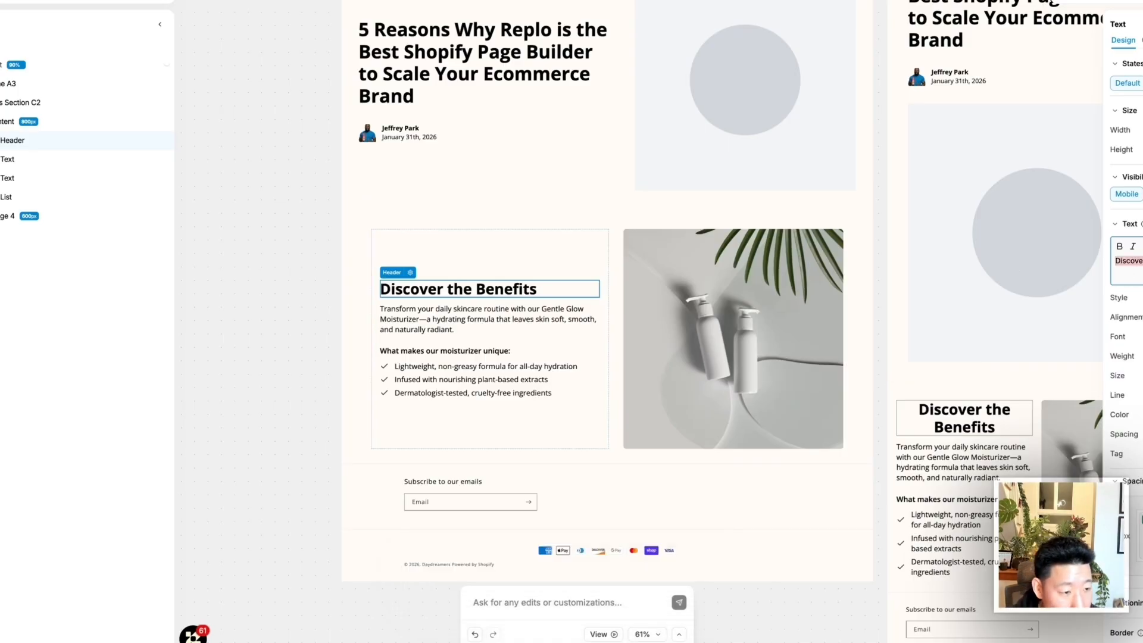
key(ctrl+a)
text(Reason #1:)
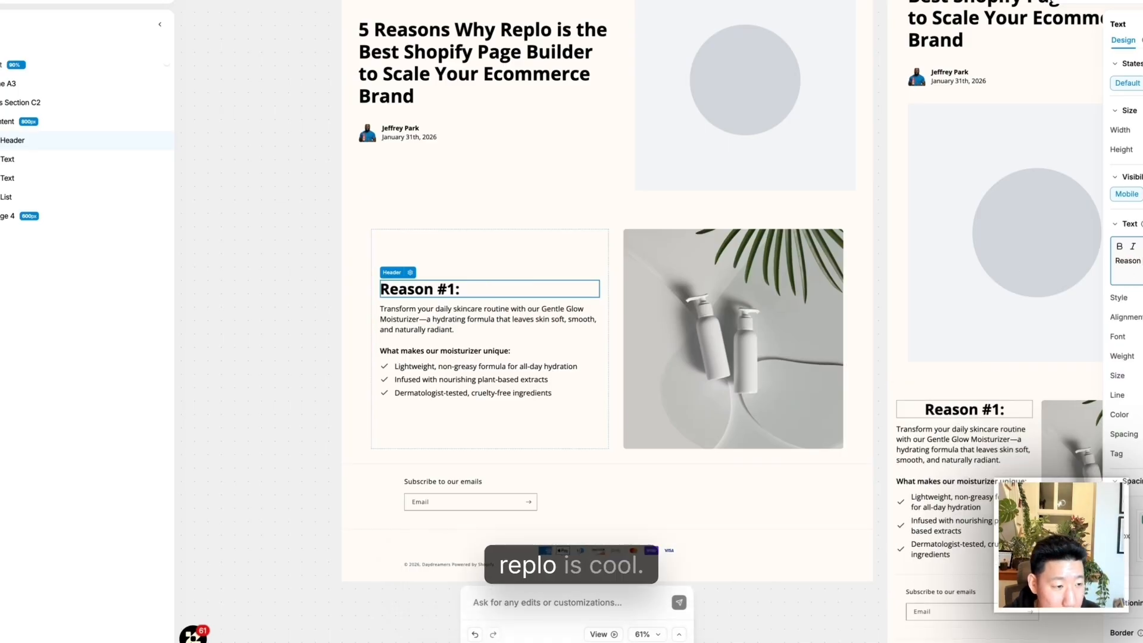
text( Replo is Cool)
Set the benefits section's heading, paragraphs and checklist items to Open Sans, and make the heading bold
shift+click(395, 319)
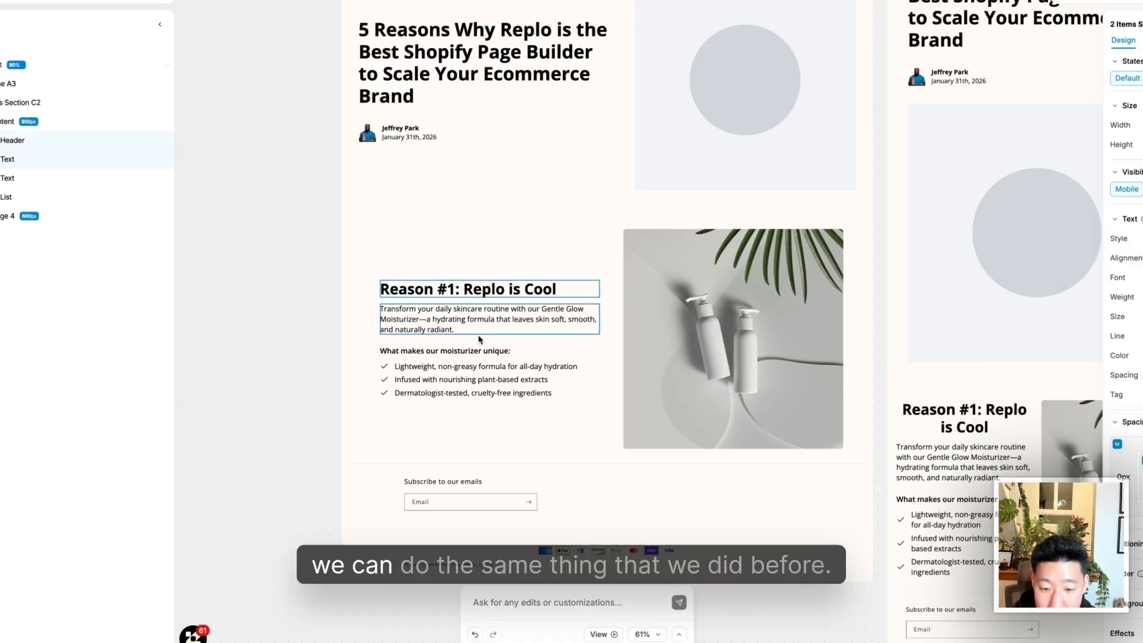
shift+click(476, 352)
shift+click(453, 367)
shift+click(447, 392)
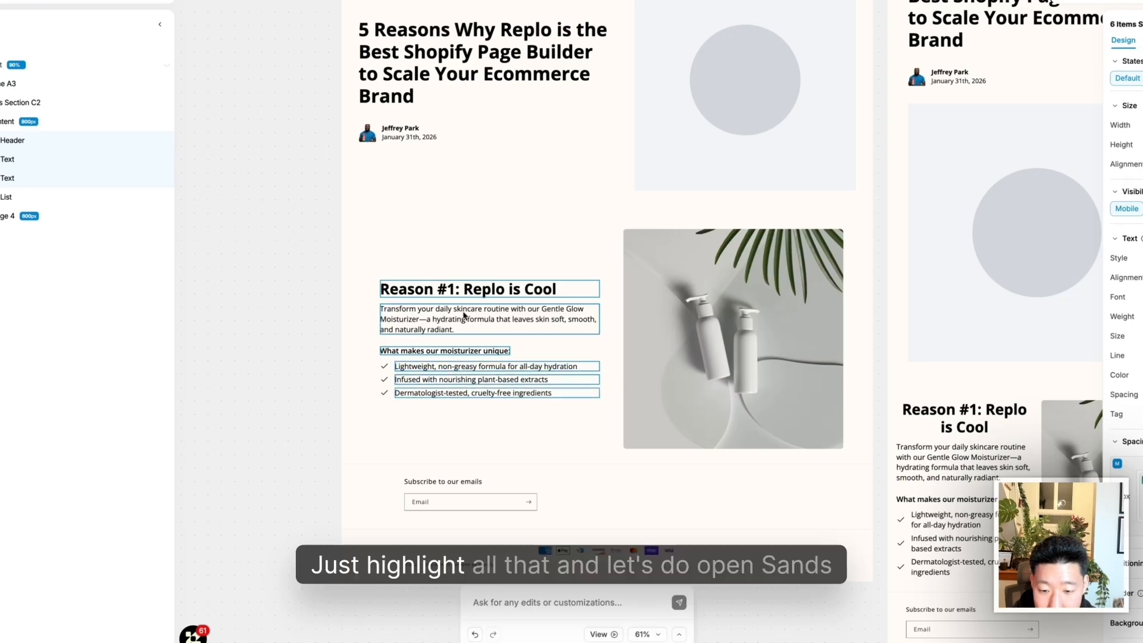
click(1141, 297)
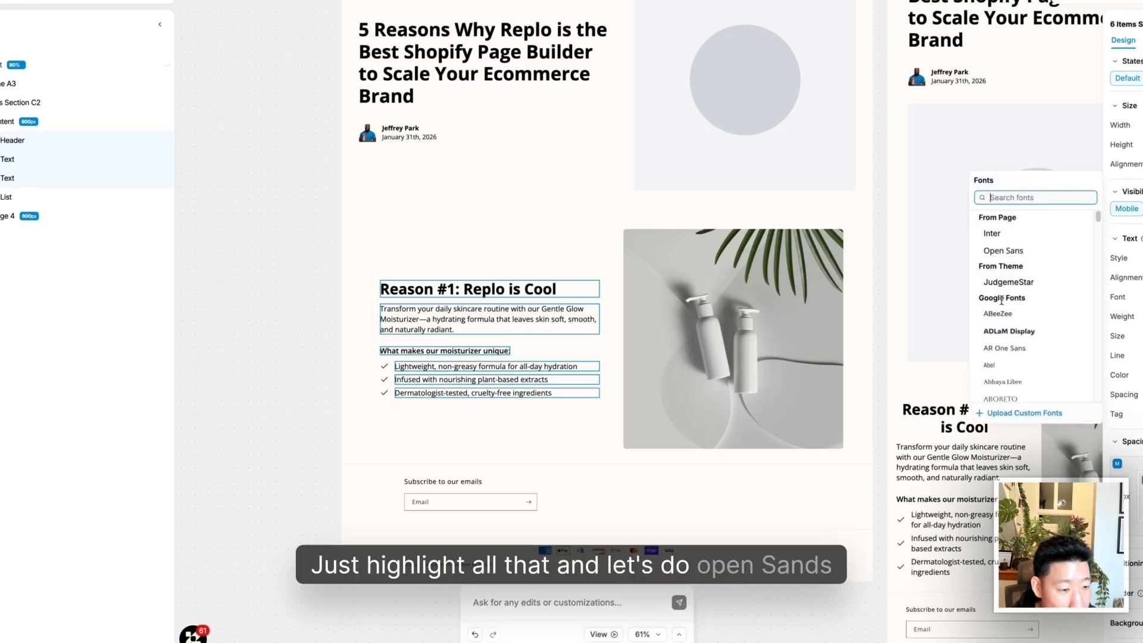
click(1016, 251)
key(ctrl+b)
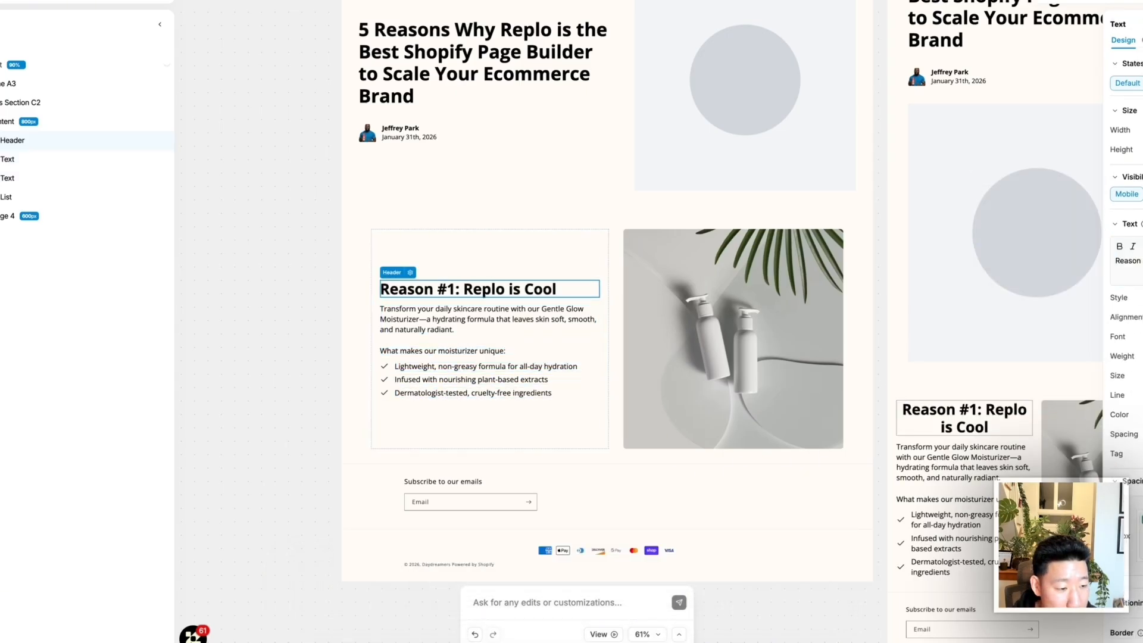
Duplicate the Reason #1 section three times to stack copies below the original
scroll(682, 408, right, 2)
click(446, 375)
click(462, 247)
scroll(462, 248, left, 1)
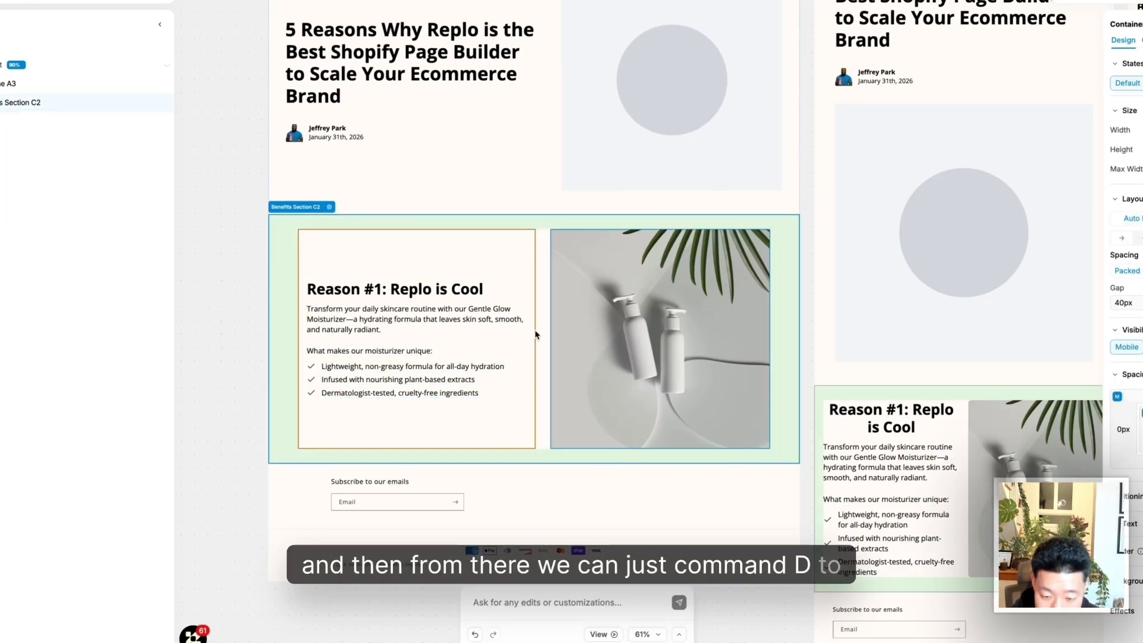
key(super+d)
scroll(547, 375, down, 5)
key(super+d)
scroll(580, 336, down, 4)
key(super+d)
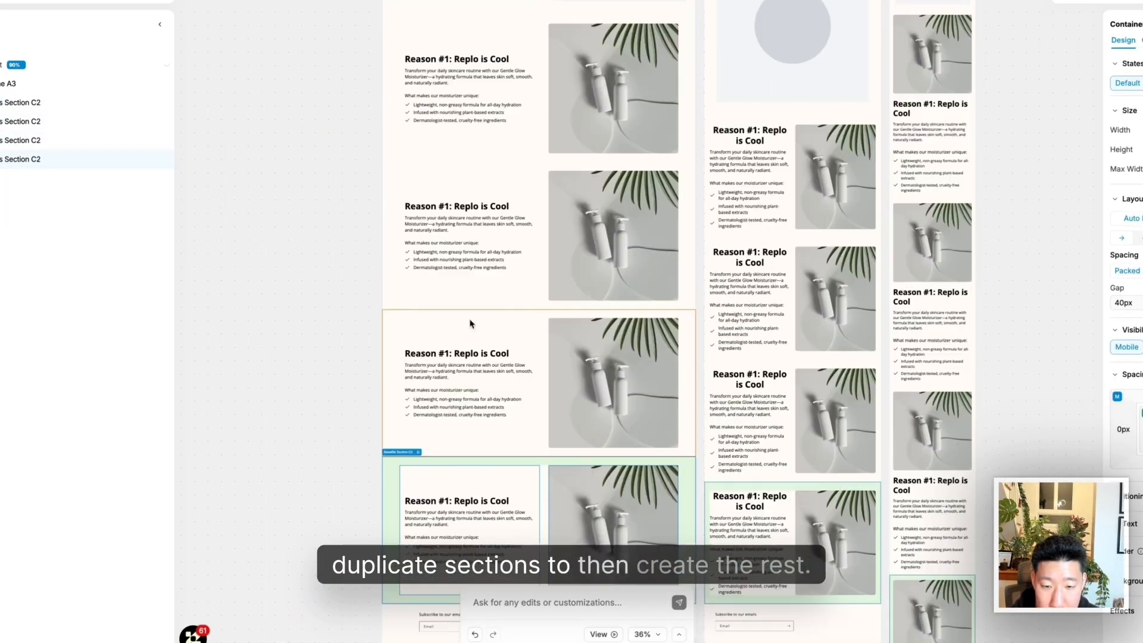
Undo the three duplications of the Reason #1 section
scroll(546, 336, up, 4)
key(super+z)
key(super+z)
key(super+z)
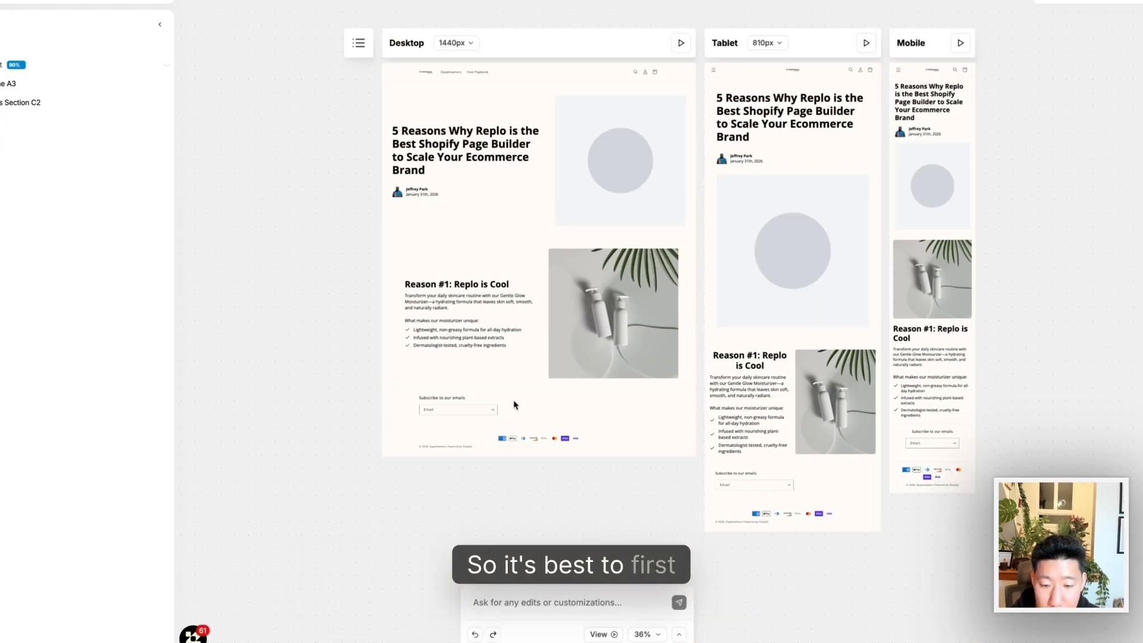
Examine the styling and responsiveness of the Reason #1 section in the desktop, tablet and mobile previews
scroll(488, 366, up, 5)
click(462, 322)
click(405, 305)
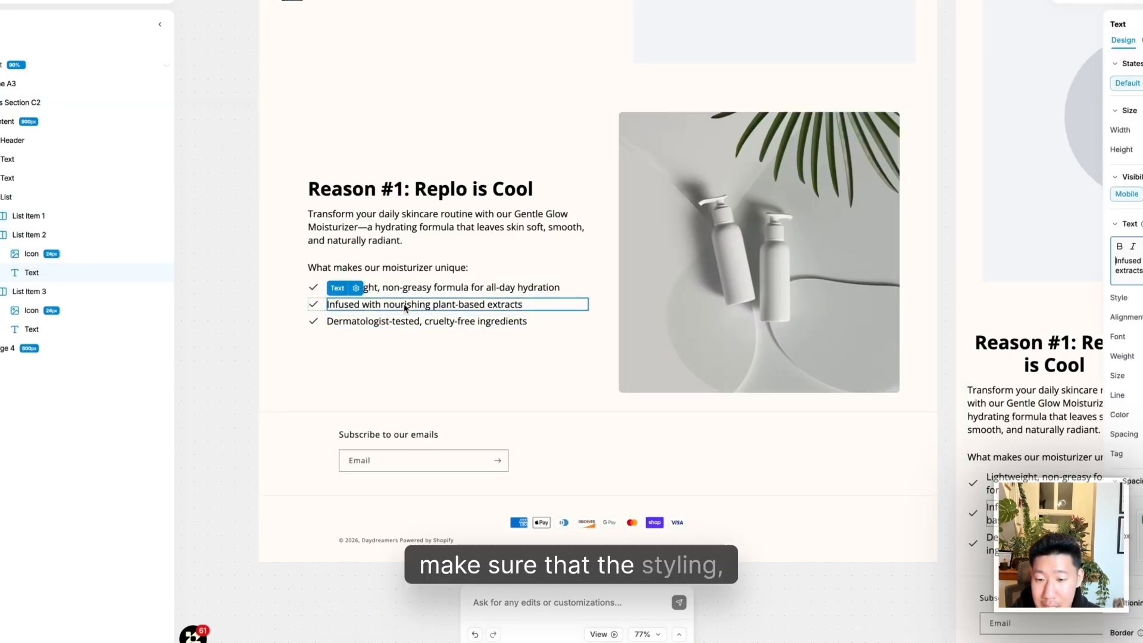
scroll(405, 308, right, 10)
scroll(588, 484, down, 1)
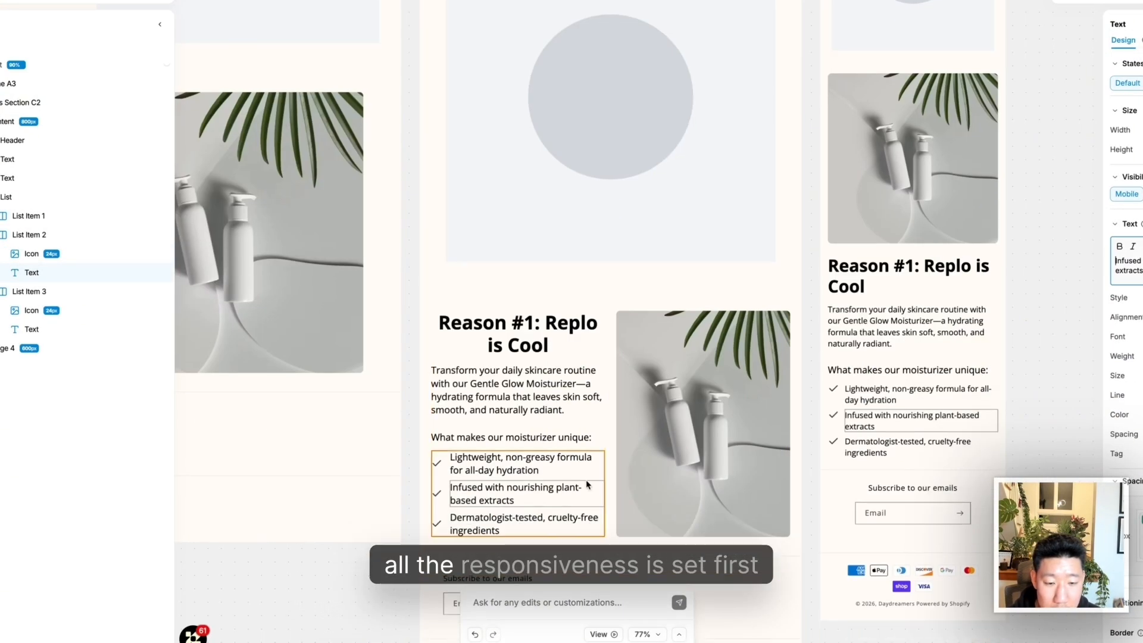
click(915, 373)
scroll(914, 357, down, 8)
scroll(761, 296, up, 5)
Duplicate the Reason #1 section twice, and undo both duplications
click(696, 263)
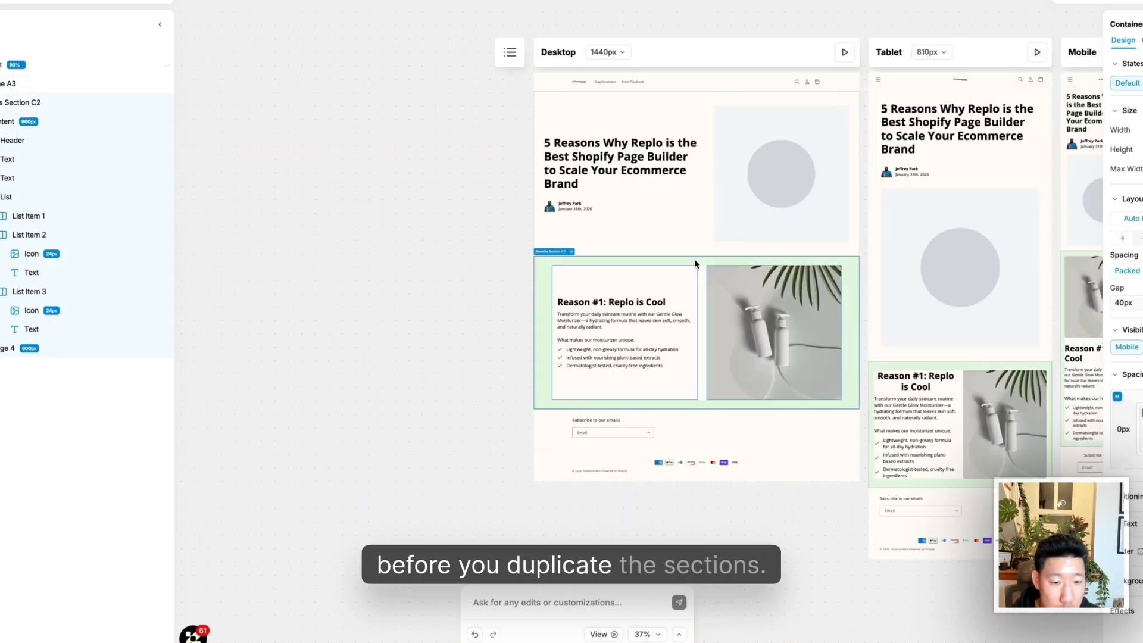
key(super+d)
key(super+d)
key(super+z)
key(super+z)
scroll(707, 352, right, 4)
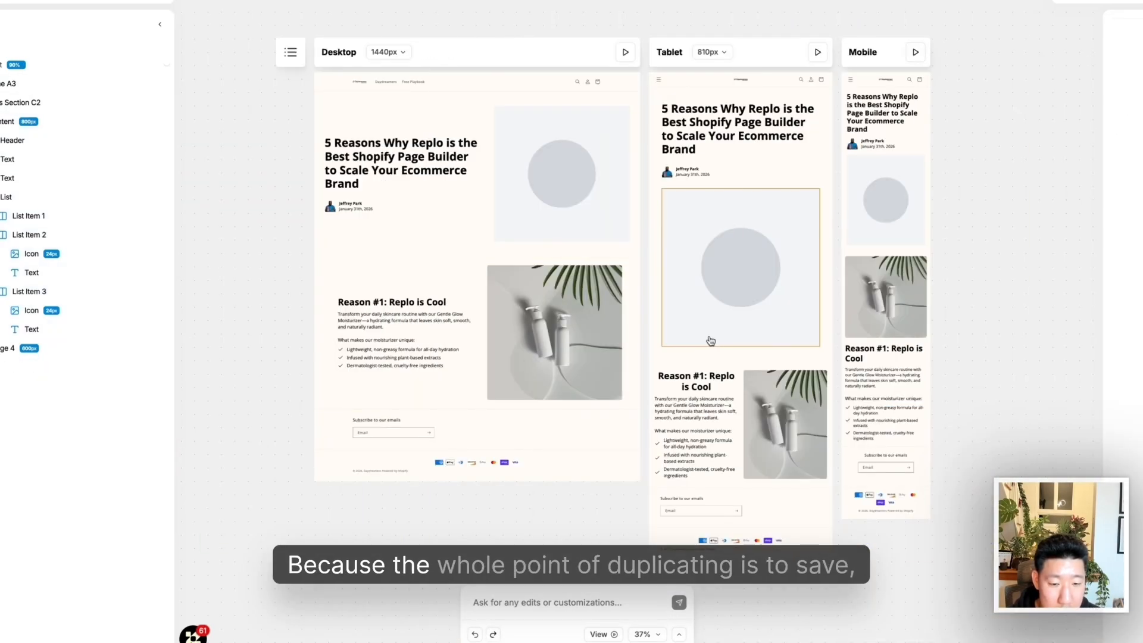
Duplicate the Reason #1 section once, directly below the original
click(454, 282)
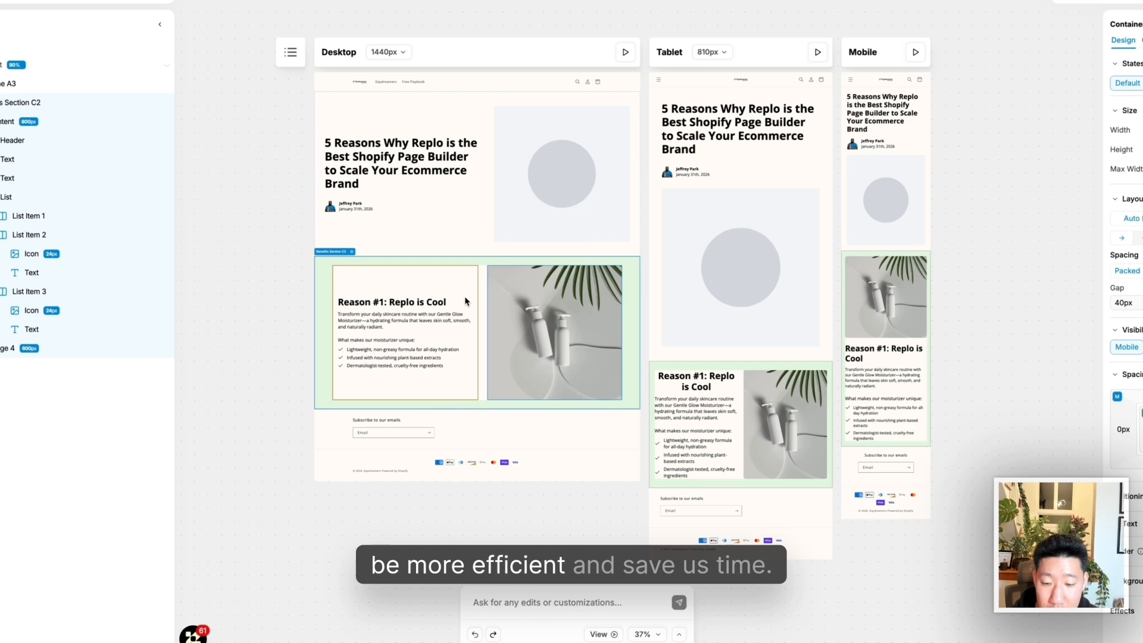
scroll(492, 275, up, 5)
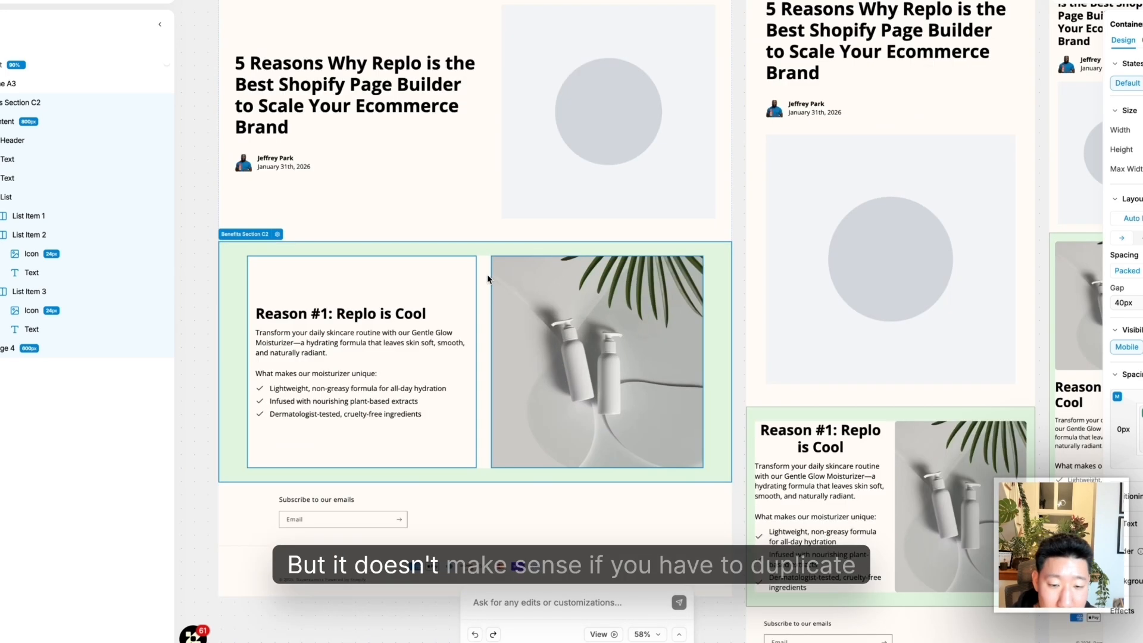
scroll(487, 274, down, 1)
double_click(403, 315)
click(489, 262)
key(super+d)
scroll(487, 268, down, 2)
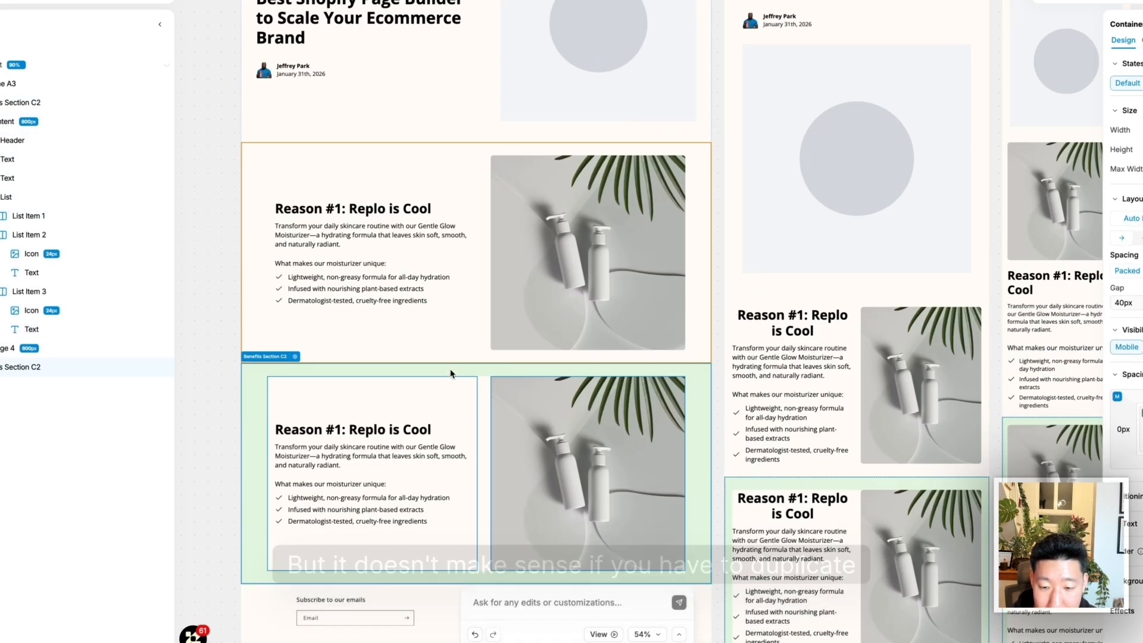
Check the editable text elements in both Reason #1 sections, and delete the duplicate below the original
double_click(405, 457)
double_click(383, 292)
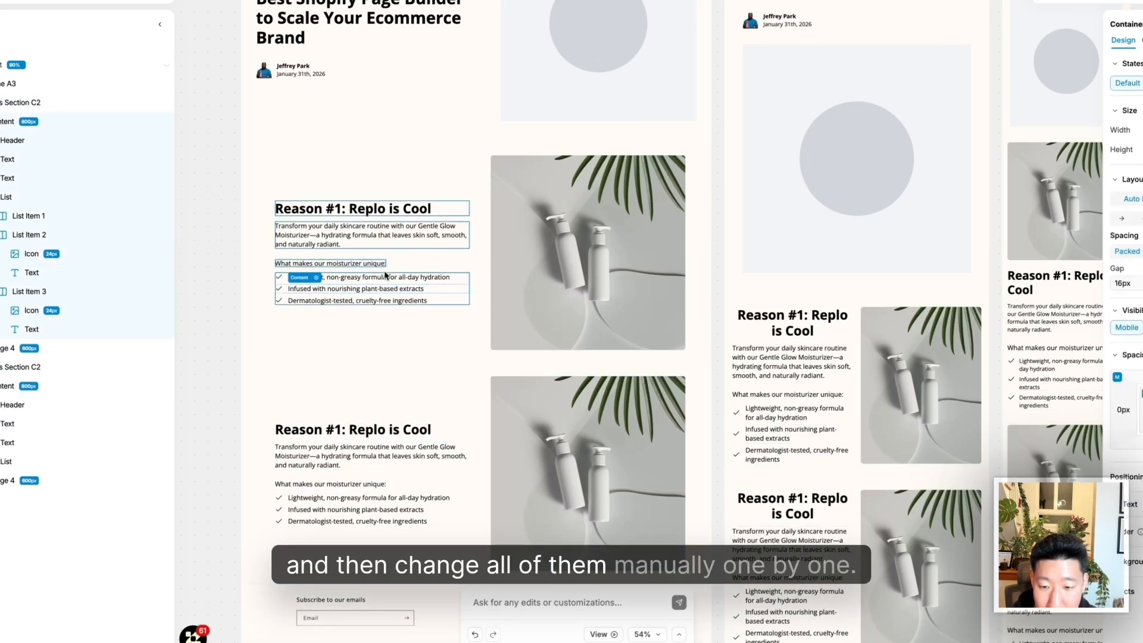
click(422, 182)
double_click(397, 427)
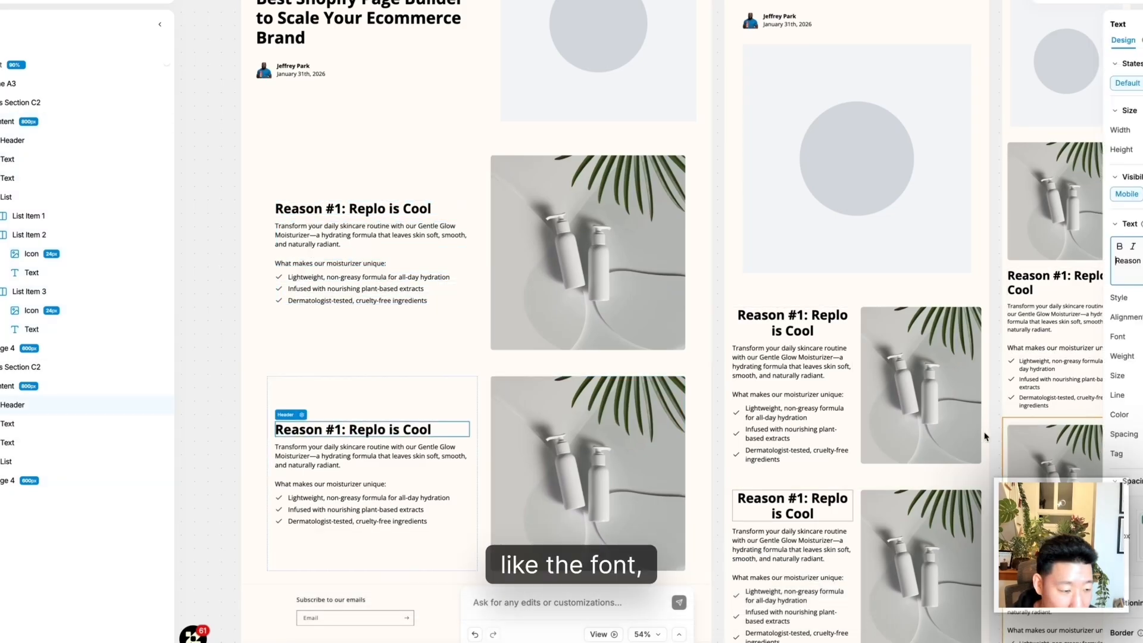
click(378, 510)
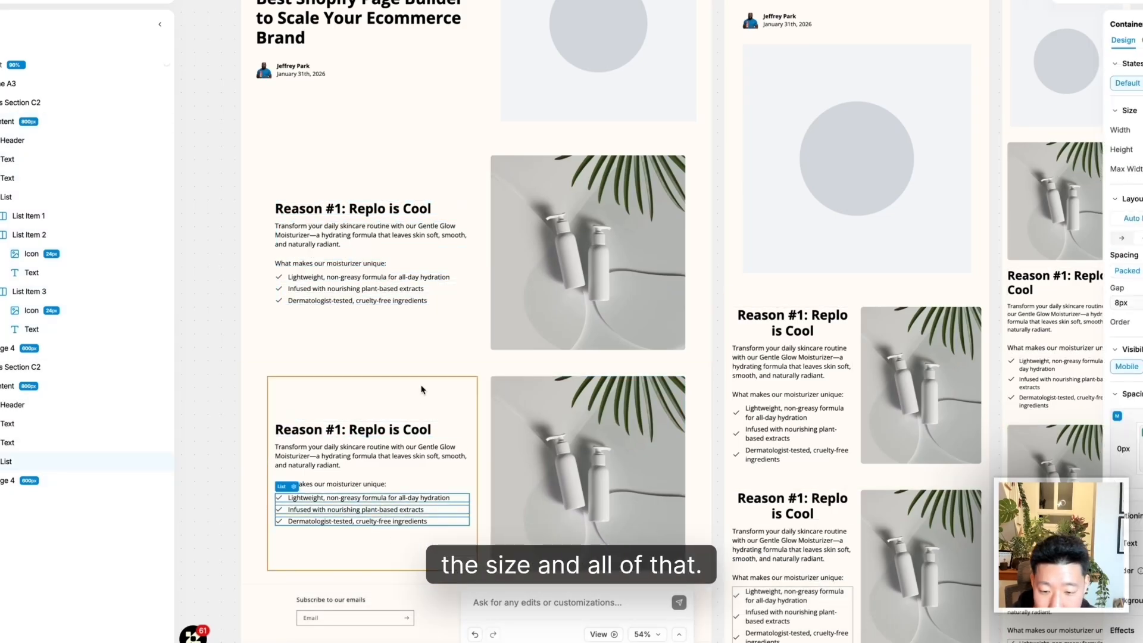
click(422, 388)
click(499, 371)
key(Delete)
Insert the four-card "What Our Customers Are Saying" social proof section with product photos directly below the Reason #1 section
click(263, 217)
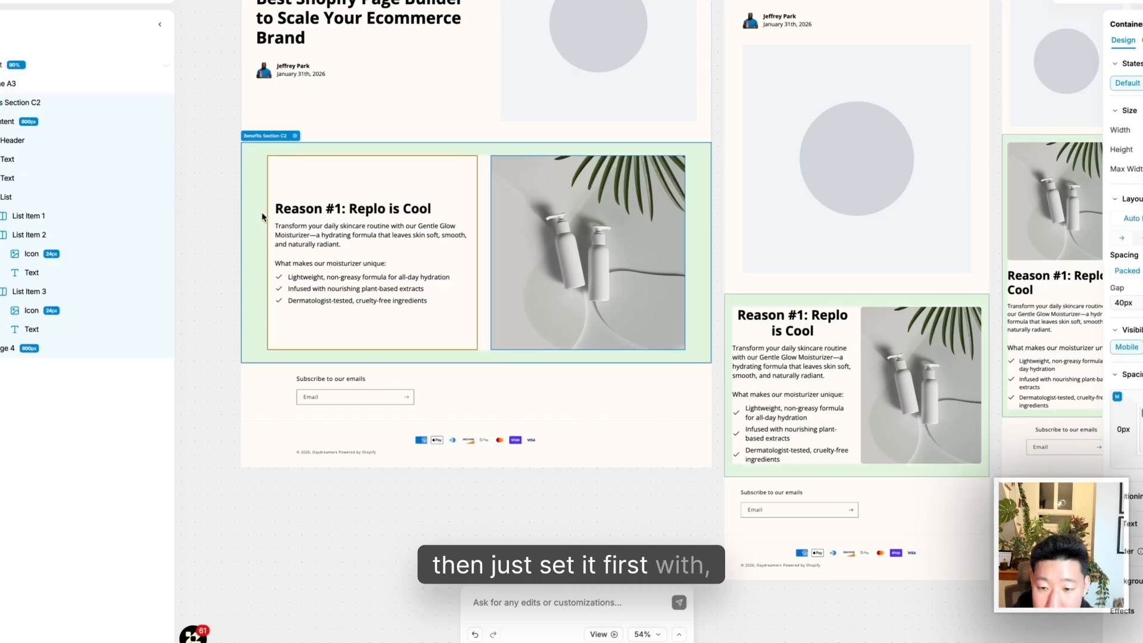
double_click(348, 266)
click(466, 152)
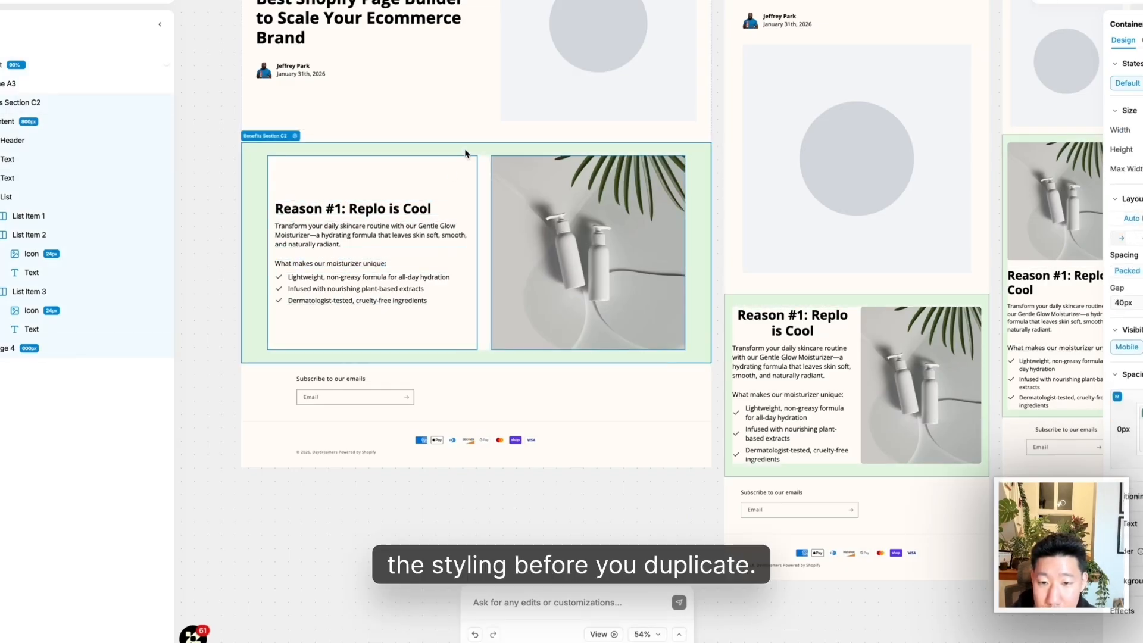
click(1, 103)
scroll(477, 235, up, 3)
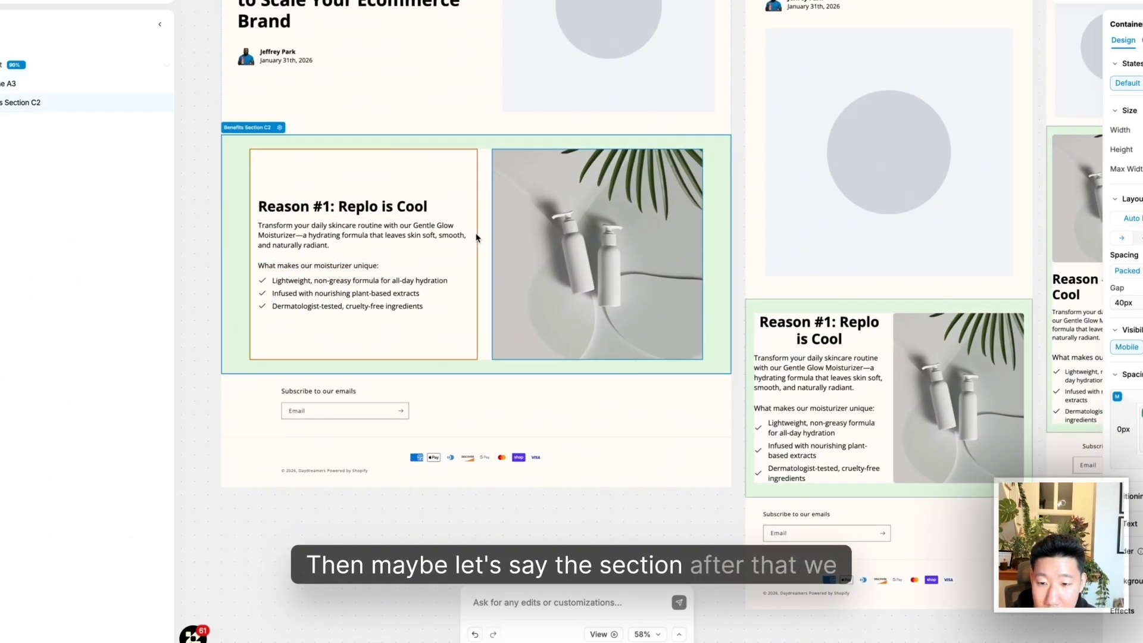
scroll(452, 256, left, 1)
click(0, 72)
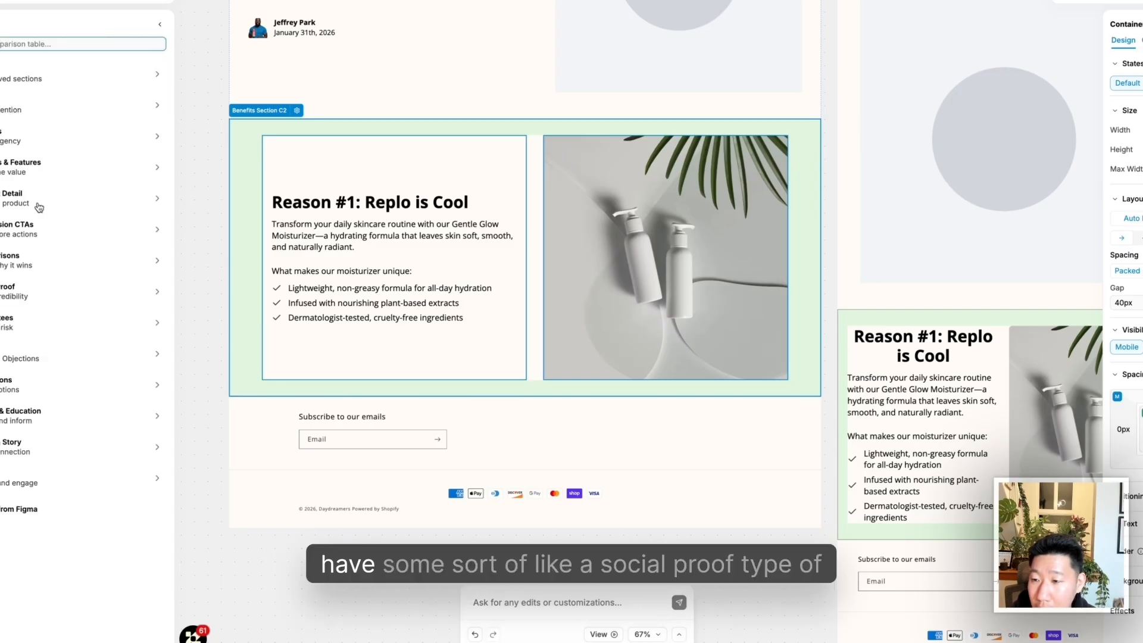
mouse_move(30, 292)
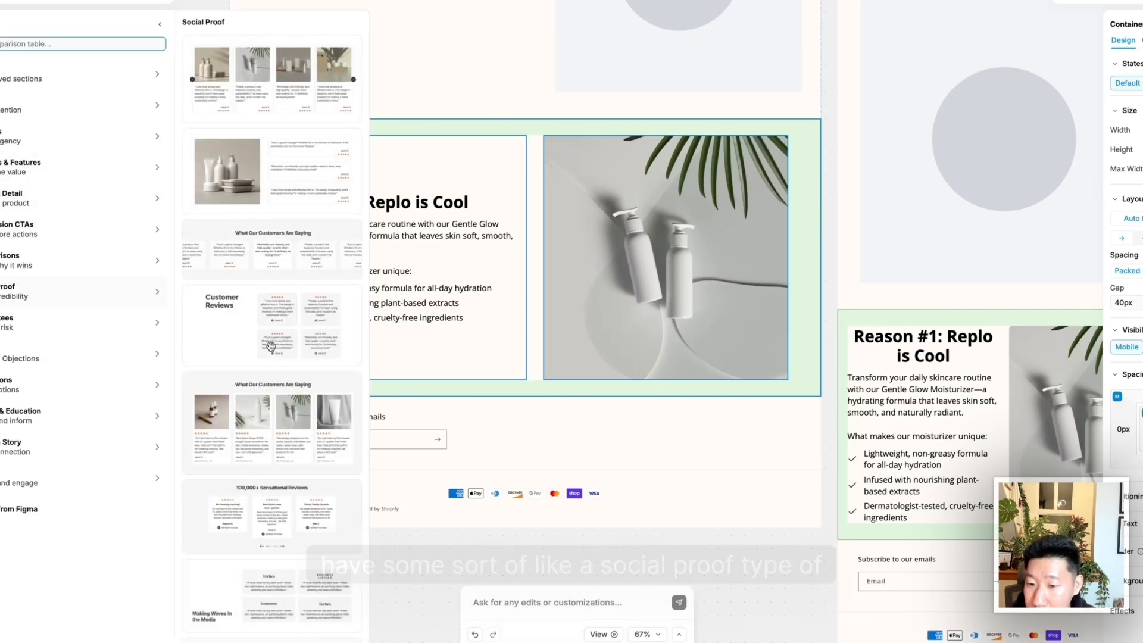
scroll(353, 495, down, 1)
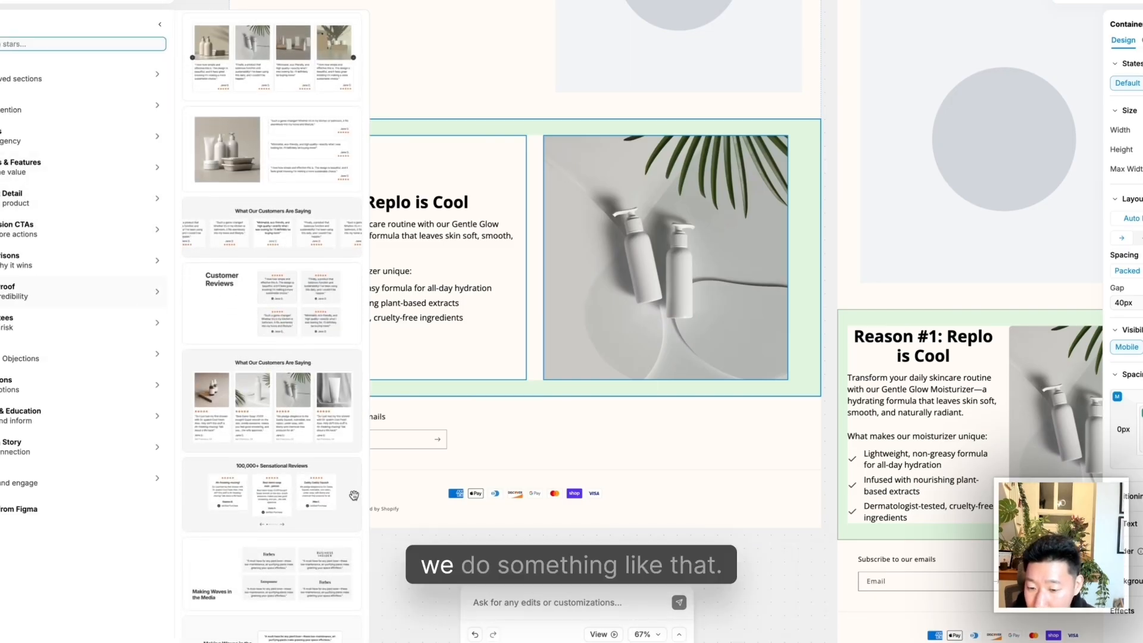
drag(286, 402, 429, 408)
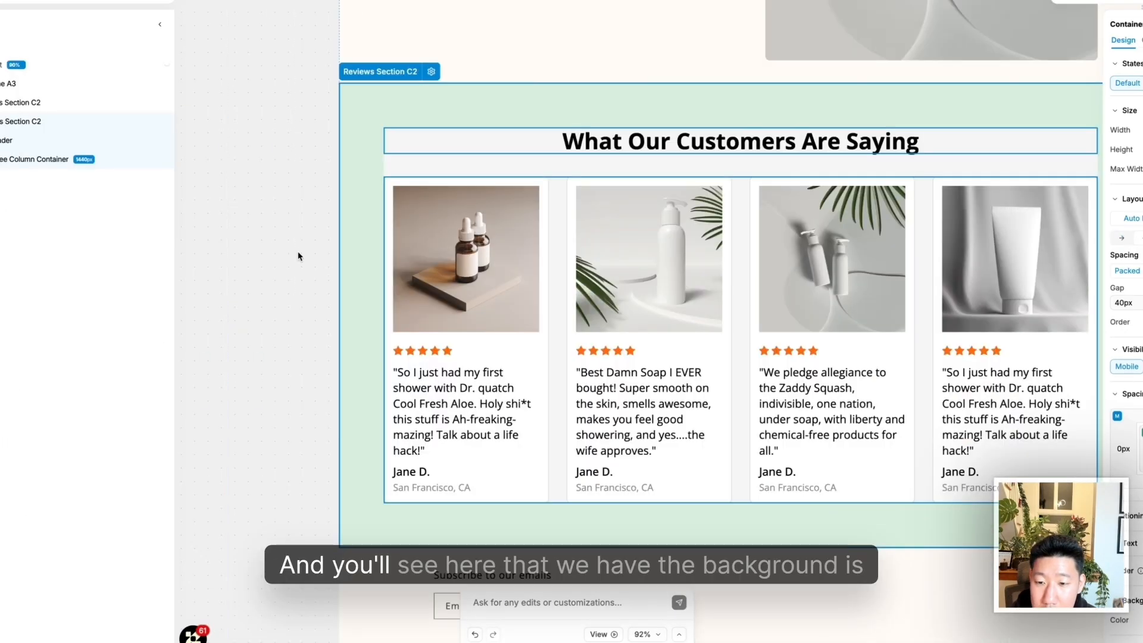
Remove the grey background color from the customer reviews section
click(298, 256)
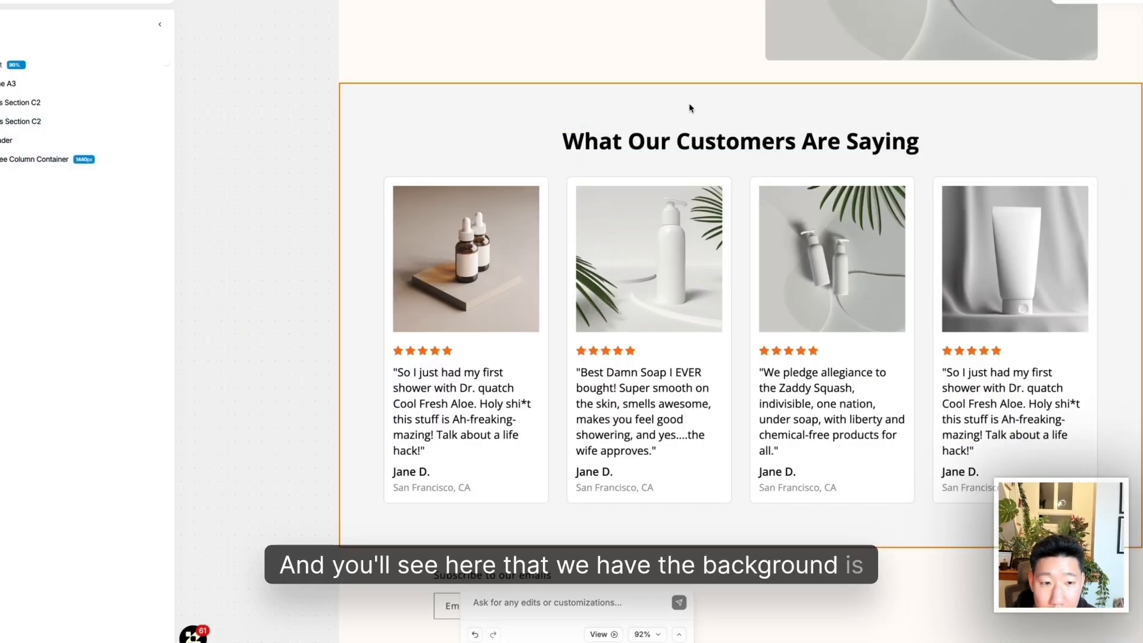
click(970, 159)
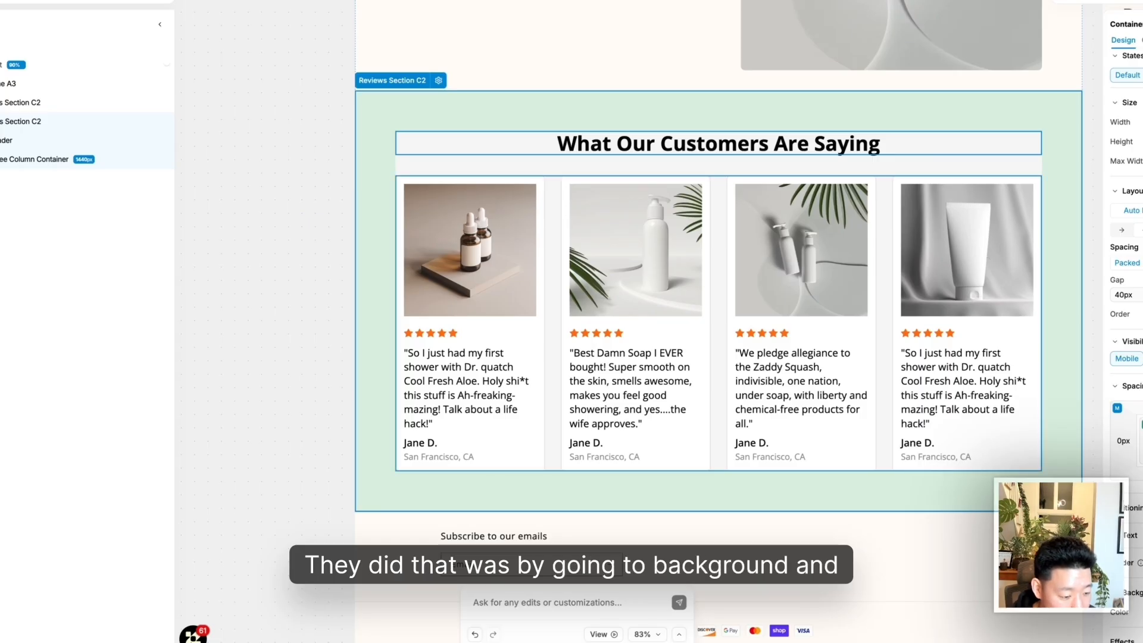
click(1142, 612)
click(1142, 612)
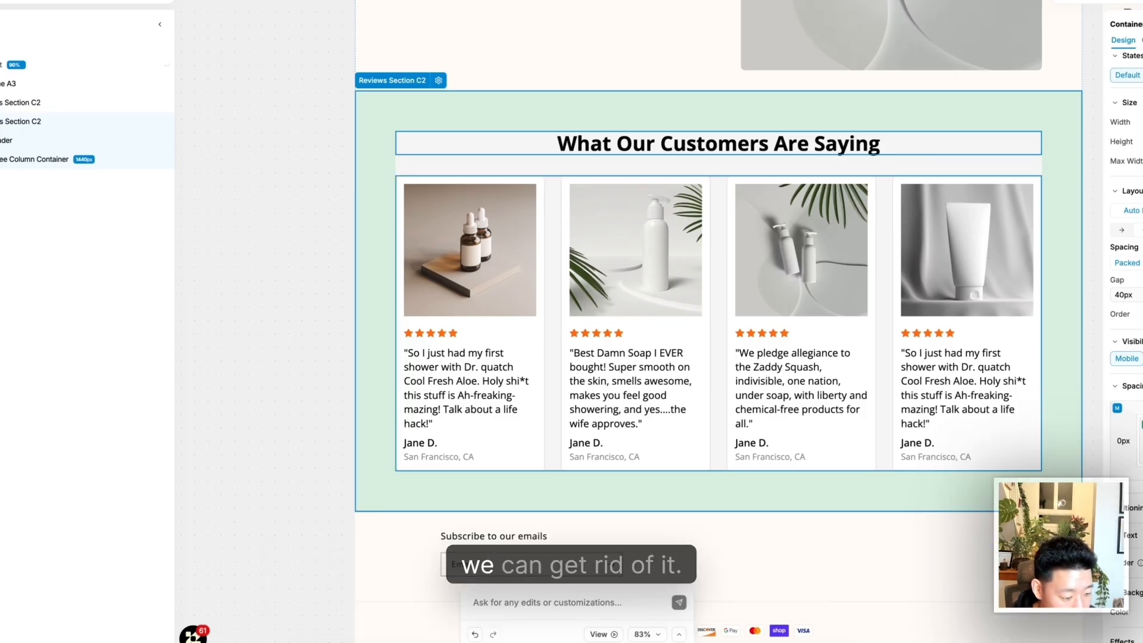
click(1142, 612)
click(290, 388)
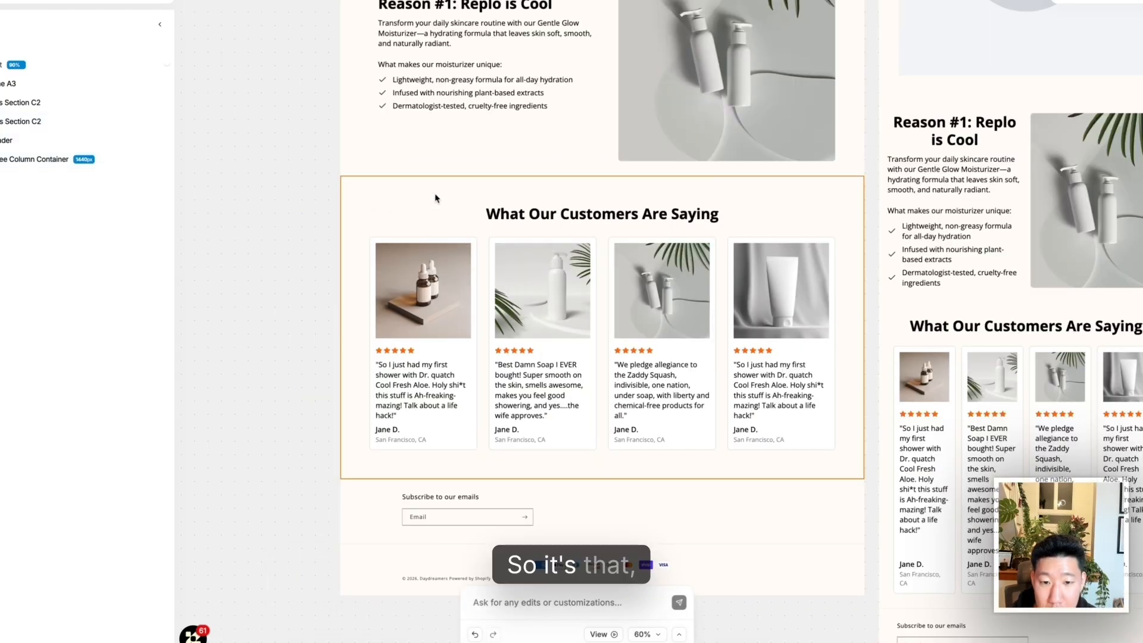
Set the background color of the customer reviews section to white
scroll(700, 265, up, 2)
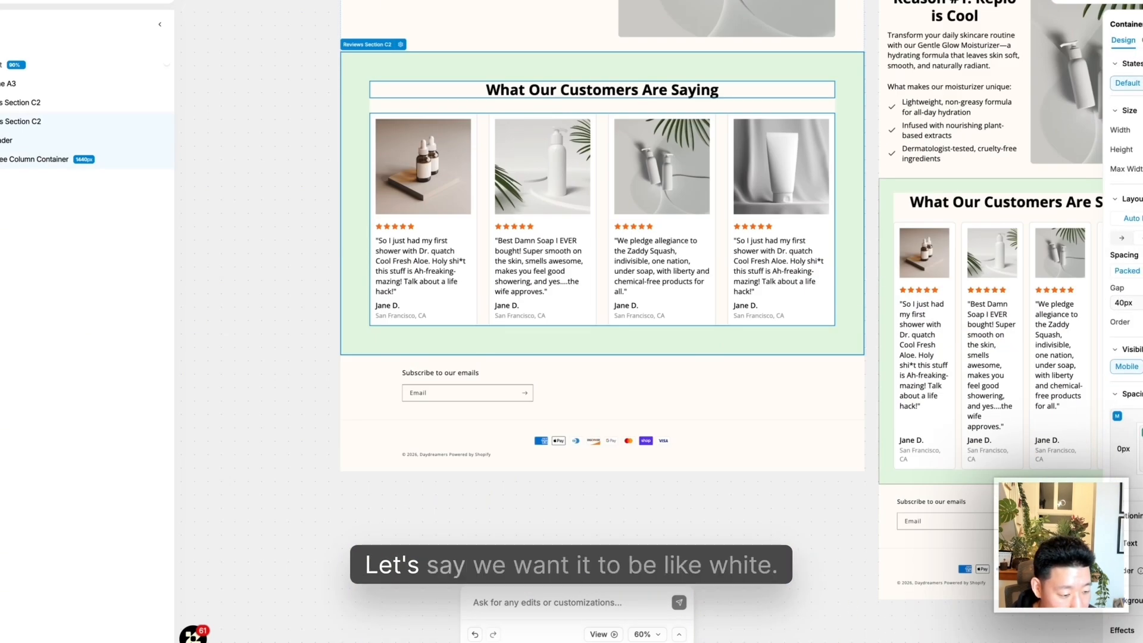
click(1120, 602)
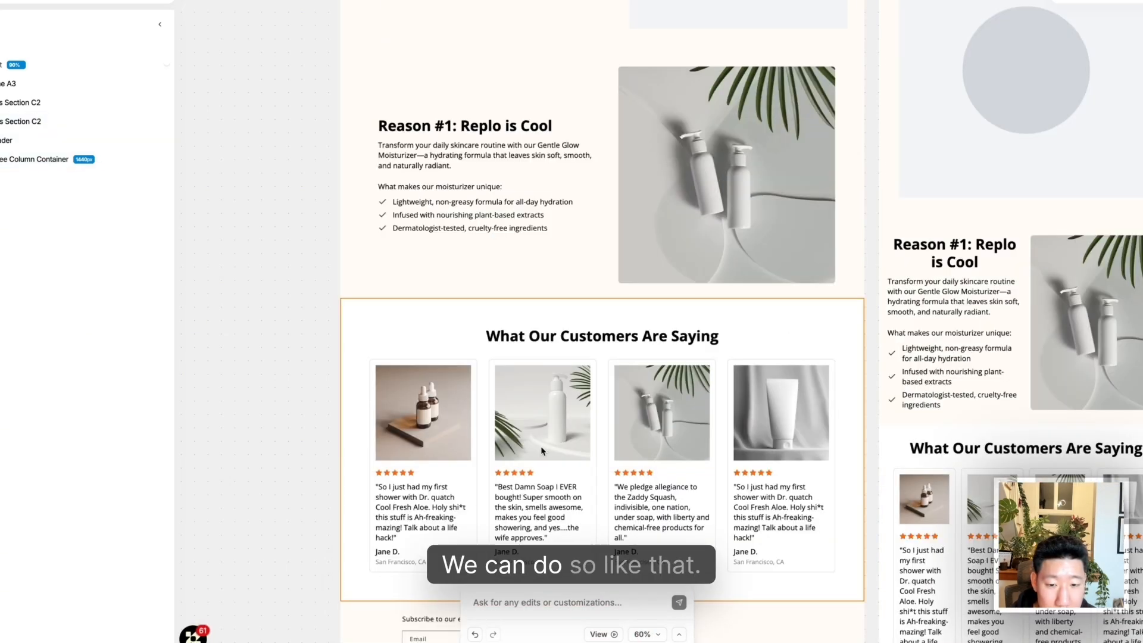
scroll(541, 452, up, 1)
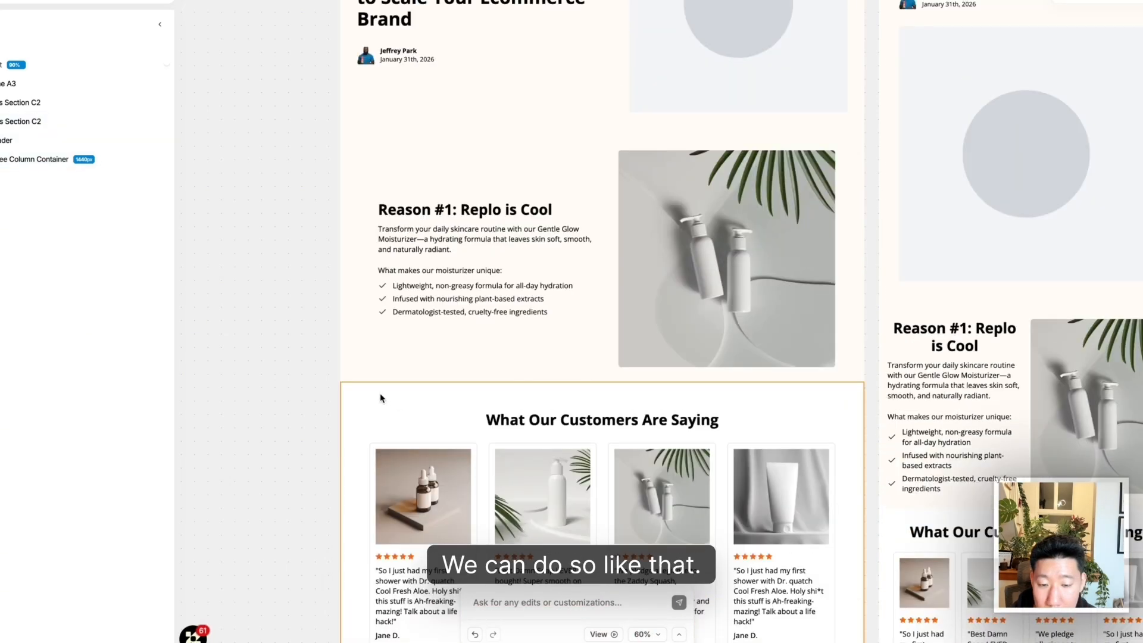
Examine how the reviews section is built, from the outer column container to the individual review boxes
scroll(381, 398, down, 4)
scroll(381, 399, right, 2)
click(501, 410)
scroll(403, 401, up, 3)
scroll(404, 400, left, 1)
double_click(488, 380)
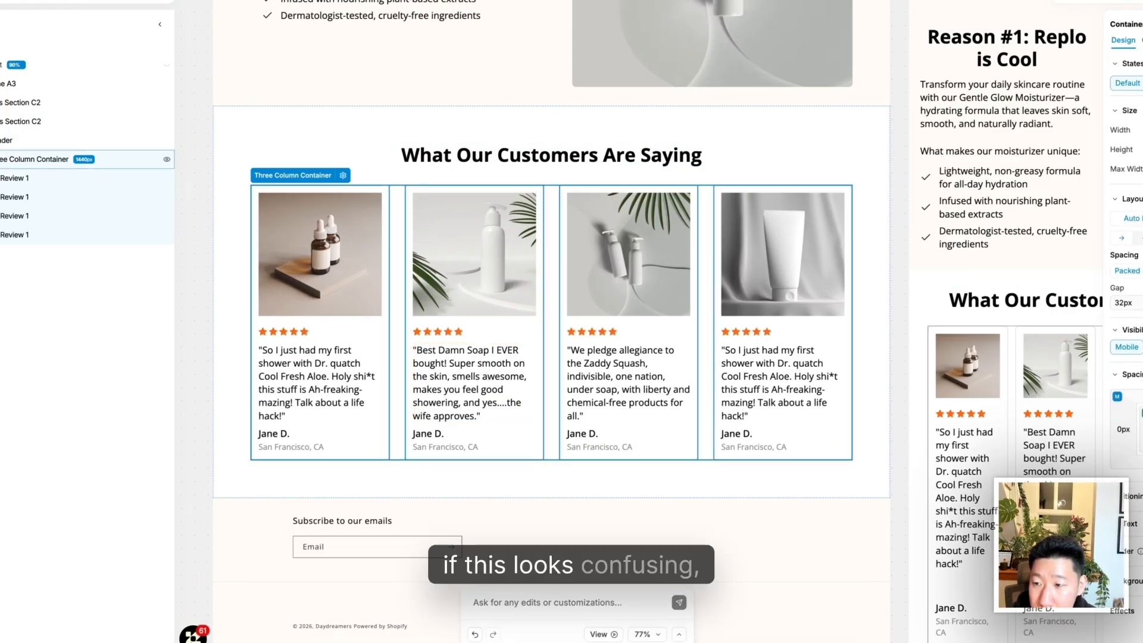
scroll(315, 262, down, 2)
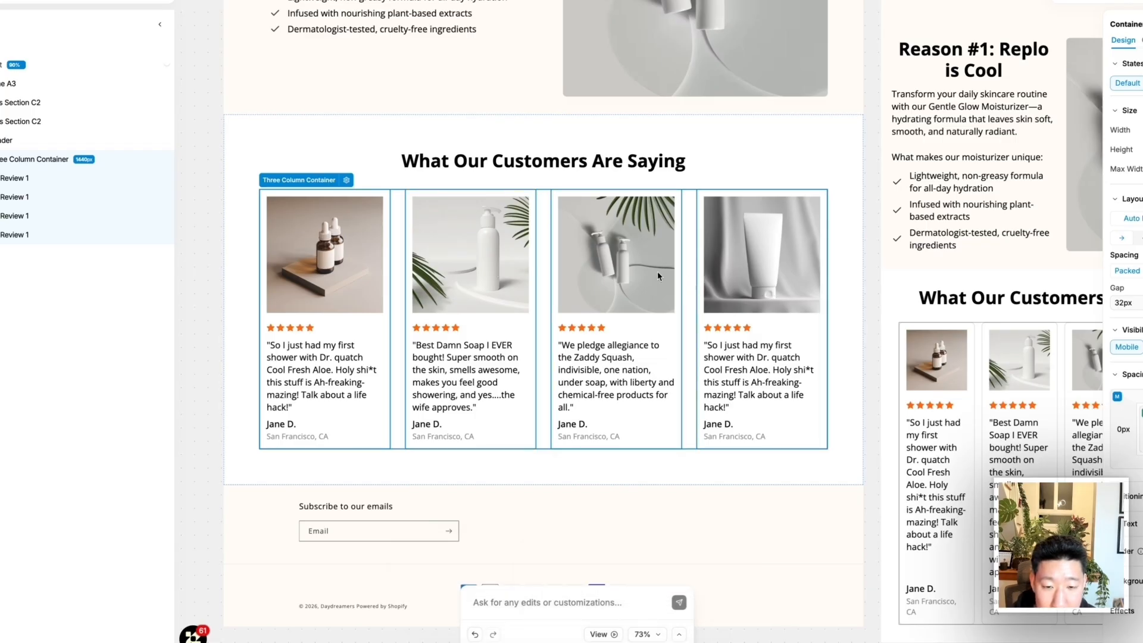
click(812, 375)
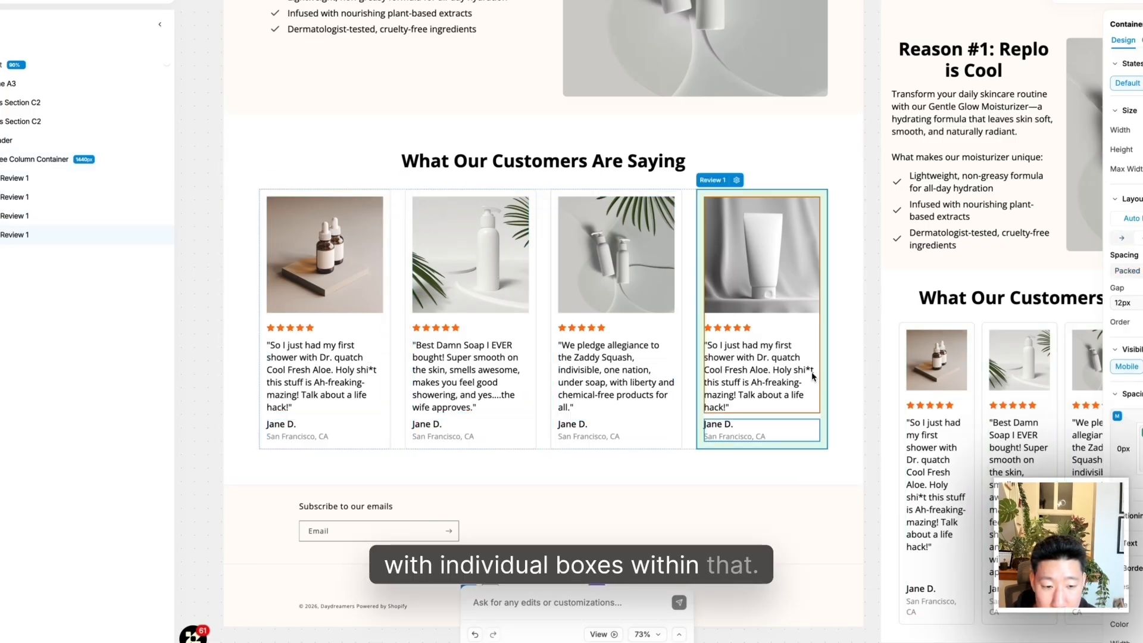
click(852, 390)
click(877, 358)
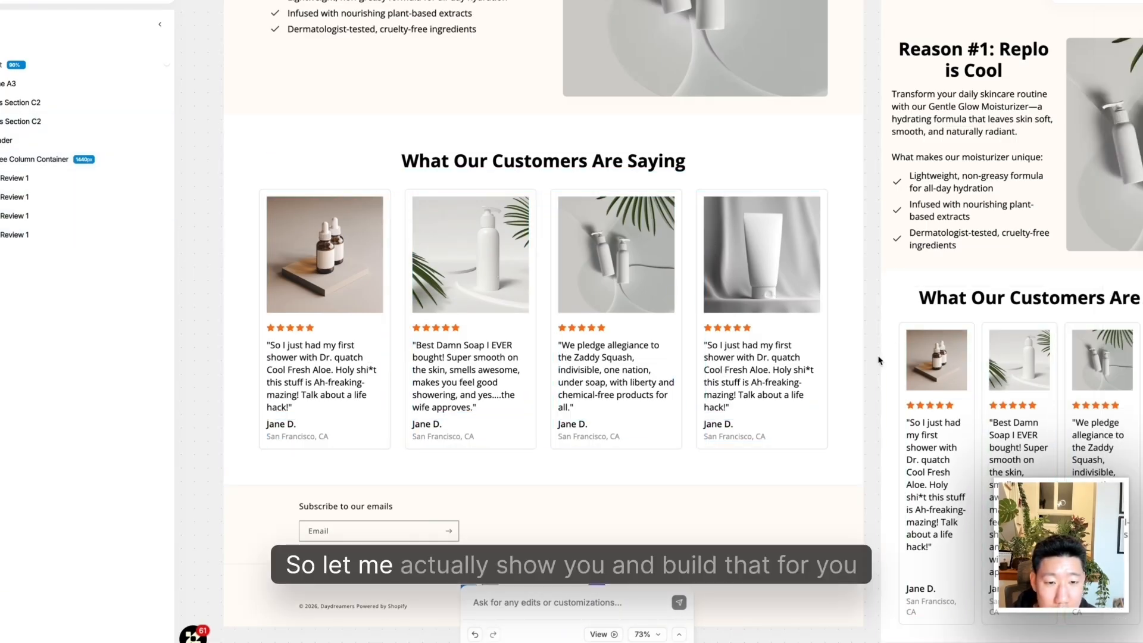
Add an empty container below the row of review cards, inside the customer reviews section
click(788, 136)
scroll(814, 300, down, 1)
click(12, 159)
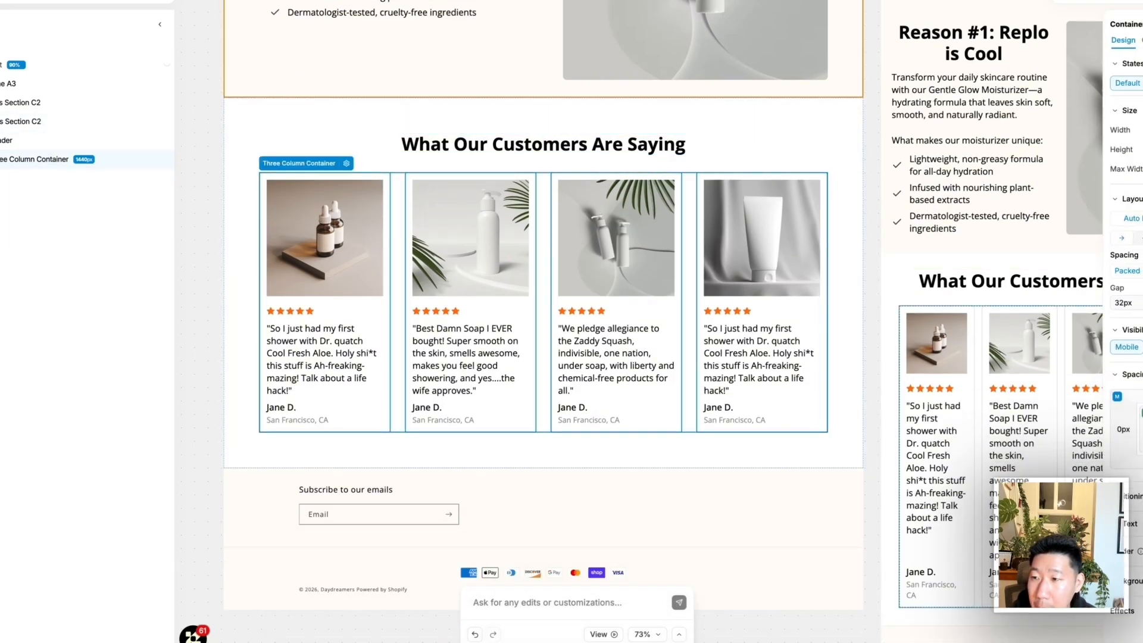
click(1, 71)
drag(97, 399, 534, 423)
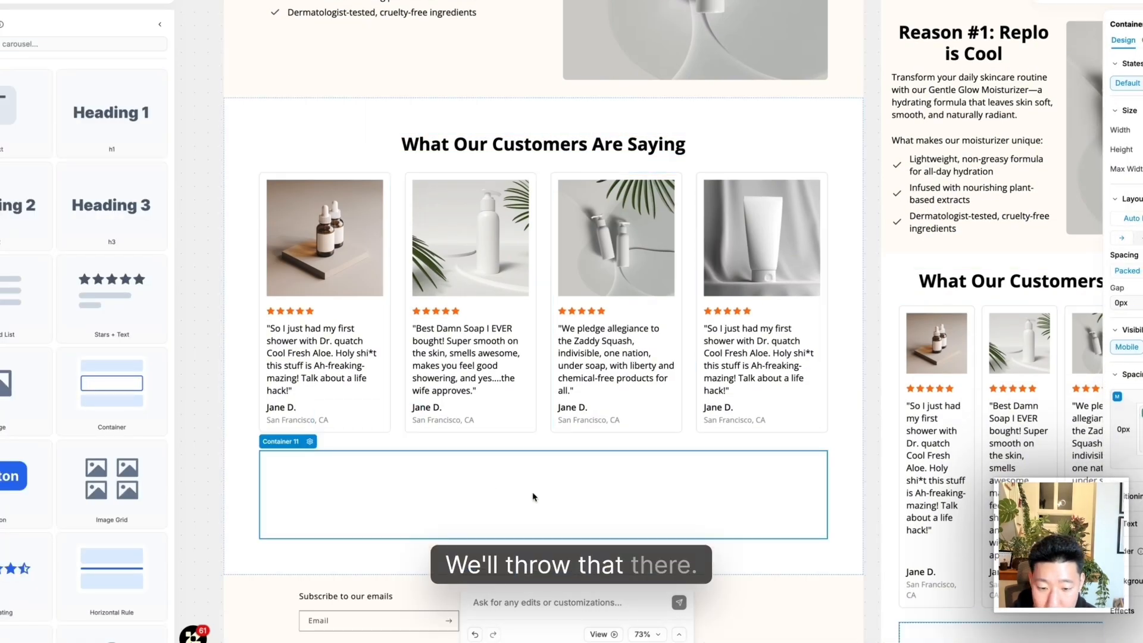
Switch the new container to a column layout with four equal columns, and check each column
click(1142, 219)
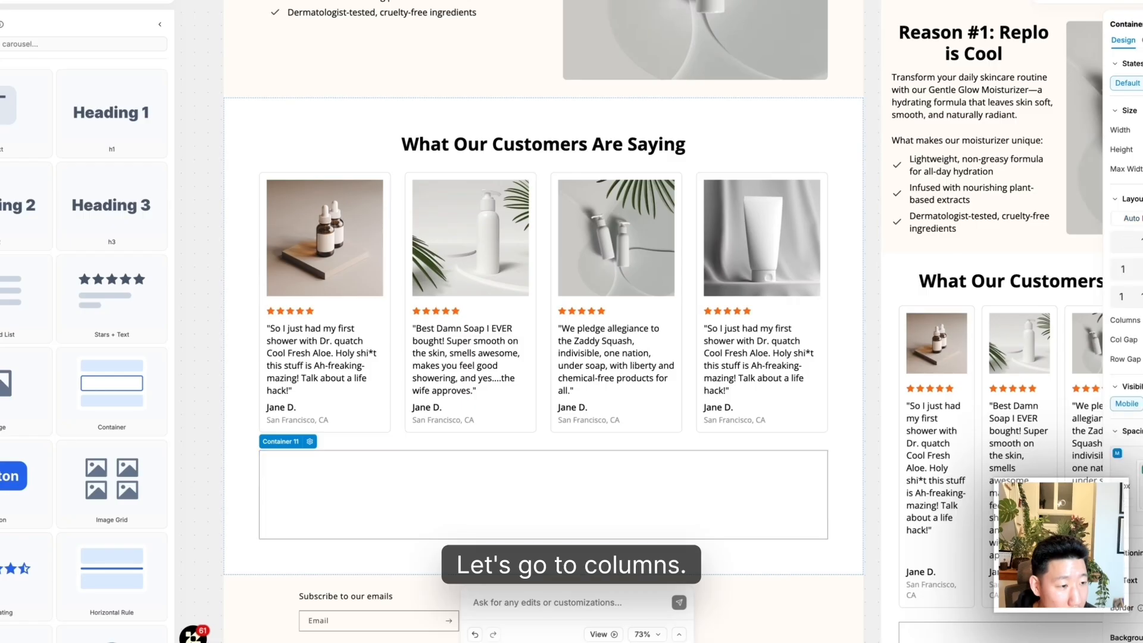
click(1141, 297)
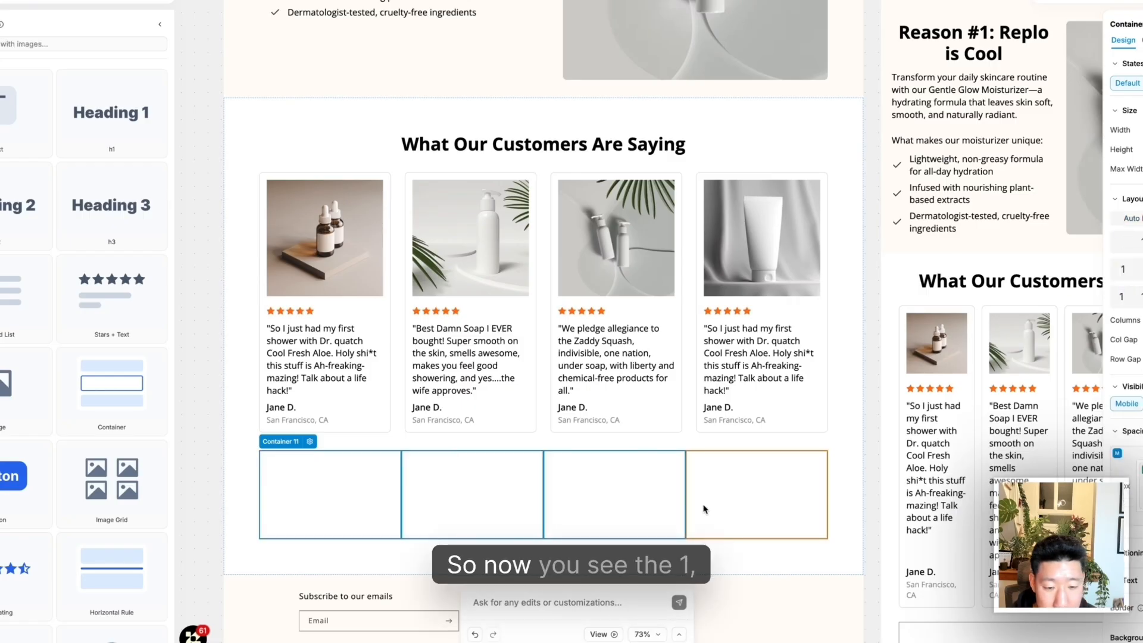
click(428, 497)
click(595, 493)
click(729, 491)
Fill the first column of the new container with an image, a star rating and a text block, stacked in that order
click(325, 472)
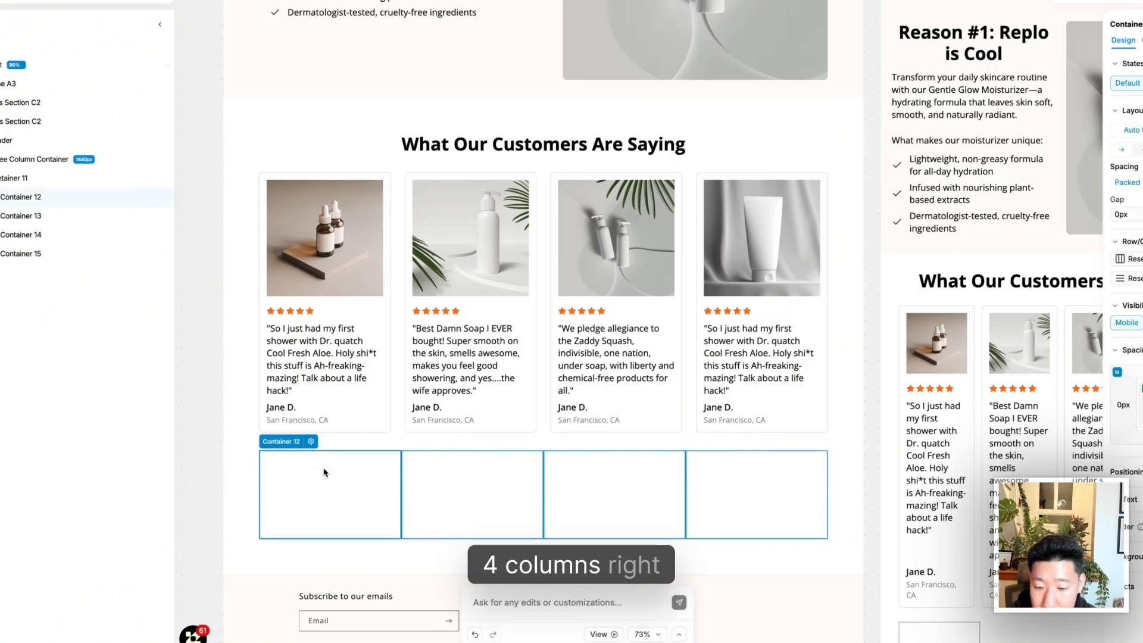
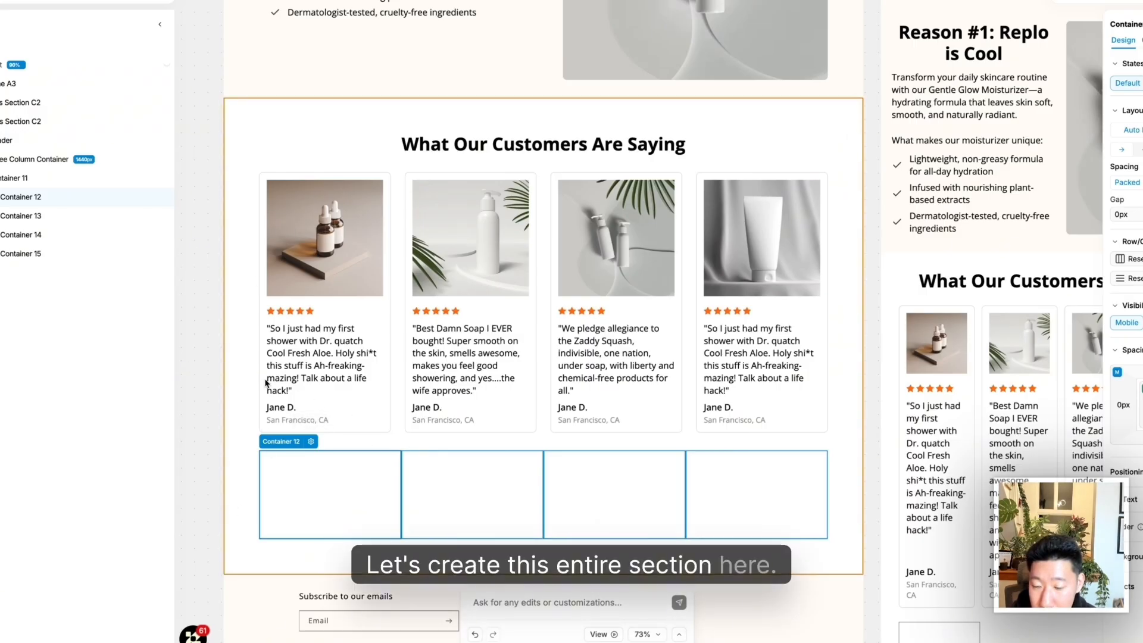
click(0, 66)
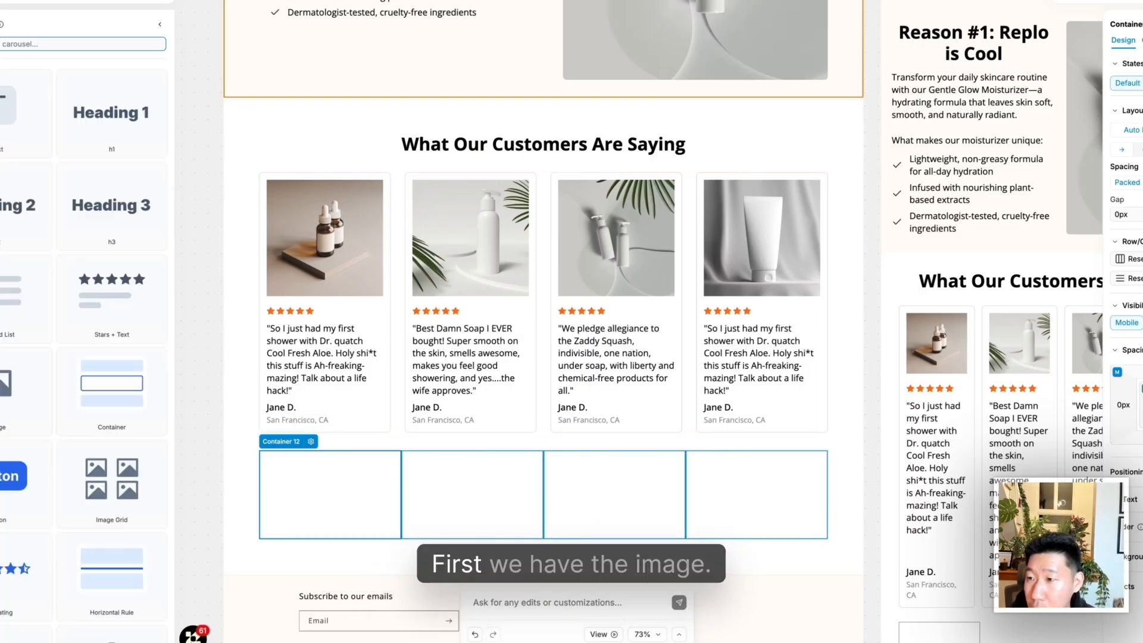
drag(22, 398, 339, 498)
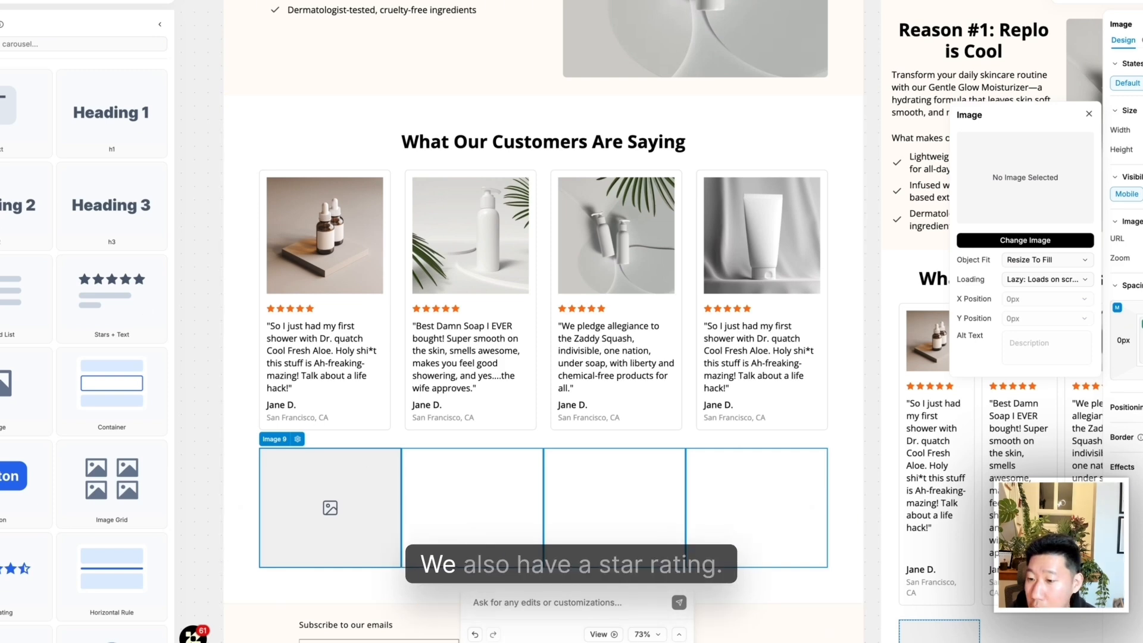
scroll(96, 380, down, 1)
drag(28, 538, 282, 563)
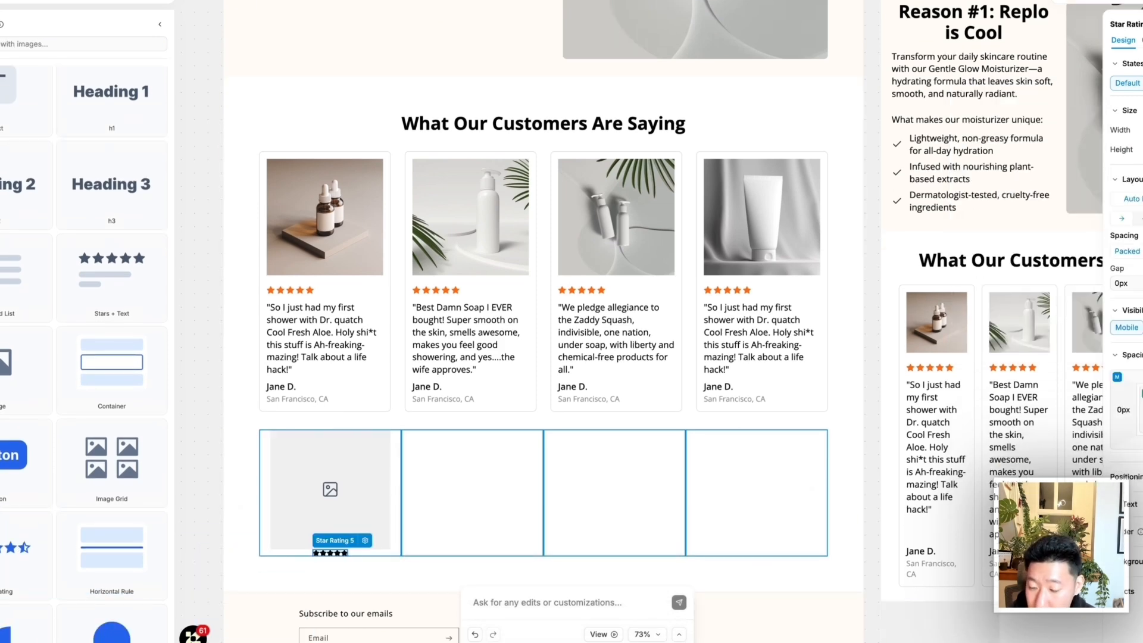
drag(12, 98, 253, 443)
drag(340, 553, 341, 556)
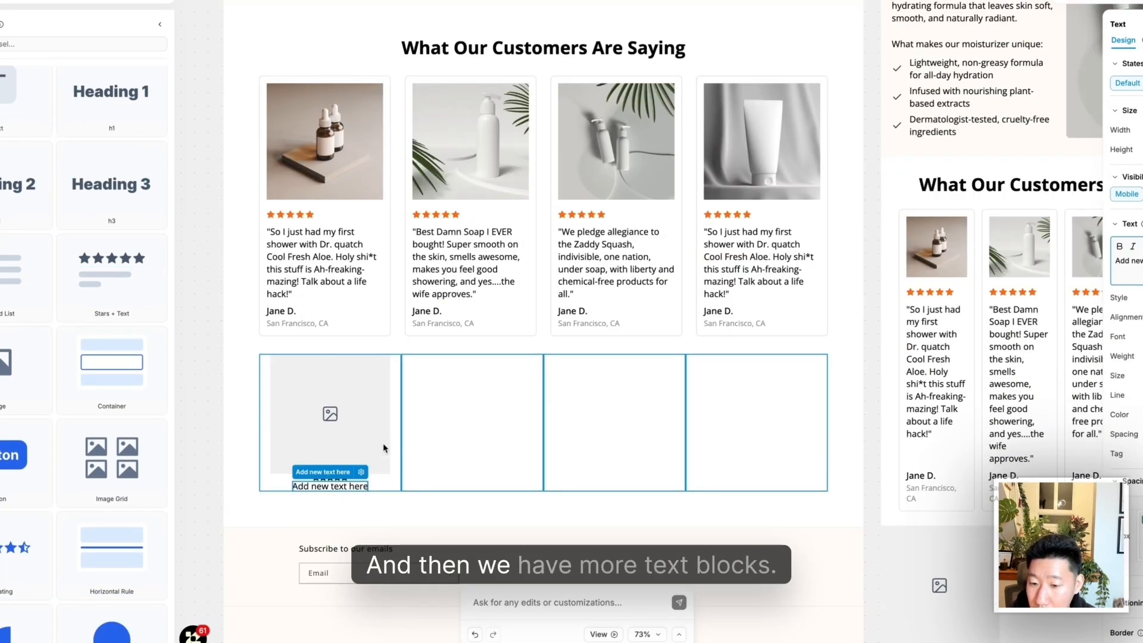
Fill the new column's image placeholder with the dropper bottle photo from the first review card
scroll(310, 399, down, 1)
click(271, 450)
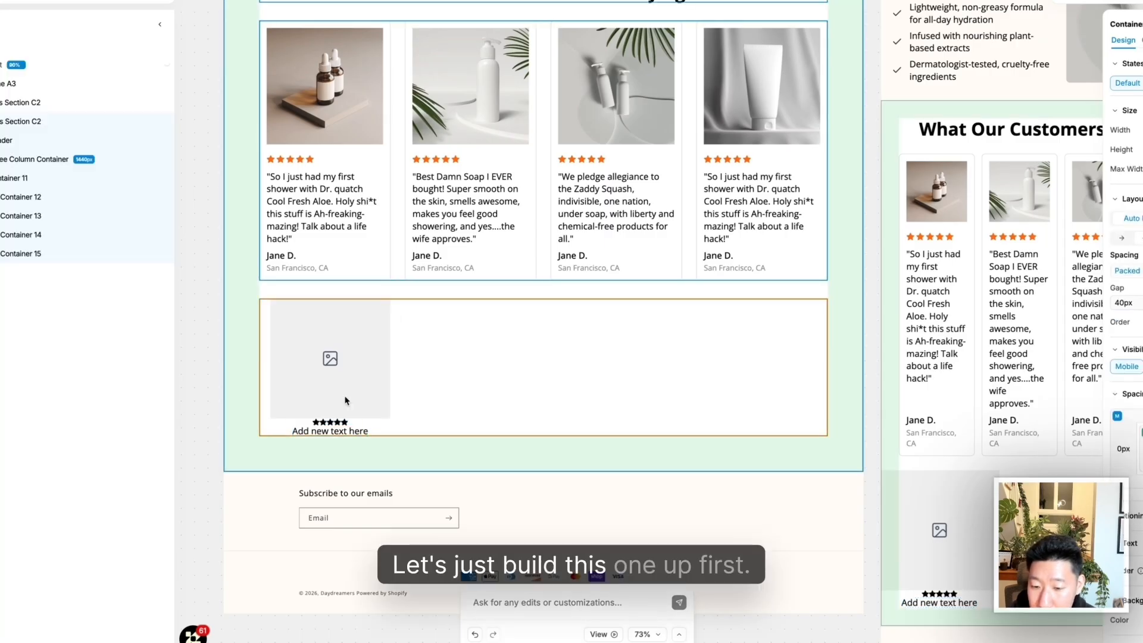
scroll(326, 343, up, 1)
click(302, 113)
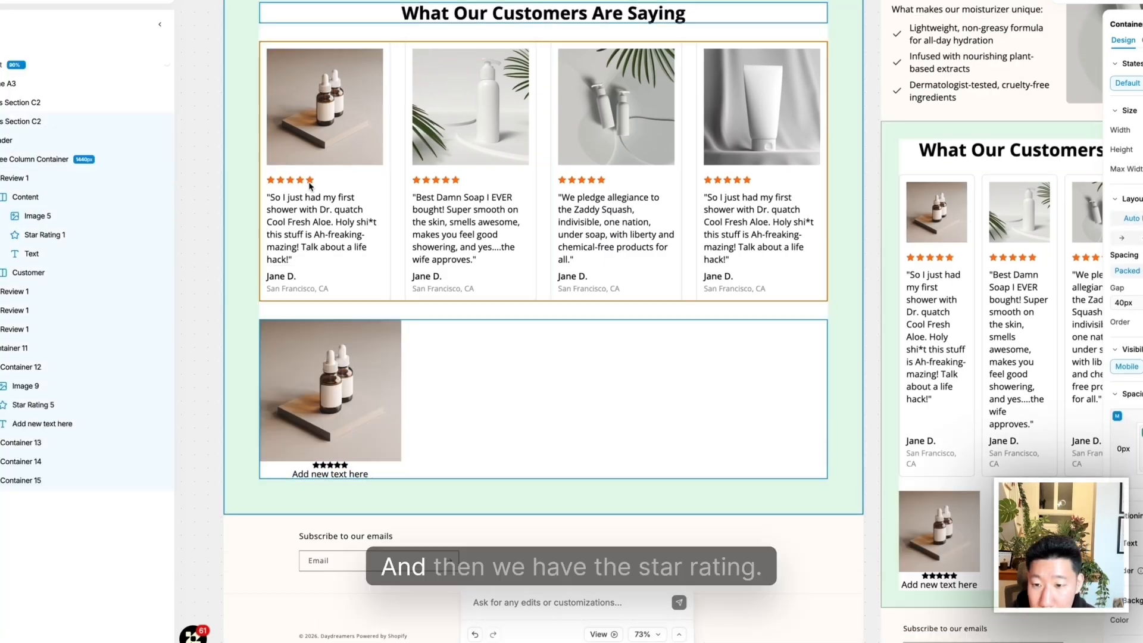
Copy the orange star color from the first review card's rating to the star rating in the new column
click(308, 181)
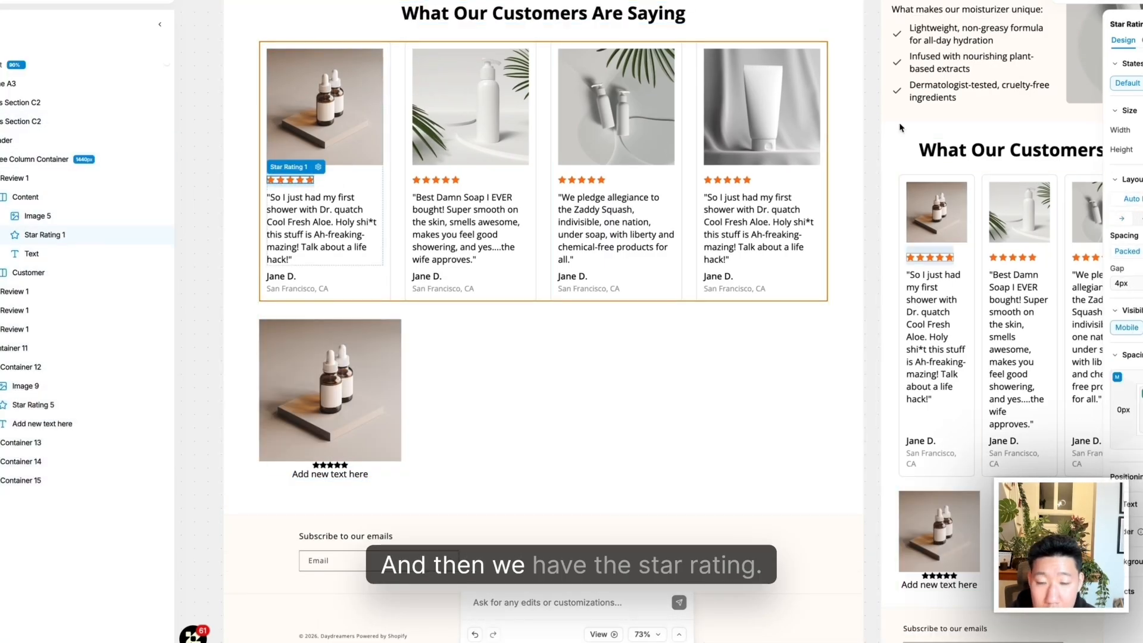
click(1141, 40)
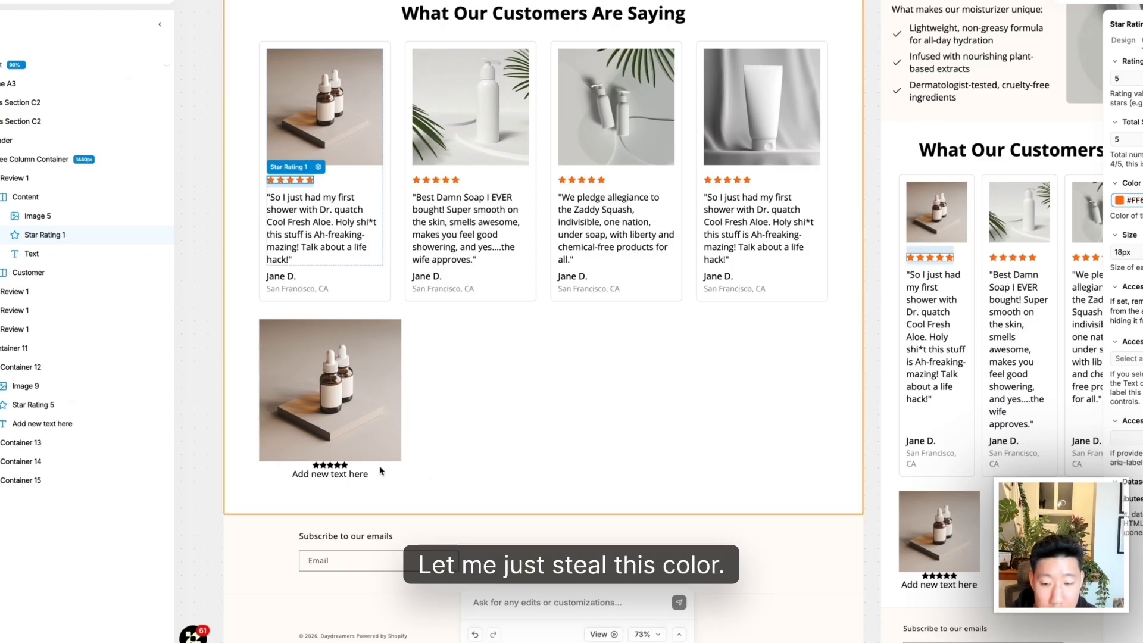
click(299, 387)
click(318, 465)
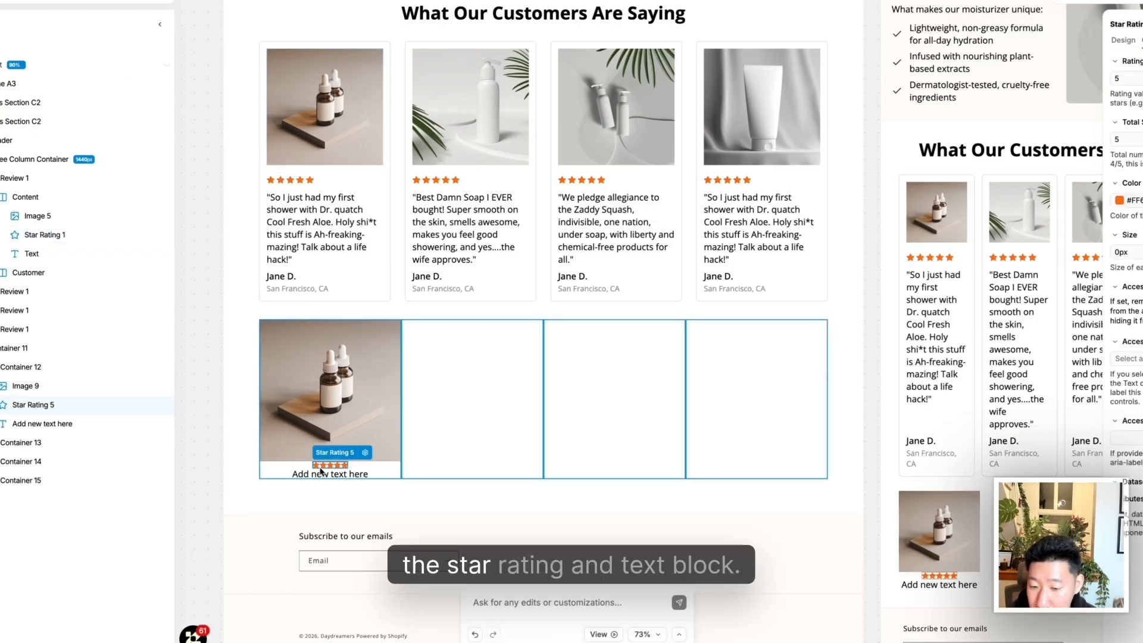
Replace the new column's placeholder text with the "So I just had my first shower..." quote copied from the first review card
click(320, 262)
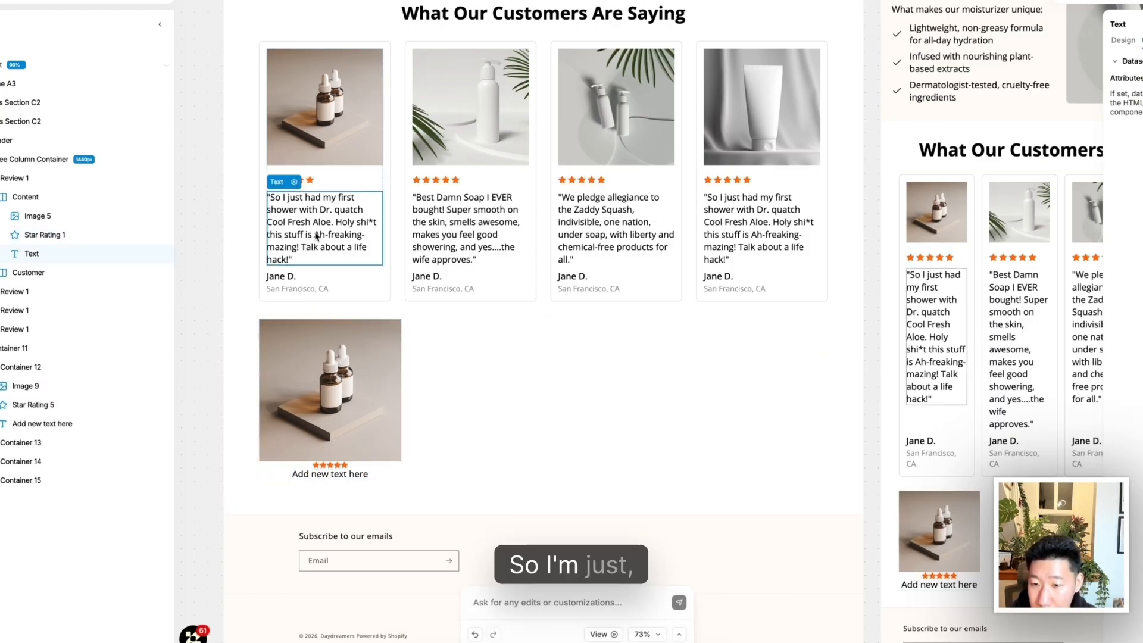
double_click(320, 258)
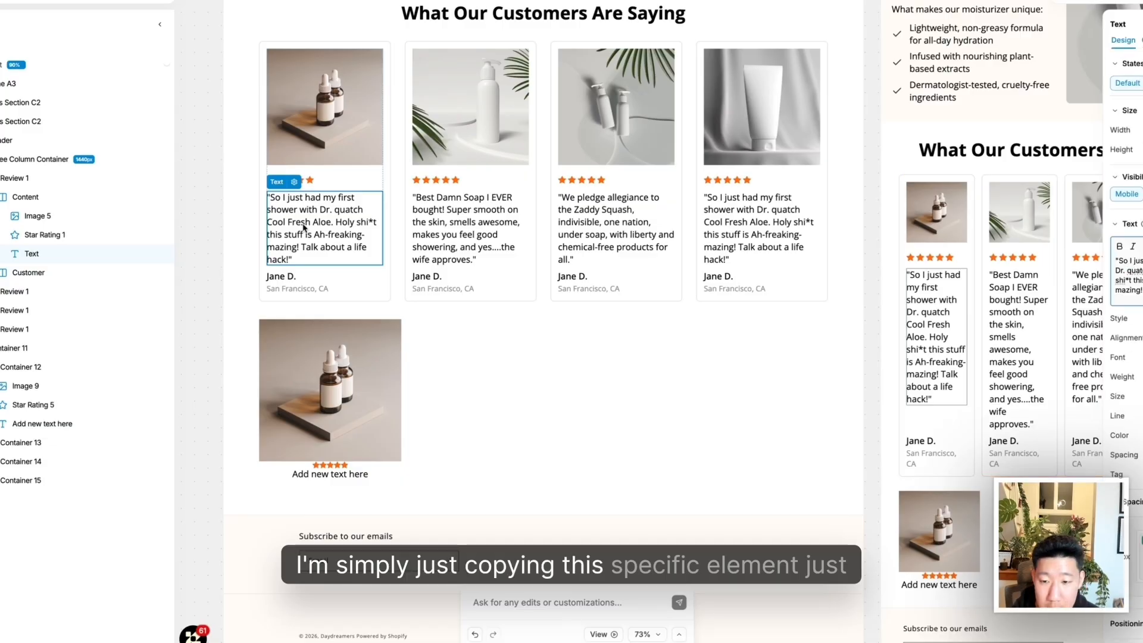
click(331, 476)
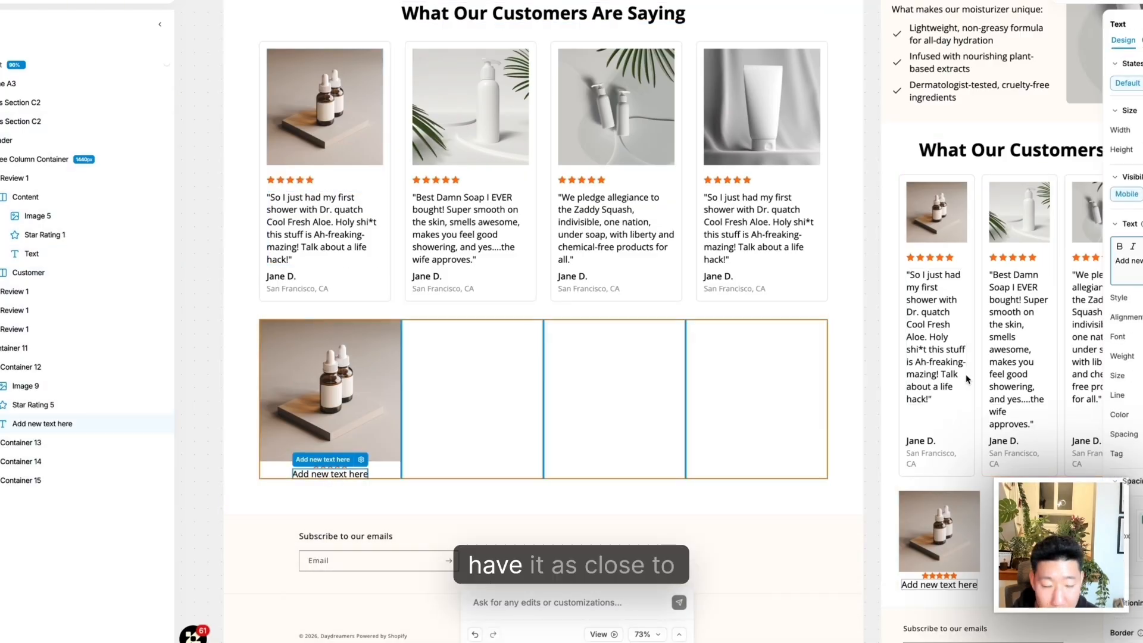
text("So I just had my first shower with Dr. quatch Cool Fresh Aloe. Holy shi*t this stuff is Ah-freaking-mazing! Talk about a life hack!")
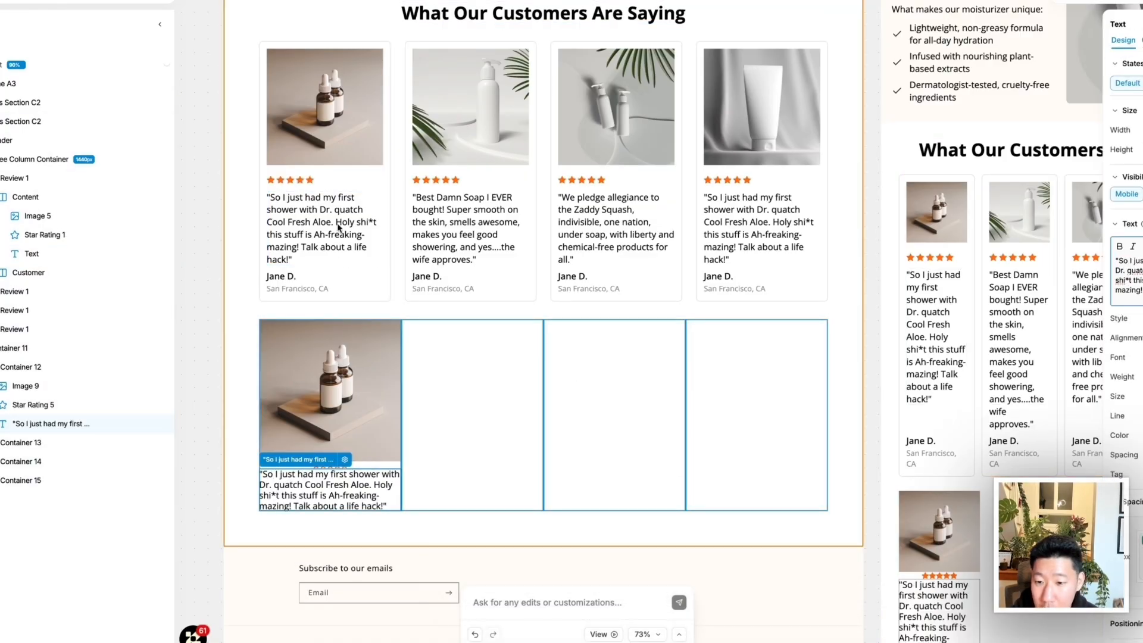
click(192, 437)
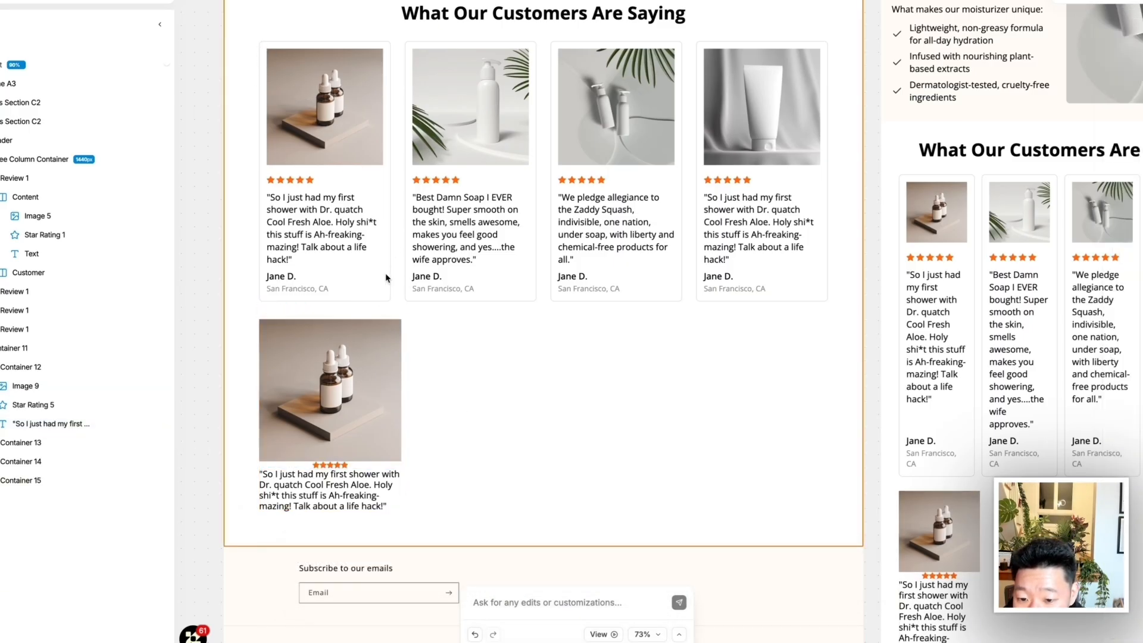
Add 20 px of padding on all four sides of Container 12, the new container's first column
click(368, 352)
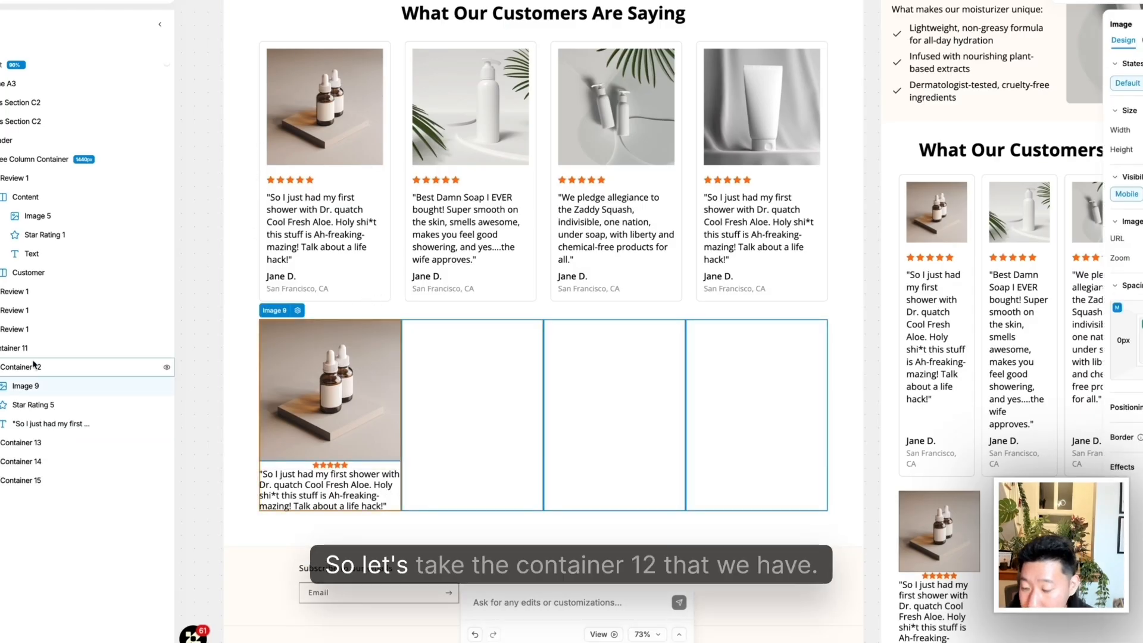
click(59, 366)
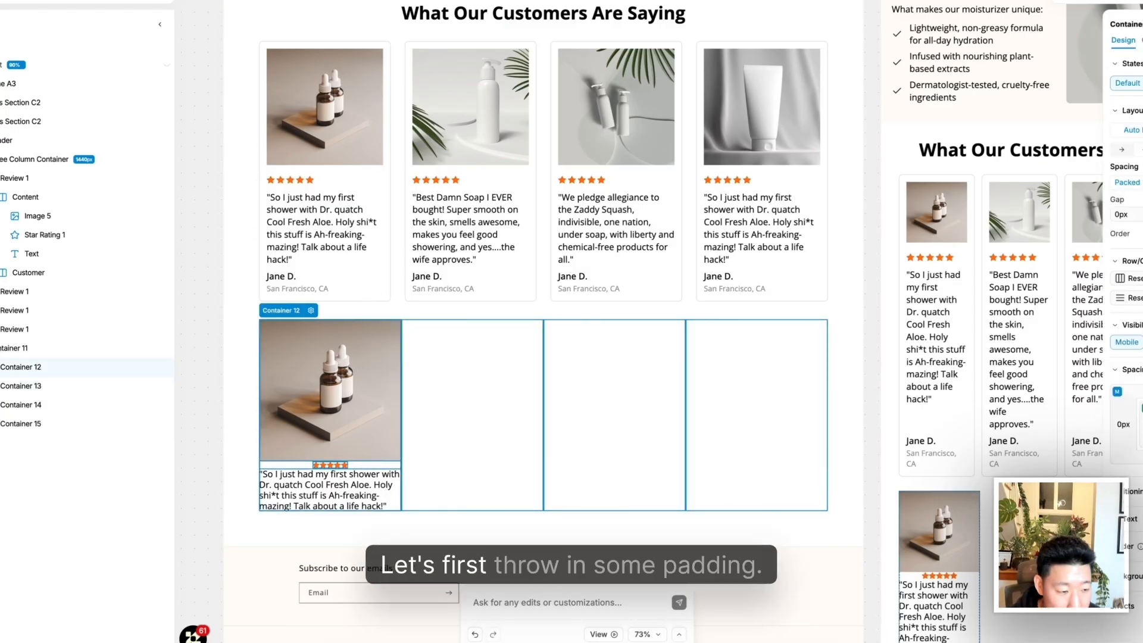
drag(1142, 408, 1142, 401)
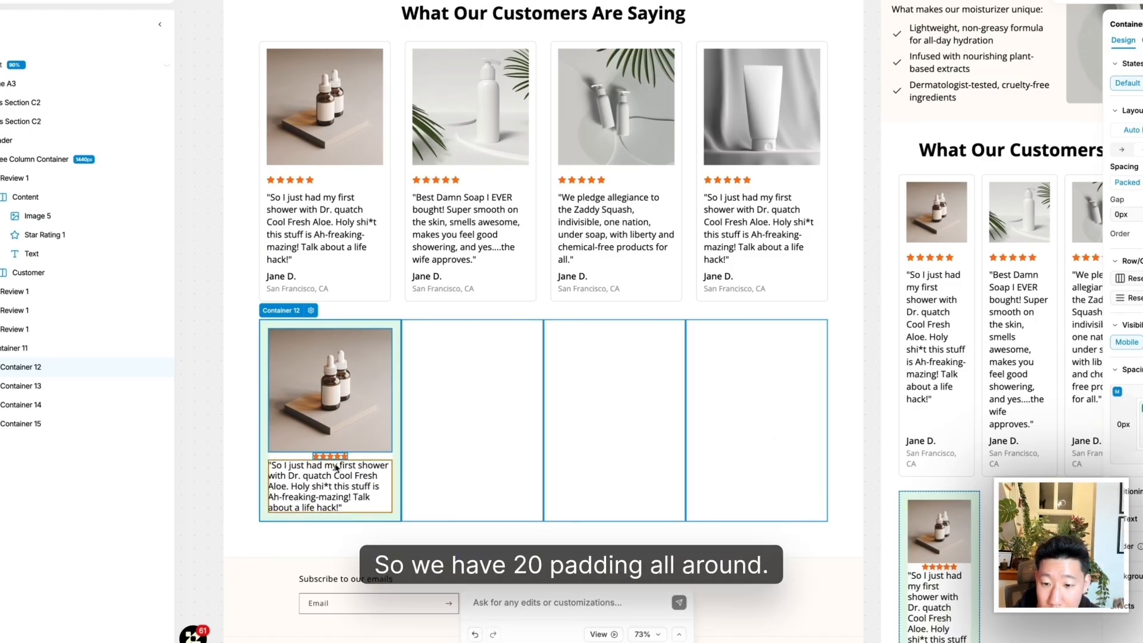
click(209, 449)
Add a thin solid black border around Container 12
click(391, 463)
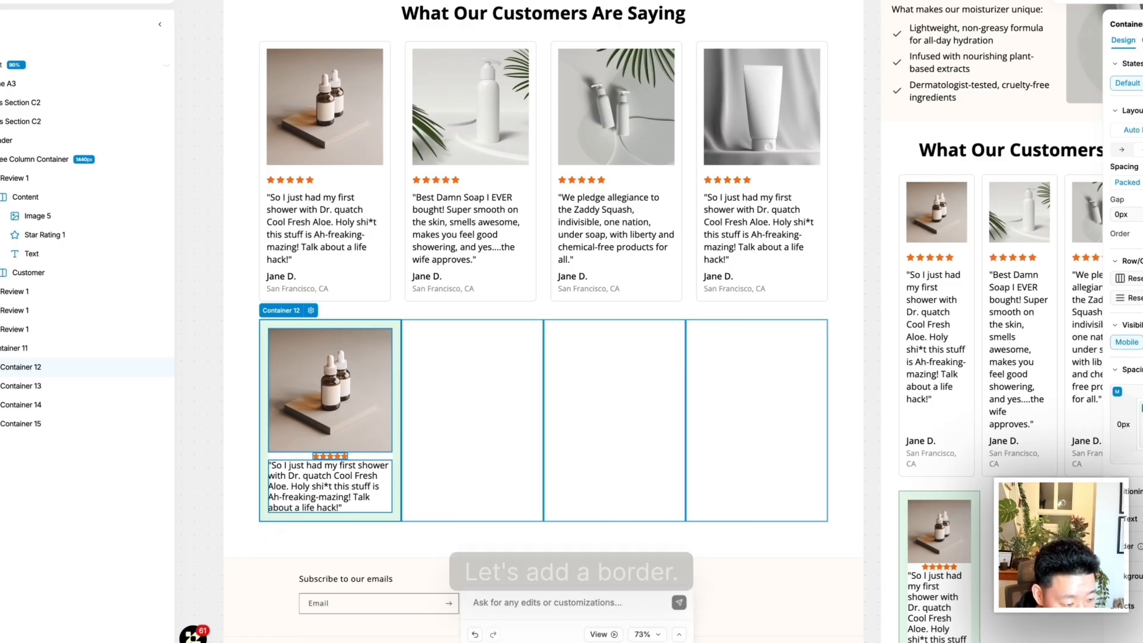
scroll(655, 417, down, 1)
click(615, 340)
click(692, 154)
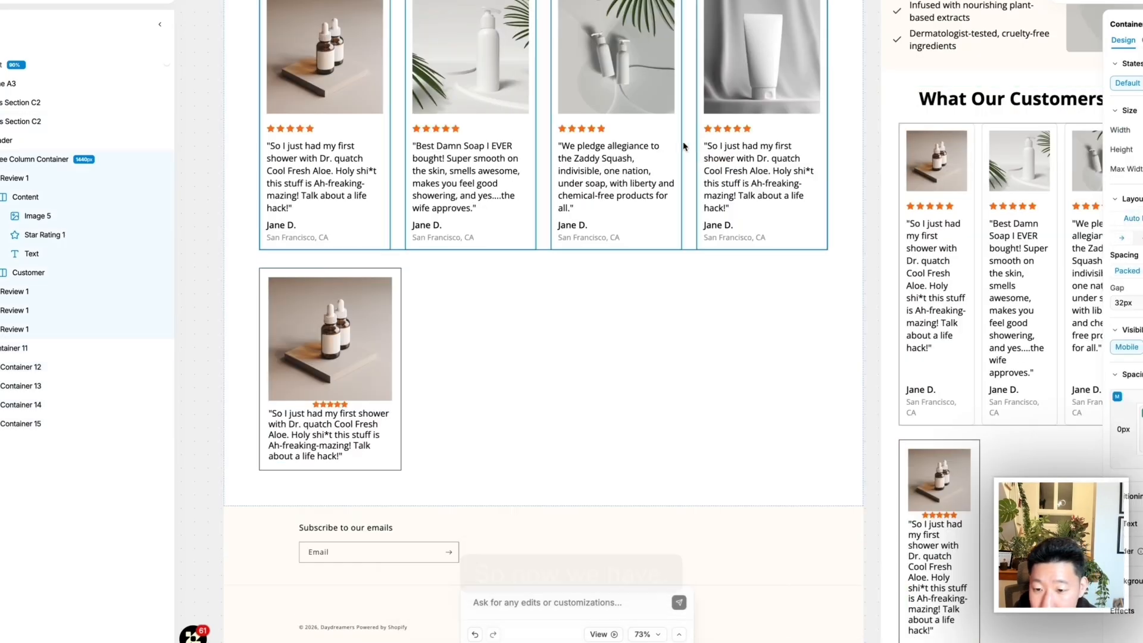
Compare the border with the existing review cards and lower Container 12's border color opacity to about 20%
click(511, 148)
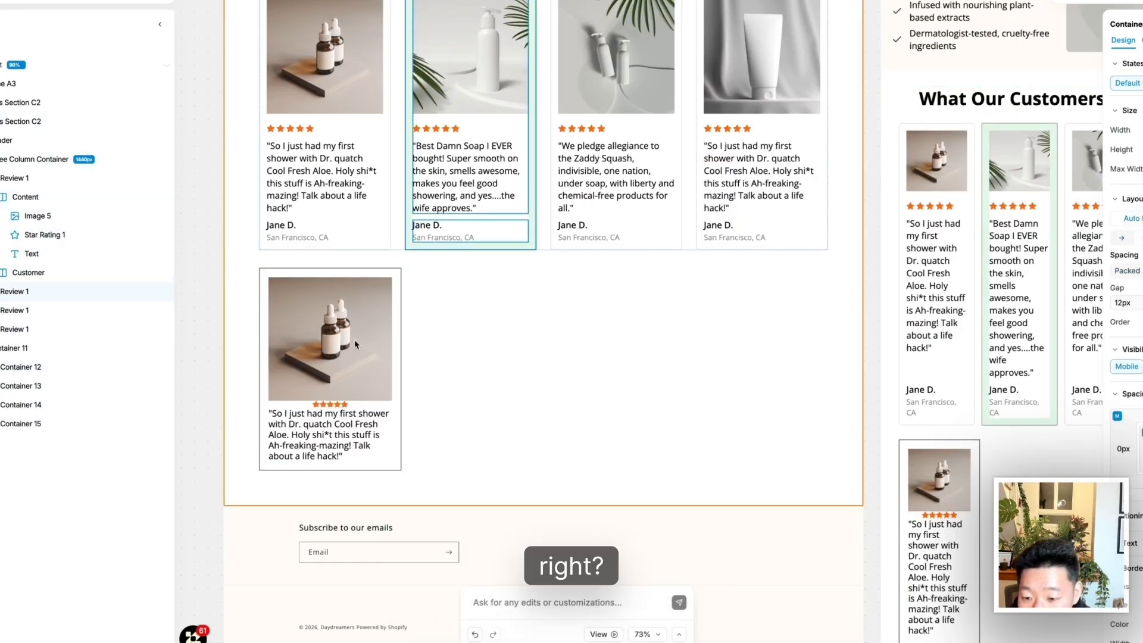
click(382, 271)
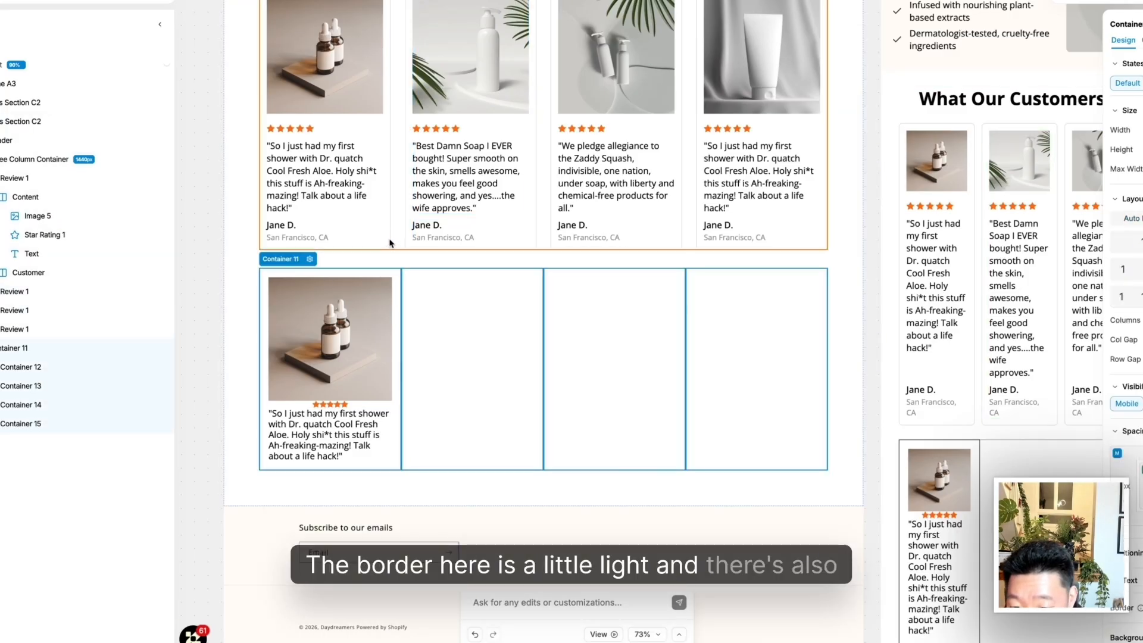
click(393, 275)
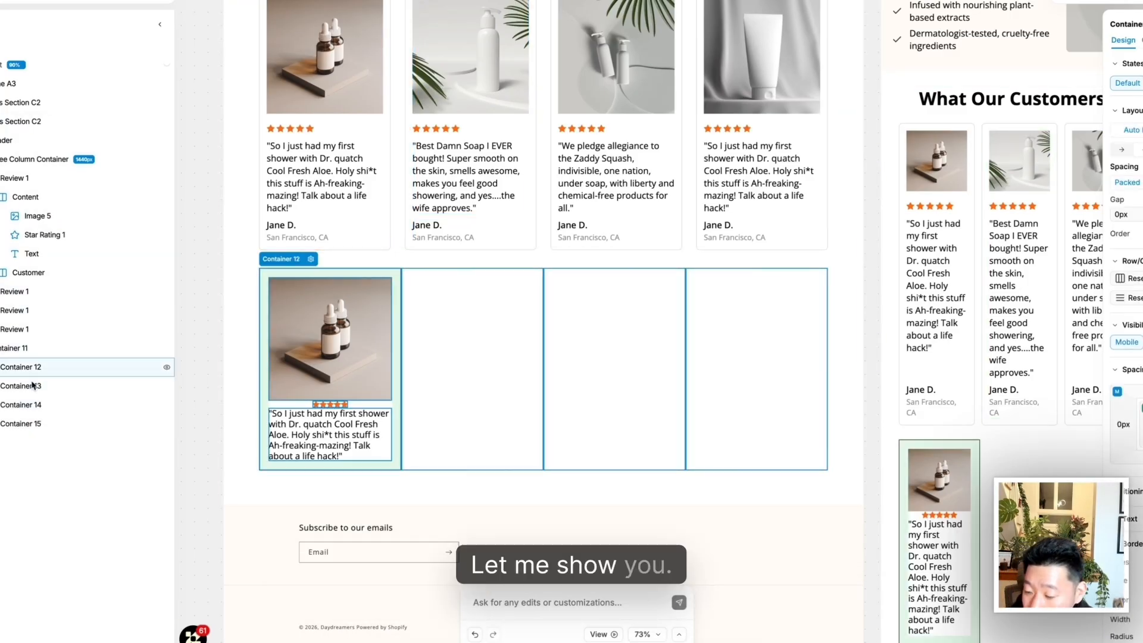
scroll(1132, 417, down, 1)
click(1137, 529)
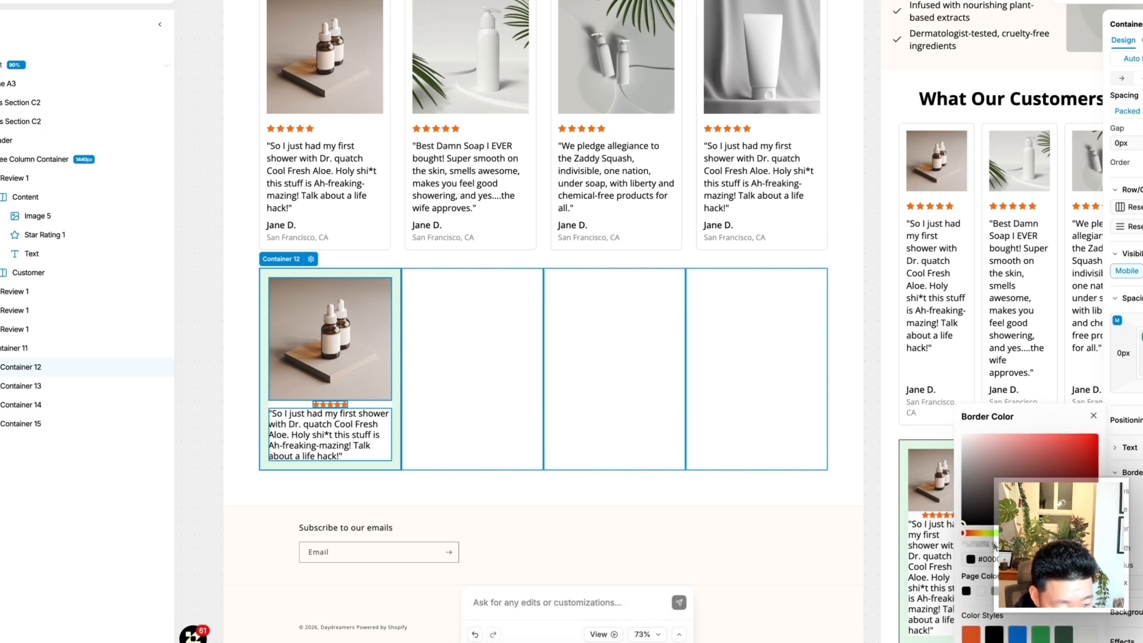
click(532, 500)
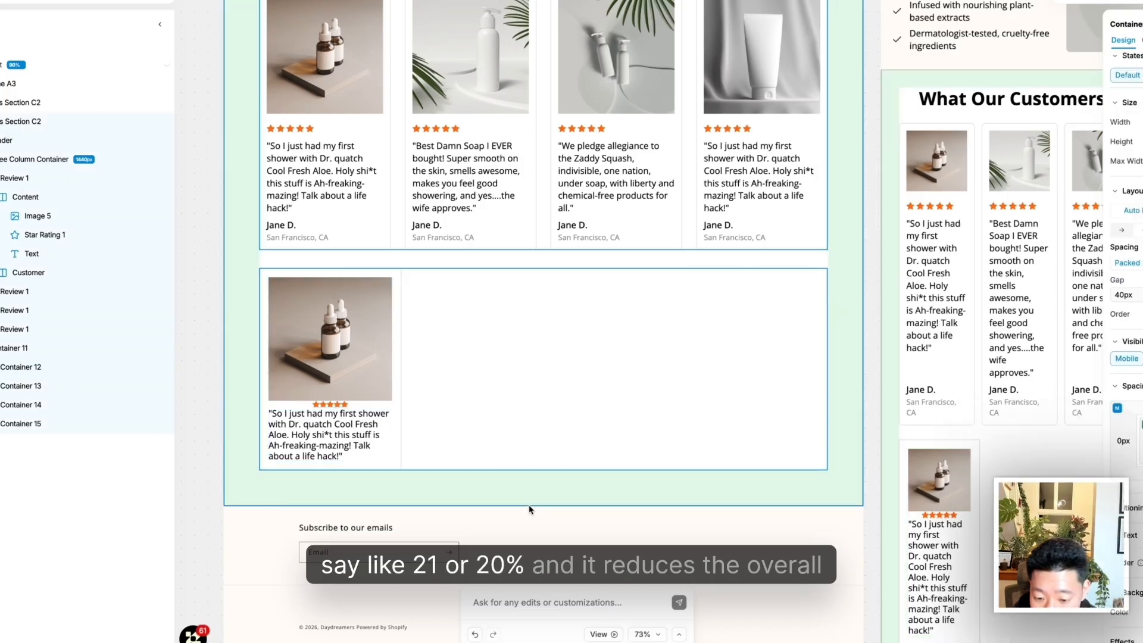
Try restoring the full border color on Container 12 and reducing the border width instead
click(398, 233)
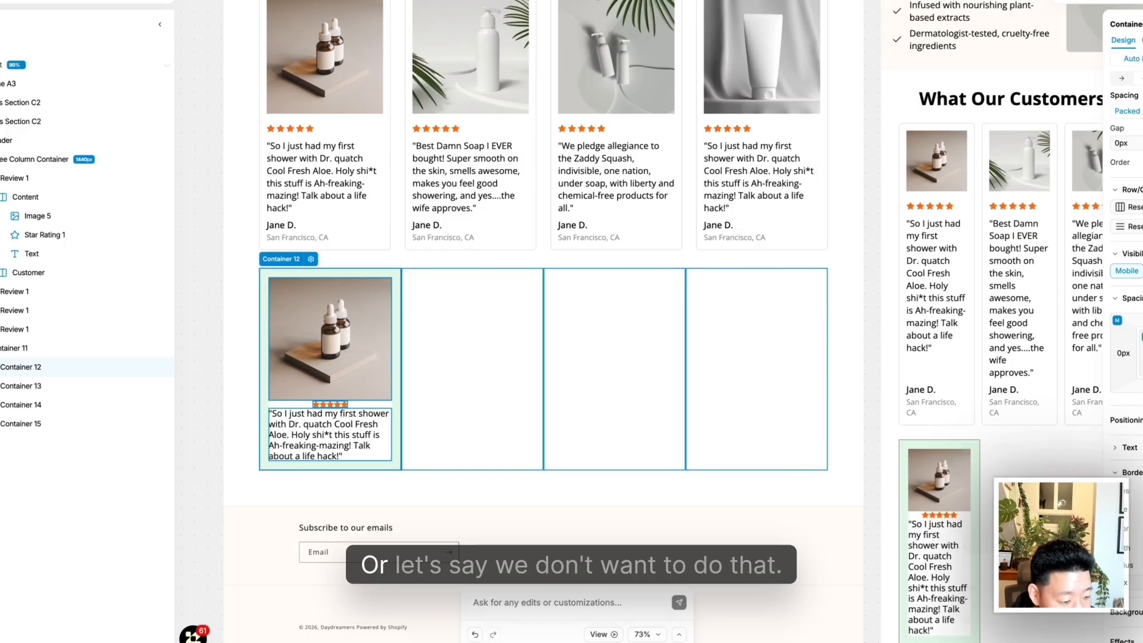
click(1141, 529)
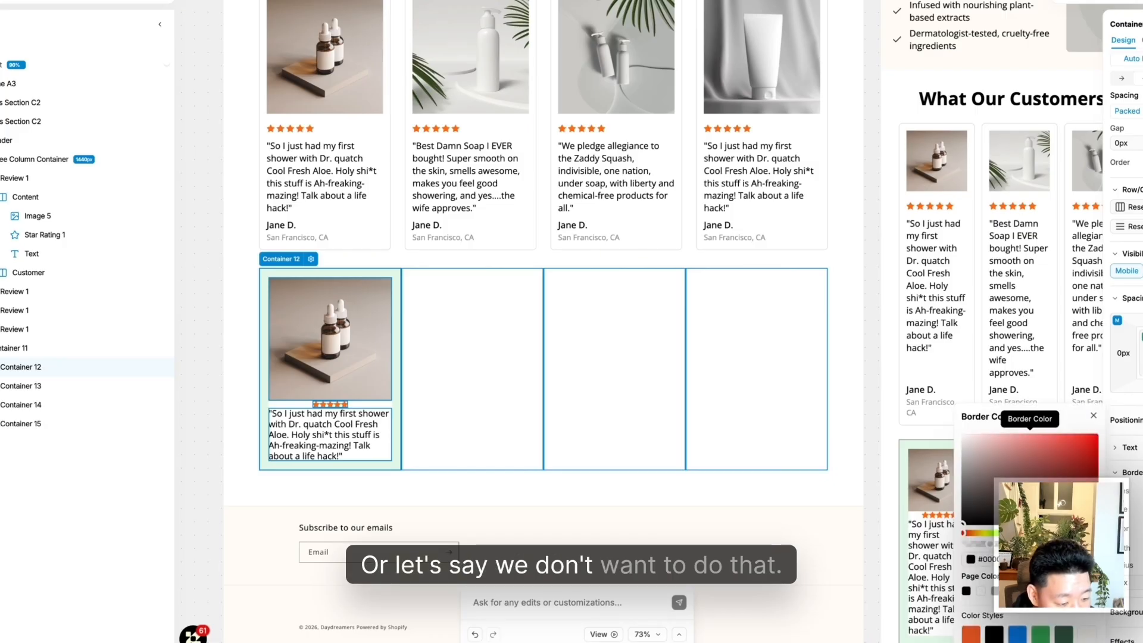
click(1142, 549)
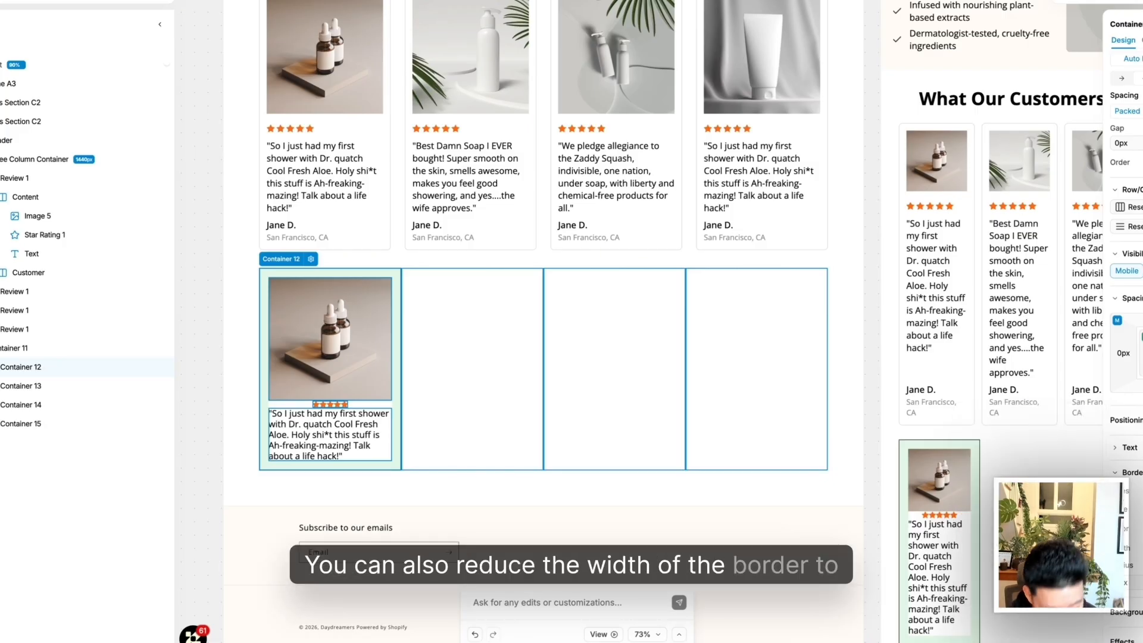
click(617, 184)
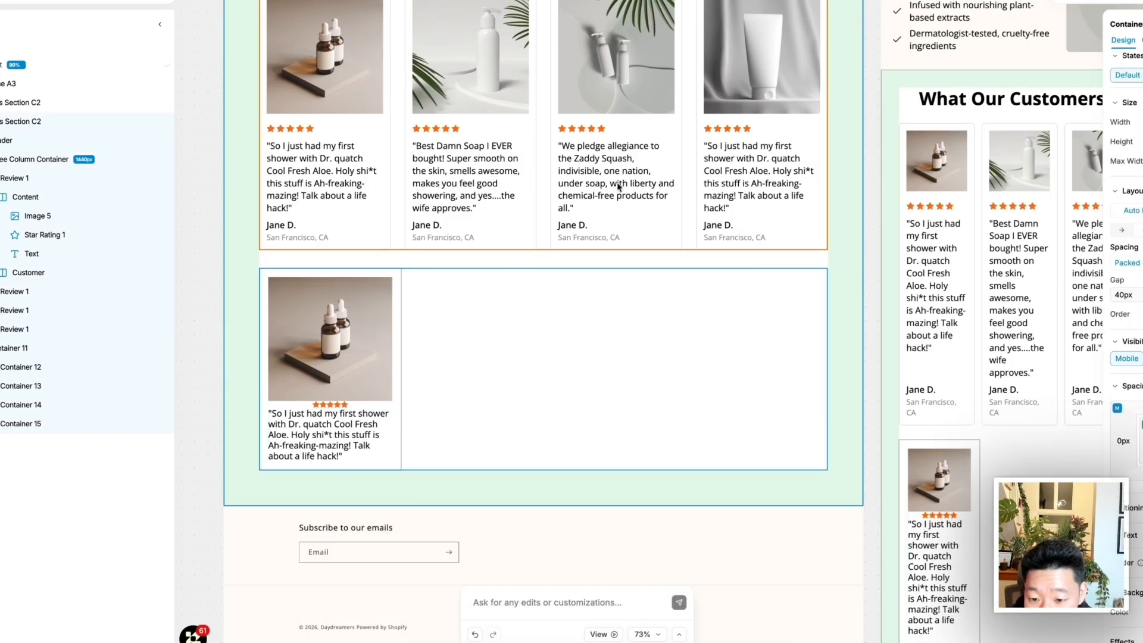
Return Container 12's border width to 1 px and lighten the border color to match the existing review cards
double_click(558, 172)
triple_click(394, 279)
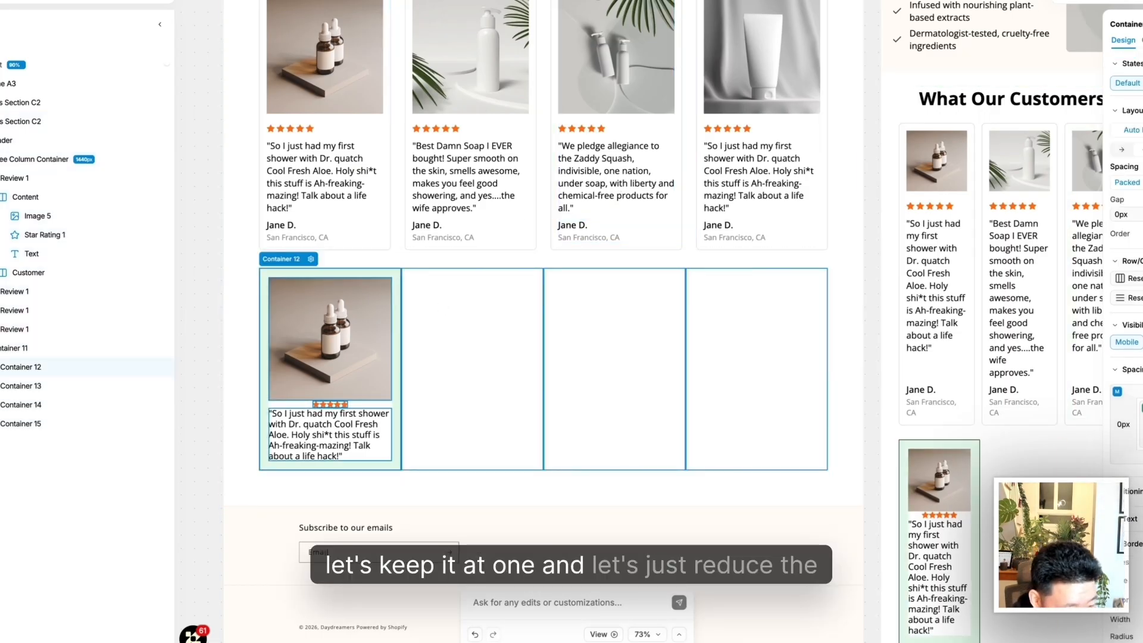
click(1139, 600)
Round the corners of Container 12 with a border radius like that of the existing review cards
click(377, 279)
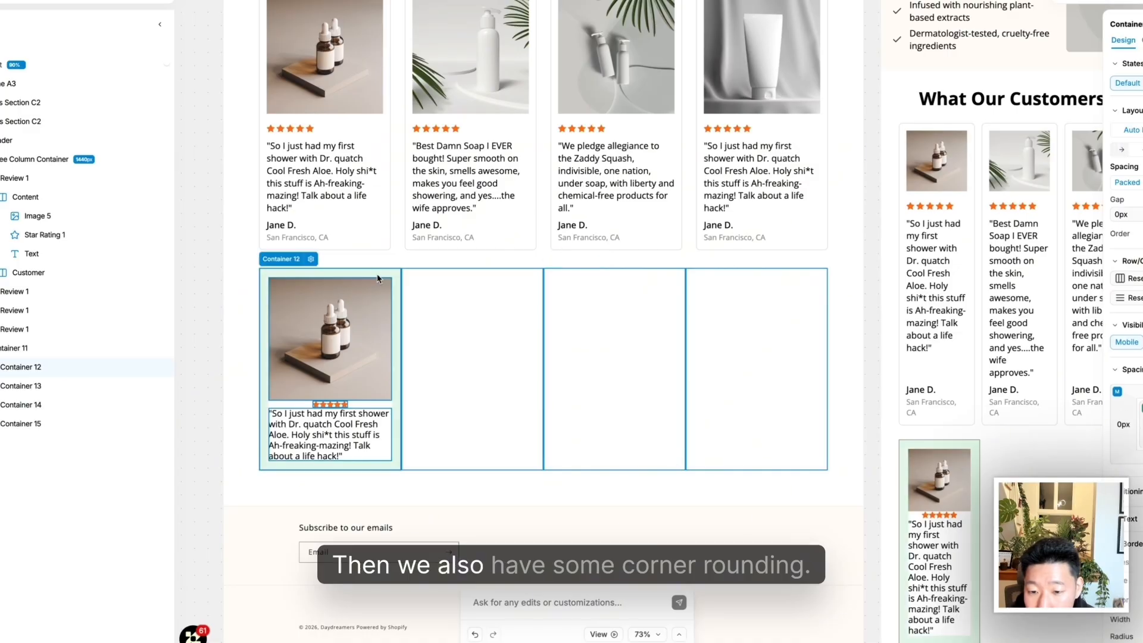
scroll(1138, 580, down, 2)
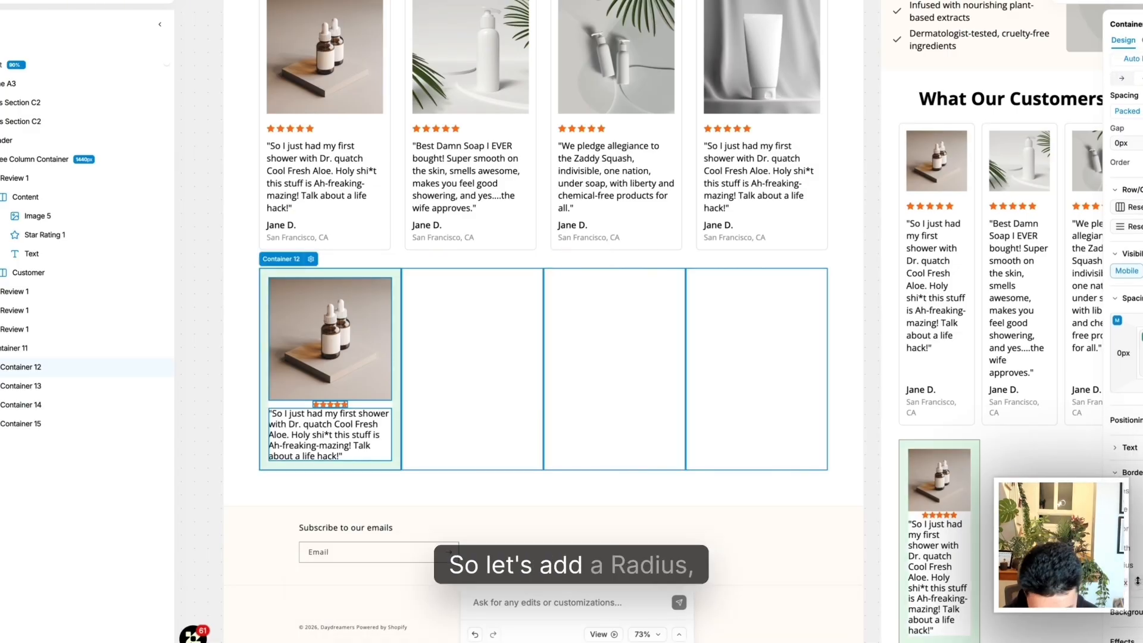
click(401, 286)
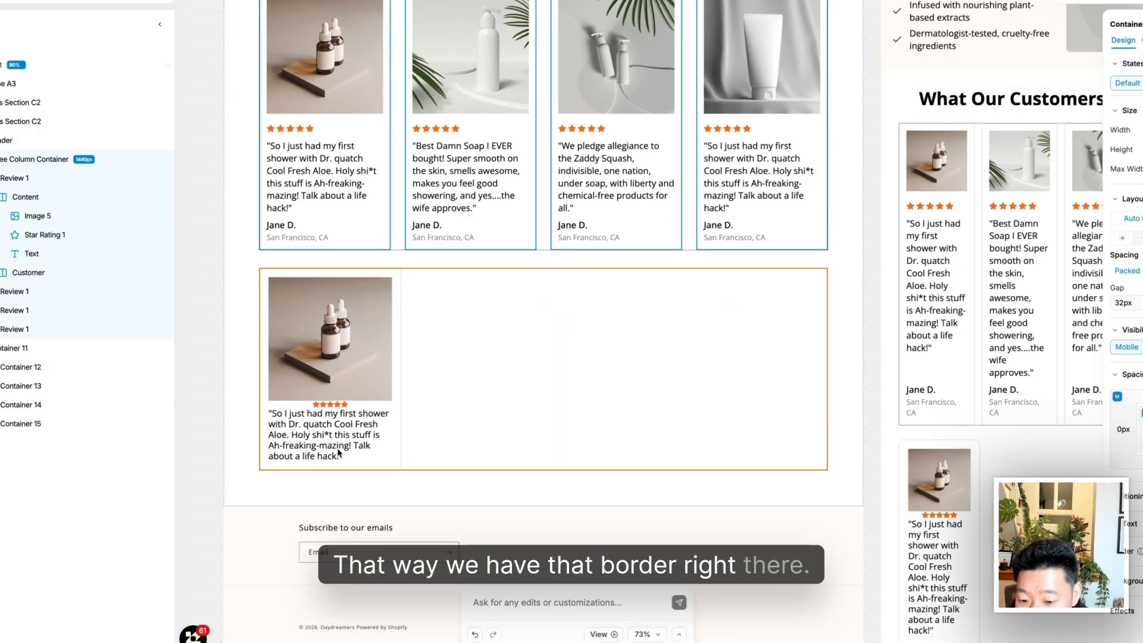
Set the gap between Container 12's elements to 15 px and align the star rating to the left
click(395, 459)
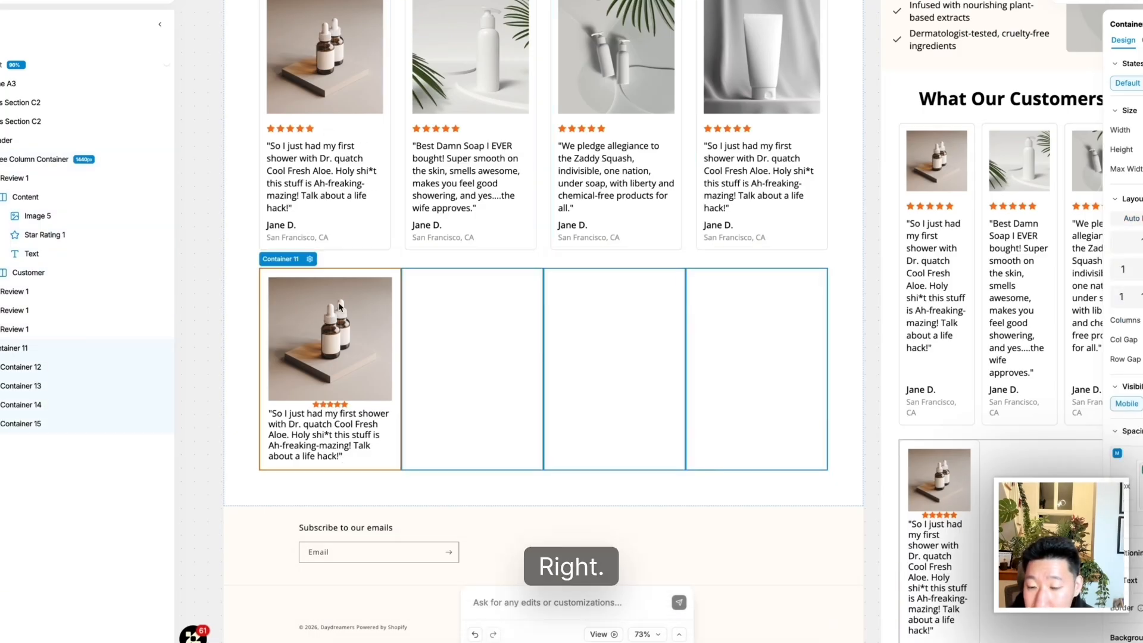
click(52, 367)
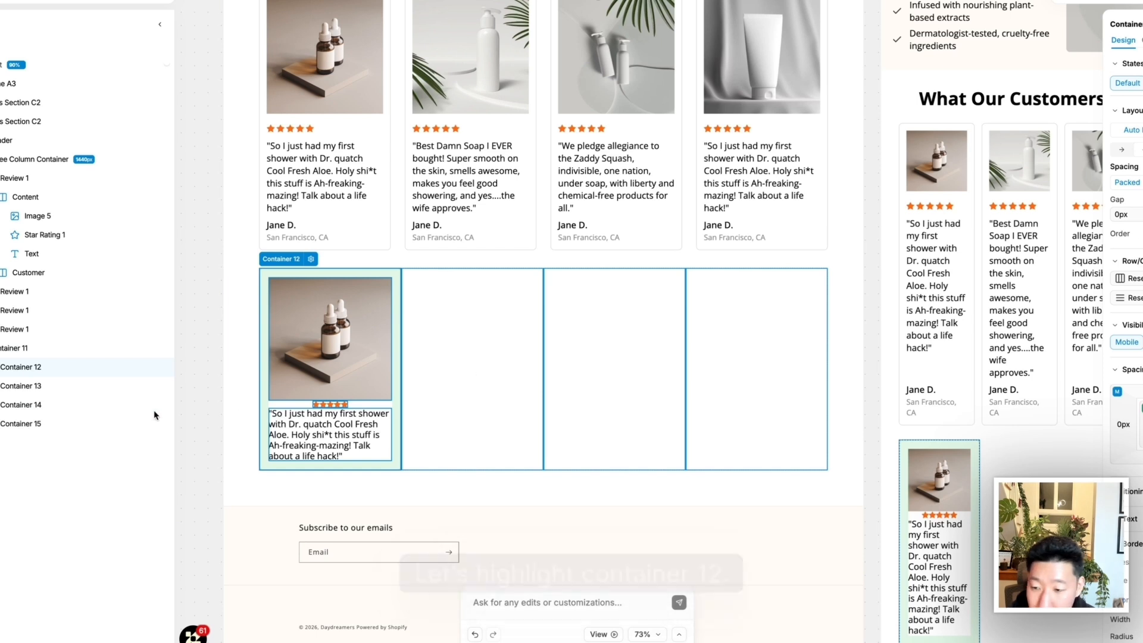
click(1139, 212)
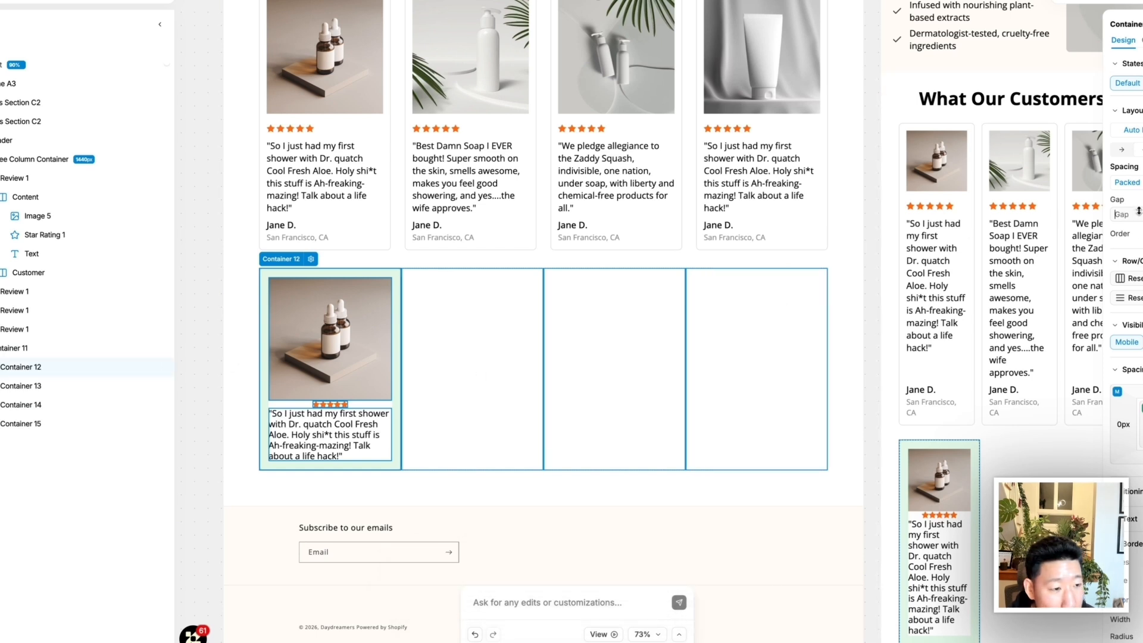
text(15)
key(Return)
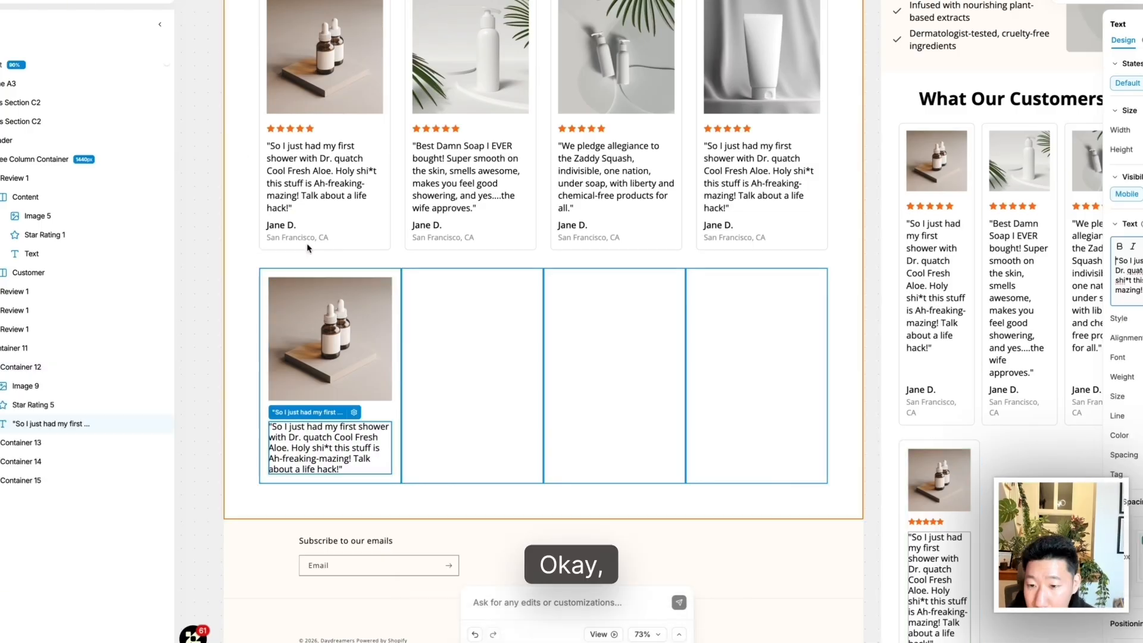
Examine the first review card's nested containers, comparing the spacing of its image, stars and quote with that of the name and location
click(308, 253)
click(308, 228)
click(334, 136)
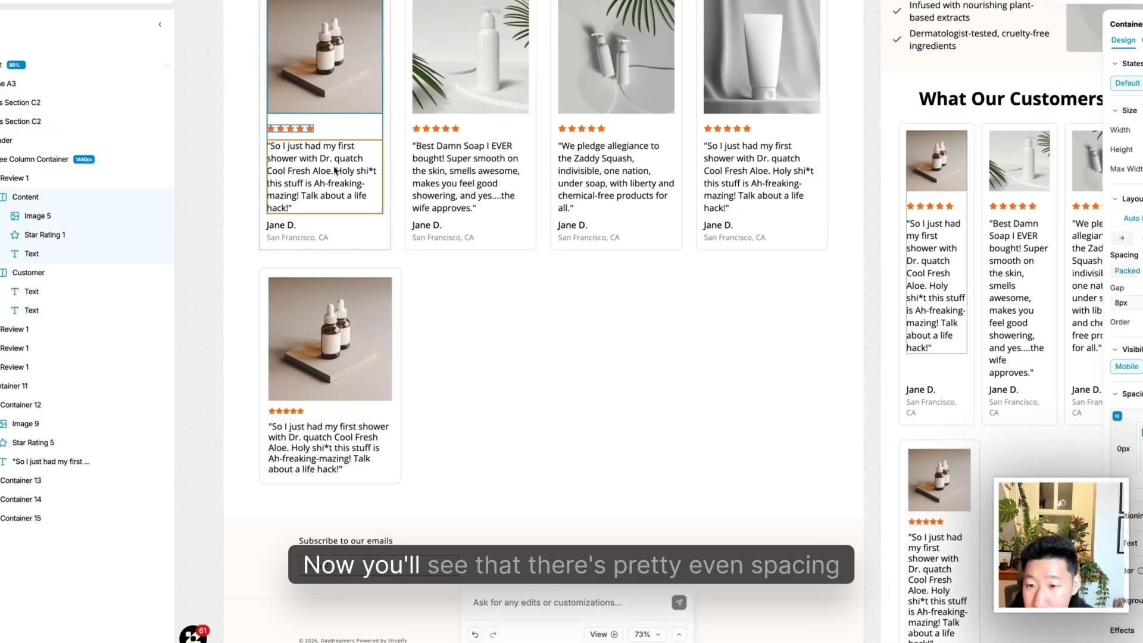
click(479, 215)
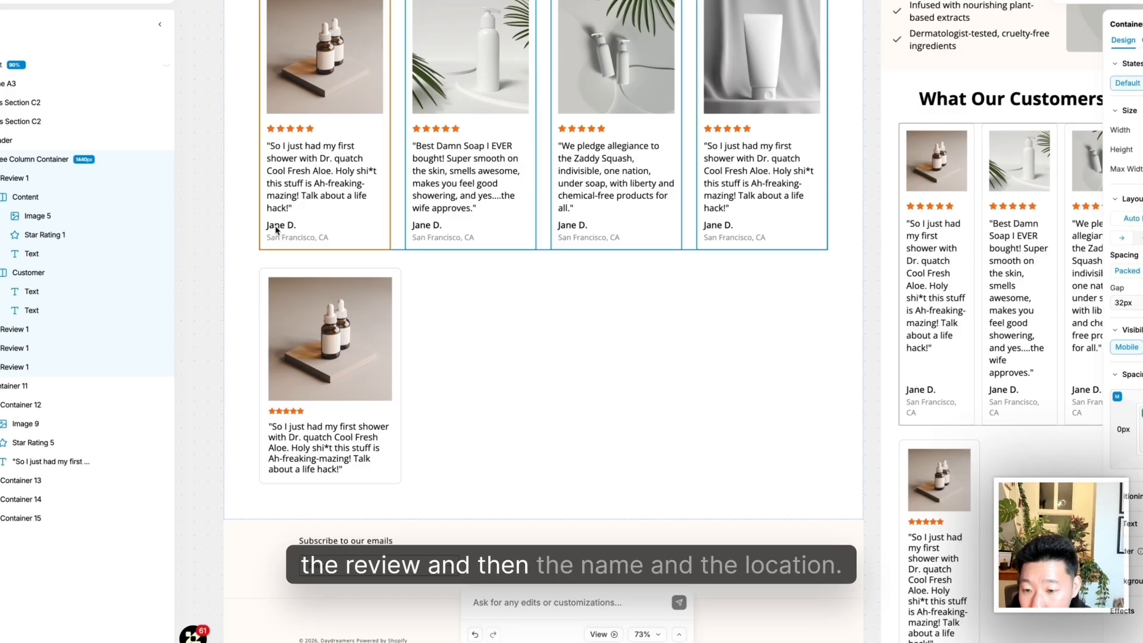
click(298, 265)
scroll(343, 233, up, 5)
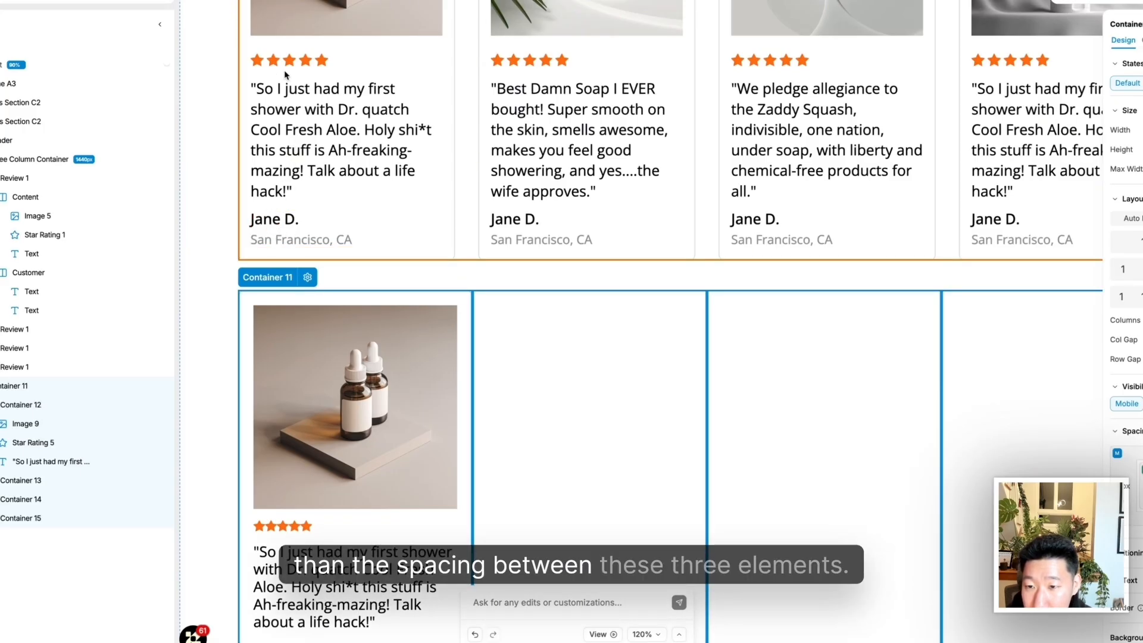
Add an empty container beneath the review quote inside Container 12
scroll(276, 191, down, 3)
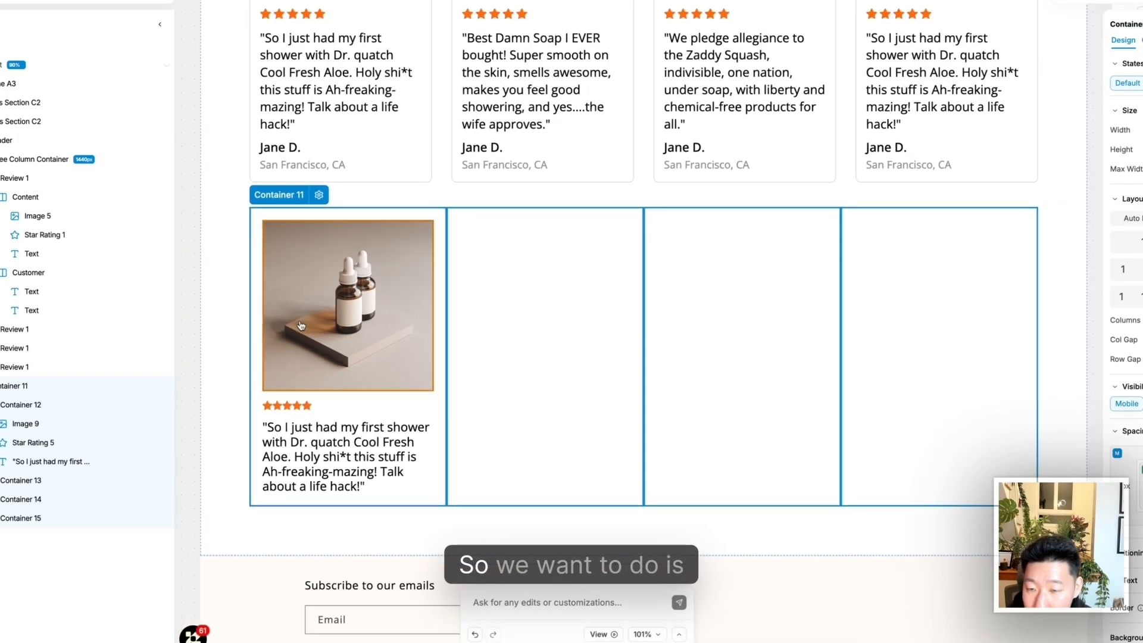
scroll(345, 388, down, 1)
scroll(344, 388, down, 1)
click(119, 404)
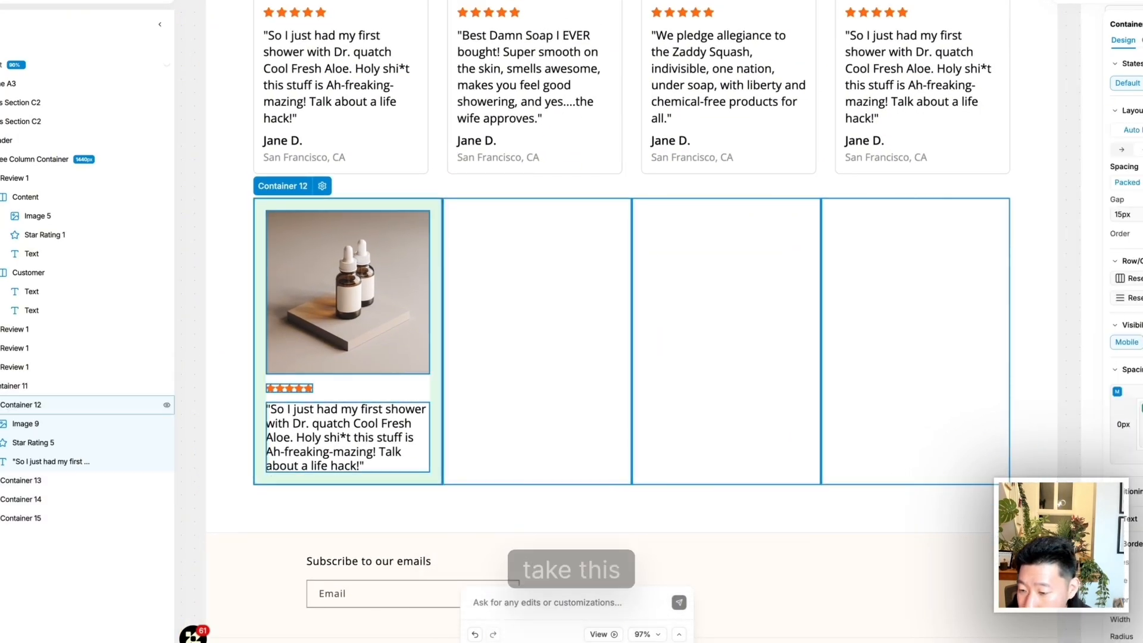
click(2, 405)
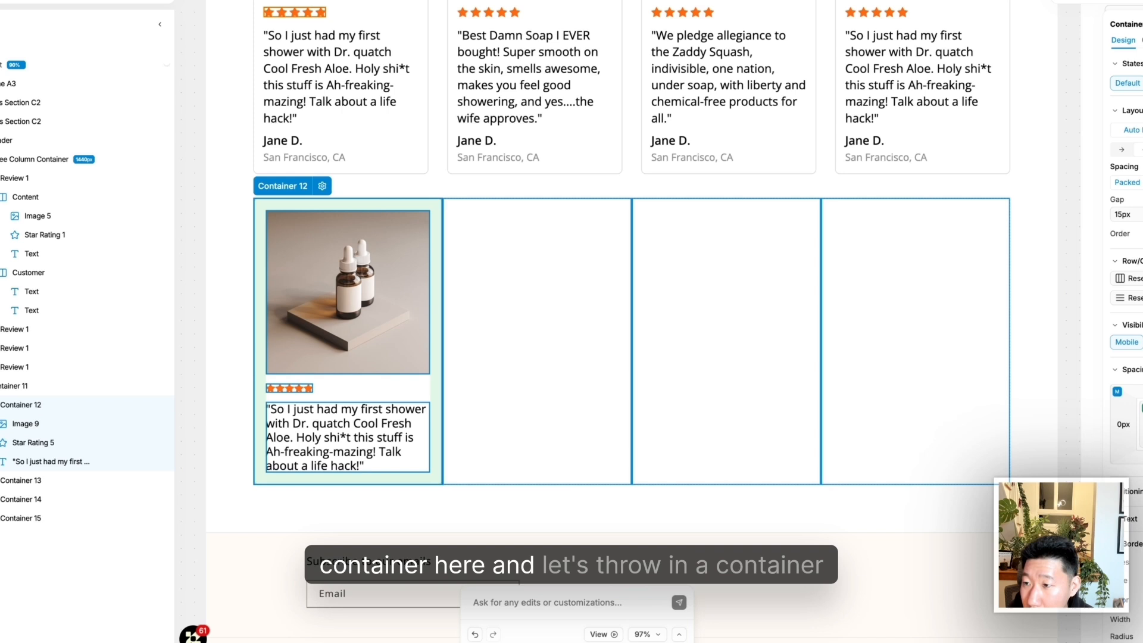
click(1, 196)
drag(97, 411, 311, 530)
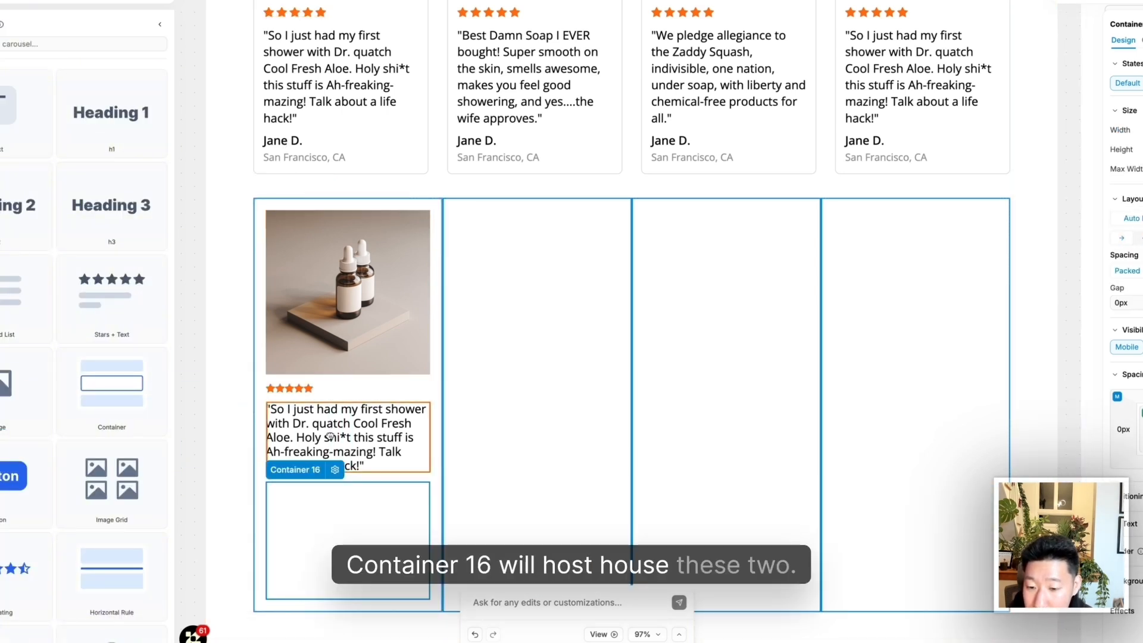
Copy the quote text into Container 16 and set the copy's width to fill available
click(350, 464)
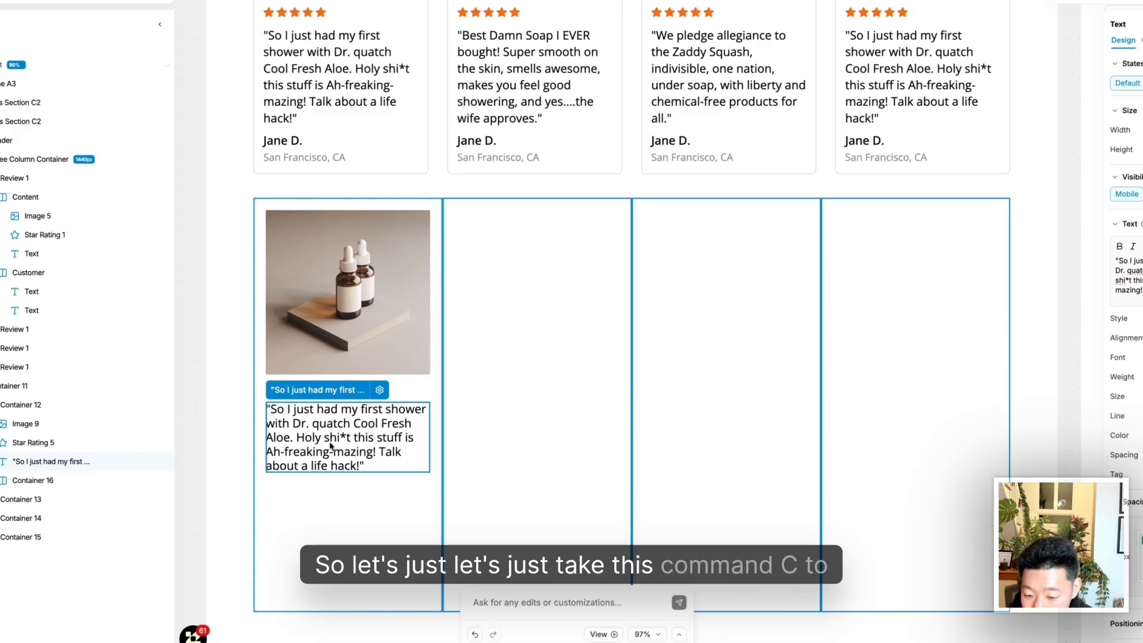
click(318, 525)
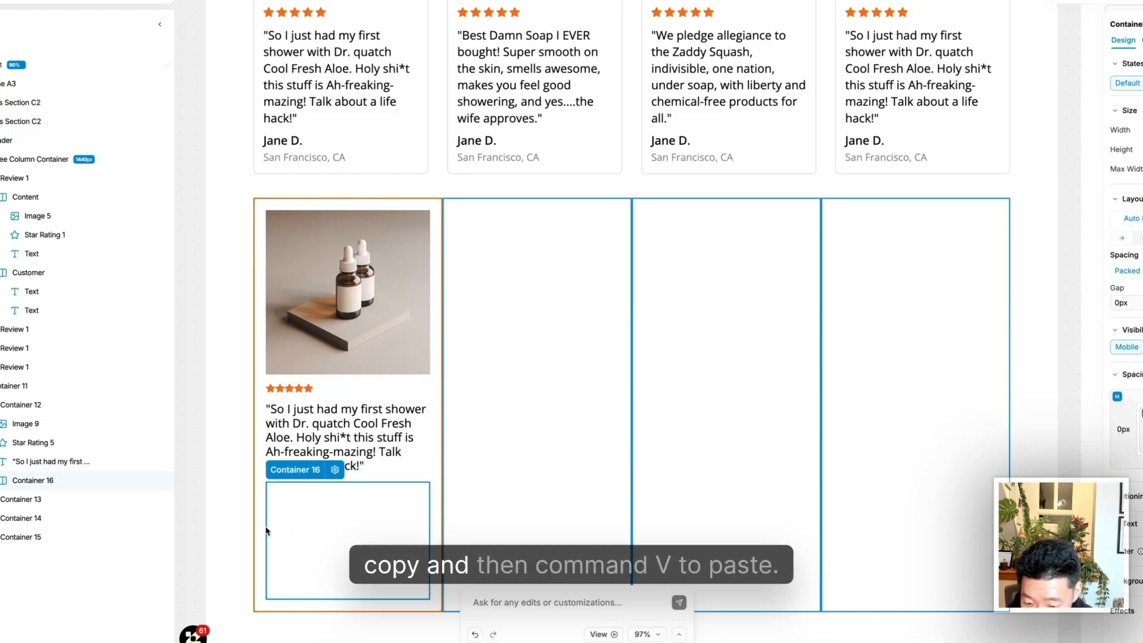
key(super+v)
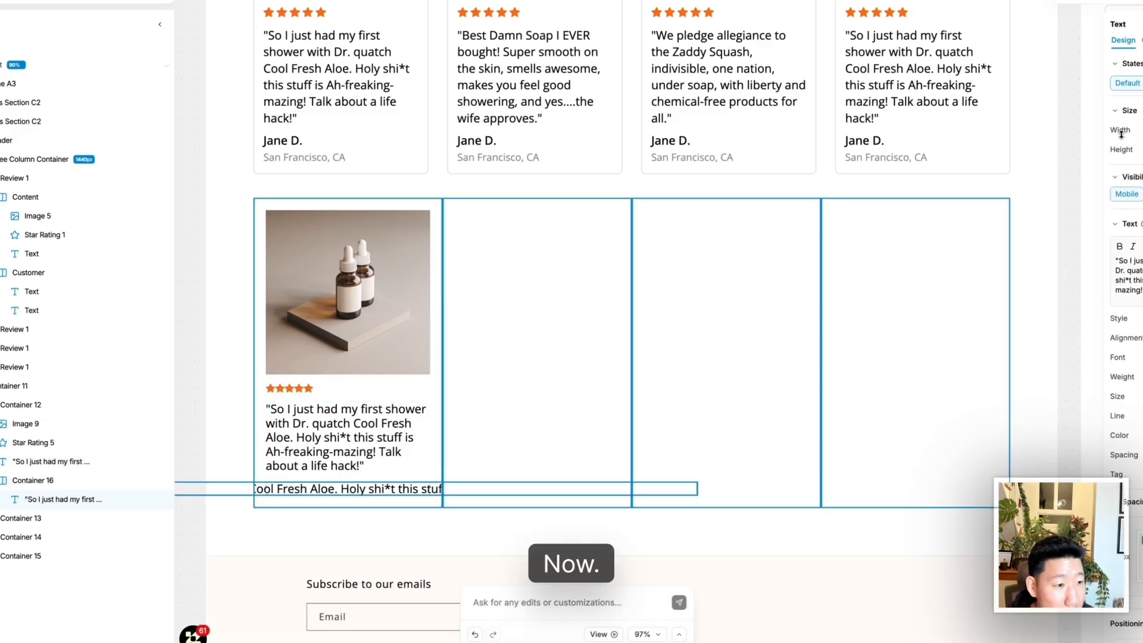
scroll(407, 468, down, 1)
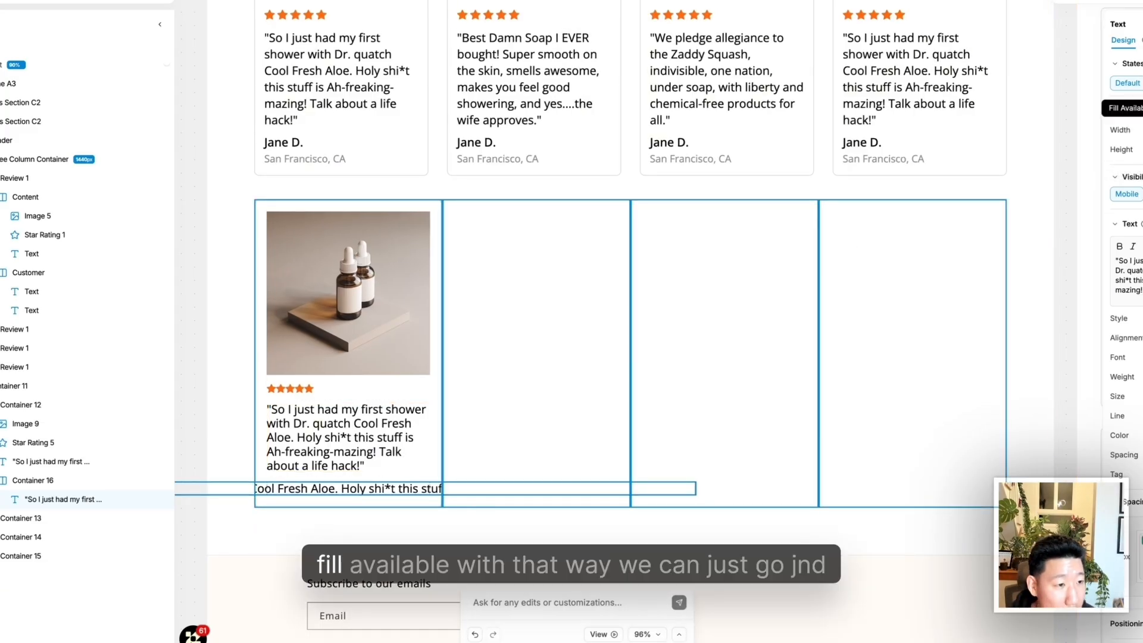
click(1141, 130)
Replace the copied quote in Container 16 with the reviewer's name in bold and duplicate that text
key(super+a)
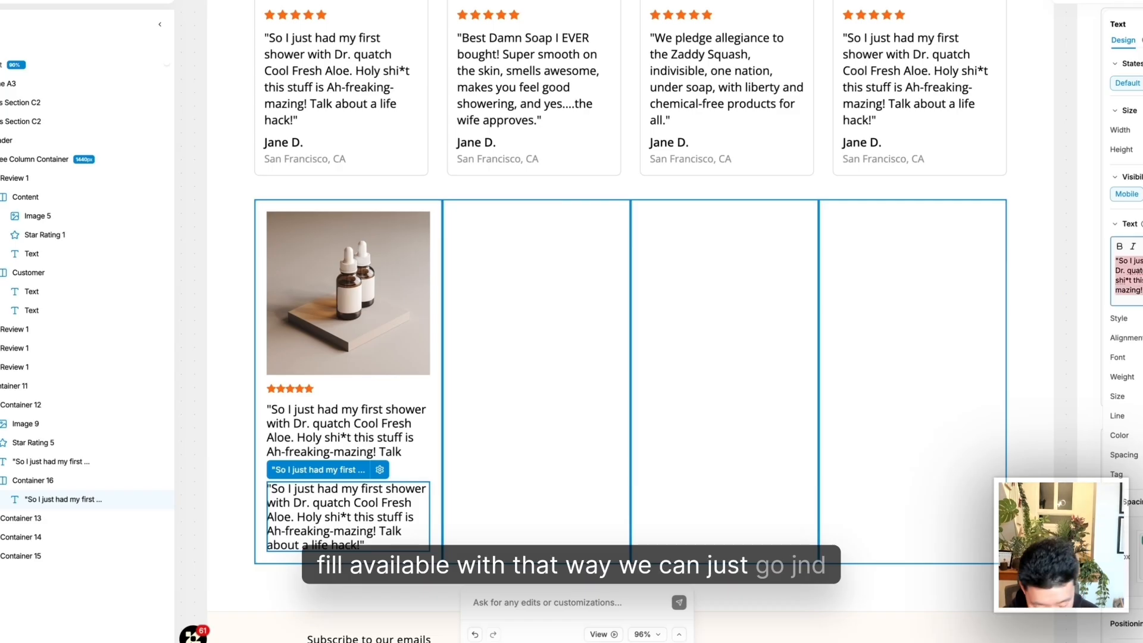
text(Jane D.)
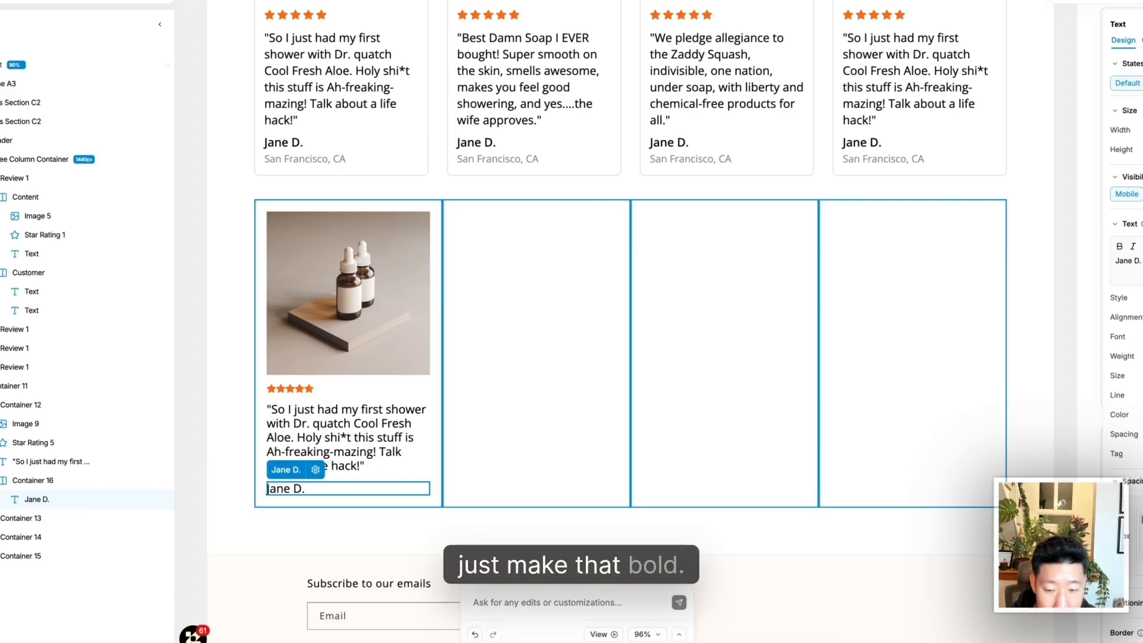
key(super+b)
key(super+d)
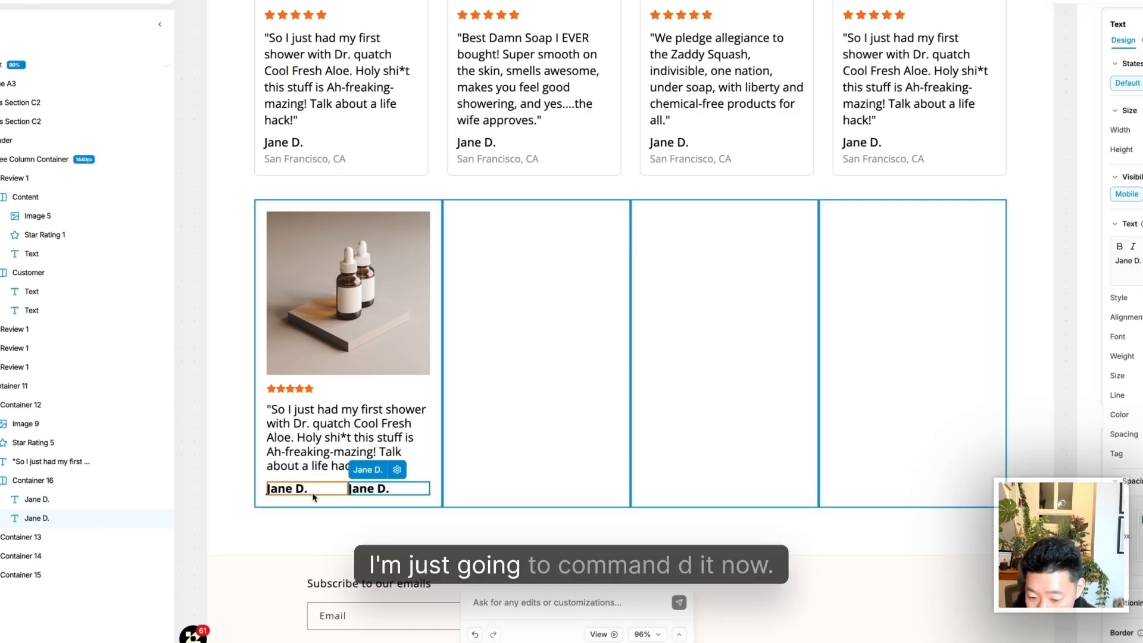
Set the width of both name texts in Container 16 to wrap content
click(329, 500)
scroll(304, 500, down, 2)
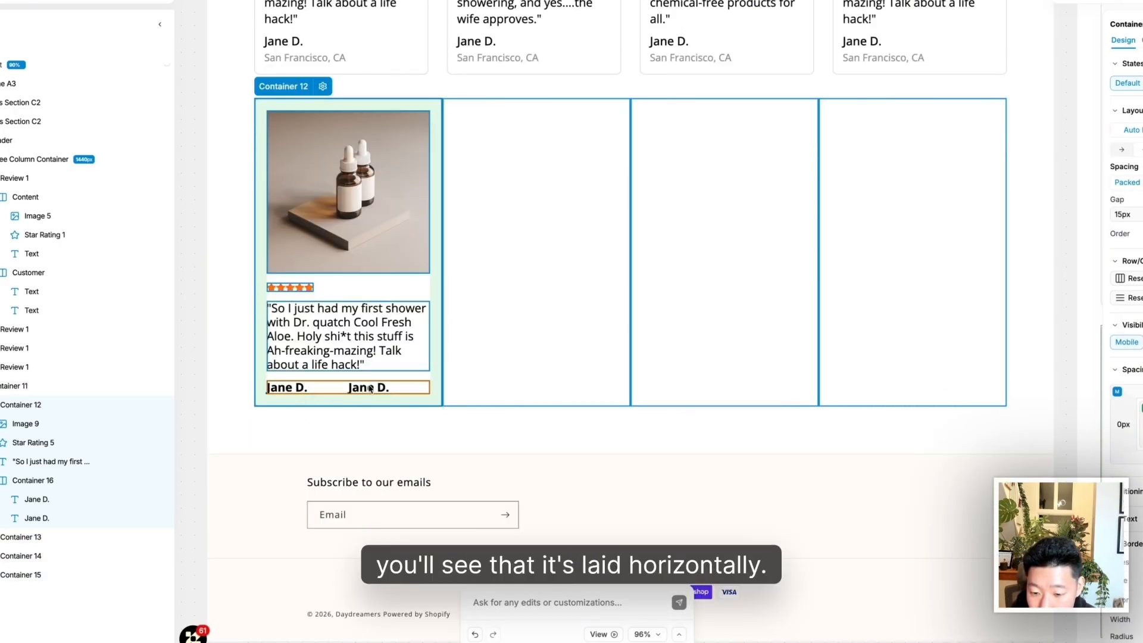
click(290, 394)
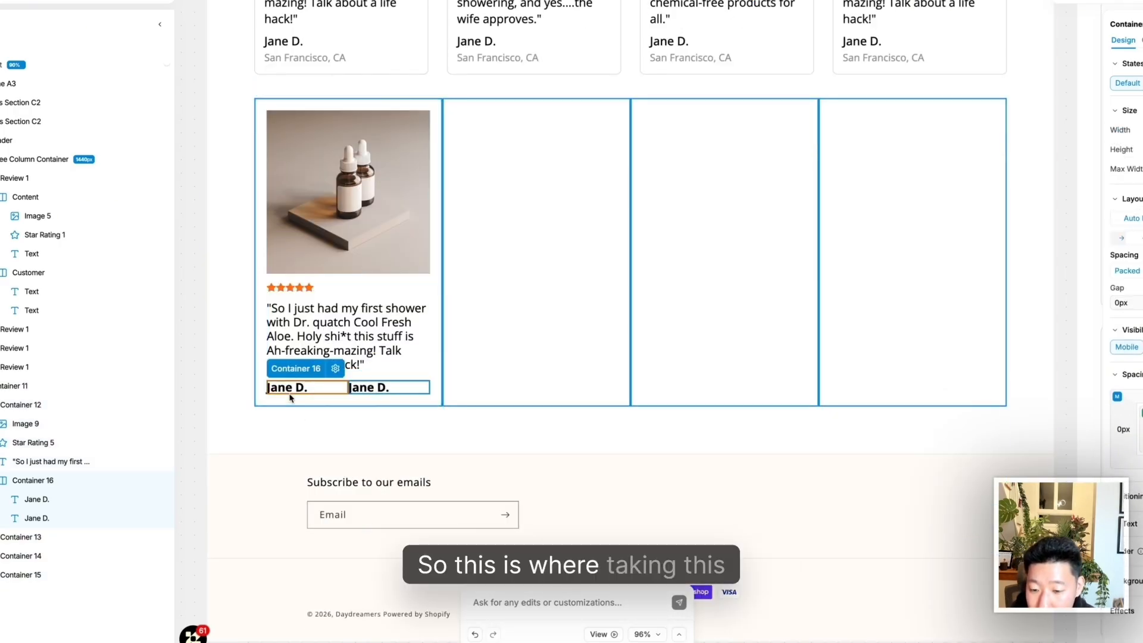
click(282, 388)
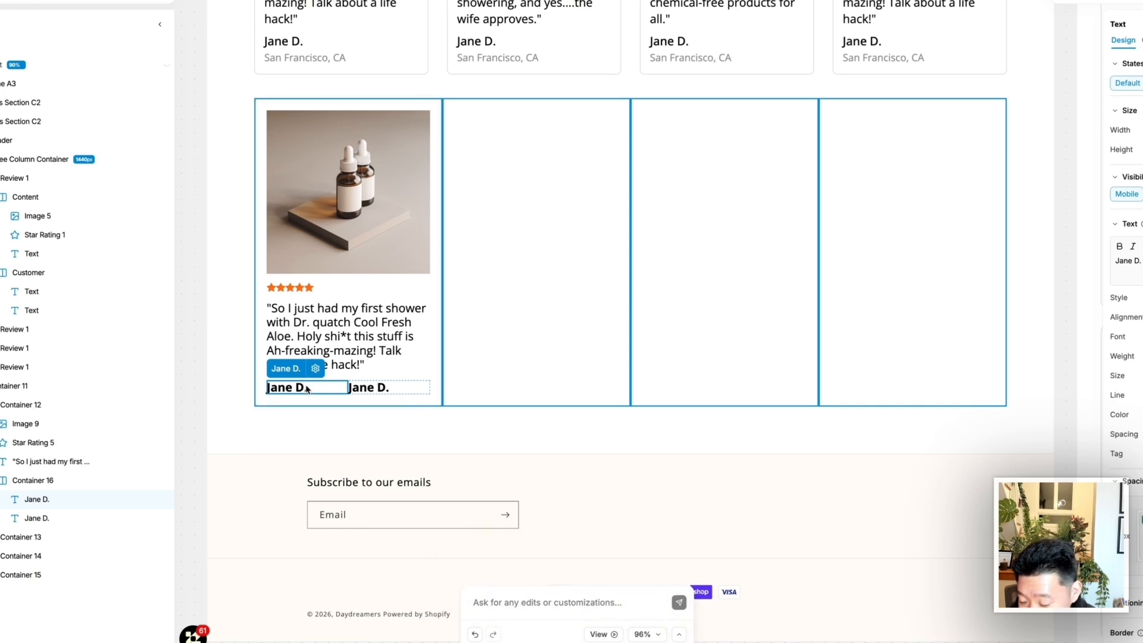
click(1142, 130)
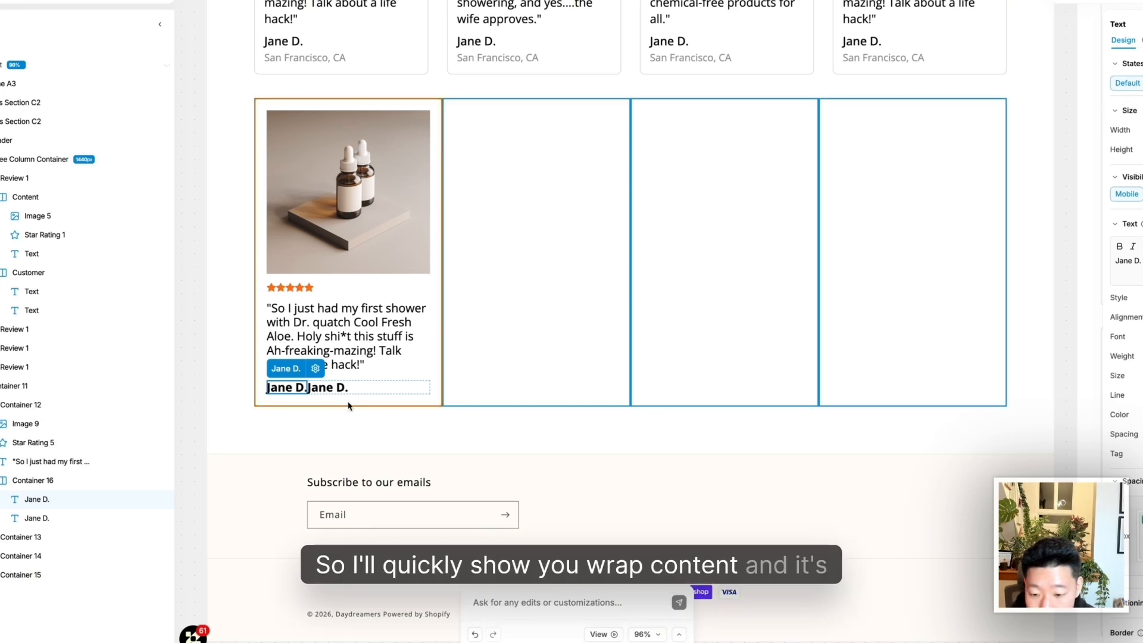
scroll(307, 396, up, 5)
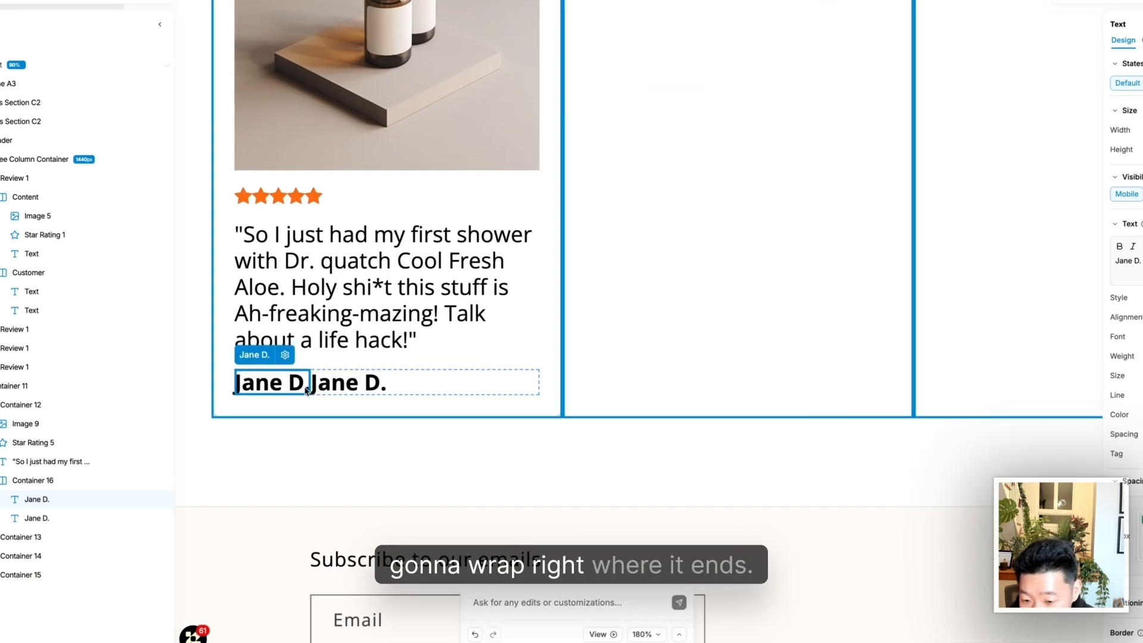
click(337, 388)
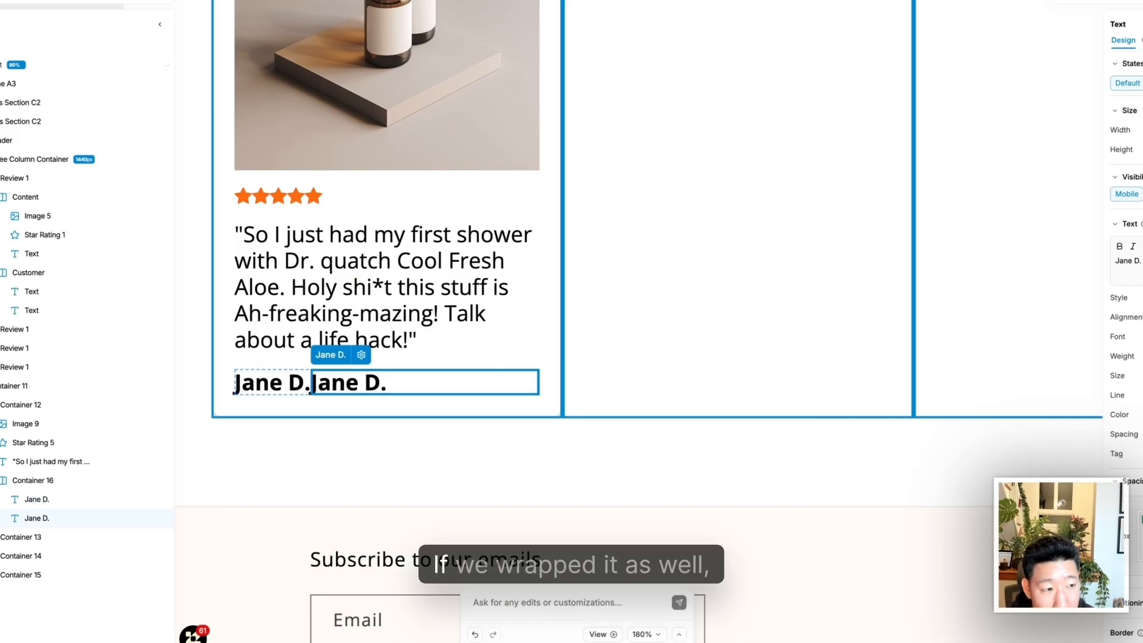
click(1142, 130)
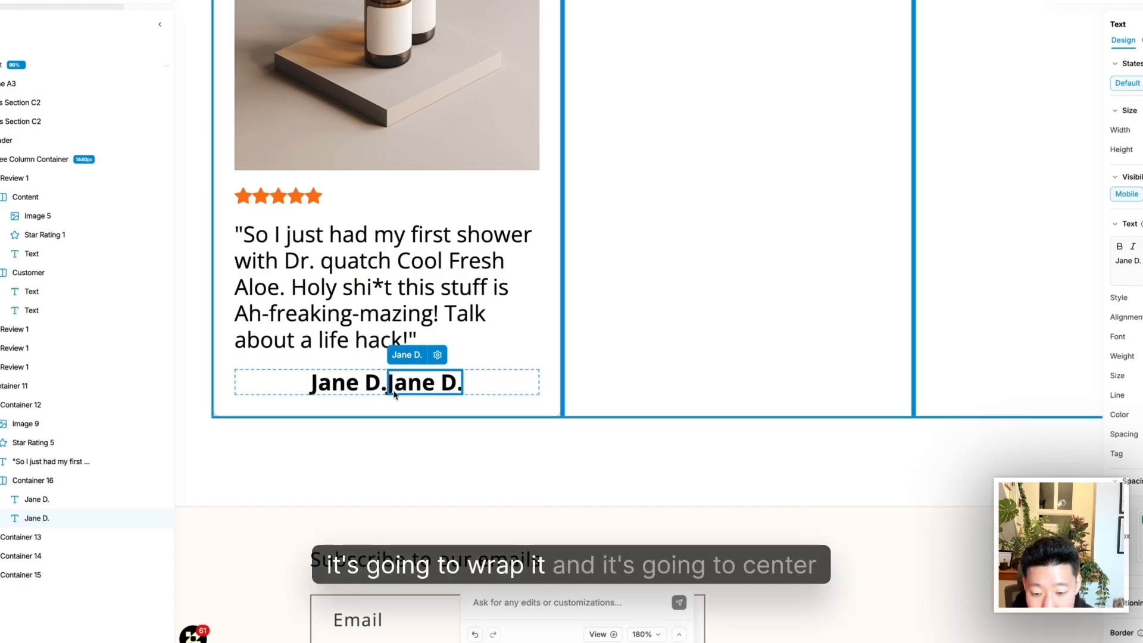
Align Container 16's contents to the left and set the gap between them to 10 px
click(497, 378)
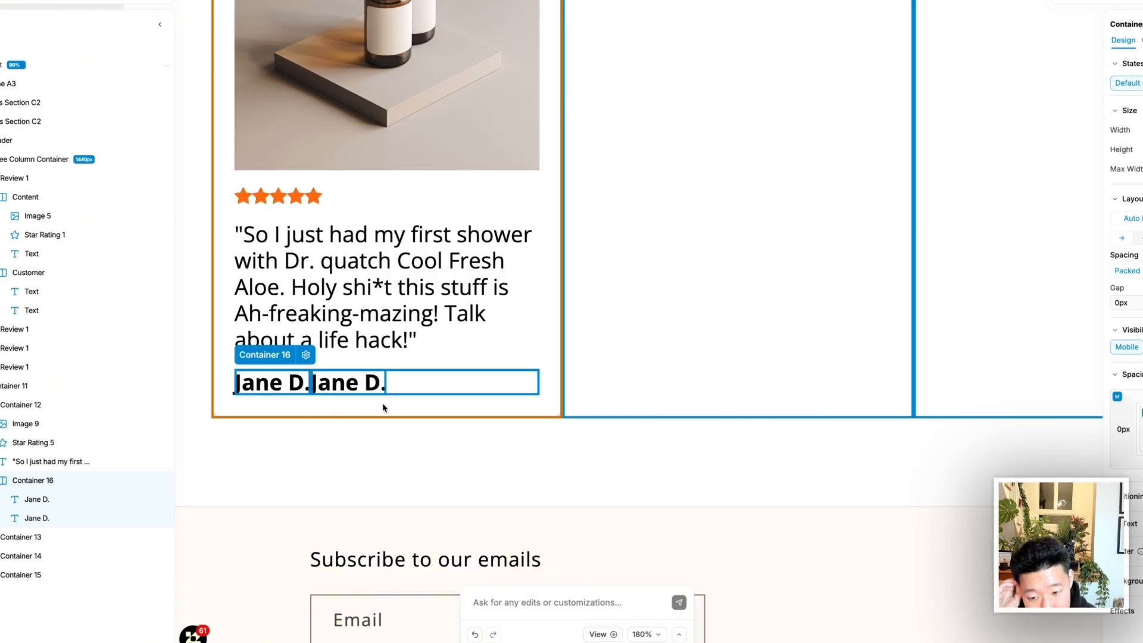
click(1134, 303)
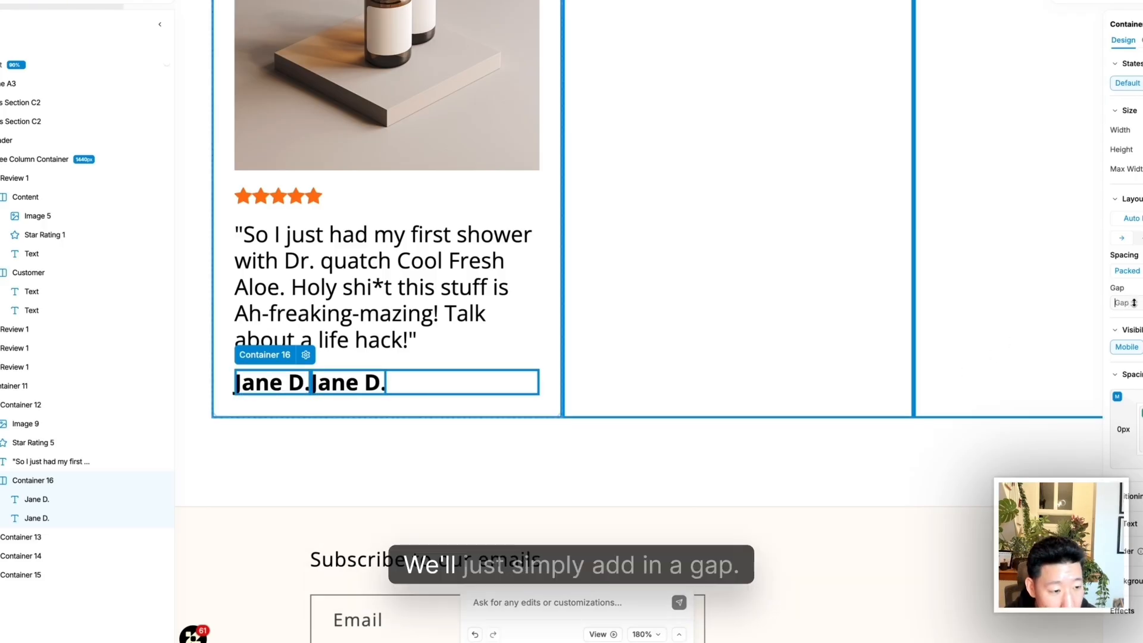
text(10)
key(Return)
Replace the second name text with "San Francisco, CA" from the first existing review card and set its weight to regular
click(66, 503)
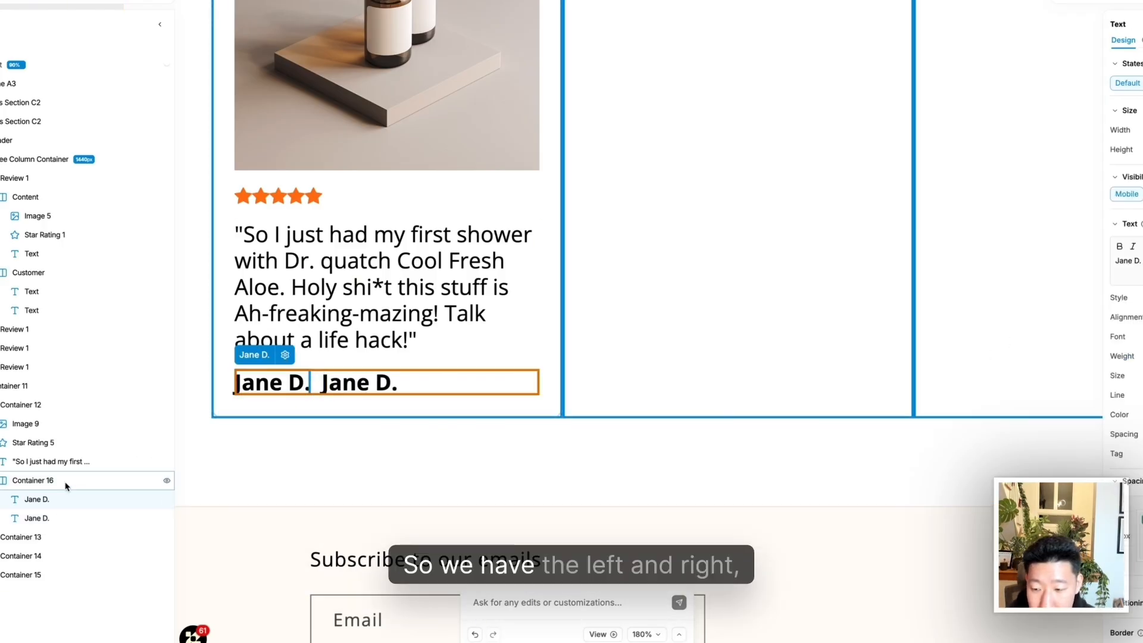
click(58, 516)
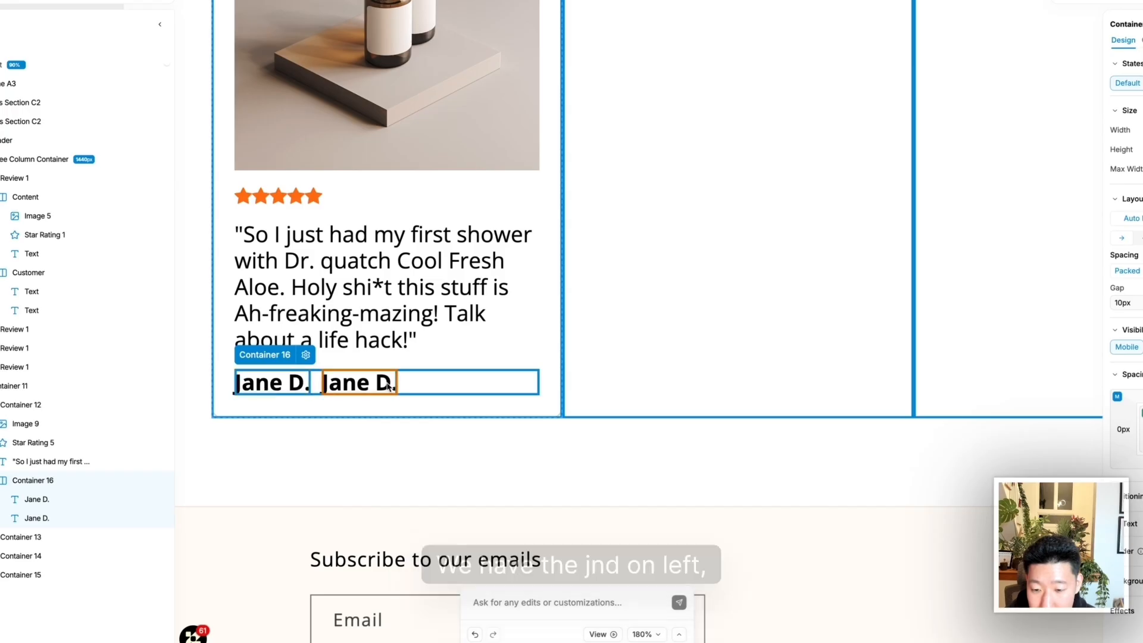
scroll(387, 386, up, 8)
click(296, 288)
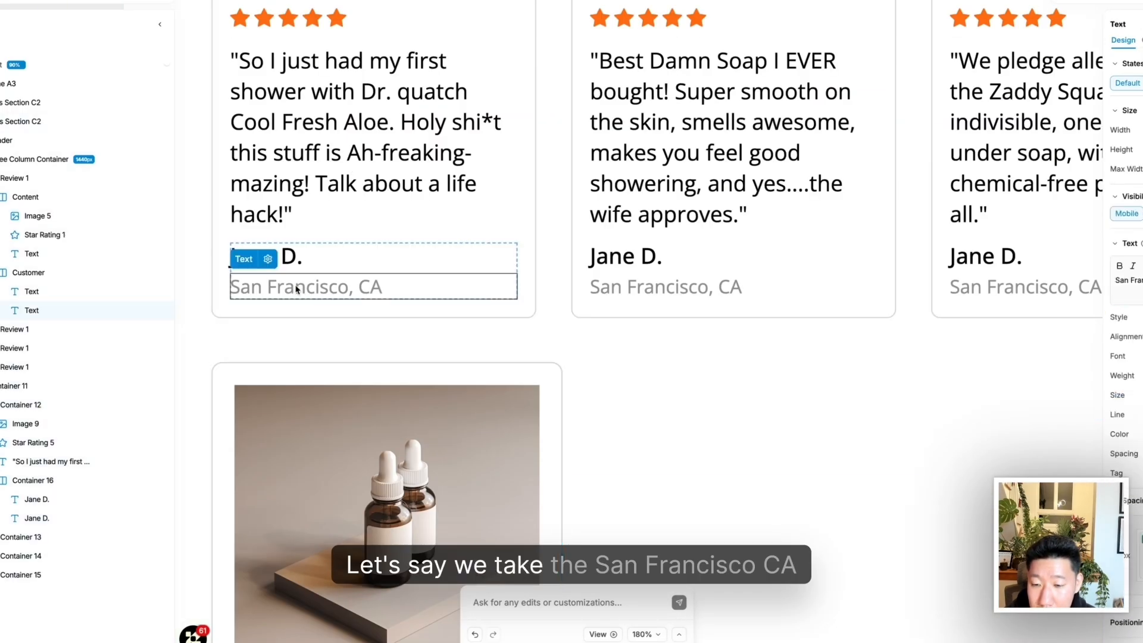
scroll(533, 385, down, 8)
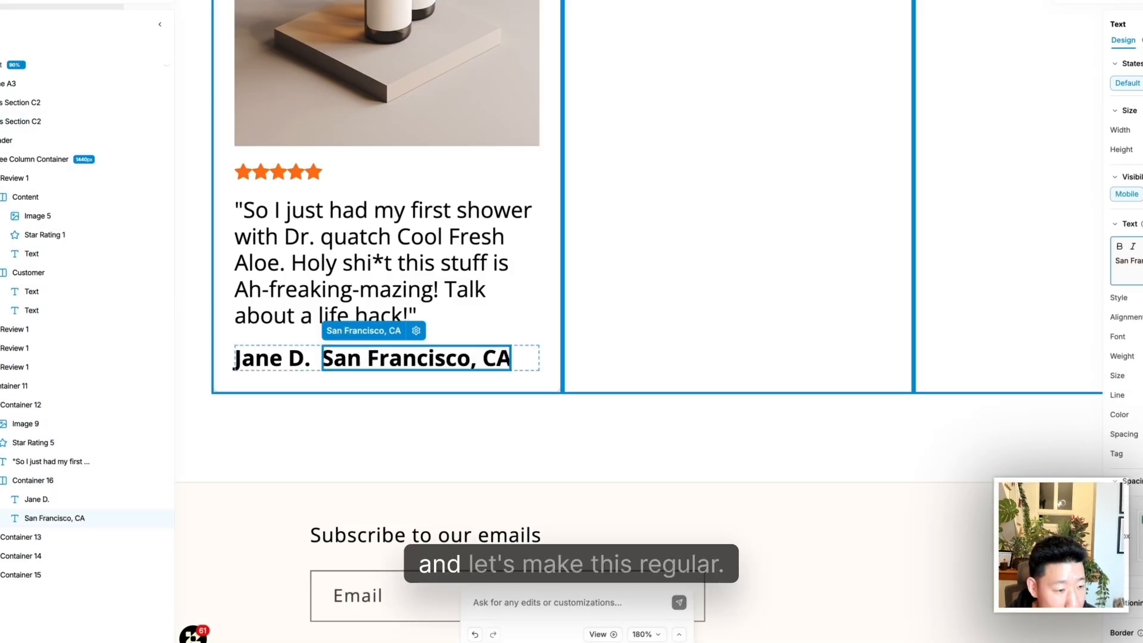
click(1141, 356)
click(1140, 405)
click(530, 426)
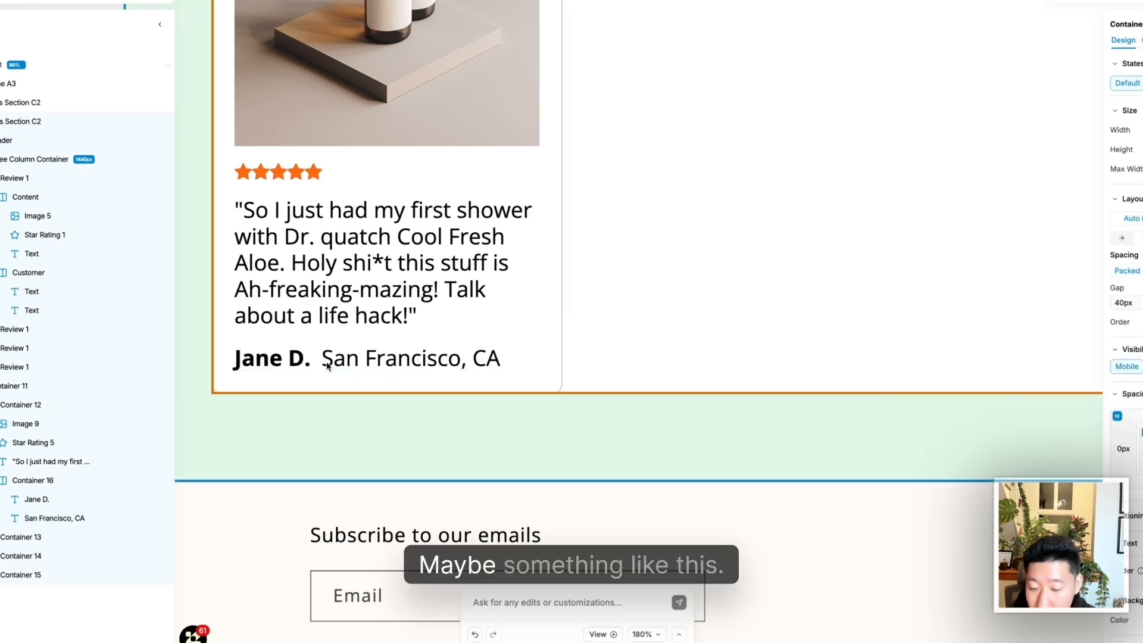
Stack the name and location vertically in Container 16 and reduce their gap to 3 px
click(290, 361)
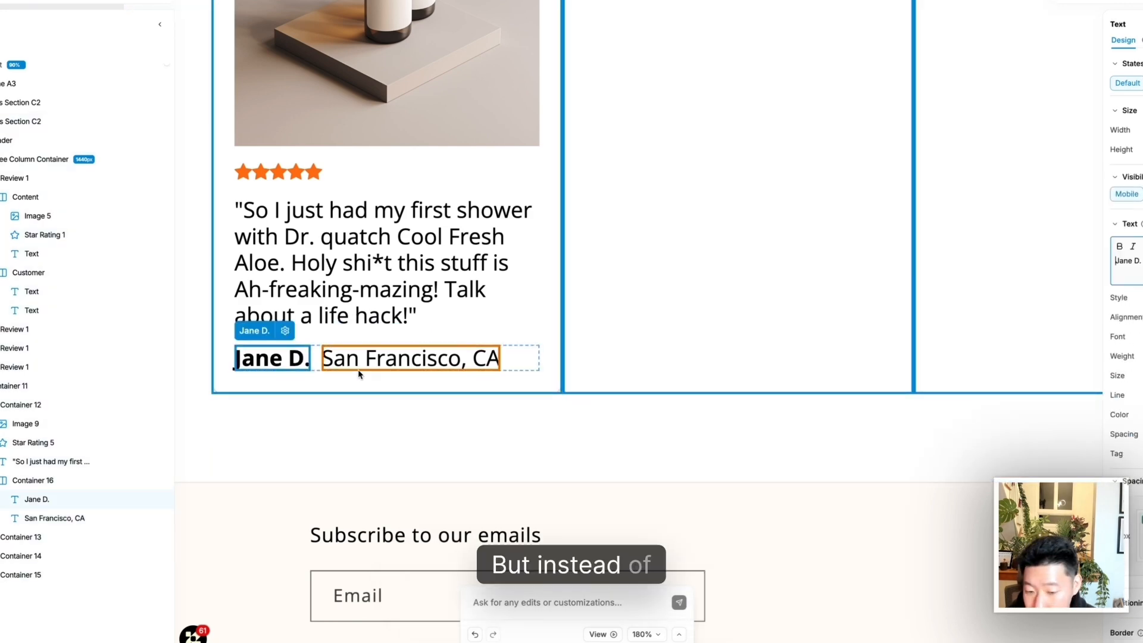
scroll(310, 375, up, 1)
scroll(312, 382, up, 5)
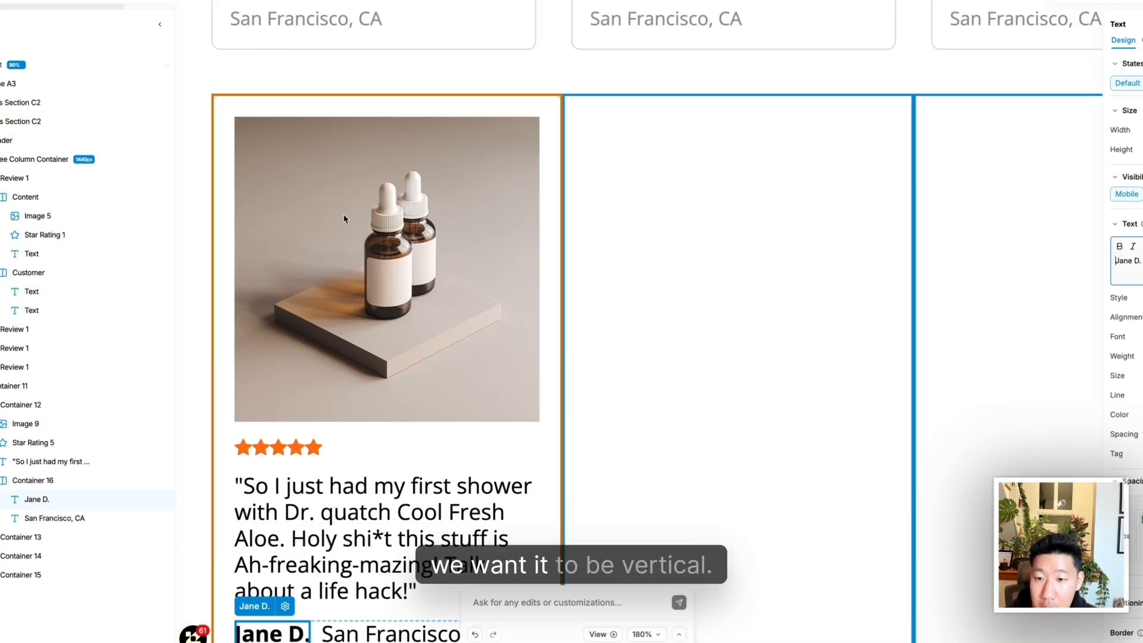
scroll(312, 383, down, 5)
click(325, 375)
click(319, 377)
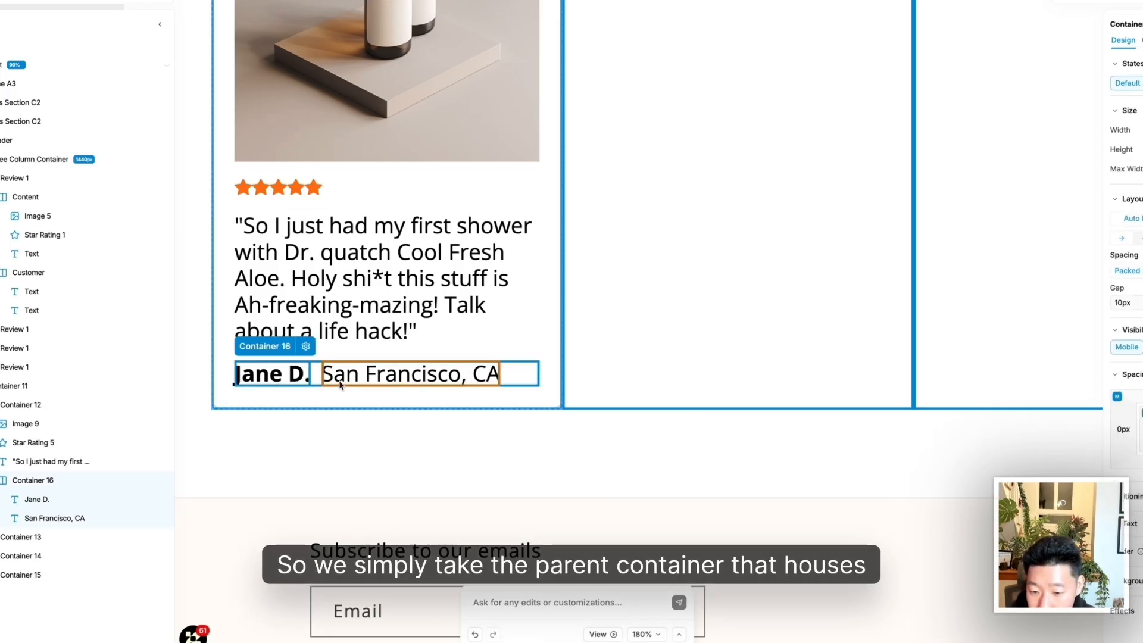
click(1141, 239)
click(1123, 303)
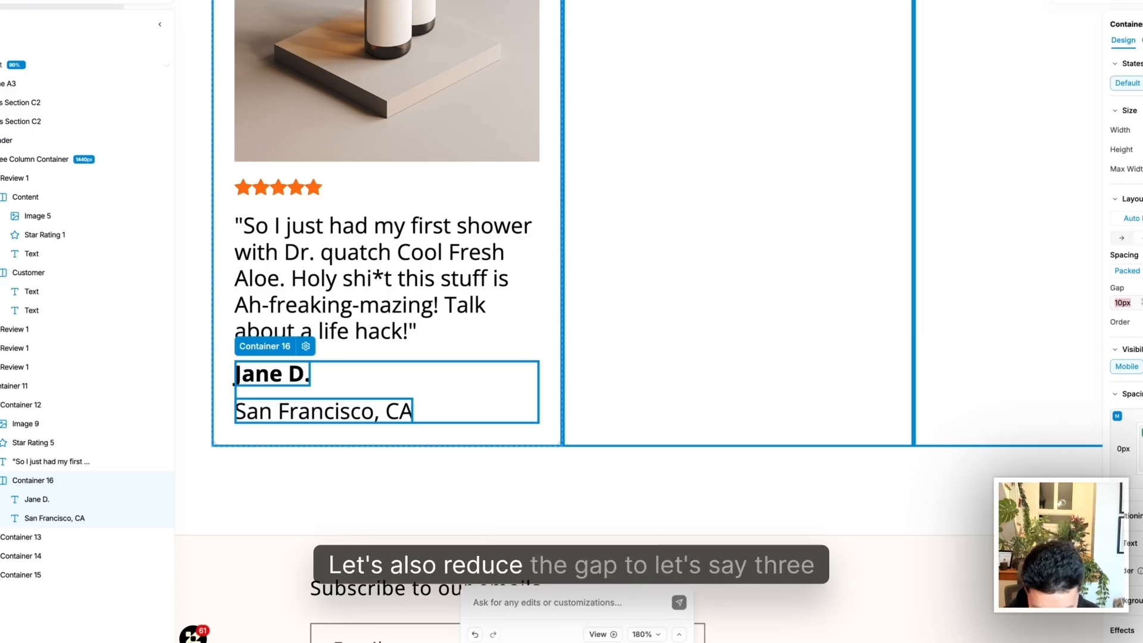
text(3)
click(651, 347)
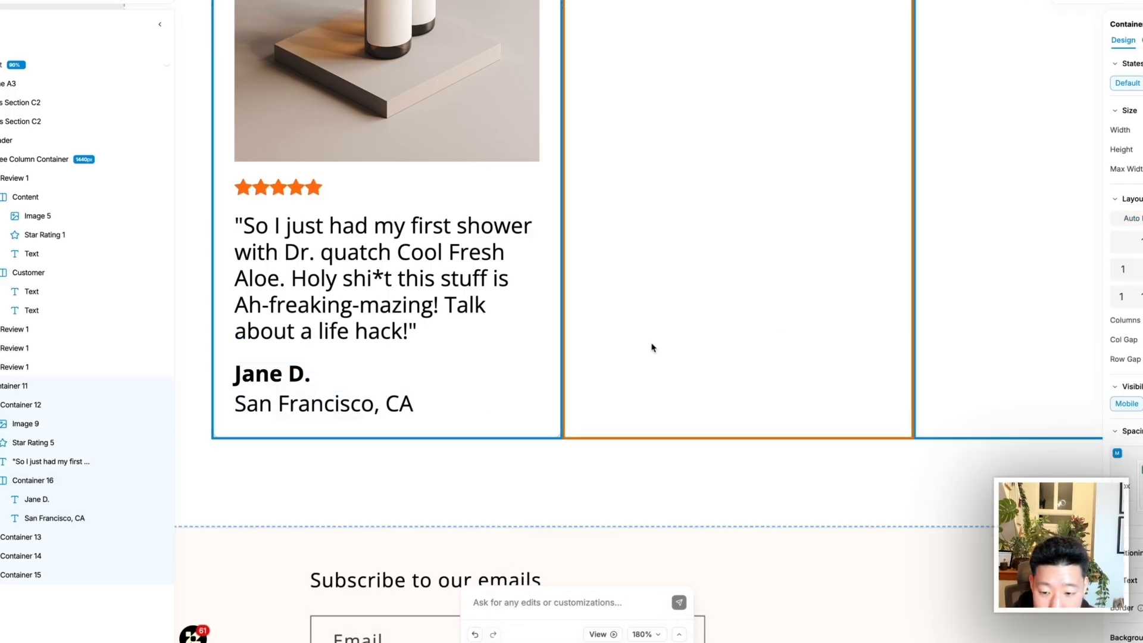
Duplicate the finished review card, Container 12, three times to make a row of four cards
scroll(499, 411, up, 2)
scroll(499, 411, down, 5)
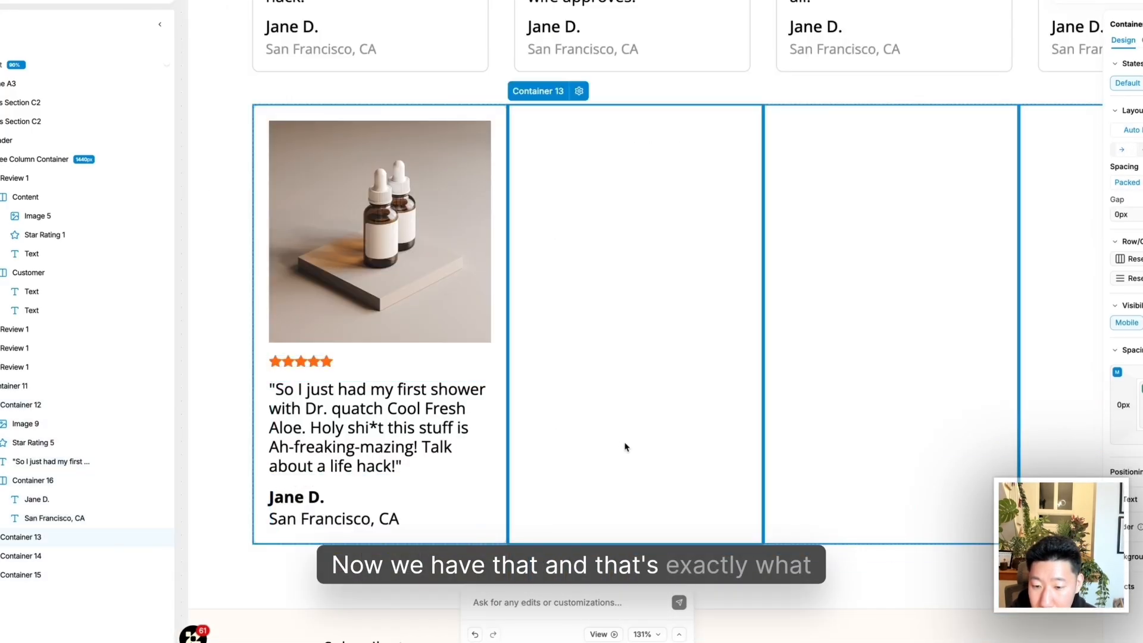
click(665, 102)
scroll(667, 100, up, 4)
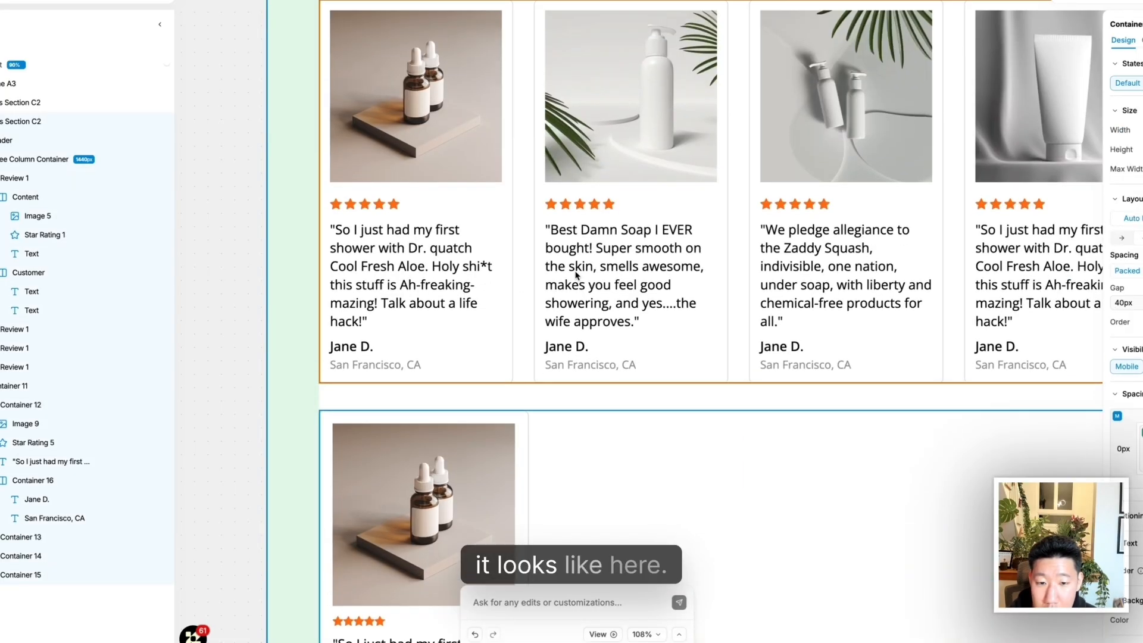
scroll(575, 274, down, 4)
click(529, 245)
click(527, 244)
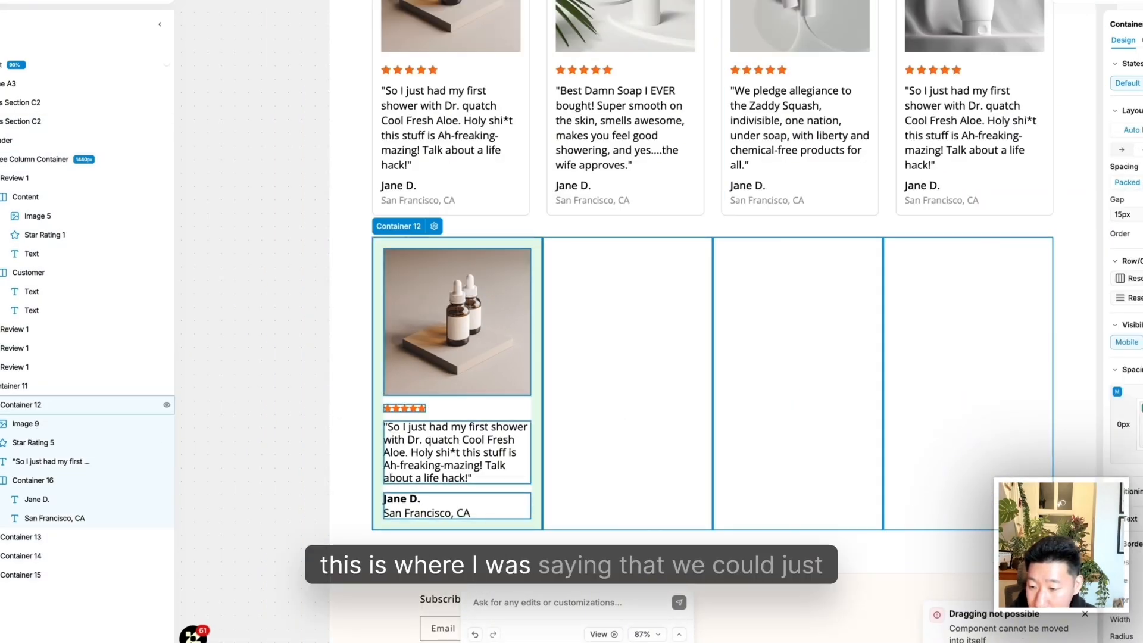
key(ctrl+d)
key(ctrl+d)
key(ctrl+d)
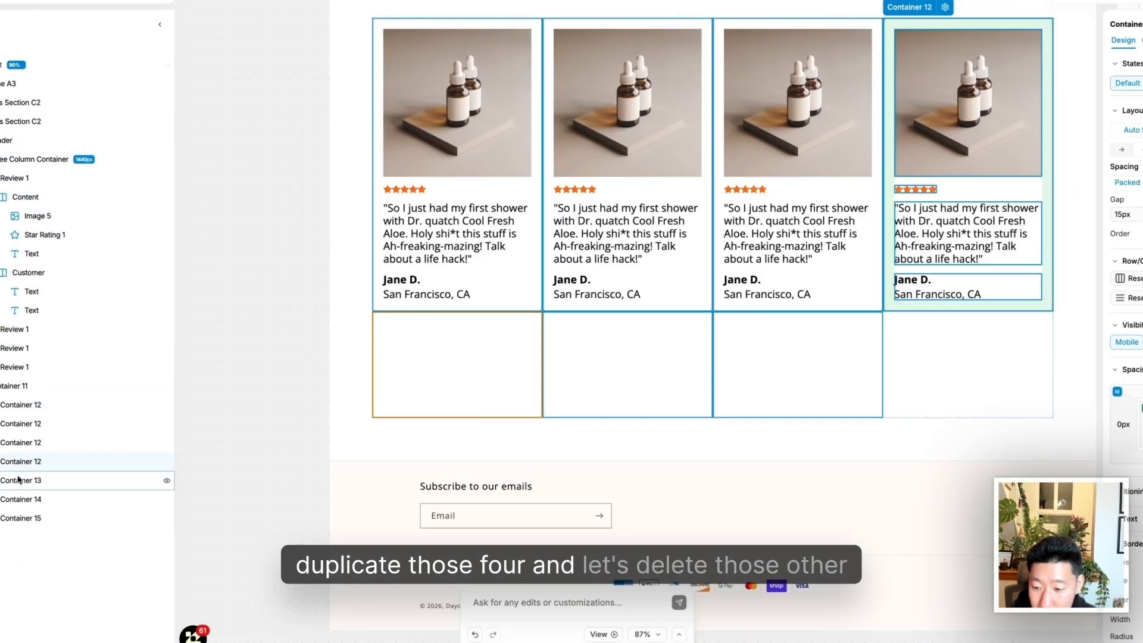
Delete the empty Containers 13, 14 and 15 from Container 11
click(71, 480)
shift+click(53, 521)
key(Delete)
scroll(540, 421, up, 4)
click(667, 100)
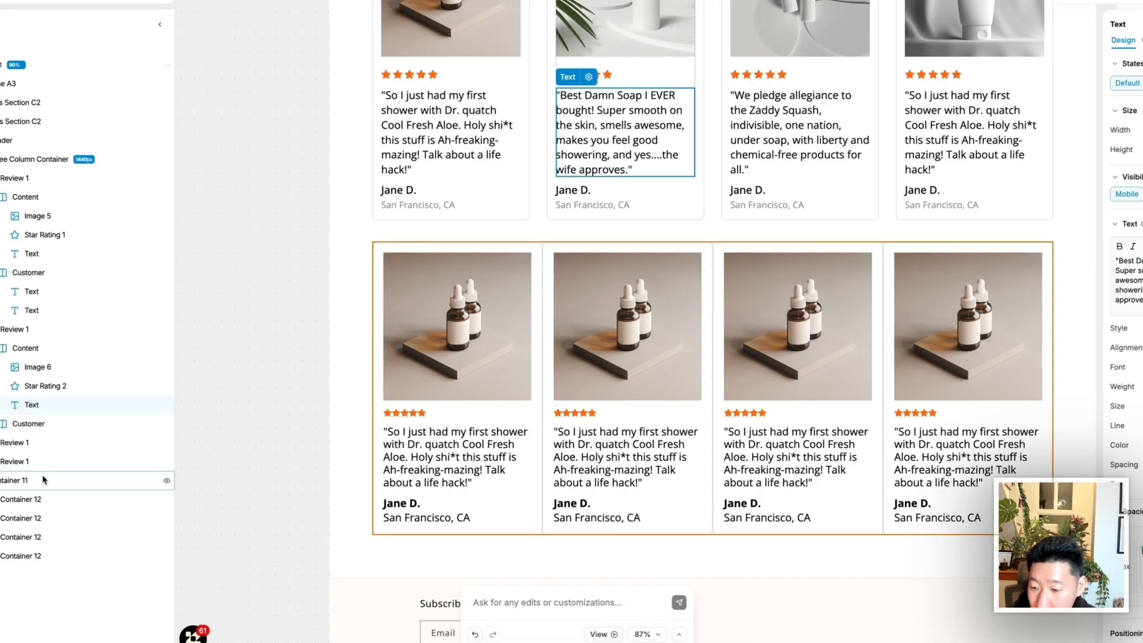
Add a column gap between the review cards in Container 11 and switch the container to auto layout with a 20 px gap
click(27, 482)
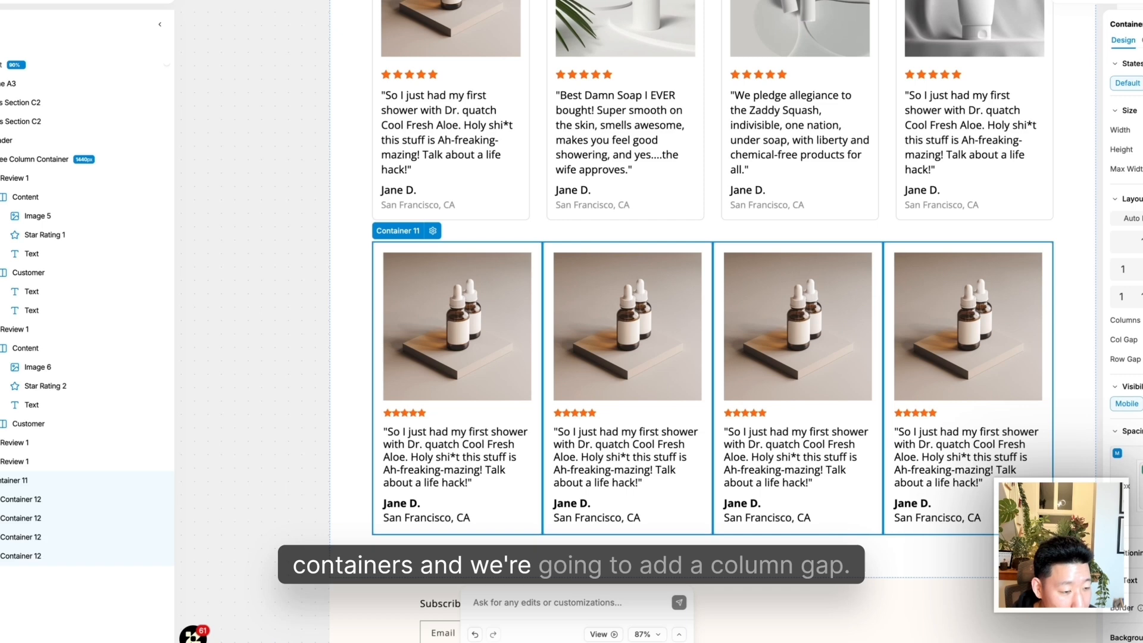
drag(1137, 339, 1142, 340)
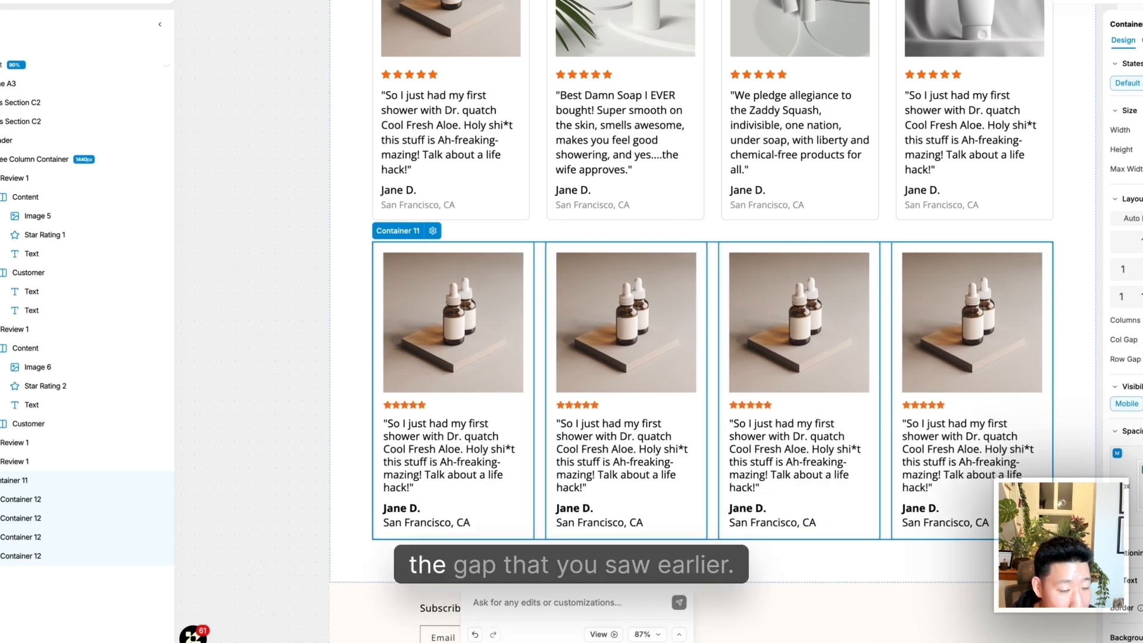
click(883, 206)
click(880, 337)
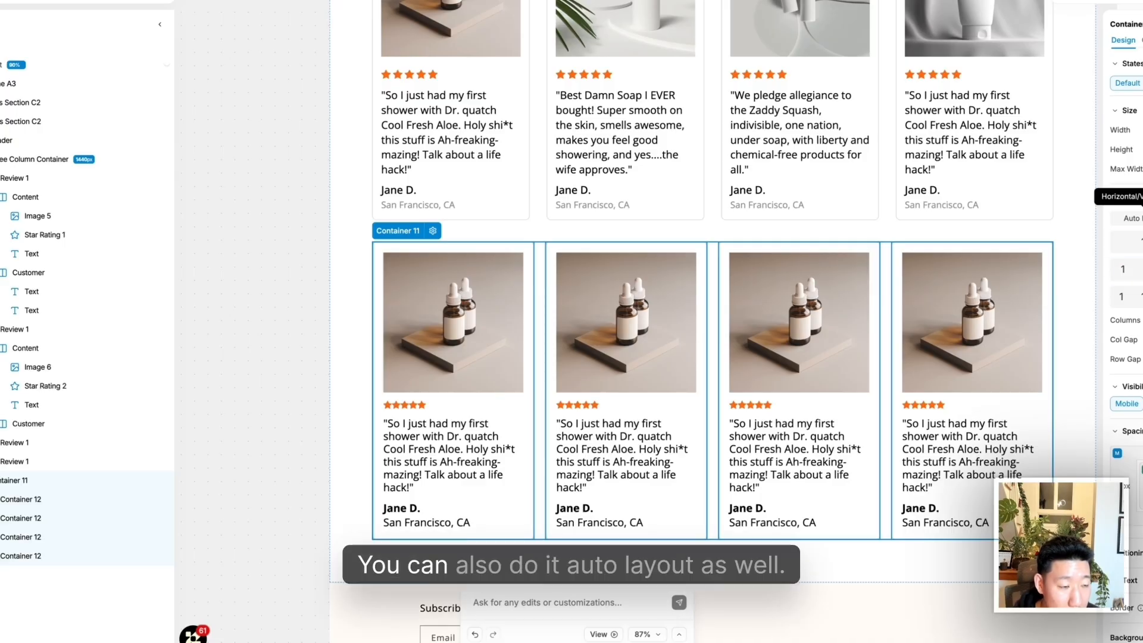
click(1138, 219)
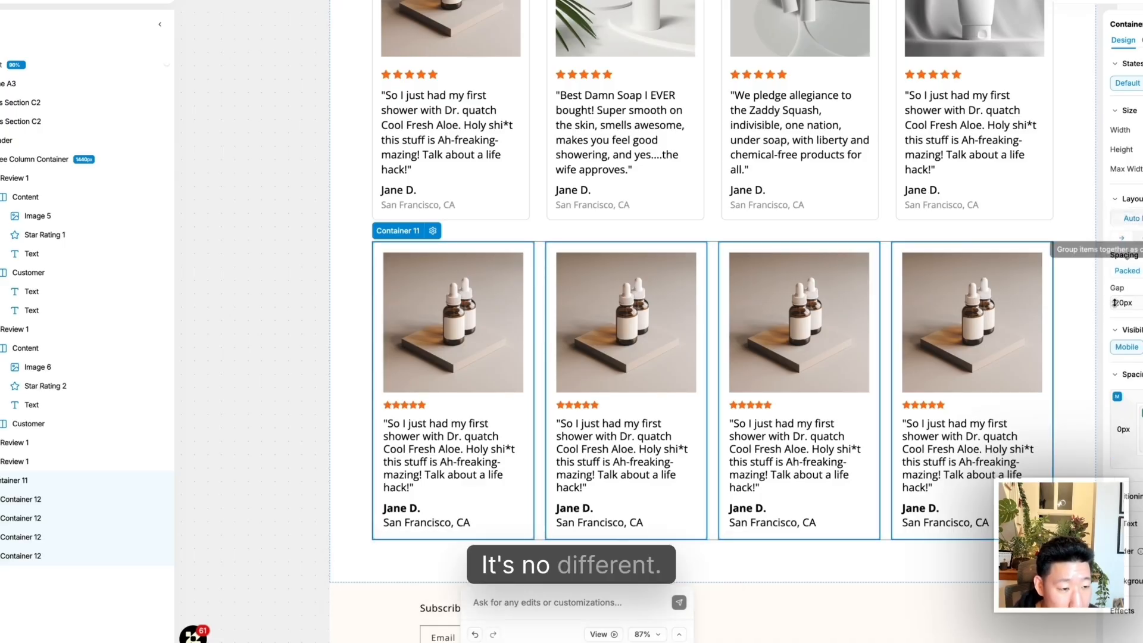
click(1079, 299)
click(1034, 191)
Delete the original Three Column Container of reviews, leaving the rebuilt card row in the section
scroll(882, 262, down, 5)
scroll(874, 268, right, 4)
click(864, 277)
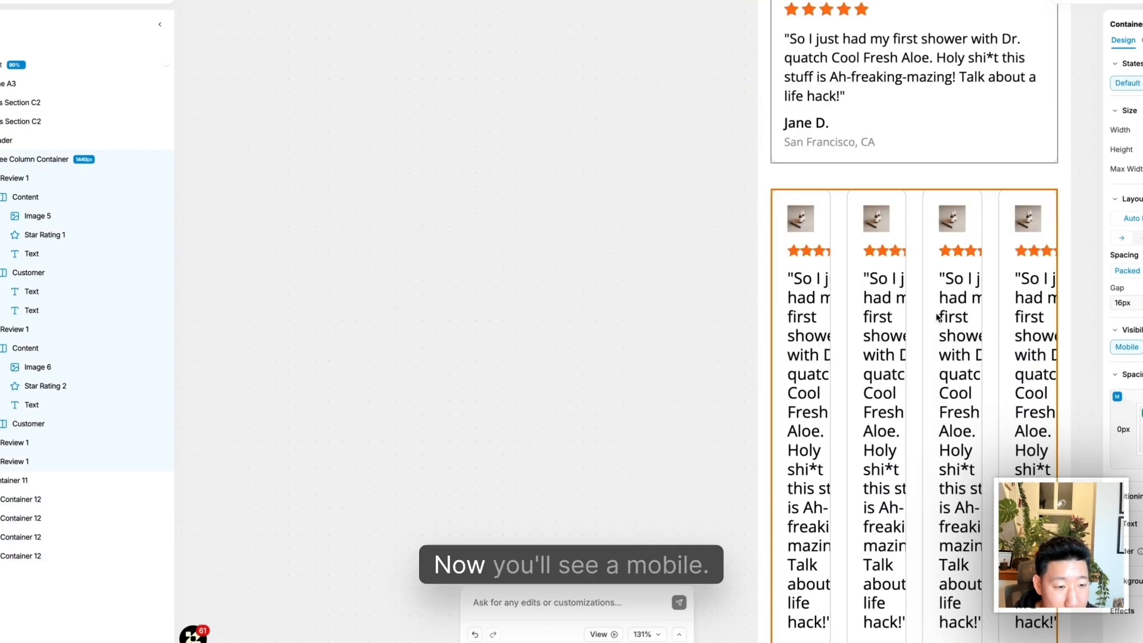
scroll(575, 212, down, 5)
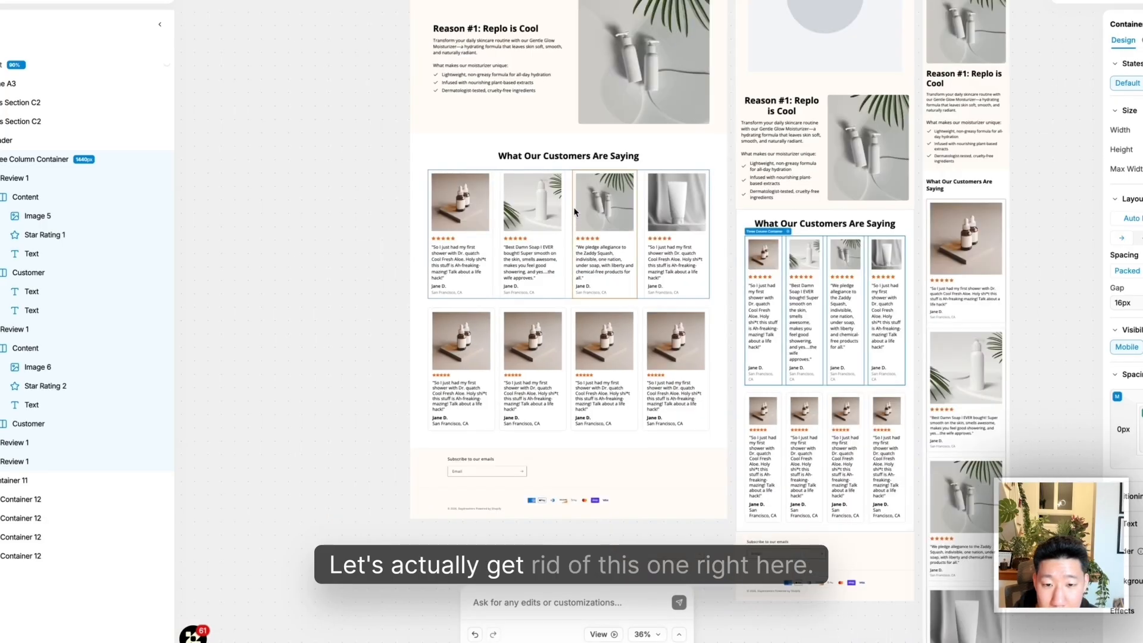
click(575, 212)
key(Delete)
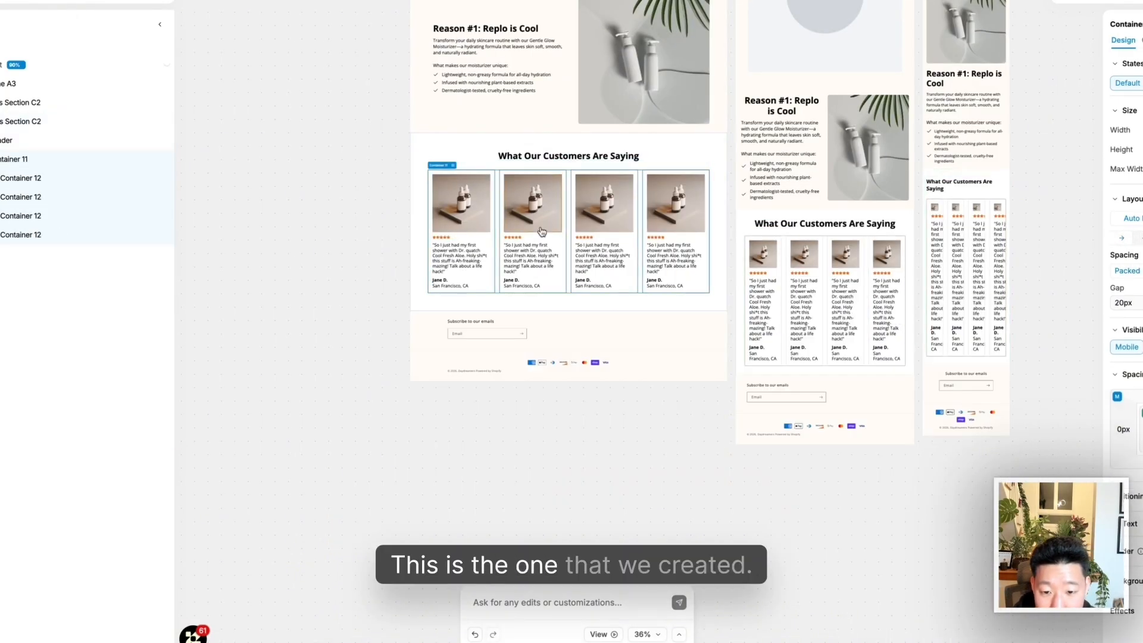
Set Container 11 to a vertical layout on mobile so the four review cards stack from top to bottom
scroll(552, 241, up, 5)
scroll(552, 241, down, 5)
scroll(740, 201, up, 8)
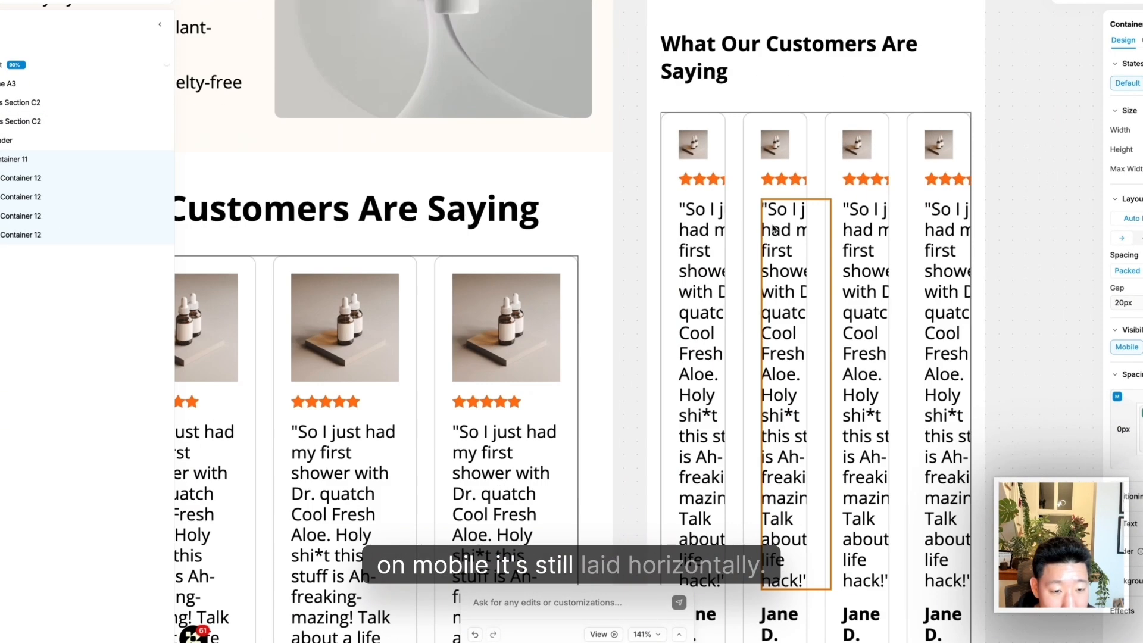
click(738, 197)
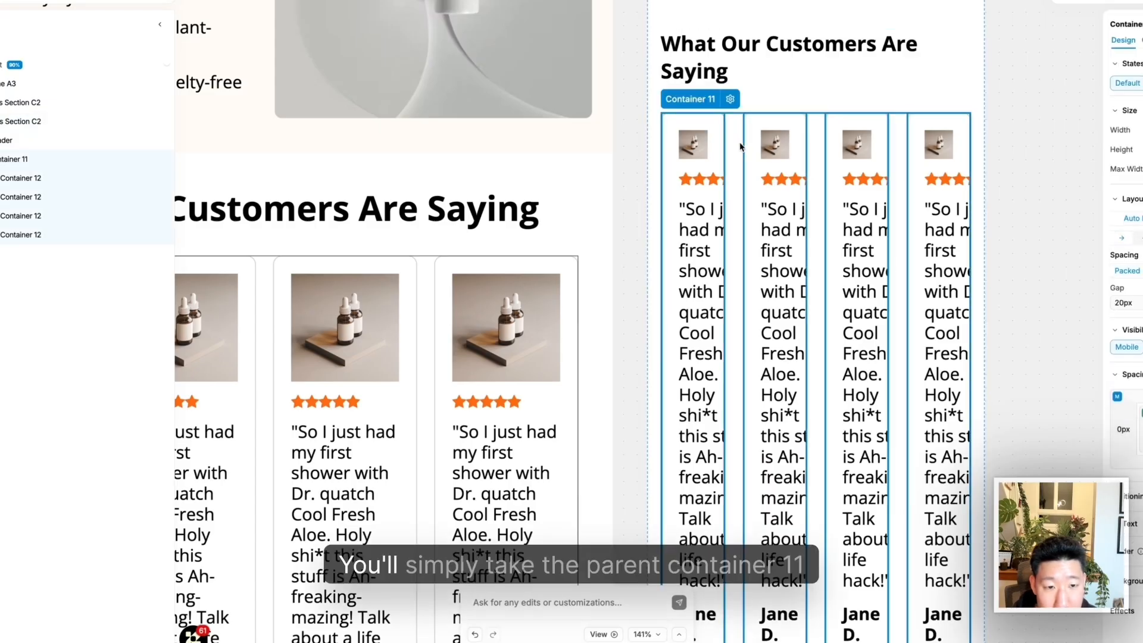
scroll(326, 242, down, 2)
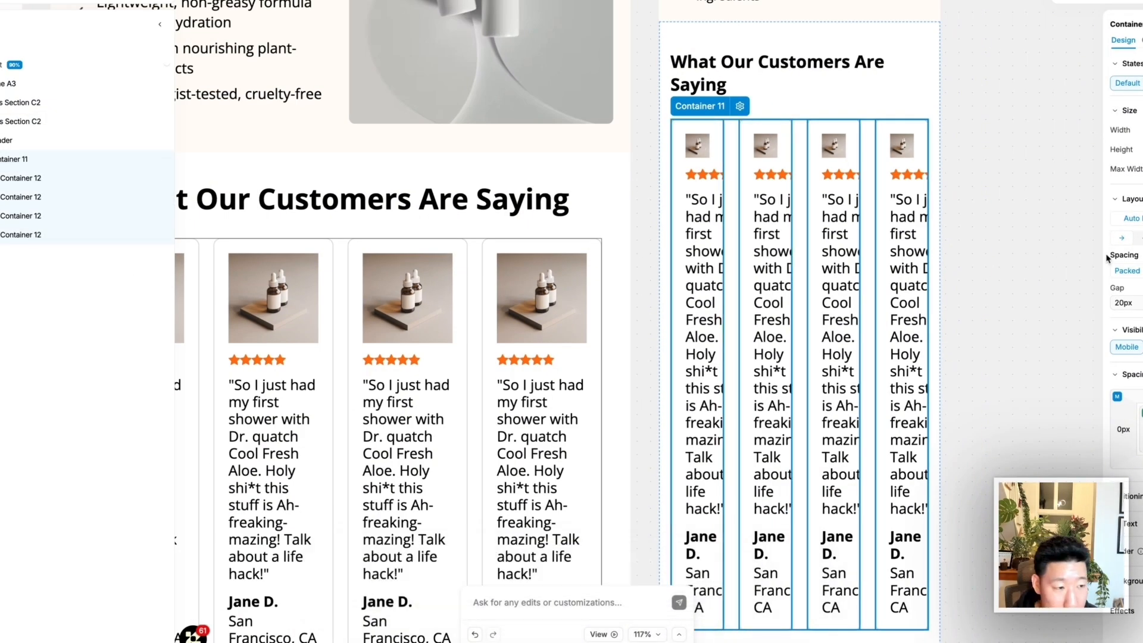
click(1133, 238)
click(1007, 271)
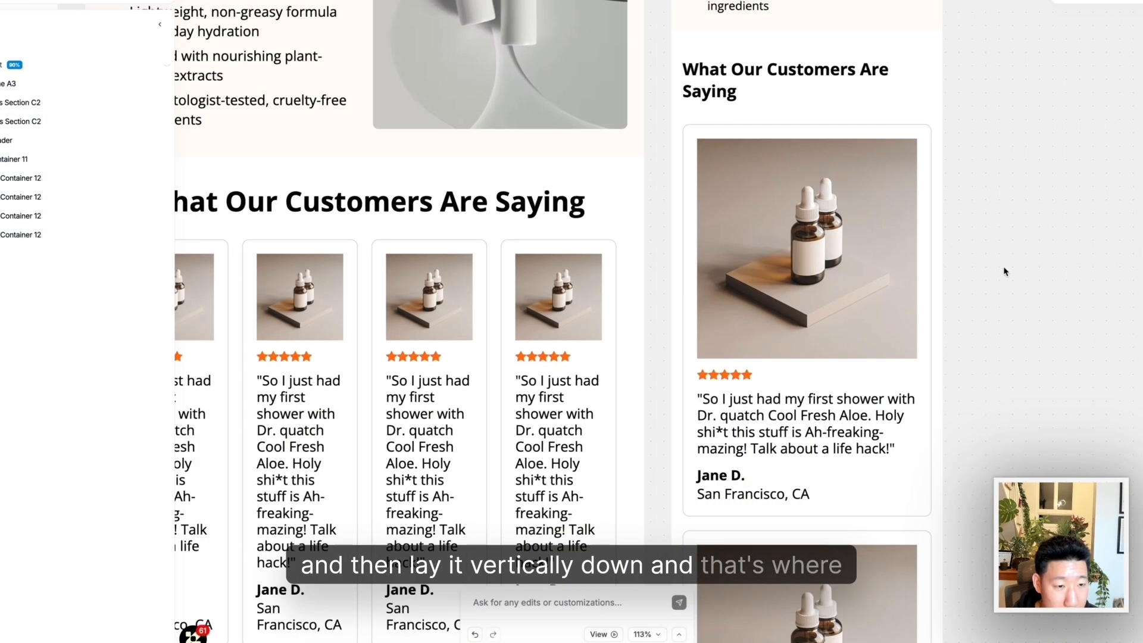
scroll(1003, 268, down, 3)
scroll(913, 320, down, 10)
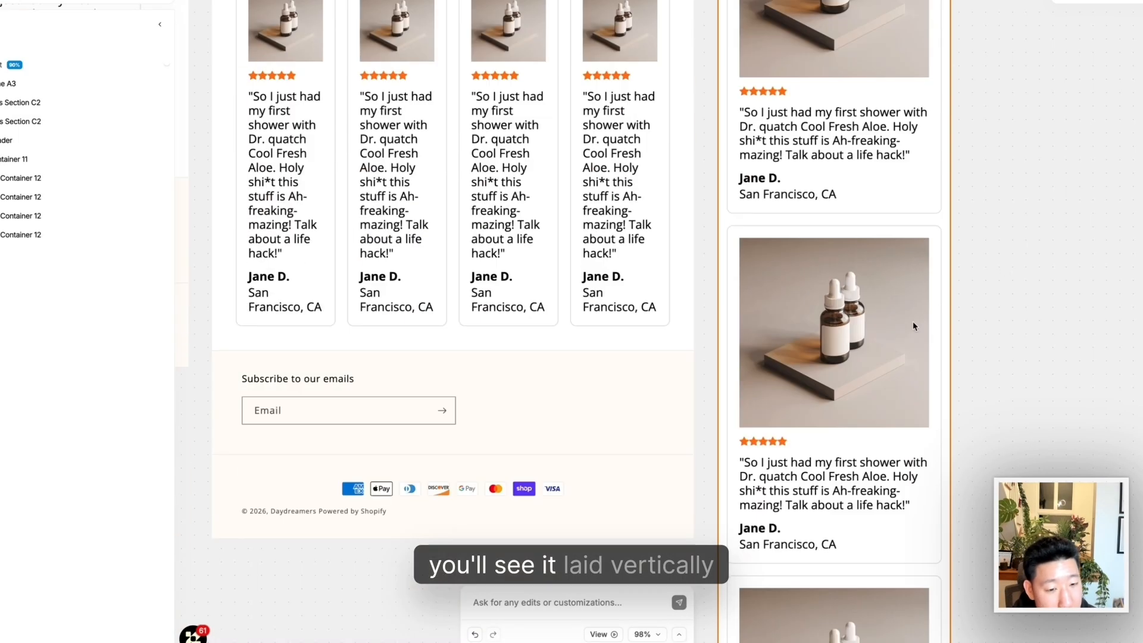
scroll(888, 390, down, 4)
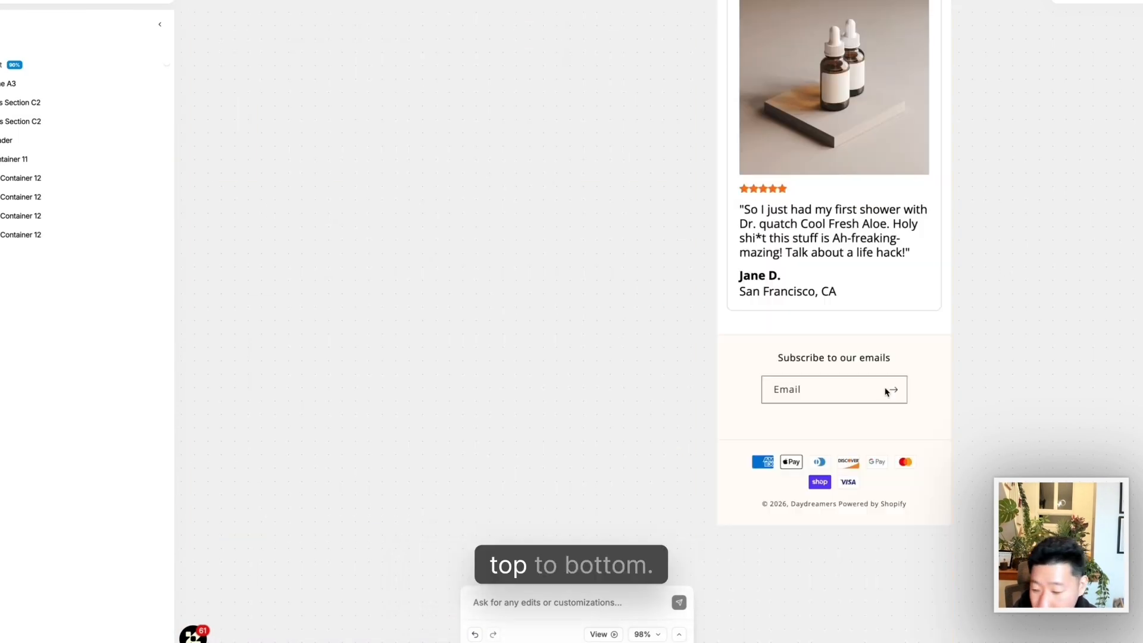
Center-align the "What Our Customers Are Saying" heading on mobile and set the gap of Reviews Section C2 to 20 px
scroll(884, 385, up, 20)
scroll(864, 382, down, 5)
double_click(807, 395)
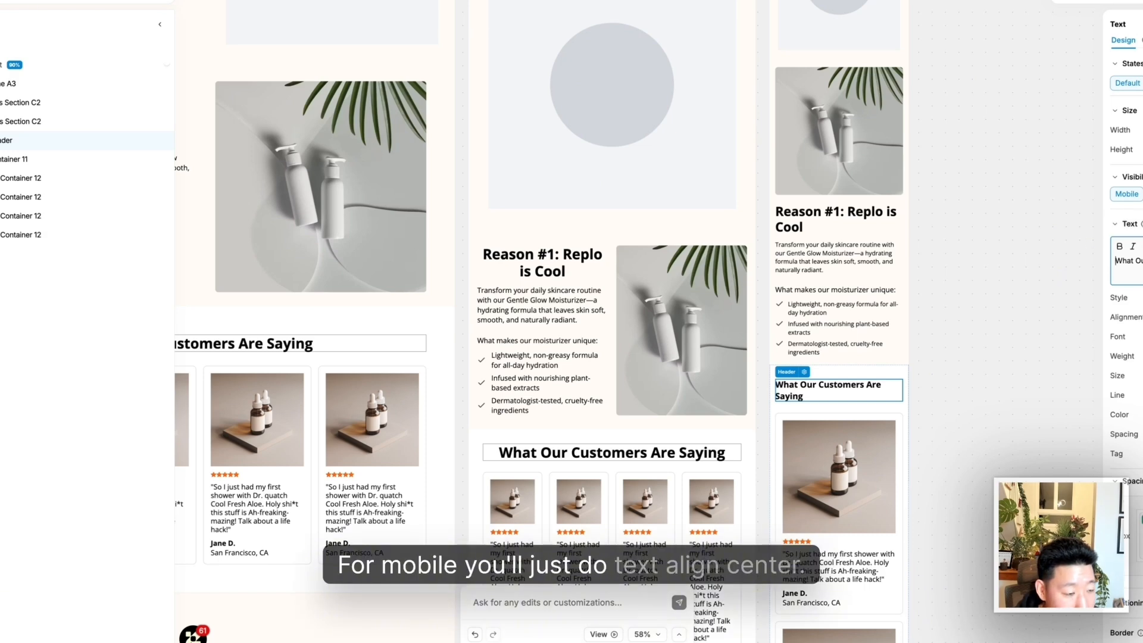
scroll(884, 408, up, 5)
click(841, 406)
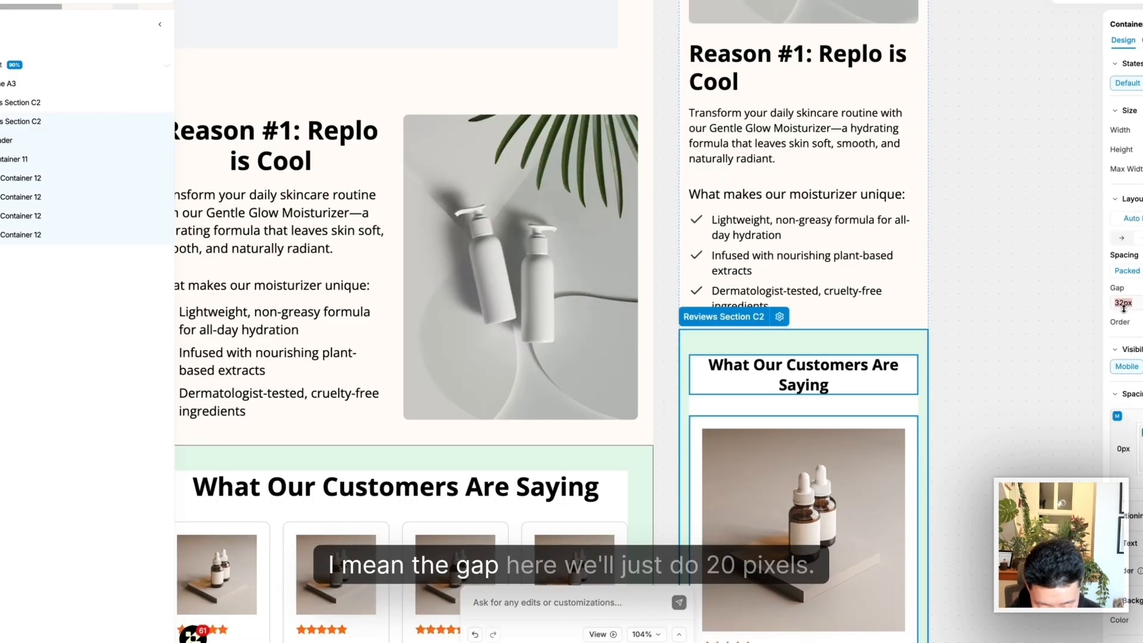
text(20)
click(998, 373)
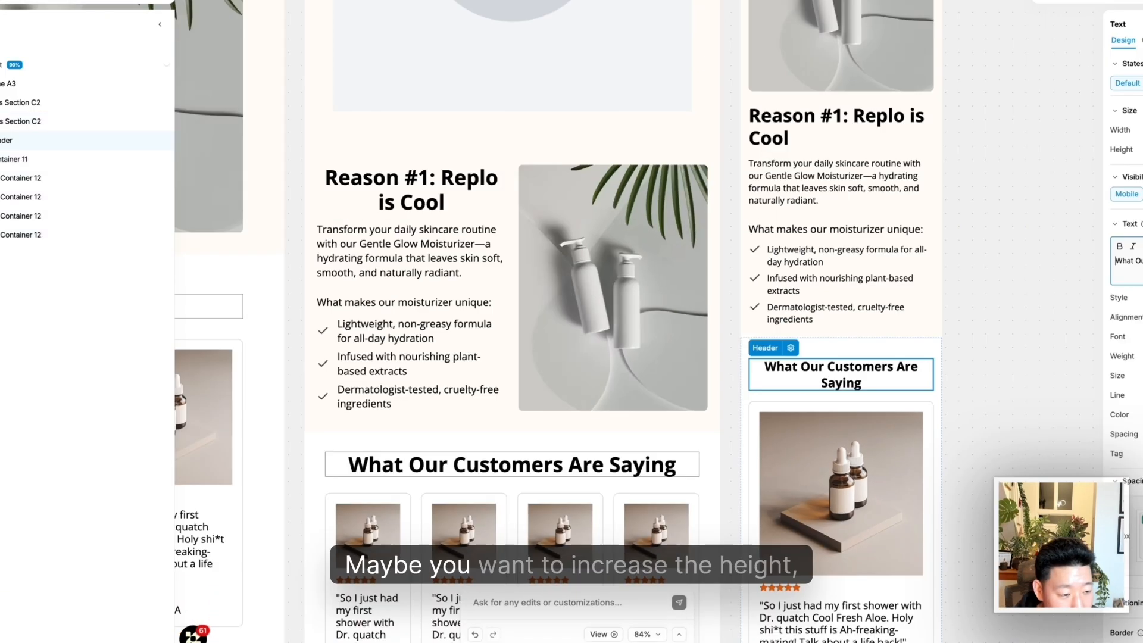
Increase the font size of the "What Our Customers Are Saying" heading on mobile
key(Up)
key(Up)
key(Up)
key(Up)
key(Up)
key(Up)
key(Up)
key(Up)
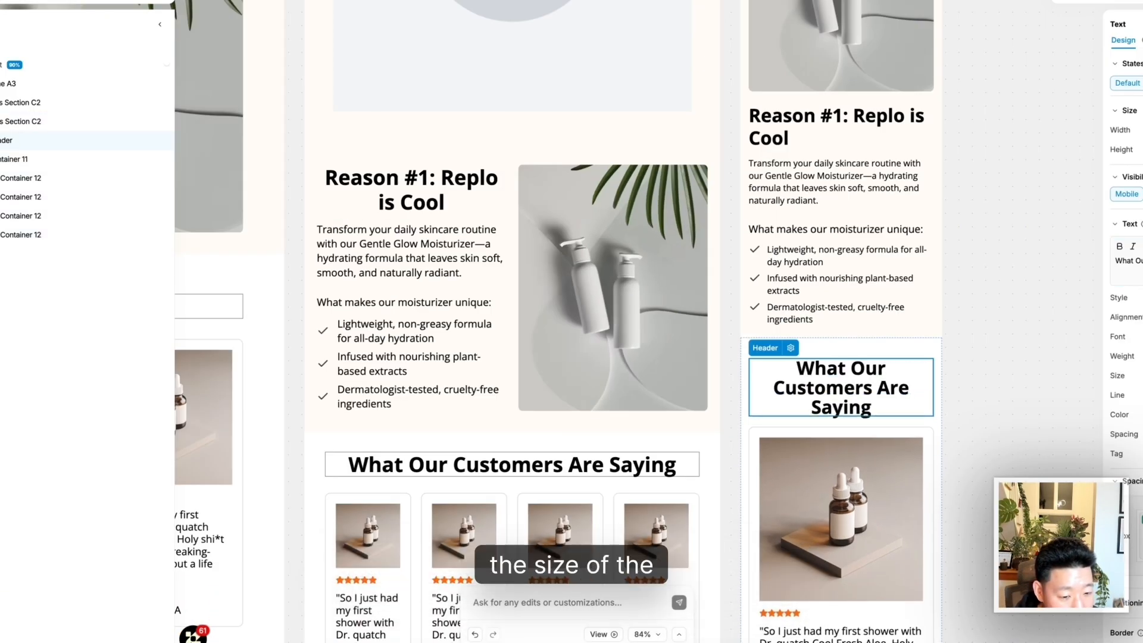
click(1048, 405)
Copy the Reason #1 section, Benefits Section C2, and paste it below the reviews section
scroll(1042, 411, down, 3)
scroll(938, 424, down, 8)
click(448, 235)
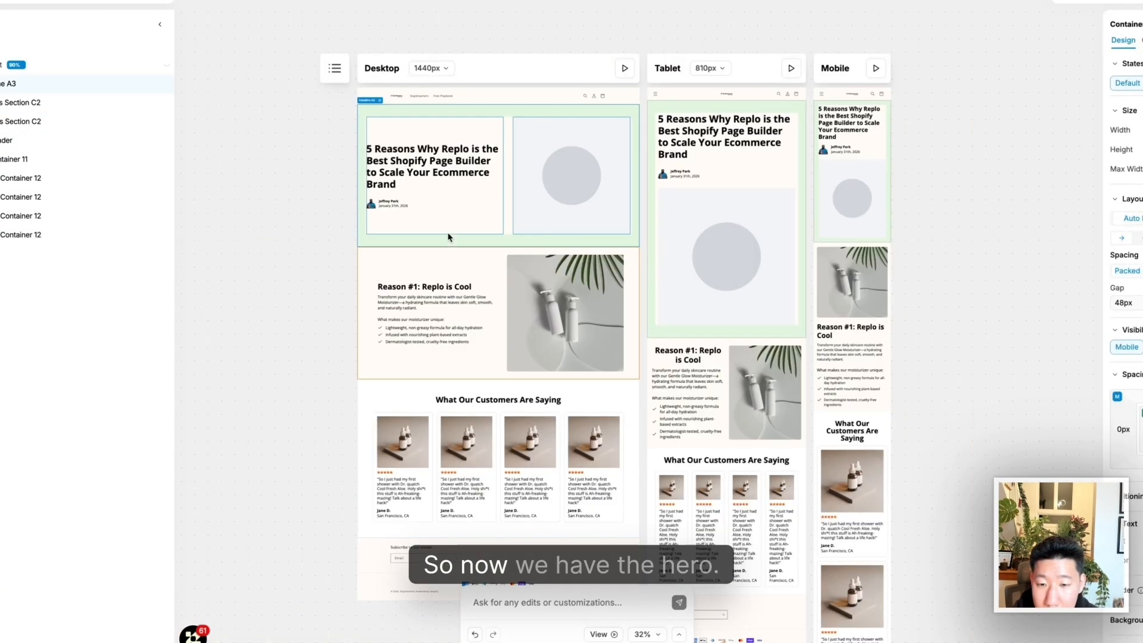
scroll(448, 235, up, 5)
scroll(536, 286, down, 5)
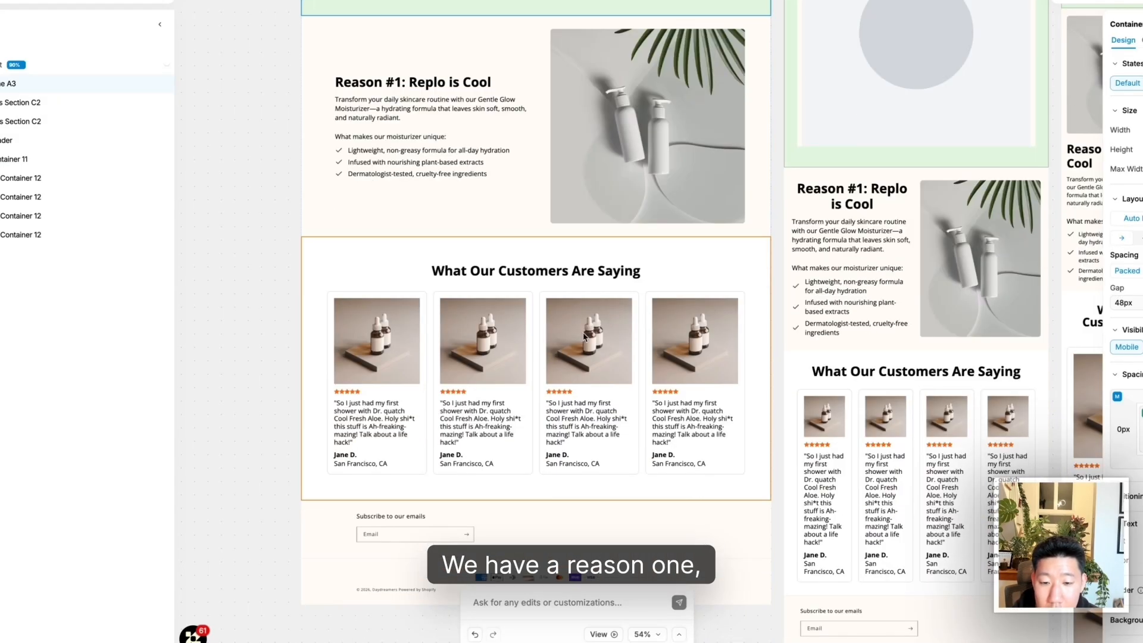
click(612, 255)
scroll(612, 255, up, 2)
click(510, 184)
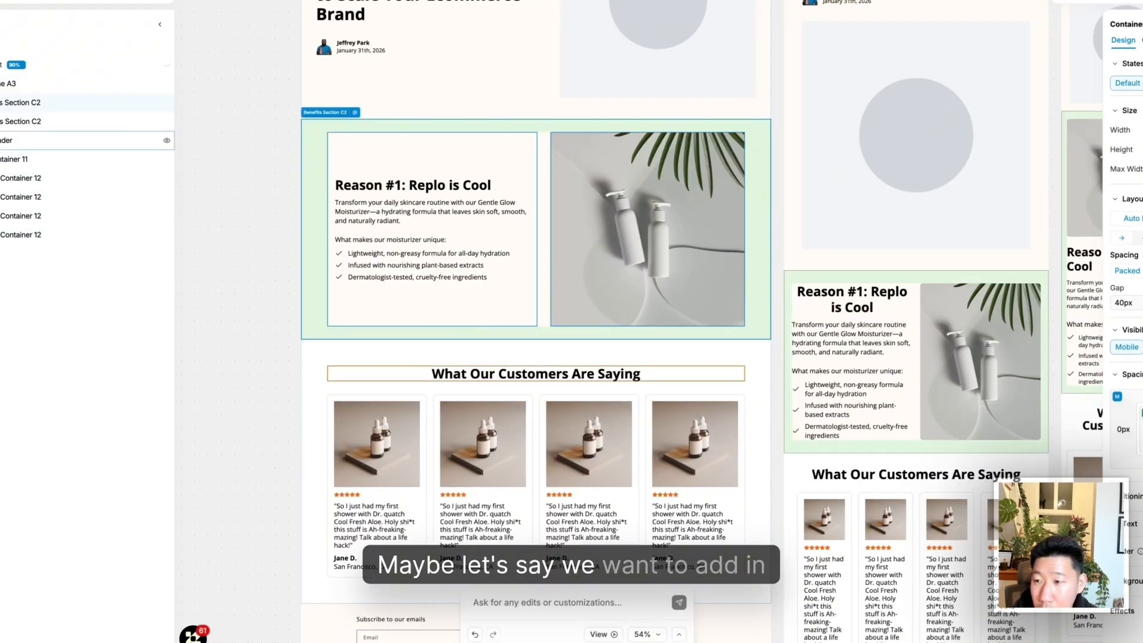
click(0, 121)
click(4, 122)
key(super+v)
Change the heading of the pasted section to "Reason #2: Replo is Super Cool"
double_click(414, 276)
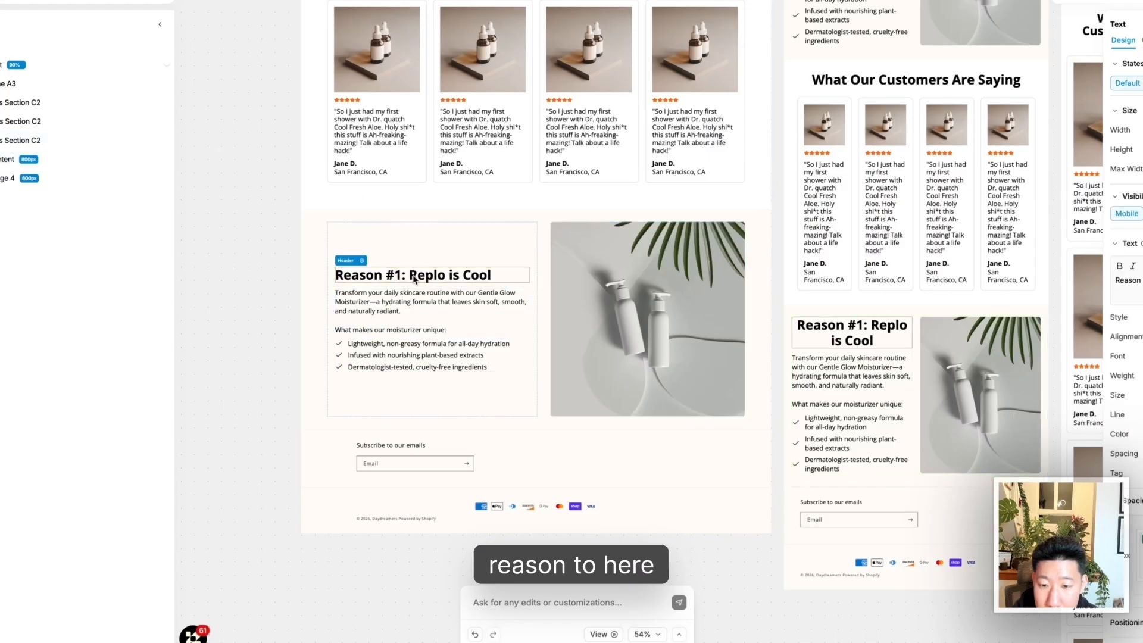
click(404, 278)
key(BackSpace)
text(2)
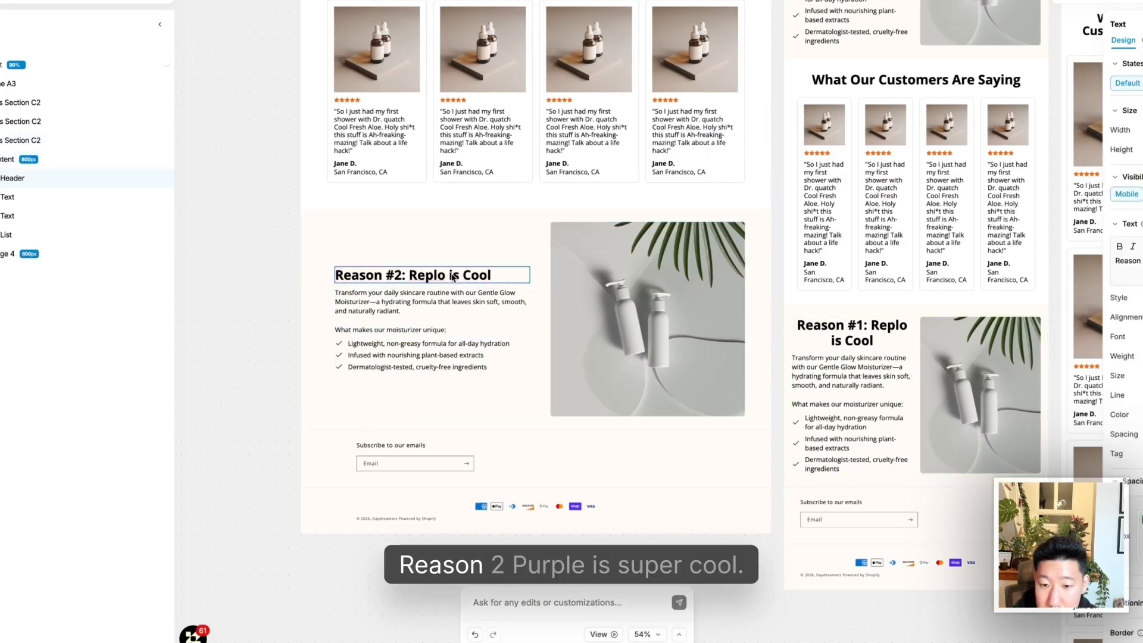
text(r)
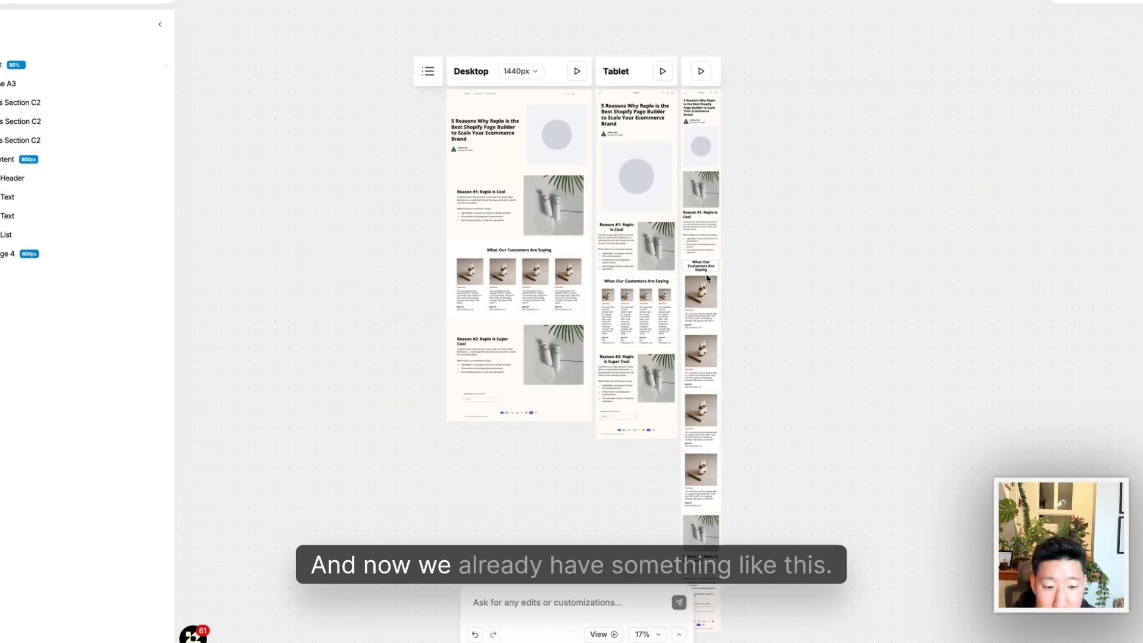
Review the page's hero, reasons and reviews sections across the desktop, tablet and mobile layouts
scroll(659, 299, up, 5)
scroll(651, 268, down, 2)
scroll(643, 241, down, 3)
scroll(679, 244, up, 6)
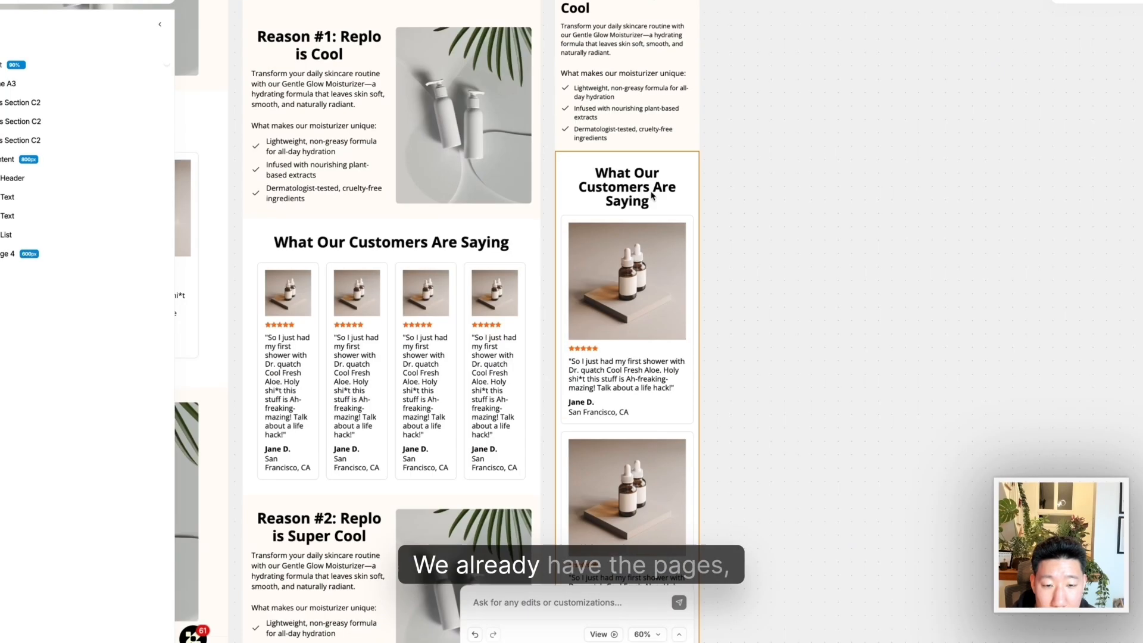
scroll(674, 388, down, 1)
scroll(655, 441, up, 3)
scroll(648, 461, down, 5)
scroll(625, 378, left, 2)
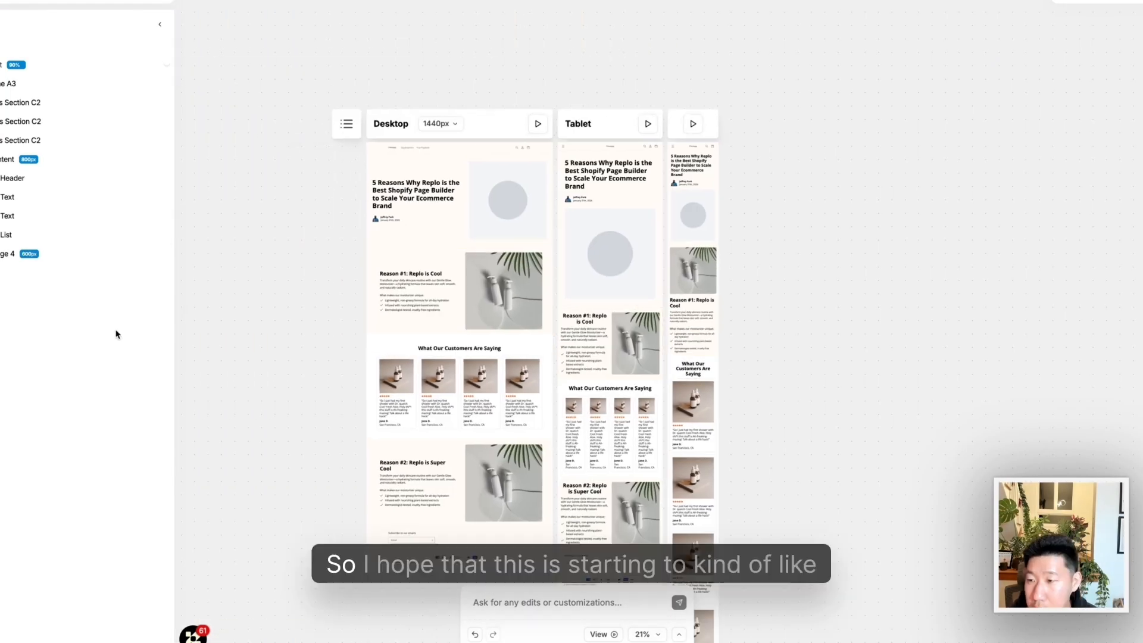
click(380, 270)
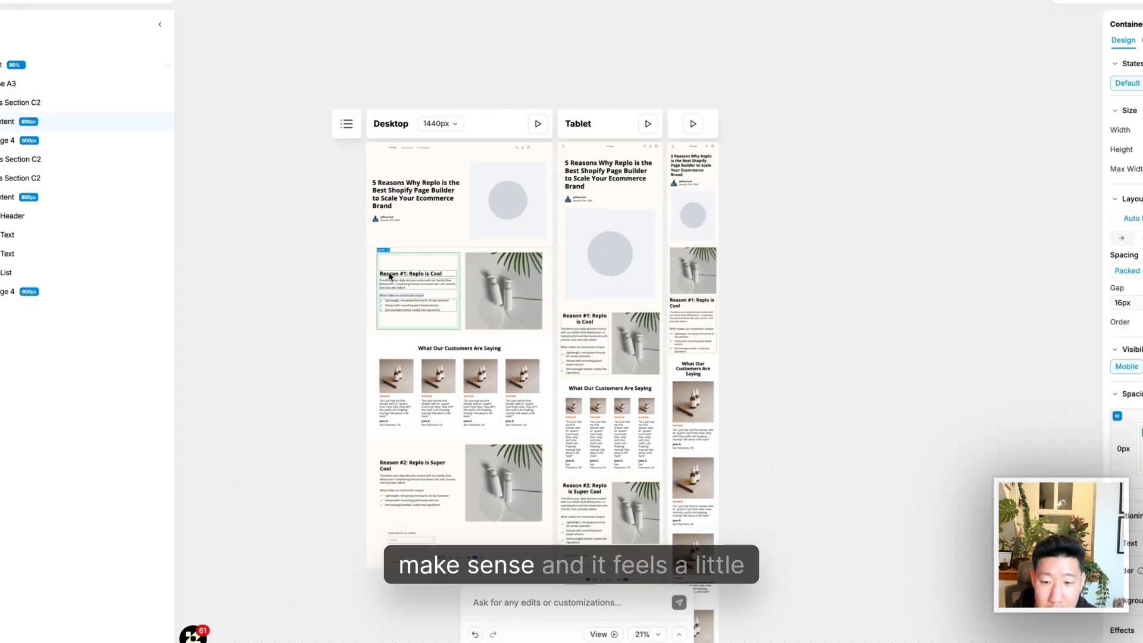
scroll(377, 271, up, 5)
scroll(375, 272, right, 3)
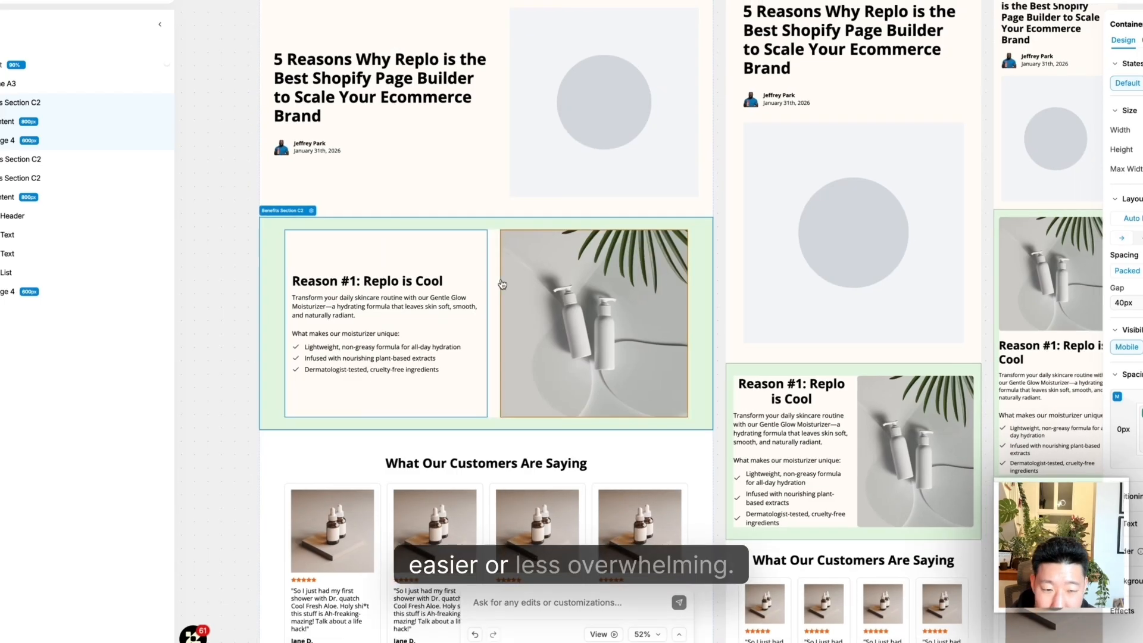
click(275, 204)
click(278, 241)
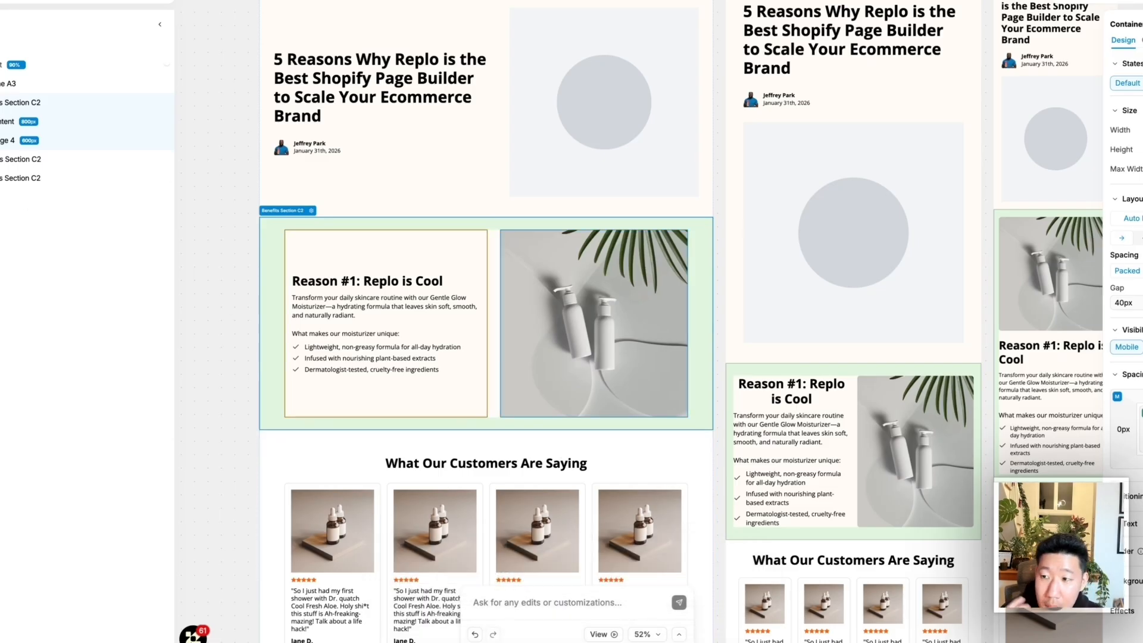
Browse the premade Hero templates in the section library
click(1, 72)
mouse_move(33, 105)
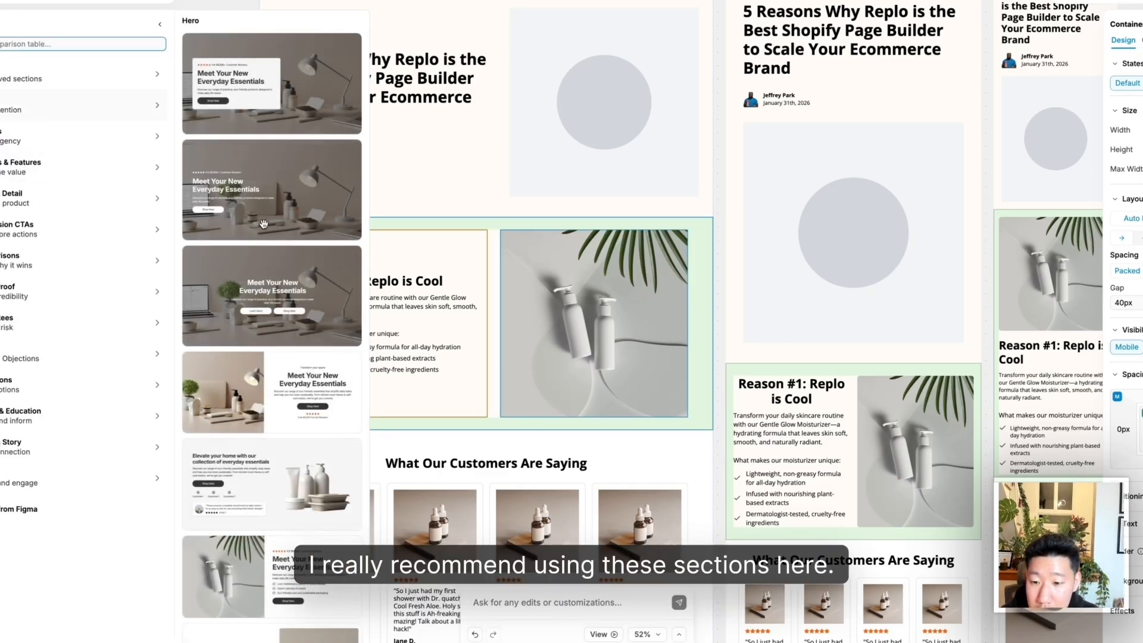
scroll(264, 224, down, 4)
click(447, 337)
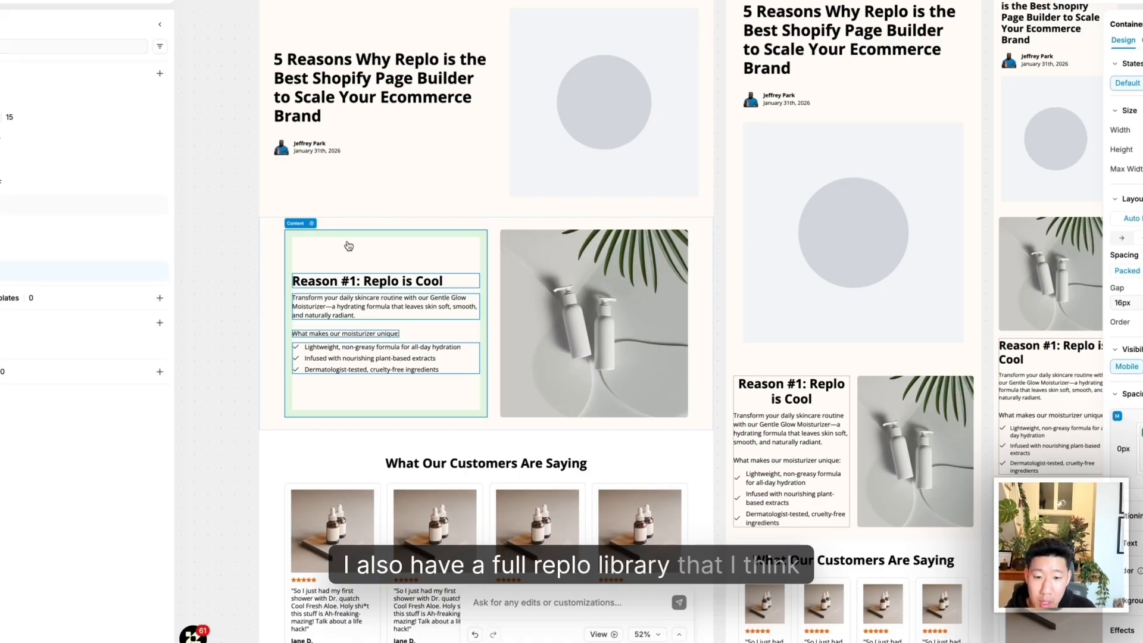
Open the wireframe library page and look through its premade headline and hero sections
scroll(431, 281, down, 15)
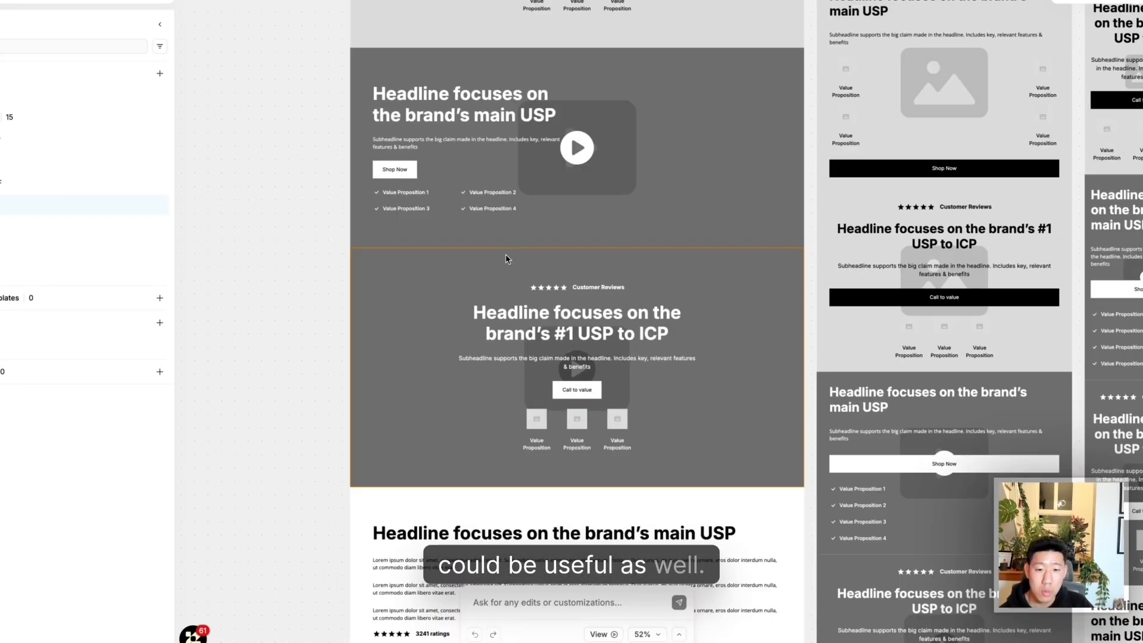
scroll(508, 260, down, 10)
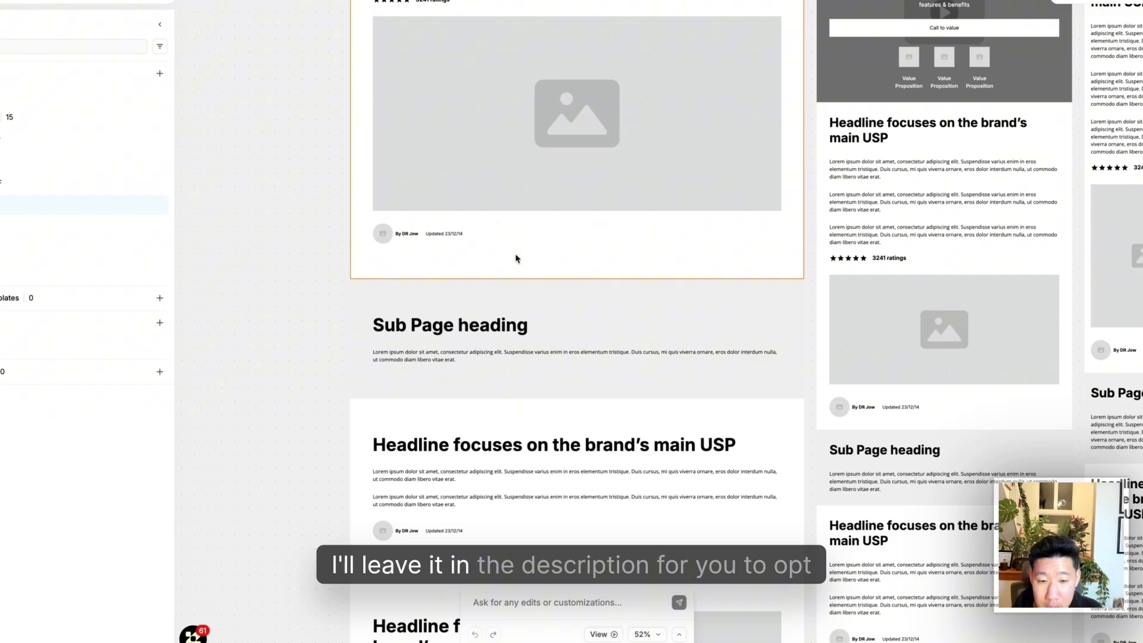
scroll(517, 274, down, 12)
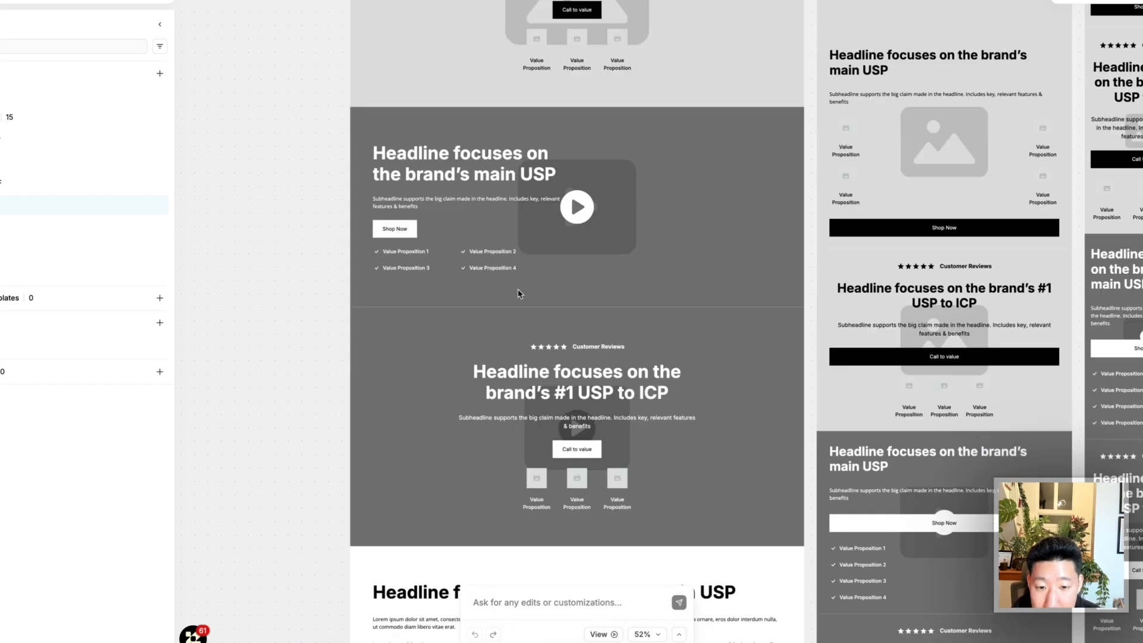
scroll(518, 293, down, 12)
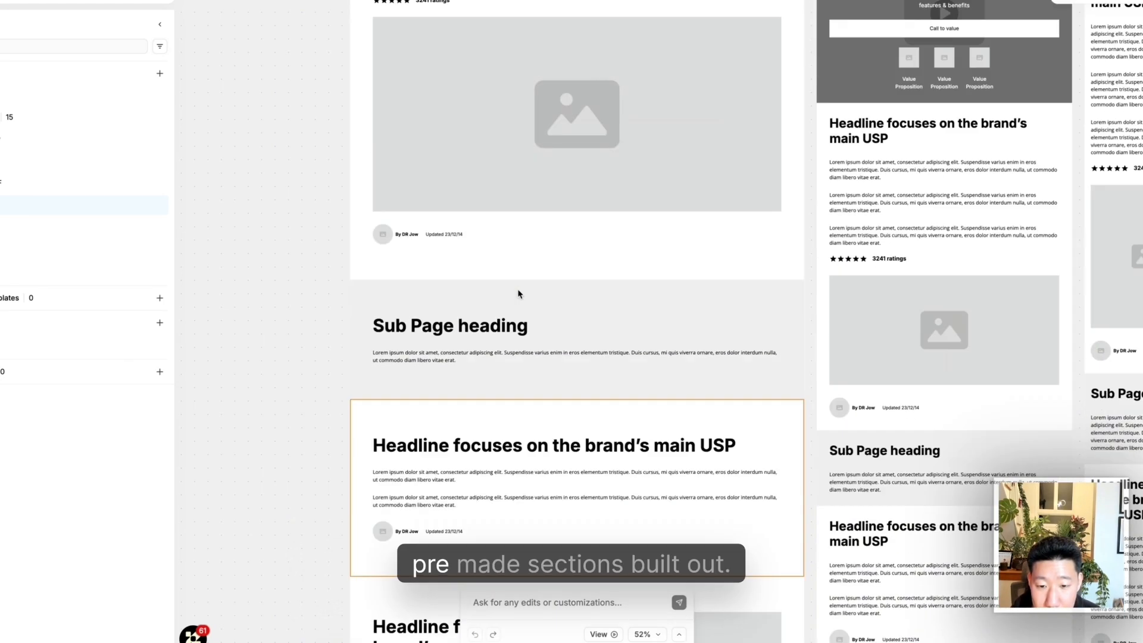
scroll(519, 293, down, 7)
scroll(519, 293, up, 7)
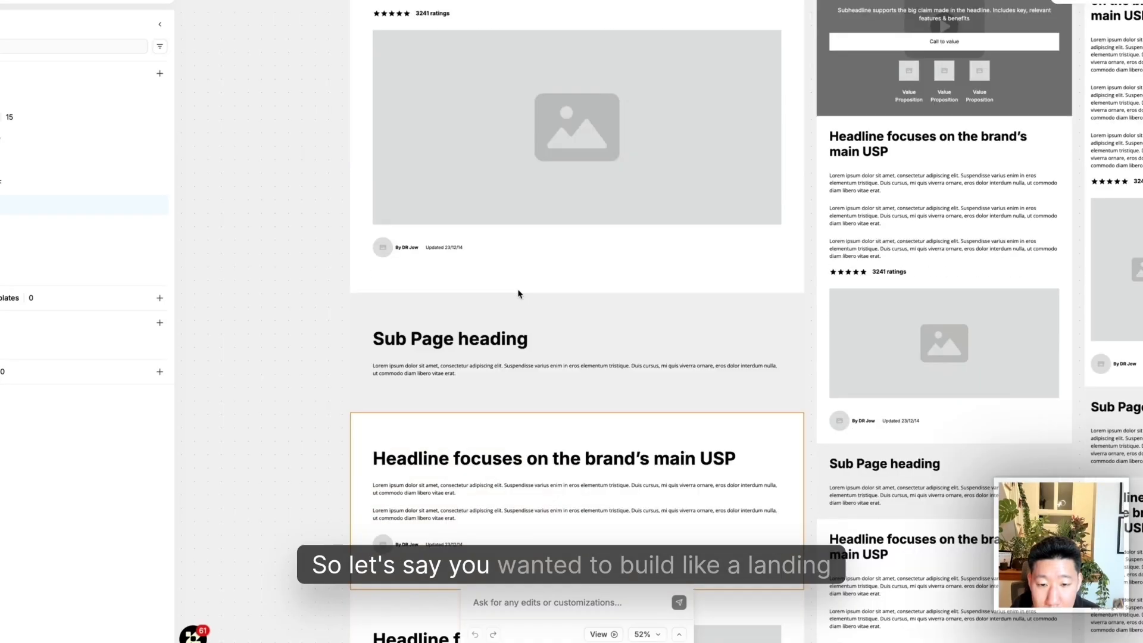
Select the Hero/10 wireframe section, with its headline beside an image, and copy it from the library page
scroll(519, 293, down, 4)
click(499, 378)
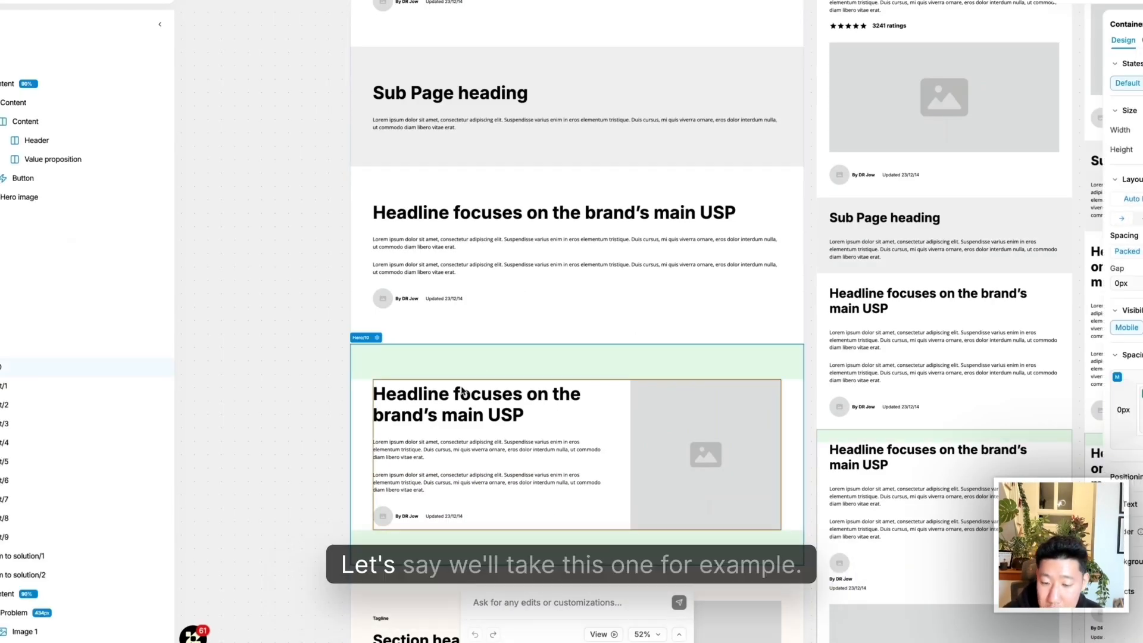
scroll(544, 429, down, 2)
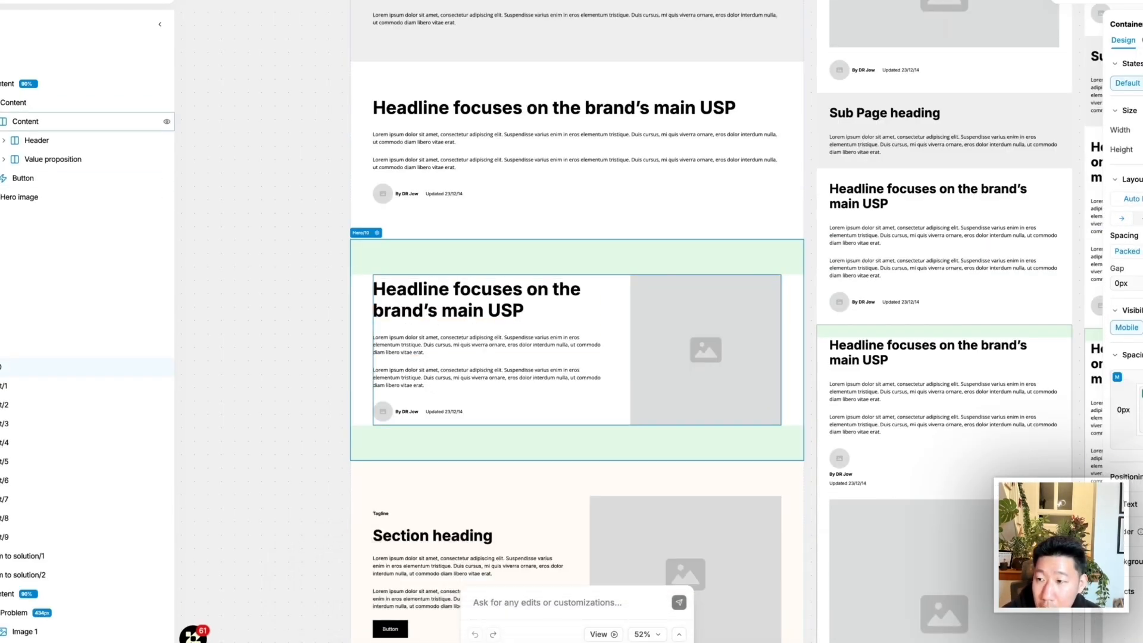
click(1, 95)
click(1, 71)
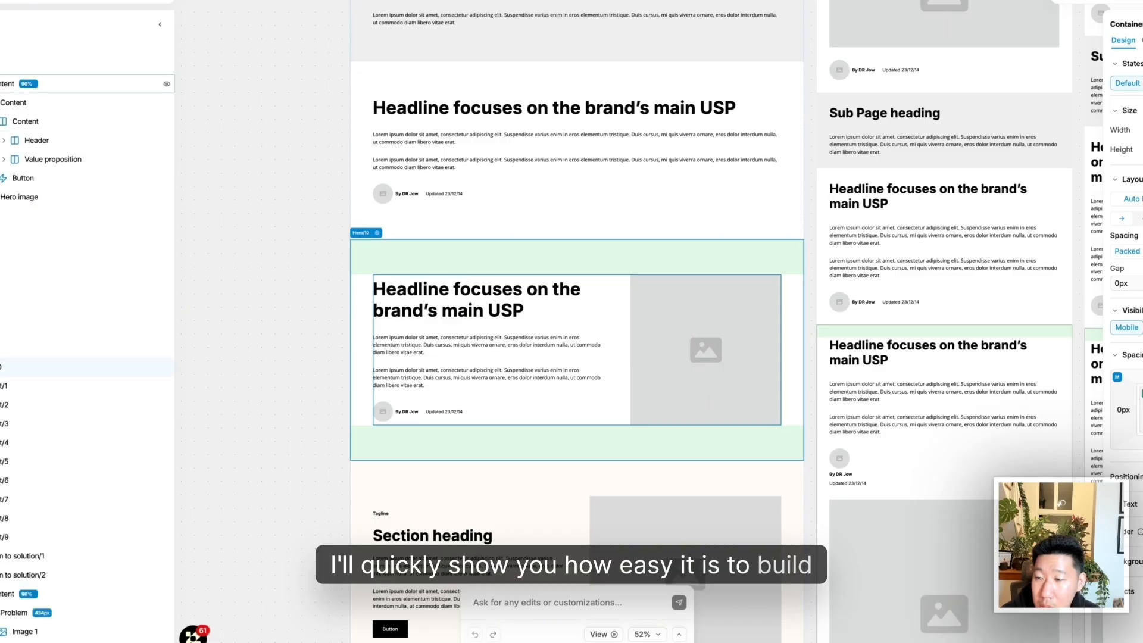
Create a new page and paste the copied Hero/10 section into it as the opening section
click(35, 66)
scroll(499, 261, down, 1)
click(498, 261)
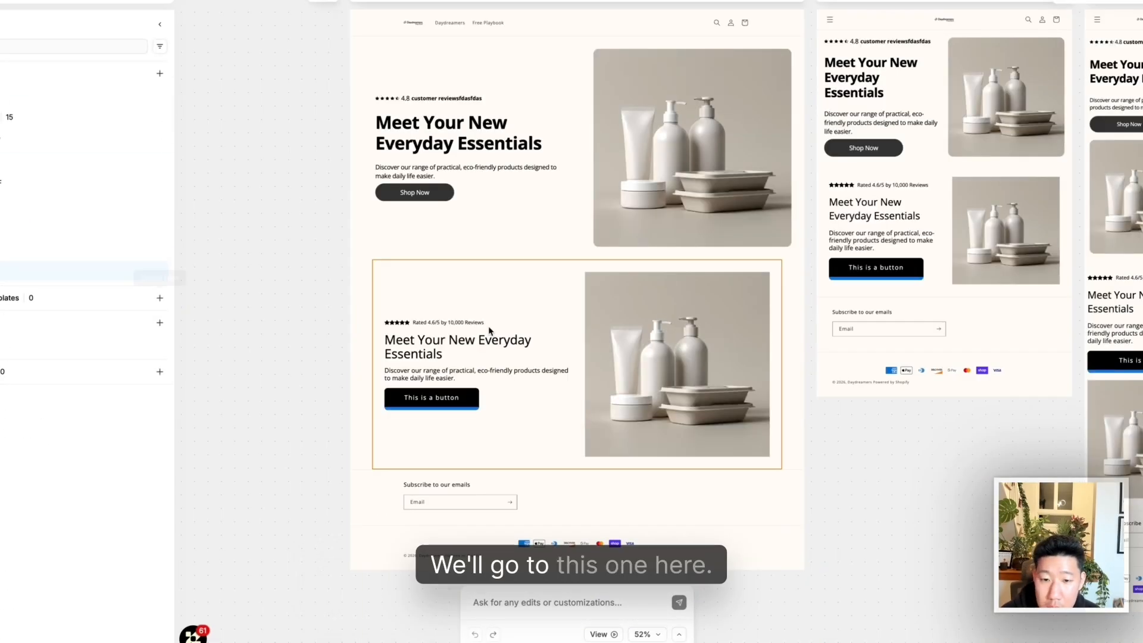
scroll(490, 329, down, 6)
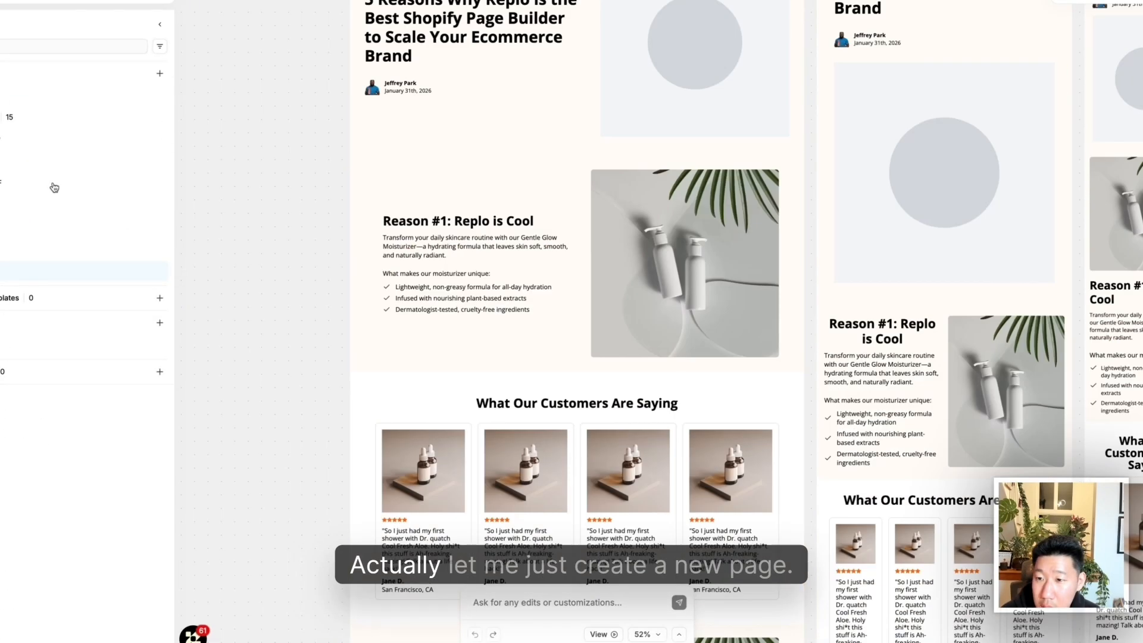
click(154, 78)
click(197, 97)
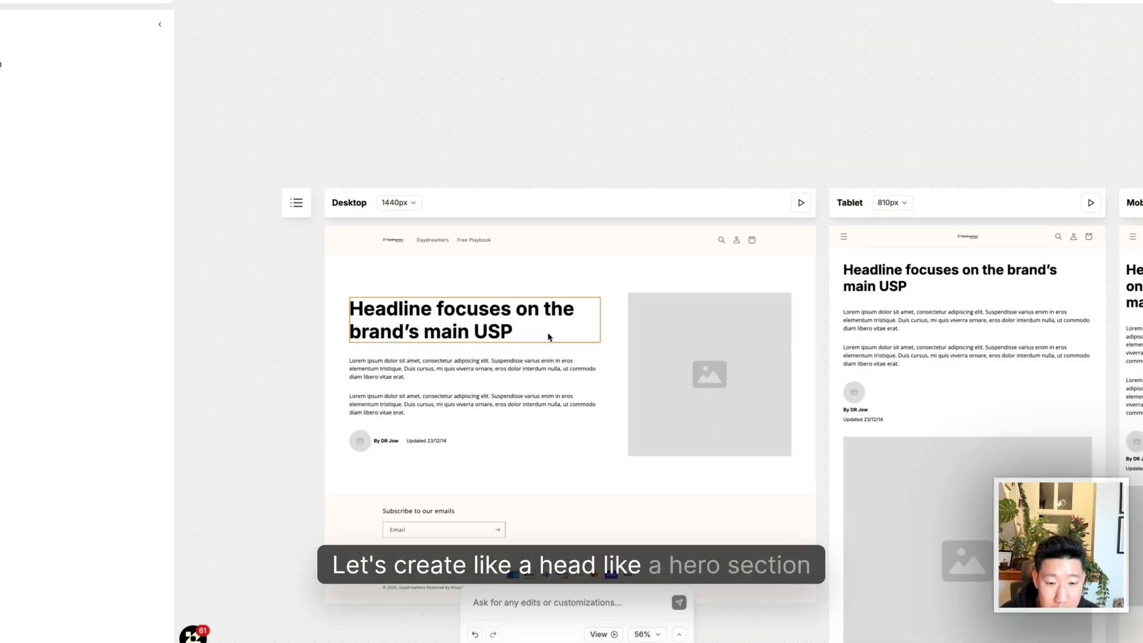
click(536, 290)
scroll(536, 290, down, 1)
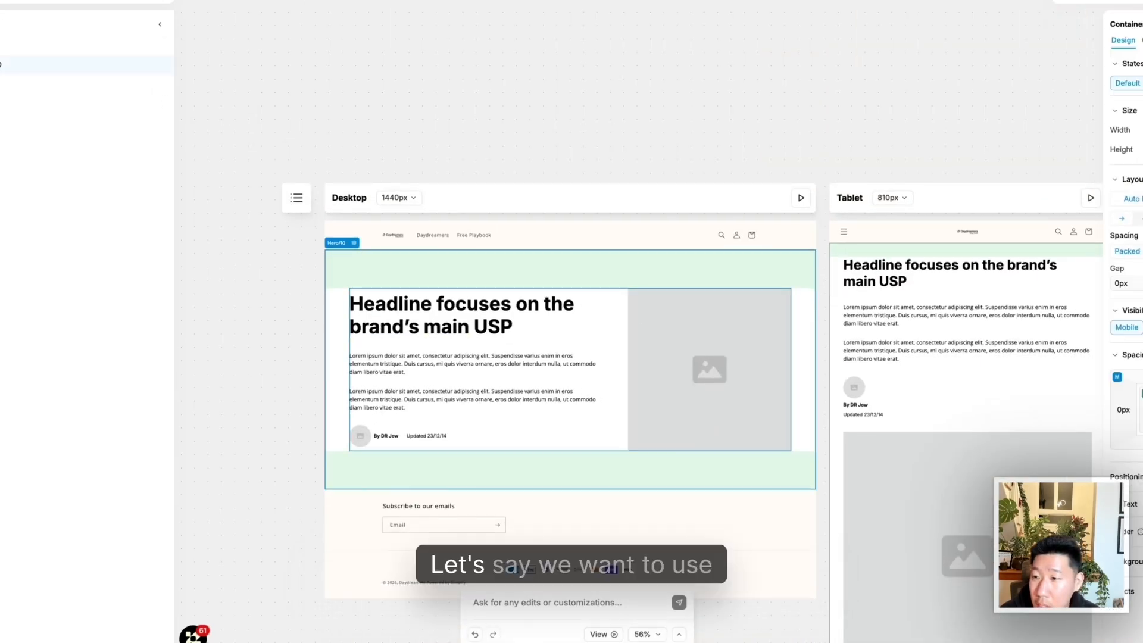
Copy the two-column "Customer testimonials" section from the wireframe library and paste it below the hero on the new page
scroll(573, 278, down, 15)
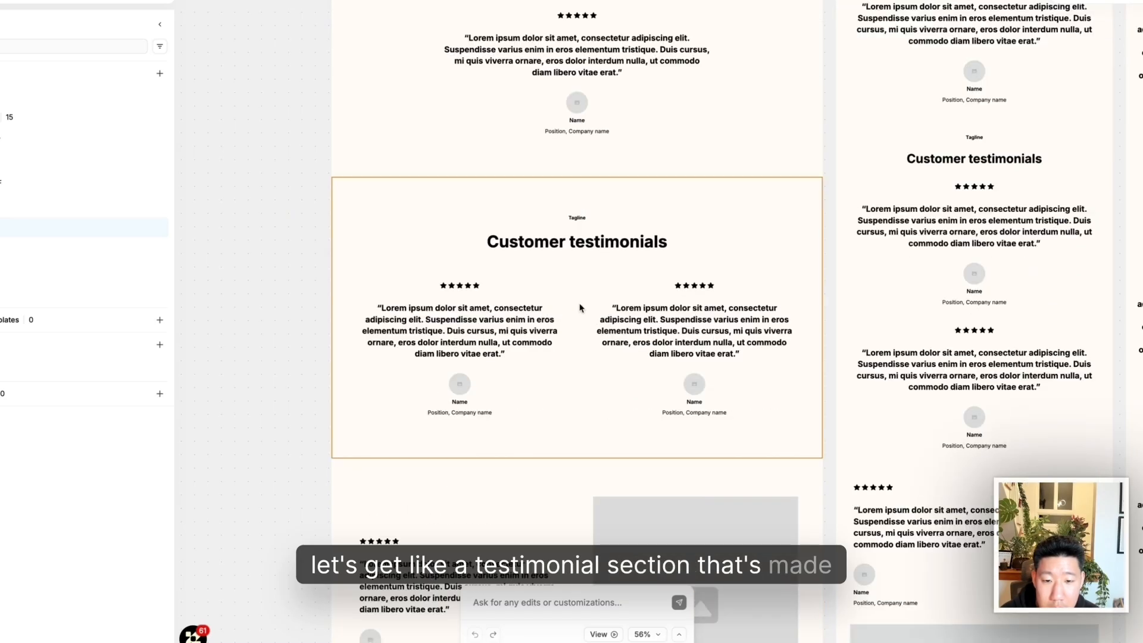
click(584, 306)
key(Escape)
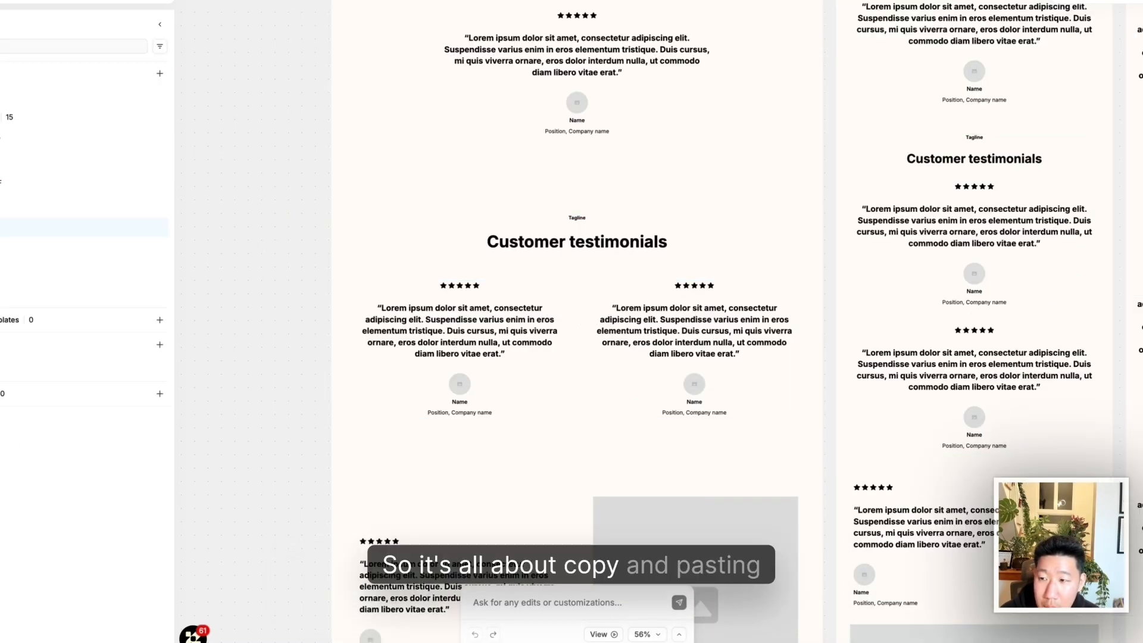
click(94, 277)
click(497, 270)
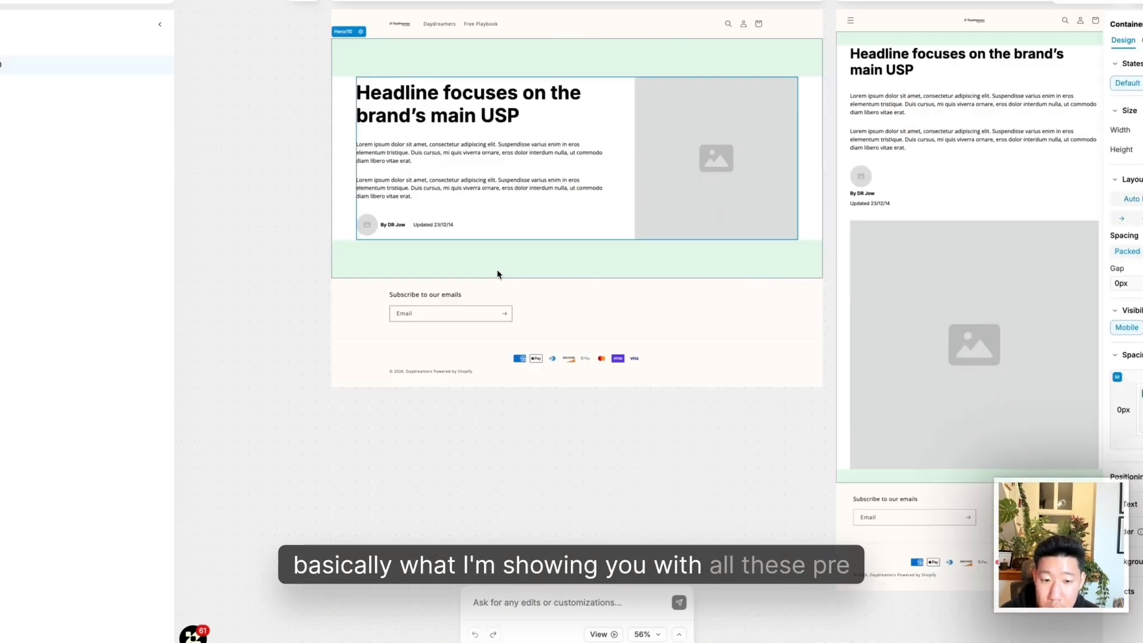
key(super+v)
click(307, 294)
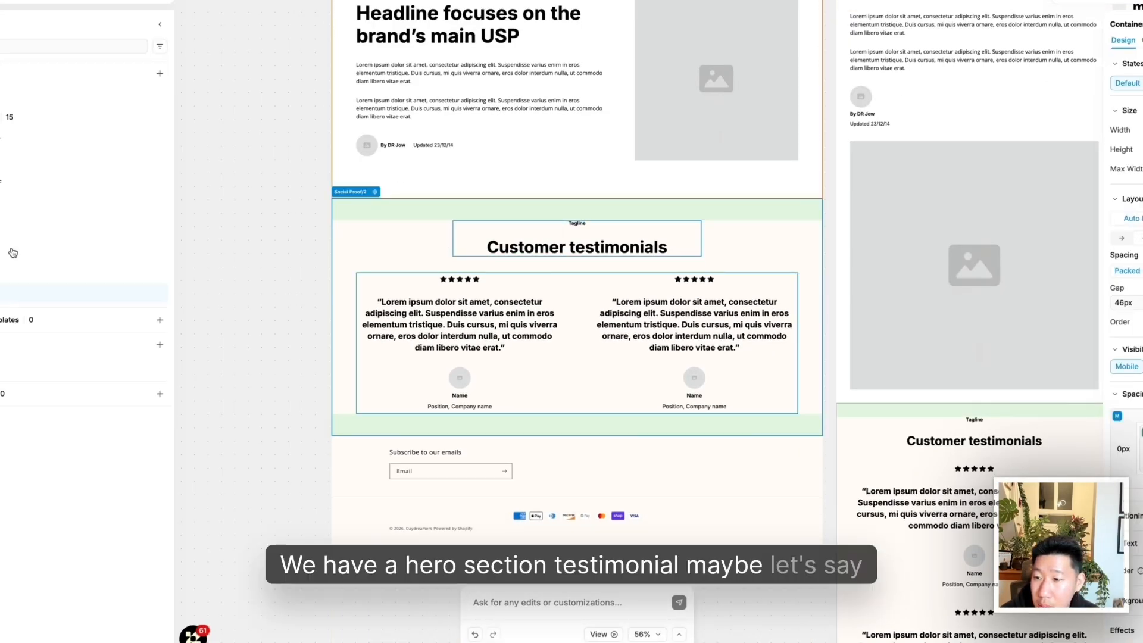
Copy the Guarantee/3 wireframe section, with an image beside three "30-Day Money-Back Guarantee" items, into the new page below the testimonials
click(23, 228)
scroll(579, 345, down, 20)
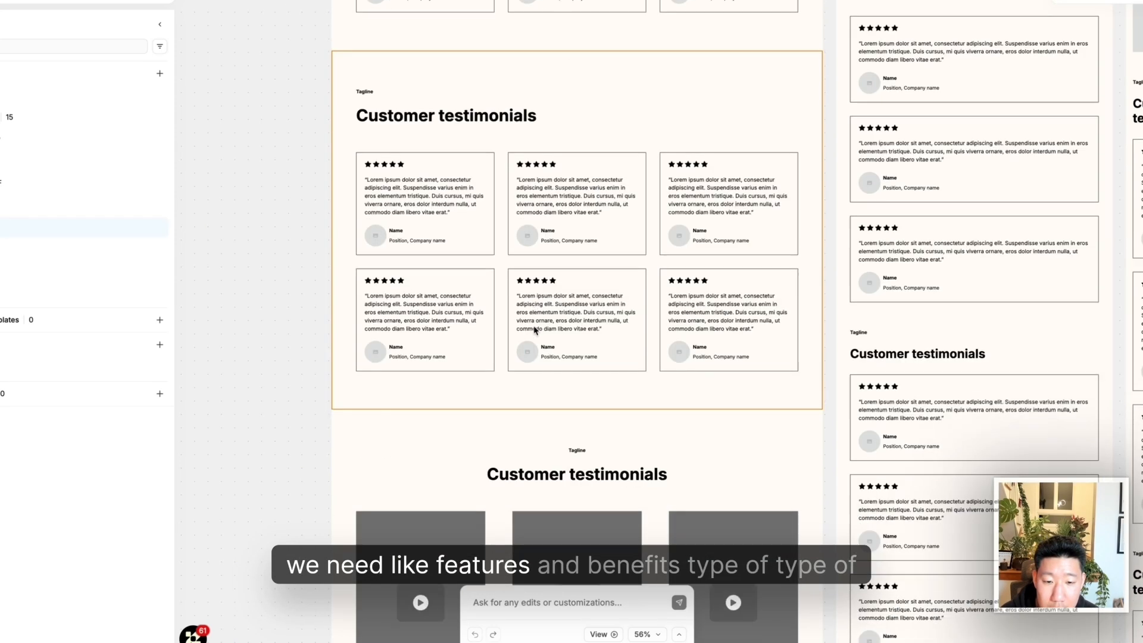
scroll(534, 330, down, 10)
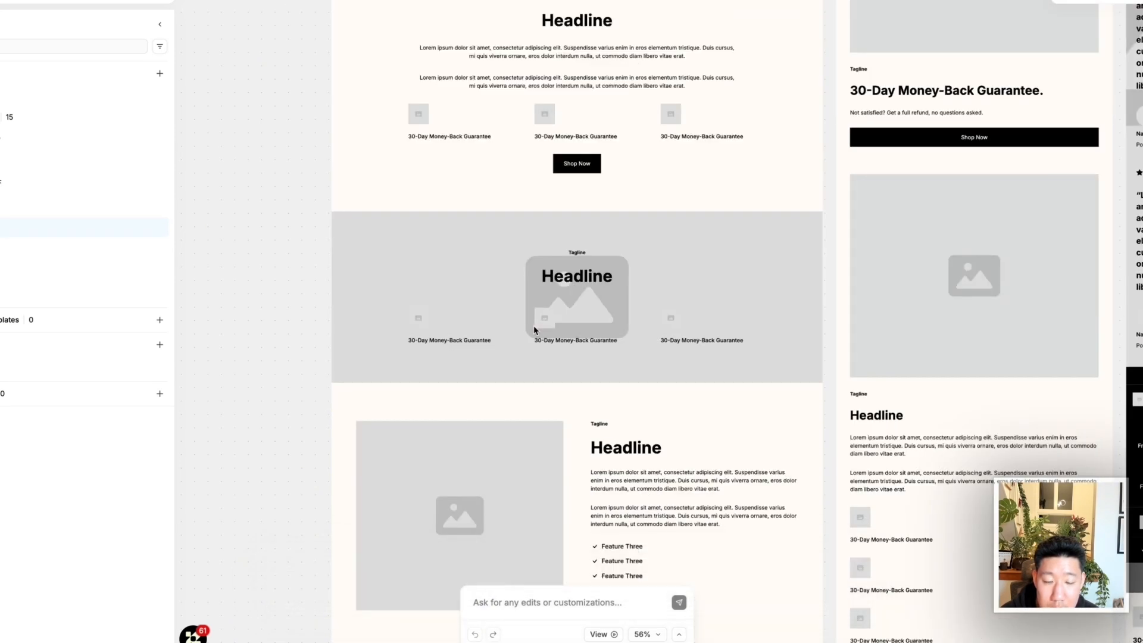
scroll(534, 330, down, 8)
scroll(470, 319, down, 15)
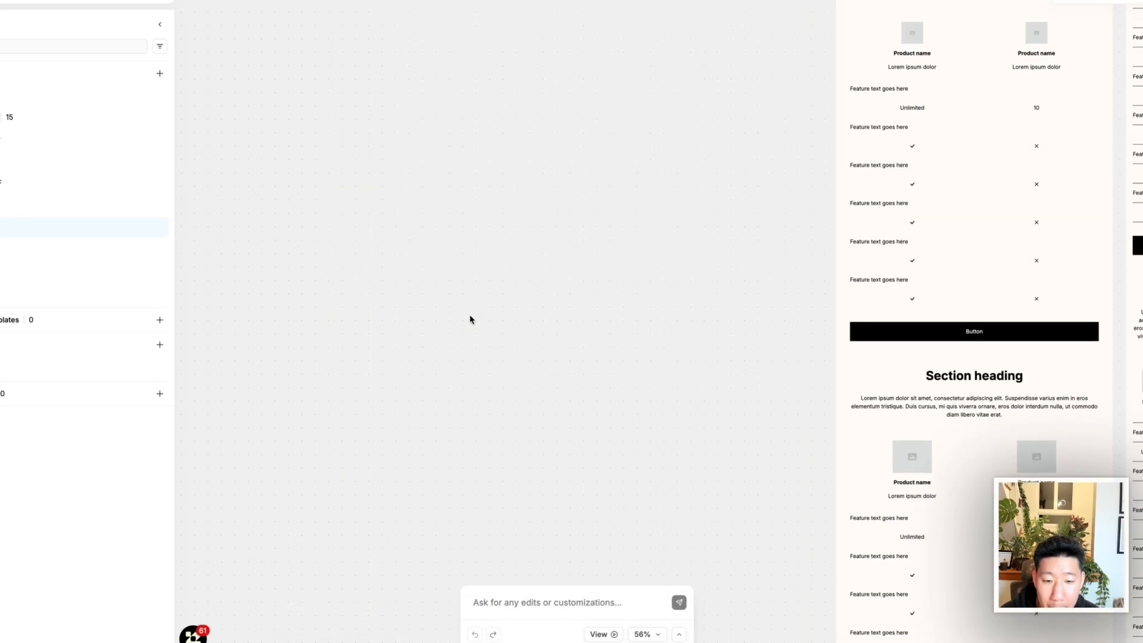
scroll(470, 319, up, 20)
scroll(470, 319, down, 4)
click(562, 284)
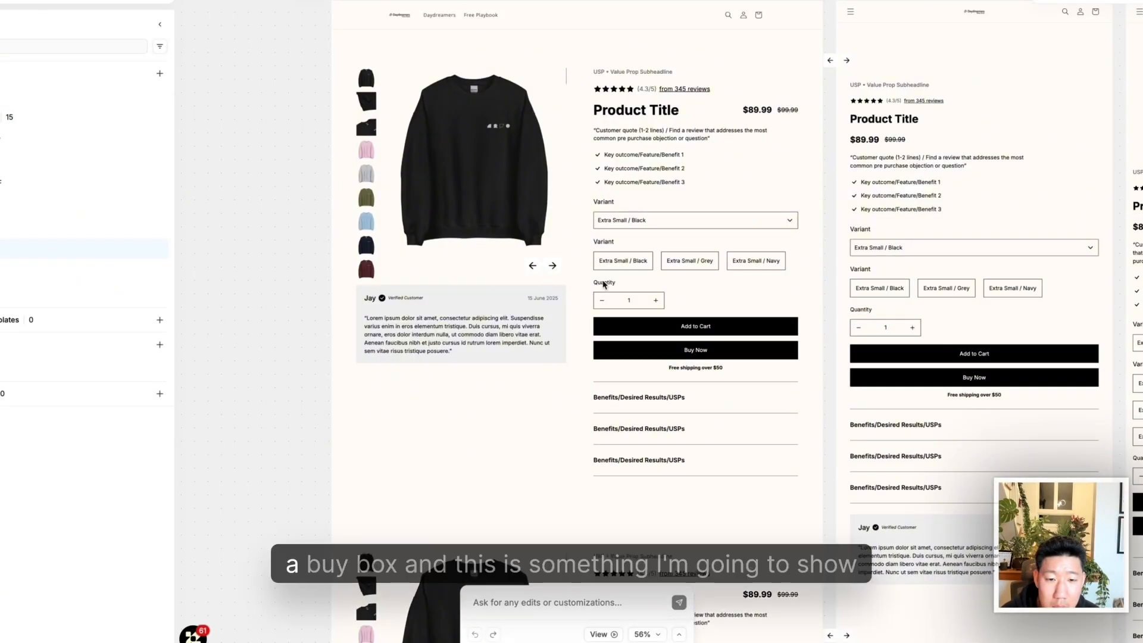
Copy the Buy Box/2 section with the mug image and quantity options from the wireframes into the new page below the guarantee section
scroll(596, 298, down, 5)
scroll(605, 288, down, 5)
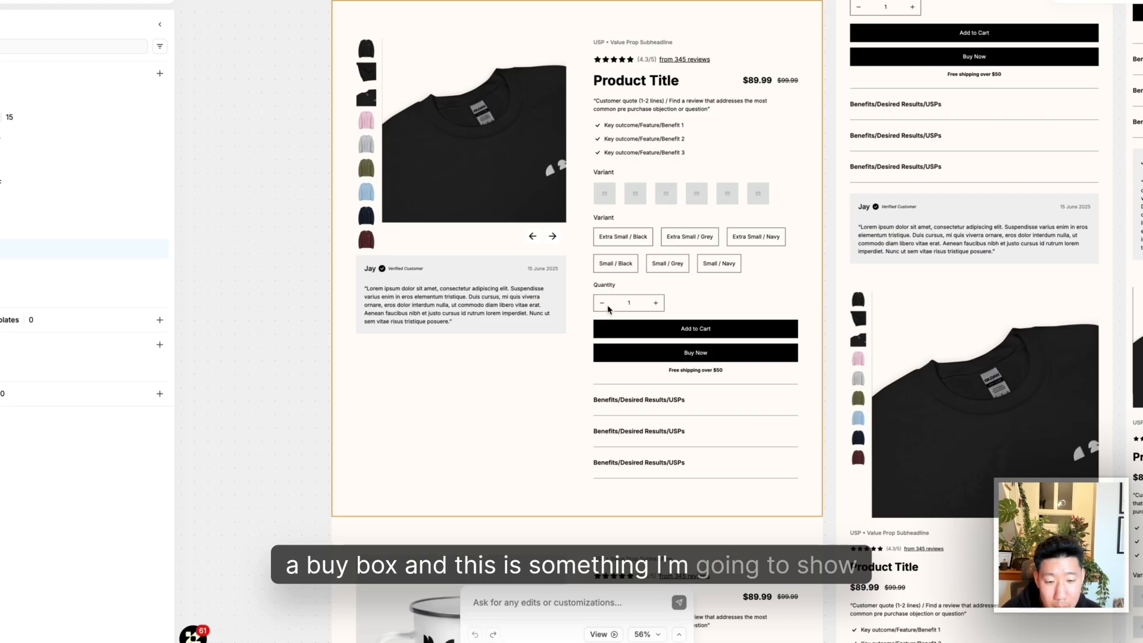
scroll(601, 310, down, 8)
click(588, 315)
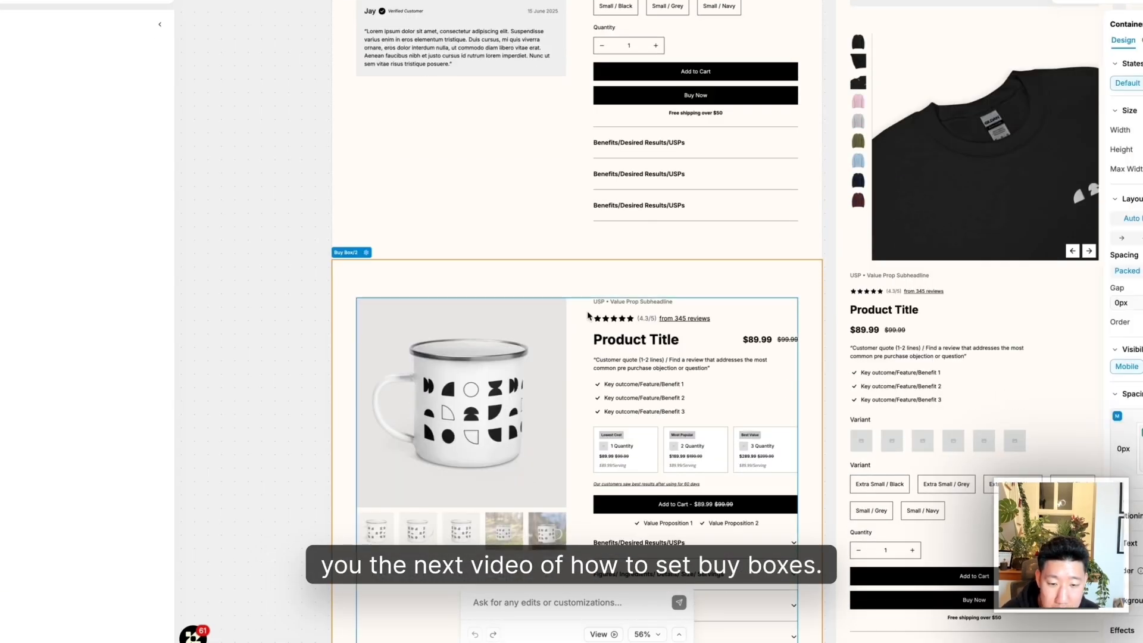
scroll(581, 286, down, 3)
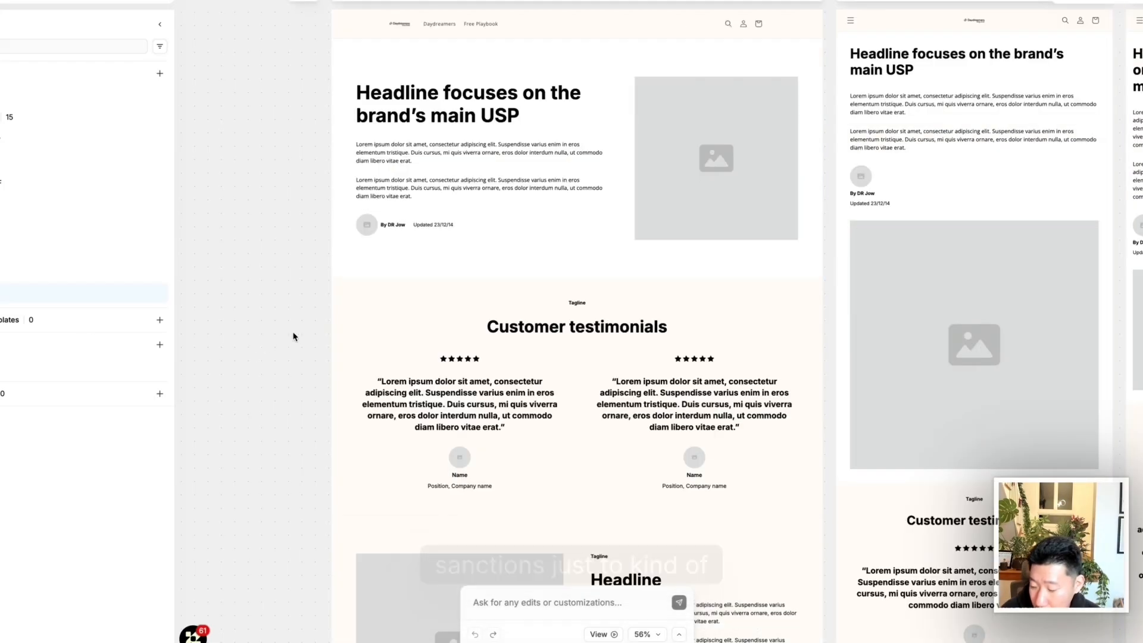
Move the Guarantee/3 section above the customer testimonials, directly below the hero
scroll(492, 334, down, 8)
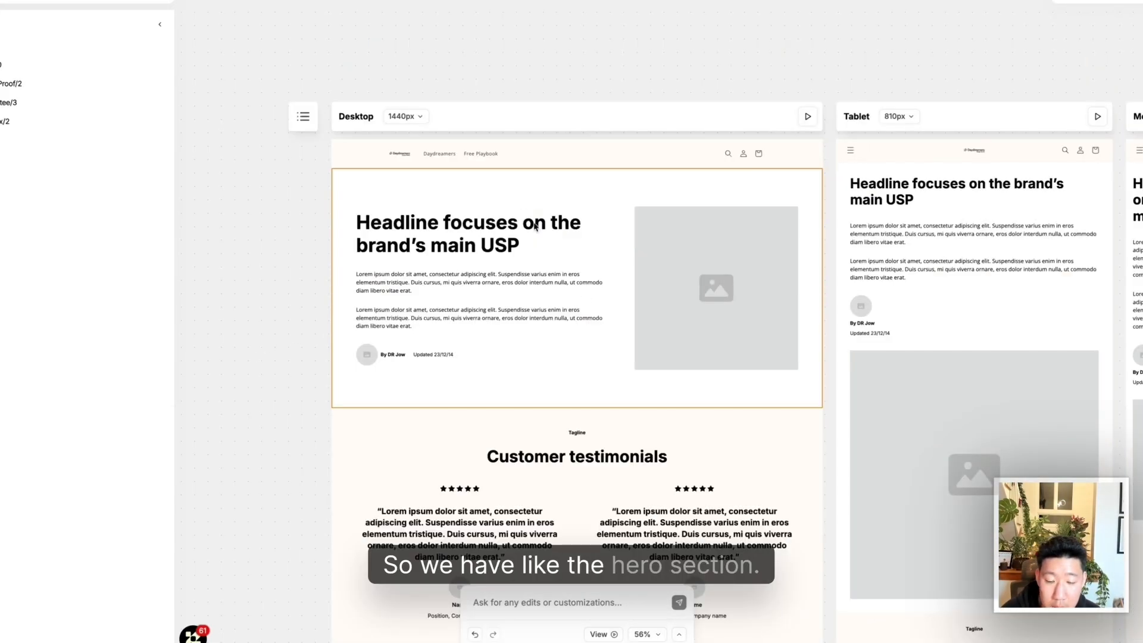
scroll(535, 226, down, 6)
click(380, 275)
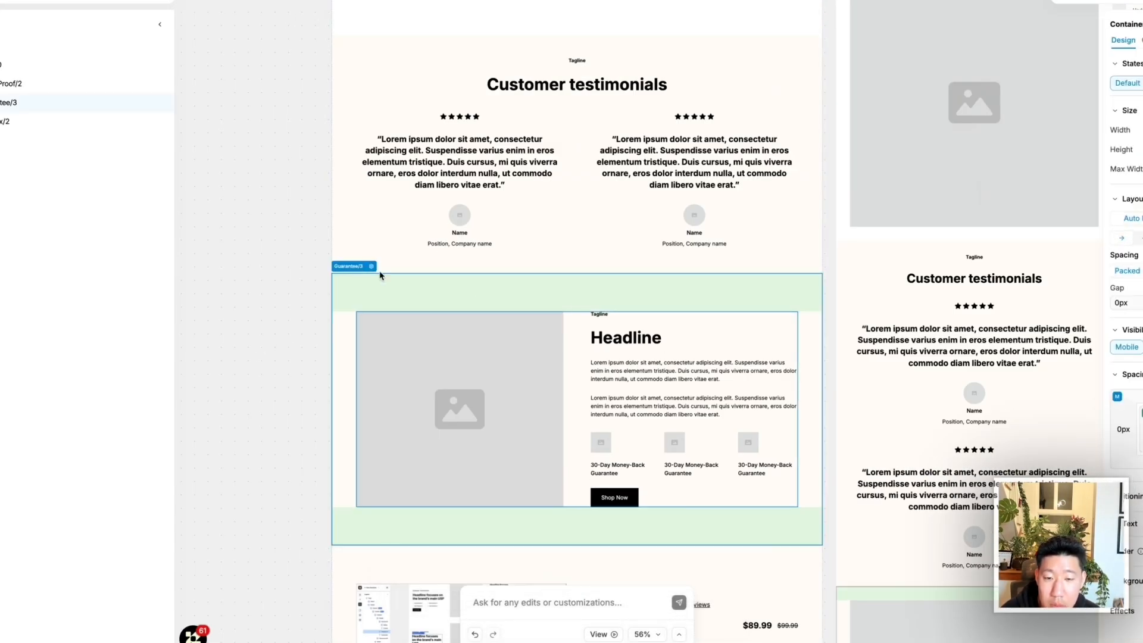
drag(8, 102, 9, 74)
scroll(332, 284, up, 1)
click(297, 262)
scroll(419, 171, up, 3)
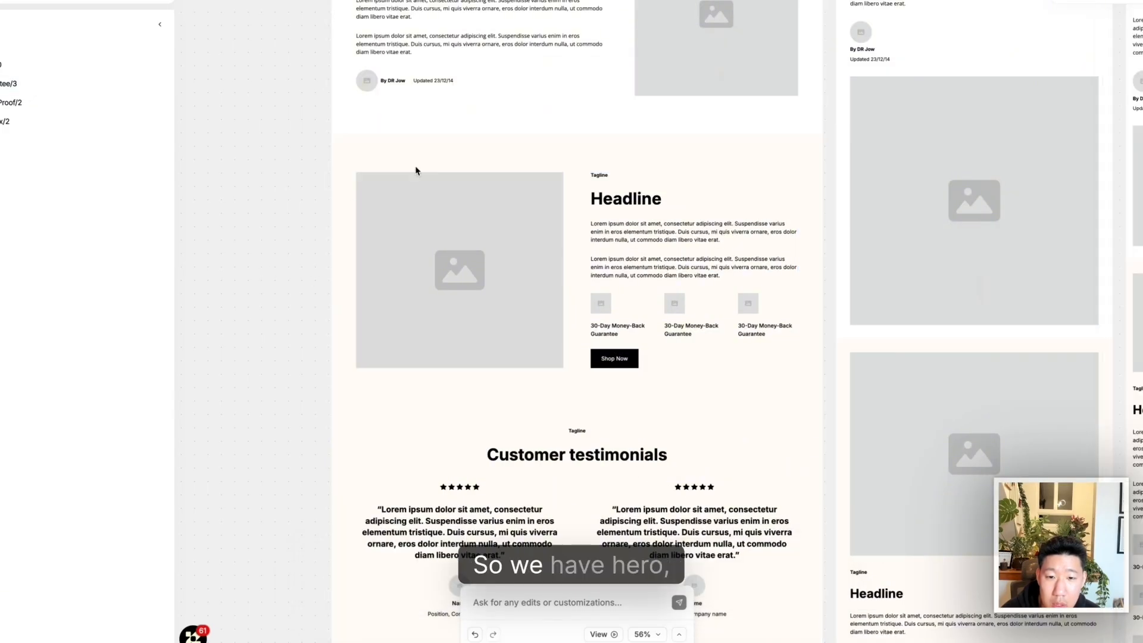
scroll(619, 322, down, 1)
scroll(665, 352, down, 3)
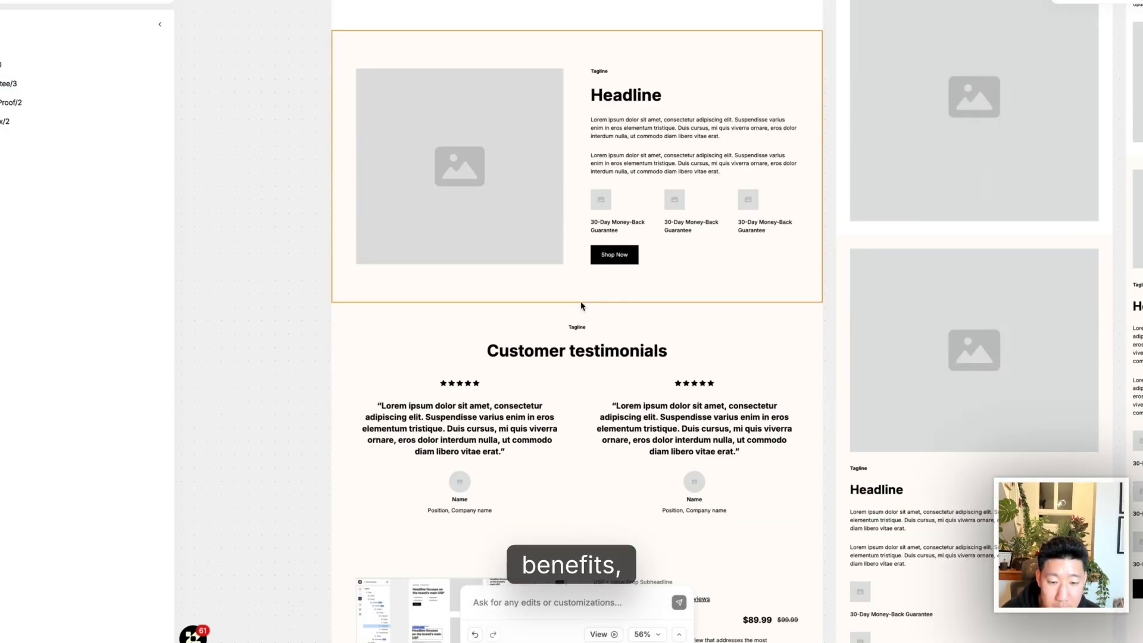
Copy the centred FAQs section with five boxed questions from the wireframe library and paste it below the buy box
click(551, 334)
scroll(567, 369, down, 4)
click(596, 370)
scroll(476, 322, down, 5)
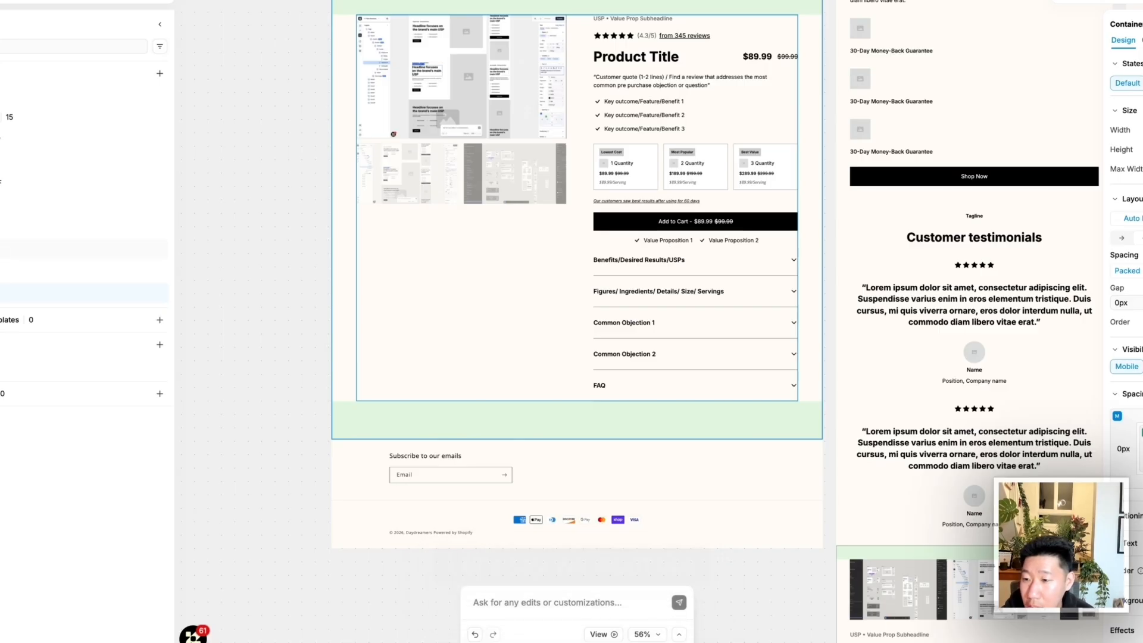
scroll(534, 327, up, 15)
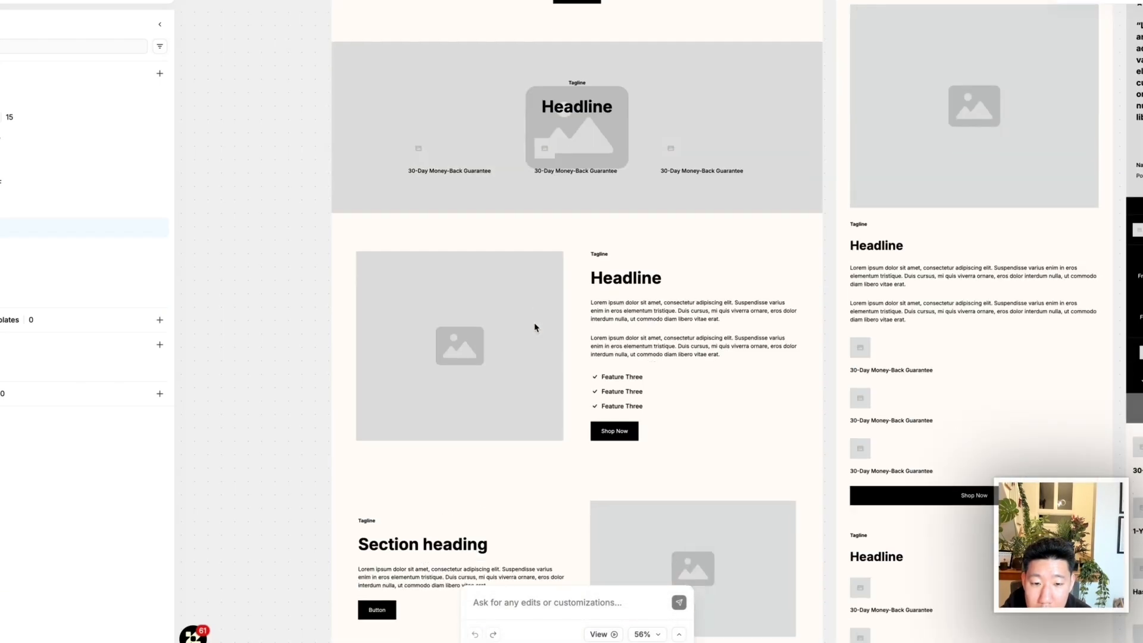
scroll(534, 327, down, 5)
click(422, 331)
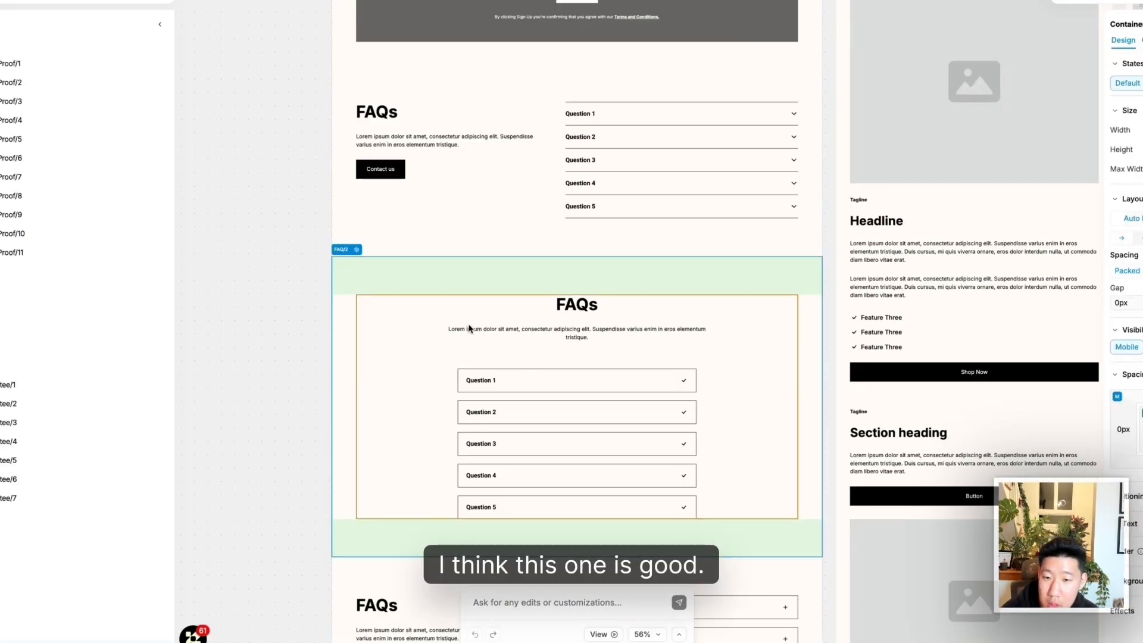
scroll(469, 328, down, 5)
scroll(626, 304, up, 3)
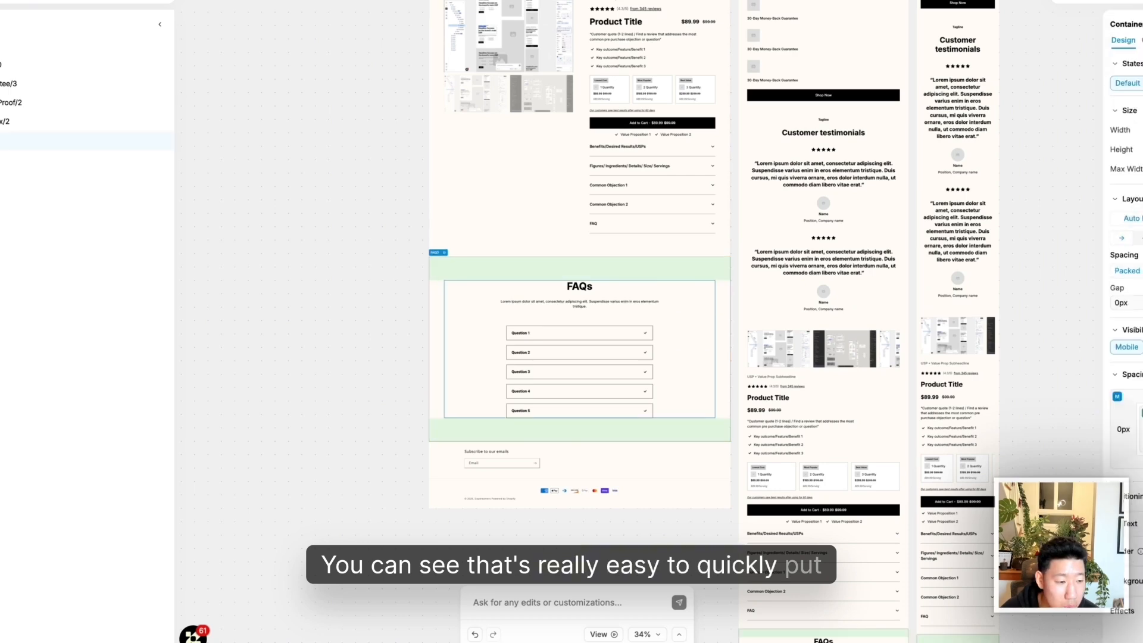
Review the assembled landing page and select the quote text of the second customer testimonial
click(686, 255)
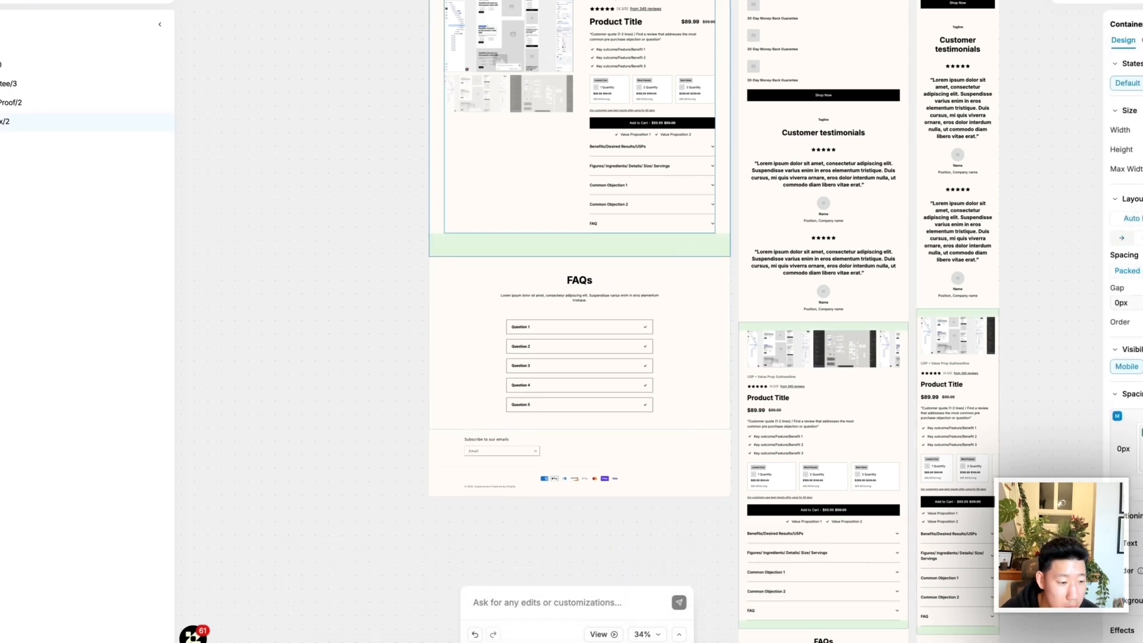
click(365, 293)
scroll(663, 356, up, 5)
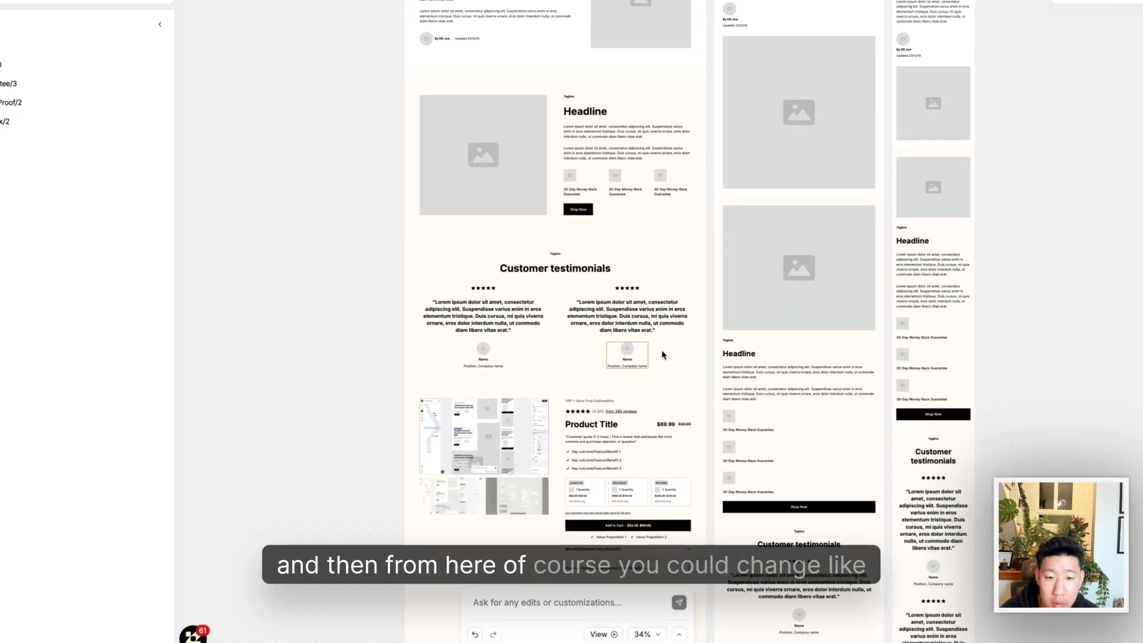
scroll(562, 327, up, 5)
scroll(575, 330, down, 3)
click(545, 316)
click(804, 327)
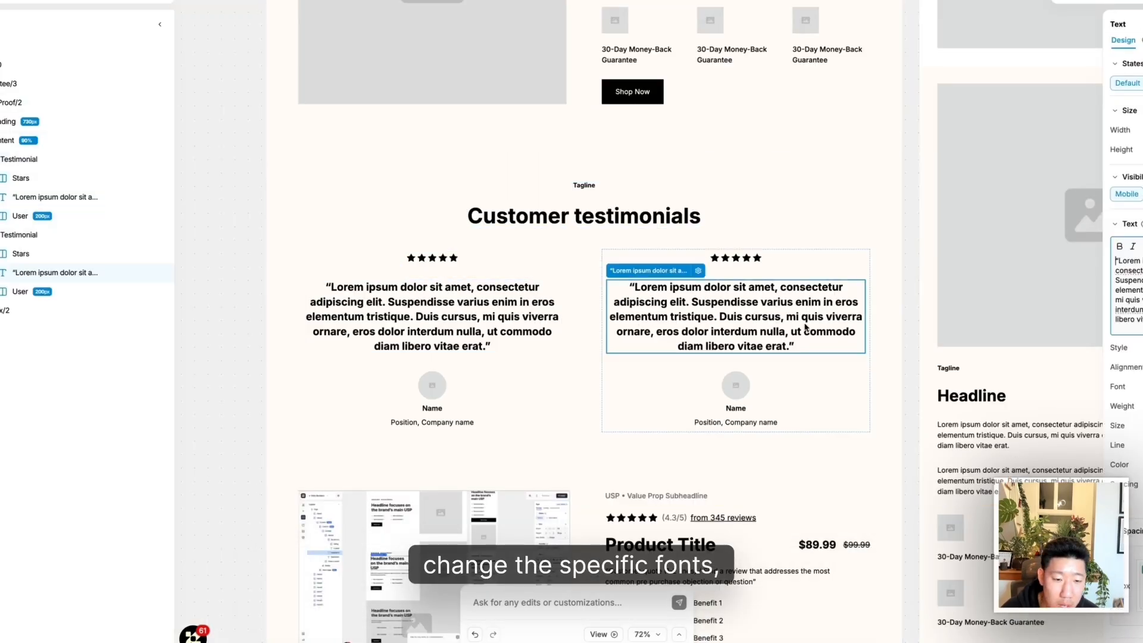
Select the Buy Box product component inside the Buy Box/2 section and choose its Shopify product in the component's configuration
scroll(774, 358, down, 3)
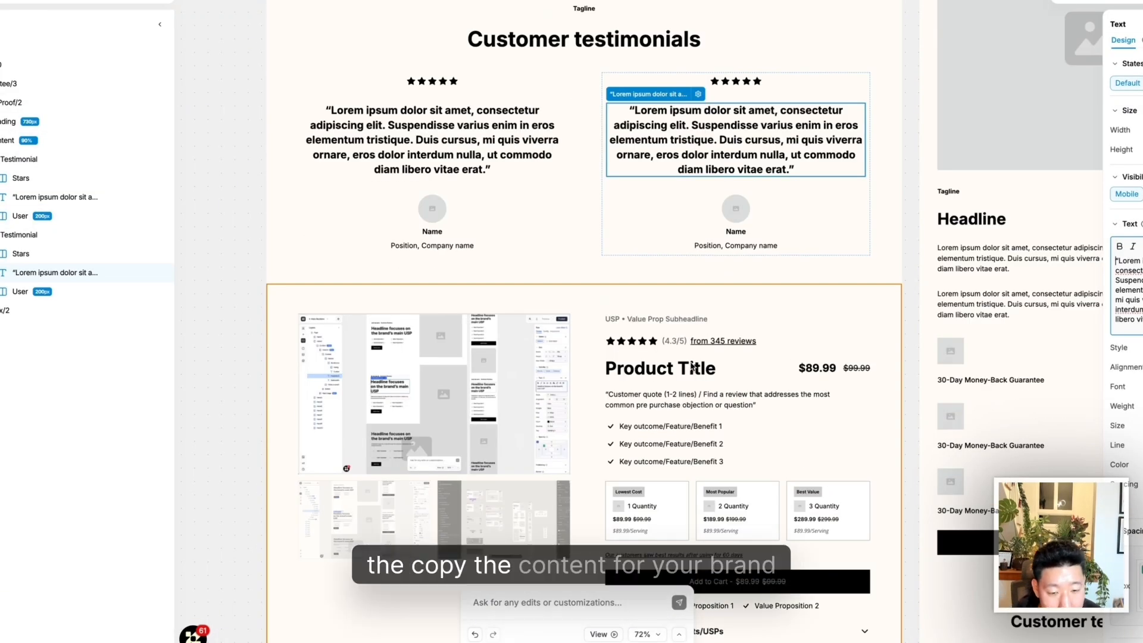
scroll(693, 367, down, 6)
scroll(613, 308, up, 4)
click(603, 305)
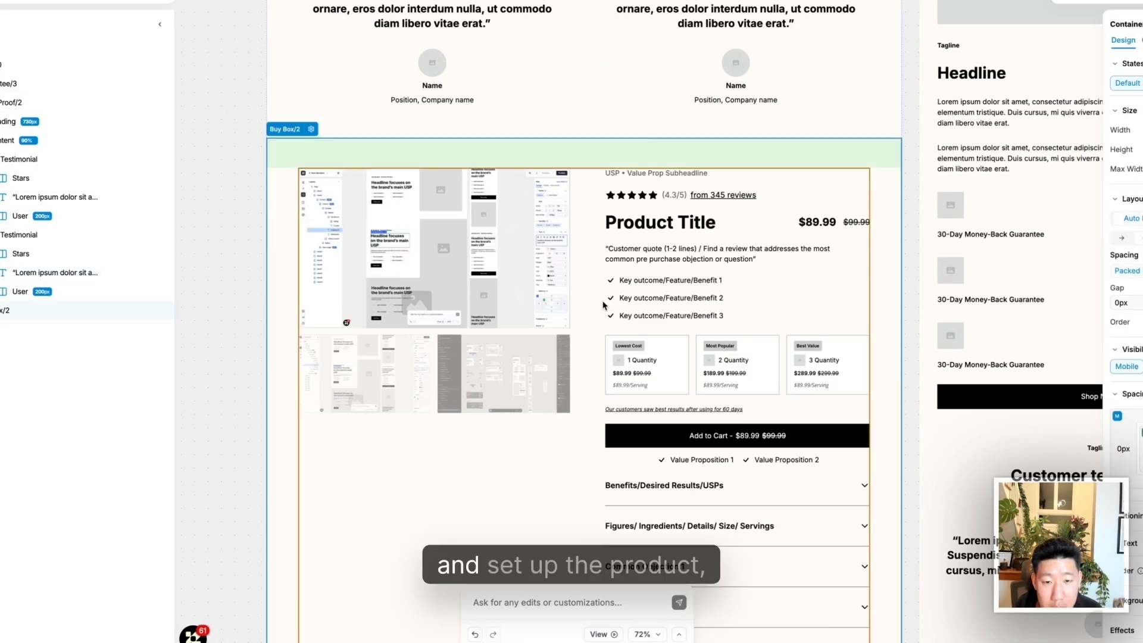
click(597, 302)
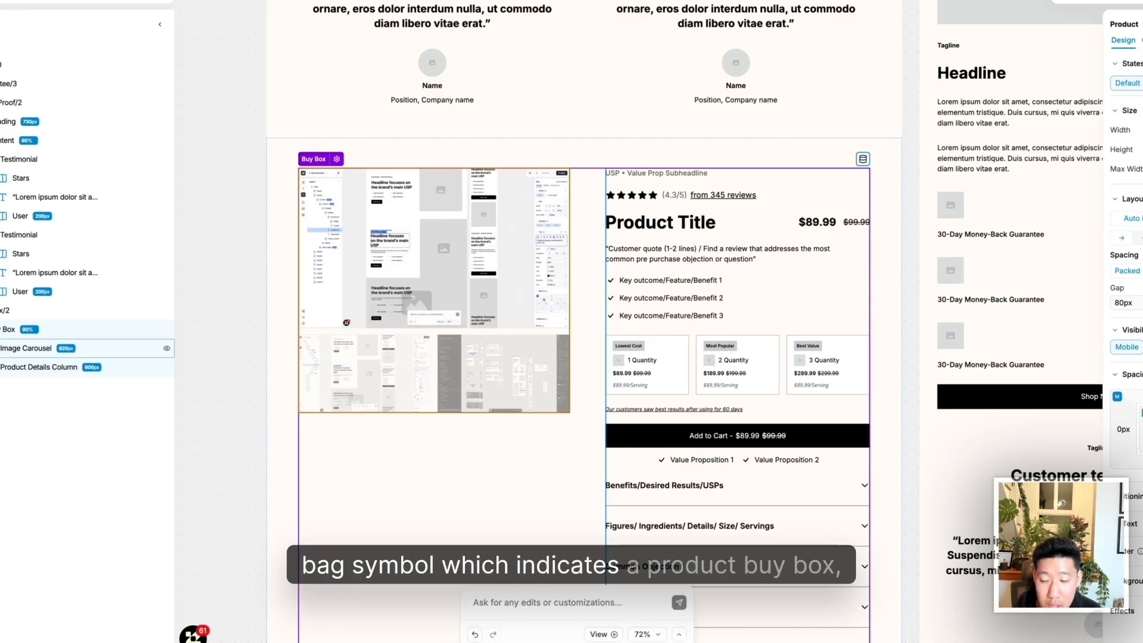
click(1142, 41)
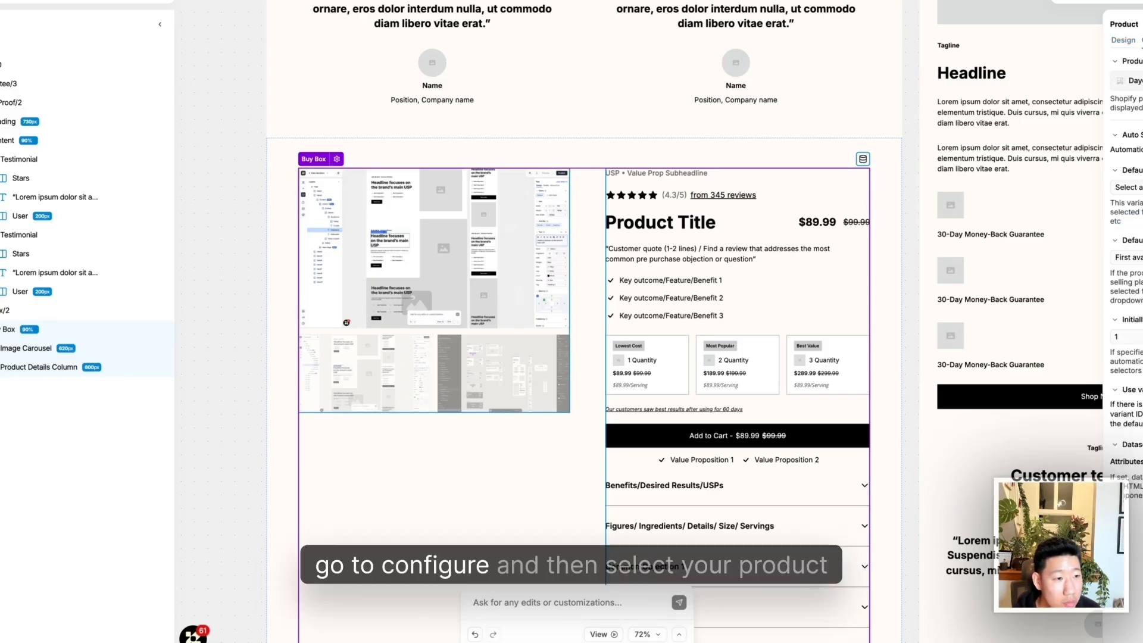
click(1135, 81)
click(1025, 128)
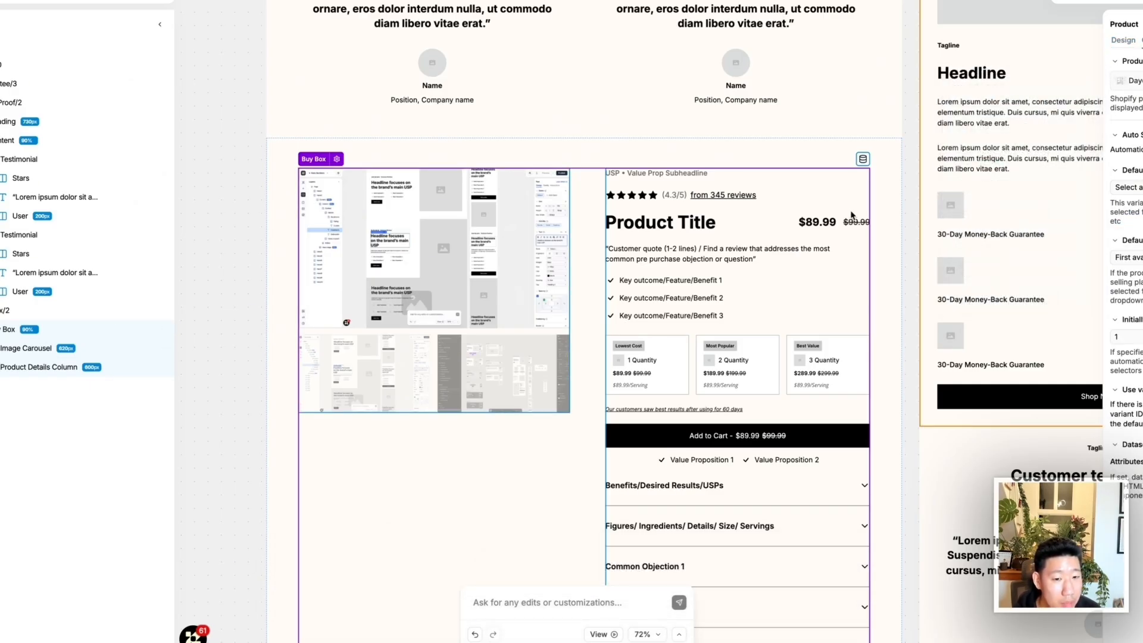
Inspect the Product Title text inside the buy box and reselect the whole Buy Box/2 section
double_click(703, 226)
key(Escape)
click(685, 291)
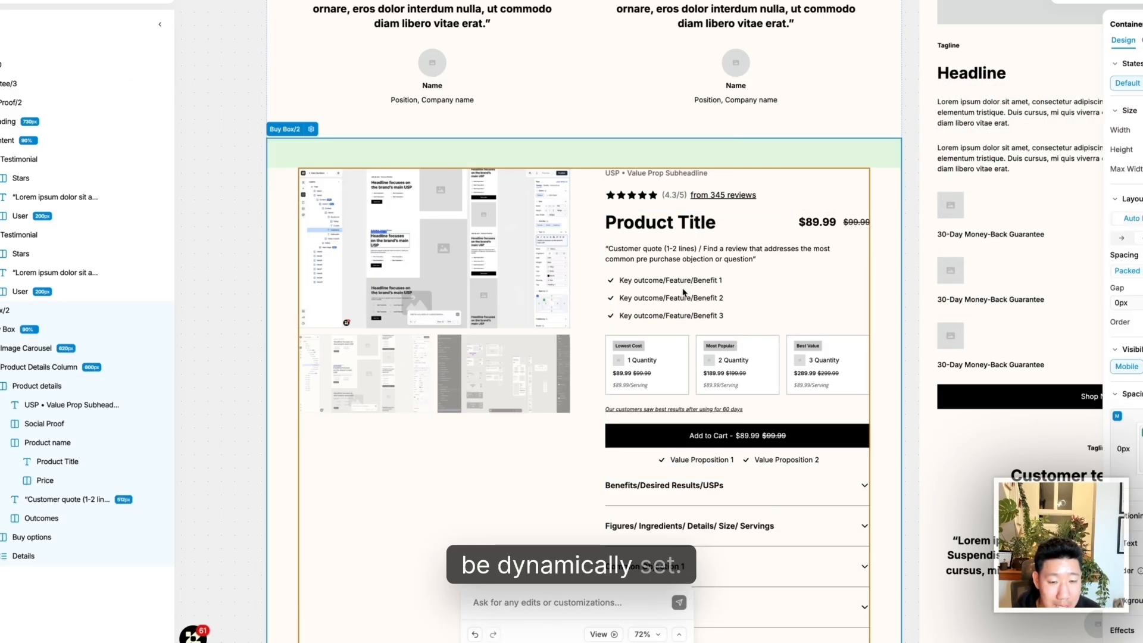
Review the landing page from the Buy Box component up to the hero and select the Hero/10 section
double_click(759, 280)
click(596, 227)
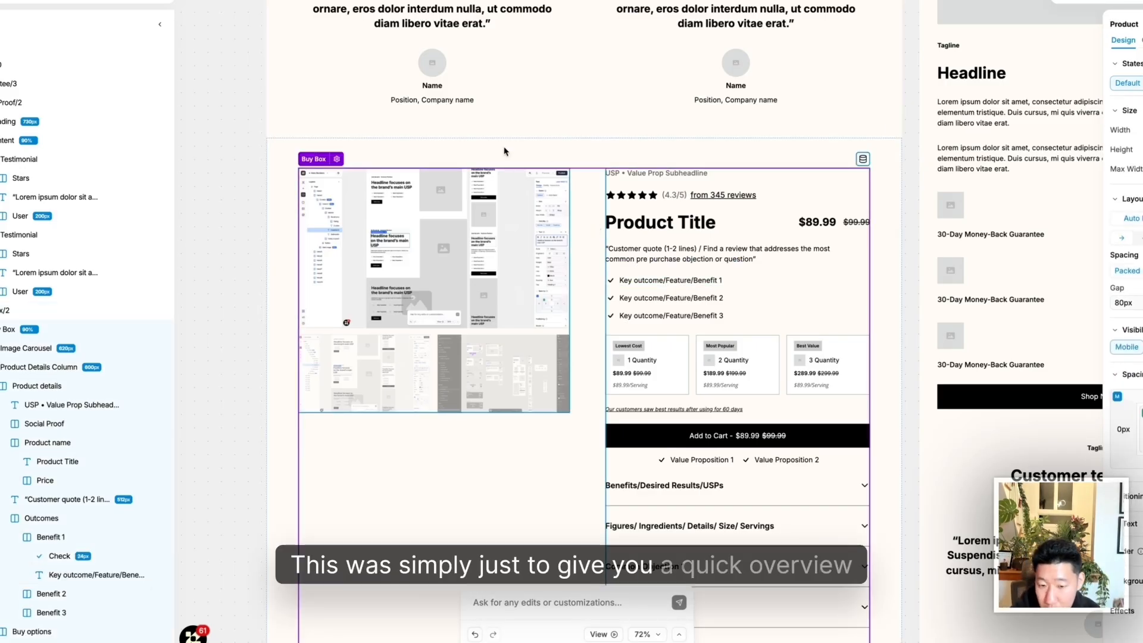
scroll(283, 334, up, 10)
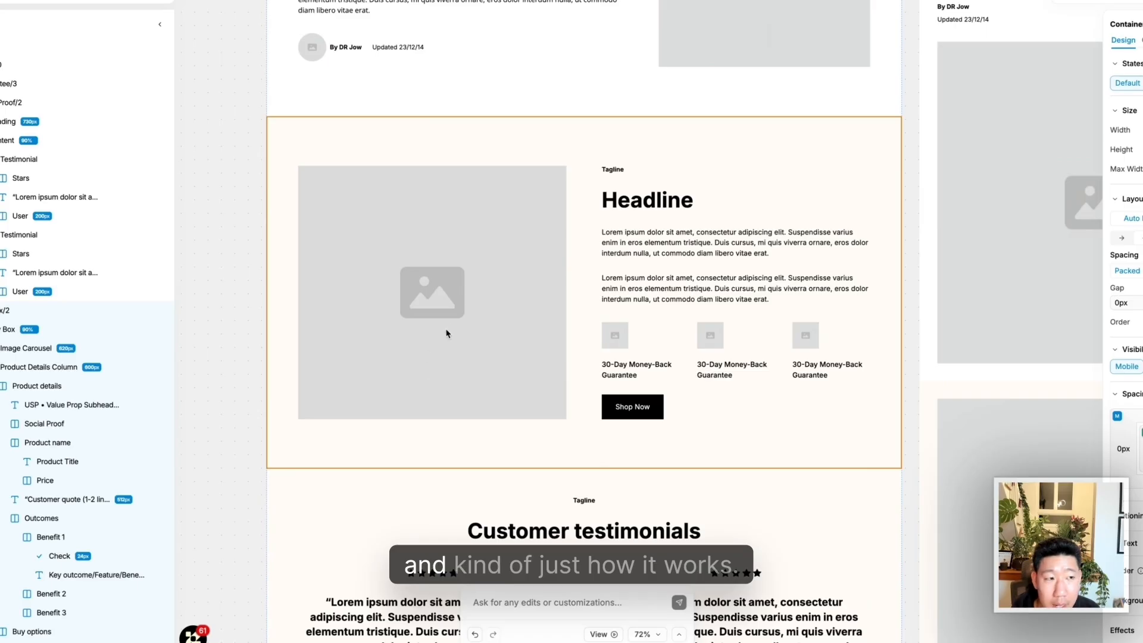
scroll(497, 326, up, 10)
scroll(497, 326, down, 6)
click(0, 53)
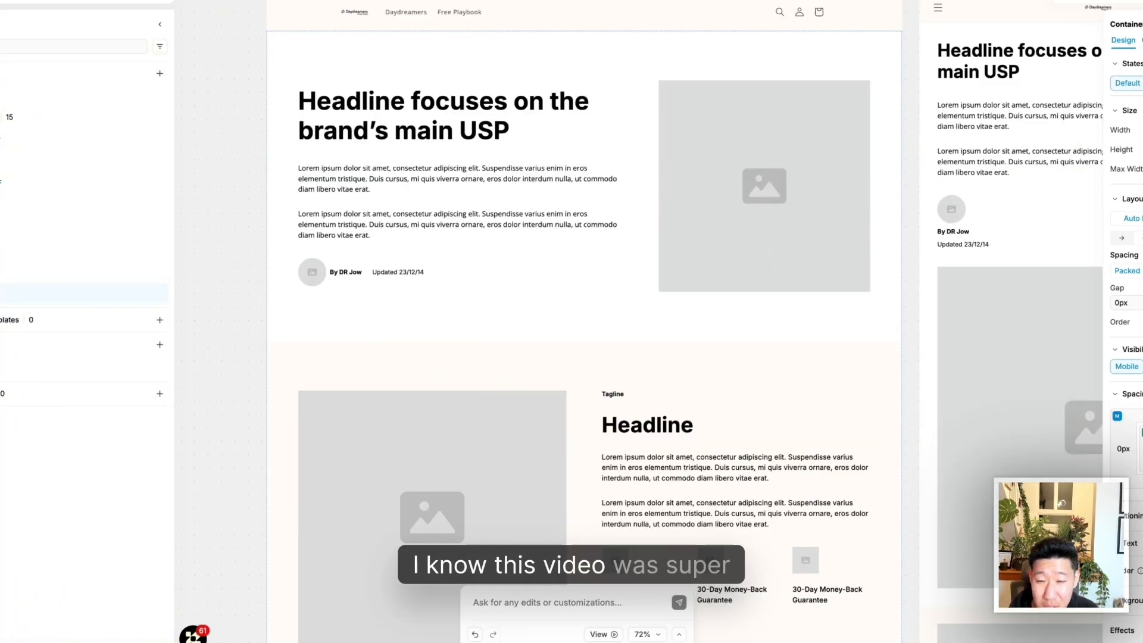
click(301, 256)
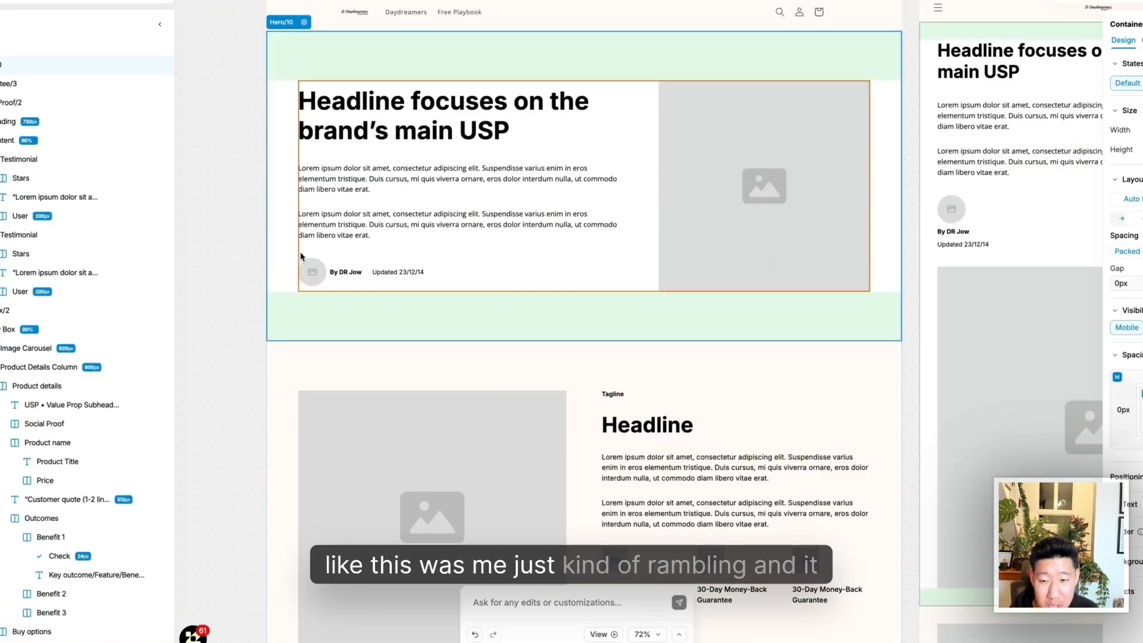
Set the gap of the Content container in the FAQ/2 section to 47px and deselect the section
scroll(299, 255, down, 15)
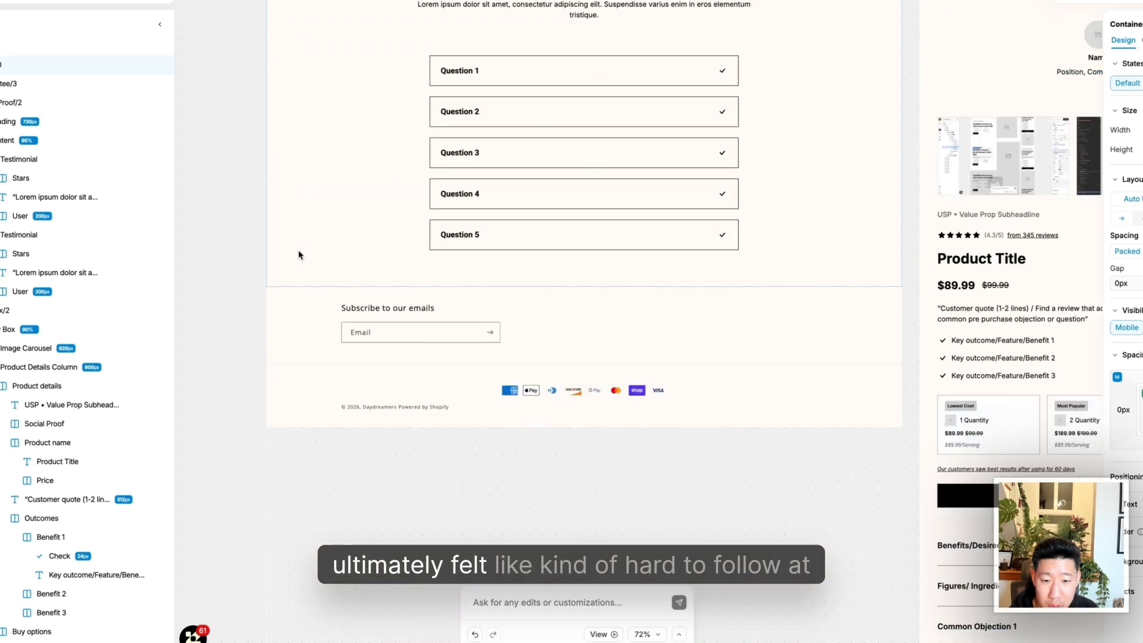
scroll(380, 260, up, 4)
click(450, 290)
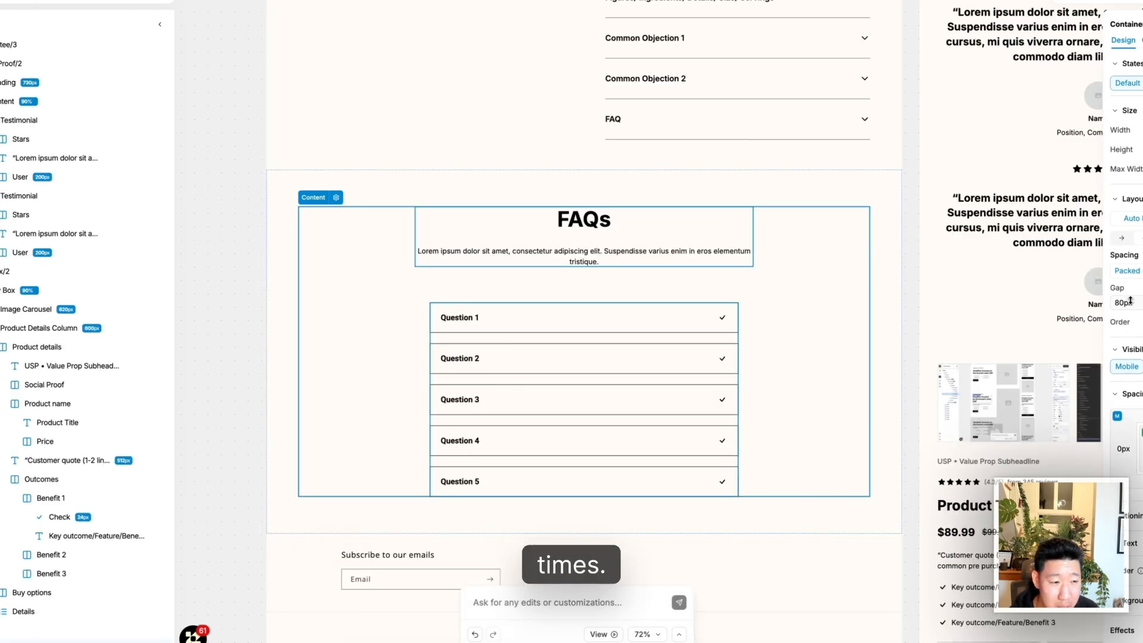
drag(1126, 303, 1137, 316)
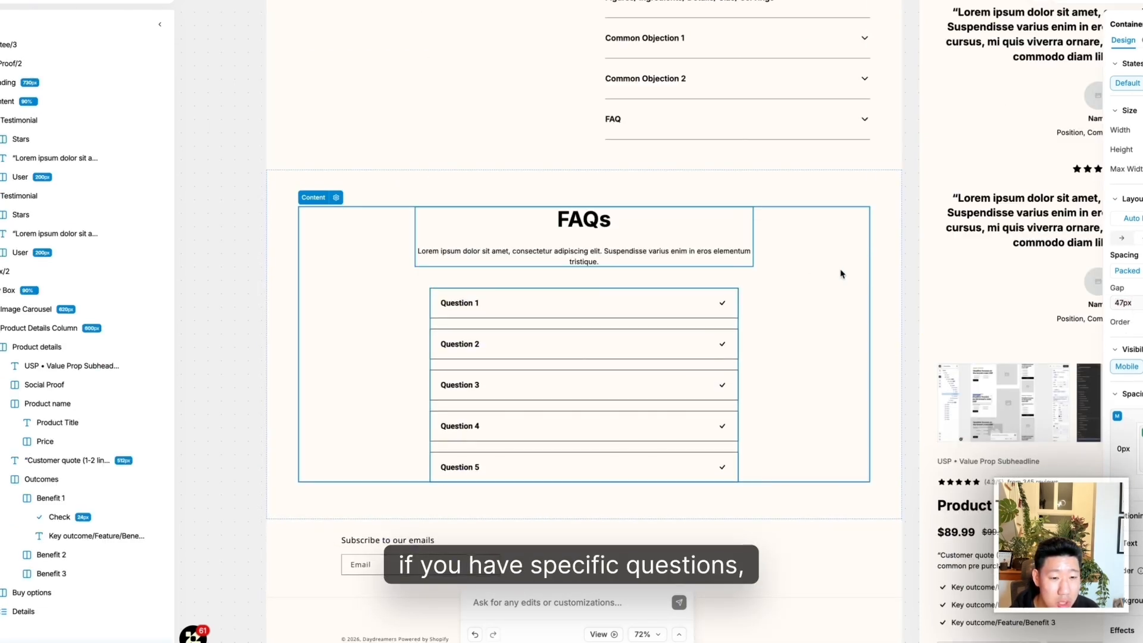
click(892, 247)
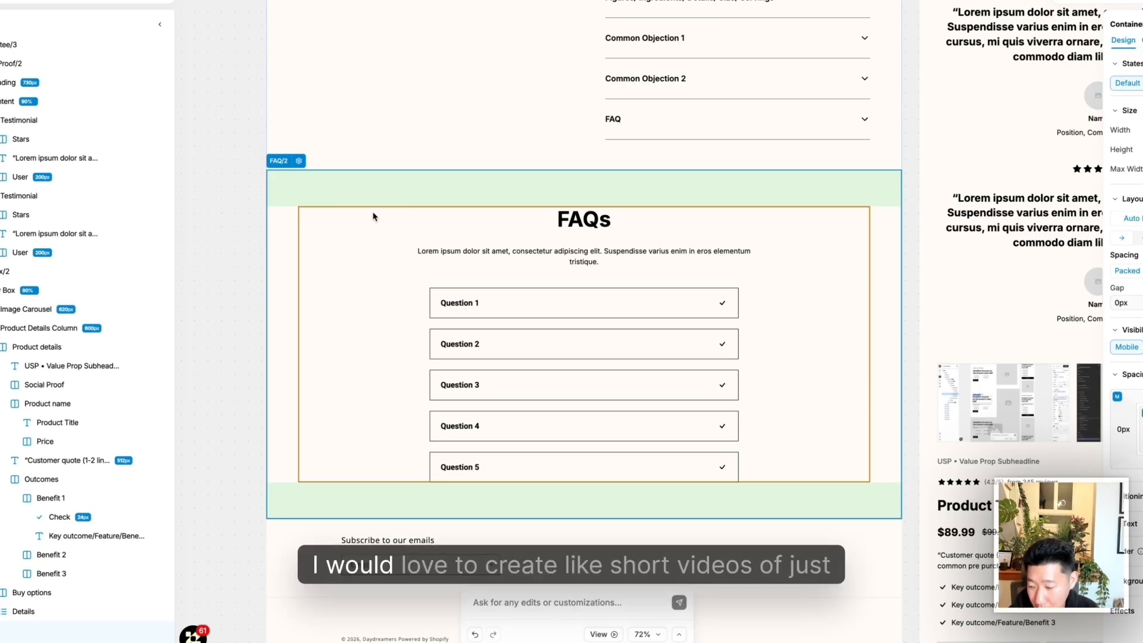
click(256, 237)
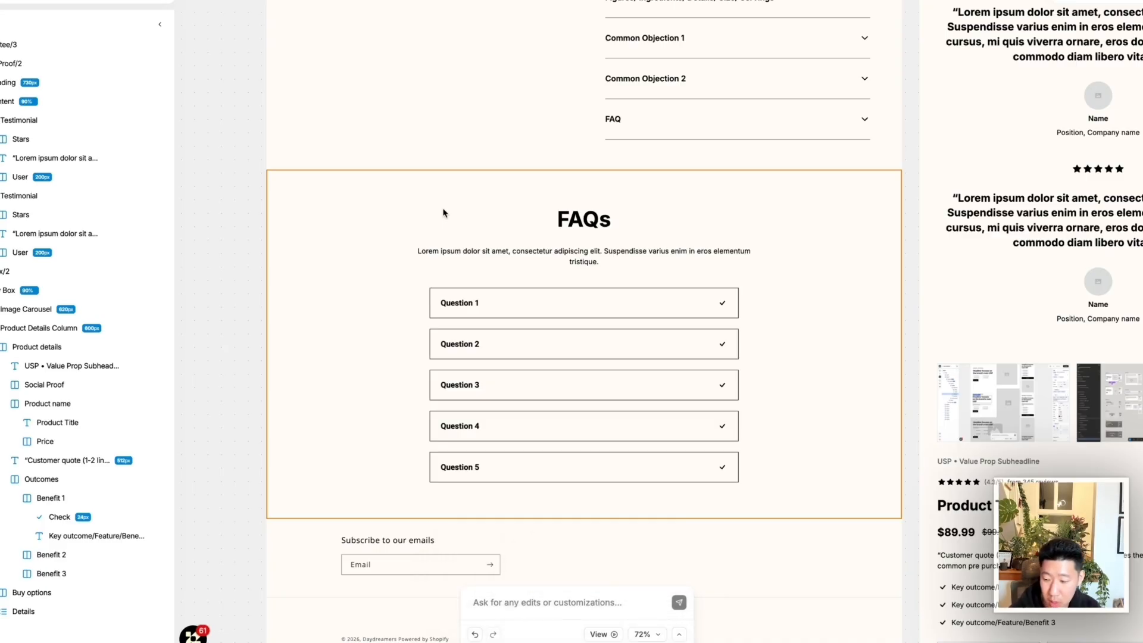
Examine how the Social Proof/2 section nests its two Testimonial containers, selecting each one in turn
scroll(485, 225, up, 2)
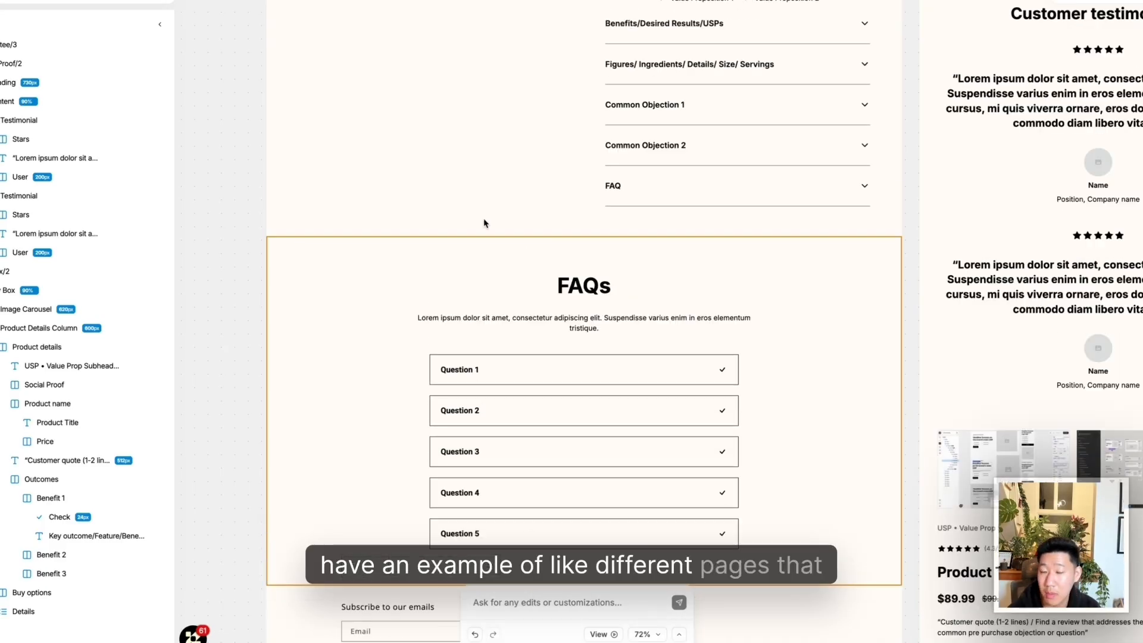
click(412, 218)
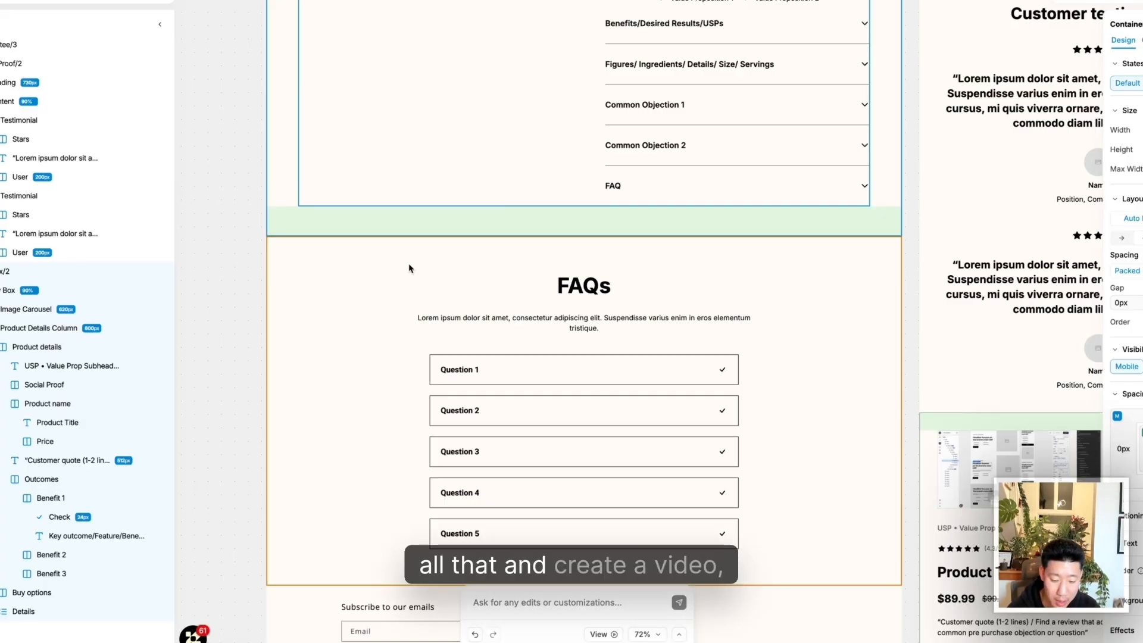
scroll(409, 263, up, 10)
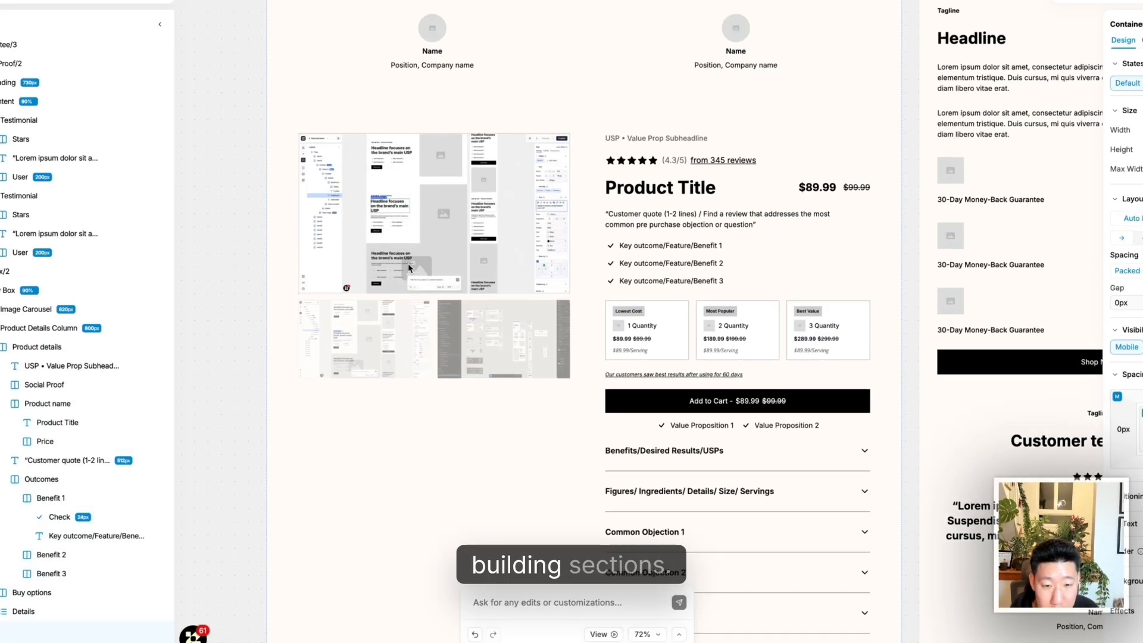
scroll(594, 200, up, 7)
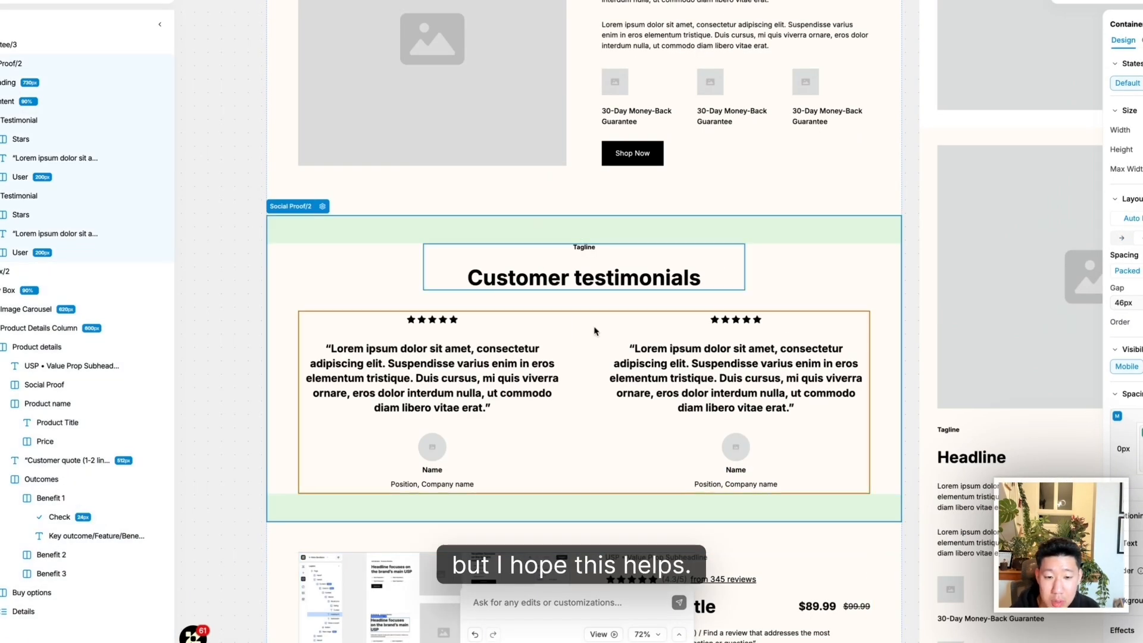
click(571, 345)
click(548, 342)
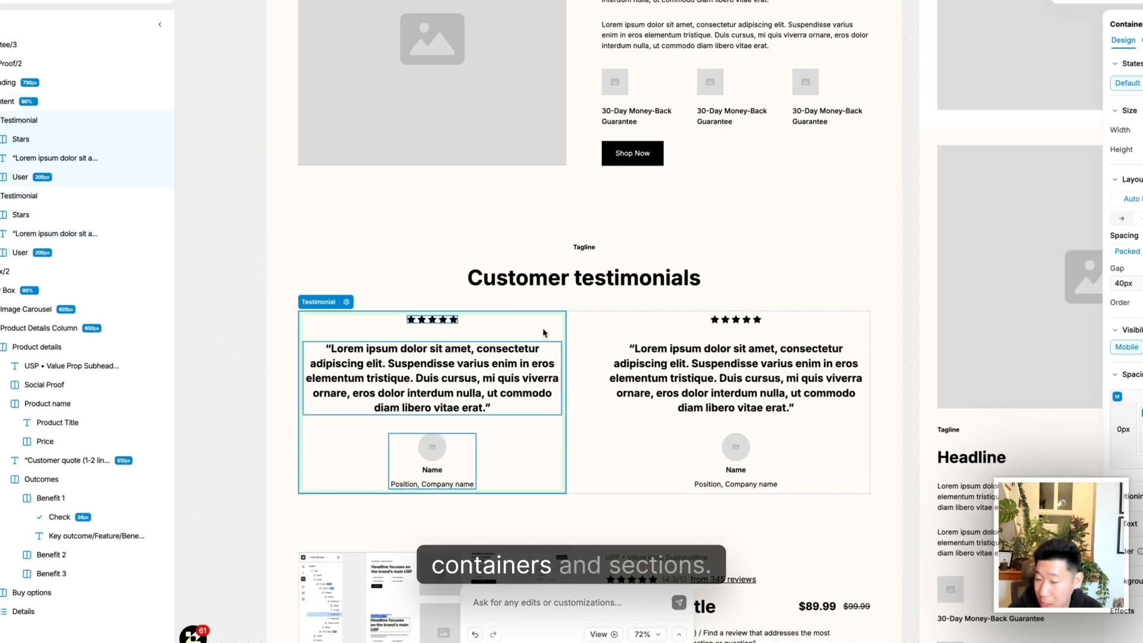
click(657, 372)
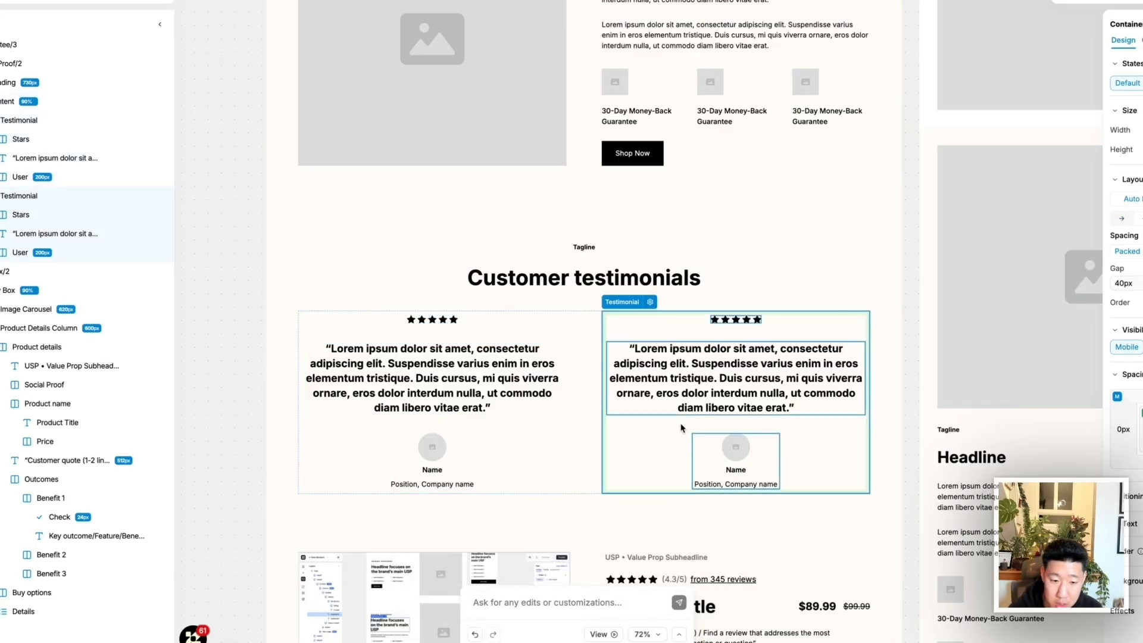
Inspect the stars, quote, user image and name texts inside the second testimonial, and reselect its Testimonial container
click(735, 322)
click(738, 366)
scroll(750, 405, down, 1)
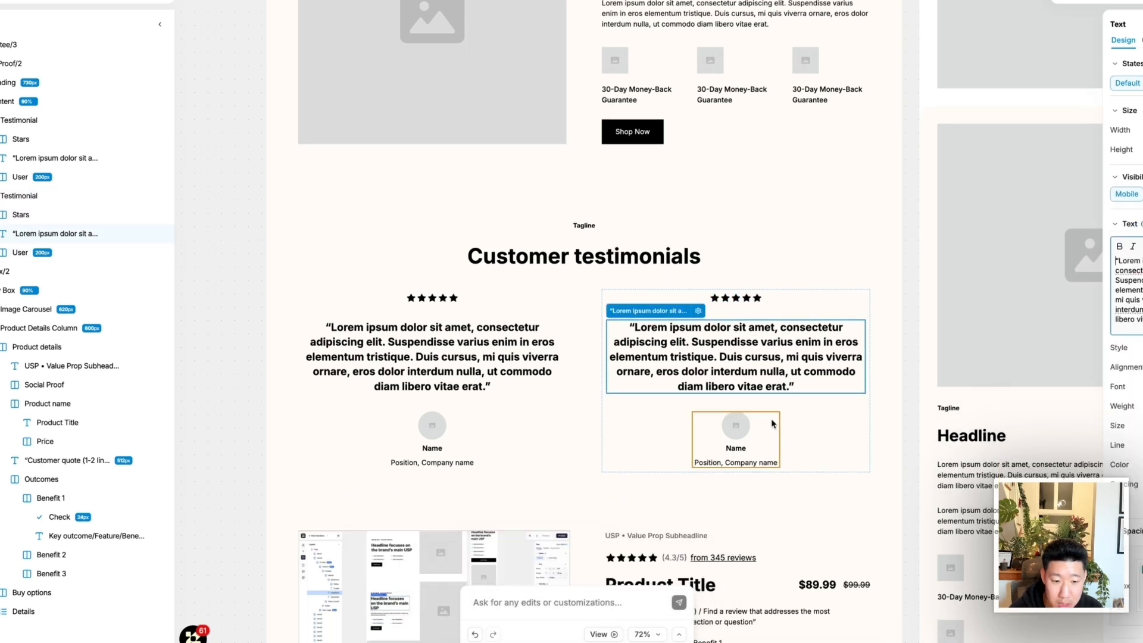
click(724, 433)
click(741, 428)
click(742, 449)
click(748, 462)
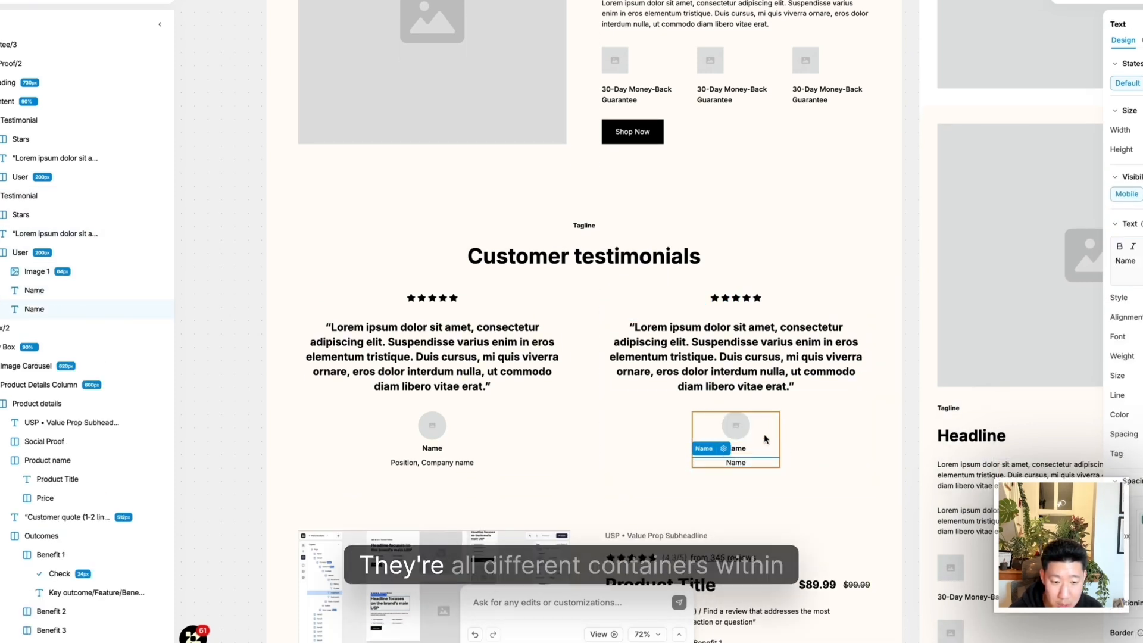
click(767, 440)
click(817, 432)
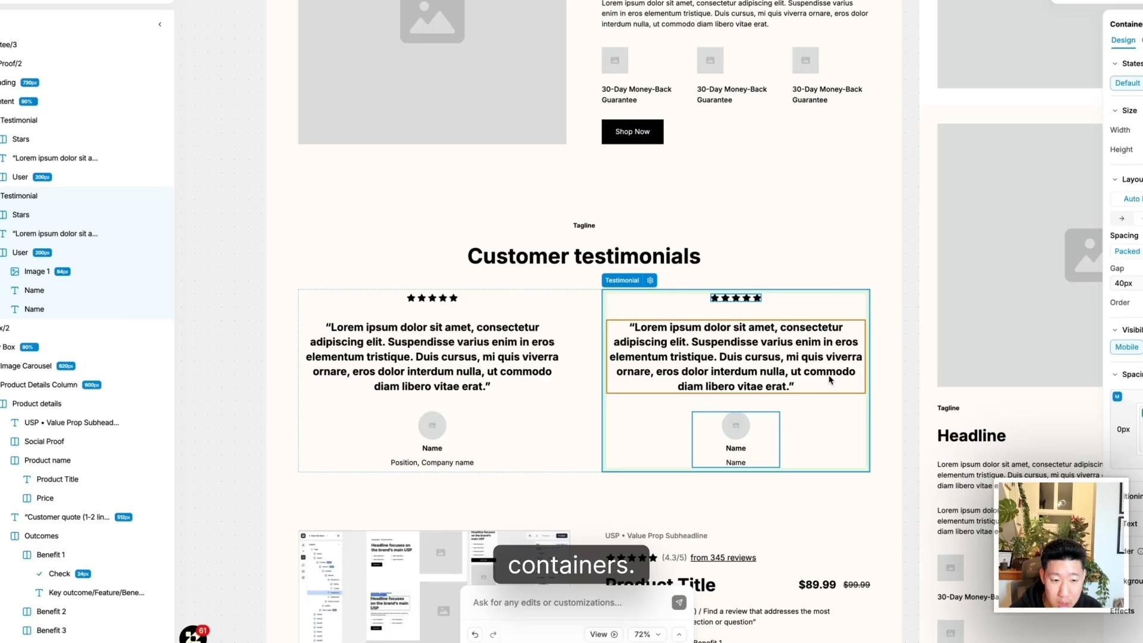
Inspect the two-column section above the testimonials, selecting its image column and the Header container in its text column
scroll(663, 288, up, 5)
click(579, 261)
click(488, 252)
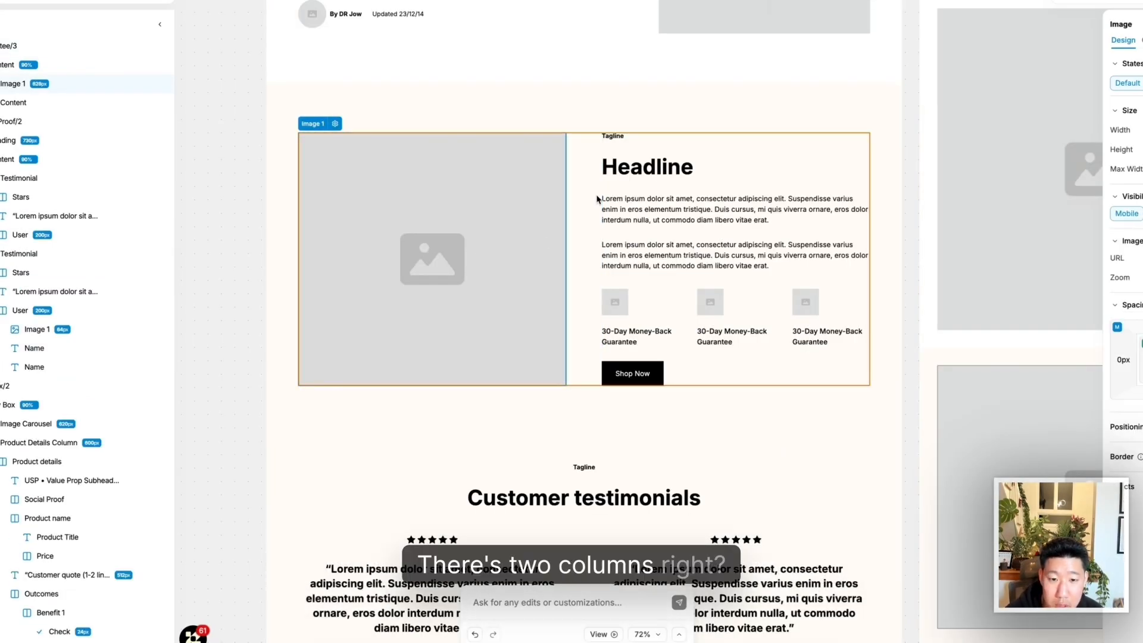
scroll(597, 198, down, 2)
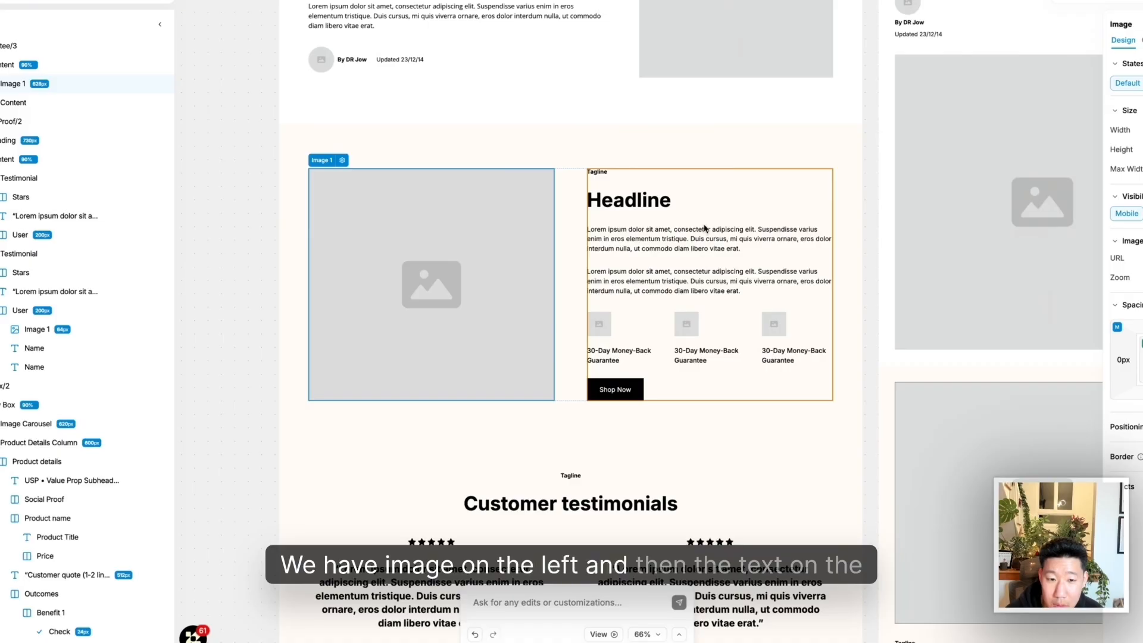
click(705, 229)
scroll(690, 238, up, 3)
click(690, 191)
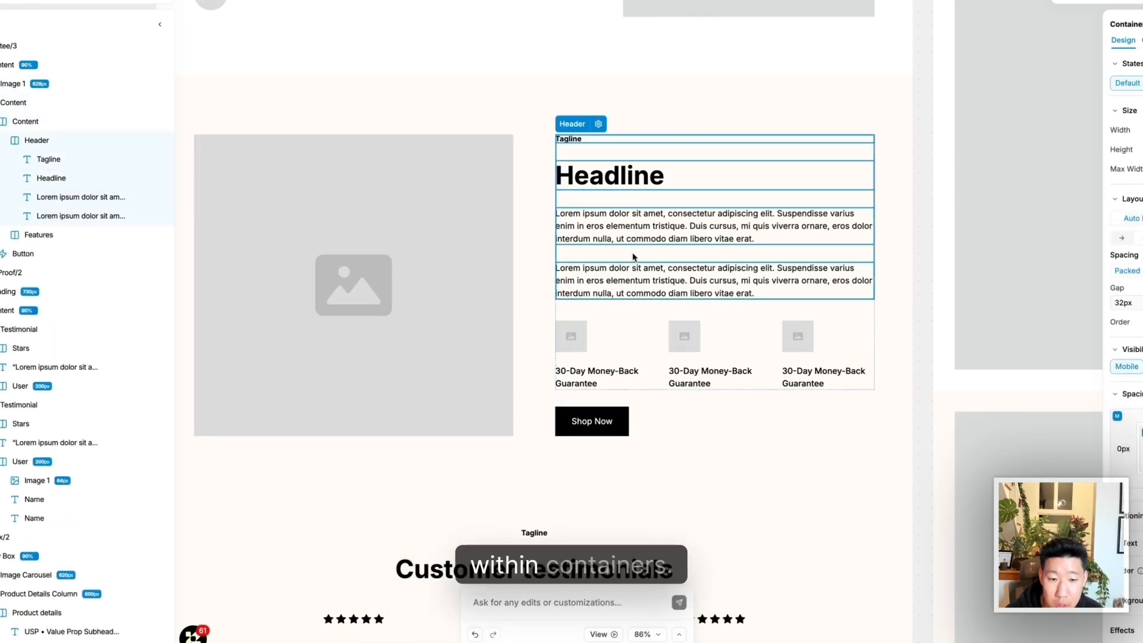
Inspect the headline and both paragraphs in the Header container, and select the parent Content container
click(633, 226)
click(655, 177)
click(681, 221)
click(679, 279)
click(659, 310)
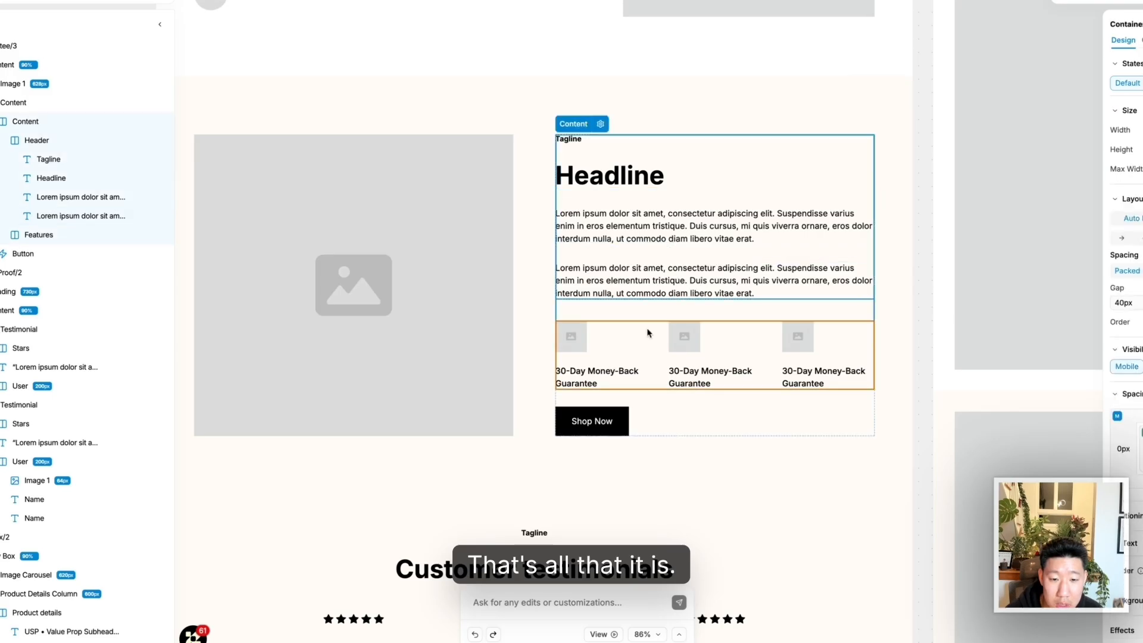
Inspect the image and 30-Day Money-Back Guarantee text inside the feature containers, and reselect the surrounding Content container
click(649, 332)
scroll(655, 327, up, 3)
click(567, 328)
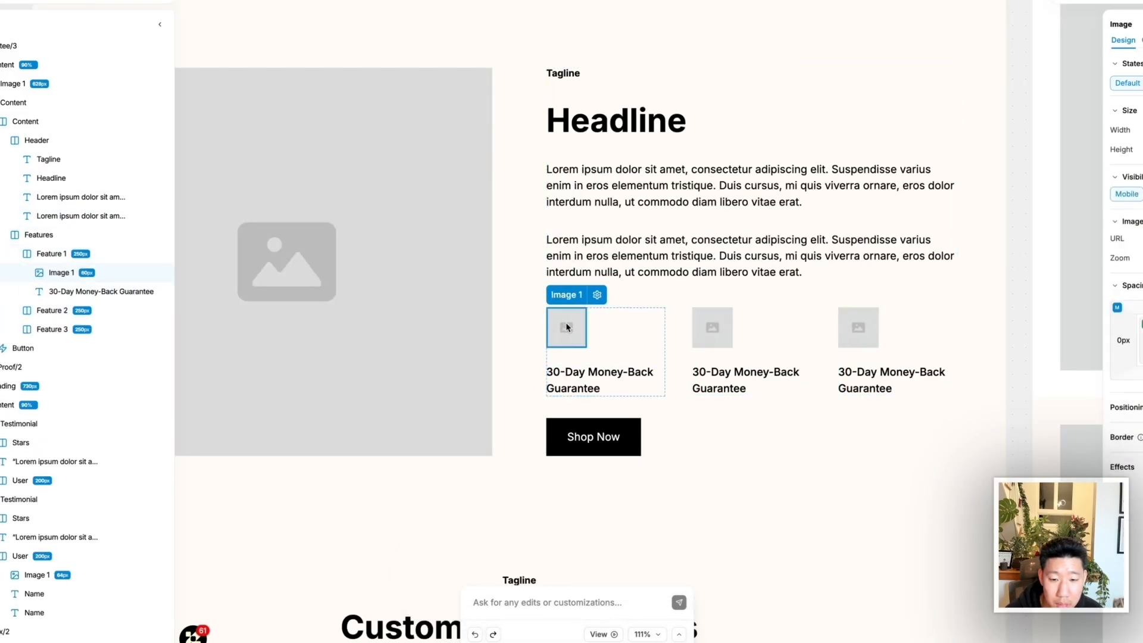
click(579, 374)
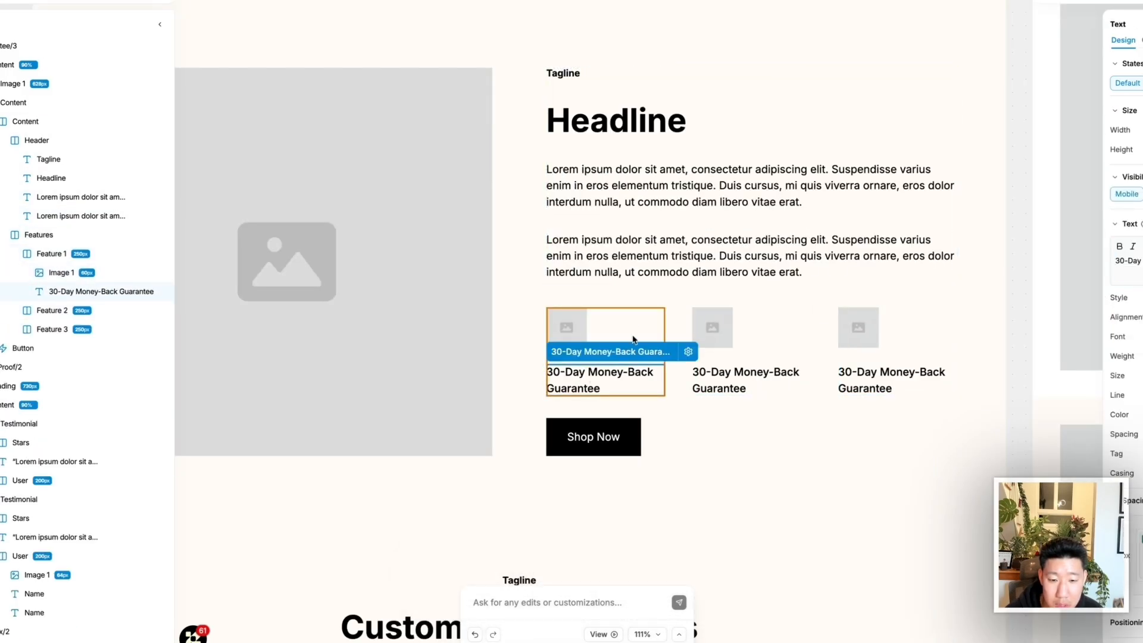
click(634, 339)
click(736, 376)
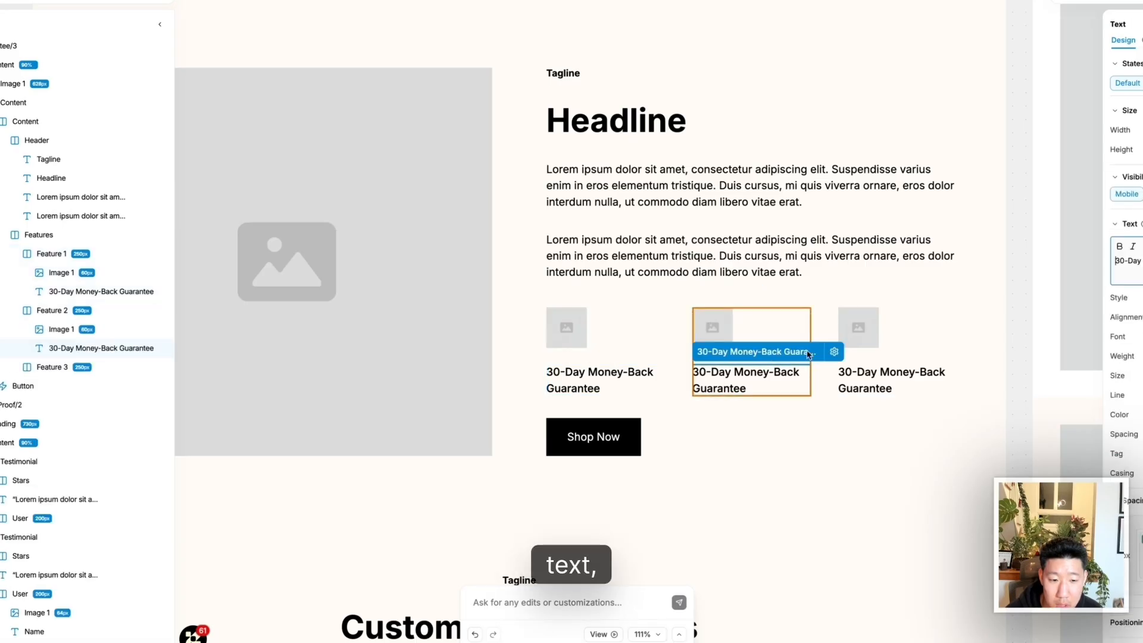
click(824, 331)
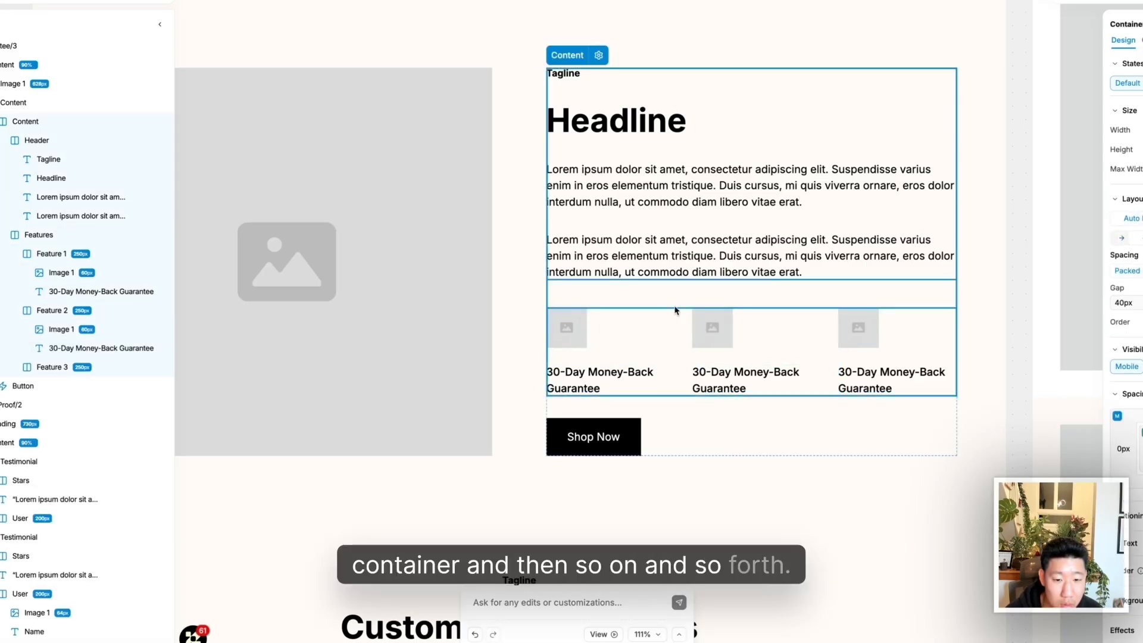
Switch to the Gamma guide document and go to its "Get Our Free Replo Templates" section
scroll(679, 409, down, 2)
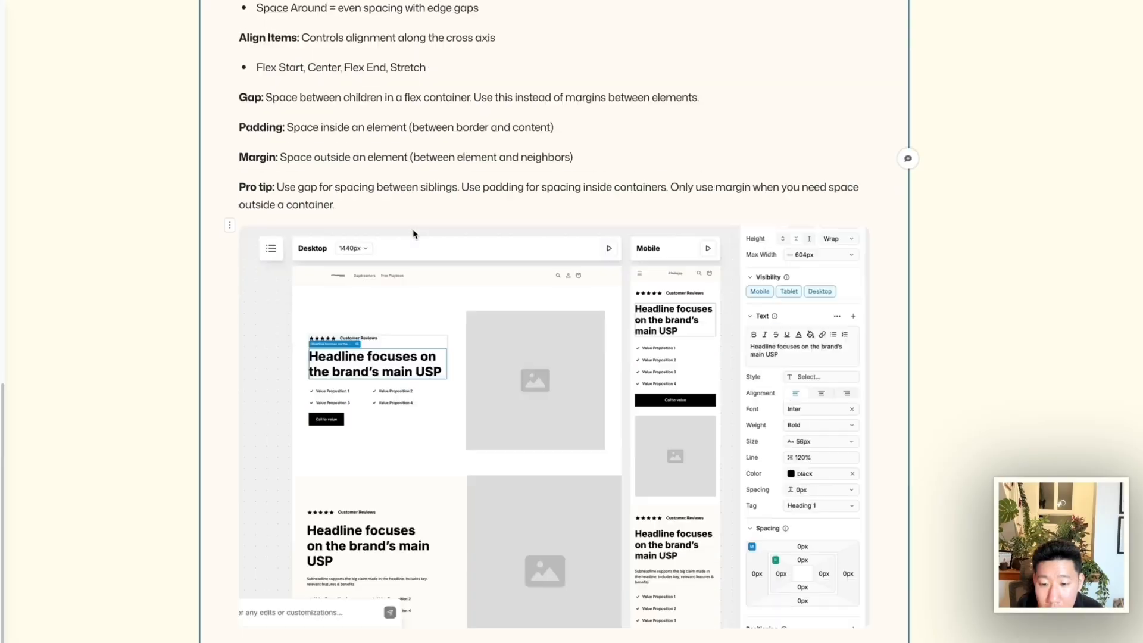
scroll(412, 239, down, 10)
scroll(412, 238, down, 15)
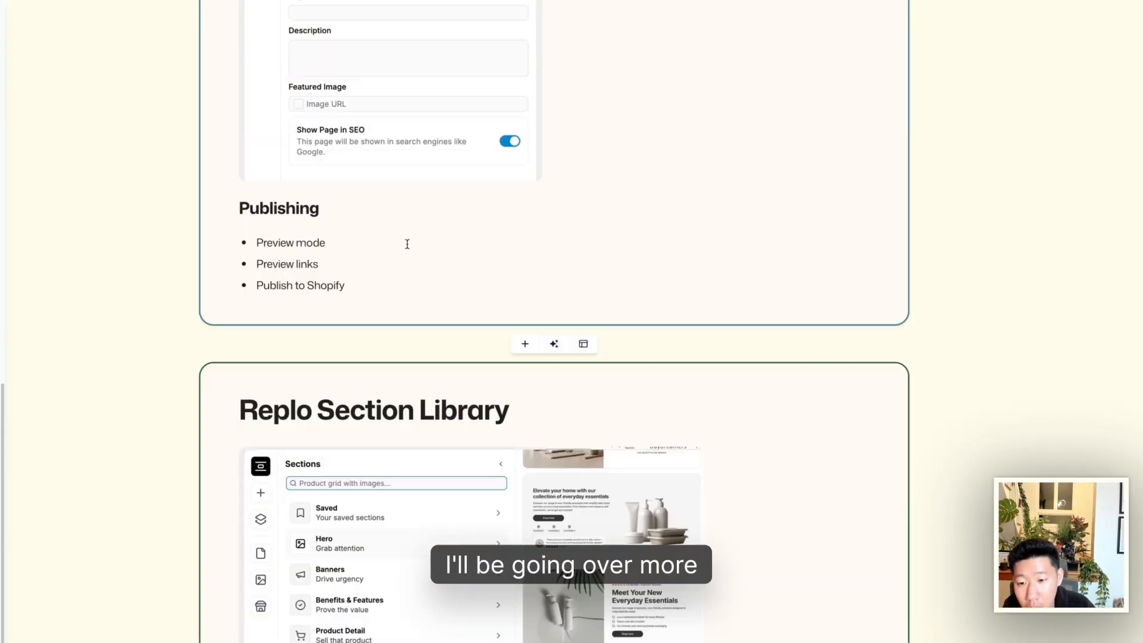
scroll(407, 249, down, 15)
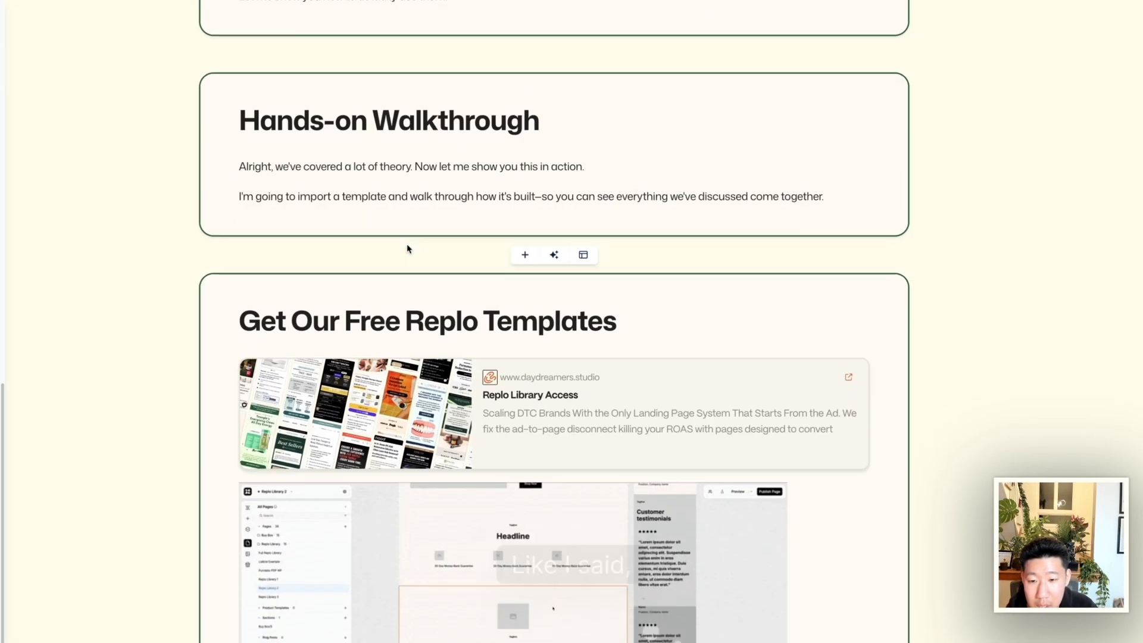
scroll(491, 191, up, 5)
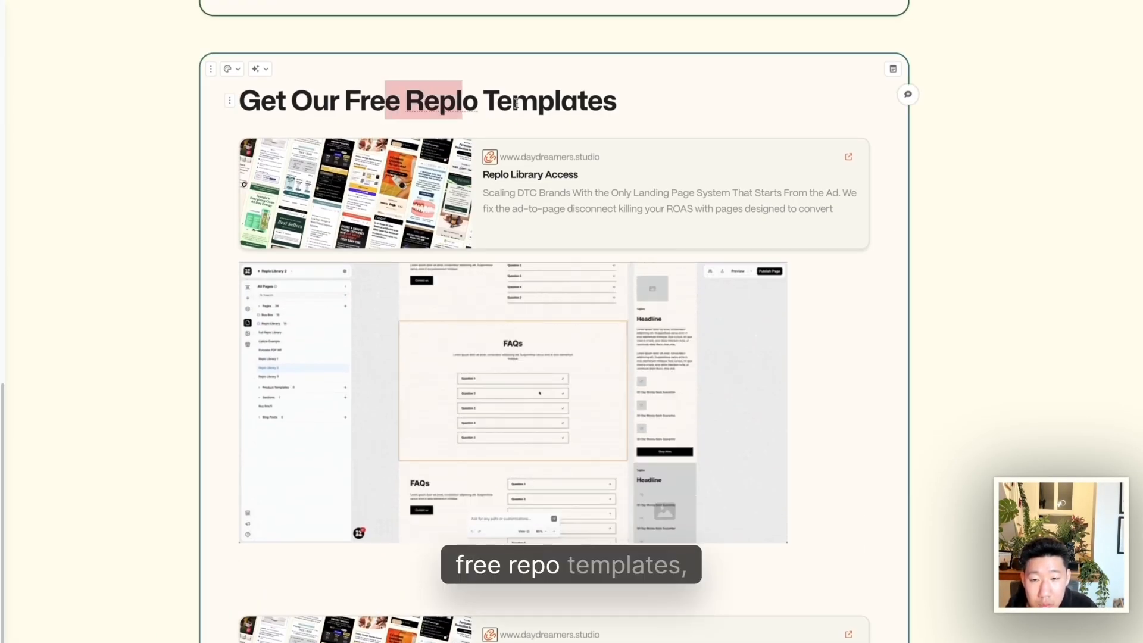
Review the Replo Library Access link, the template library preview and the Opt In trainings and resources preview
click(608, 186)
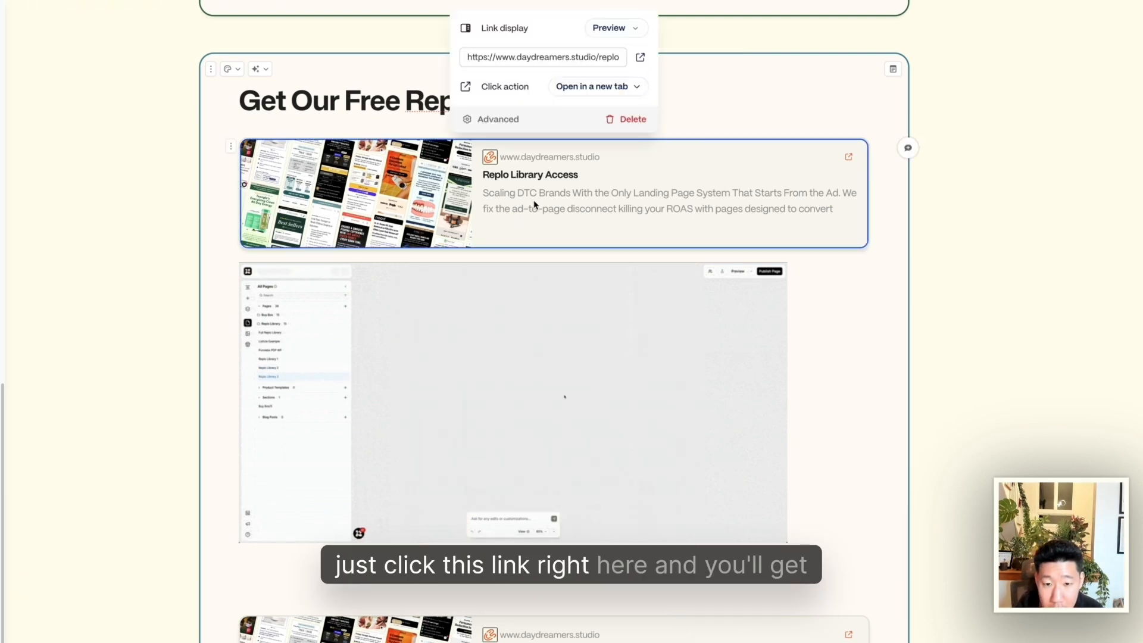
click(455, 362)
scroll(388, 337, down, 4)
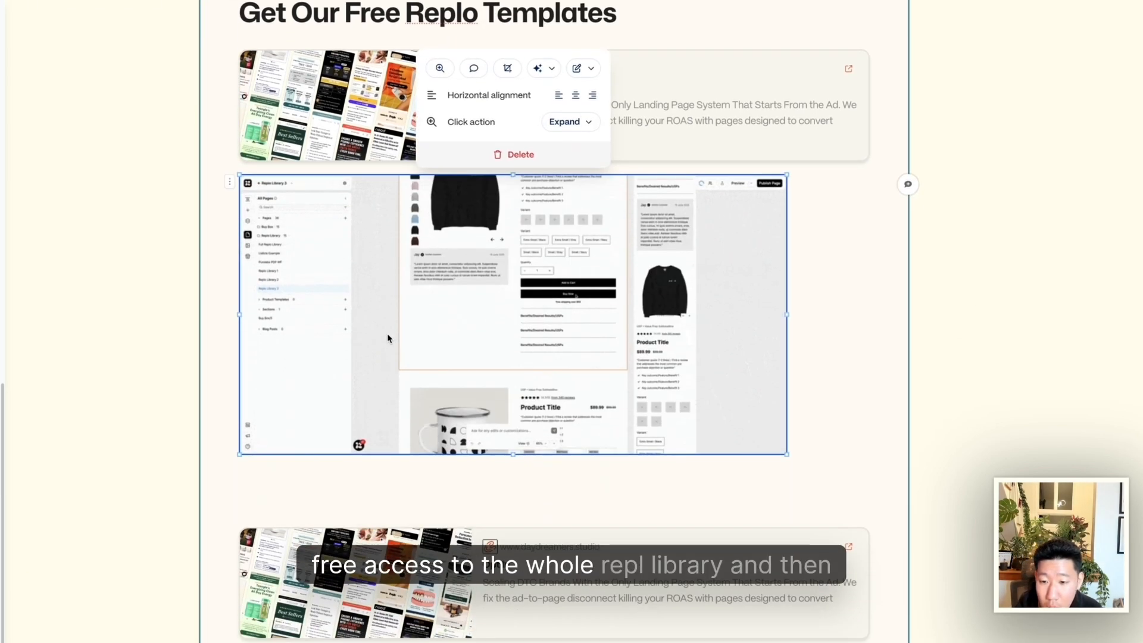
scroll(389, 339, down, 4)
click(440, 444)
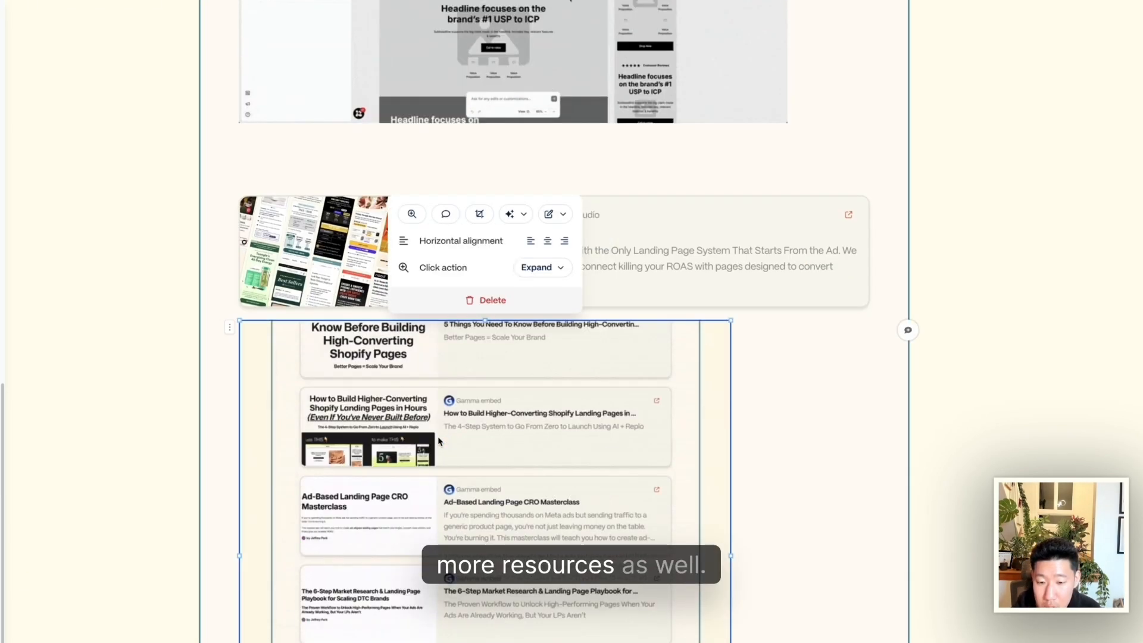
scroll(435, 422, down, 12)
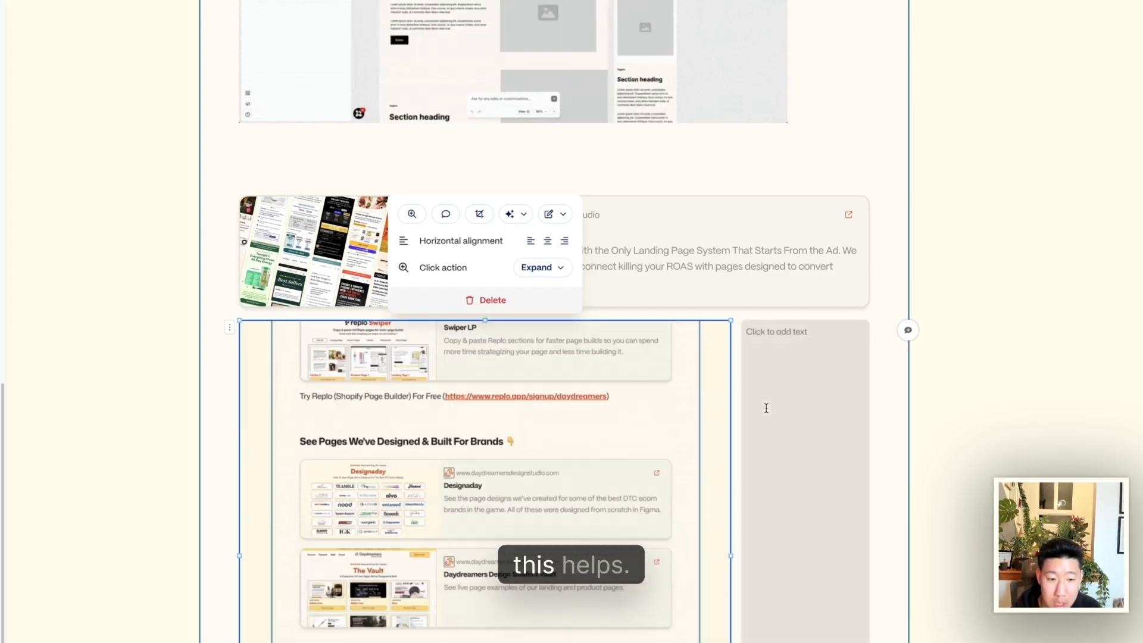
click(676, 173)
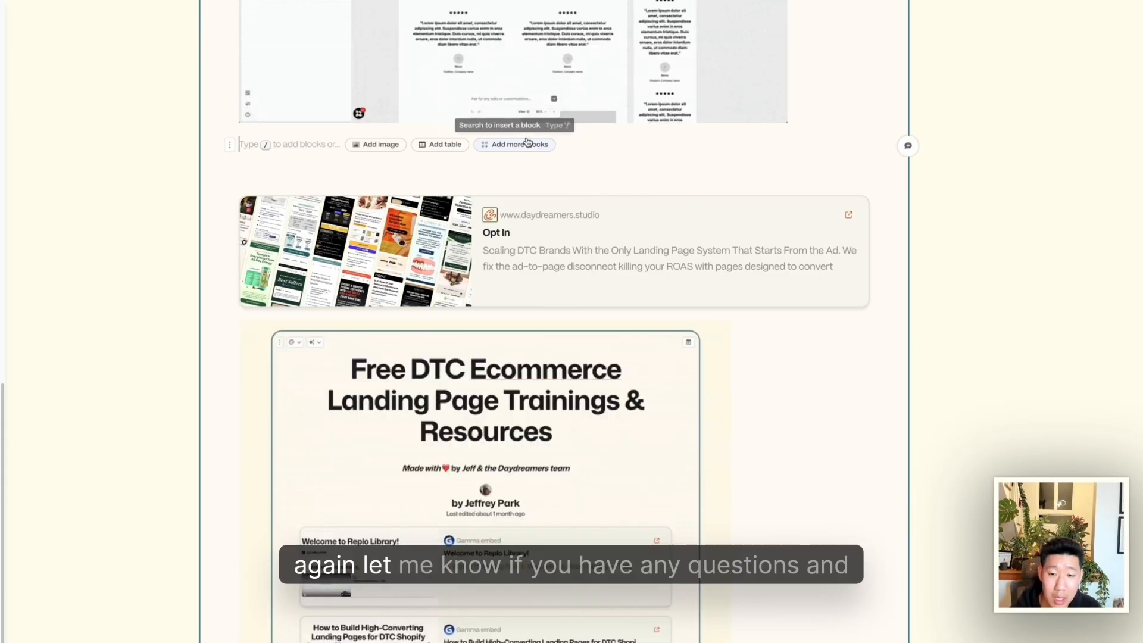
click(134, 280)
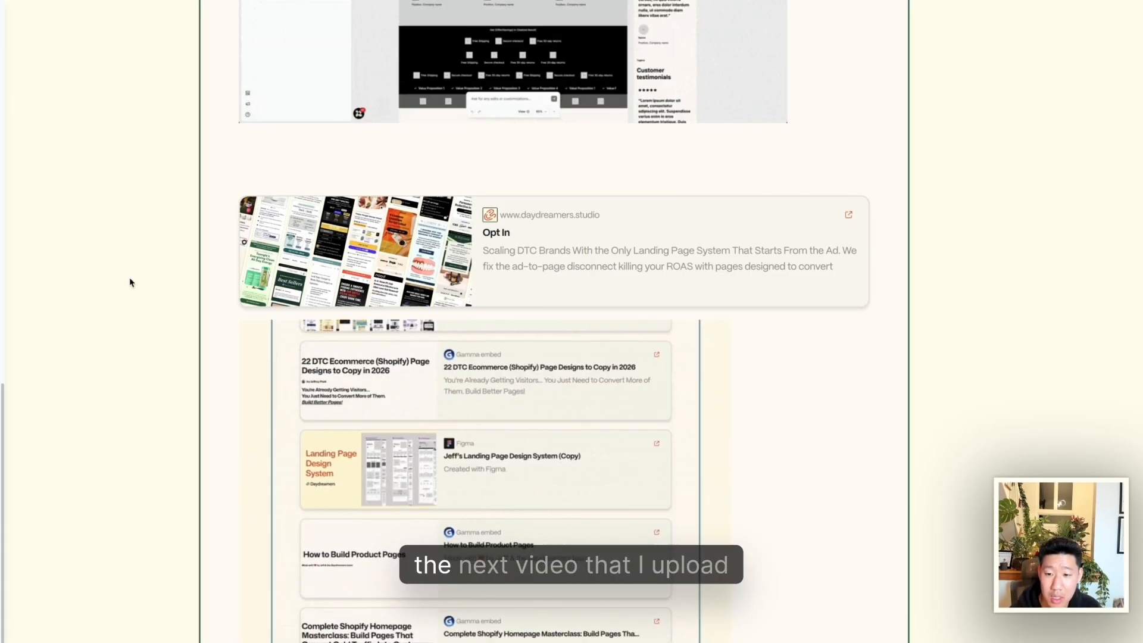